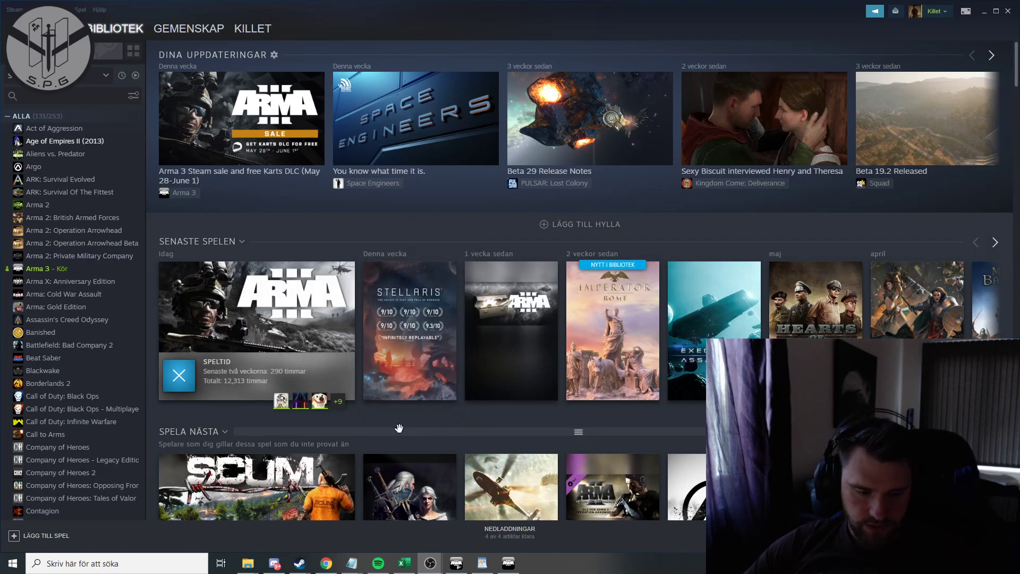
# Open the Editing Stuff folder window and view the contents of the M2 (E:) drive.
pyautogui.moveTo(252, 567)
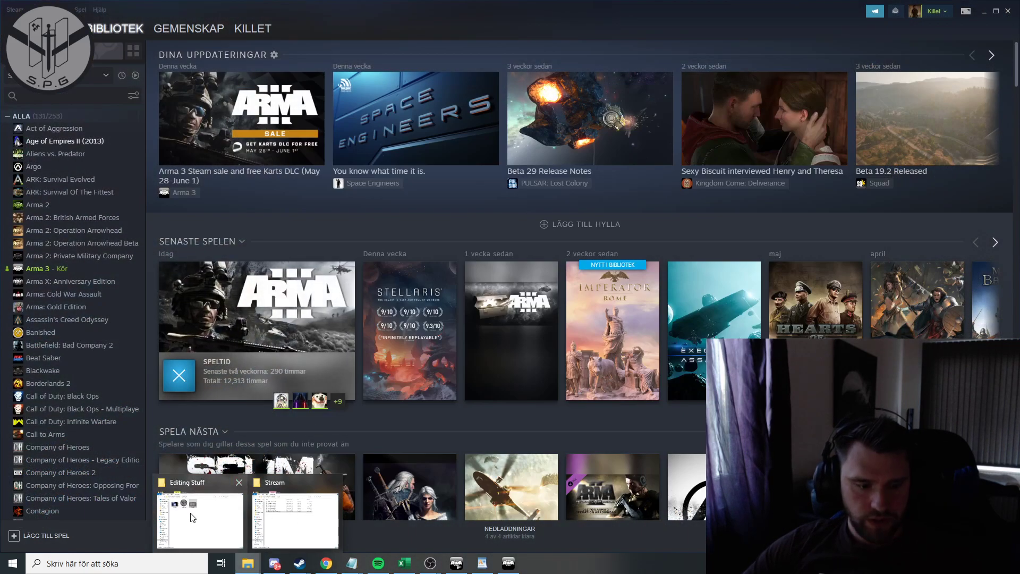
pyautogui.click(200, 518)
pyautogui.click(275, 381)
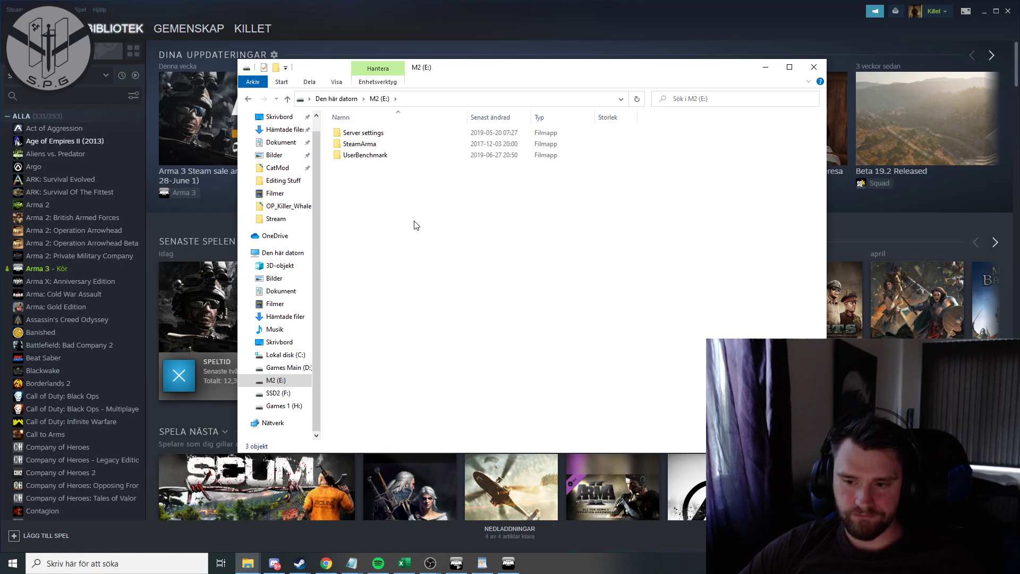
pyautogui.moveTo(691, 261); pyautogui.dragTo(524, 129)
pyautogui.moveTo(671, 283); pyautogui.dragTo(367, 132)
pyautogui.click(404, 210)
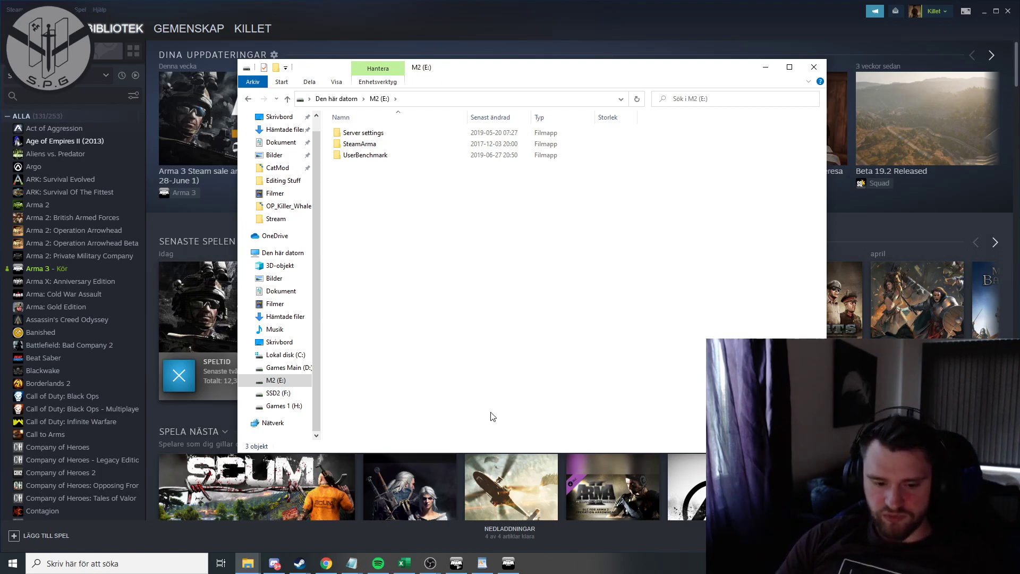
# Switch to Arma 3 and open the Stratis map in the scenario editor.
pyautogui.click(509, 562)
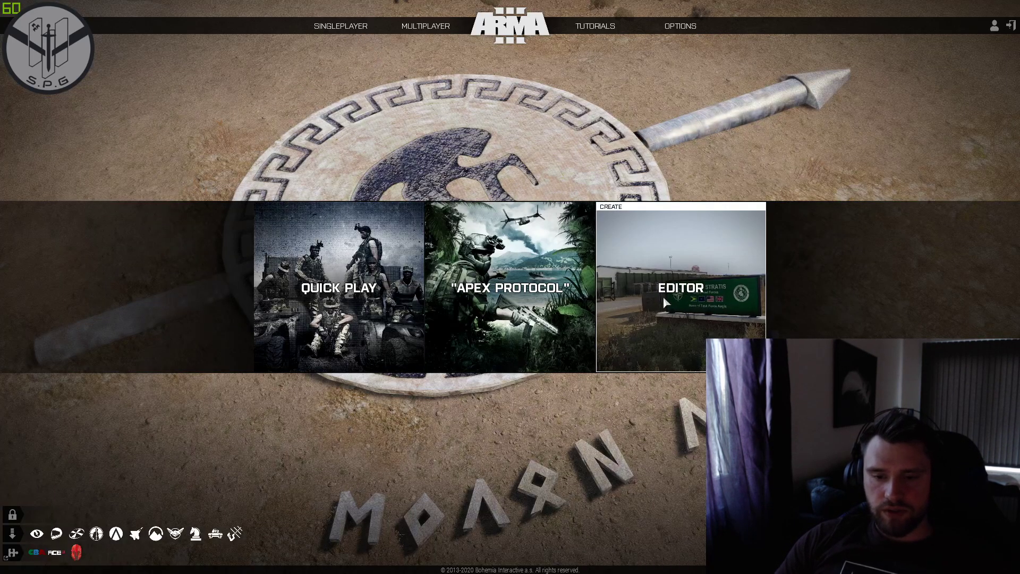
pyautogui.moveTo(328, 27)
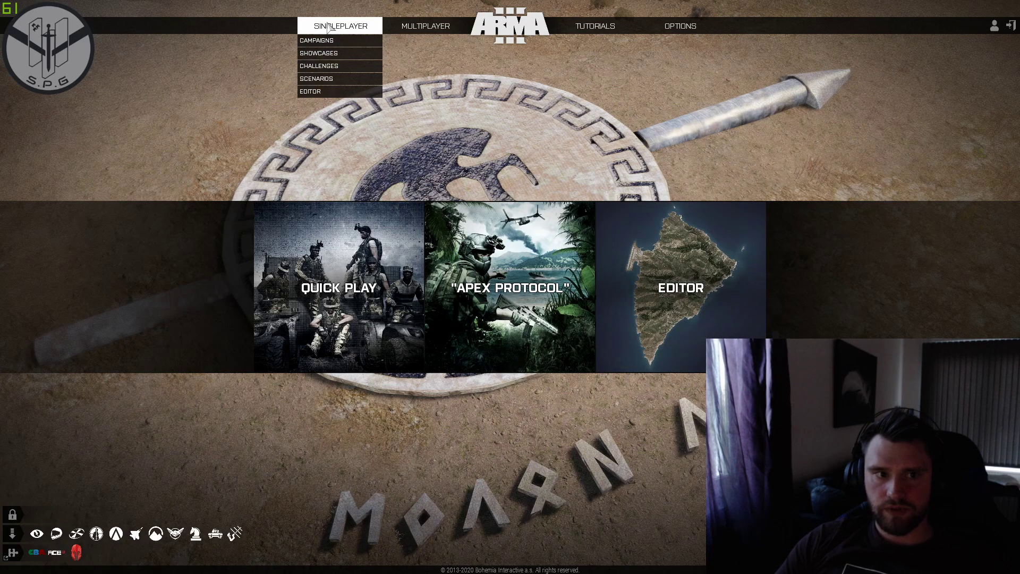
pyautogui.click(338, 93)
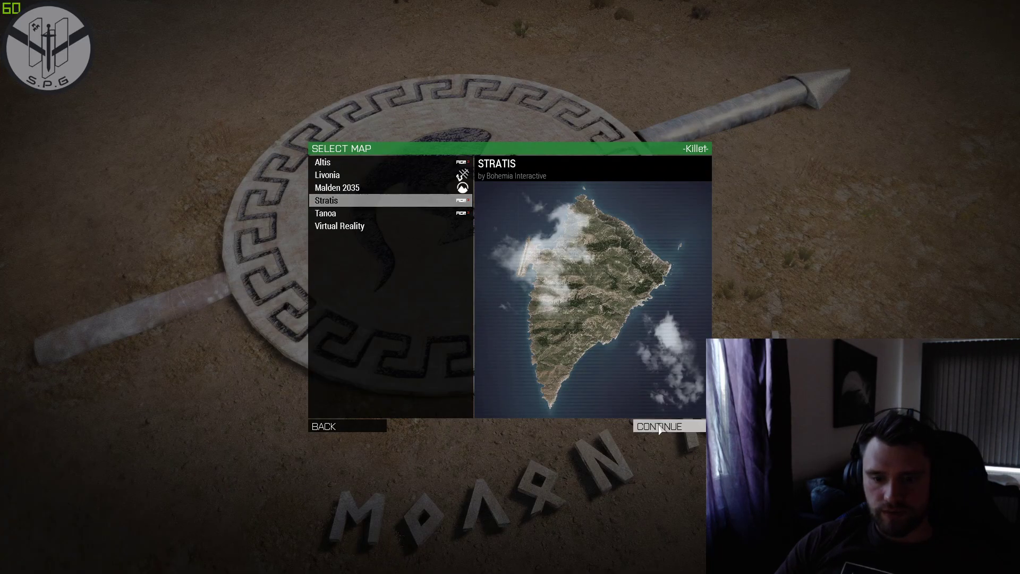
pyautogui.doubleClick(371, 205)
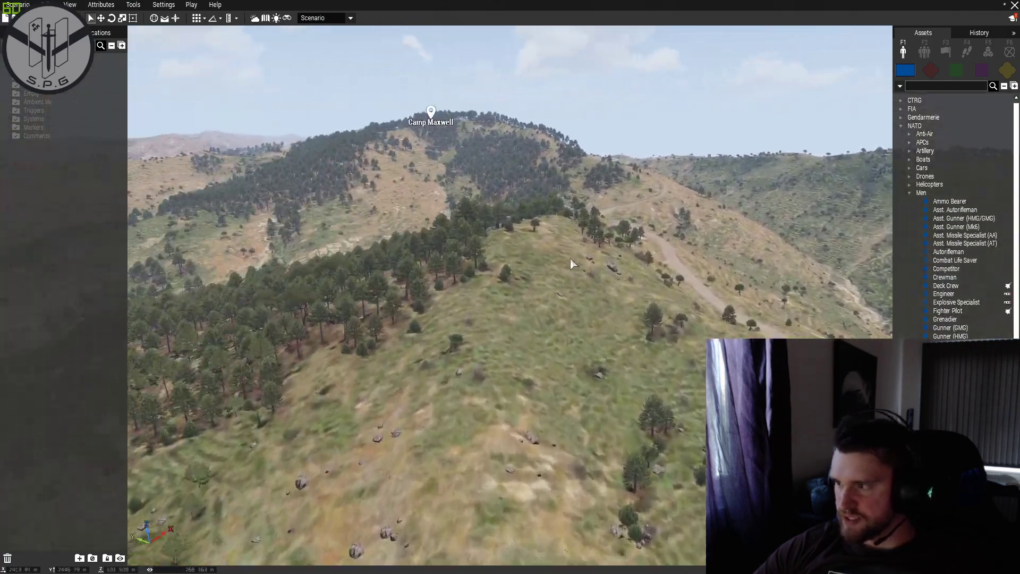
# Examine the Stratis terrain from the air, covering the hills and coast around Camp Maxwell, Camp Tempest and Girna.
pyautogui.press('w')
pyautogui.moveTo(570, 257); pyautogui.dragTo(525, 258, button='right')
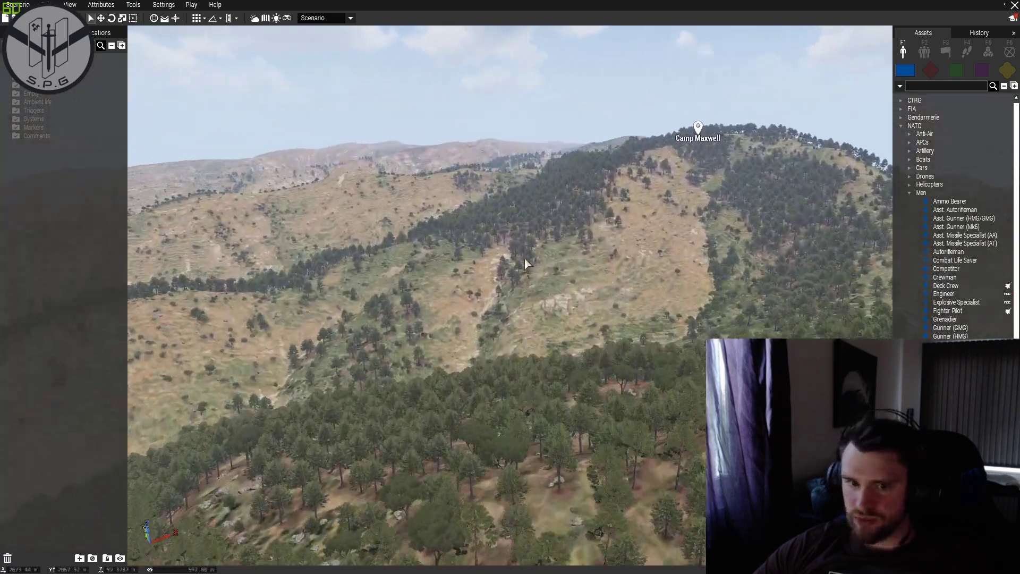
pyautogui.press('w')
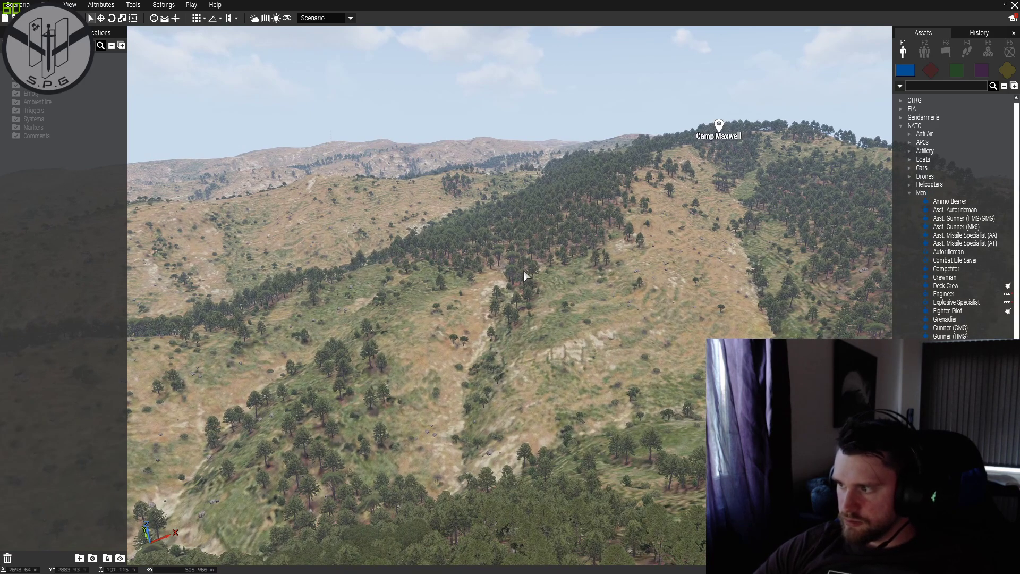
pyautogui.press('w')
pyautogui.moveTo(524, 273); pyautogui.dragTo(543, 274, button='right')
pyautogui.press('w')
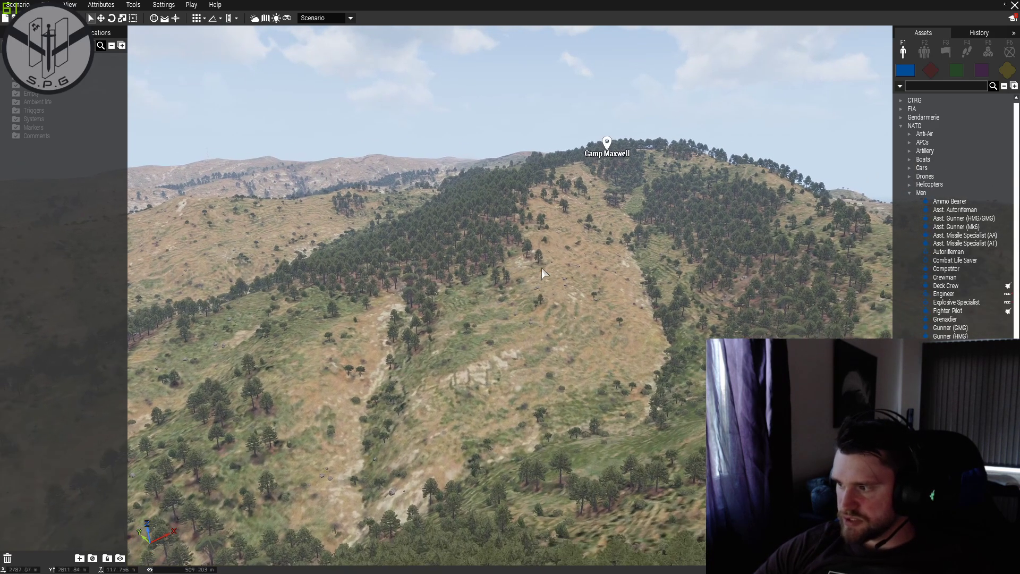
pyautogui.moveTo(540, 277); pyautogui.dragTo(408, 276, button='right')
pyautogui.press('w')
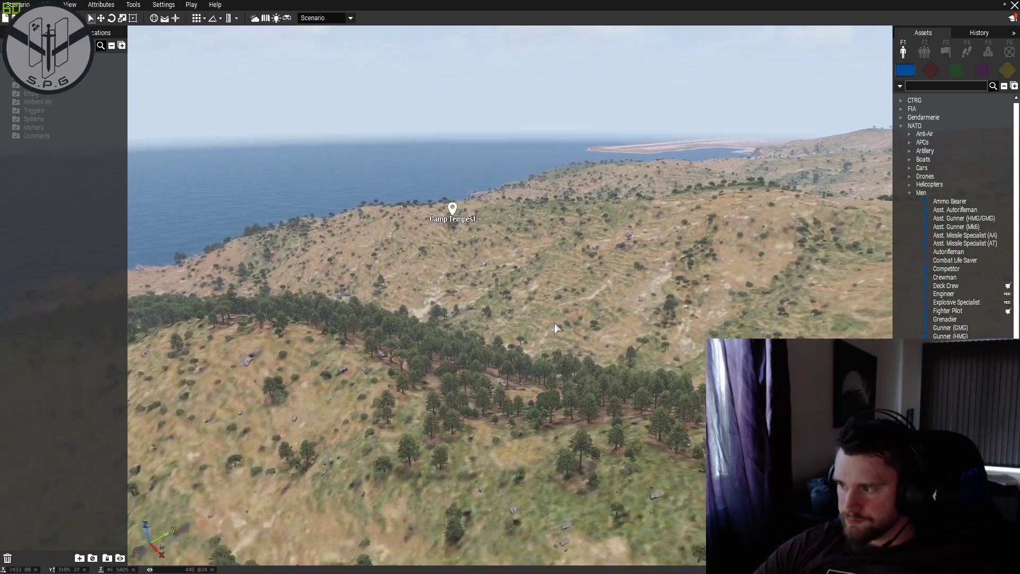
pyautogui.moveTo(554, 328); pyautogui.dragTo(500, 322, button='right')
pyautogui.press('w')
pyautogui.moveTo(608, 342); pyautogui.dragTo(448, 321, button='right')
pyautogui.press('w')
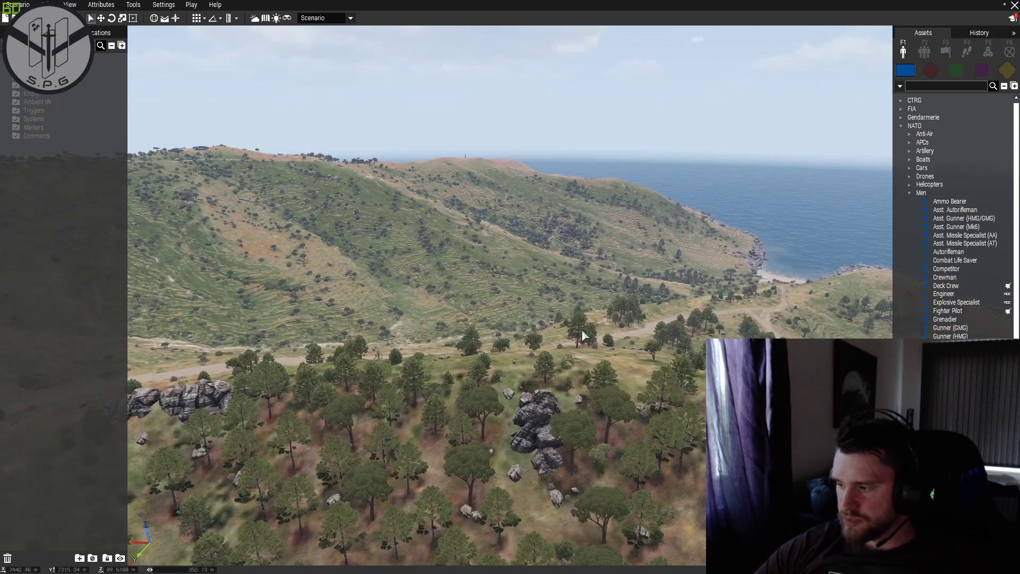
pyautogui.moveTo(632, 317); pyautogui.dragTo(579, 318, button='right')
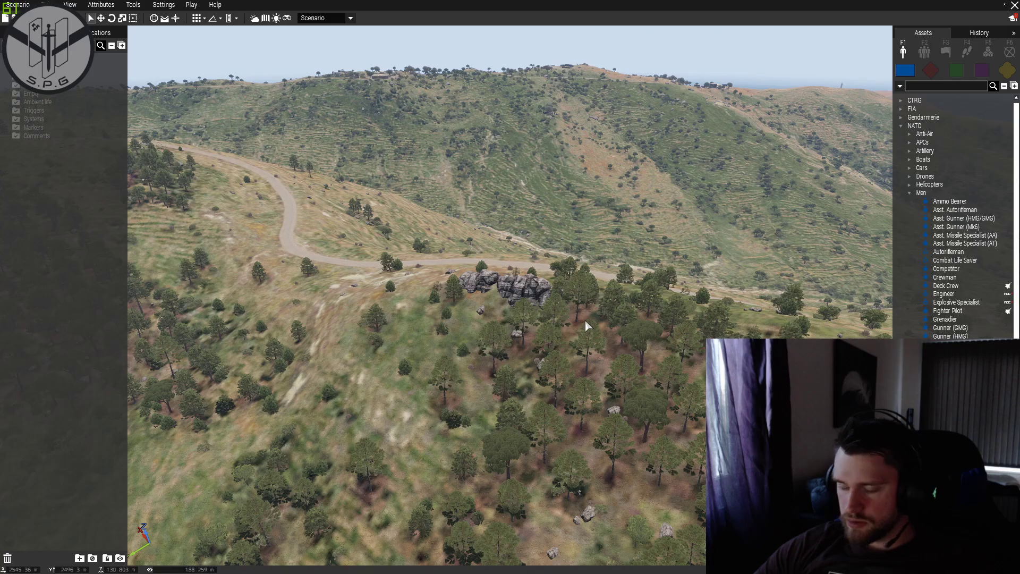
pyautogui.press('w')
pyautogui.moveTo(614, 320)
pyautogui.mouseDown(button='right')
pyautogui.moveTo(533, 300)
pyautogui.moveTo(422, 300)
pyautogui.moveTo(420, 327)
pyautogui.moveTo(534, 314)
pyautogui.moveTo(489, 309)
pyautogui.moveTo(551, 300)
pyautogui.moveTo(575, 320)
pyautogui.moveTo(462, 315)
pyautogui.moveTo(519, 324)
pyautogui.moveTo(630, 301)
pyautogui.moveTo(604, 311)
pyautogui.mouseUp(button='right')
pyautogui.press('w')
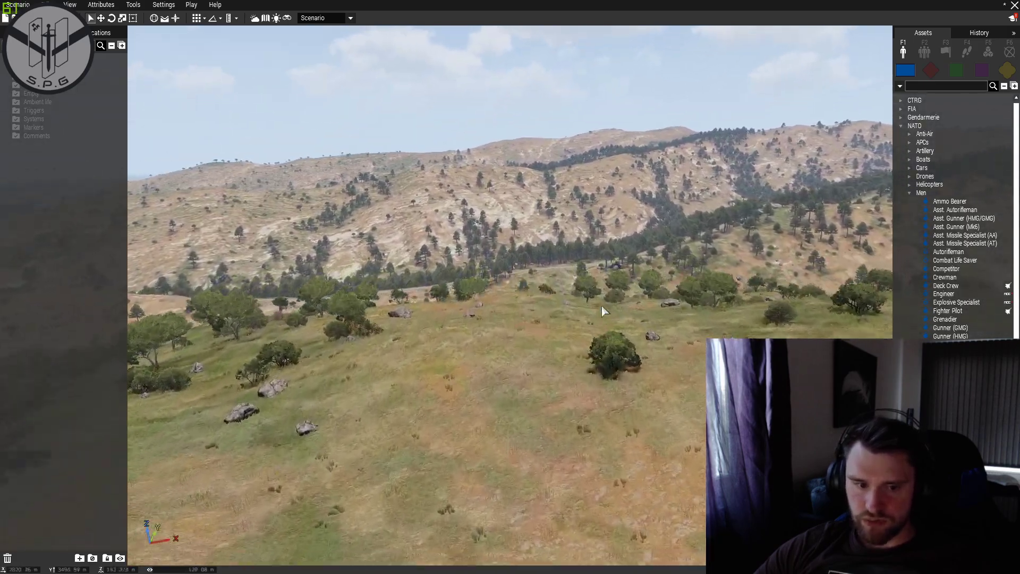
pyautogui.moveTo(603, 311); pyautogui.dragTo(356, 305, button='right')
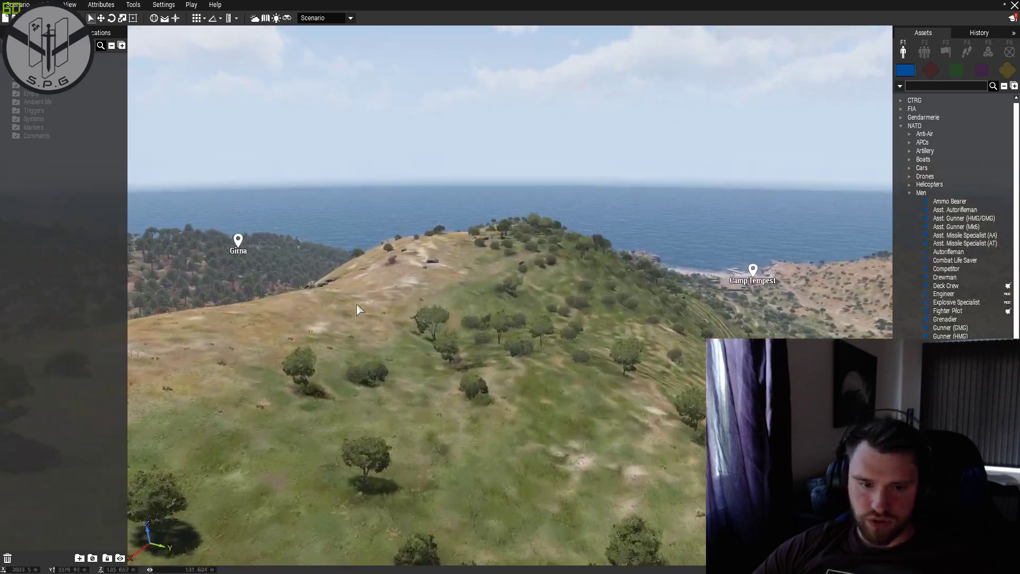
pyautogui.press('w')
pyautogui.moveTo(554, 307)
pyautogui.mouseDown(button='right')
pyautogui.moveTo(530, 322)
pyautogui.moveTo(550, 323)
pyautogui.moveTo(509, 311)
pyautogui.mouseUp(button='right')
pyautogui.press('w')
pyautogui.press('w')
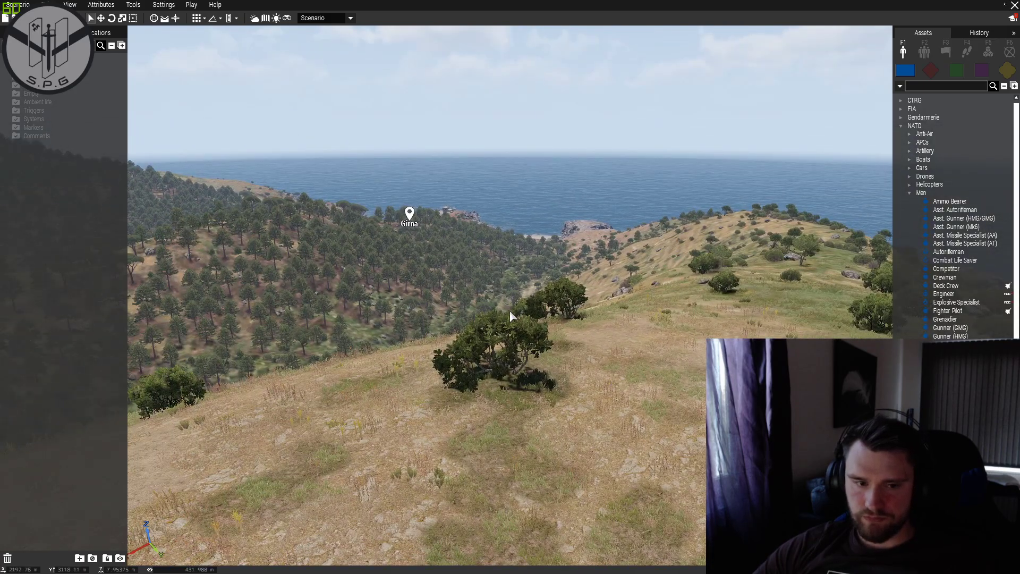
pyautogui.press('w')
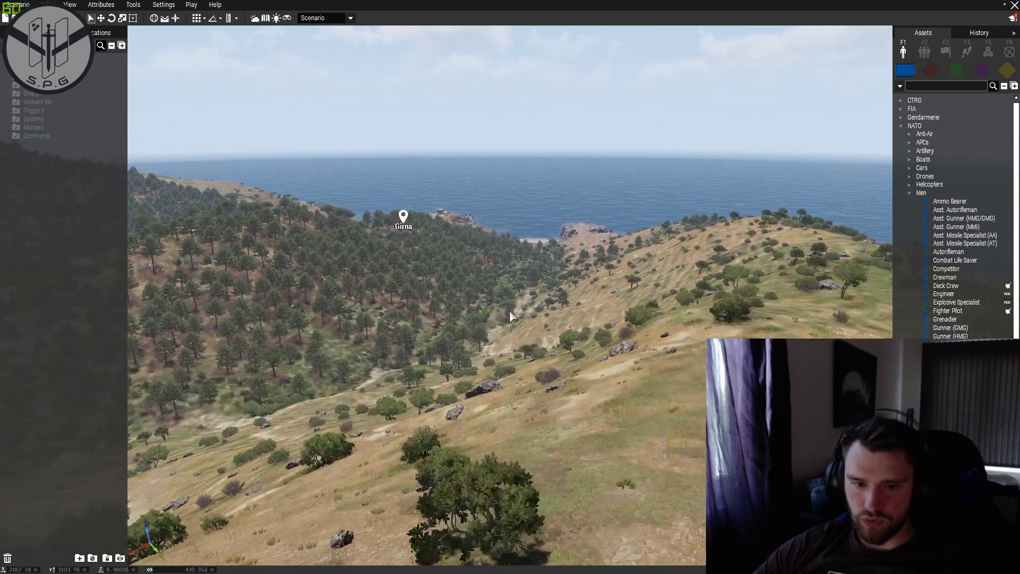
pyautogui.moveTo(509, 310); pyautogui.dragTo(567, 313, button='right')
pyautogui.press('w')
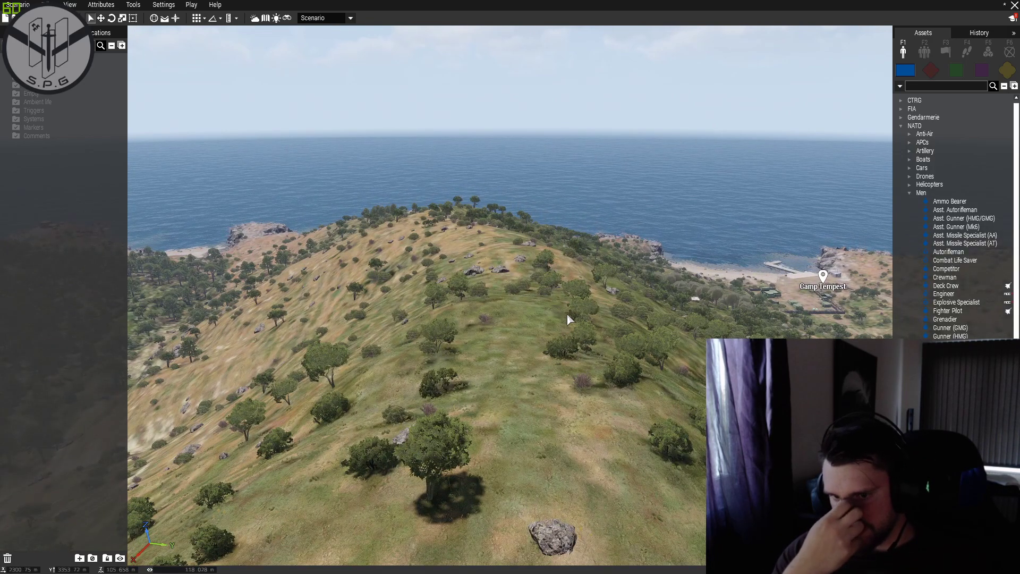
pyautogui.press('a')
pyautogui.press('a')
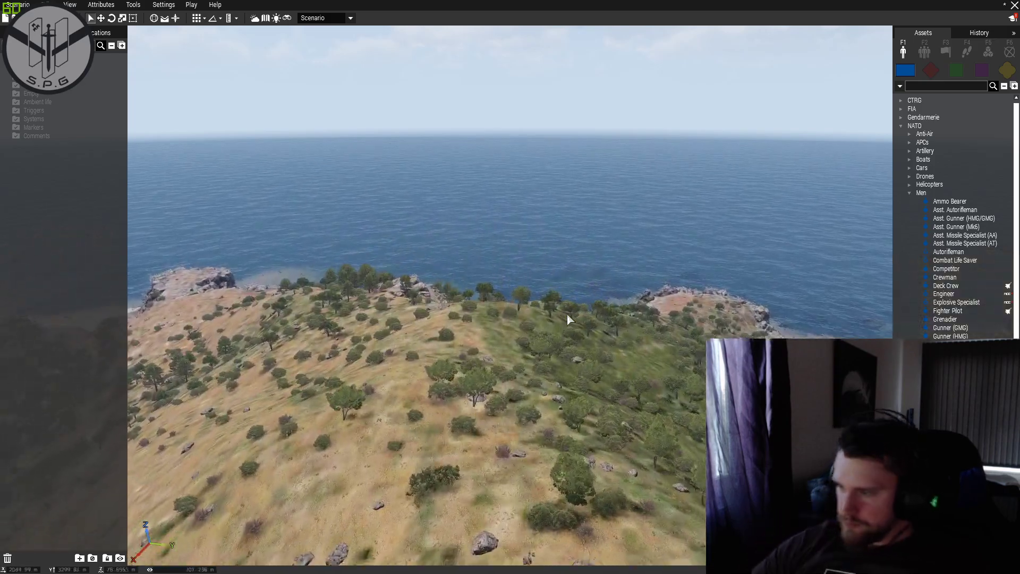
pyautogui.moveTo(567, 313)
pyautogui.mouseDown(button='right')
pyautogui.moveTo(441, 335)
pyautogui.moveTo(365, 309)
pyautogui.mouseUp(button='right')
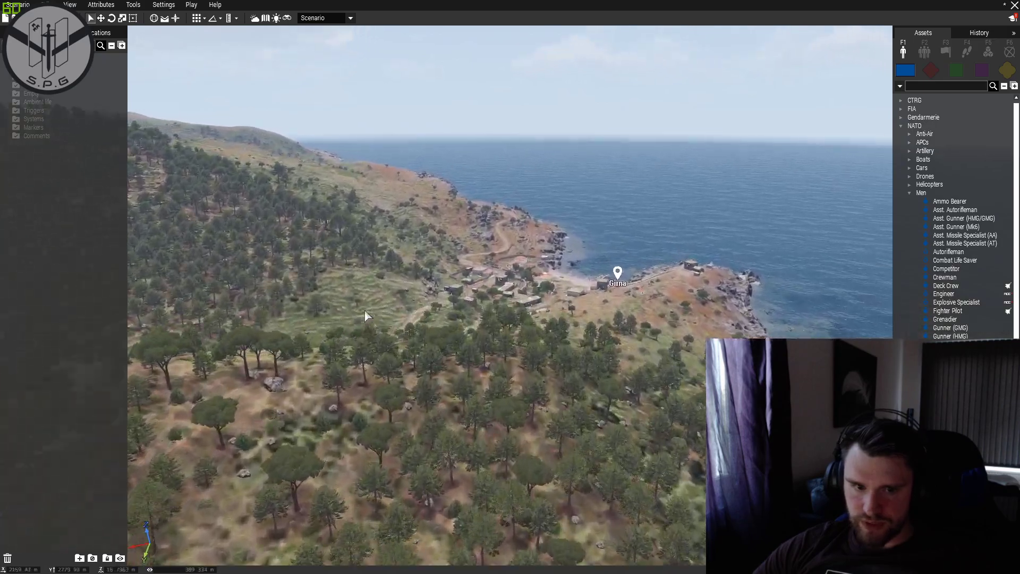
pyautogui.press('w')
pyautogui.moveTo(569, 343)
pyautogui.mouseDown(button='right')
pyautogui.moveTo(414, 315)
pyautogui.moveTo(461, 292)
pyautogui.moveTo(550, 305)
pyautogui.moveTo(526, 338)
pyautogui.moveTo(652, 330)
pyautogui.moveTo(461, 352)
pyautogui.moveTo(484, 350)
pyautogui.moveTo(406, 372)
pyautogui.moveTo(368, 360)
pyautogui.moveTo(397, 347)
pyautogui.moveTo(538, 336)
pyautogui.mouseUp(button='right')
pyautogui.press('w')
pyautogui.press('w')
pyautogui.moveTo(653, 330)
pyautogui.mouseDown(button='right')
pyautogui.moveTo(395, 335)
pyautogui.moveTo(563, 351)
pyautogui.moveTo(421, 364)
pyautogui.moveTo(557, 361)
pyautogui.mouseUp(button='right')
pyautogui.press('w')
pyautogui.press('w')
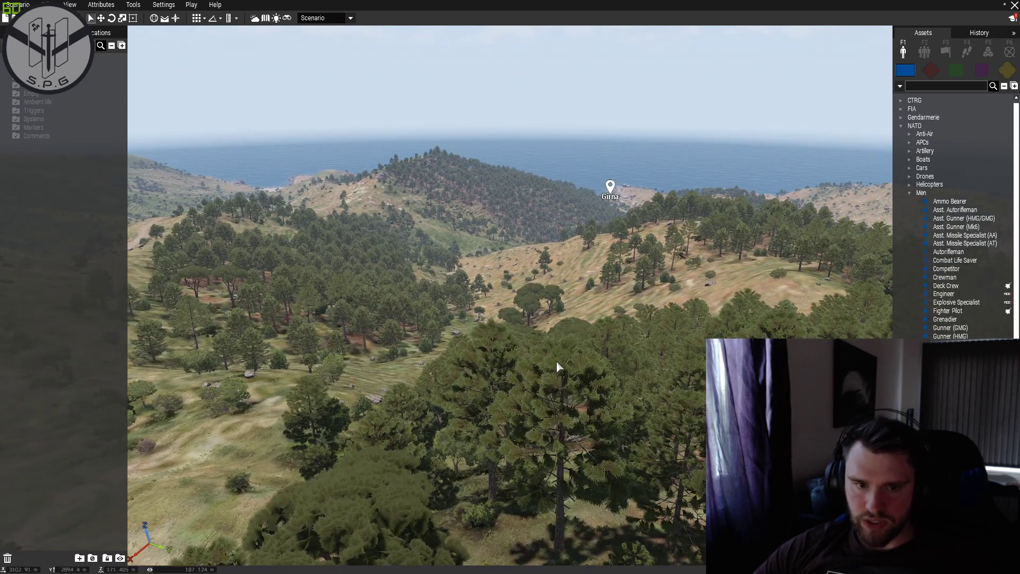
pyautogui.press('w')
pyautogui.moveTo(634, 344)
pyautogui.mouseDown(button='right')
pyautogui.moveTo(522, 351)
pyautogui.moveTo(589, 359)
pyautogui.moveTo(640, 345)
pyautogui.moveTo(619, 333)
pyautogui.moveTo(599, 342)
pyautogui.moveTo(622, 353)
pyautogui.moveTo(438, 320)
pyautogui.moveTo(515, 311)
pyautogui.mouseUp(button='right')
pyautogui.press('w')
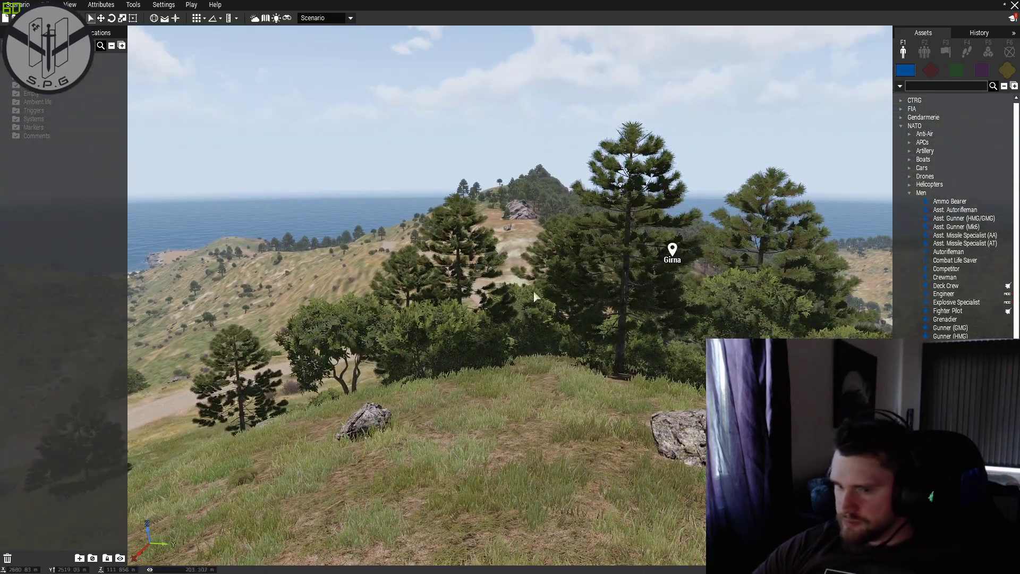
pyautogui.press('w')
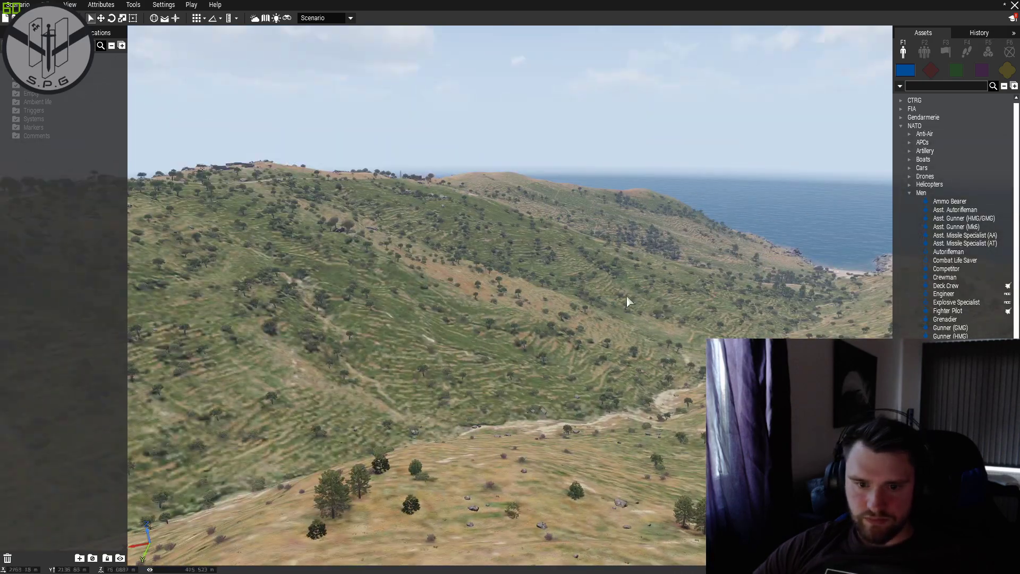
# Open the addon options and look through the ACE Medical settings for the mission.
pyautogui.click(13, 7)
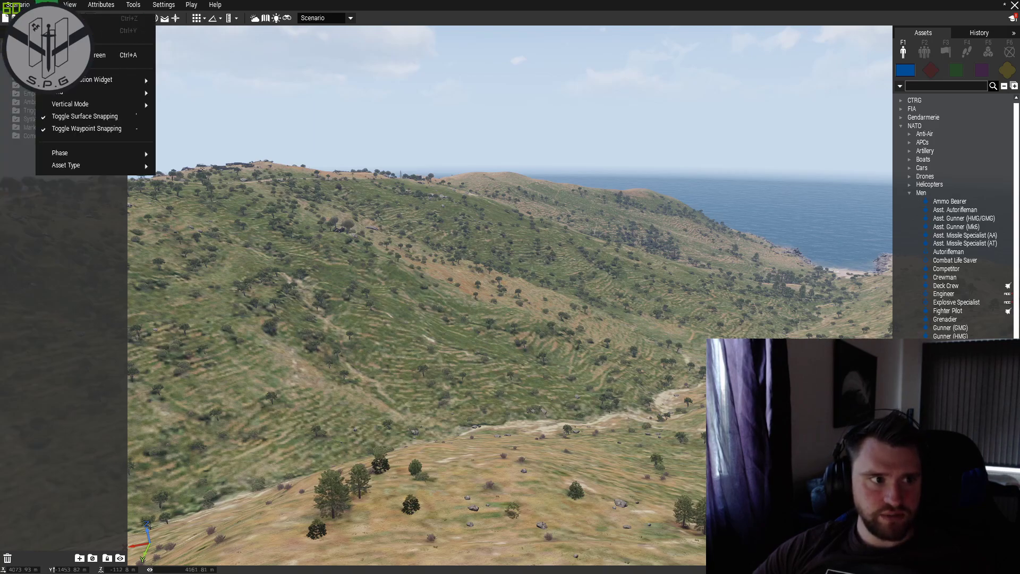
pyautogui.moveTo(93, 7)
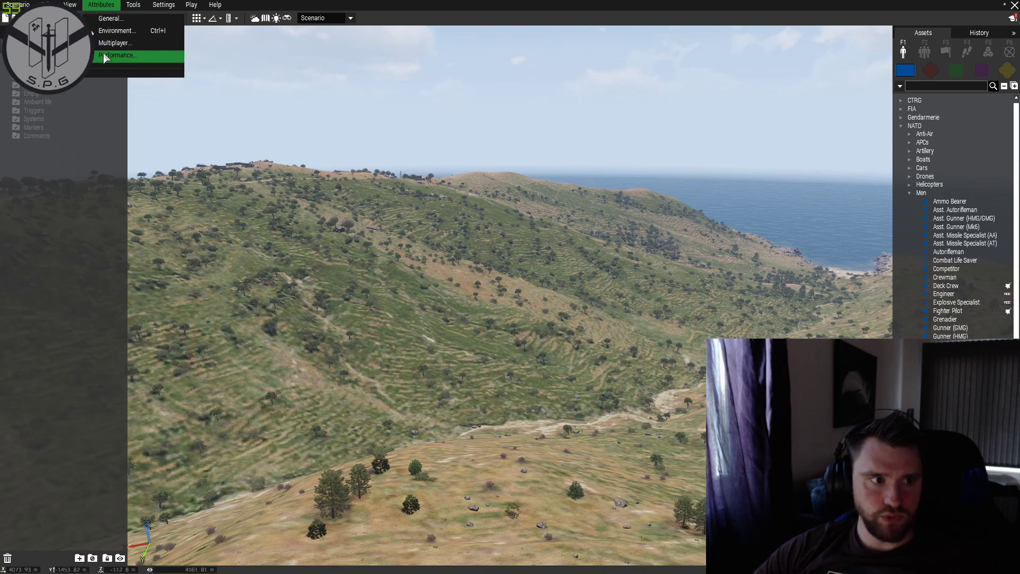
pyautogui.moveTo(133, 7)
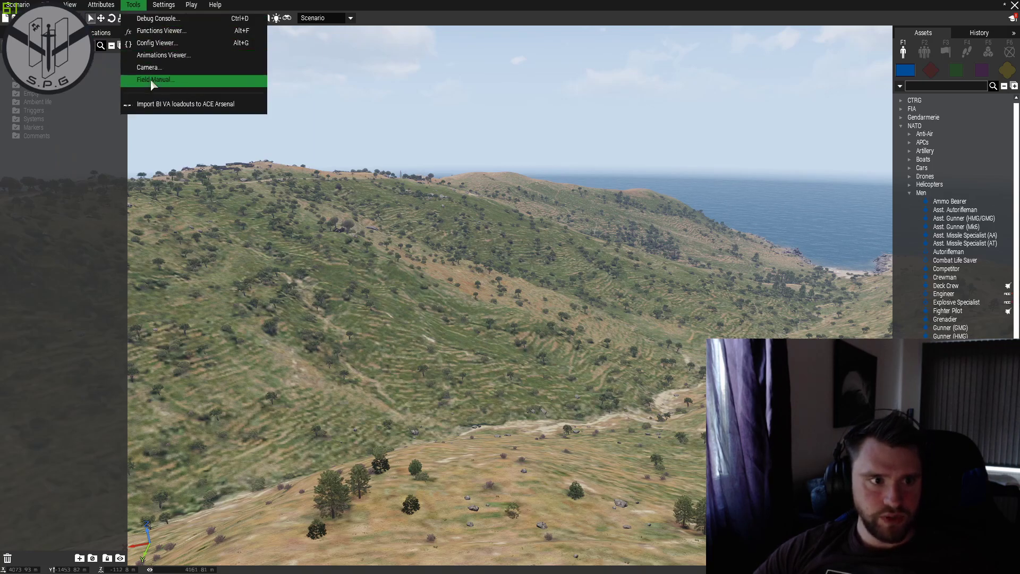
pyautogui.moveTo(166, 5)
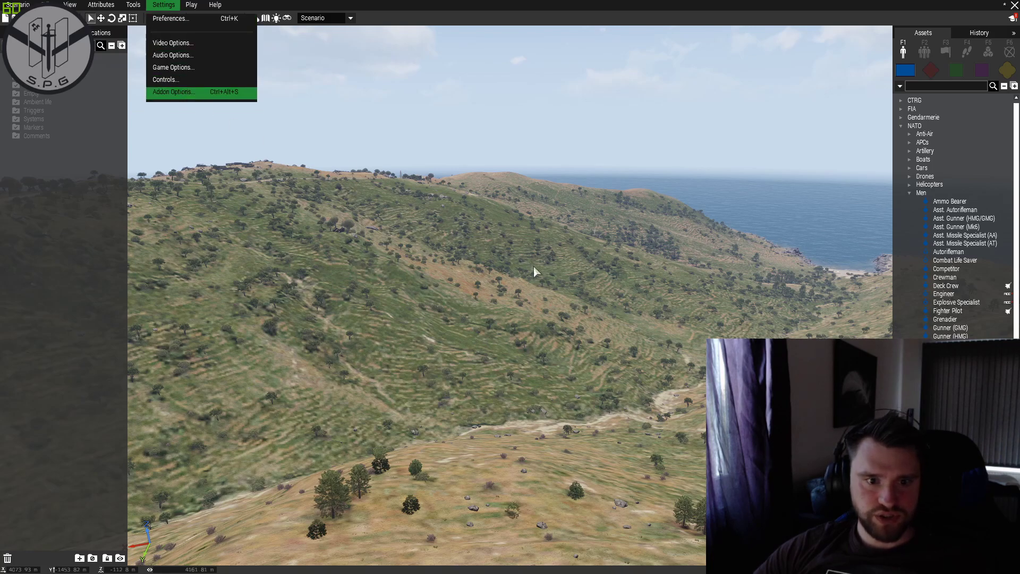
pyautogui.click(172, 91)
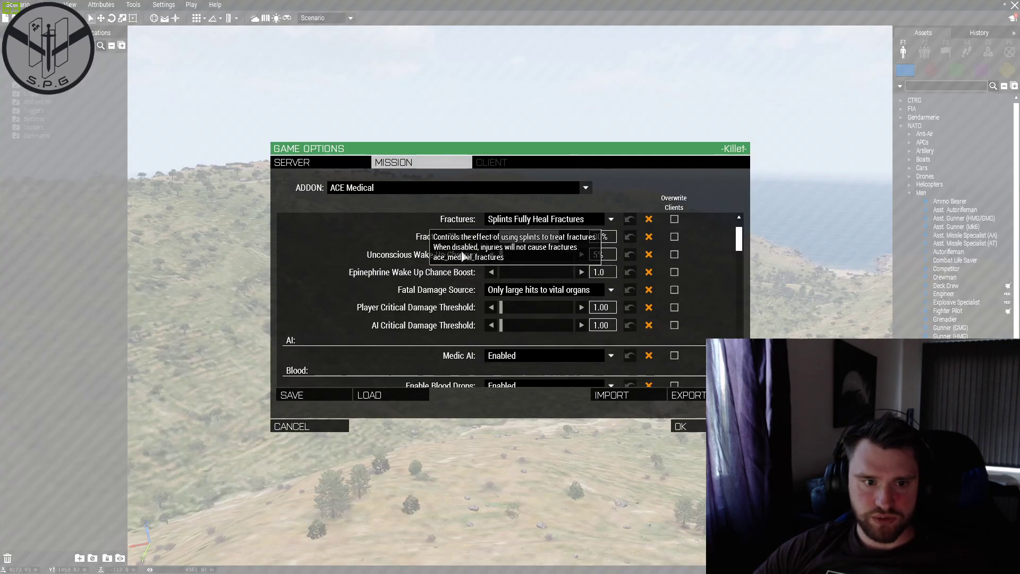
pyautogui.scroll(-6, 639, 313)
pyautogui.scroll(-2, 649, 306)
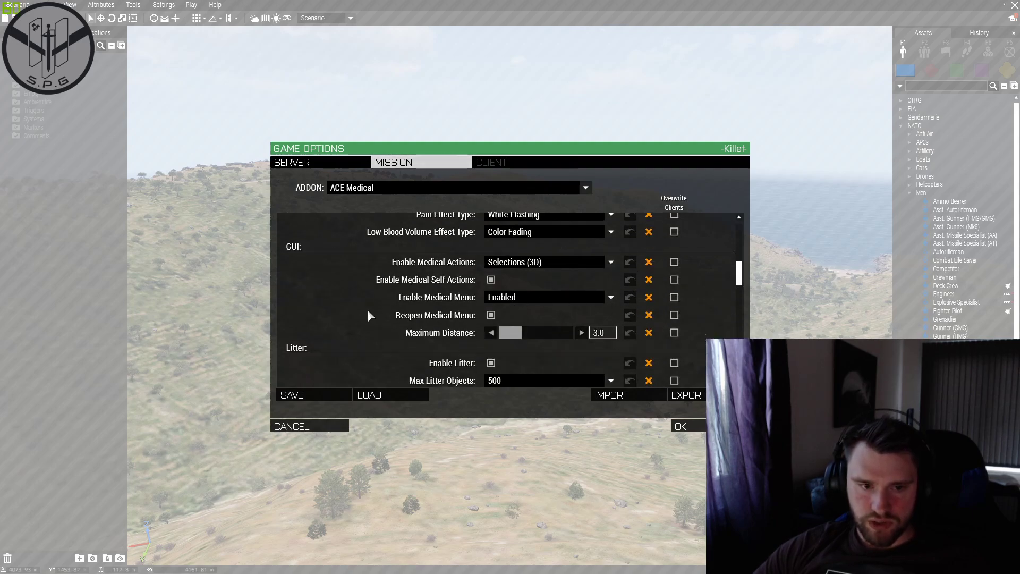
pyautogui.scroll(7, 371, 316)
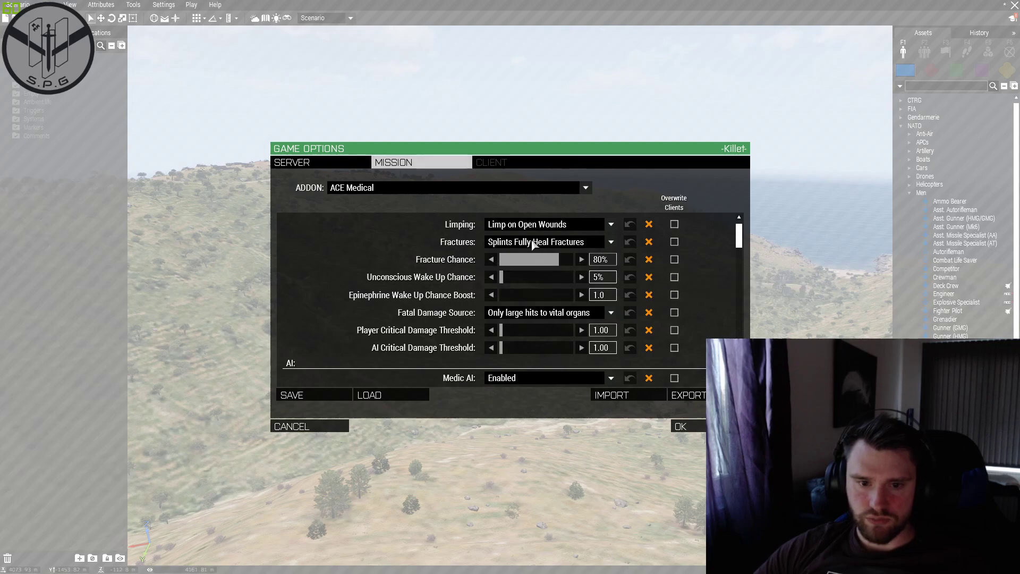
# Set the ACE Medical Fractures option to Disabled in the mission settings.
pyautogui.click(533, 243)
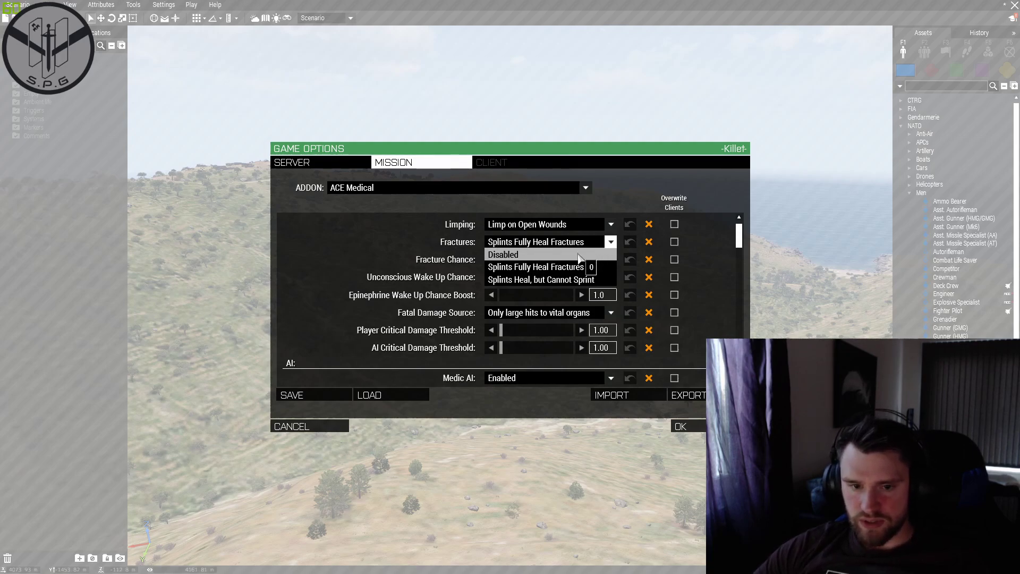
pyautogui.click(579, 255)
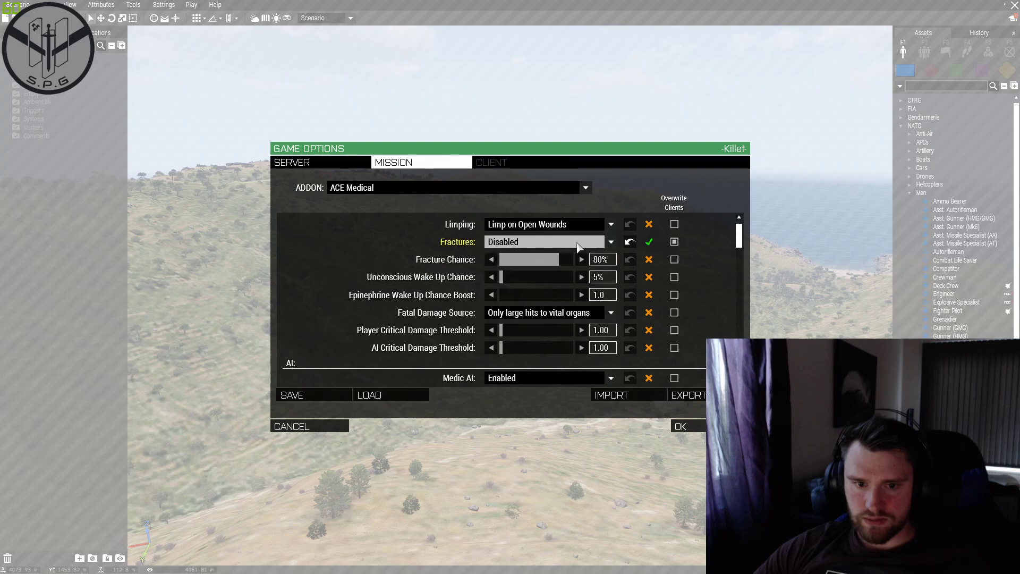
pyautogui.click(573, 245)
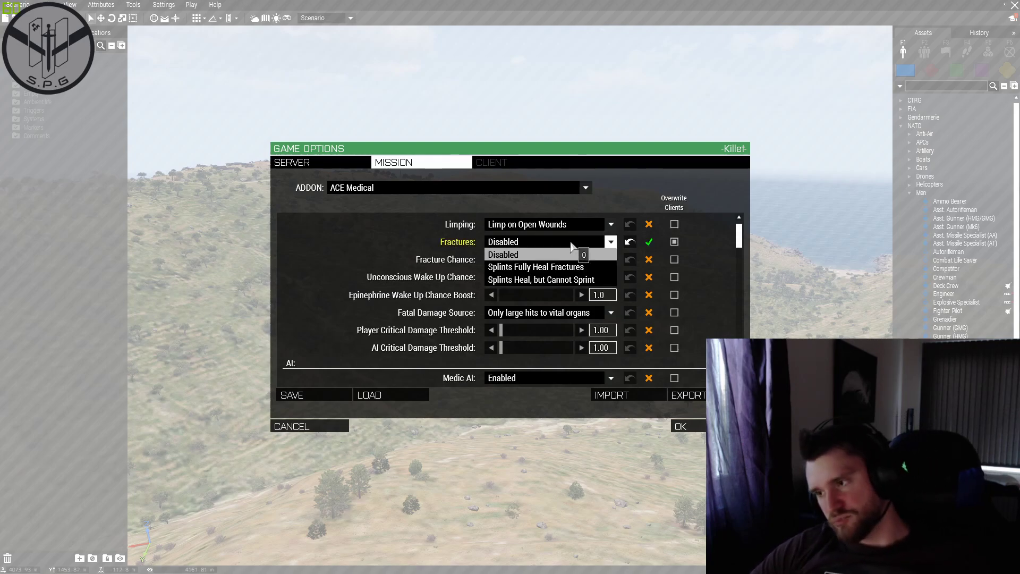
pyautogui.click(572, 246)
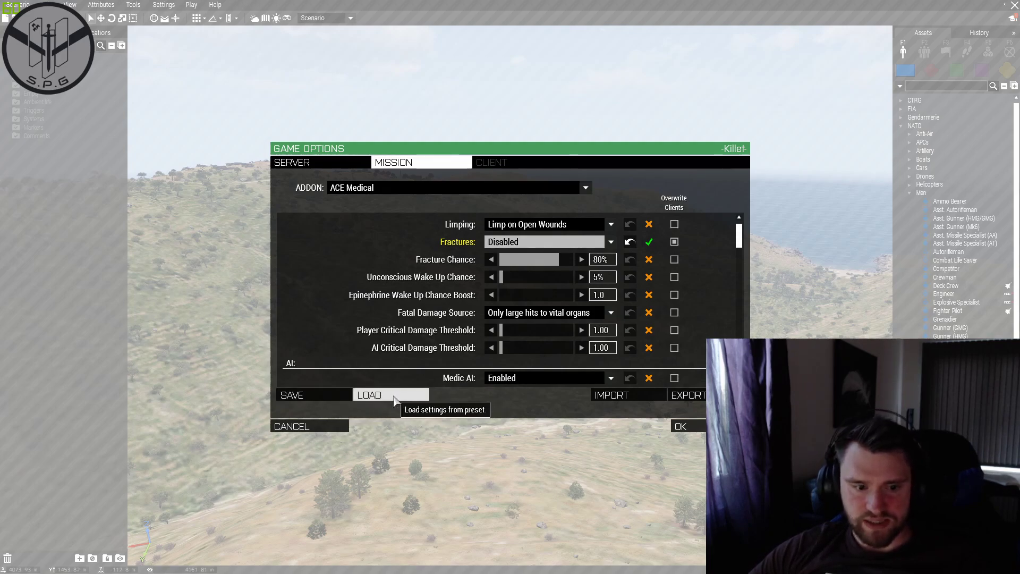
pyautogui.scroll(-10, 452, 367)
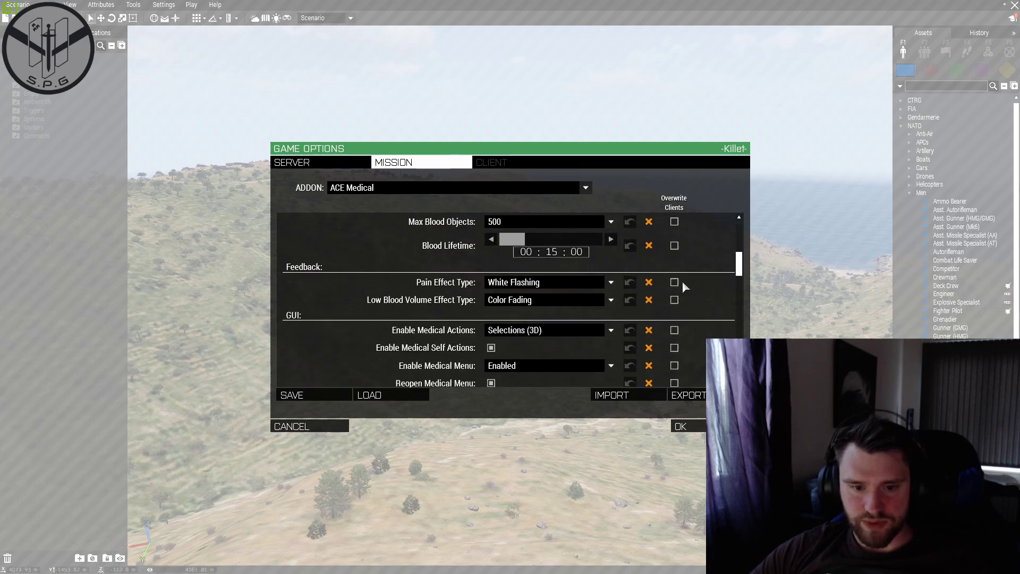
# Look through the remaining ACE Medical mission settings and leave the addon options.
pyautogui.scroll(-12, 453, 364)
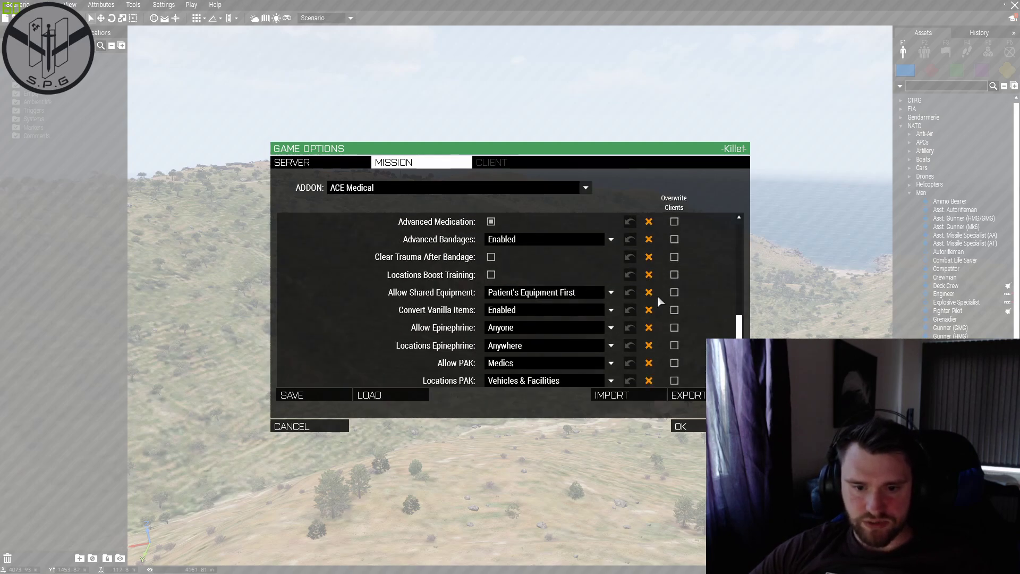
pyautogui.click(312, 426)
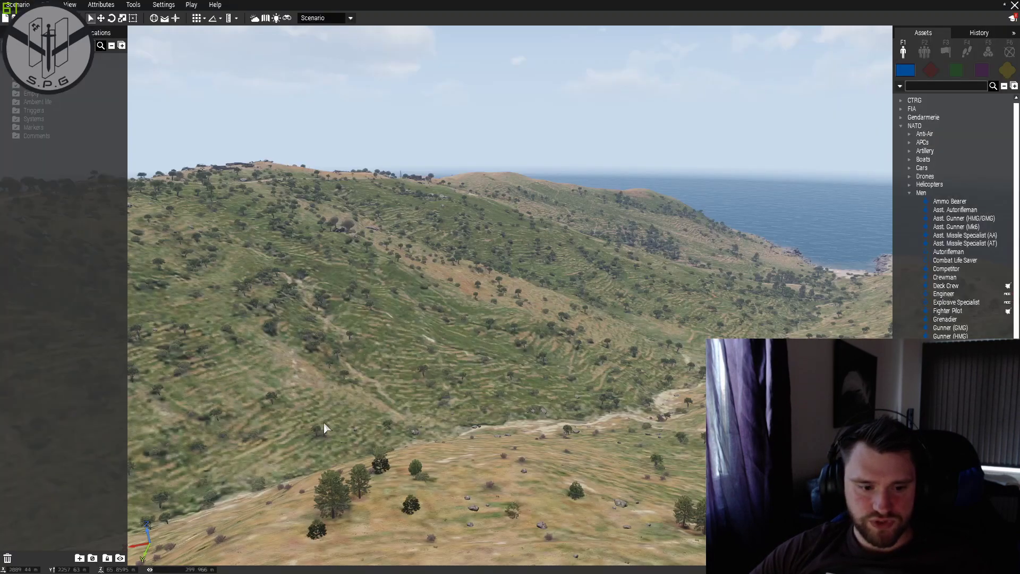
# Place a NATO (Woodland) Rifleman beside the dirt road on the hillside overlooking the coast.
pyautogui.moveTo(505, 289); pyautogui.dragTo(336, 362, button='right')
pyautogui.press('w')
pyautogui.press('w')
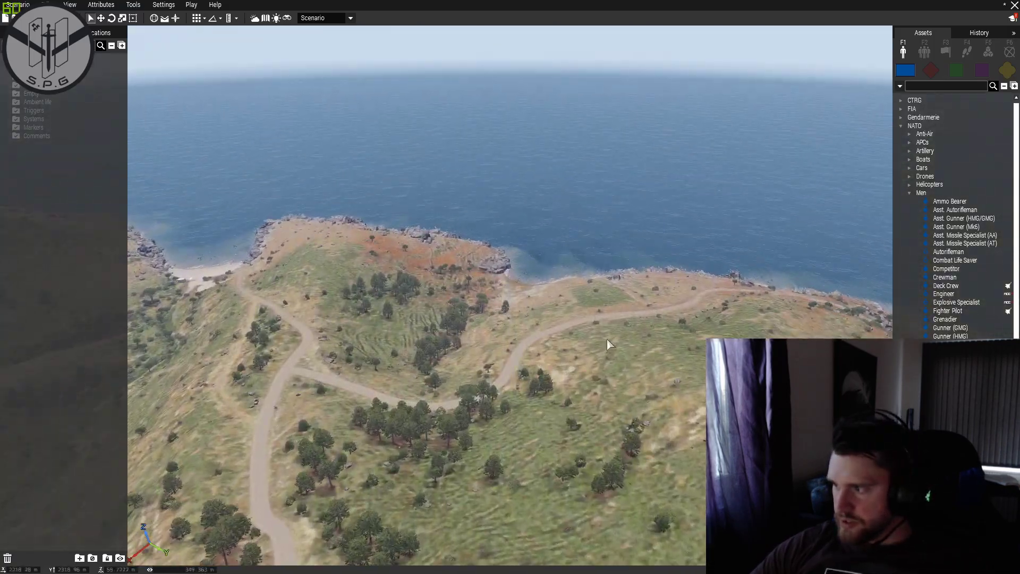
pyautogui.press('w')
pyautogui.moveTo(679, 232); pyautogui.dragTo(815, 193, button='right')
pyautogui.press('w')
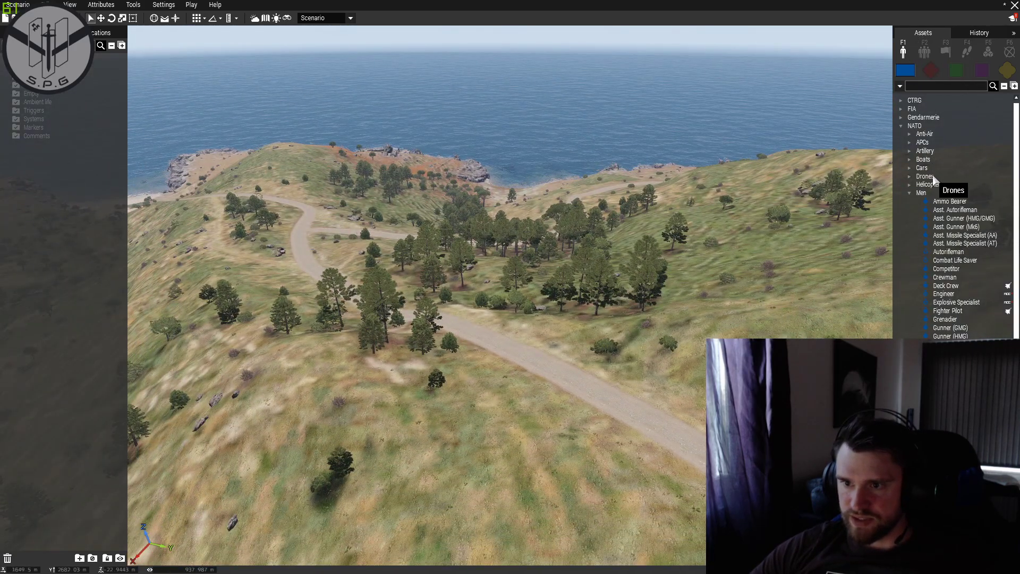
pyautogui.click(903, 126)
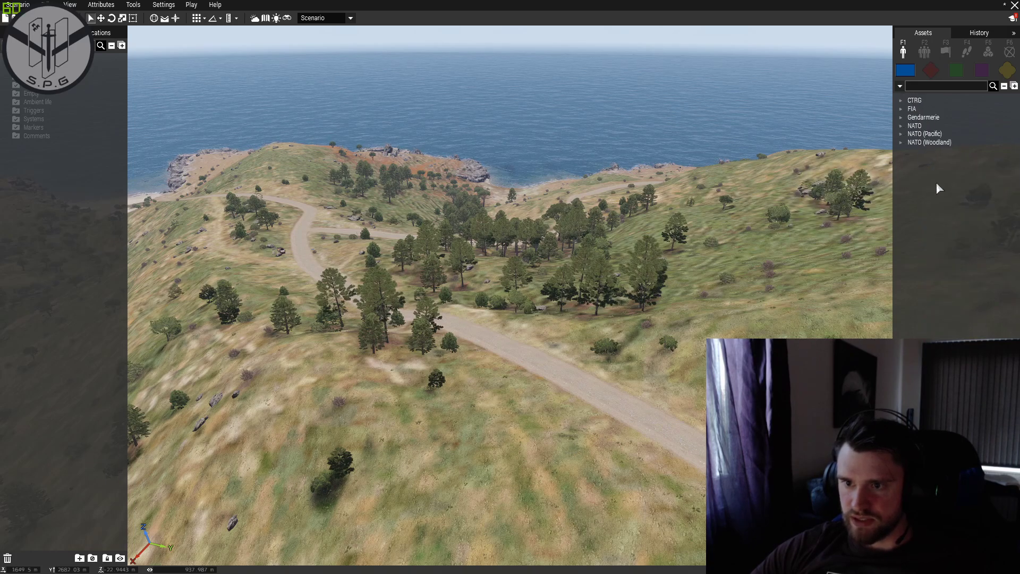
pyautogui.click(901, 142)
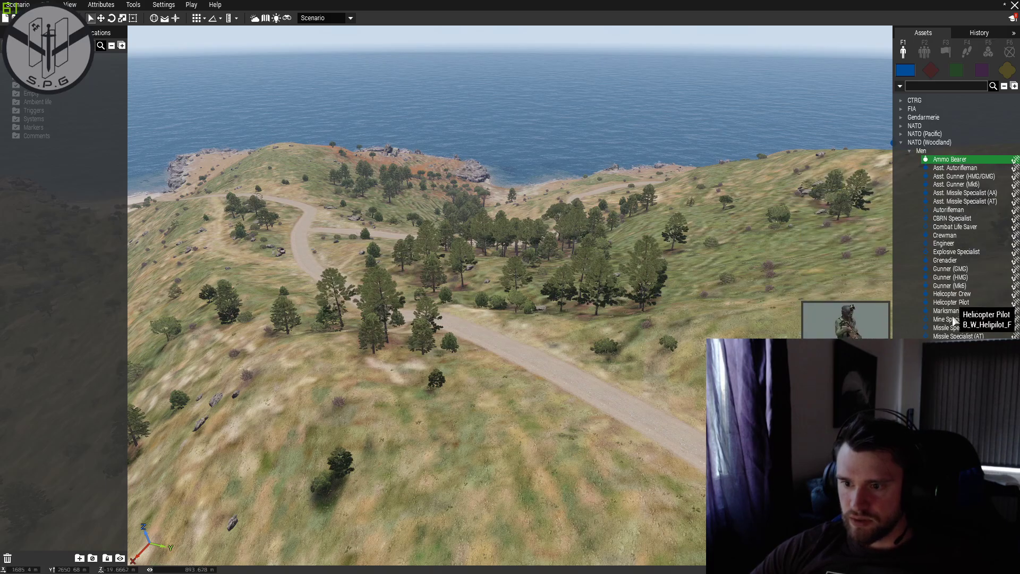
pyautogui.click(584, 402)
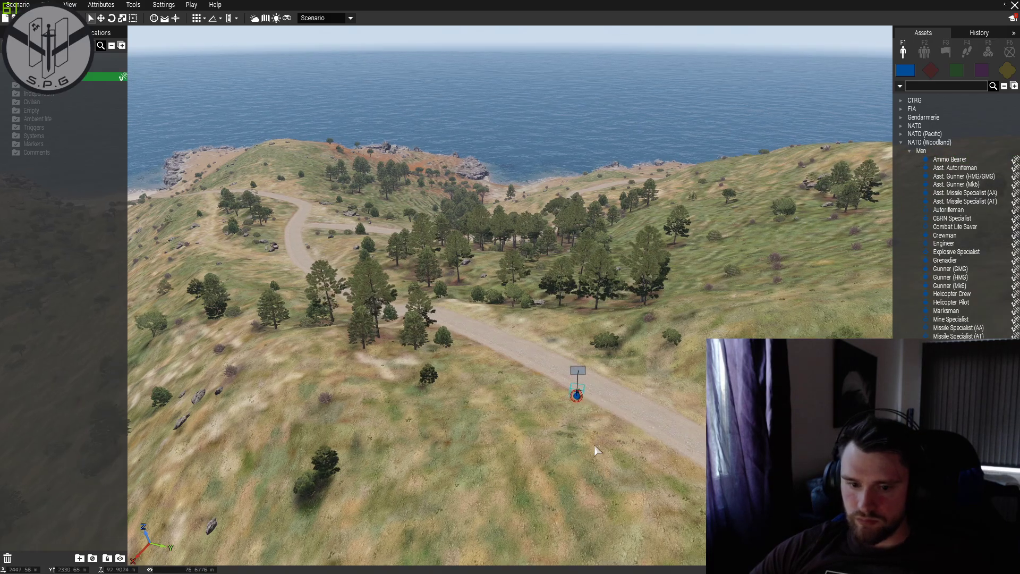
# Move the rifleman from the grass verge onto the dirt road.
pyautogui.scroll(6, 553, 401)
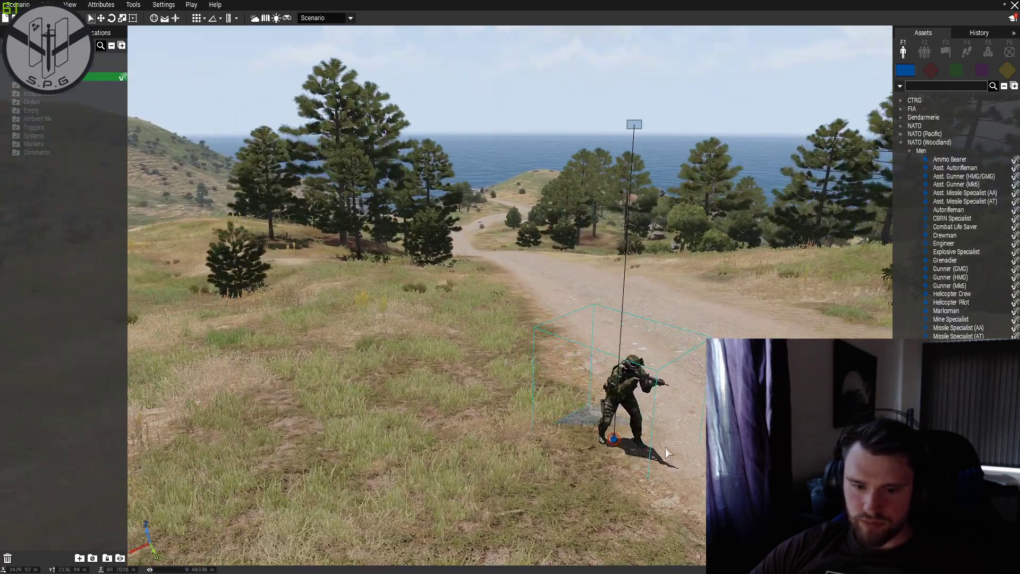
pyautogui.moveTo(617, 441); pyautogui.dragTo(688, 434)
pyautogui.scroll(2, 688, 435)
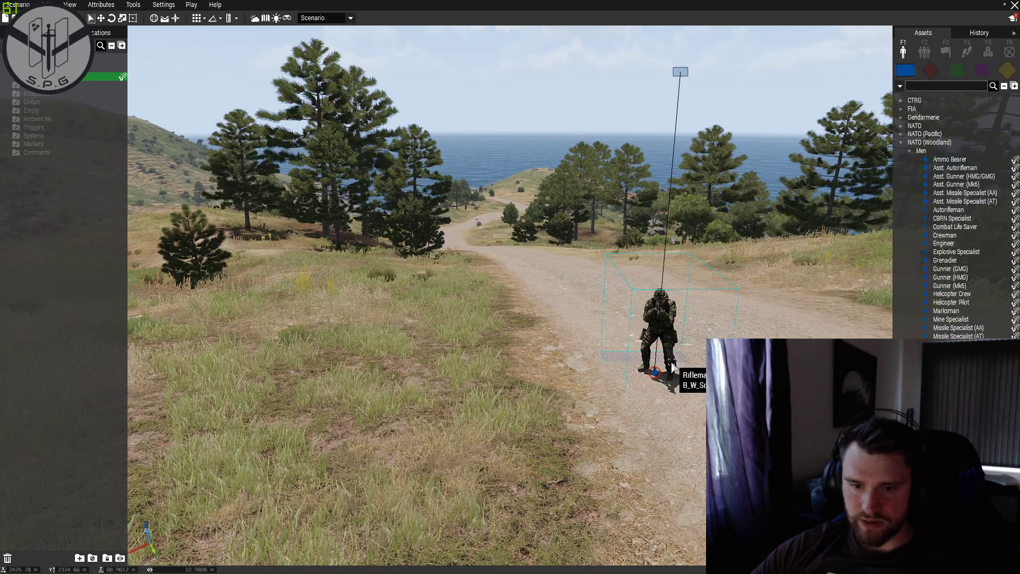
pyautogui.press('d')
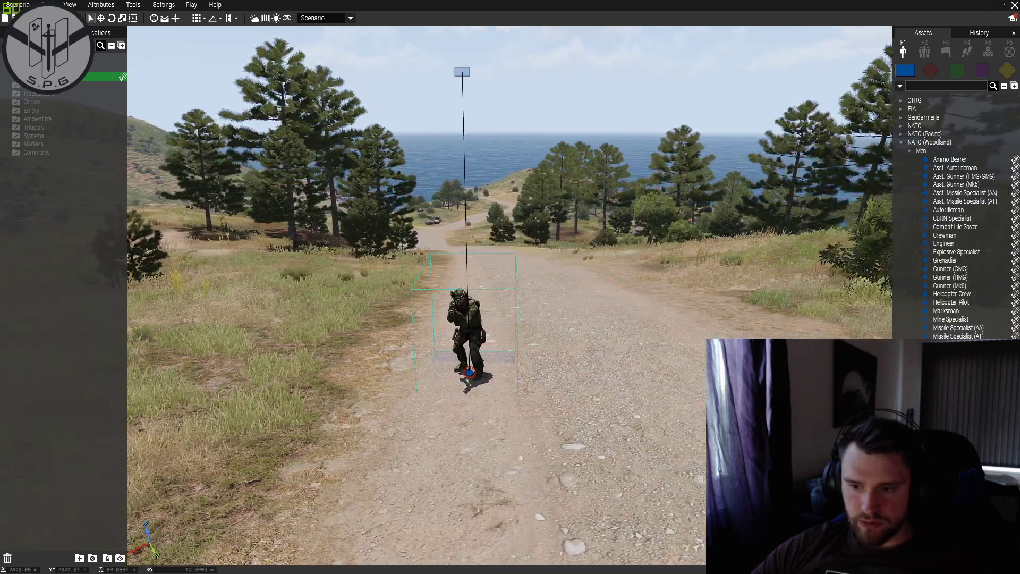
# Add a second NATO (Woodland) Rifleman next to the first on the road and split it off into its own group.
pyautogui.keyDown('shift'); pyautogui.moveTo(470, 373); pyautogui.dragTo(571, 373); pyautogui.keyUp('shift')
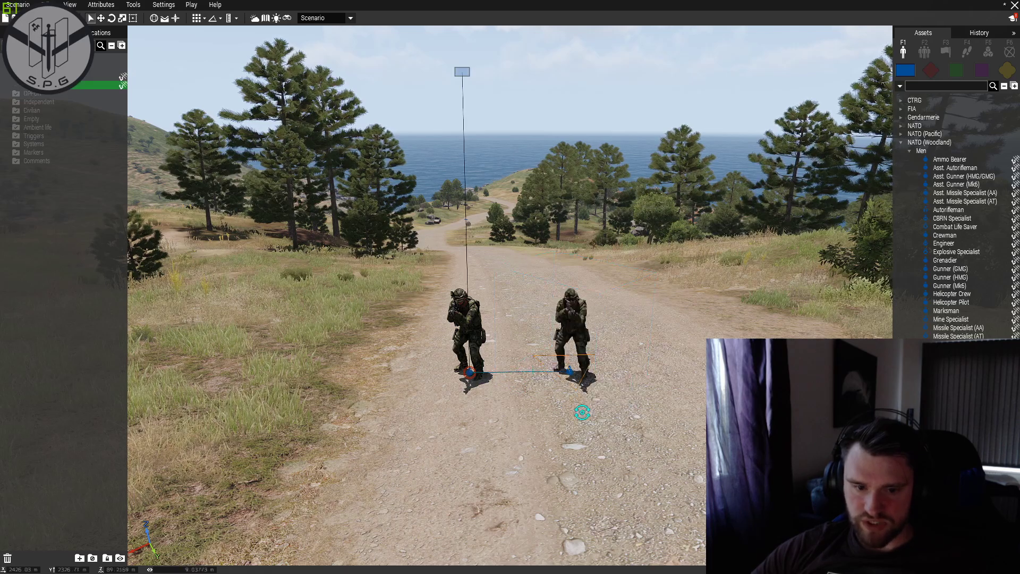
pyautogui.press('w')
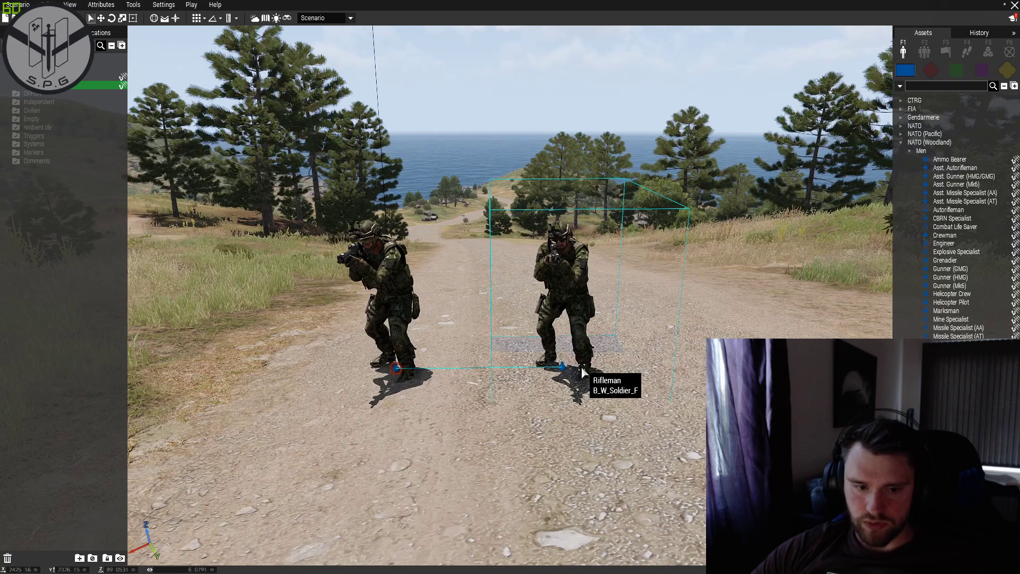
pyautogui.moveTo(581, 367); pyautogui.dragTo(627, 378)
pyautogui.scroll(-1, 626, 376)
pyautogui.moveTo(596, 332); pyautogui.dragTo(550, 343, button='right')
pyautogui.press('d')
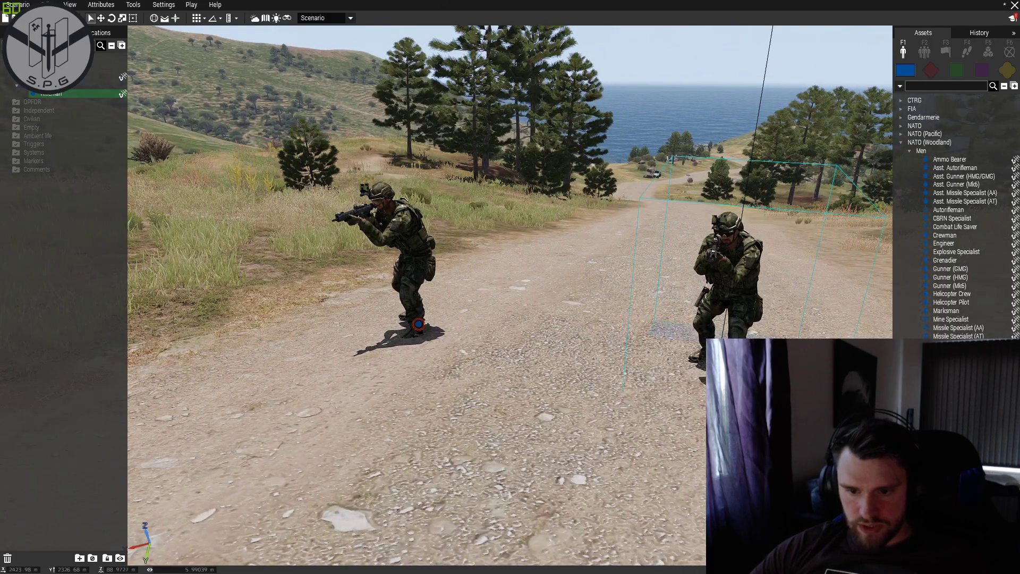
# Make the second rifleman Playable and move it closer to the first one.
pyautogui.doubleClick(696, 374)
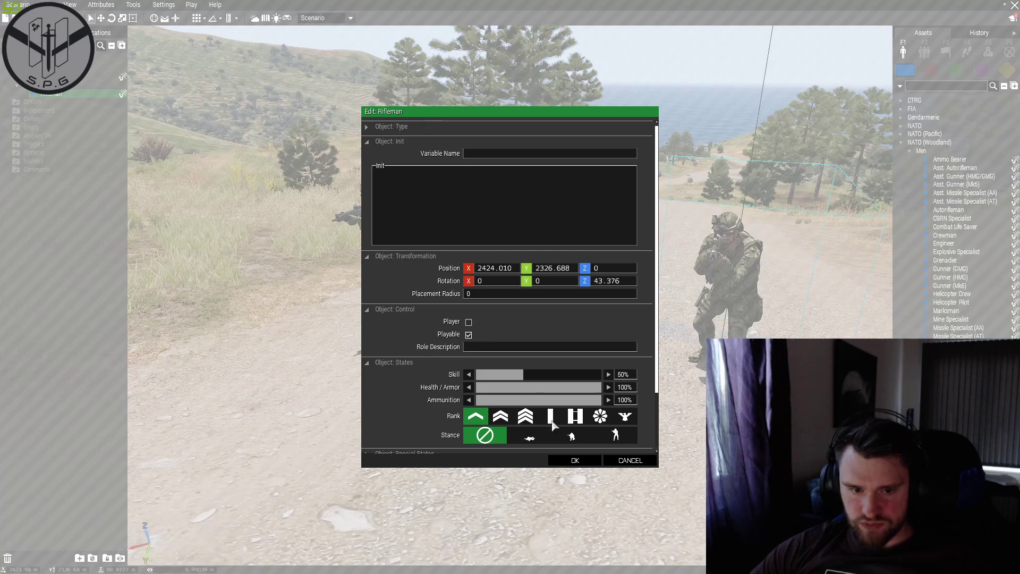
pyautogui.click(576, 462)
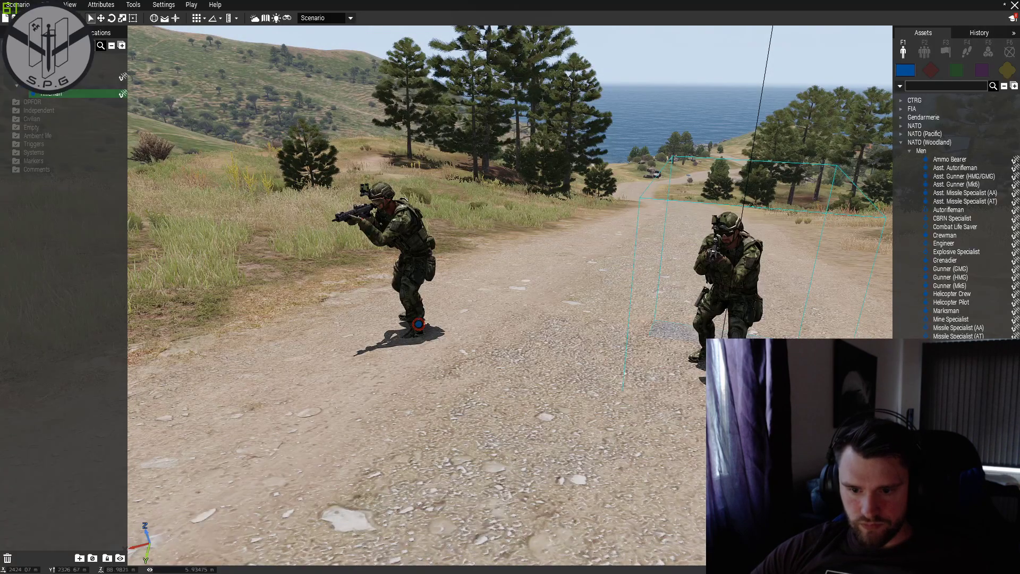
pyautogui.moveTo(696, 372); pyautogui.dragTo(562, 388)
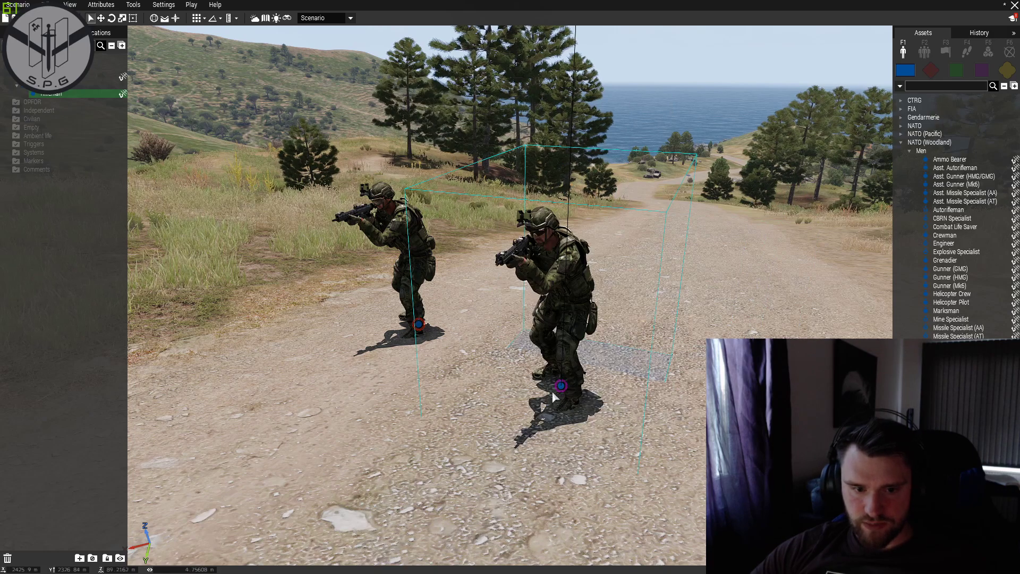
# Reposition the first rifleman on the road alongside the playable one and check its Player setting.
pyautogui.moveTo(418, 324); pyautogui.dragTo(396, 361)
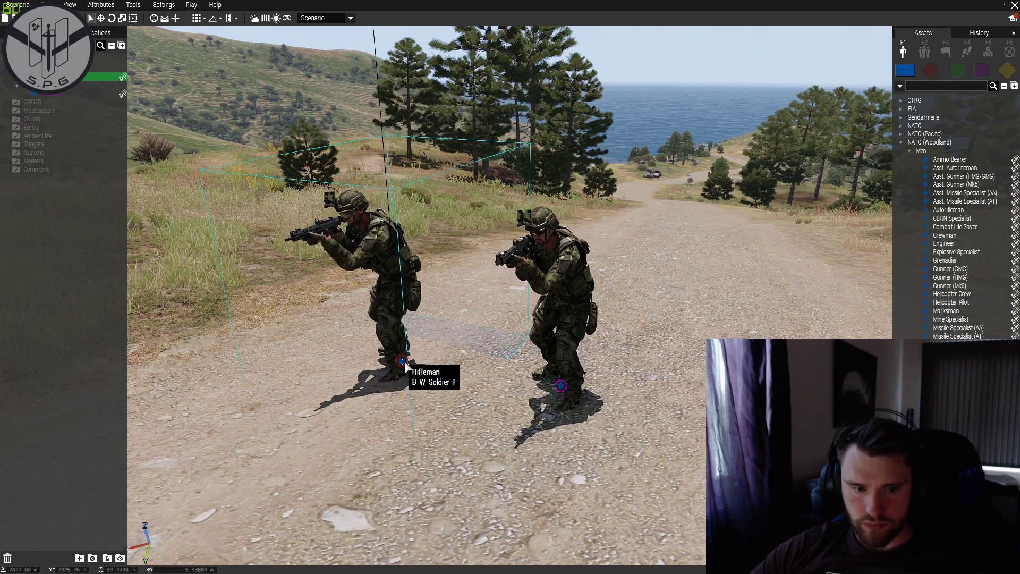
pyautogui.moveTo(398, 366); pyautogui.dragTo(422, 357)
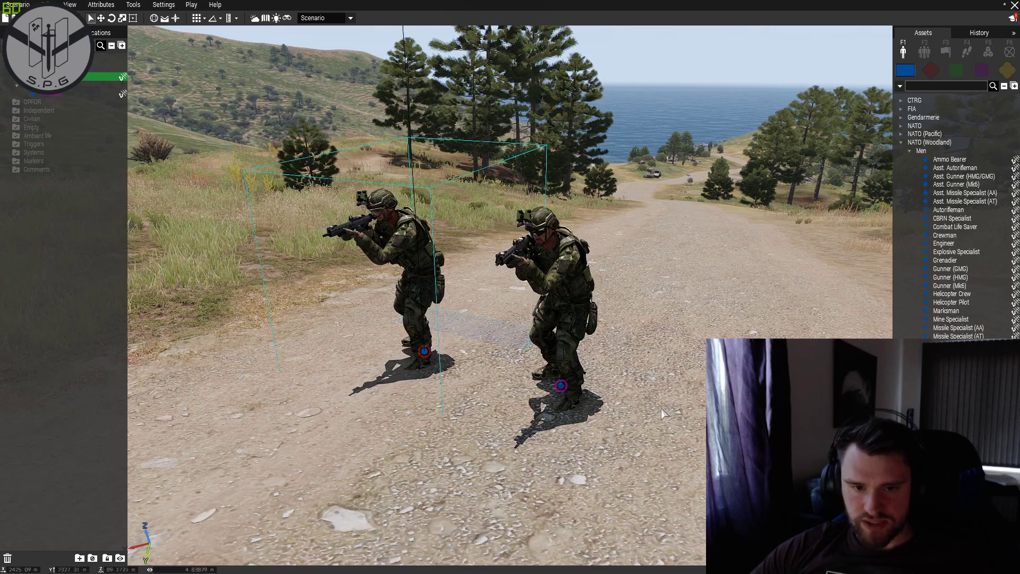
pyautogui.moveTo(667, 414); pyautogui.dragTo(576, 407, button='right')
pyautogui.press('d')
pyautogui.moveTo(466, 386); pyautogui.dragTo(544, 390, button='right')
pyautogui.press('a')
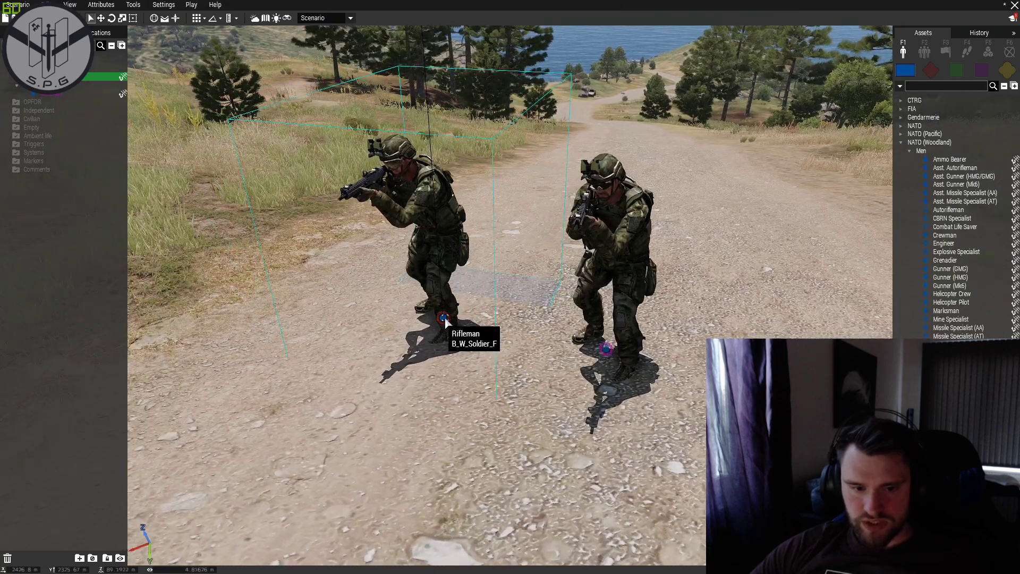
pyautogui.moveTo(441, 327); pyautogui.dragTo(407, 311)
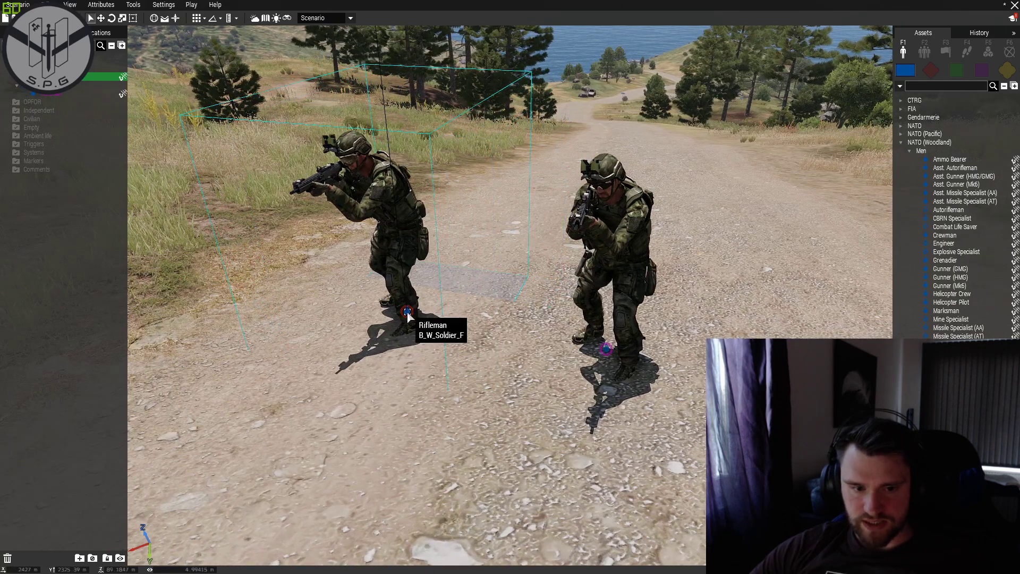
pyautogui.doubleClick(407, 310)
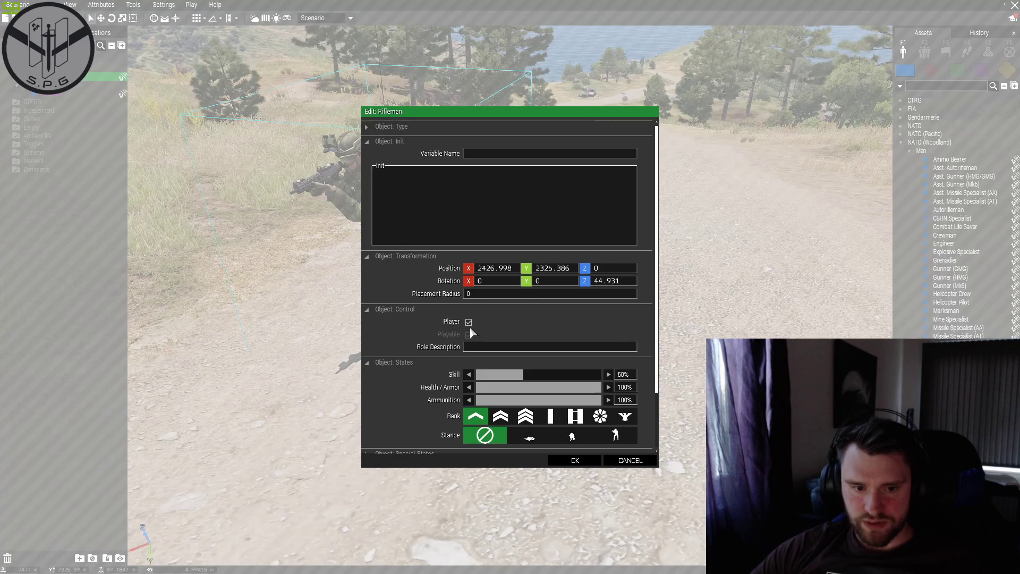
pyautogui.click(575, 460)
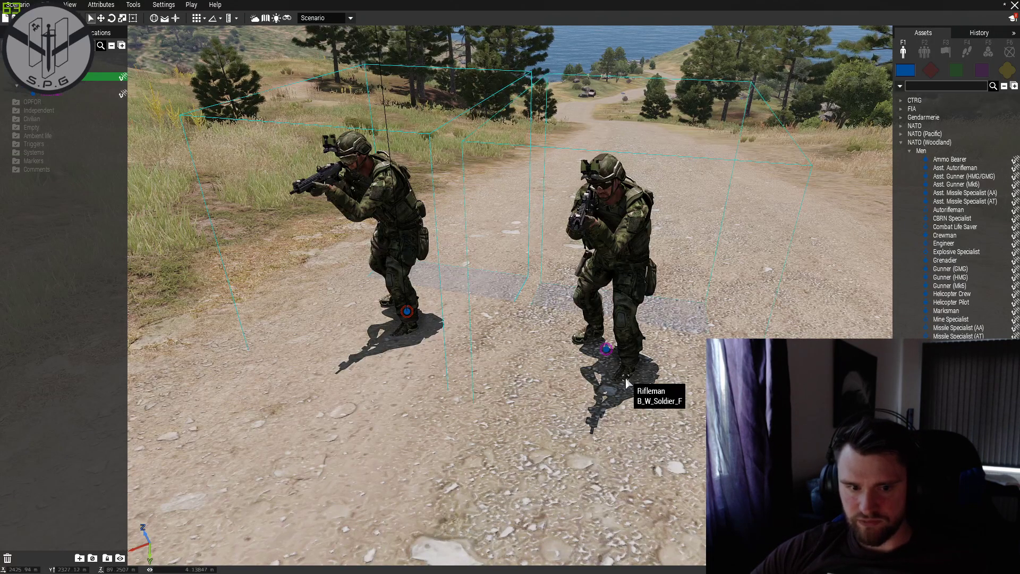
# Preview the scenario in single player, look at the other rifleman, and return to the editor.
pyautogui.moveTo(627, 383); pyautogui.dragTo(655, 399, button='right')
pyautogui.moveTo(480, 363); pyautogui.dragTo(543, 368, button='right')
pyautogui.press('a')
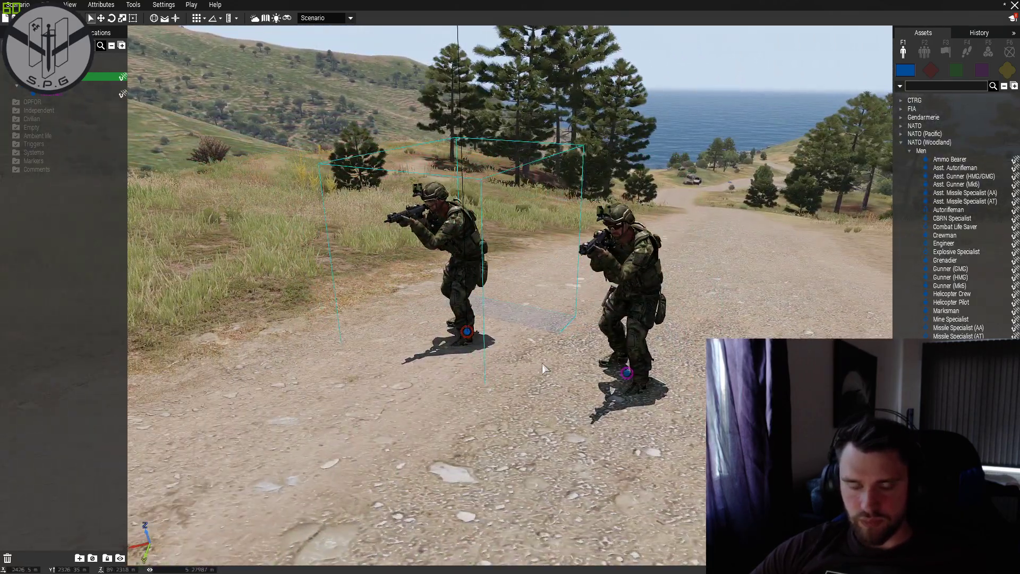
pyautogui.click(385, 439)
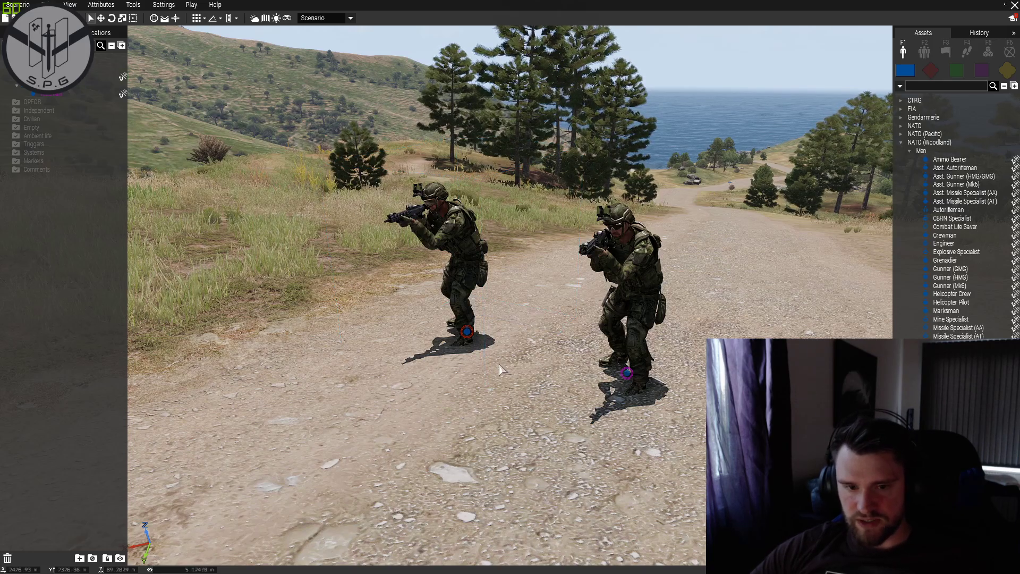
pyautogui.moveTo(400, 361); pyautogui.dragTo(614, 347, button='right')
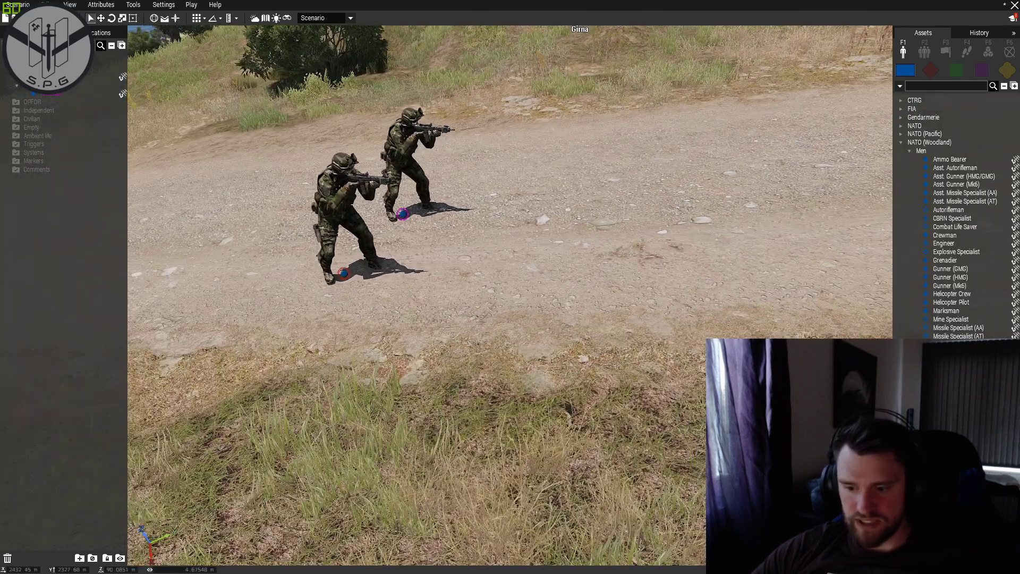
pyautogui.hotkey('ctrl', 'p')
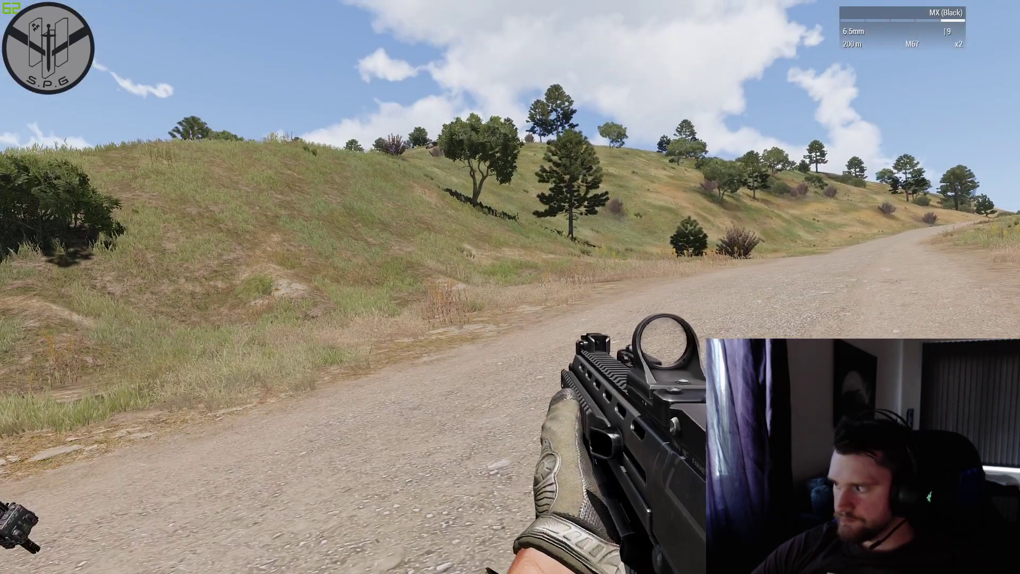
pyautogui.moveTo(510, 287)
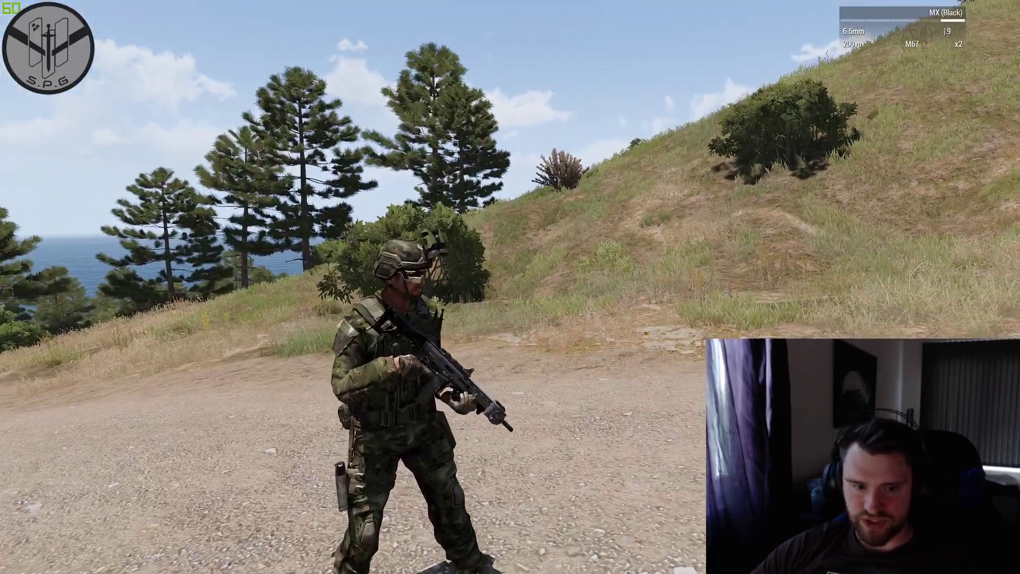
pyautogui.press('Escape')
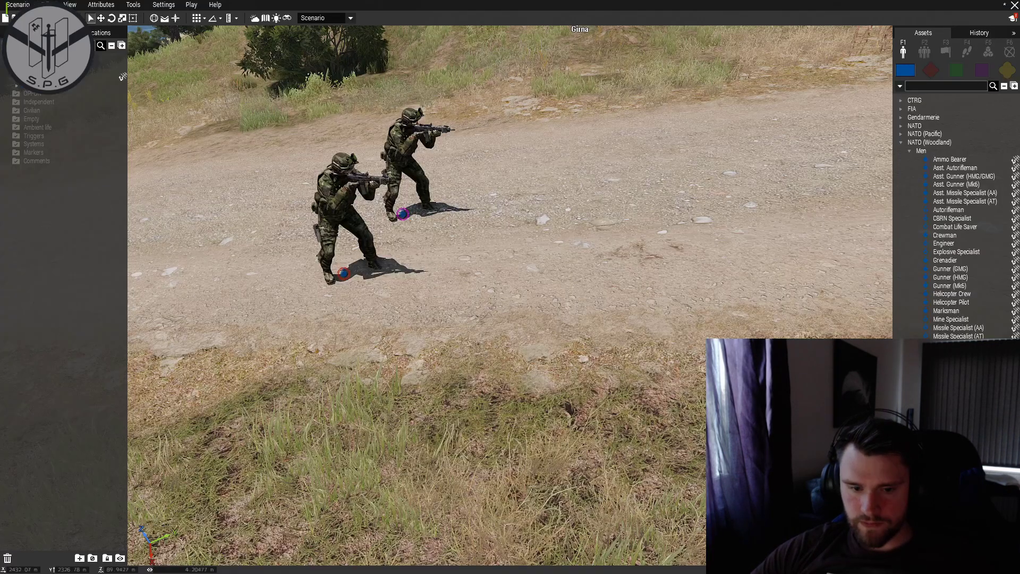
# Host the scenario as a LAN multiplayer session, try the Alpha 1-2 and Alpha 1-1 rifleman slots, and return to the editor.
pyautogui.click(191, 5)
pyautogui.click(203, 80)
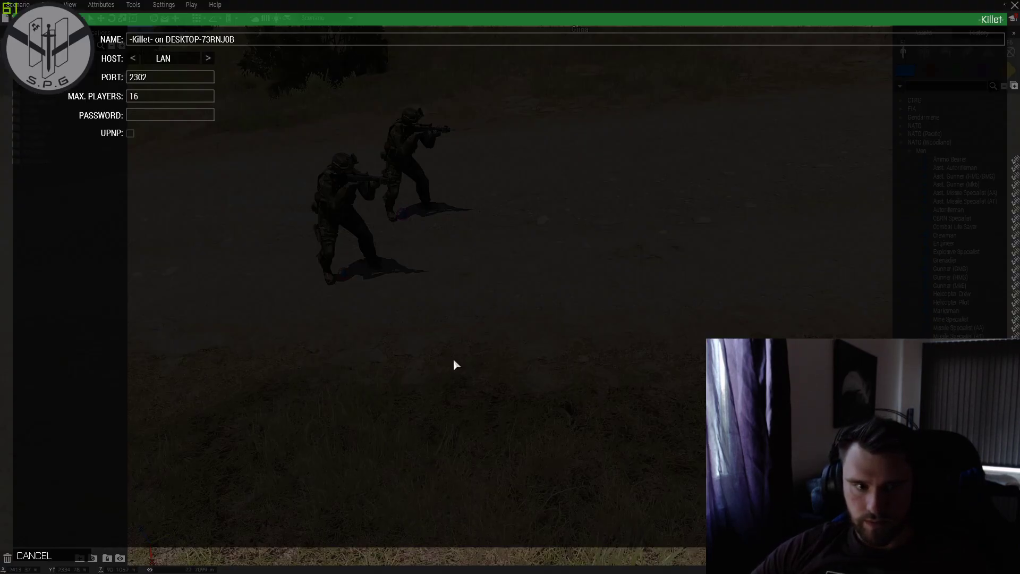
pyautogui.press('Return')
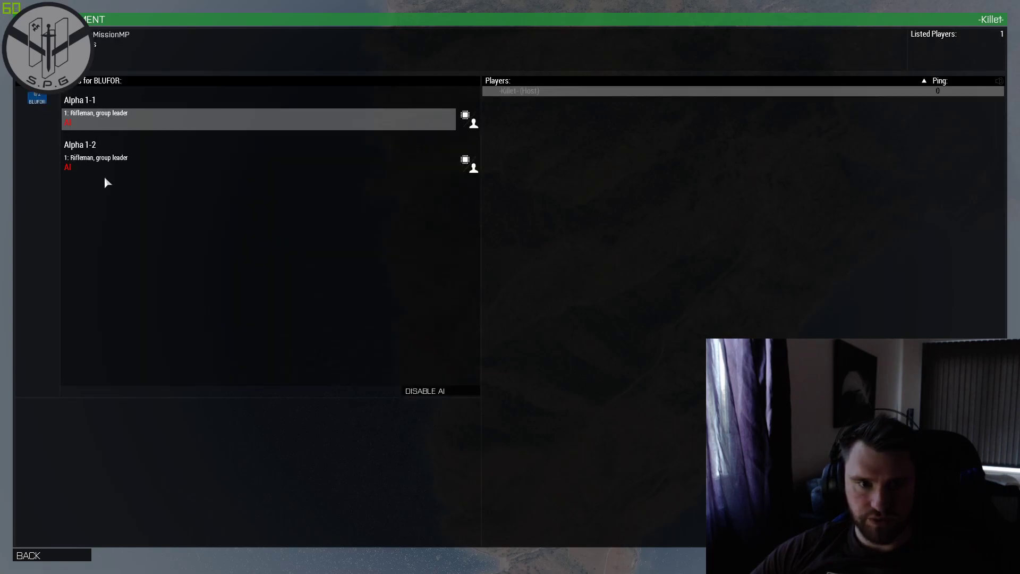
pyautogui.click(109, 160)
pyautogui.click(135, 128)
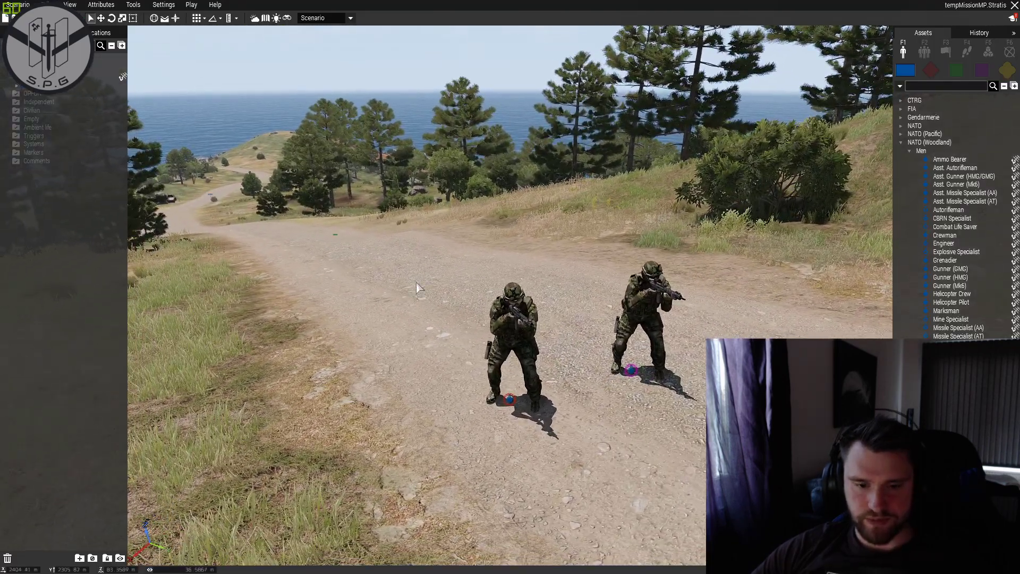
pyautogui.moveTo(333, 234); pyautogui.dragTo(625, 397)
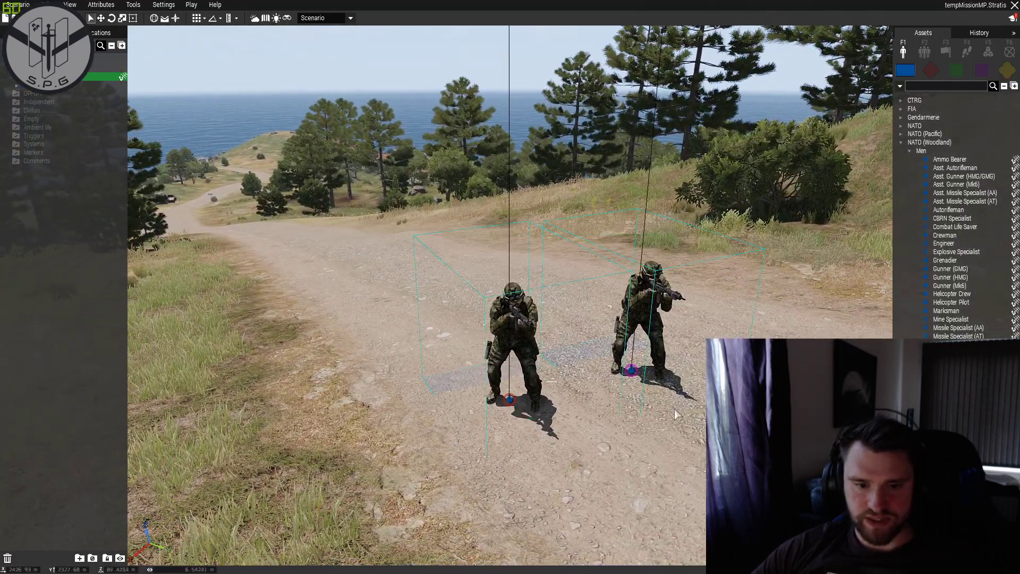
pyautogui.press('d')
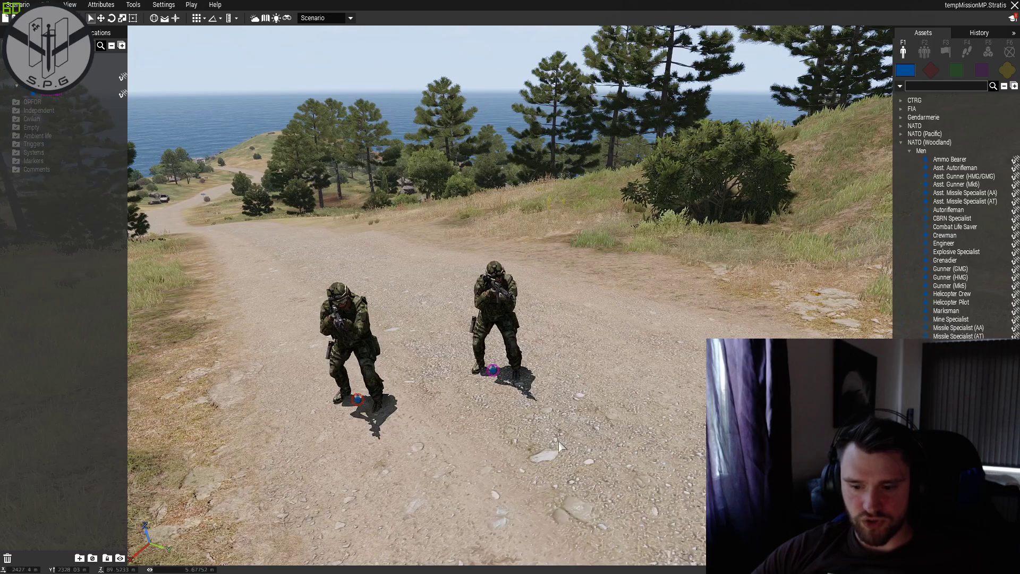
pyautogui.press('a')
pyautogui.press('d')
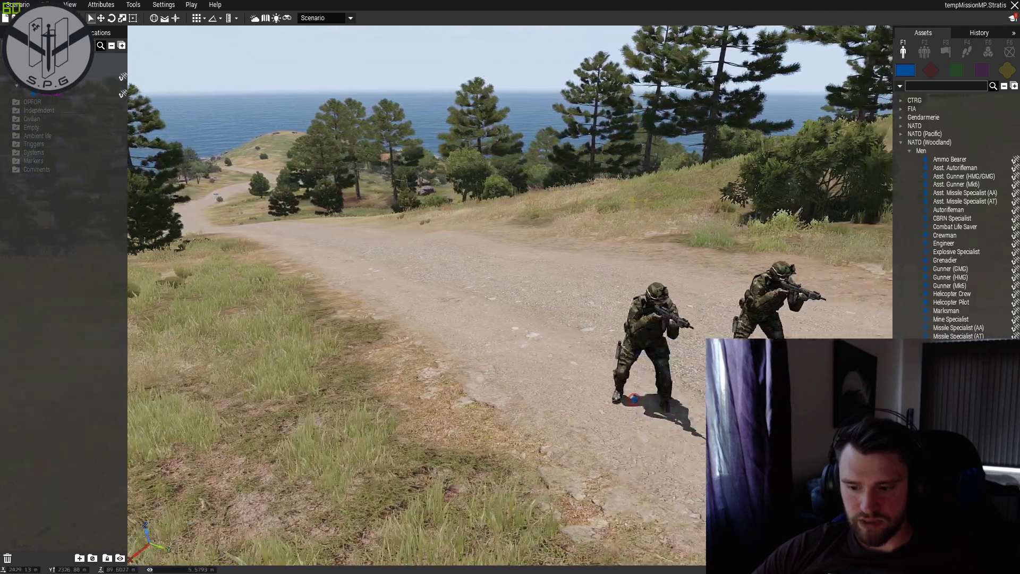
pyautogui.moveTo(618, 458); pyautogui.dragTo(477, 314, button='right')
pyautogui.press('w')
pyautogui.press('d')
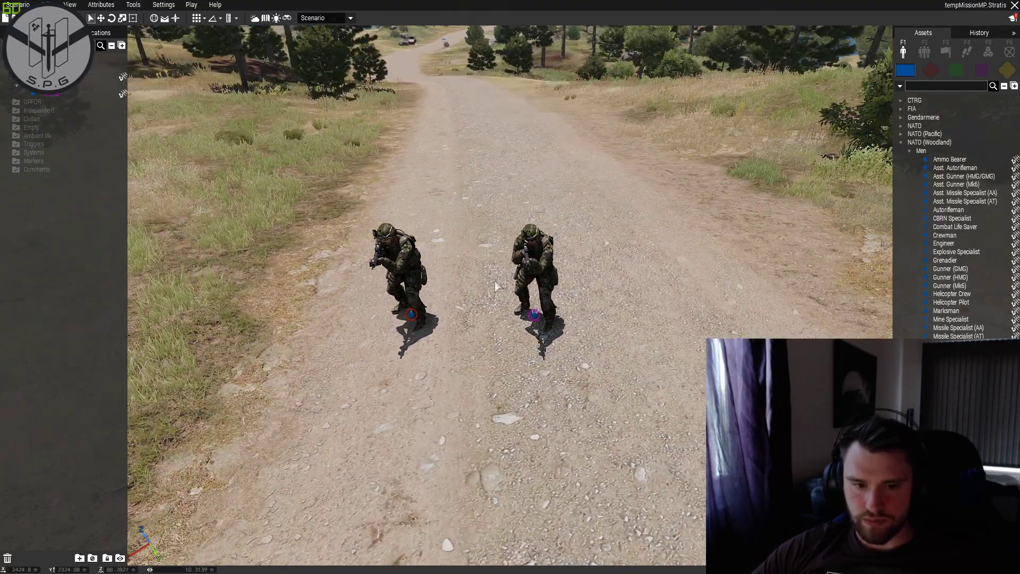
# Reposition the playable rifleman on the road beside the player rifleman and glance at the available play modes.
pyautogui.click(532, 276)
pyautogui.scroll(-1, 703, 385)
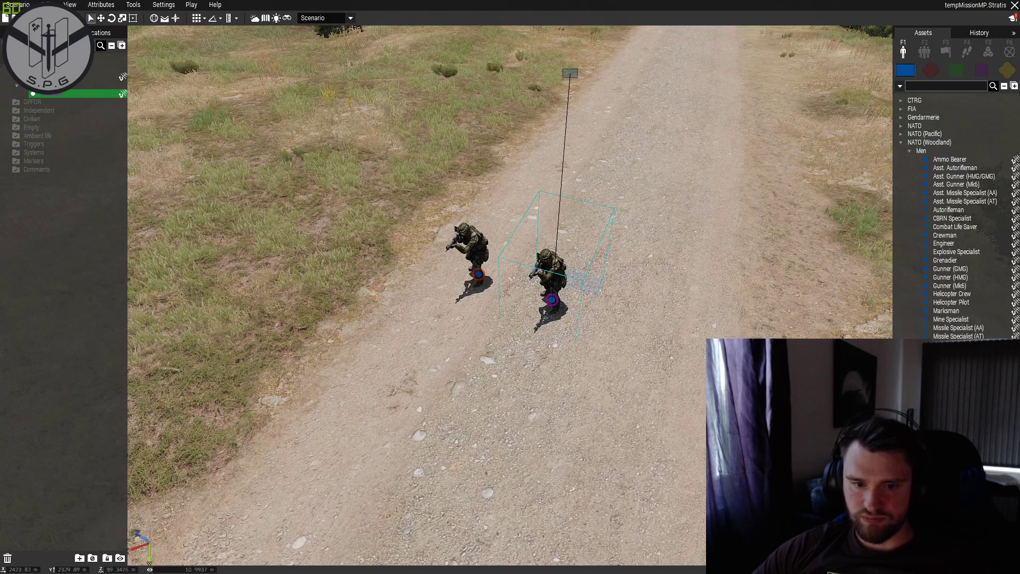
pyautogui.moveTo(595, 392); pyautogui.dragTo(582, 332, button='right')
pyautogui.moveTo(539, 287); pyautogui.dragTo(600, 248)
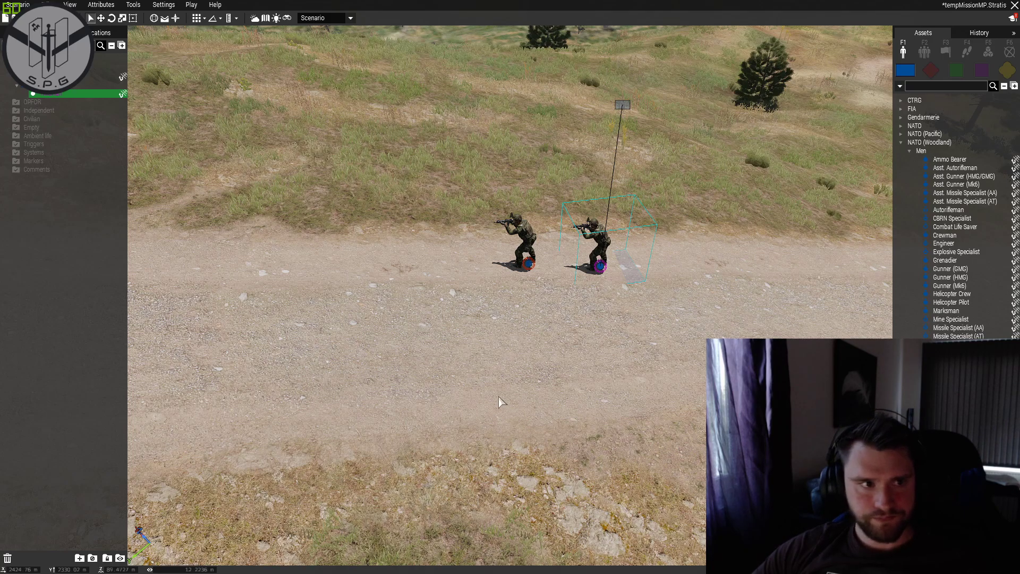
pyautogui.click(192, 6)
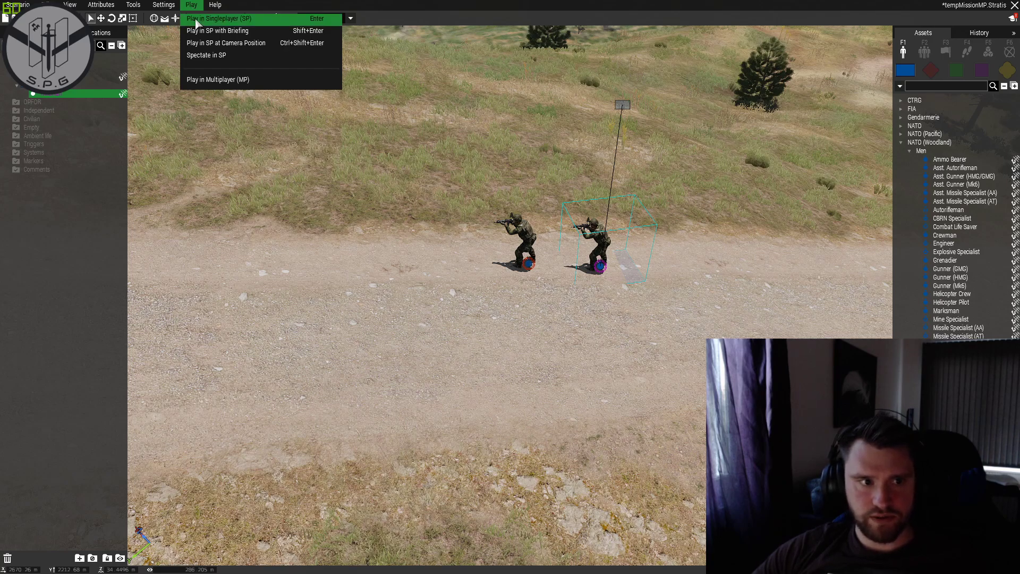
pyautogui.click(449, 274)
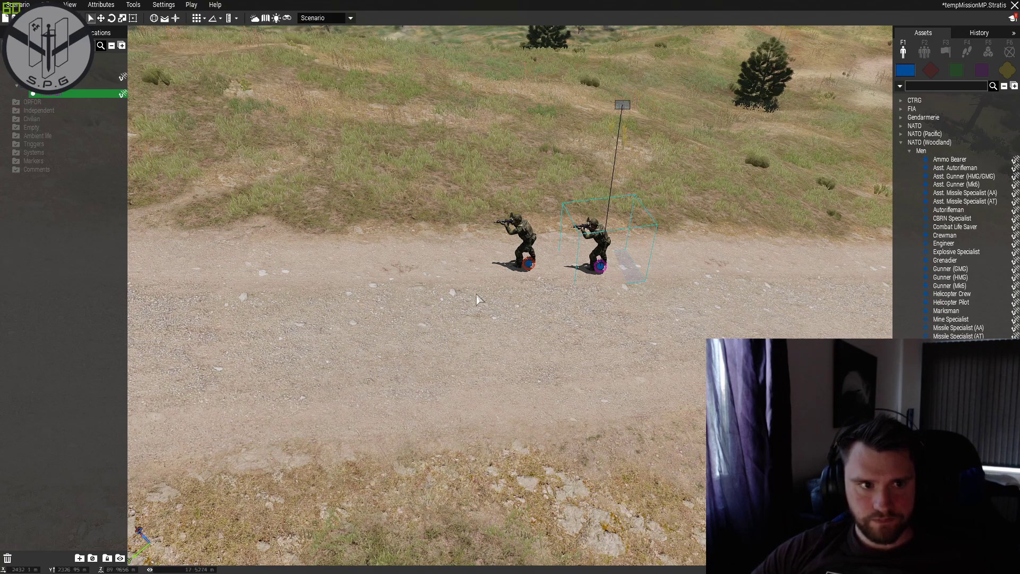
# Place a NATO infantry Rifle Squad group on the grassy slope beside the road and check the Support Infantry groups.
pyautogui.moveTo(472, 363); pyautogui.dragTo(417, 408, button='right')
pyautogui.press('w')
pyautogui.press('a')
pyautogui.press('s')
pyautogui.moveTo(363, 321); pyautogui.dragTo(864, 78, button='right')
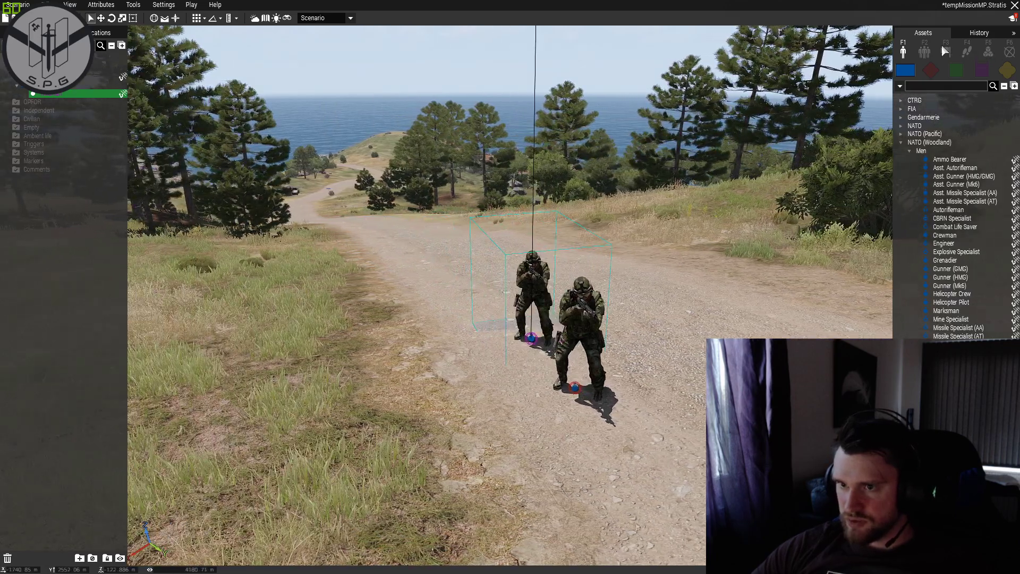
pyautogui.click(926, 51)
pyautogui.moveTo(681, 211); pyautogui.dragTo(862, 77, button='right')
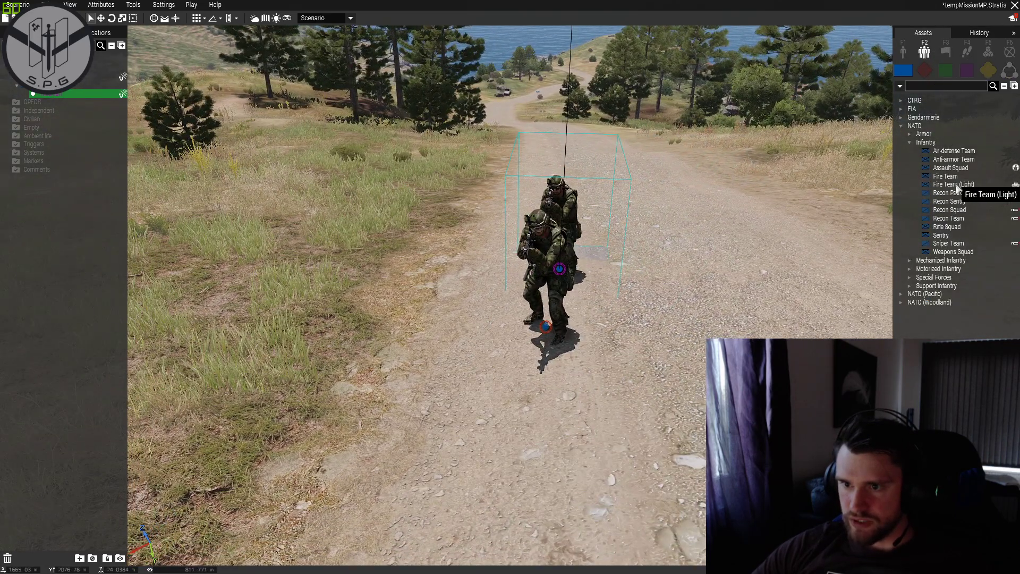
pyautogui.click(946, 228)
pyautogui.press('d')
pyautogui.press('s')
pyautogui.press('s')
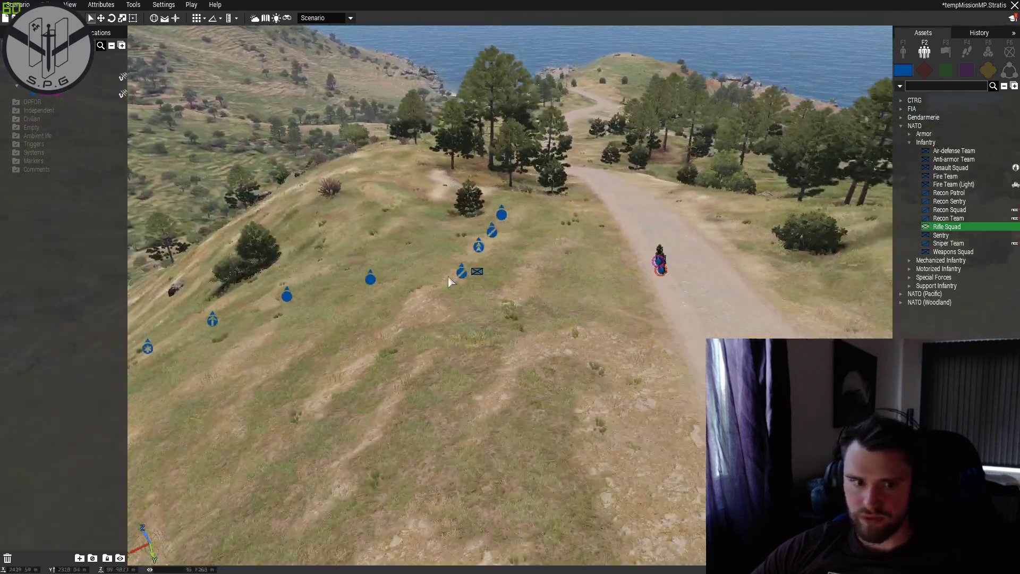
pyautogui.click(509, 290)
pyautogui.press('d')
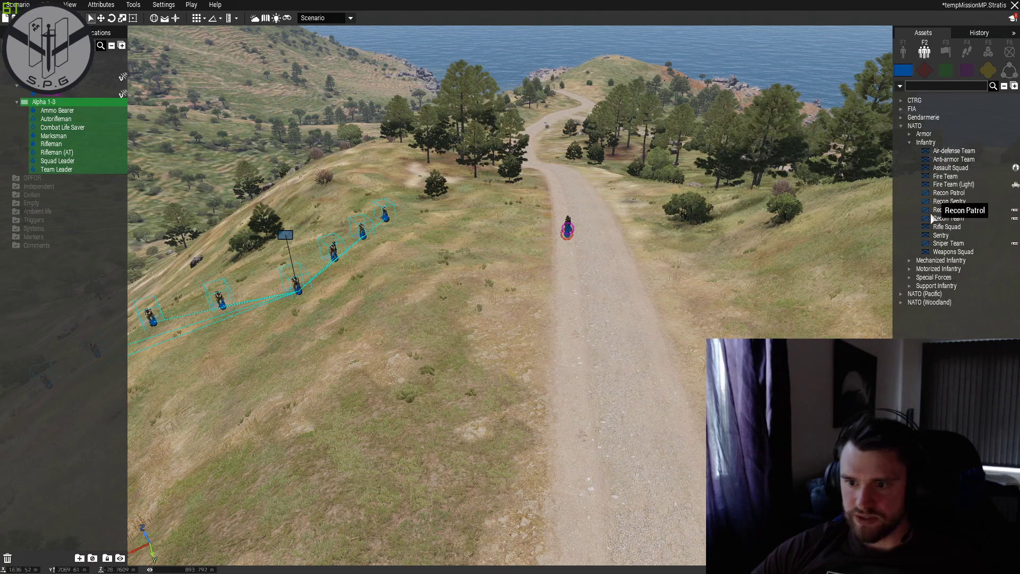
pyautogui.click(908, 287)
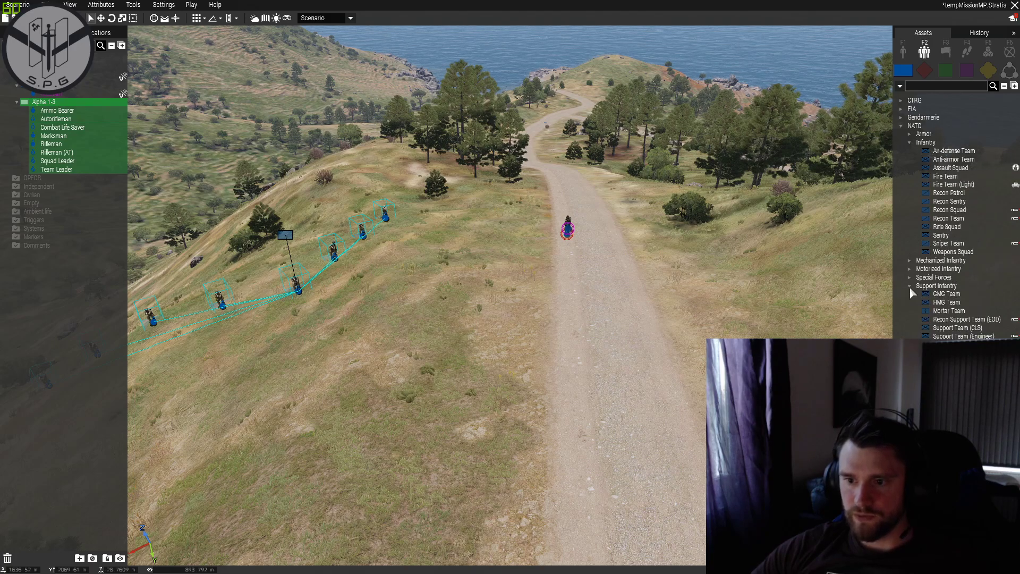
pyautogui.click(910, 287)
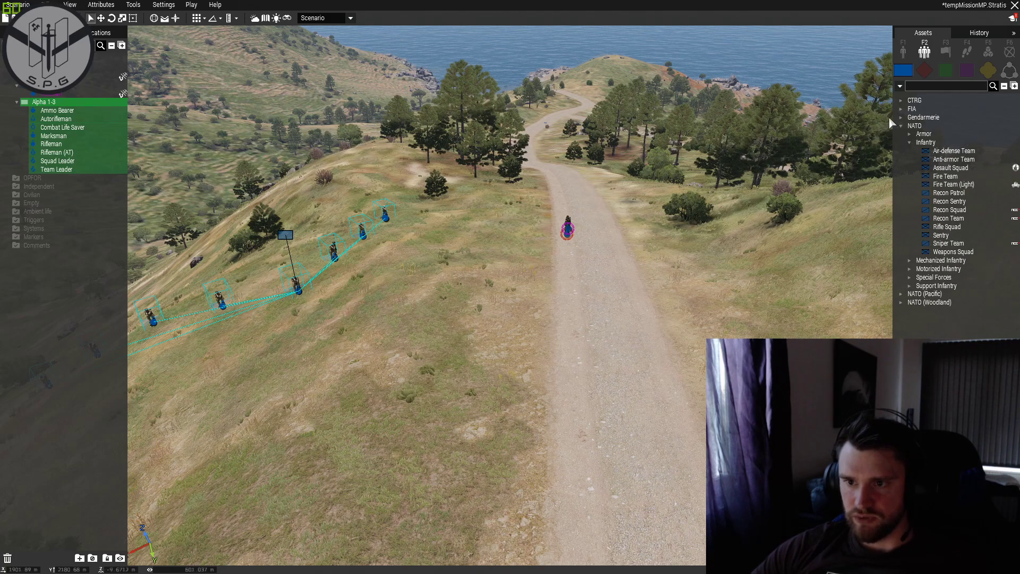
# Place a CSAT infantry Recon Patrol group on the hillside across the road from the NATO squad.
pyautogui.click(924, 70)
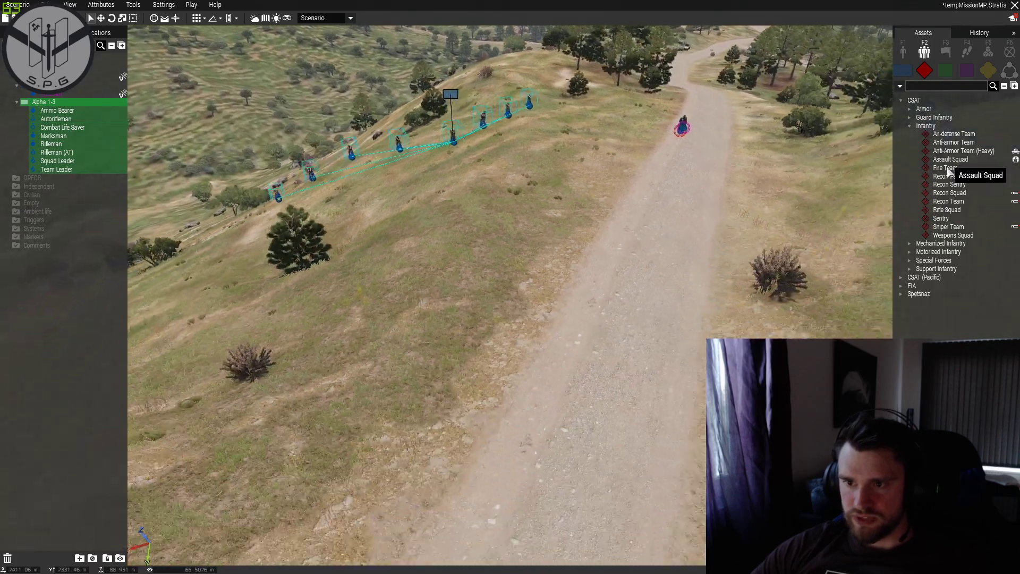
pyautogui.click(950, 176)
pyautogui.click(885, 172)
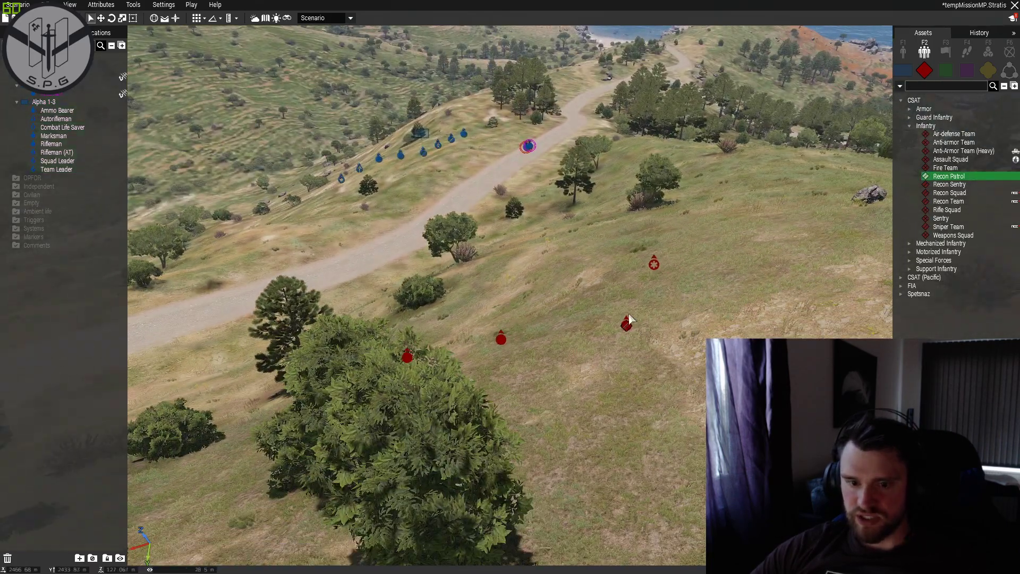
pyautogui.click(629, 319)
pyautogui.scroll(5, 629, 319)
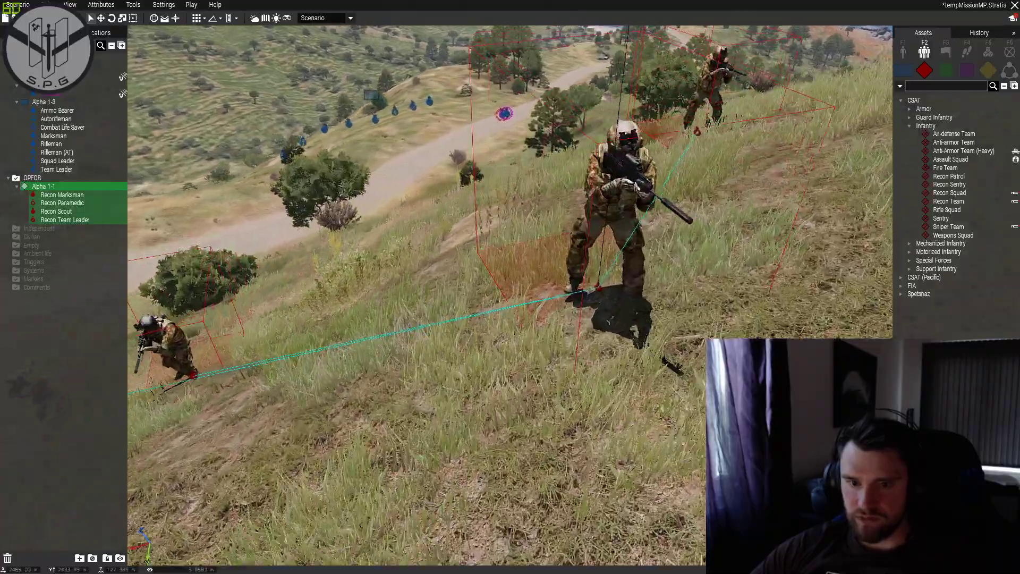
pyautogui.moveTo(731, 354); pyautogui.dragTo(691, 335, button='right')
pyautogui.scroll(-5, 587, 322)
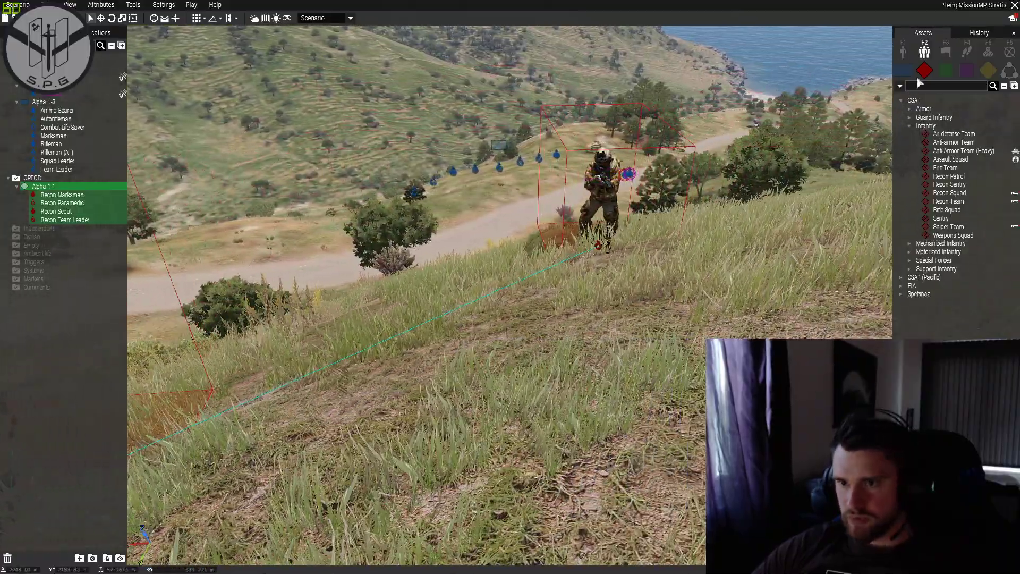
# Place an AAF infantry Fire Team (Light) group on the hillside near the CSAT patrol.
pyautogui.click(949, 68)
pyautogui.scroll(5, 783, 199)
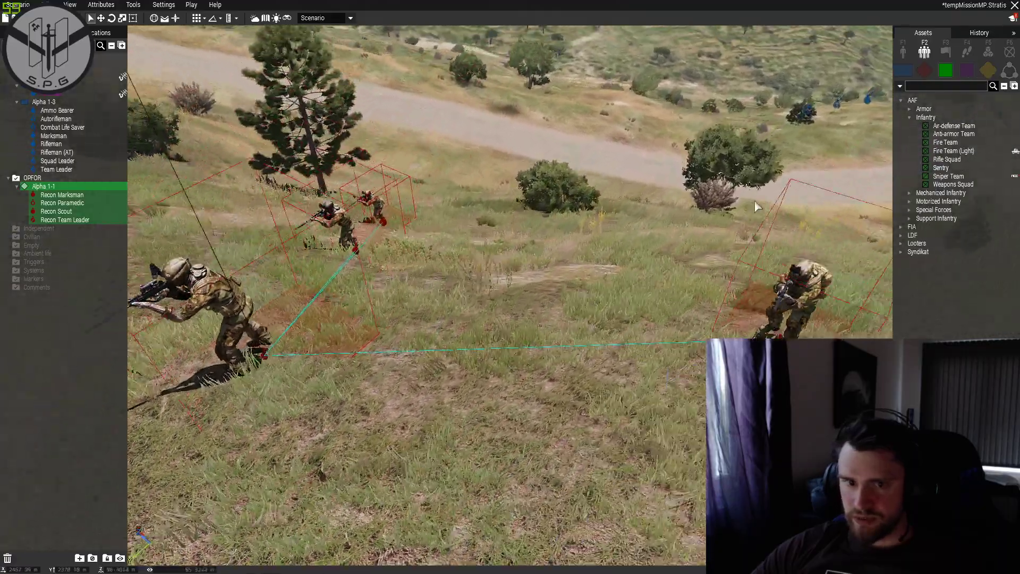
pyautogui.scroll(-5, 688, 311)
pyautogui.scroll(-4, 567, 321)
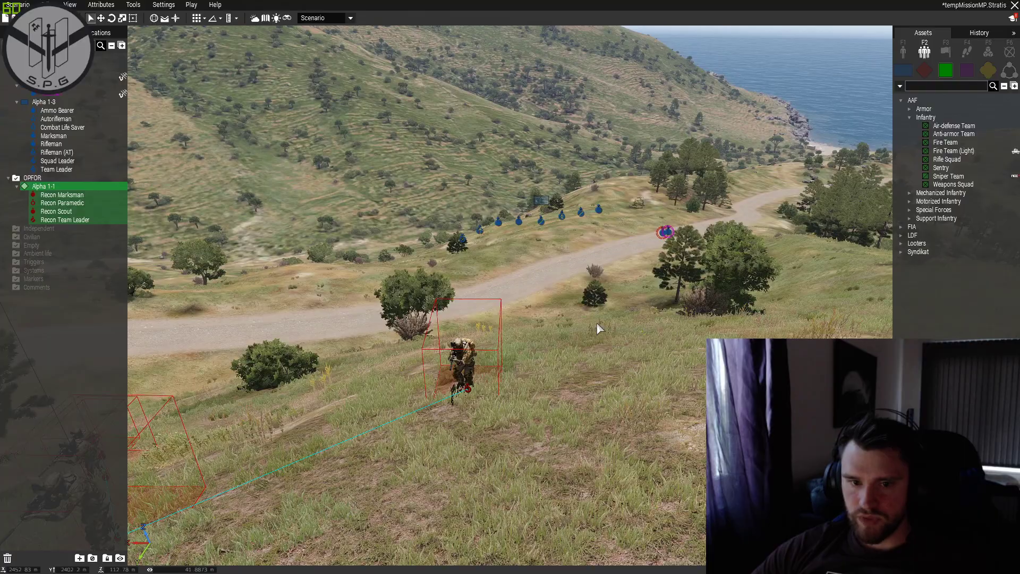
pyautogui.scroll(6, 598, 329)
pyautogui.scroll(-5, 560, 327)
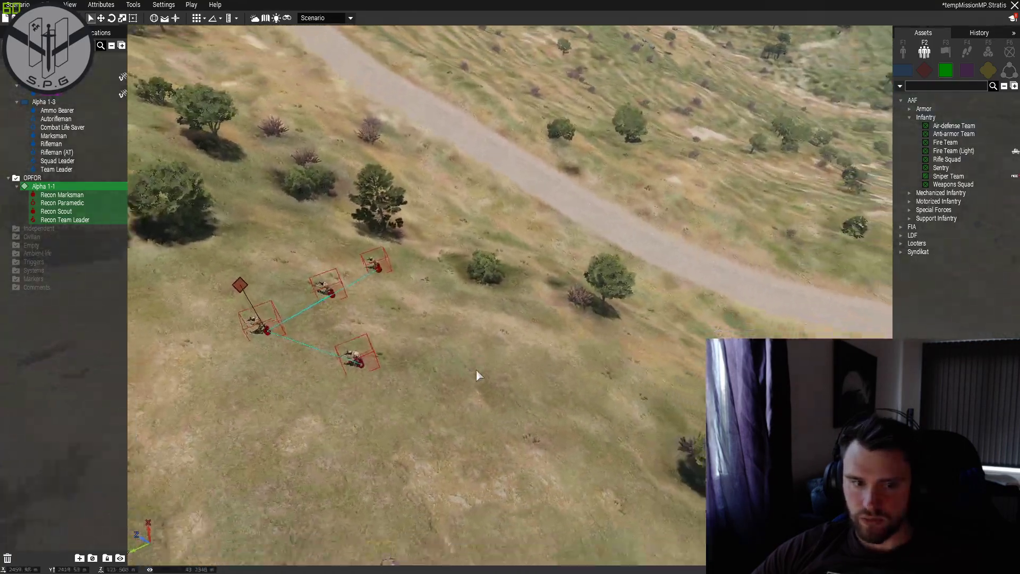
pyautogui.scroll(-3, 477, 371)
pyautogui.moveTo(508, 349); pyautogui.dragTo(607, 354, button='right')
pyautogui.scroll(-5, 508, 335)
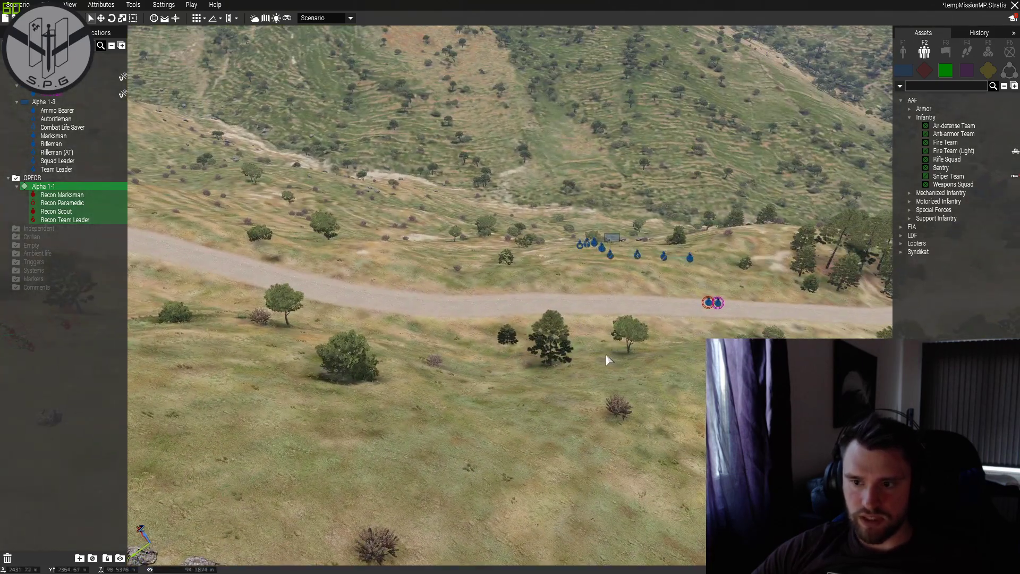
pyautogui.click(954, 151)
pyautogui.click(553, 343)
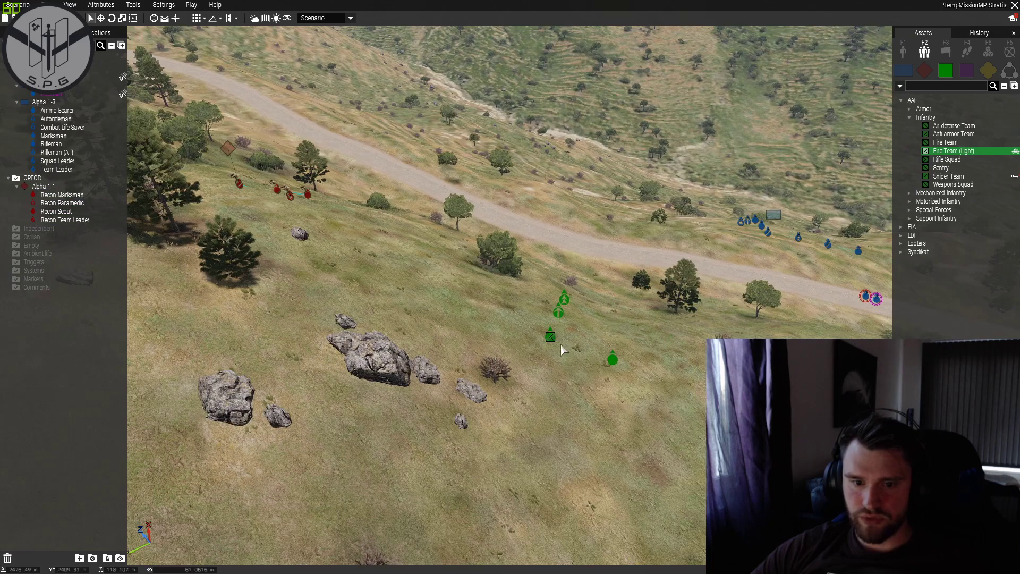
pyautogui.click(553, 343)
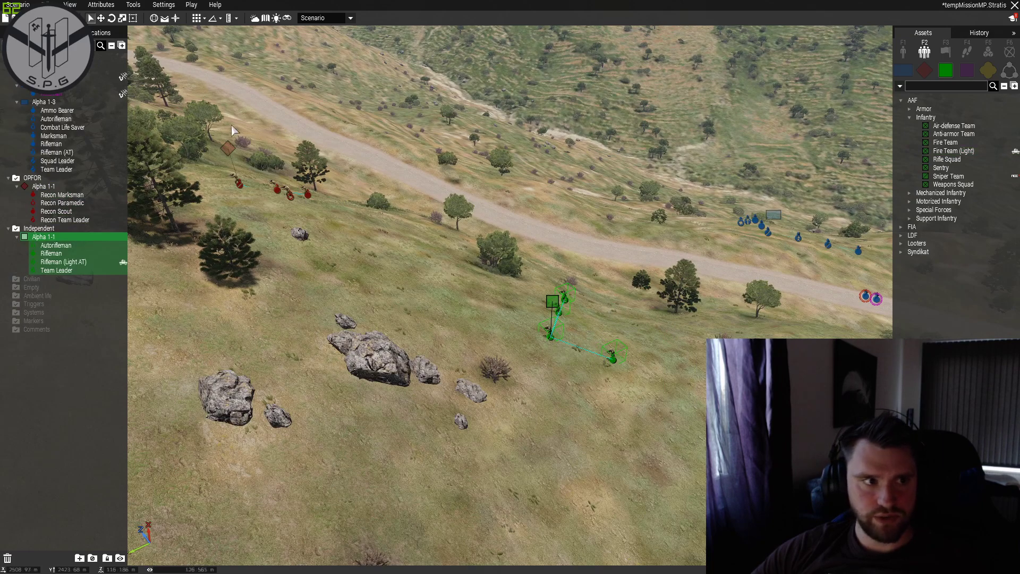
# Review the Independents Allegiance setting in the scenario's General attributes.
pyautogui.click(113, 7)
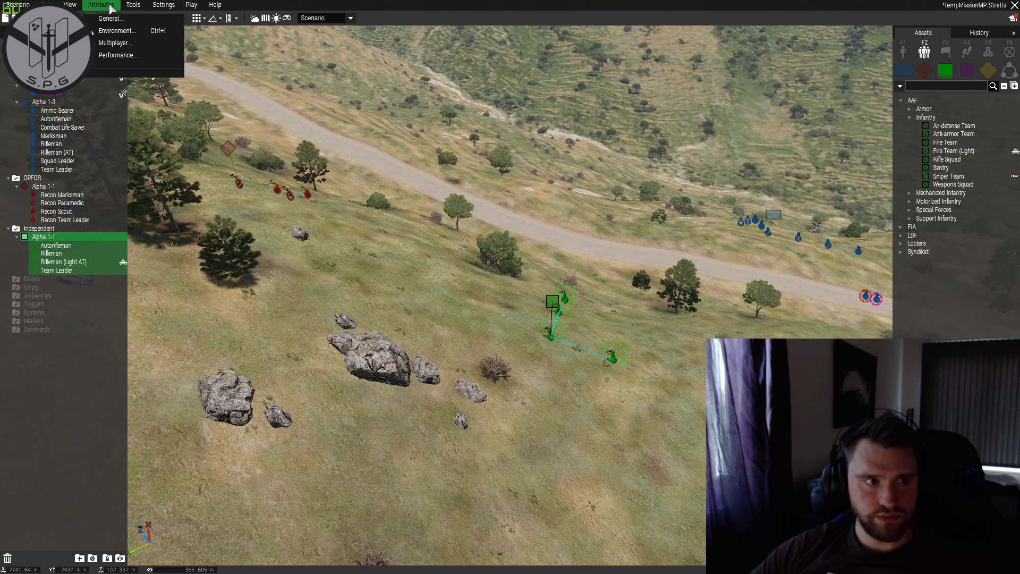
pyautogui.click(113, 20)
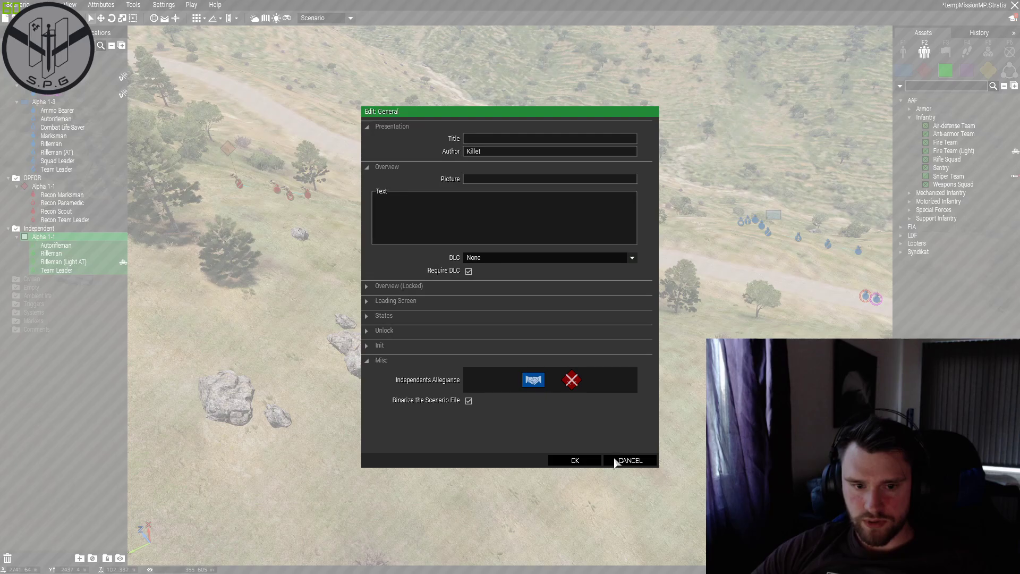
pyautogui.click(580, 460)
# Delete the AAF fire team, CSAT recon patrol and NATO rifle squad, keeping only the two riflemen.
pyautogui.moveTo(592, 392); pyautogui.dragTo(620, 407, button='right')
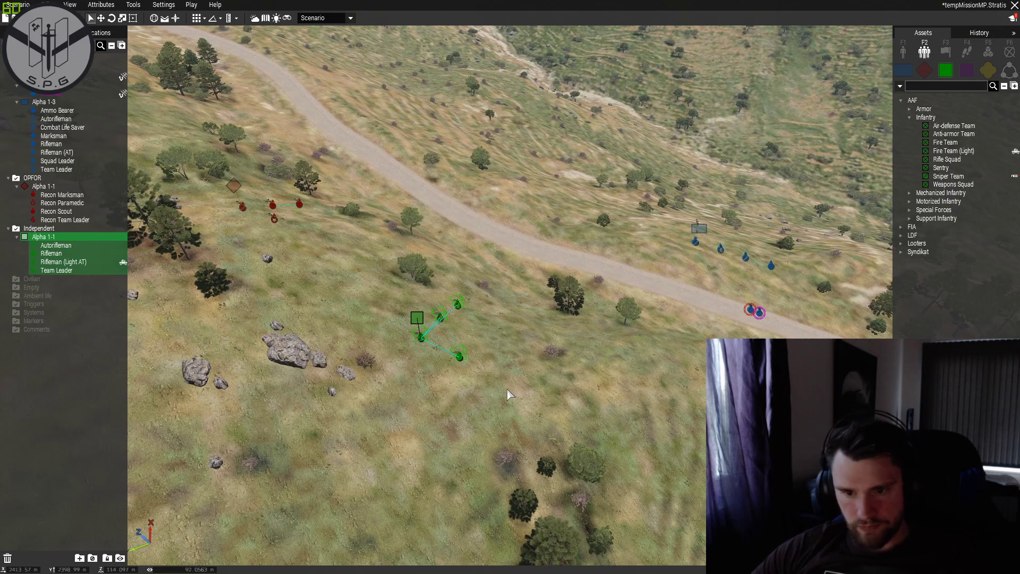
pyautogui.press('Delete')
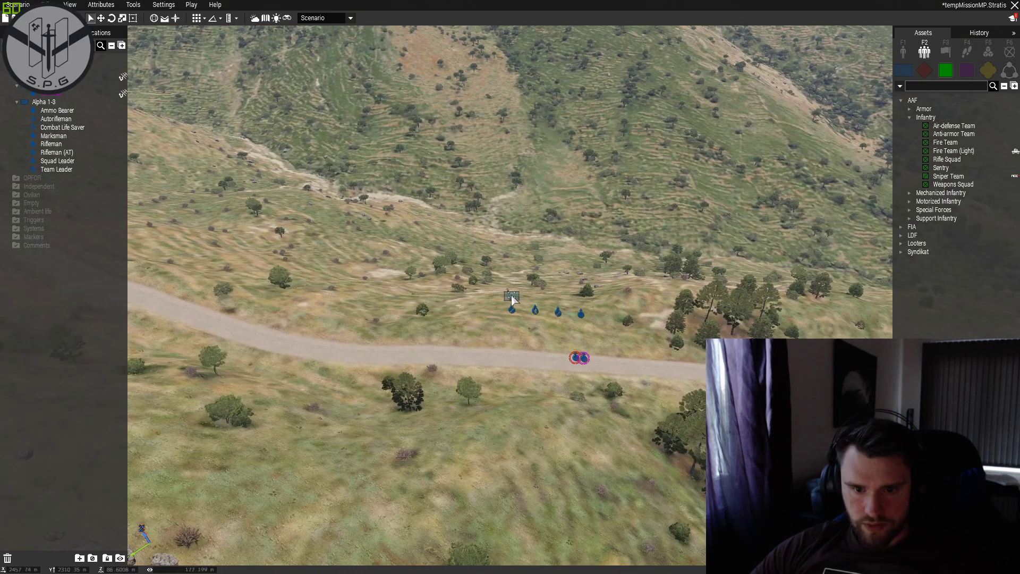
pyautogui.scroll(5, 463, 379)
pyautogui.moveTo(625, 239); pyautogui.dragTo(845, 192, button='right')
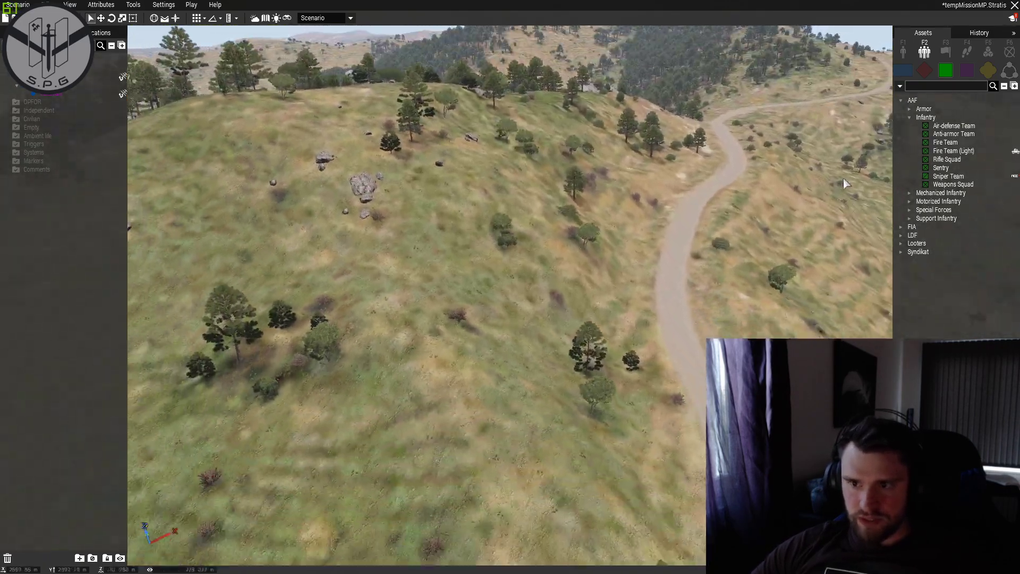
pyautogui.press('d')
pyautogui.press('s')
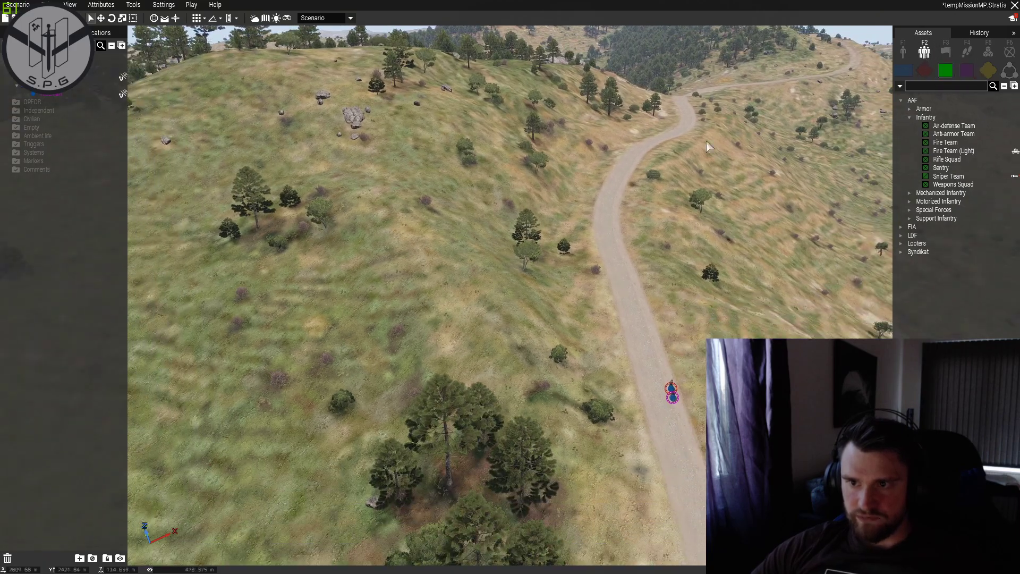
pyautogui.moveTo(548, 165); pyautogui.dragTo(639, 134, button='right')
pyautogui.press('a')
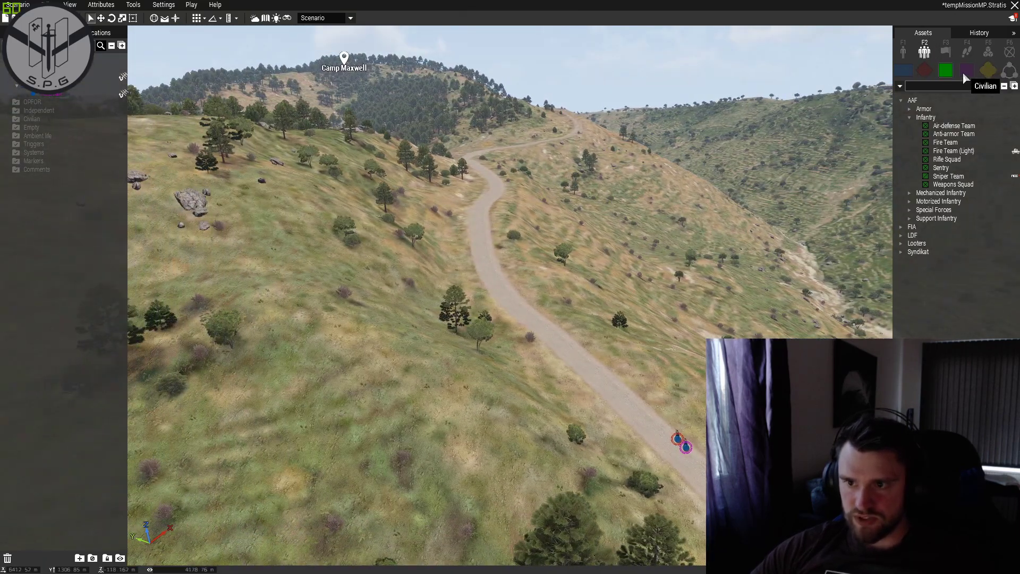
# Place a Civilian (Sport) 1 unit at the edge of the road near the riflemen.
pyautogui.click(964, 73)
pyautogui.click(904, 51)
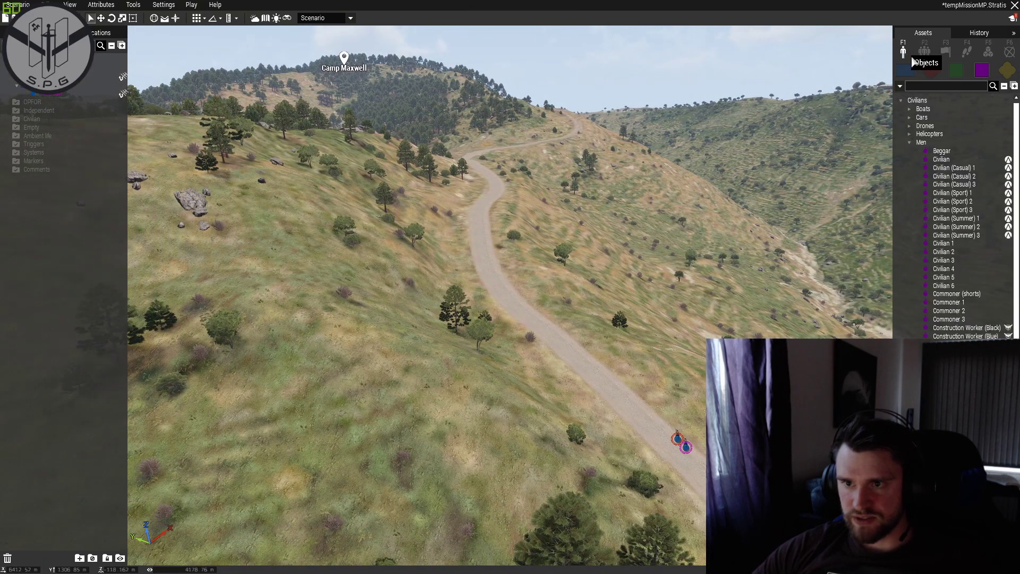
pyautogui.click(952, 192)
pyautogui.press('w')
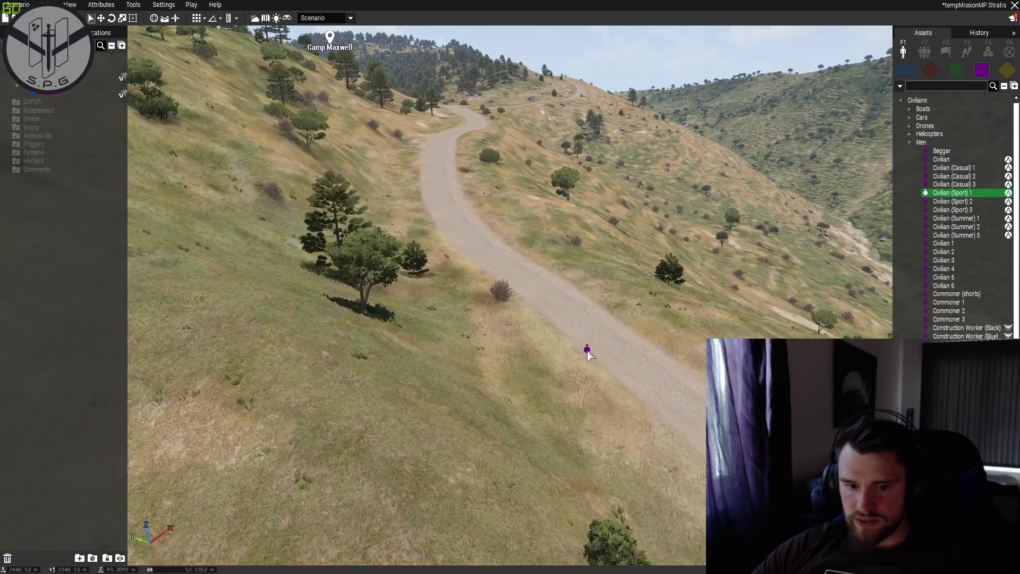
pyautogui.click(587, 351)
pyautogui.scroll(5, 590, 366)
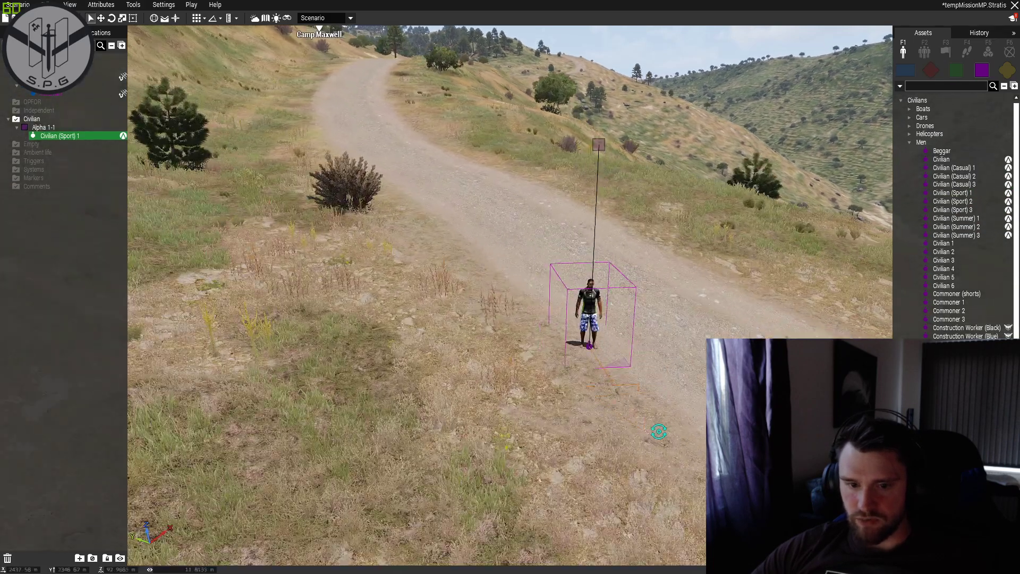
pyautogui.moveTo(655, 434); pyautogui.dragTo(830, 227, button='right')
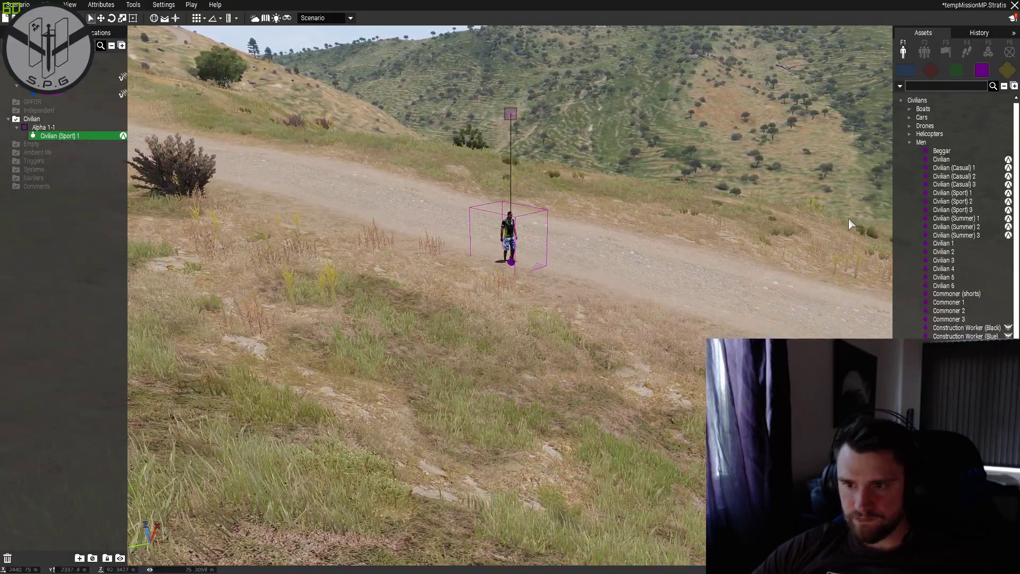
pyautogui.scroll(-5, 978, 223)
pyautogui.scroll(5, 979, 220)
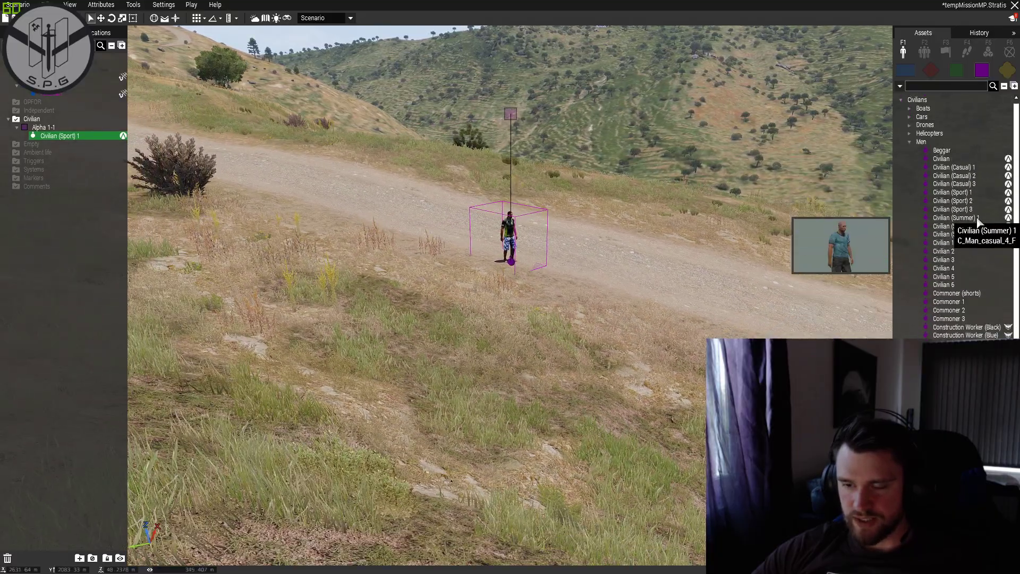
# Move the civilian onto the middle of the road ahead of the riflemen and delete it.
pyautogui.moveTo(775, 255); pyautogui.dragTo(647, 245, button='right')
pyautogui.press('d')
pyautogui.press('s')
pyautogui.moveTo(550, 196); pyautogui.dragTo(608, 183)
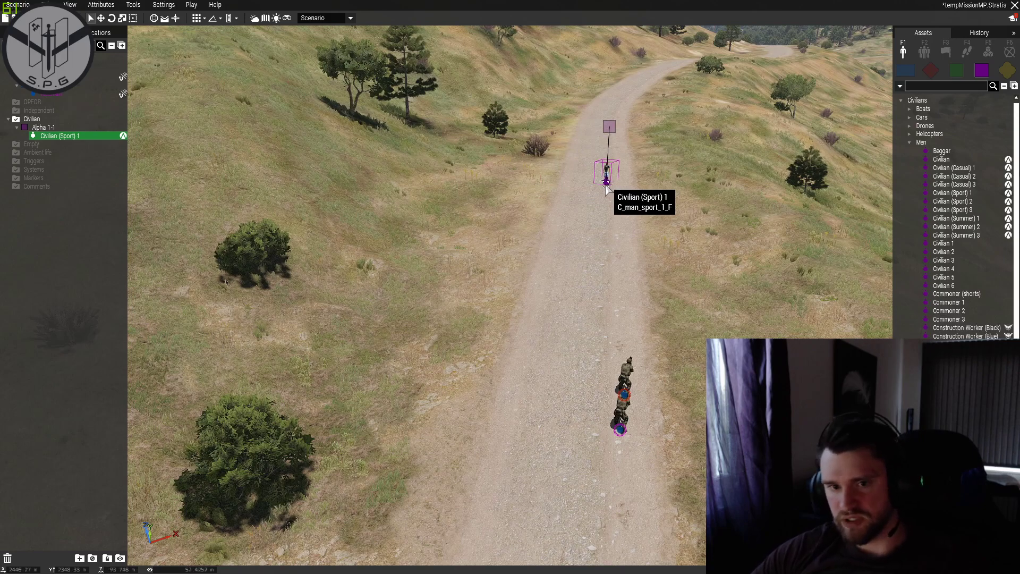
pyautogui.press('Delete')
pyautogui.moveTo(595, 219); pyautogui.dragTo(619, 220, button='right')
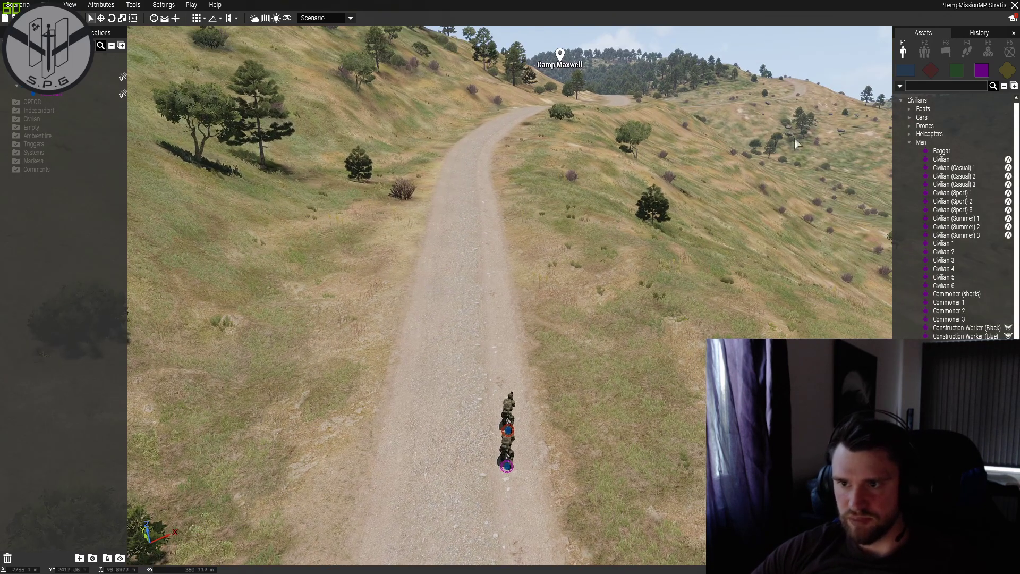
pyautogui.moveTo(601, 168); pyautogui.dragTo(572, 174, button='right')
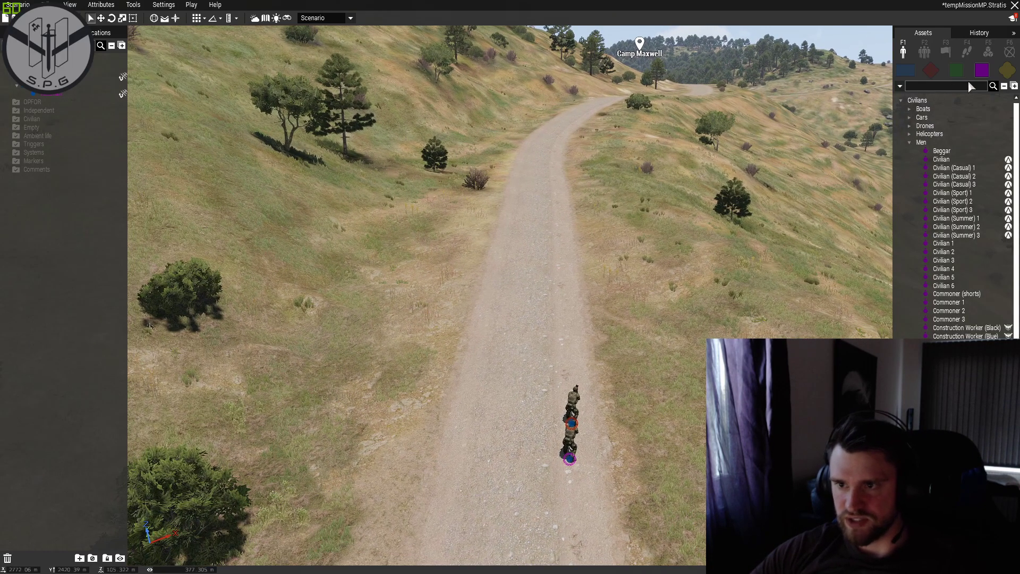
# Place a Hangar from the Altis airport structures across the road beyond the two riflemen.
pyautogui.click(1006, 73)
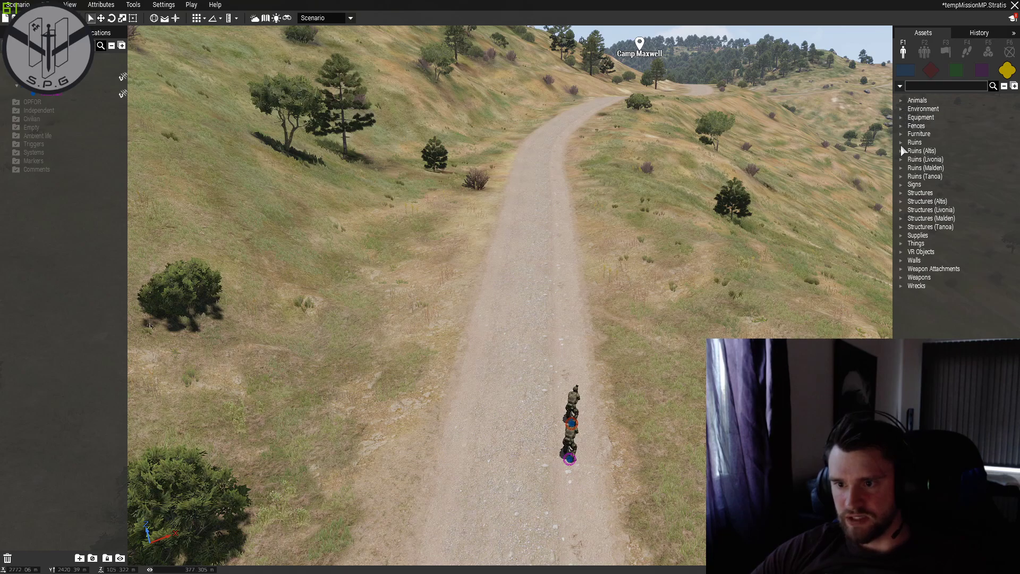
pyautogui.click(902, 201)
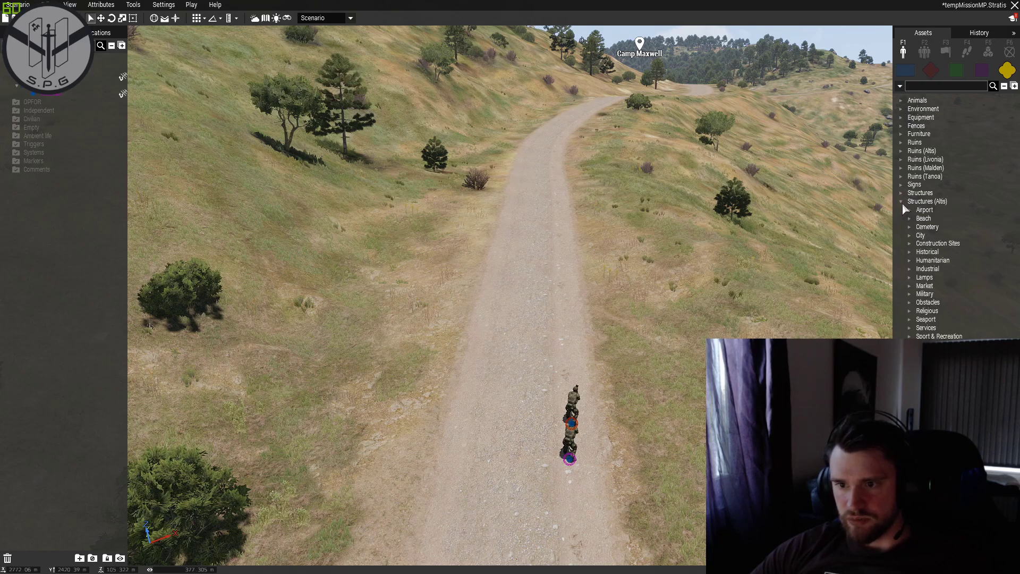
pyautogui.click(909, 210)
pyautogui.click(942, 227)
pyautogui.click(612, 223)
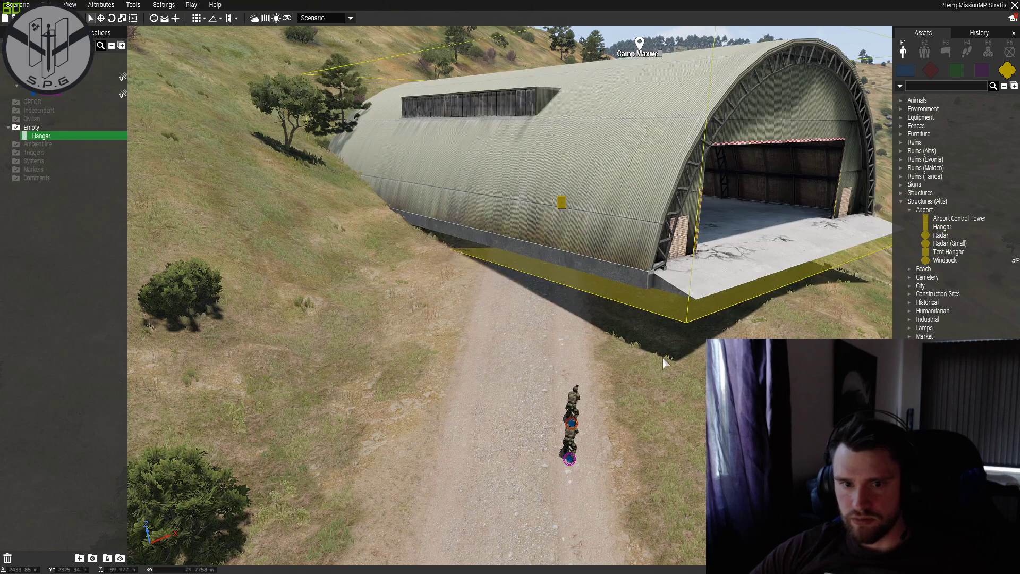
# Reposition the hangar slightly over the road ahead of the riflemen.
pyautogui.scroll(-2, 614, 234)
pyautogui.scroll(-3, 614, 231)
pyautogui.press('d')
pyautogui.scroll(3, 412, 229)
pyautogui.moveTo(412, 229); pyautogui.dragTo(587, 277, button='right')
pyautogui.moveTo(588, 256); pyautogui.dragTo(618, 242)
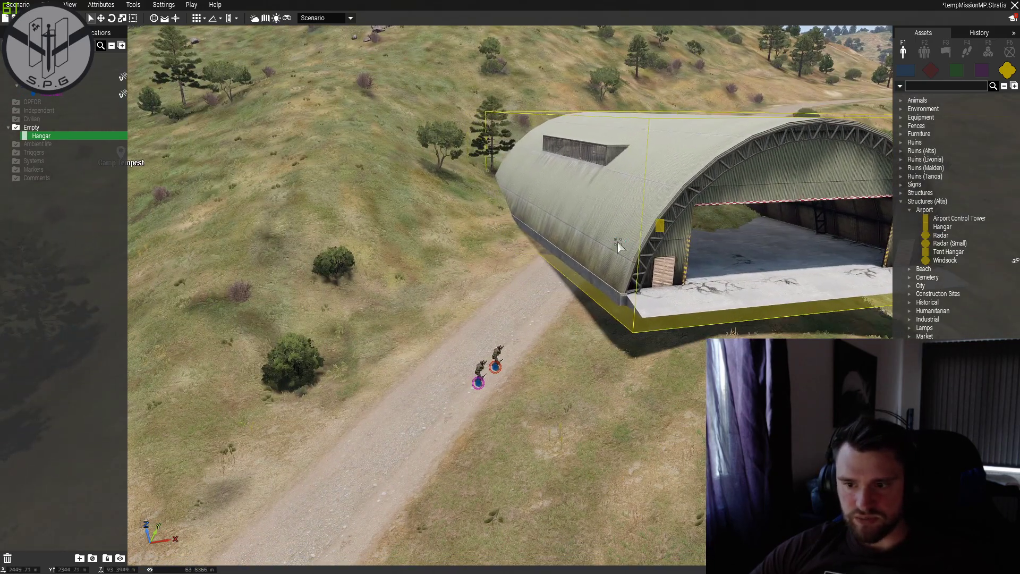
# Examine the hangar and its placement on the terrain from the front and sides.
pyautogui.press('d')
pyautogui.moveTo(618, 243); pyautogui.dragTo(614, 379, button='right')
pyautogui.scroll(-4, 499, 189)
pyautogui.moveTo(496, 200); pyautogui.dragTo(522, 194, button='right')
pyautogui.moveTo(522, 194); pyautogui.dragTo(460, 190)
pyautogui.press('a')
pyautogui.moveTo(483, 224); pyautogui.dragTo(574, 246, button='right')
pyautogui.press('w')
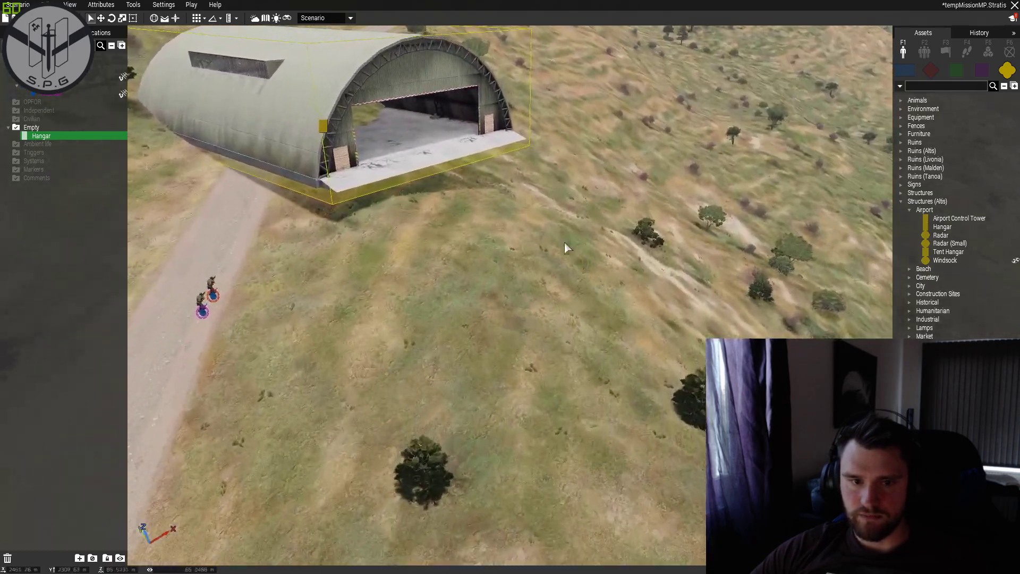
pyautogui.moveTo(388, 254); pyautogui.dragTo(643, 303, button='right')
pyautogui.press('w')
pyautogui.press('s')
pyautogui.scroll(-5, 643, 303)
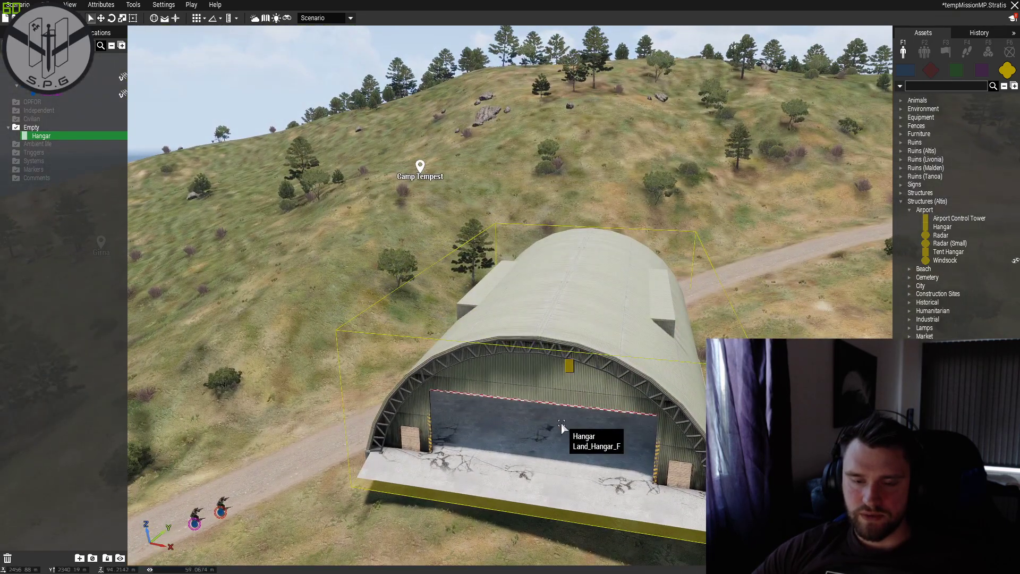
pyautogui.moveTo(563, 420); pyautogui.dragTo(549, 327, button='right')
pyautogui.press('s')
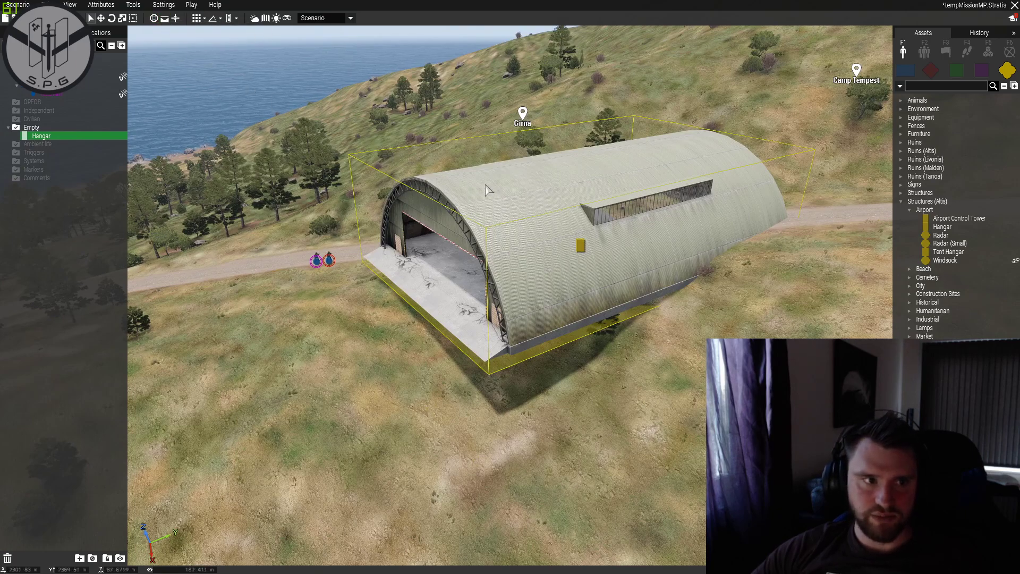
# Shift the hangar toward the riflemen's side and rotate it so the building stands on end.
pyautogui.moveTo(501, 214); pyautogui.dragTo(403, 208)
pyautogui.click(111, 19)
pyautogui.moveTo(424, 237); pyautogui.dragTo(526, 181)
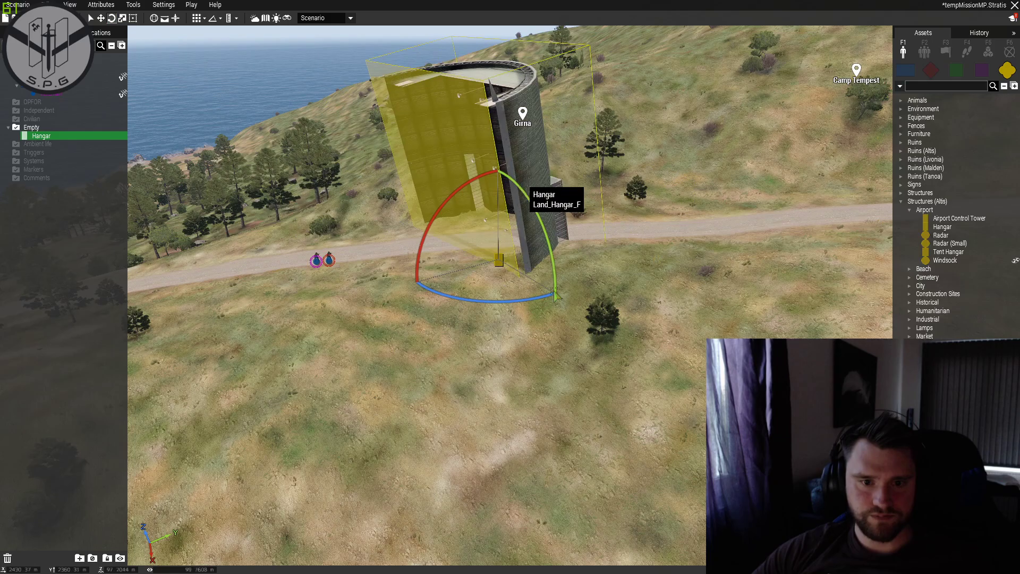
pyautogui.click(591, 300)
# Delete the upended hangar from the road.
pyautogui.moveTo(591, 300); pyautogui.dragTo(578, 364, button='right')
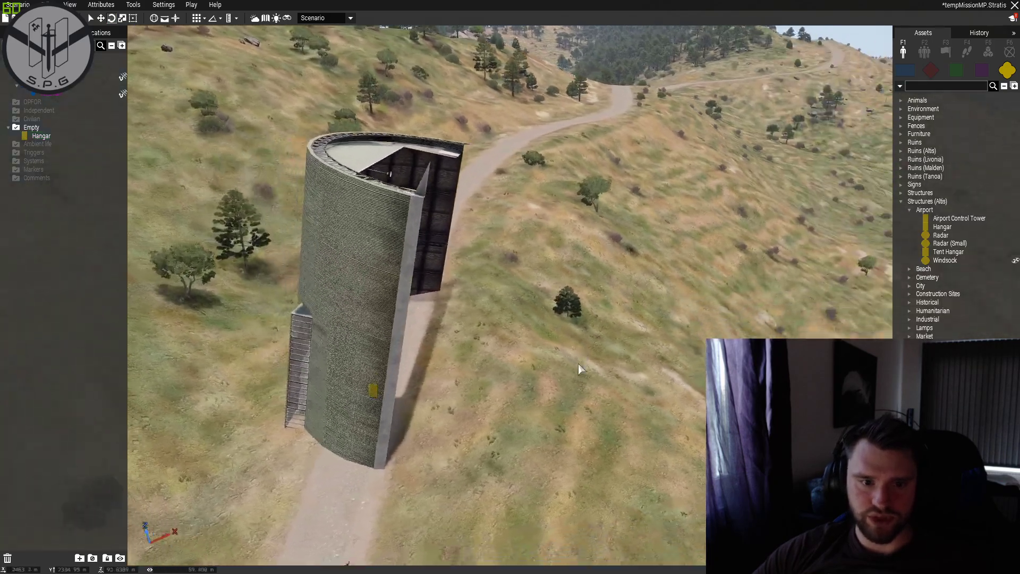
pyautogui.scroll(-5, 579, 364)
pyautogui.click(441, 301)
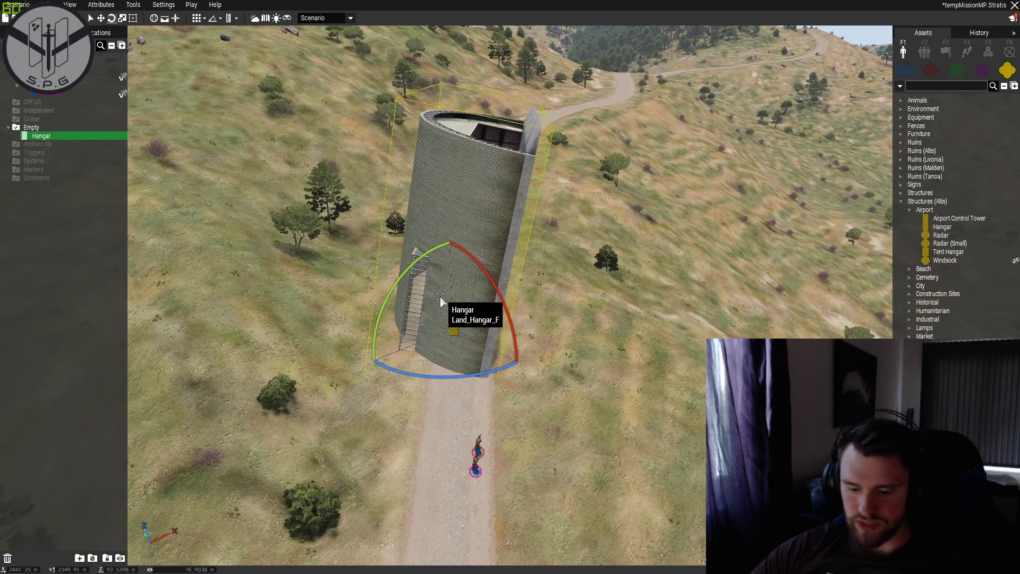
pyautogui.press('Delete')
# Search the props for "camp" and place a Camping Chair (White) at the edge of the road.
pyautogui.scroll(10, 358, 332)
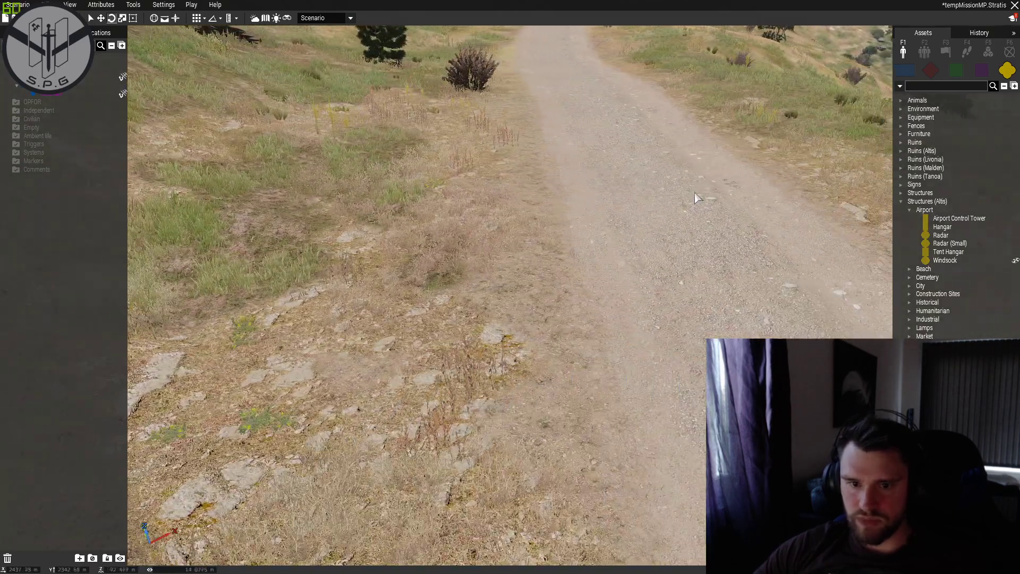
pyautogui.moveTo(696, 198); pyautogui.dragTo(963, 85, button='right')
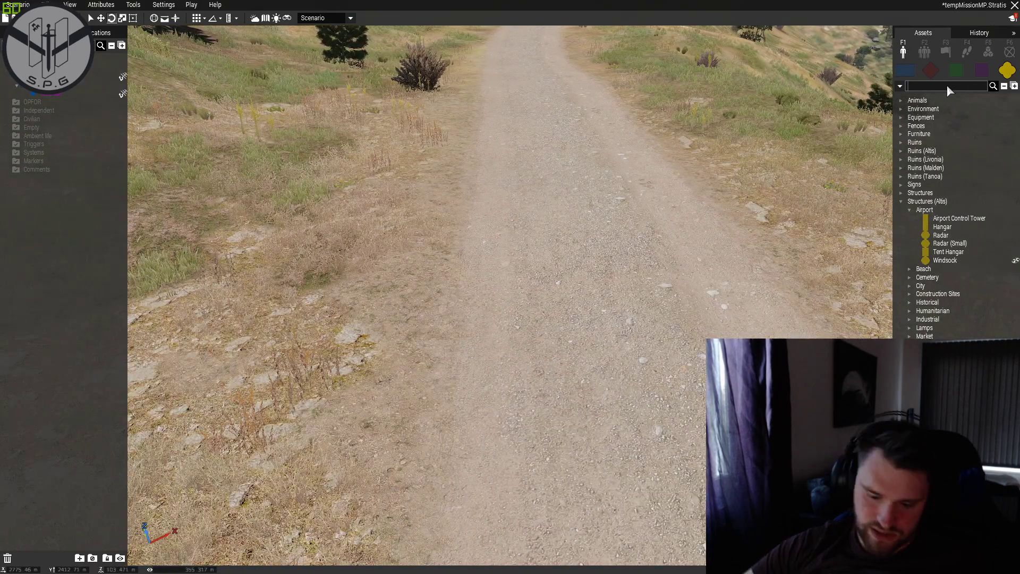
pyautogui.click(947, 85)
pyautogui.write('camp')
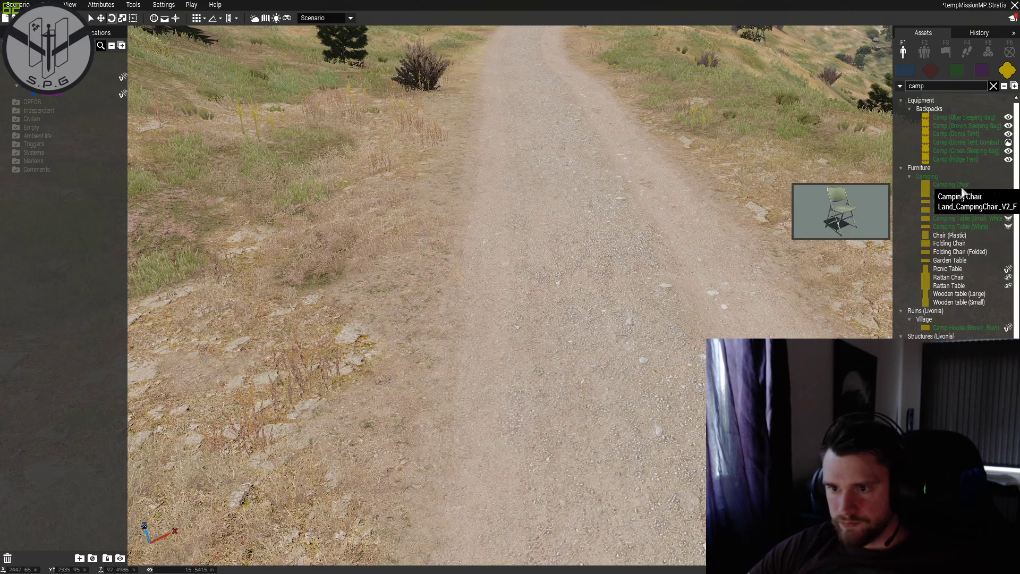
pyautogui.click(961, 193)
pyautogui.click(726, 215)
# Place a Camping Table at the roadside and move it next to the white chair.
pyautogui.click(951, 202)
pyautogui.click(747, 295)
pyautogui.moveTo(759, 263); pyautogui.dragTo(765, 218)
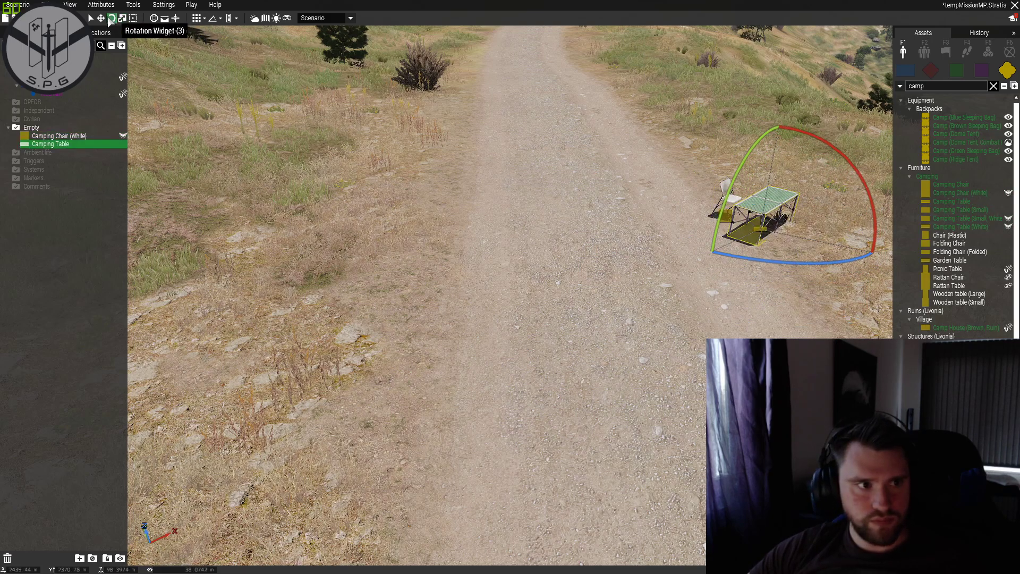
pyautogui.click(164, 19)
# Search the props for "axe" and place an Axe on the ground beside the camping table.
pyautogui.press('w')
pyautogui.moveTo(367, 209); pyautogui.dragTo(603, 308, button='right')
pyautogui.write('s')
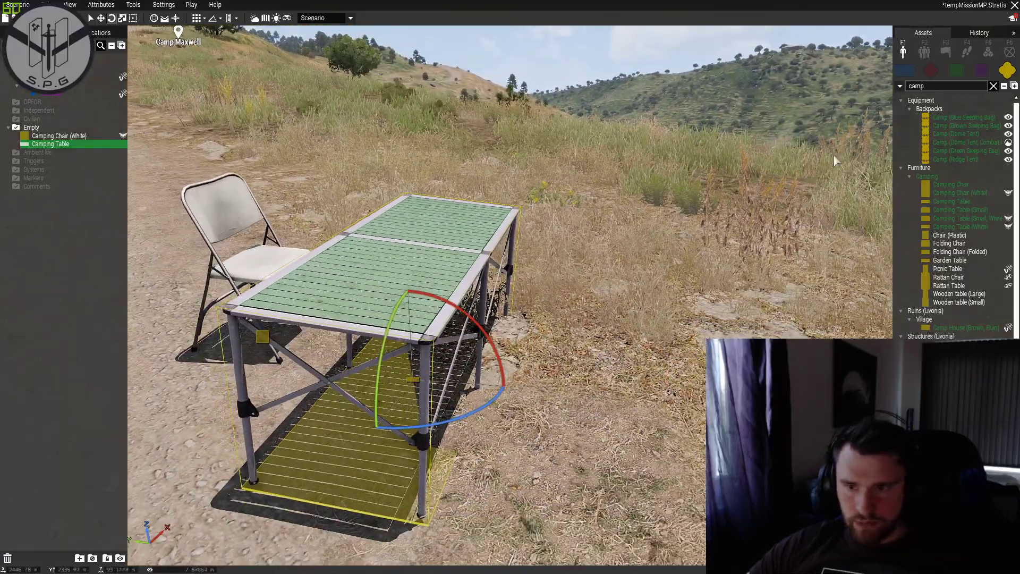
pyautogui.write('aaxwe')
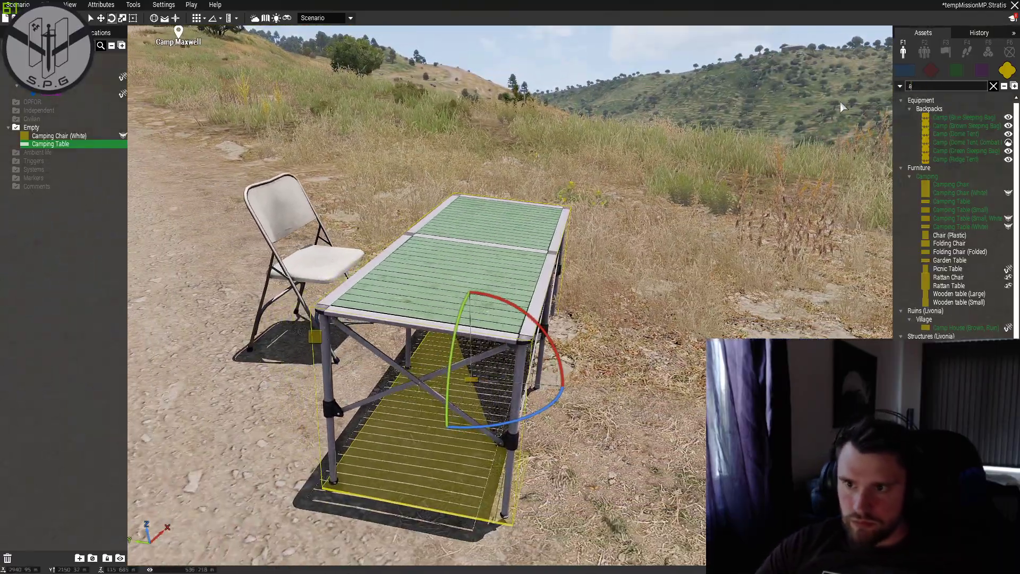
pyautogui.press('BackSpace')
pyautogui.press('BackSpace')
pyautogui.write('e')
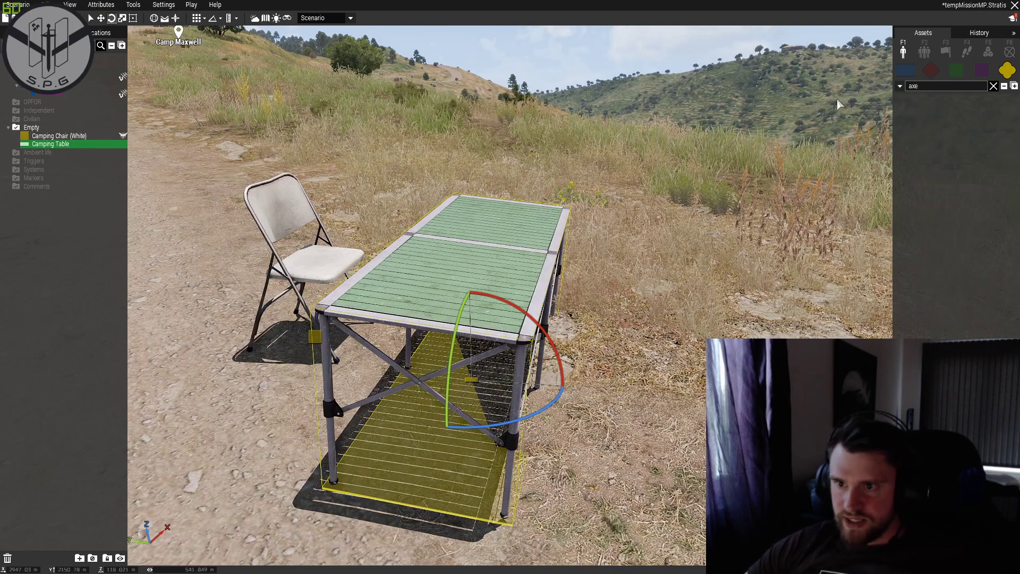
pyautogui.click(928, 117)
pyautogui.click(560, 404)
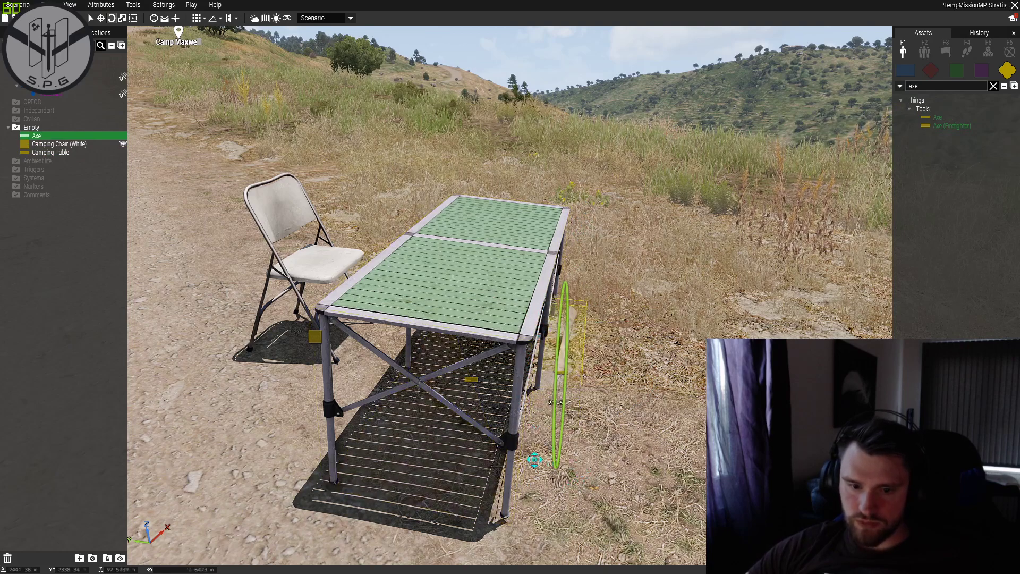
# Raise the axe with the translation widget so its head rests at ground level beside the table.
pyautogui.press('d')
pyautogui.moveTo(579, 460); pyautogui.dragTo(505, 376, button='right')
pyautogui.click(101, 18)
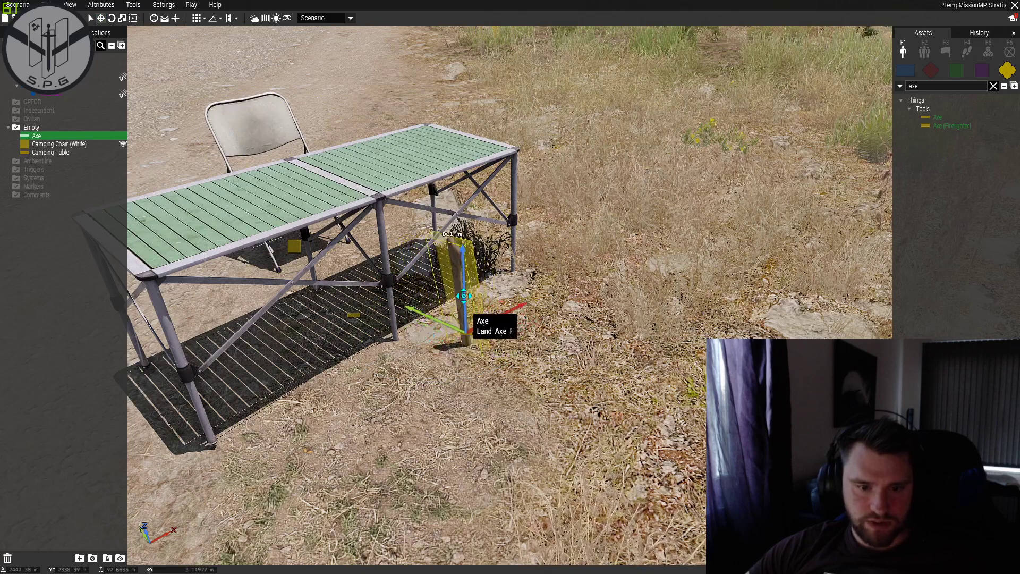
pyautogui.moveTo(468, 262); pyautogui.dragTo(460, 231)
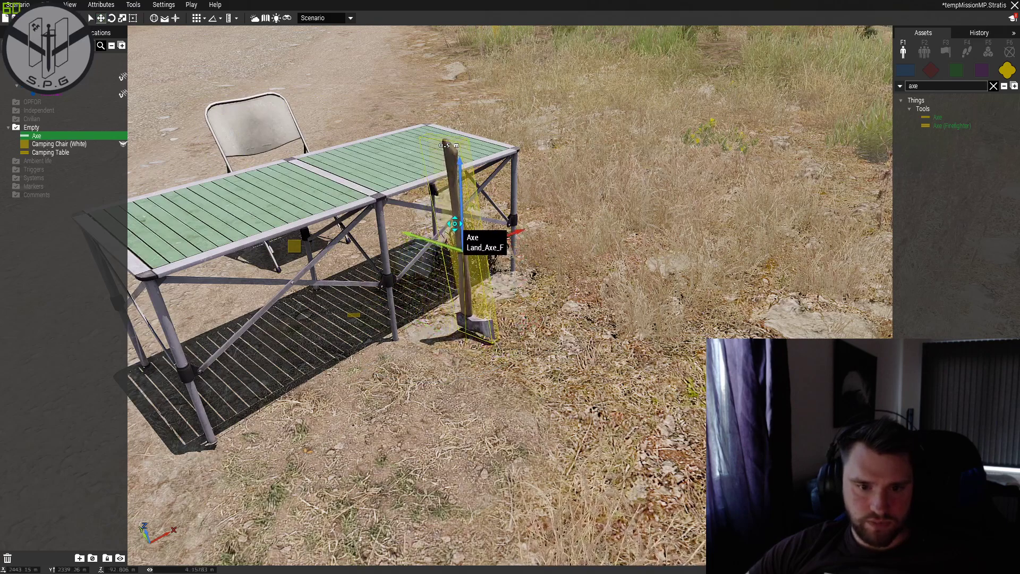
# Rotate the axe so its handle leans against the edge of the camping table.
pyautogui.click(112, 19)
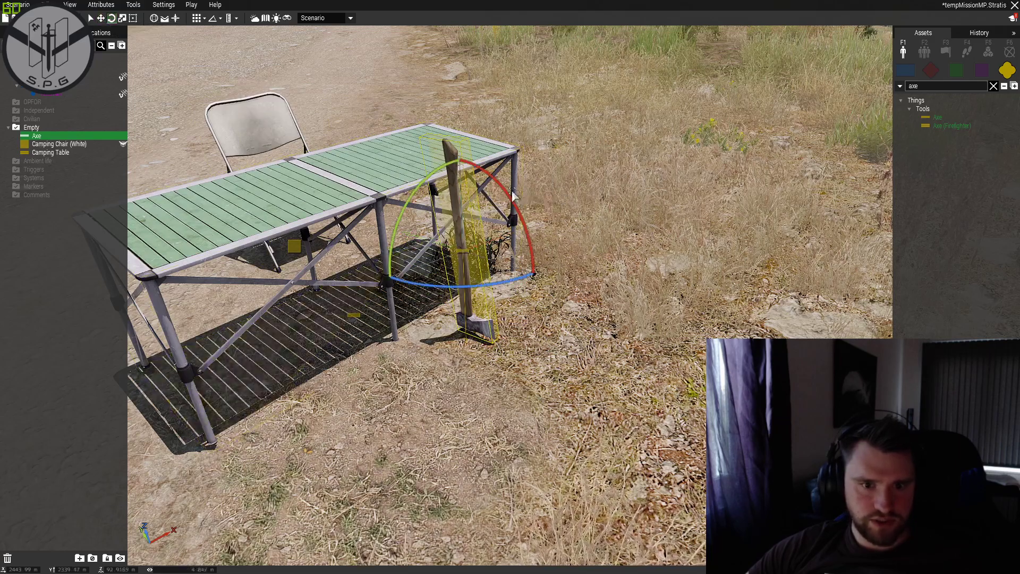
pyautogui.moveTo(524, 220); pyautogui.dragTo(466, 160)
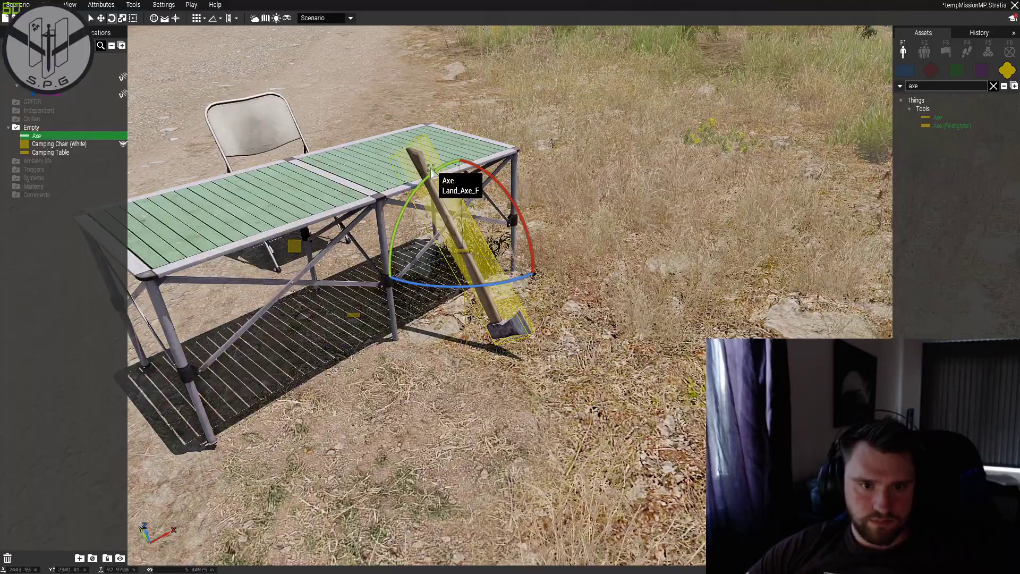
pyautogui.moveTo(415, 187); pyautogui.dragTo(429, 166)
# Inspect how the axe leans against the table from the grassy side and the table's end.
pyautogui.press('s')
pyautogui.moveTo(579, 282); pyautogui.dragTo(569, 296, button='right')
pyautogui.click(601, 340)
pyautogui.press('d')
pyautogui.moveTo(616, 346); pyautogui.dragTo(509, 340, button='right')
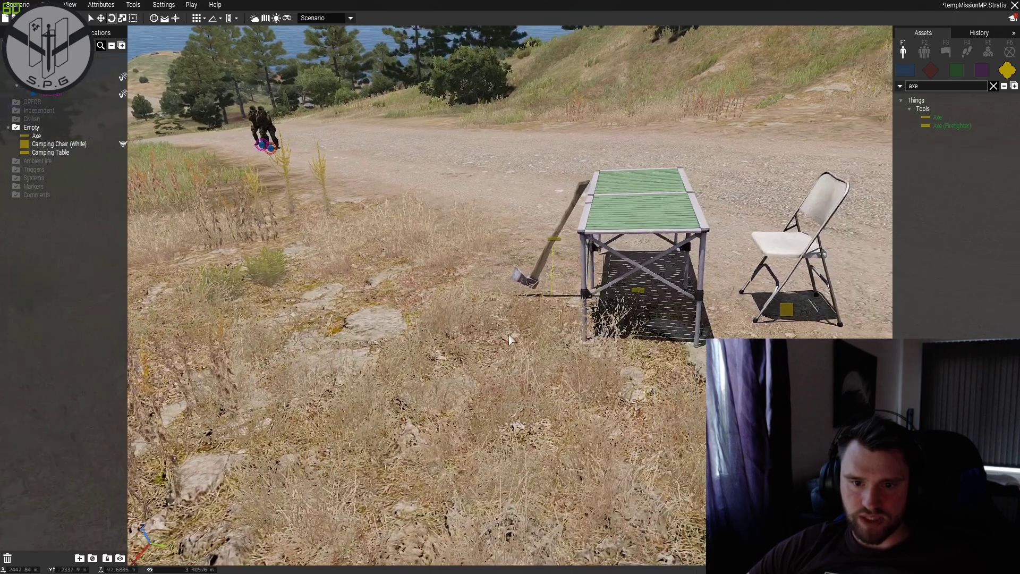
pyautogui.click(541, 274)
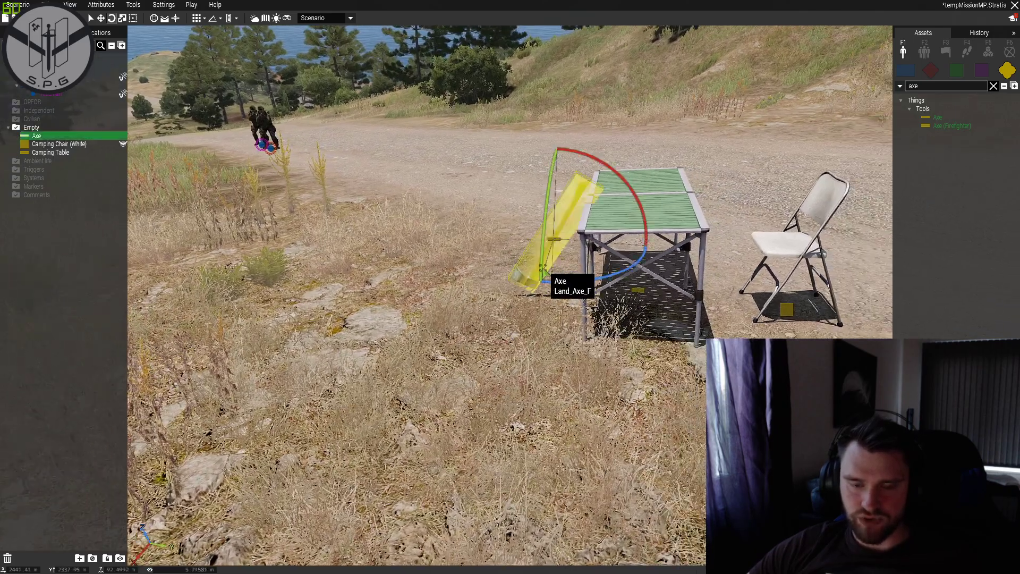
pyautogui.press('w')
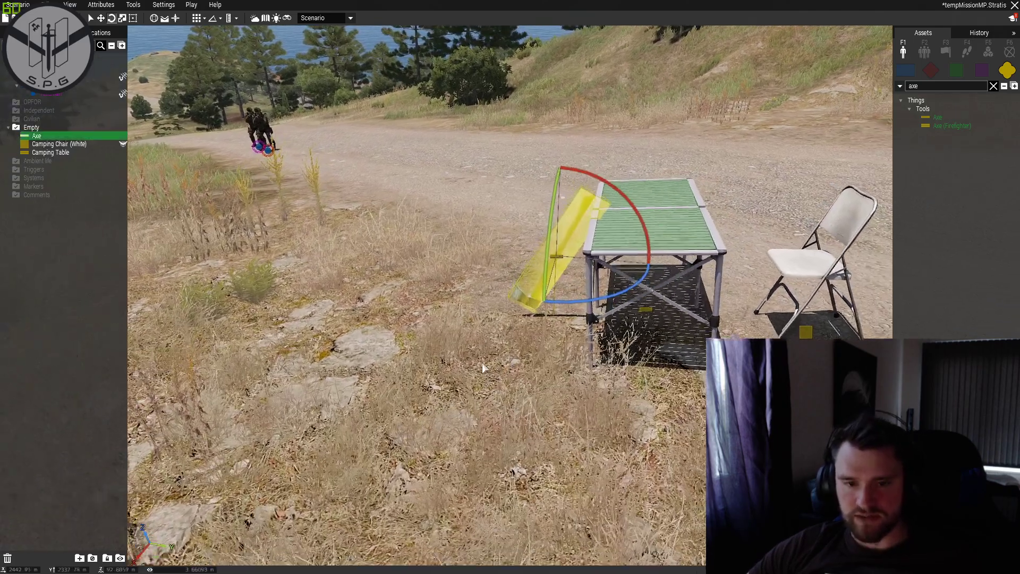
# Move one of the riflemen down the road to stand near the camping table.
pyautogui.click(560, 449)
pyautogui.scroll(2, 560, 449)
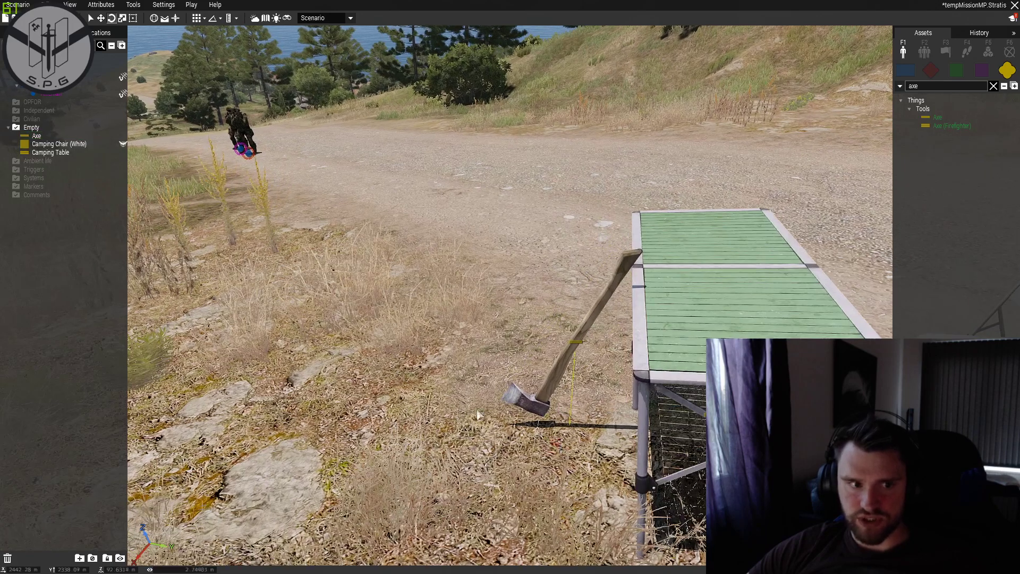
pyautogui.moveTo(251, 155); pyautogui.dragTo(428, 243)
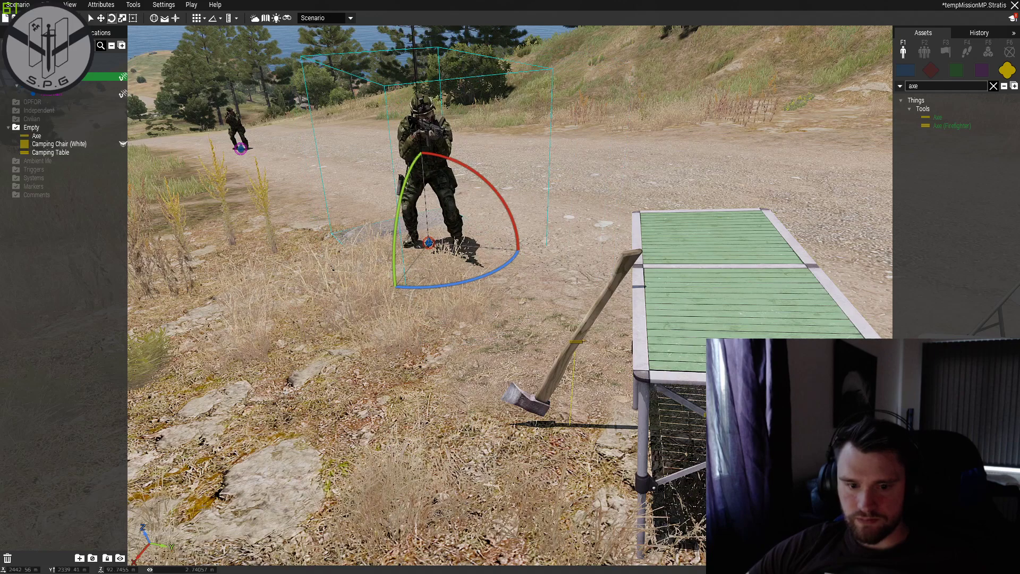
# Launch the multiplayer preview and play as the Alpha 1-2 rifleman group leader.
pyautogui.hotkey('ctrl', 'p')
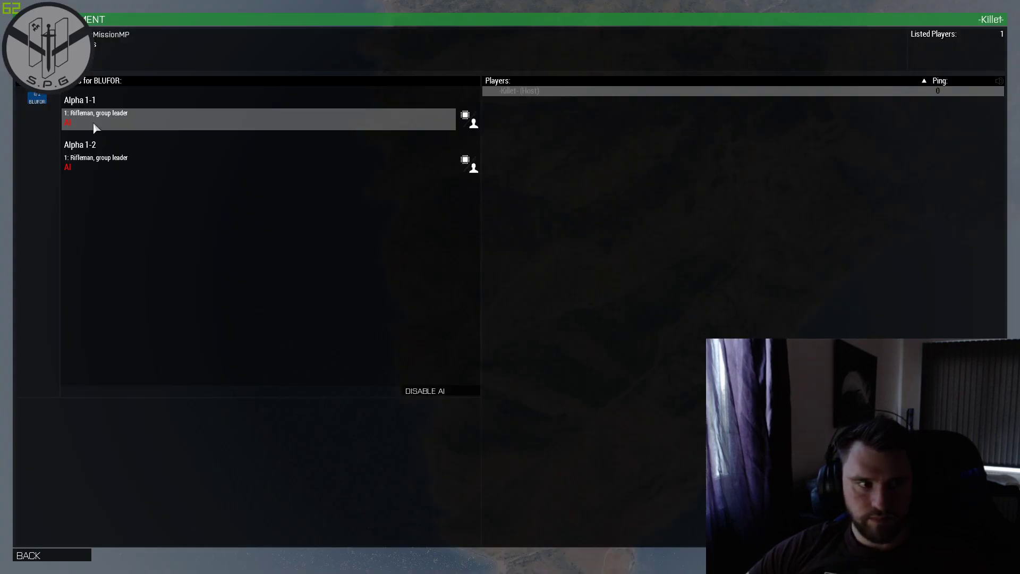
pyautogui.click(103, 157)
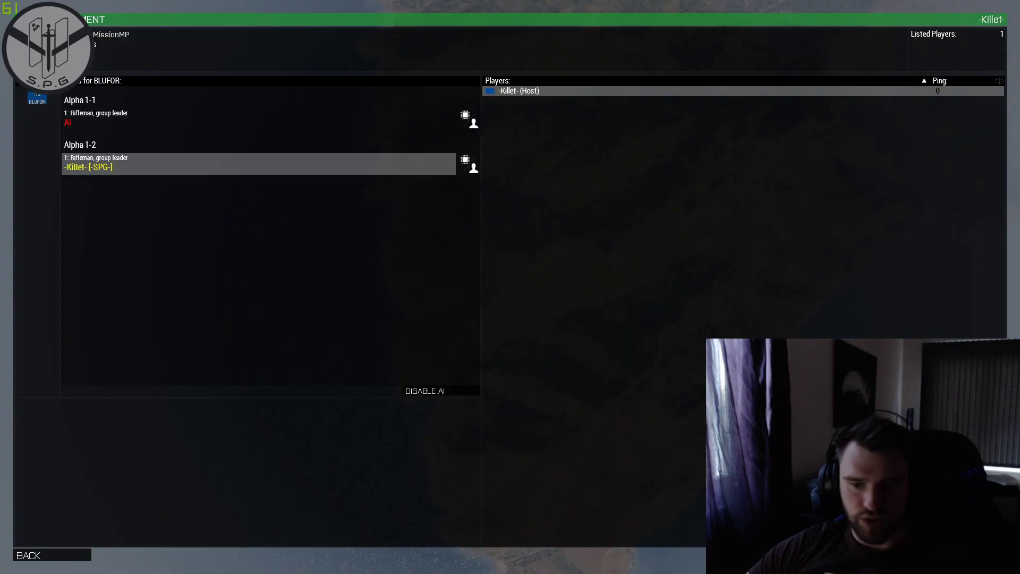
pyautogui.press('Return')
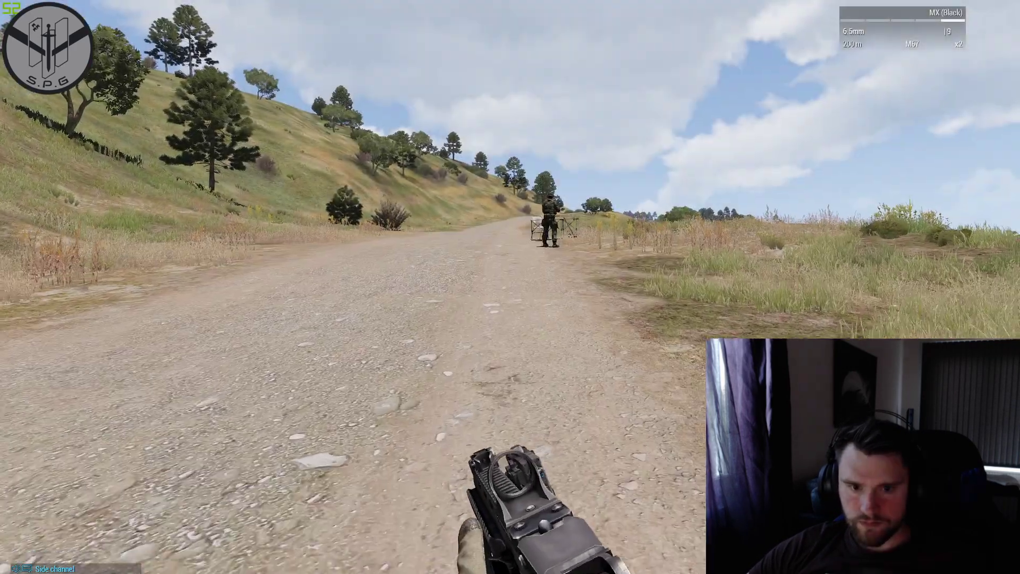
# Walk past the other rifleman to the camping table and examine the placed chair and leaning axe.
pyautogui.press('w')
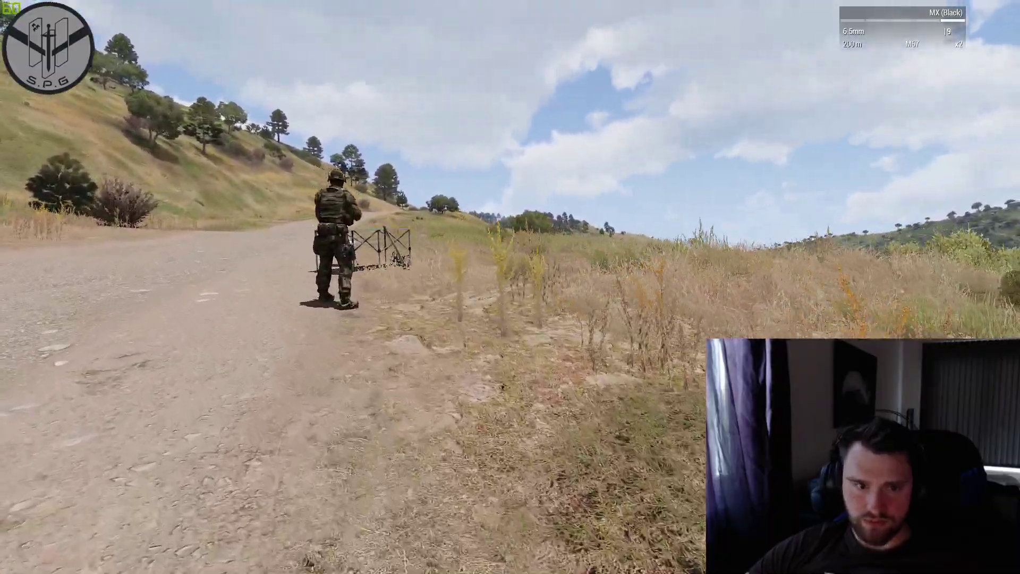
pyautogui.press('w')
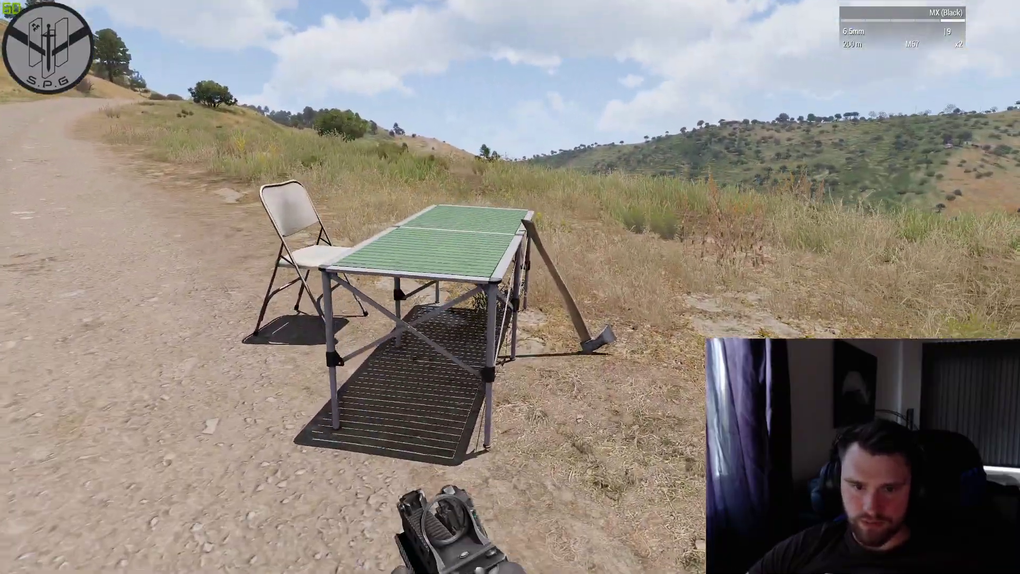
pyautogui.press('w')
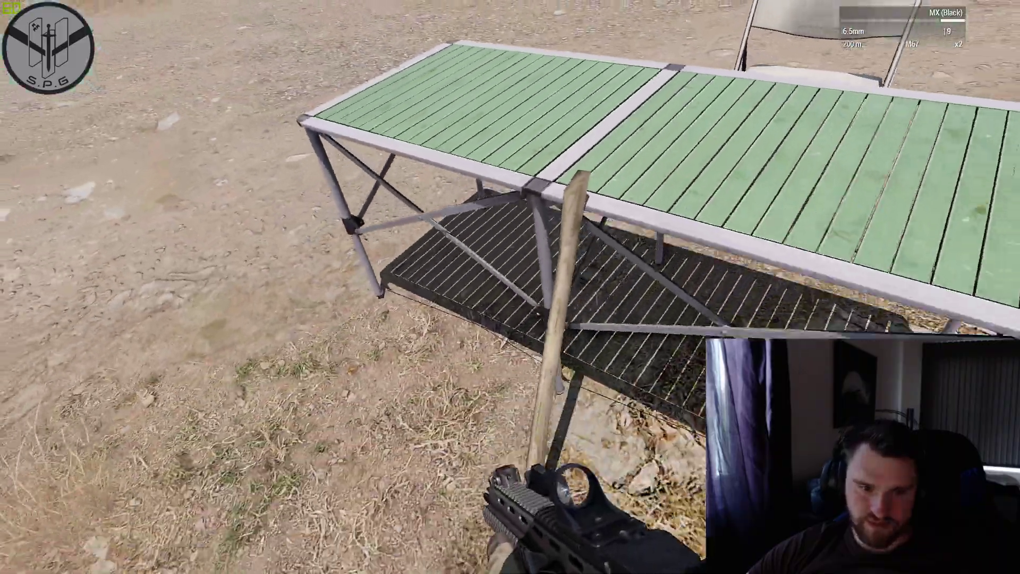
pyautogui.press('s')
# Abort the multiplayer preview, return to the editor and delete the rifleman standing farther down the road.
pyautogui.press('Escape')
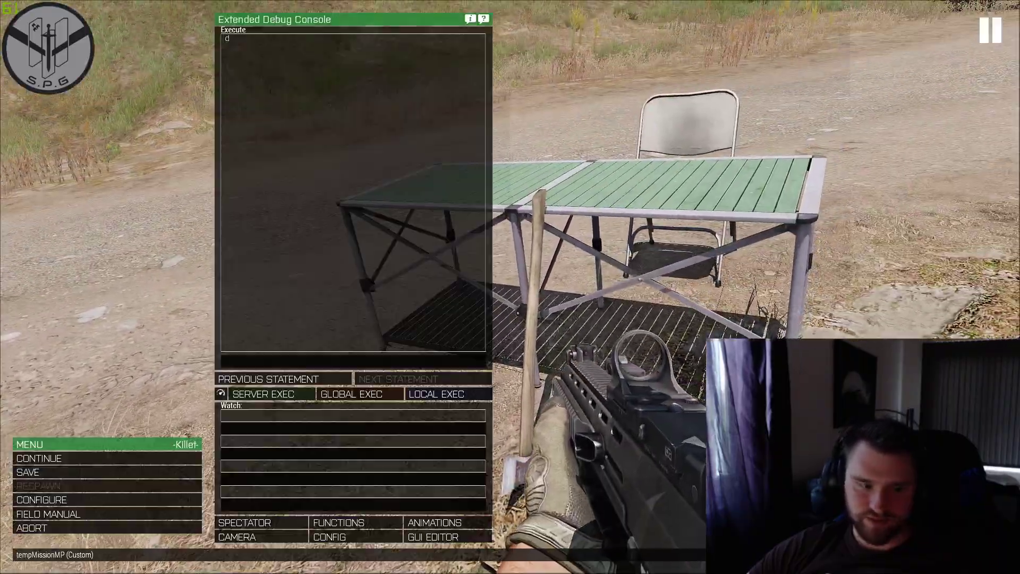
pyautogui.click(48, 528)
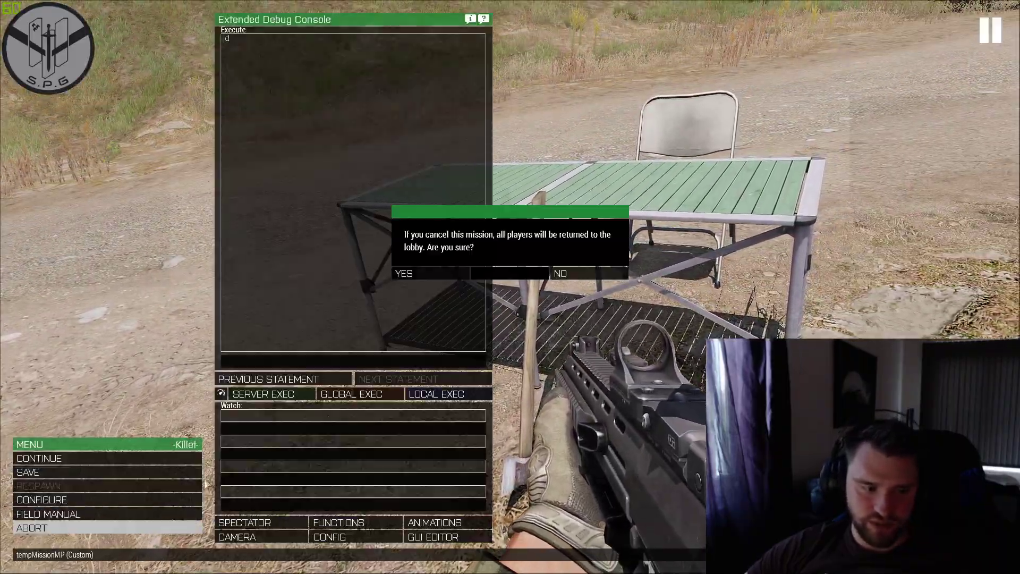
pyautogui.click(452, 273)
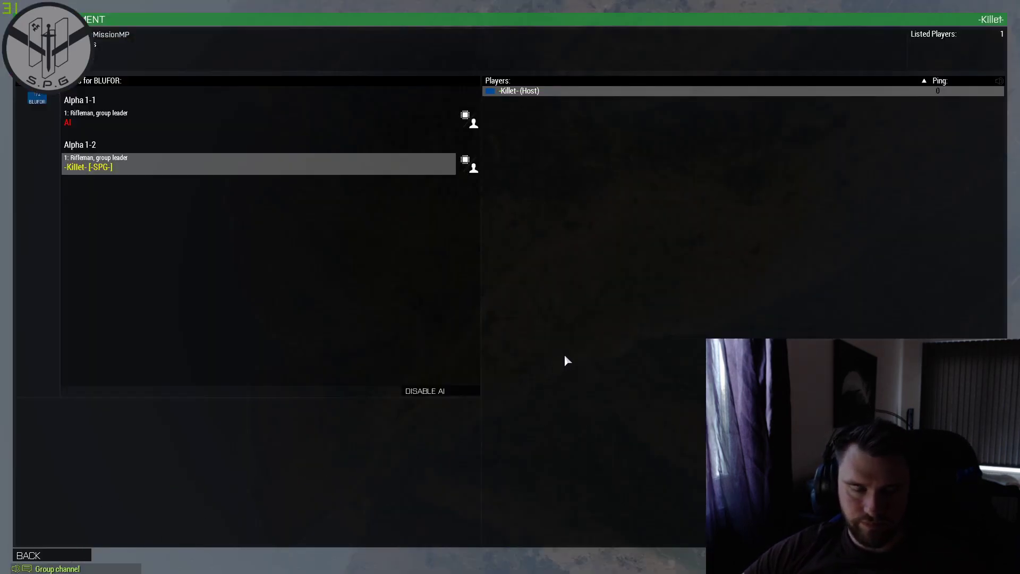
pyautogui.press('Escape')
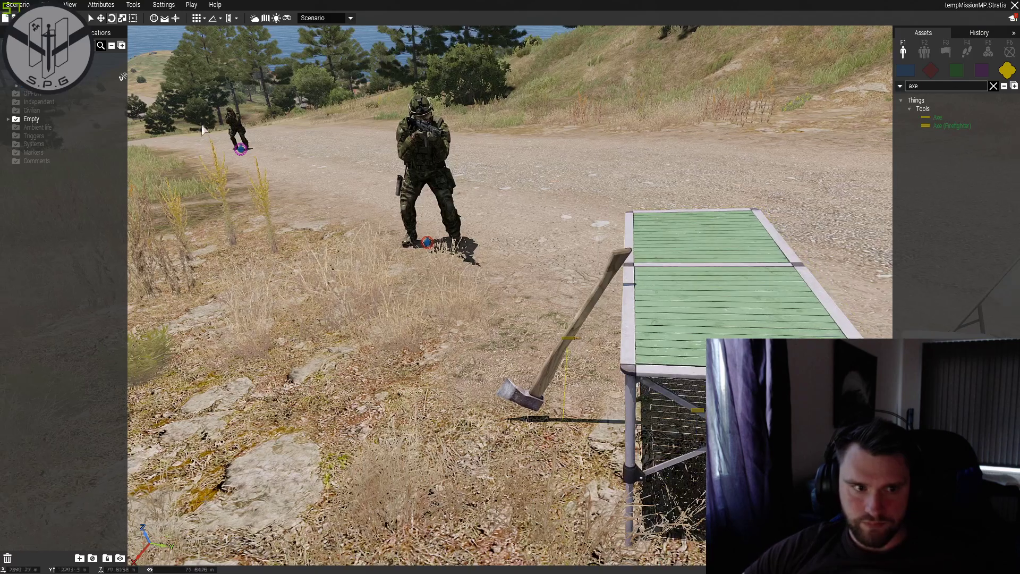
pyautogui.click(241, 148)
pyautogui.press('Delete')
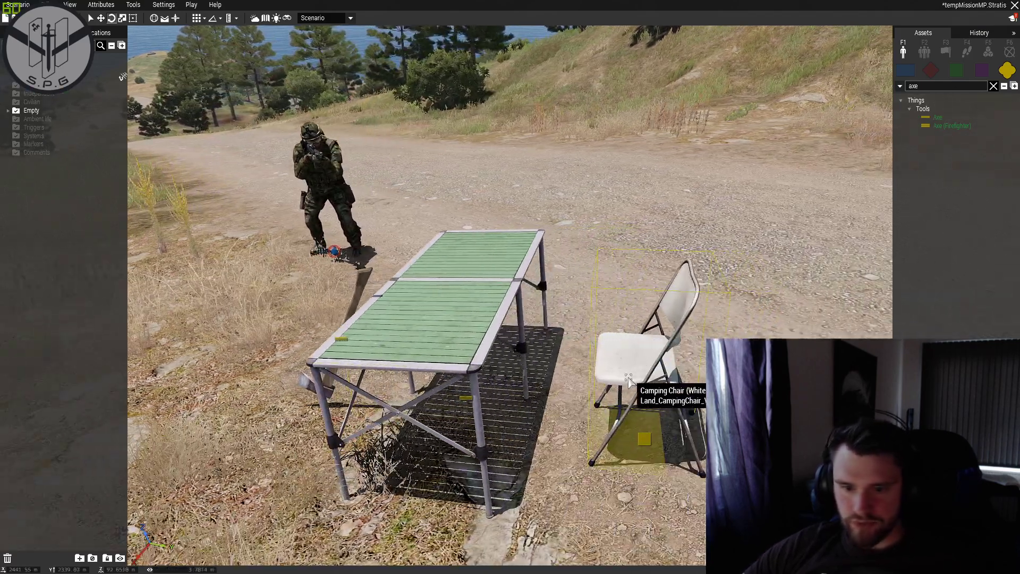
# Raise the Camping Chair (White) about 1.2 m above the road beside the camping table and start the multiplayer preview.
pyautogui.click(629, 294)
pyautogui.keyDown('alt'); pyautogui.moveTo(629, 294); pyautogui.dragTo(641, 178); pyautogui.keyUp('alt')
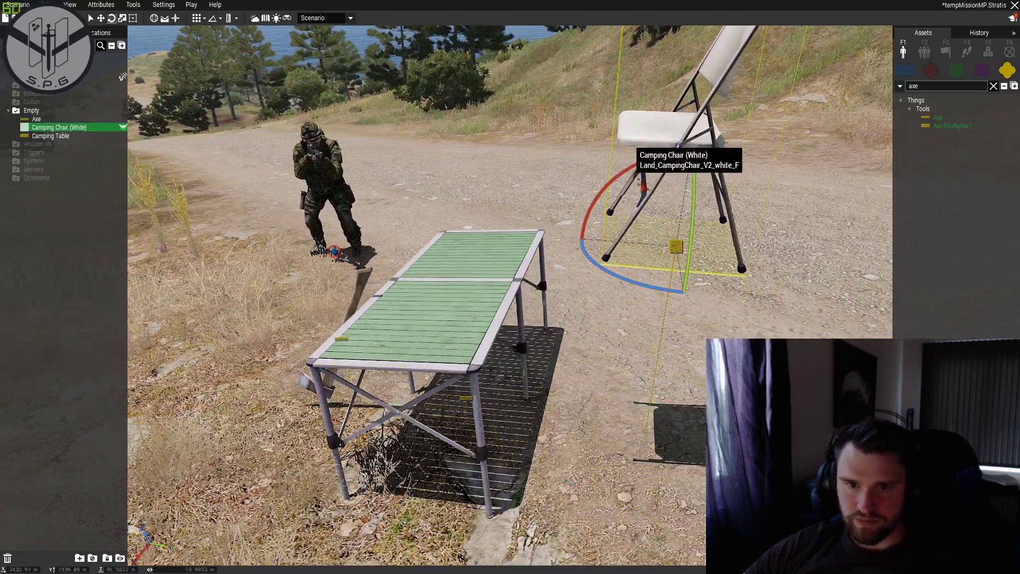
pyautogui.click(619, 436)
pyautogui.press('a')
pyautogui.moveTo(618, 435); pyautogui.dragTo(745, 399, button='right')
pyautogui.press('s')
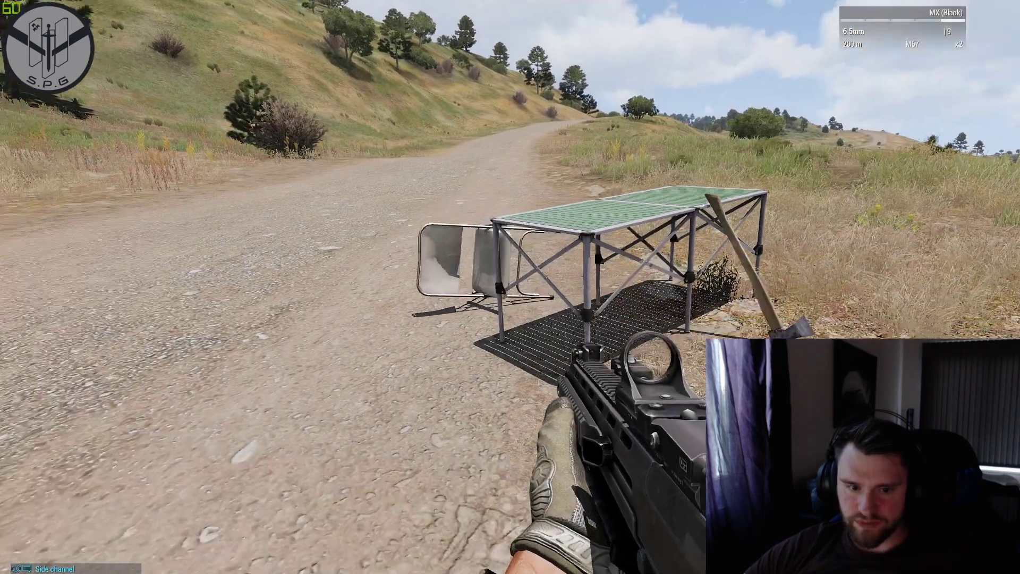
# Abort the running preview mission and go back through the lobby to the scenario editor.
pyautogui.press('Escape')
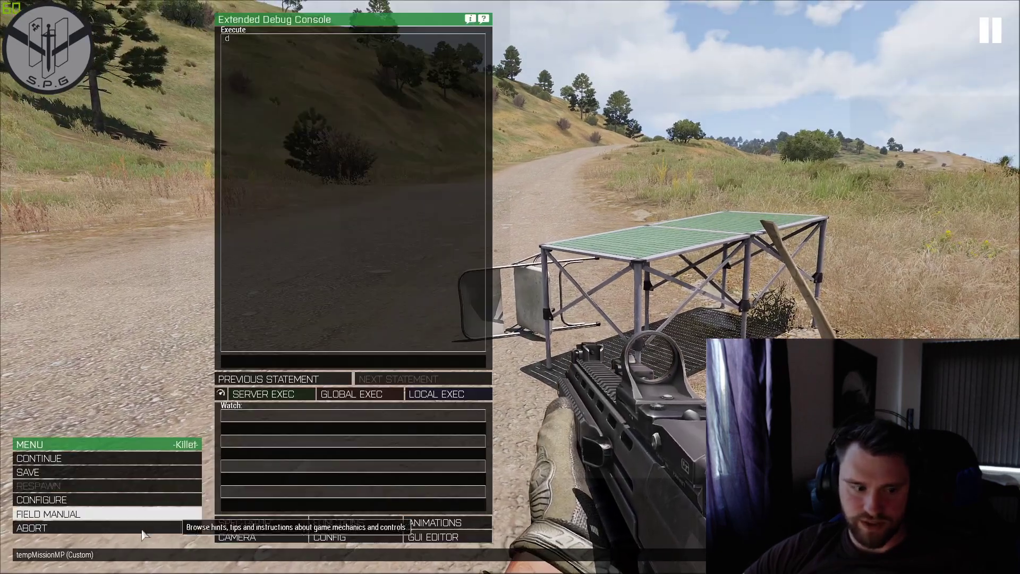
pyautogui.click(48, 528)
pyautogui.click(425, 270)
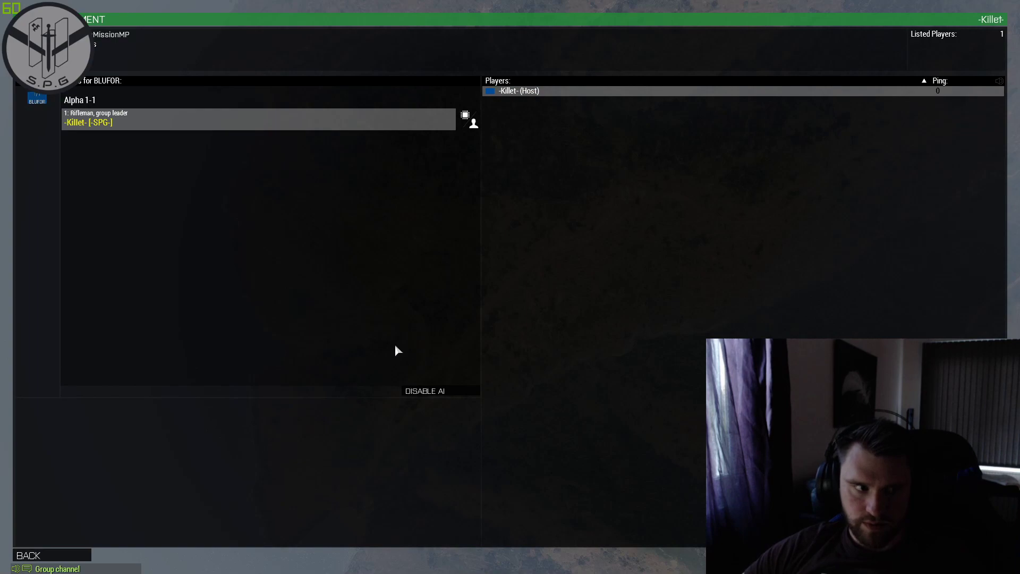
pyautogui.press('Escape')
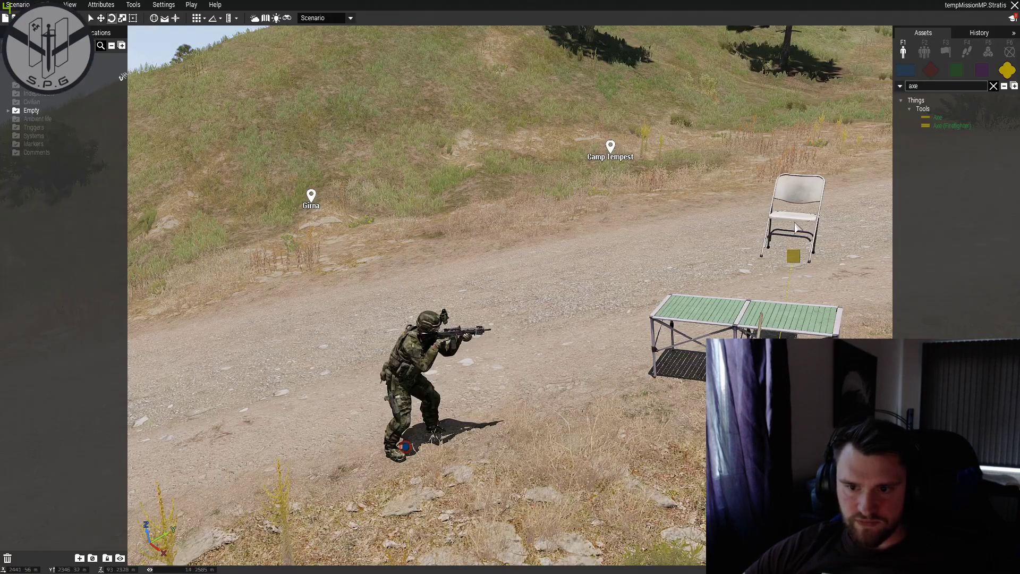
# Turn off Enable Simulation in the special states of the raised Camping Chair (White).
pyautogui.press('d')
pyautogui.moveTo(727, 317); pyautogui.dragTo(658, 324, button='right')
pyautogui.press('s')
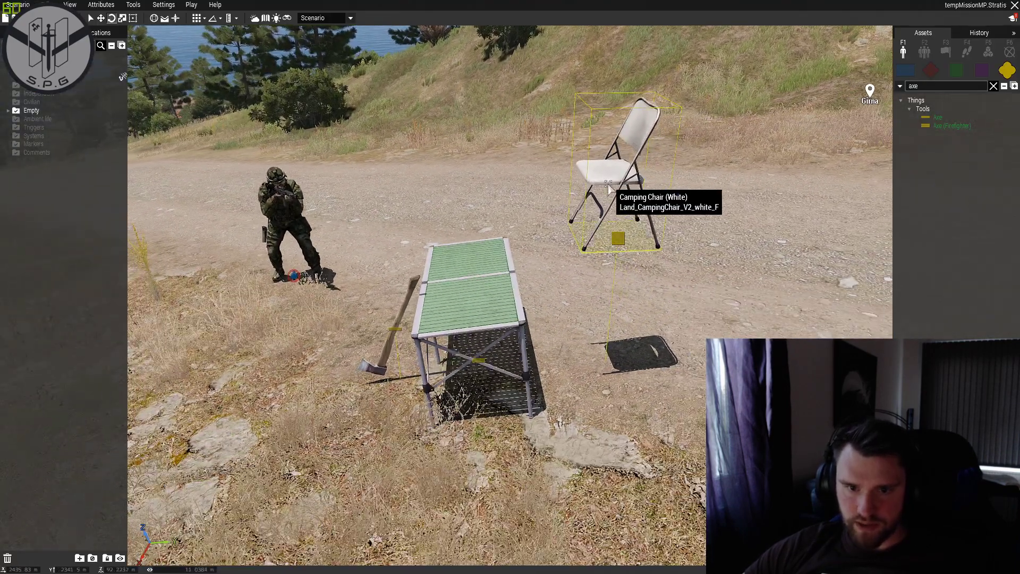
pyautogui.doubleClick(609, 186)
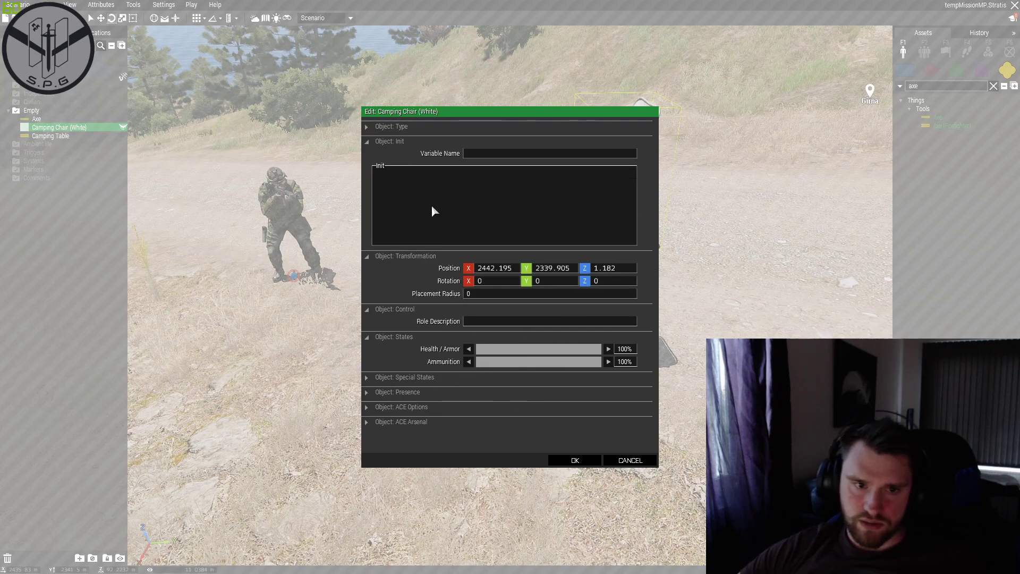
pyautogui.click(399, 378)
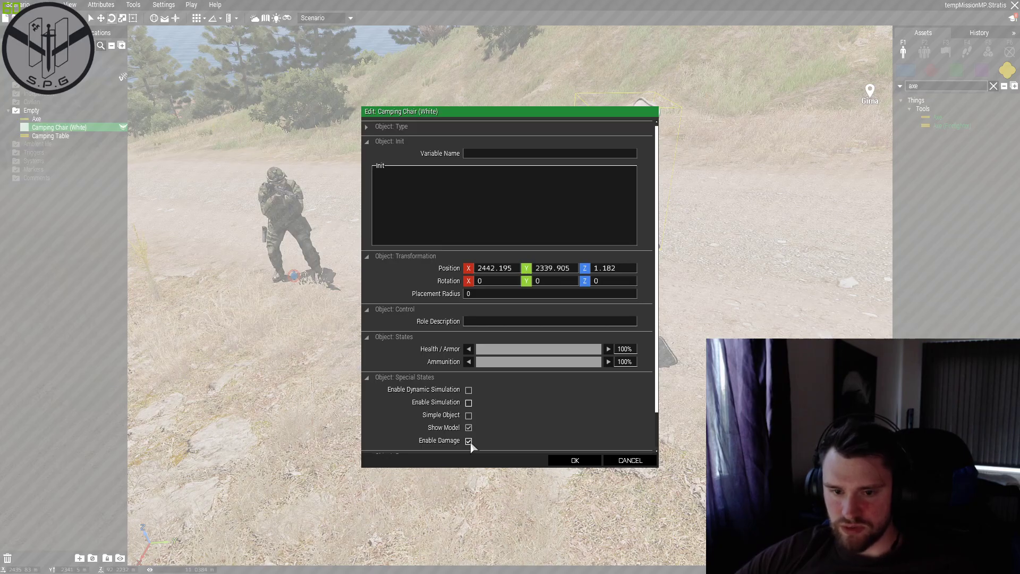
pyautogui.click(574, 460)
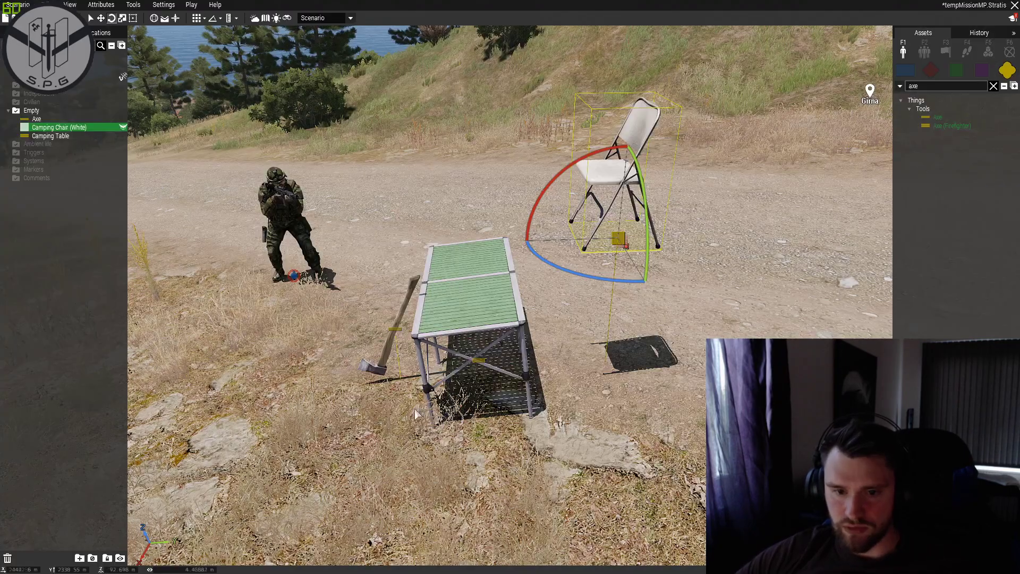
# Launch the multiplayer preview and play as the Alpha 1-1 rifleman group leader.
pyautogui.press('s')
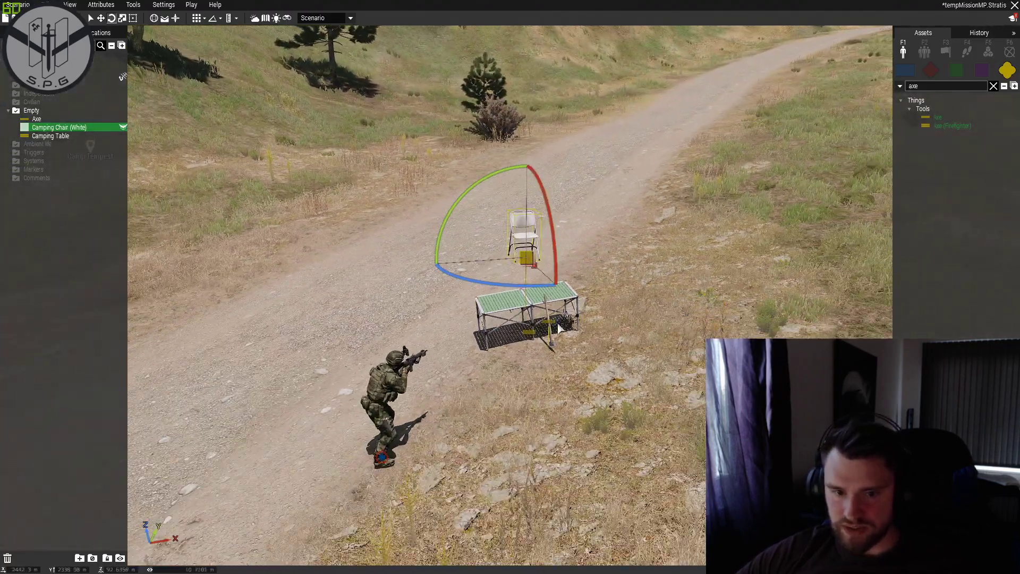
pyautogui.scroll(3, 558, 327)
pyautogui.press('d')
pyautogui.moveTo(691, 340); pyautogui.dragTo(593, 360, button='right')
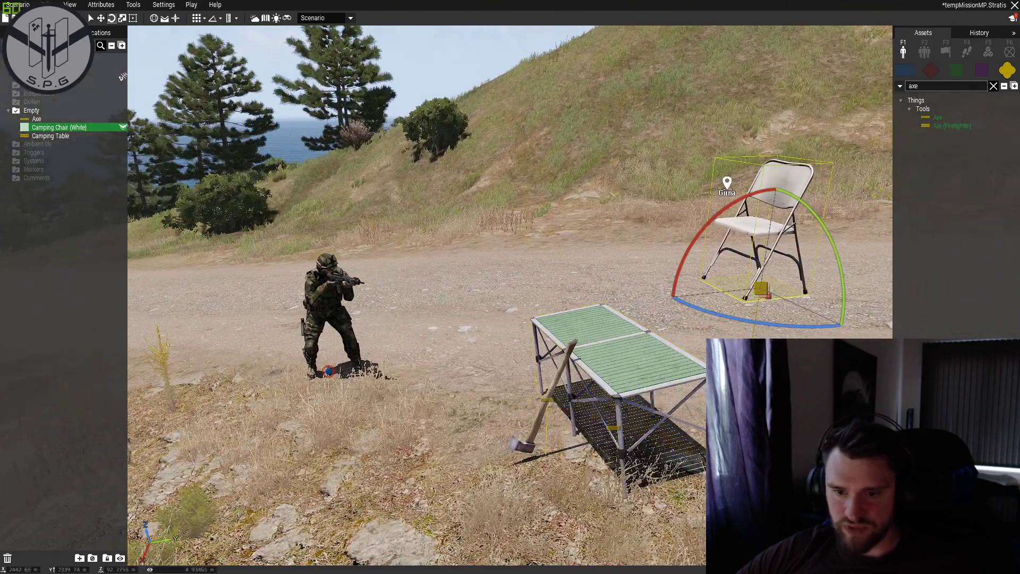
pyautogui.press('s')
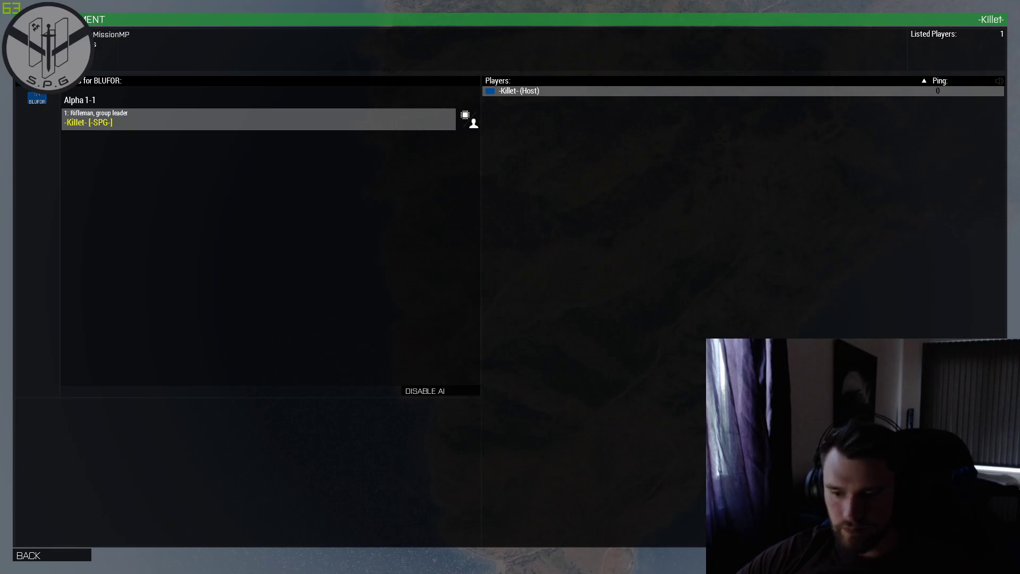
pyautogui.press('Return')
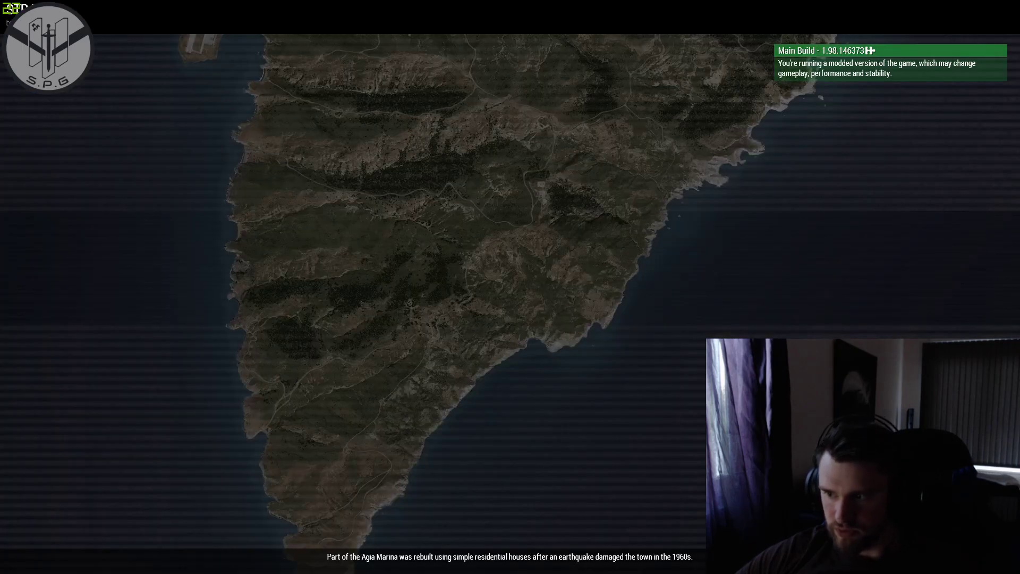
pyautogui.press('Return')
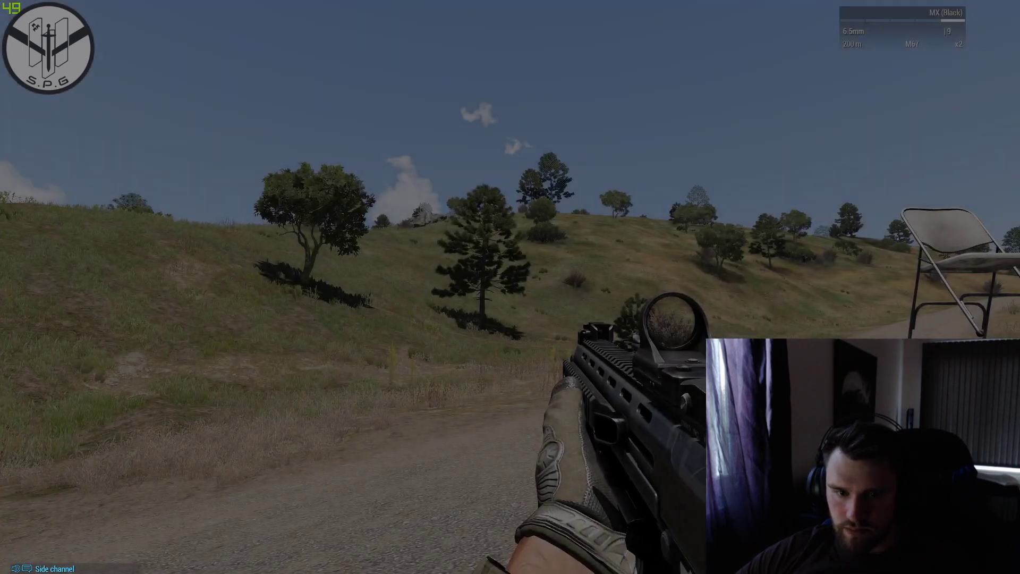
# Walk around the raised chair and the camping table to examine them, and leave the preview for the editor.
pyautogui.press('w')
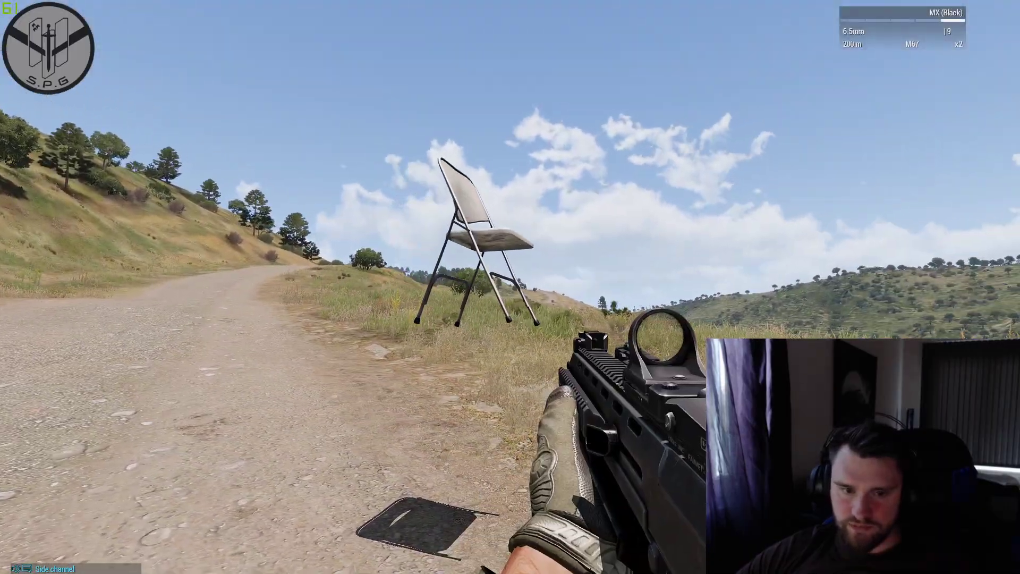
pyautogui.press('d')
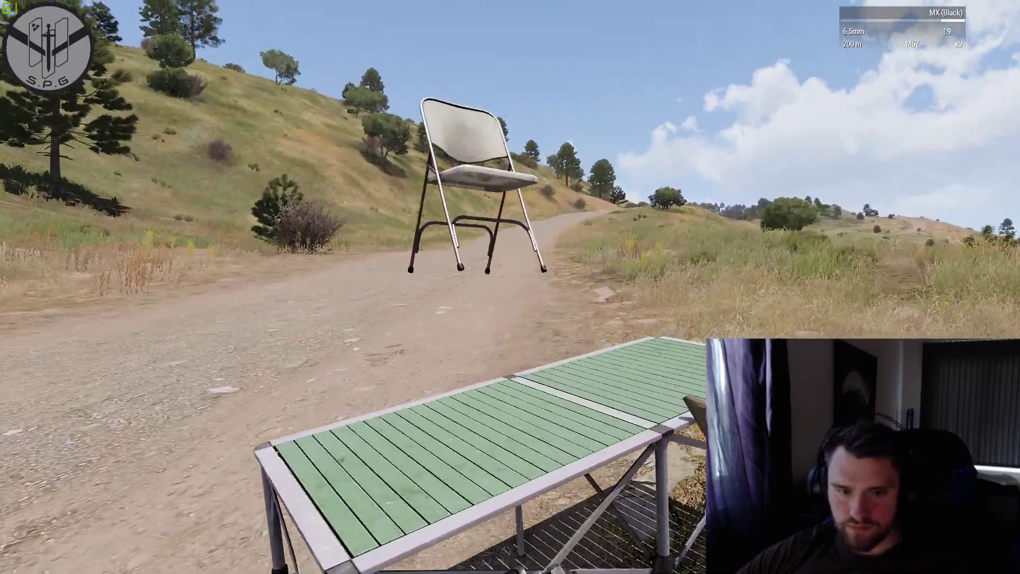
pyautogui.press('Escape')
pyautogui.click(53, 528)
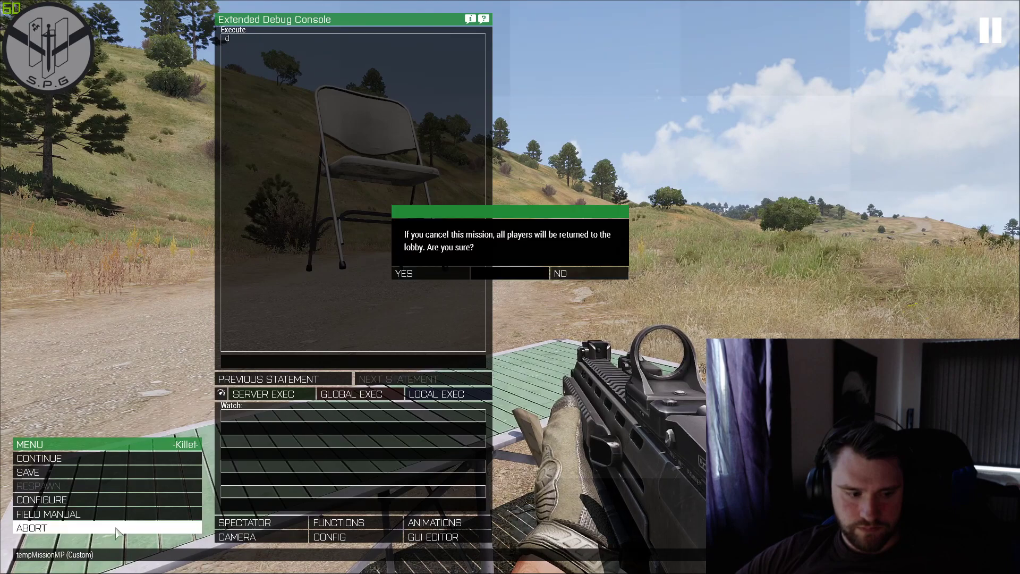
pyautogui.click(400, 274)
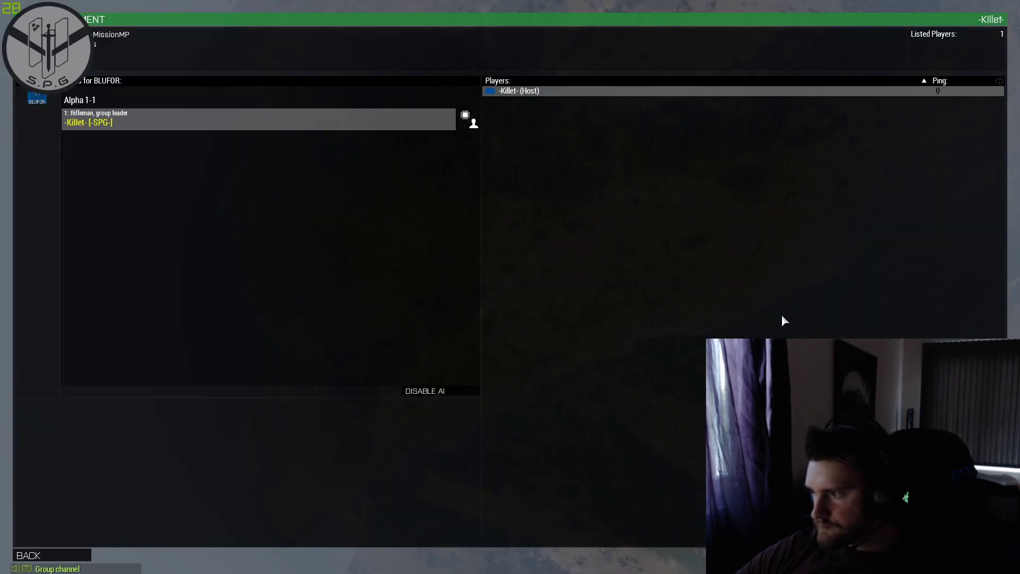
pyautogui.press('Escape')
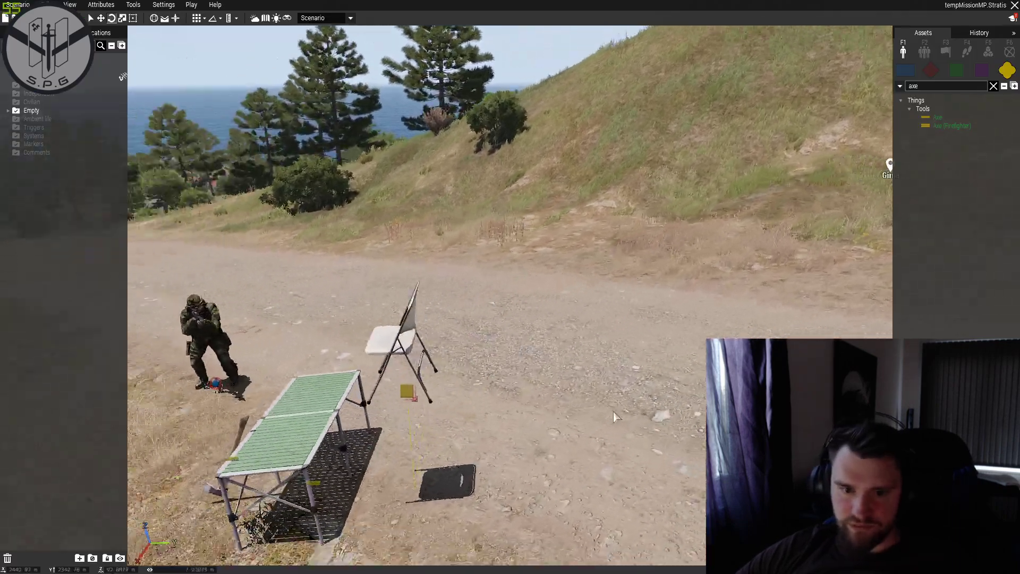
# Select the axe, the camping chair and the camping table together and delete them.
pyautogui.moveTo(614, 412); pyautogui.dragTo(681, 413, button='right')
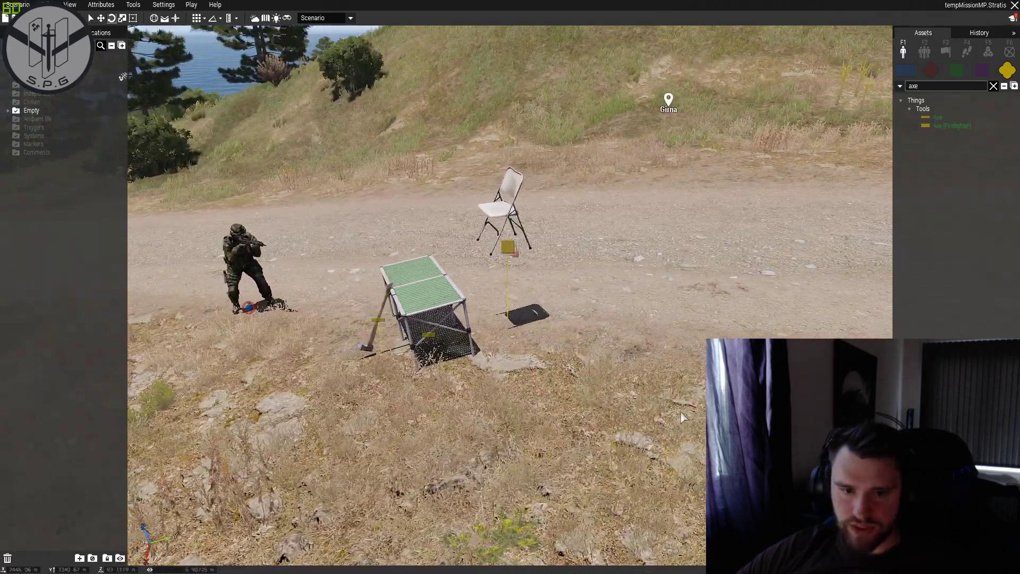
pyautogui.moveTo(463, 236); pyautogui.dragTo(585, 345, button='right')
pyautogui.moveTo(467, 101); pyautogui.dragTo(686, 313)
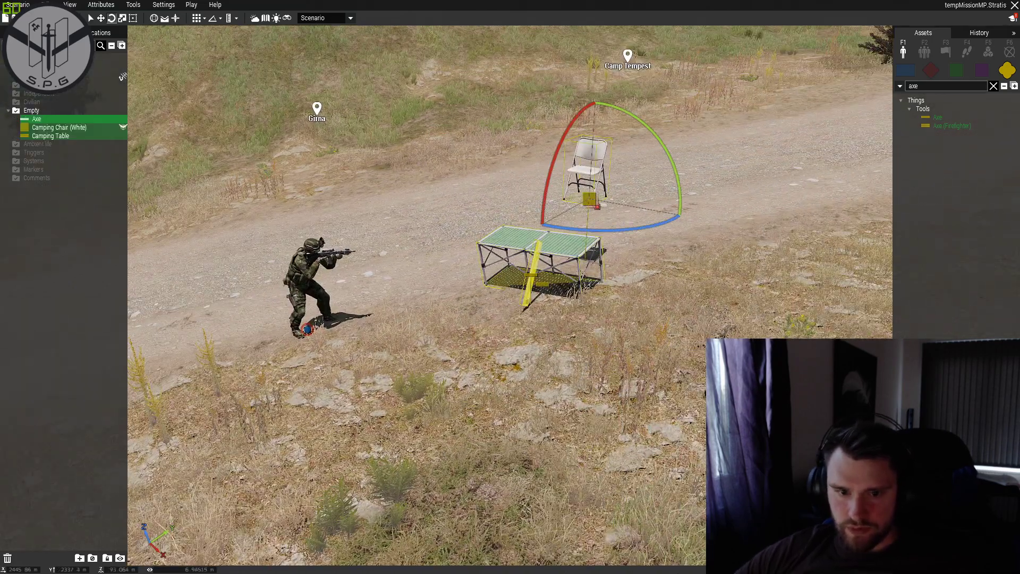
pyautogui.press('Delete')
# List the Props compositions and expand [Ares] Military Structures and its Bunkers group.
pyautogui.moveTo(673, 350); pyautogui.dragTo(569, 347, button='right')
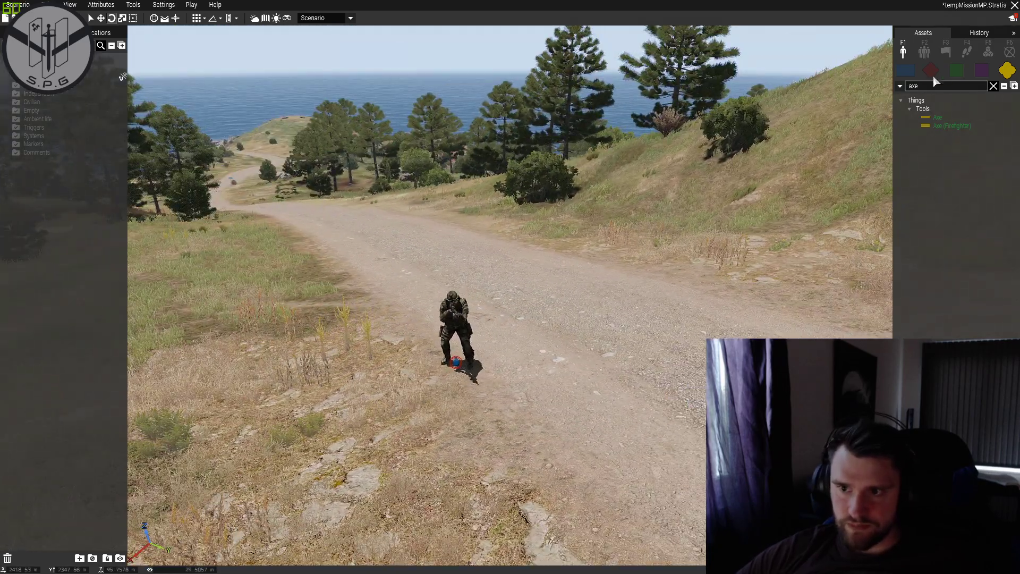
pyautogui.click(924, 52)
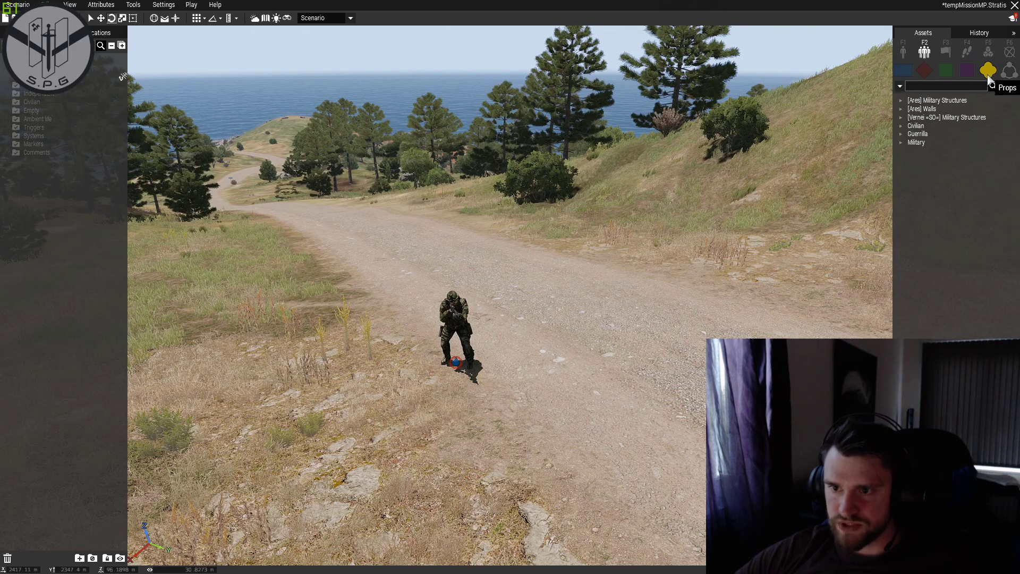
pyautogui.moveTo(850, 159); pyautogui.dragTo(736, 197, button='right')
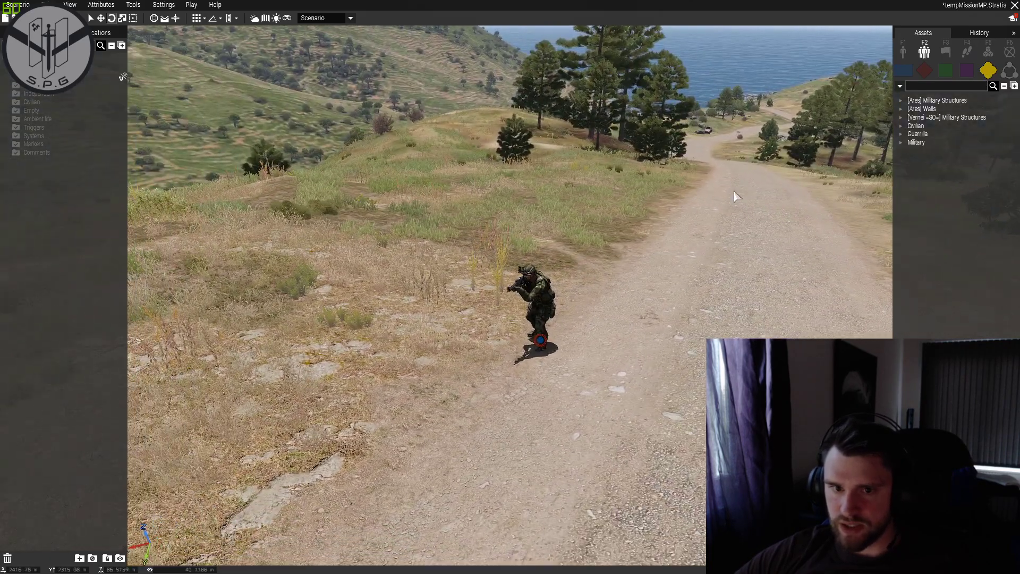
pyautogui.moveTo(436, 236); pyautogui.dragTo(485, 224, button='right')
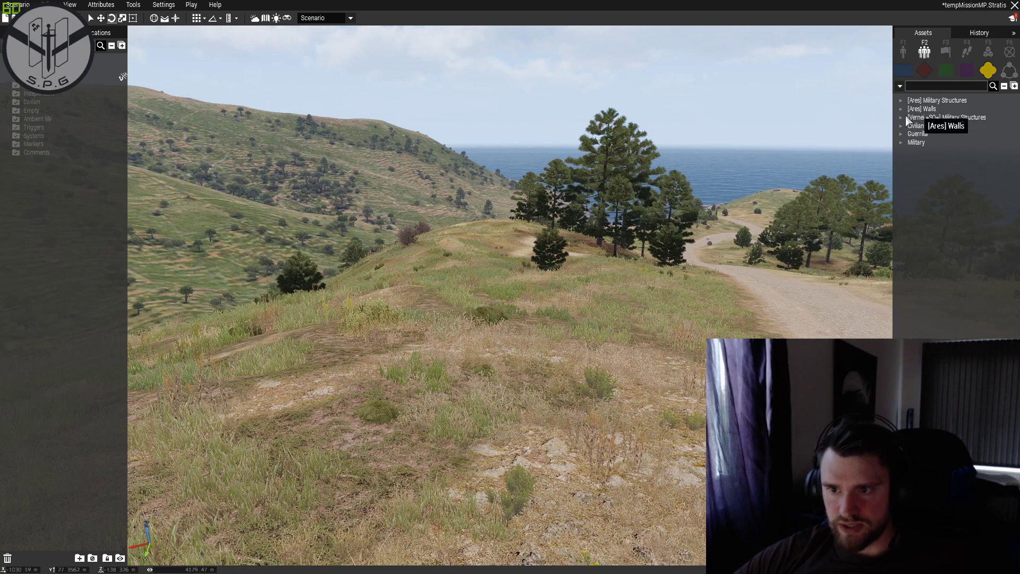
pyautogui.moveTo(910, 121); pyautogui.dragTo(893, 115, button='right')
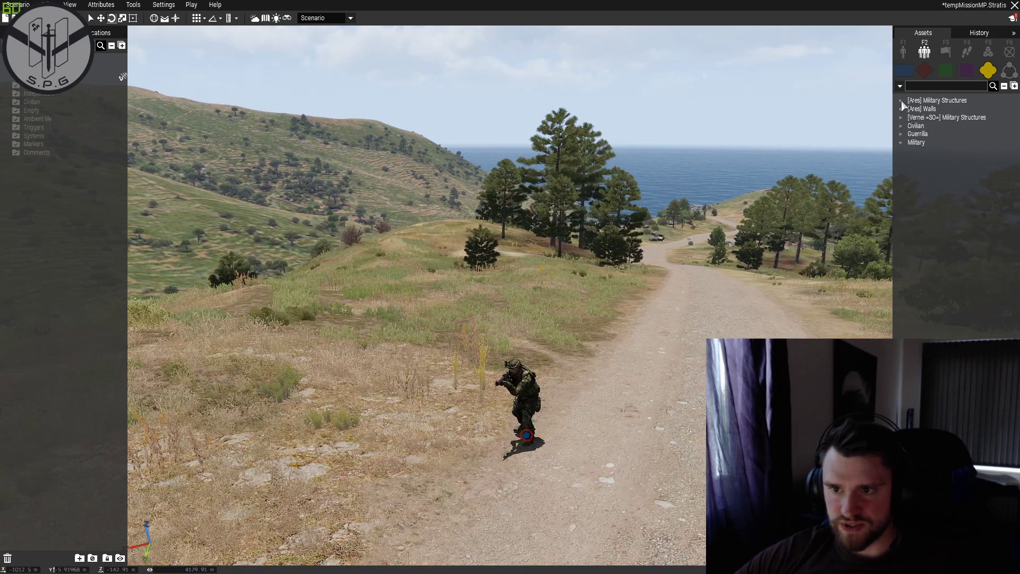
pyautogui.click(902, 100)
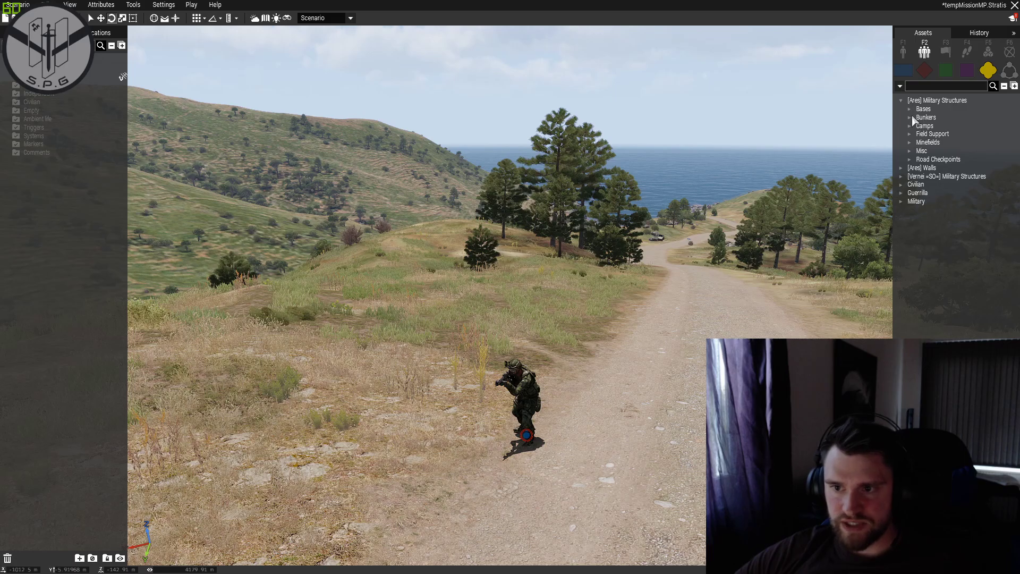
pyautogui.click(910, 117)
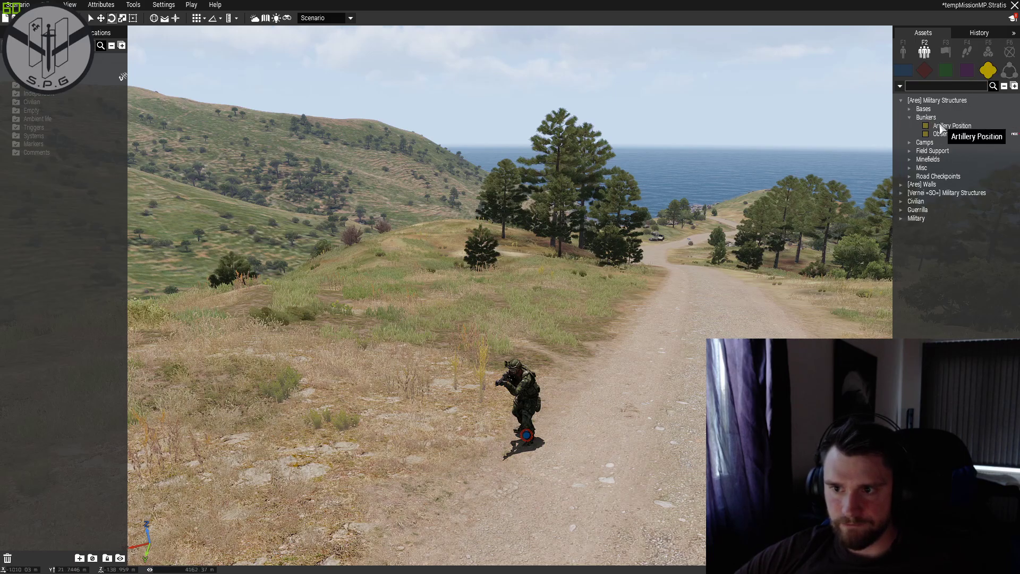
# Pick the Artillery Position bunker composition and look for a spot along the winding hillside road.
pyautogui.click(943, 127)
pyautogui.moveTo(750, 213); pyautogui.dragTo(574, 319, button='right')
pyautogui.scroll(-3, 505, 226)
pyautogui.press('w')
pyautogui.press('w')
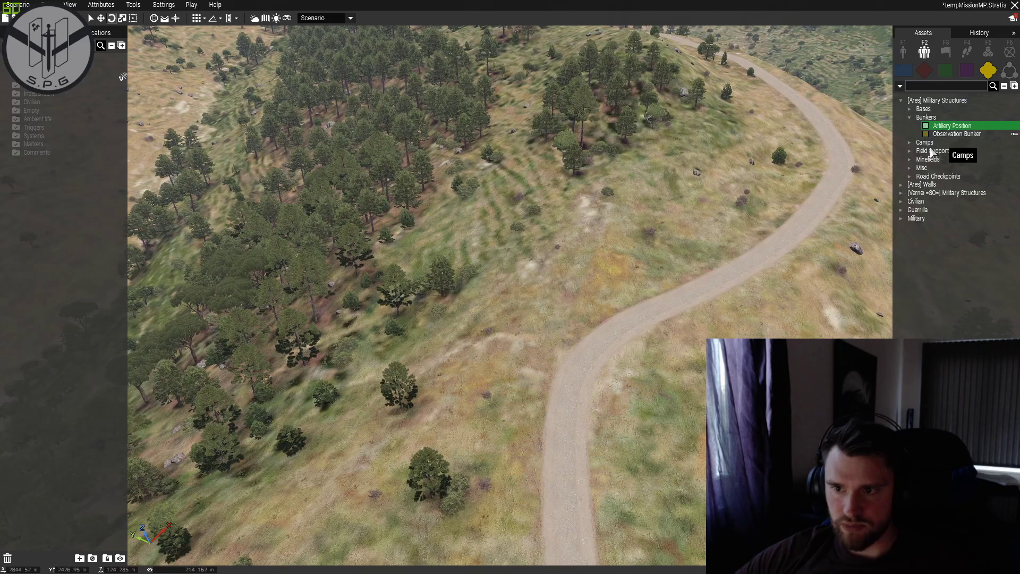
# Expand the Camps compositions and place a BIS Small Recon Camp in a clearing among the pine trees.
pyautogui.press('a')
pyautogui.click(911, 142)
pyautogui.click(961, 159)
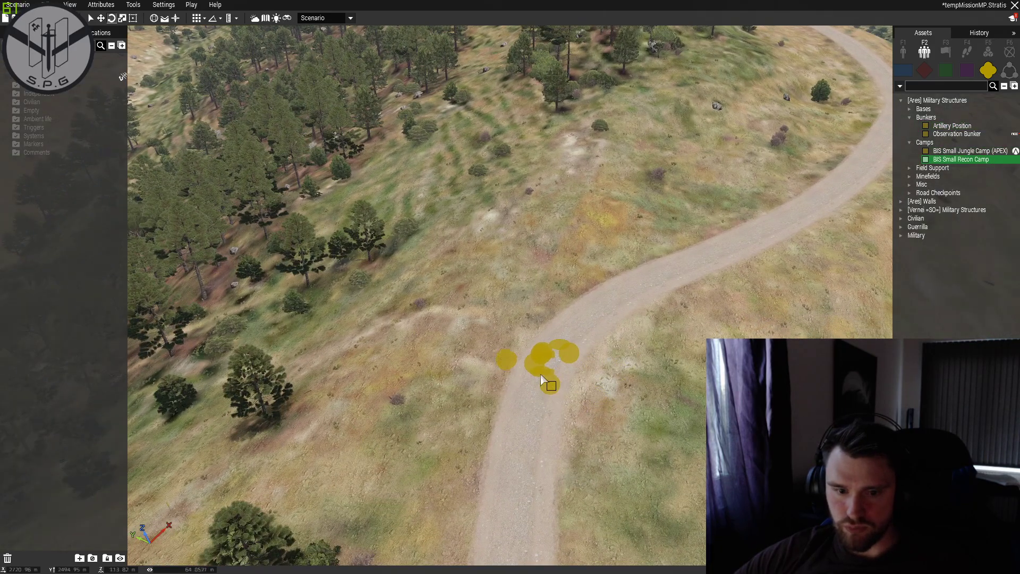
pyautogui.moveTo(542, 380); pyautogui.dragTo(570, 359, button='right')
pyautogui.scroll(10, 571, 359)
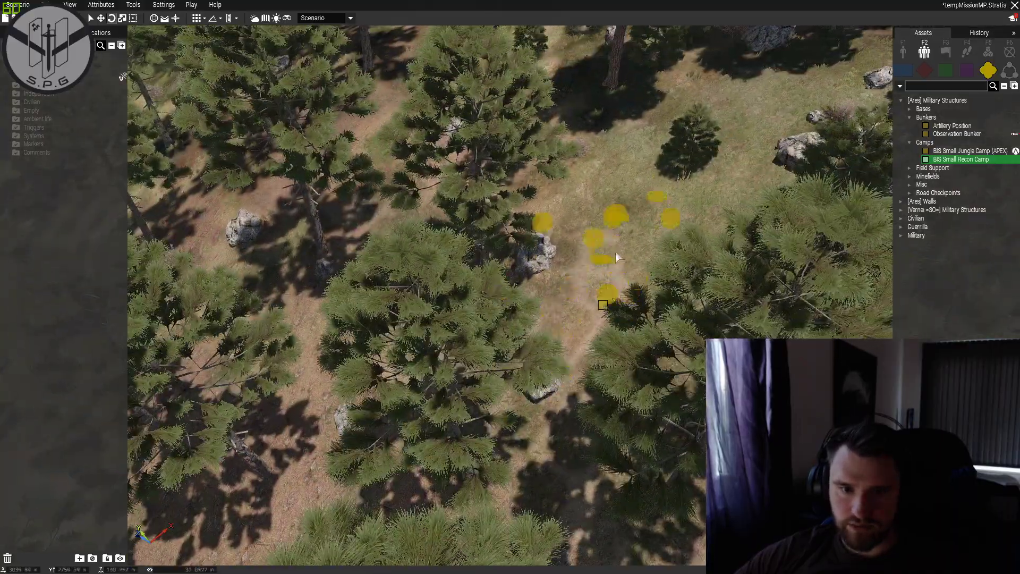
pyautogui.click(615, 252)
pyautogui.moveTo(616, 252); pyautogui.dragTo(661, 436, button='right')
pyautogui.click(651, 404)
pyautogui.press('a')
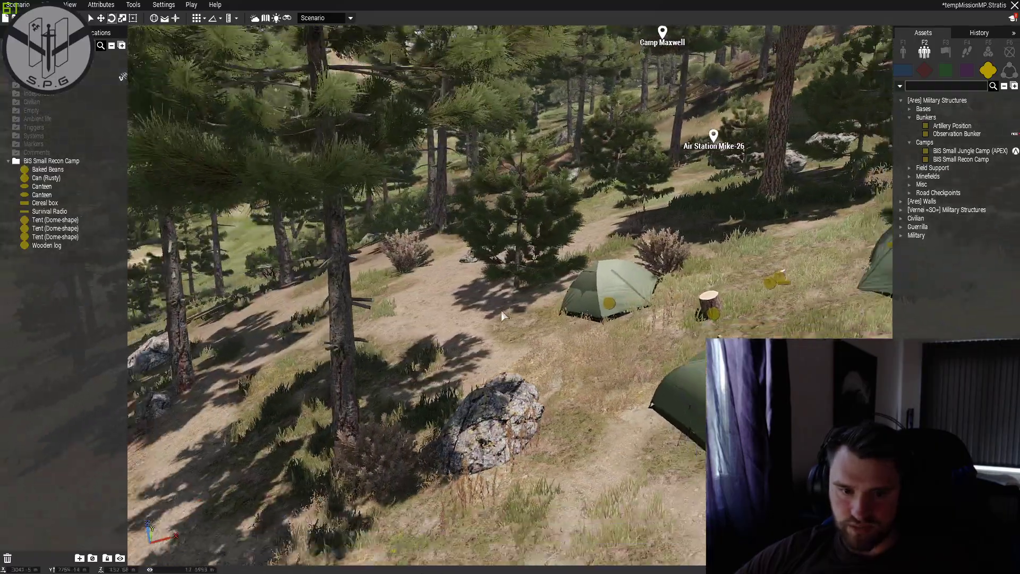
# Select all objects of the recon camp together, keep the hosted server running, and clear the selection.
pyautogui.press('s')
pyautogui.press('q')
pyautogui.moveTo(445, 178); pyautogui.dragTo(750, 388)
pyautogui.press('Escape')
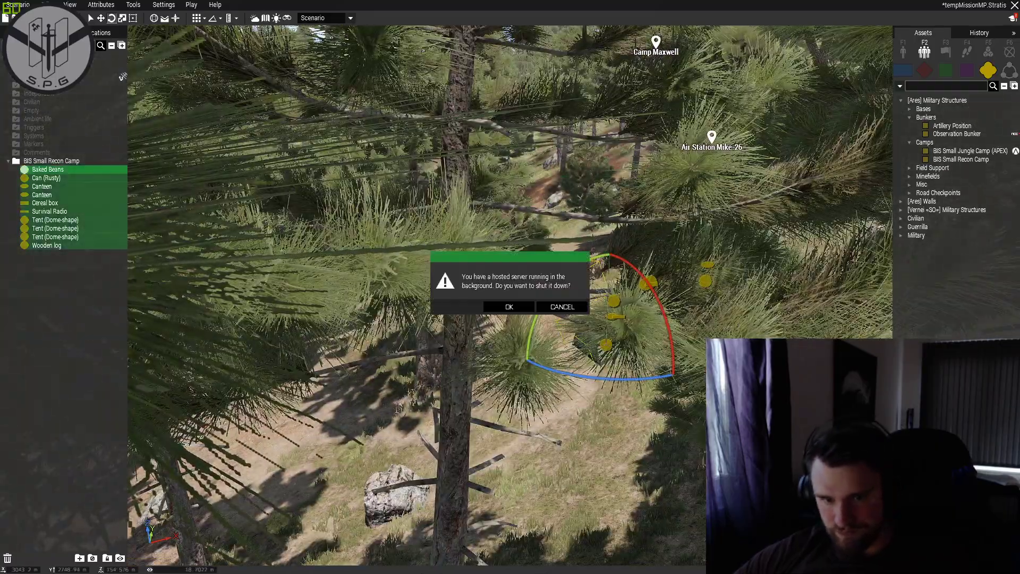
pyautogui.click(557, 307)
pyautogui.click(676, 273)
# Search the individual props for "sandbag" and pick Sandbag Wall (Round) for placing on the open hilltop.
pyautogui.scroll(-3, 664, 313)
pyautogui.scroll(-5, 631, 337)
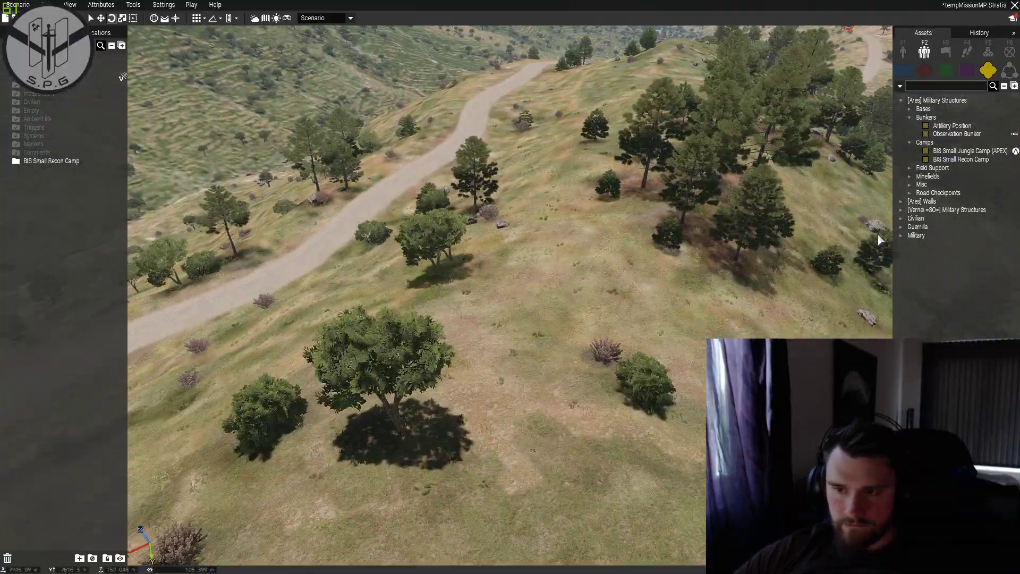
pyautogui.moveTo(515, 333); pyautogui.dragTo(666, 236, button='right')
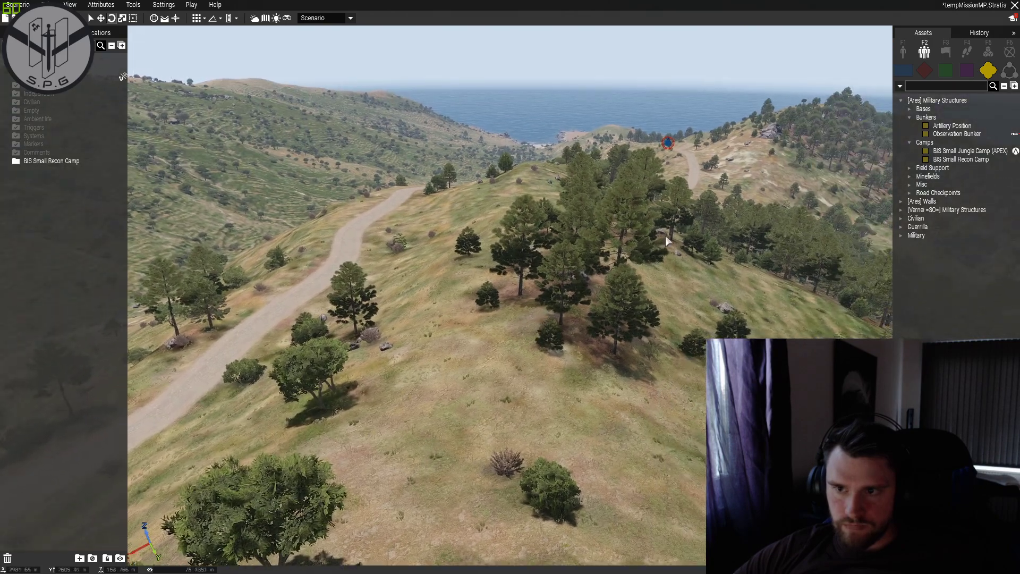
pyautogui.click(903, 48)
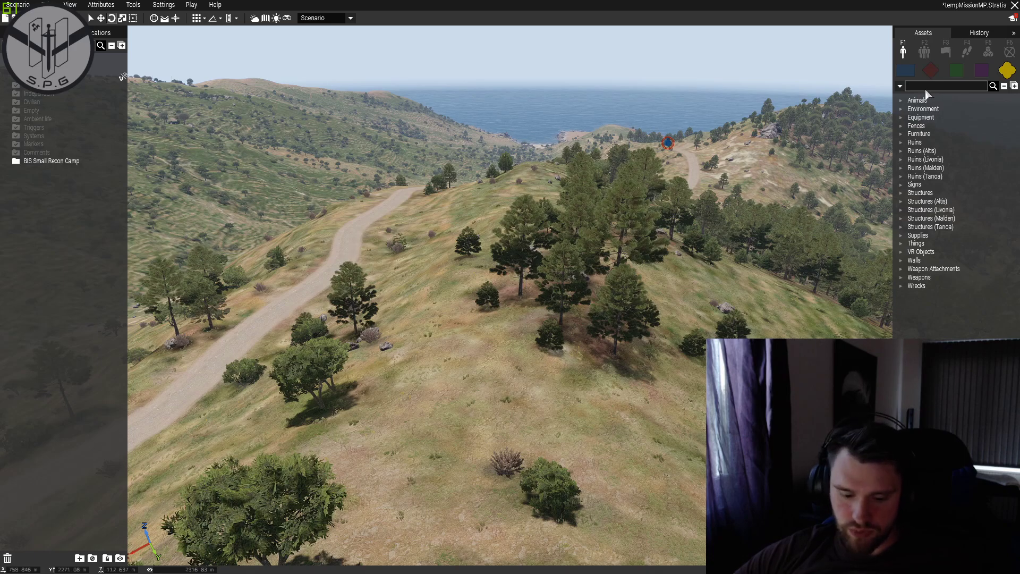
pyautogui.write('sab')
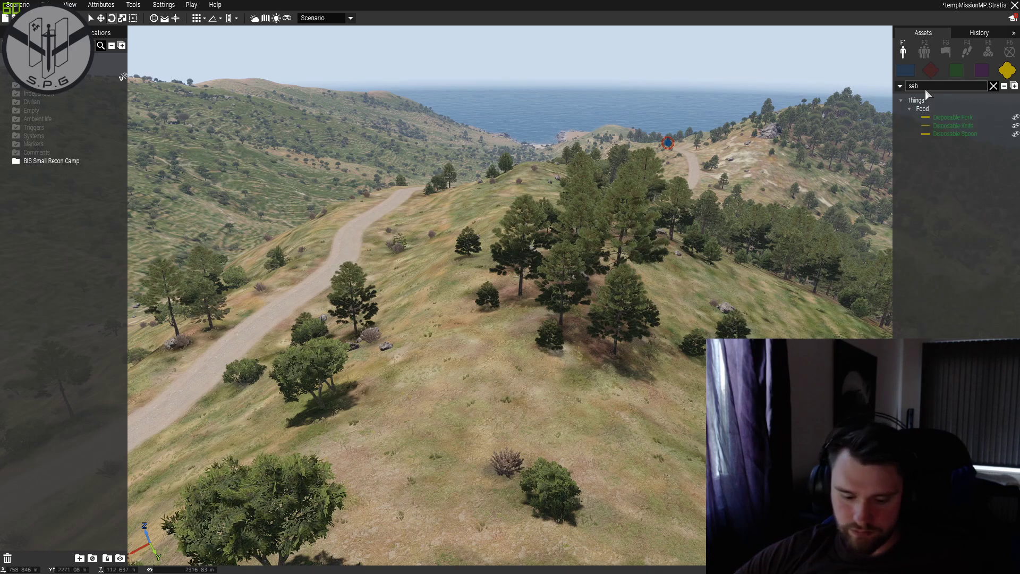
pyautogui.press('BackSpace')
pyautogui.press('BackSpace')
pyautogui.write('an')
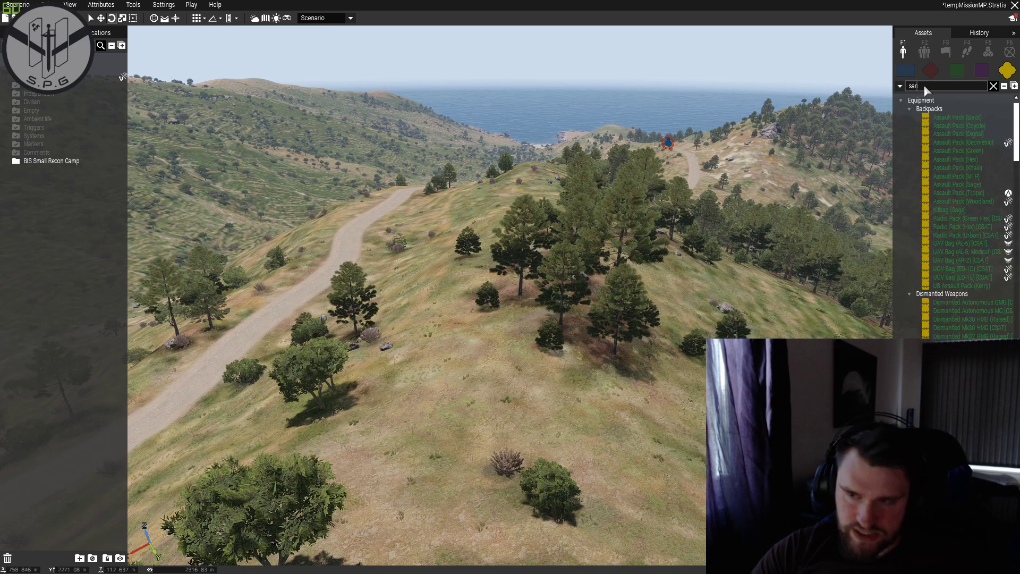
pyautogui.write('dbag')
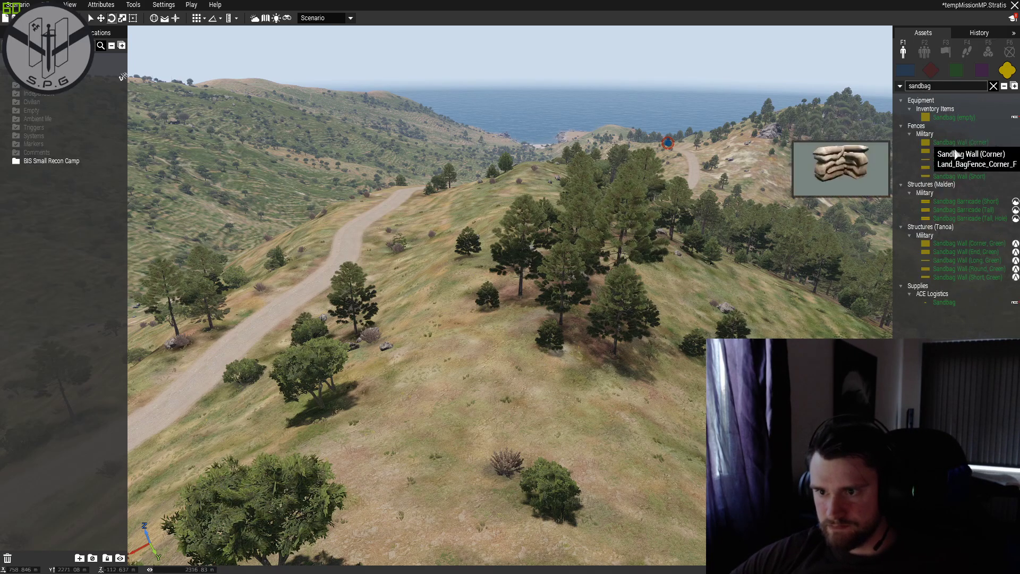
pyautogui.click(950, 168)
# Place three round sandbag walls on the open hilltop, joining two into a curved row with the third in front.
pyautogui.scroll(5, 531, 372)
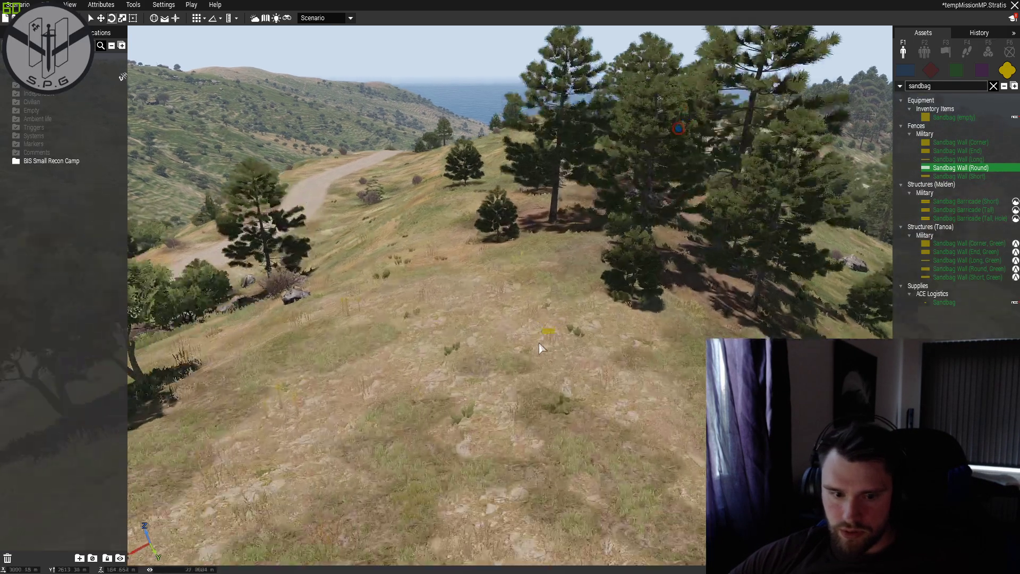
pyautogui.click(536, 372)
pyautogui.click(674, 378)
pyautogui.moveTo(674, 378); pyautogui.dragTo(630, 359)
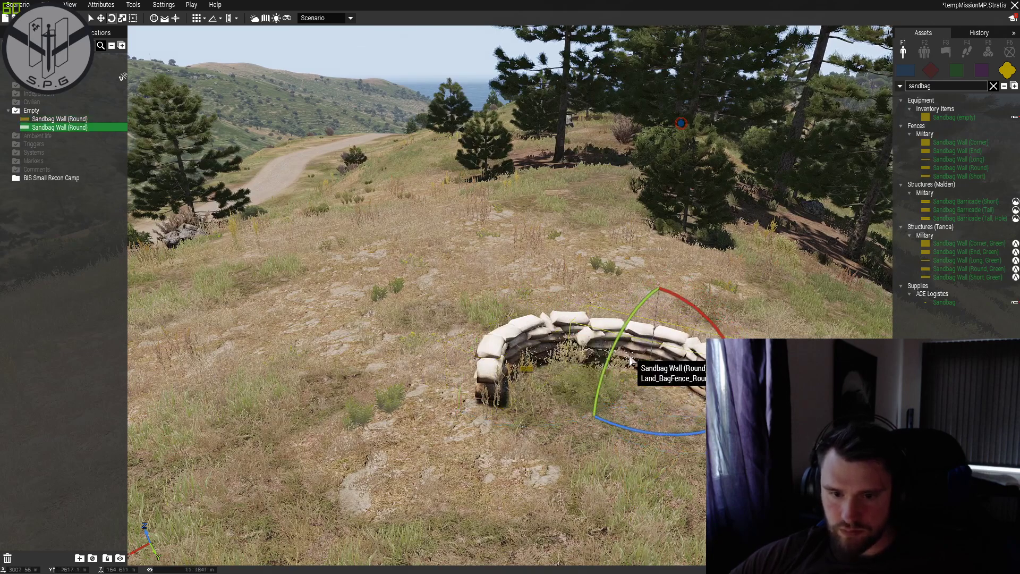
pyautogui.click(669, 457)
pyautogui.moveTo(669, 457); pyautogui.dragTo(579, 387)
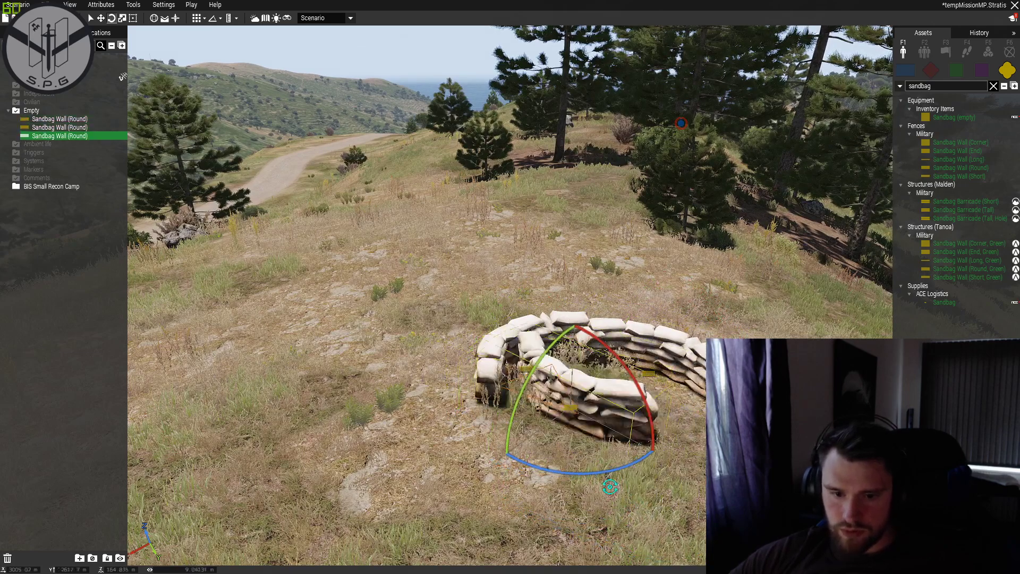
# Raise the third round sandbag wall about 2 m above the ground and disable its simulation.
pyautogui.keyDown('alt'); pyautogui.moveTo(569, 354); pyautogui.dragTo(583, 234); pyautogui.keyUp('alt')
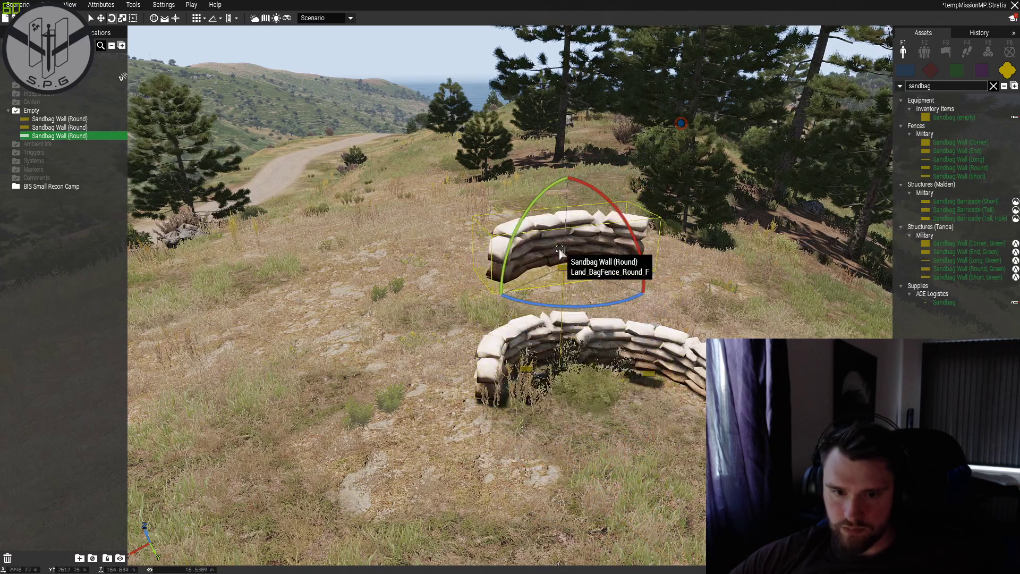
pyautogui.doubleClick(559, 248)
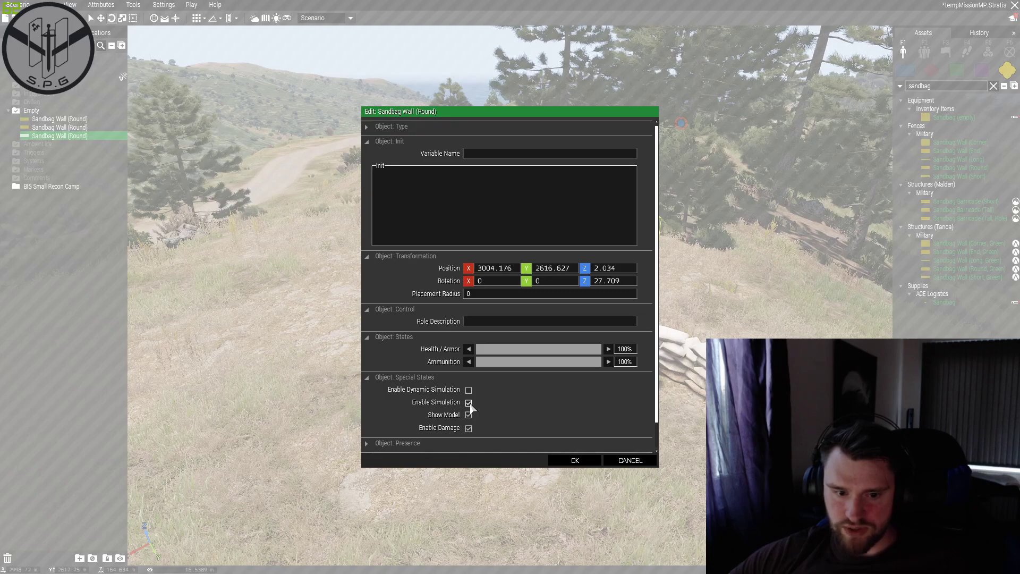
pyautogui.click(579, 460)
# Select all three round sandbag walls together, including the raised one.
pyautogui.moveTo(376, 195); pyautogui.dragTo(670, 396)
pyautogui.rightClick(617, 345)
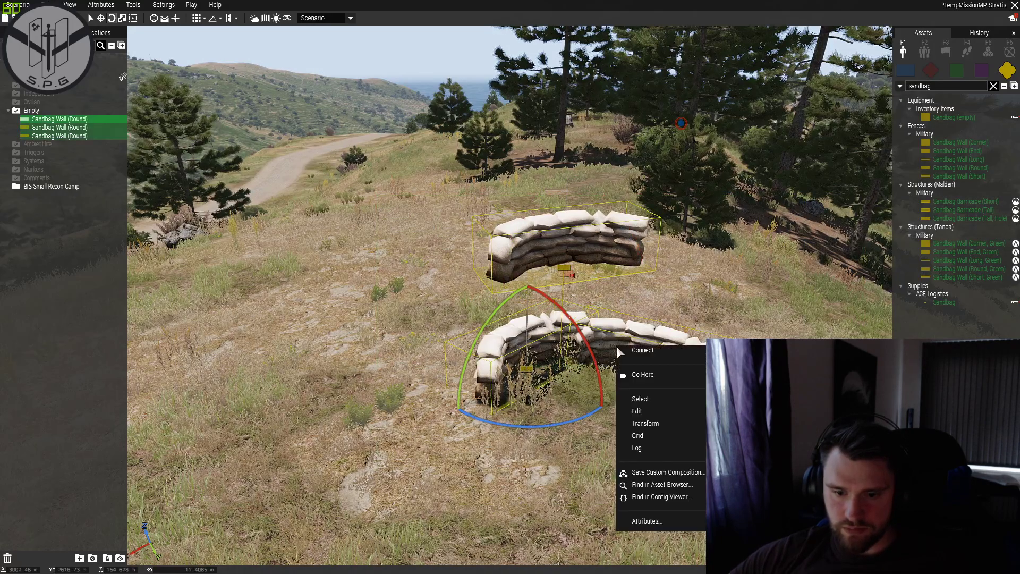
pyautogui.moveTo(351, 163); pyautogui.dragTo(794, 486)
pyautogui.scroll(-5, 590, 415)
pyautogui.press('a')
pyautogui.moveTo(577, 254); pyautogui.dragTo(593, 338, button='right')
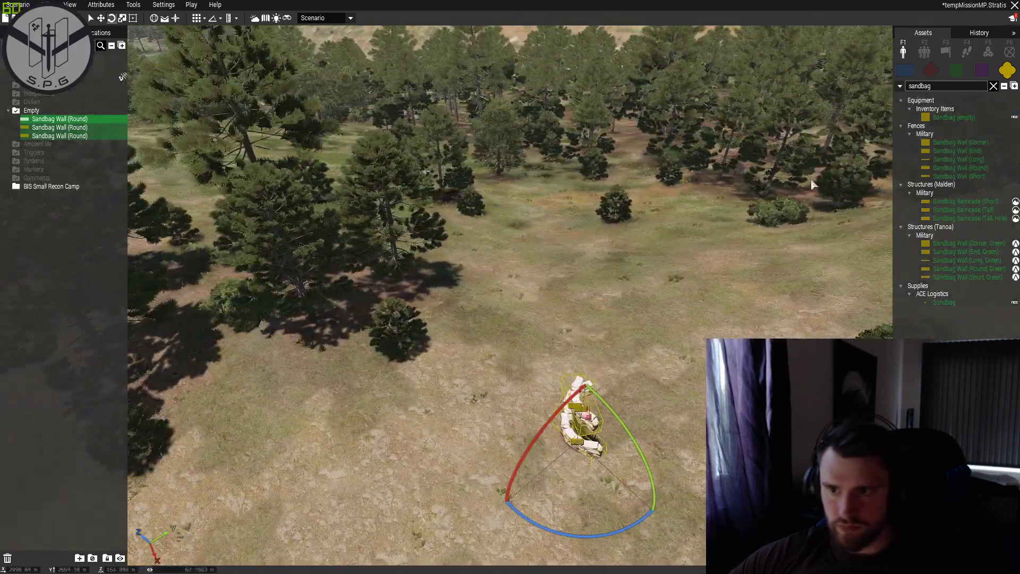
pyautogui.moveTo(422, 190); pyautogui.dragTo(700, 396)
pyautogui.moveTo(652, 359); pyautogui.dragTo(598, 287, button='right')
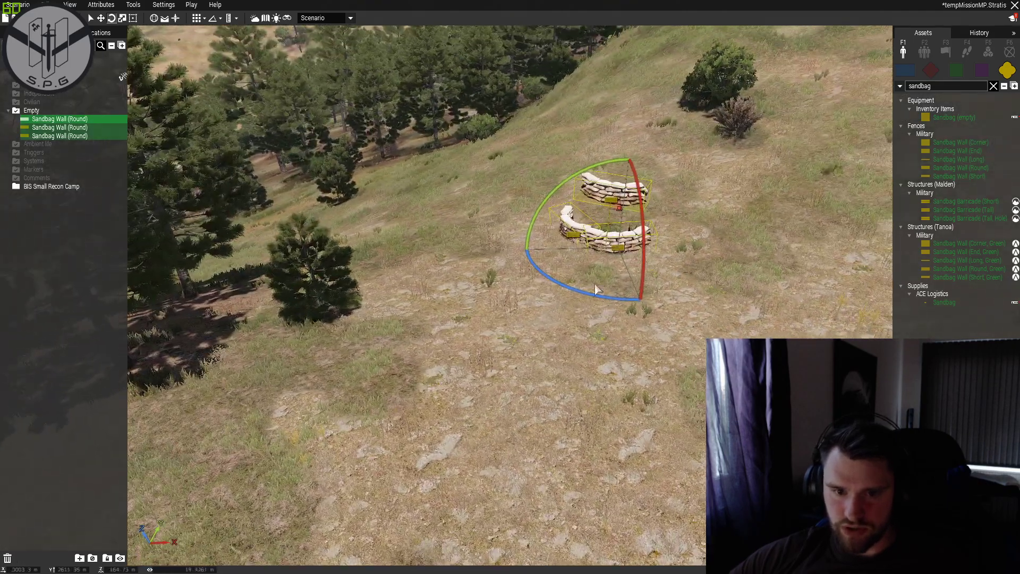
# Examine the shared attributes of the three selected sandbag walls and close them without changes.
pyautogui.rightClick(615, 250)
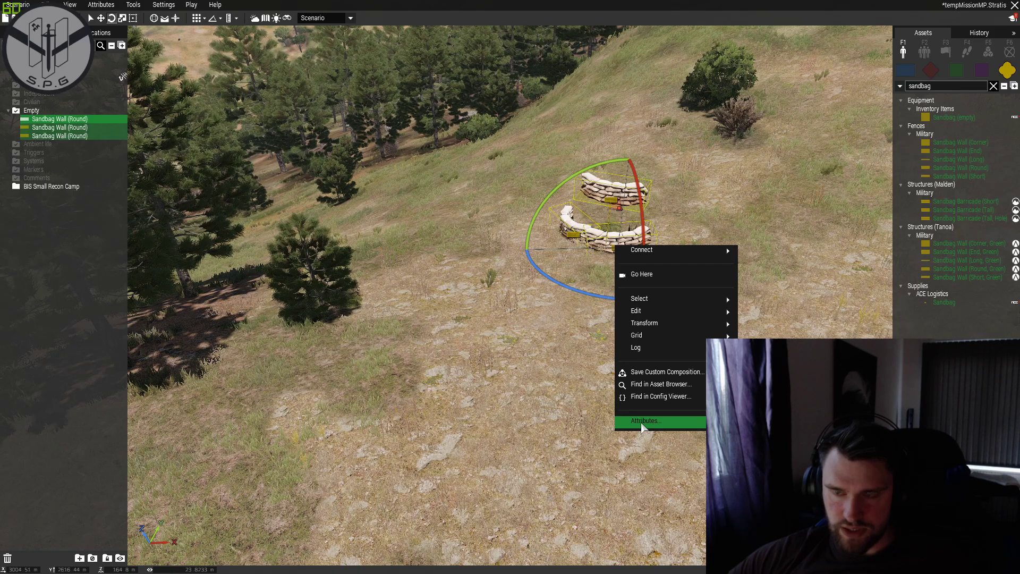
pyautogui.click(643, 421)
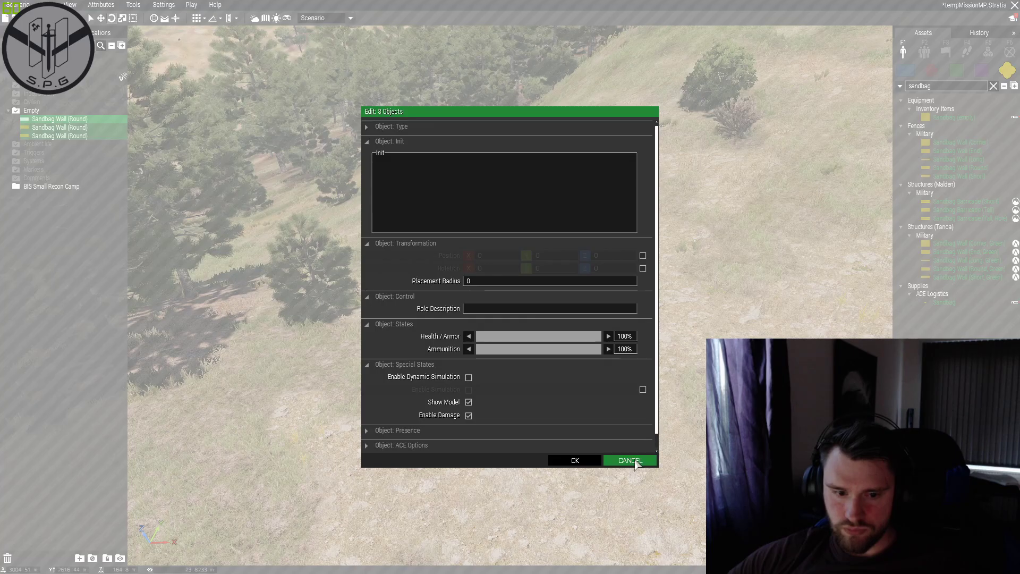
pyautogui.scroll(-1, 612, 419)
pyautogui.click(630, 461)
# Save the three selected sandbag walls as a new custom composition titled Killets_Floating_Sandbag in the Other category.
pyautogui.rightClick(620, 244)
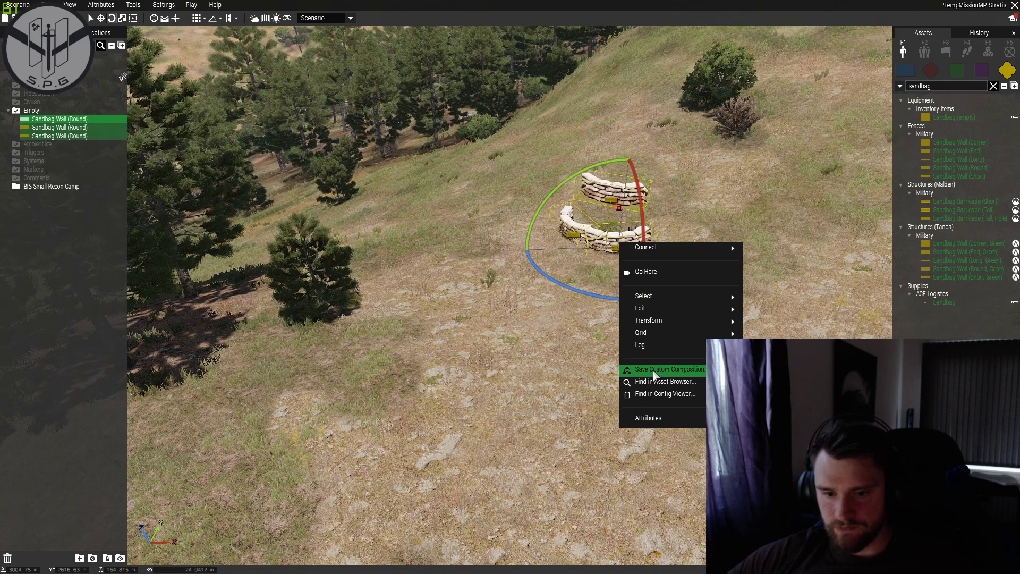
pyautogui.click(655, 371)
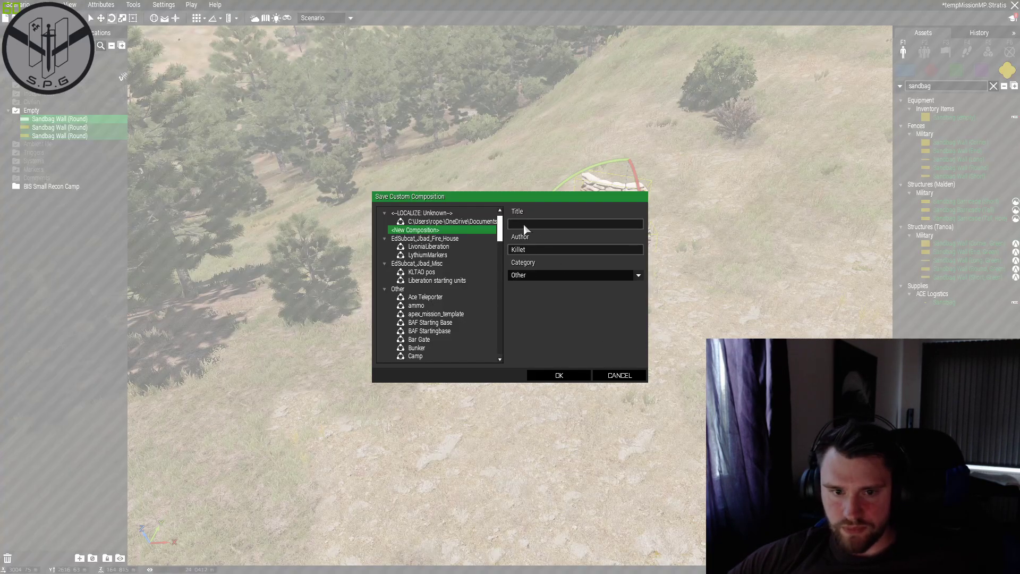
pyautogui.scroll(-5, 426, 266)
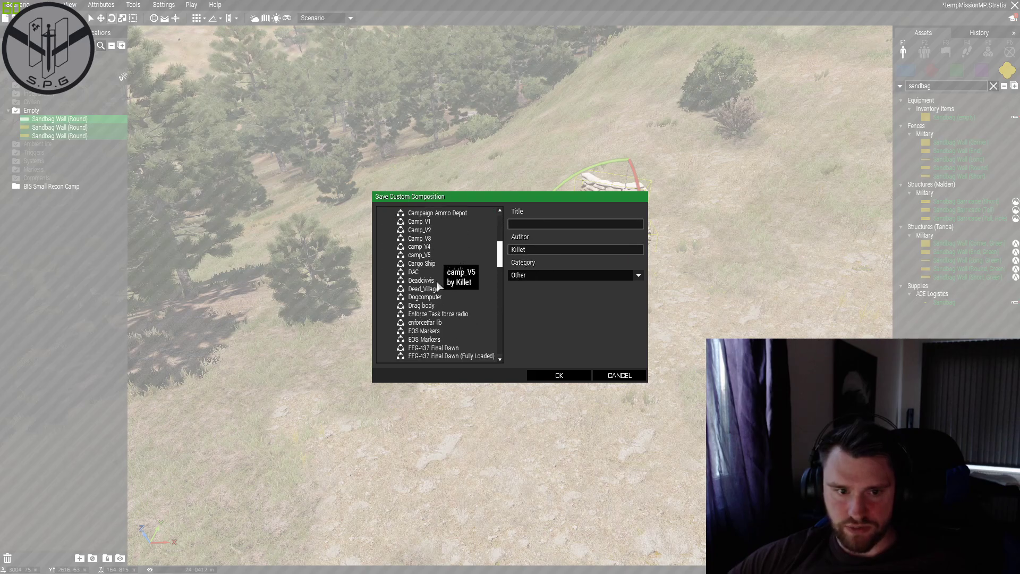
pyautogui.scroll(5, 421, 278)
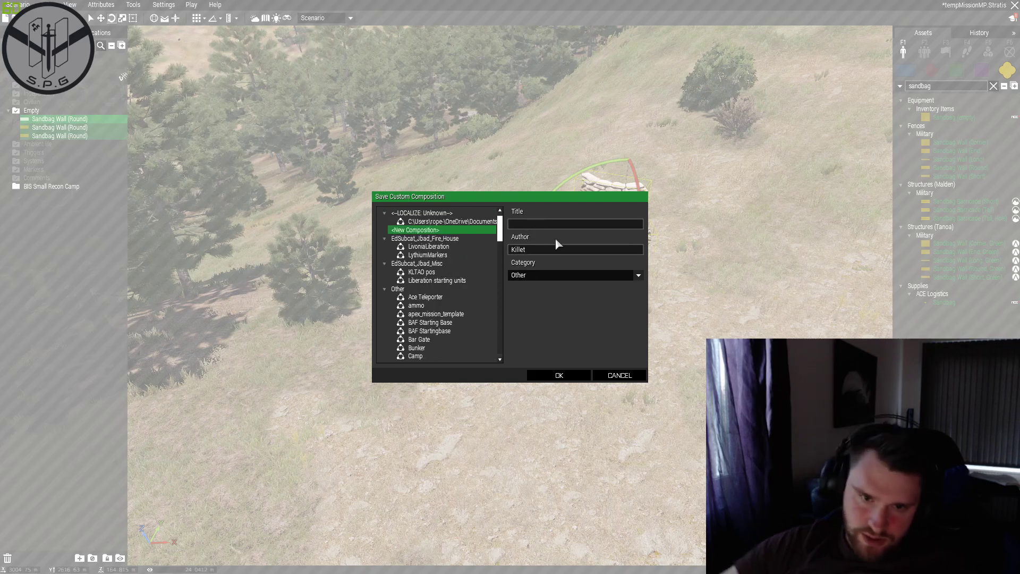
pyautogui.write('Killet')
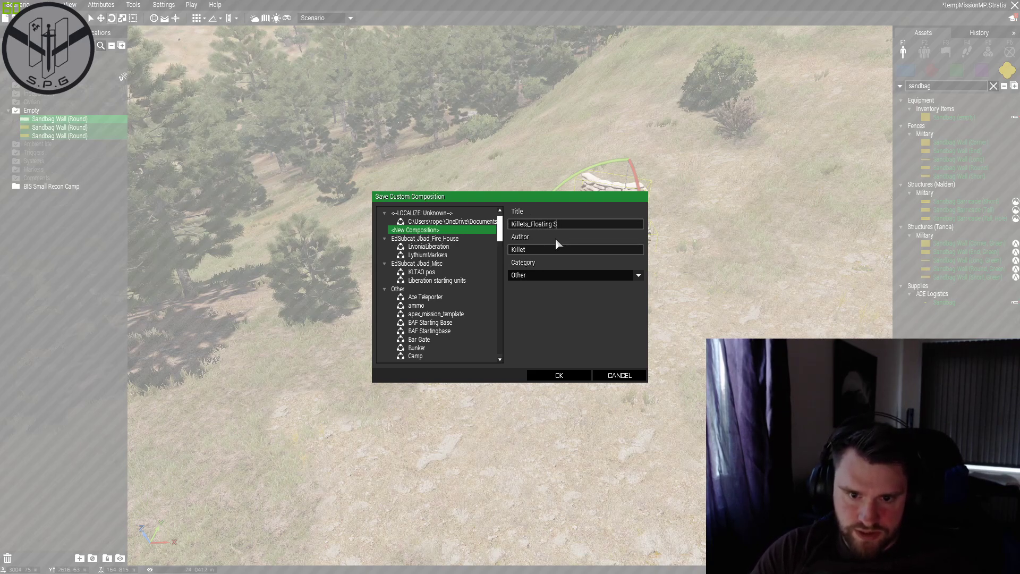
pyautogui.write('s_Floating_Sandbag')
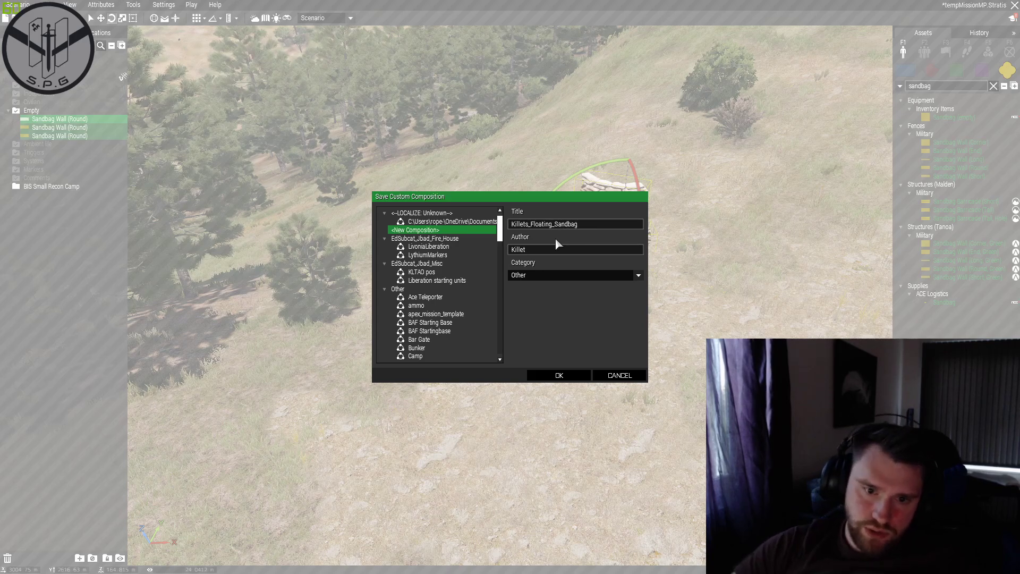
pyautogui.doubleClick(528, 227)
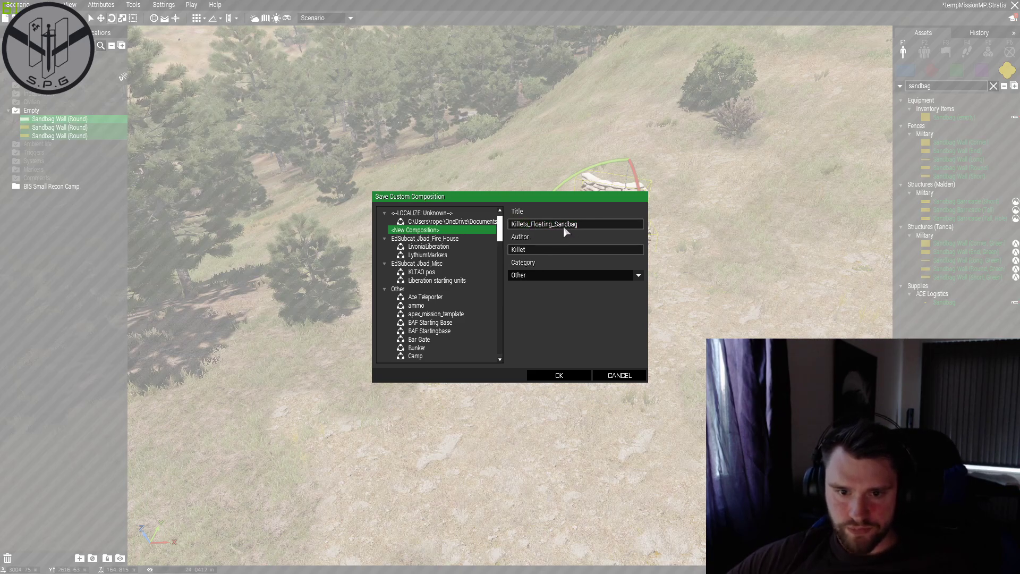
pyautogui.click(591, 224)
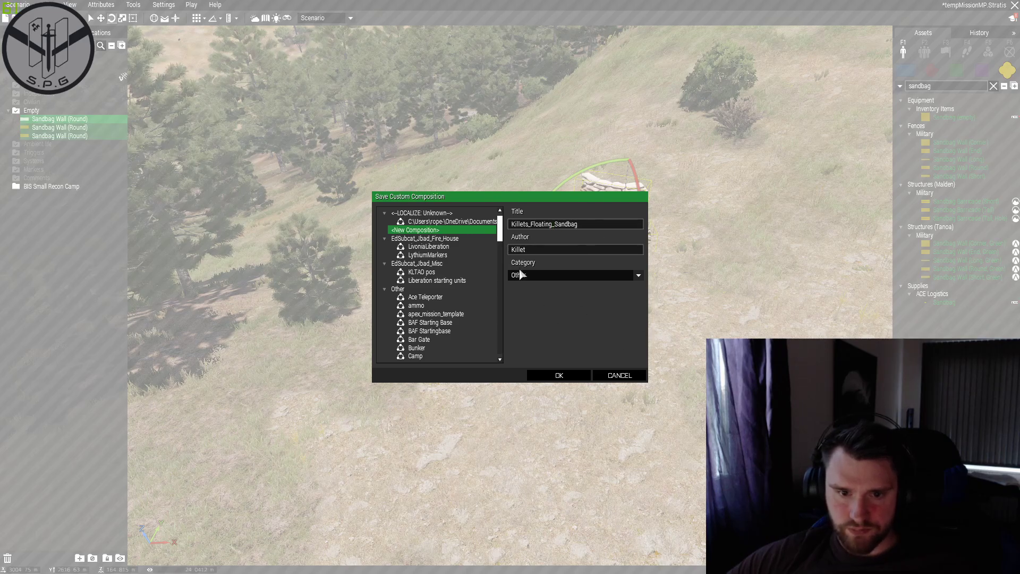
pyautogui.click(559, 375)
# Clear the "sandbag" composition search and look through the Props and Custom composition lists.
pyautogui.scroll(-3, 615, 243)
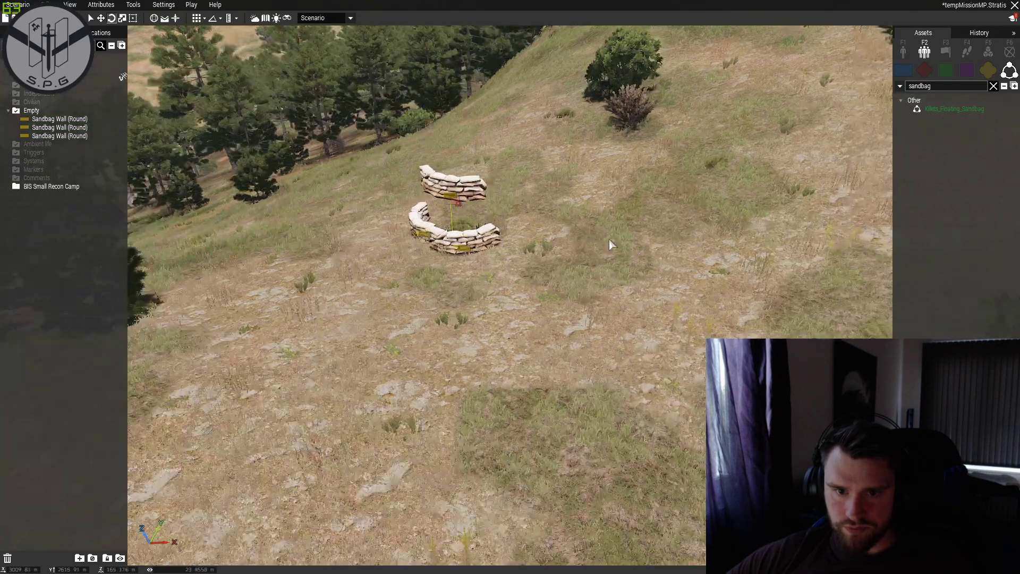
pyautogui.doubleClick(937, 88)
pyautogui.click(994, 86)
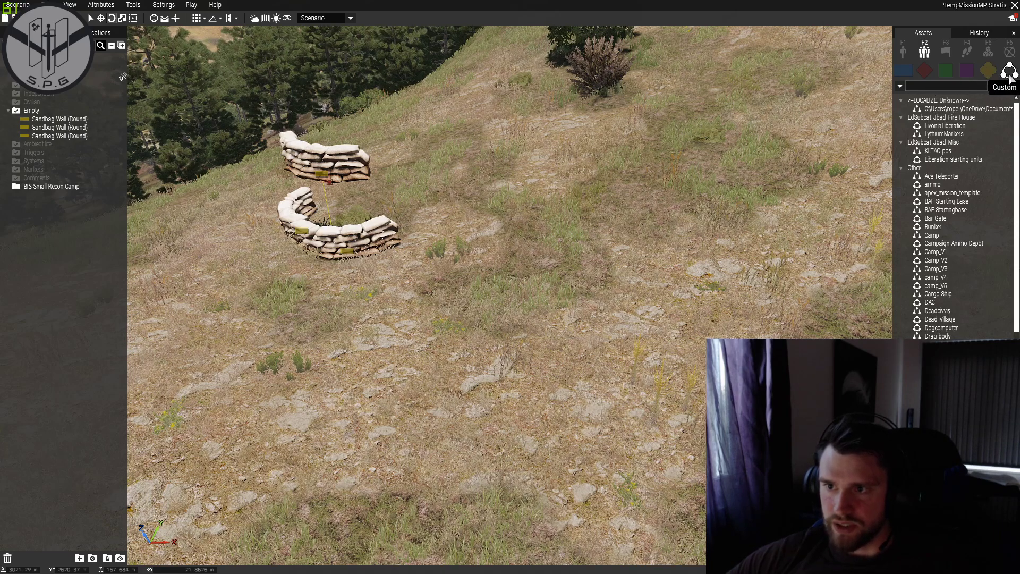
pyautogui.click(988, 70)
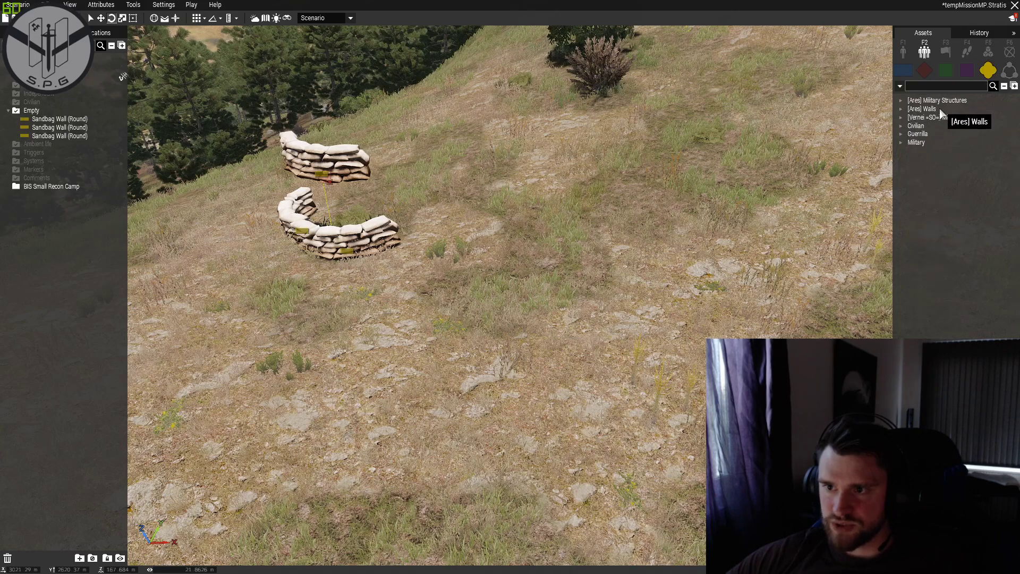
pyautogui.click(1009, 70)
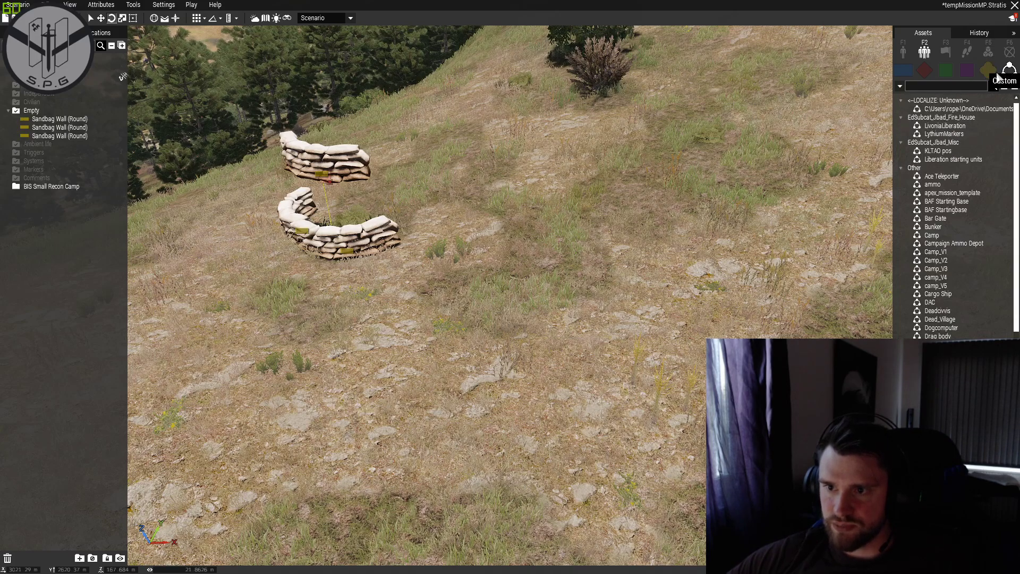
pyautogui.scroll(-10, 957, 282)
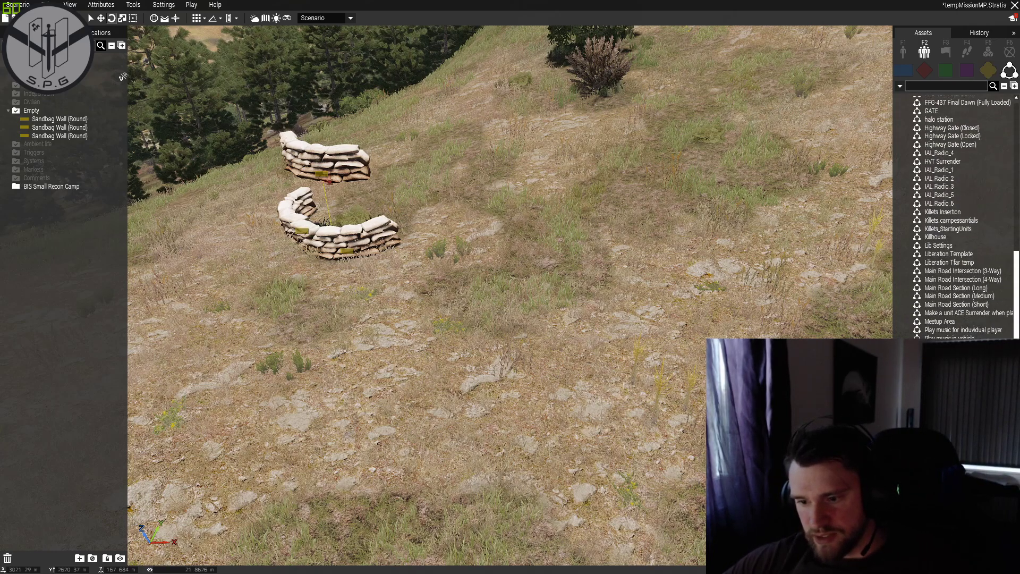
pyautogui.scroll(-4, 957, 218)
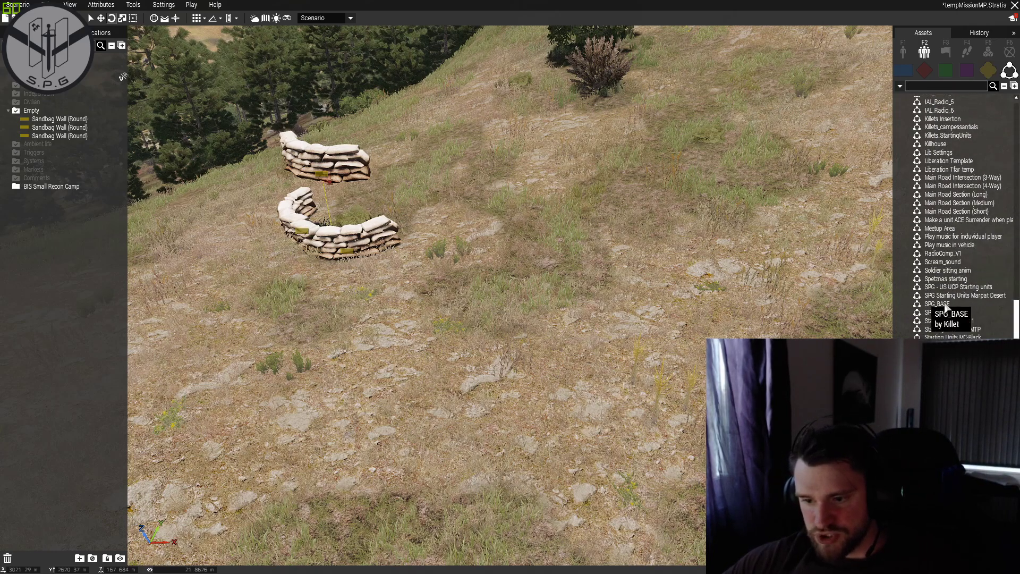
pyautogui.scroll(5, 952, 319)
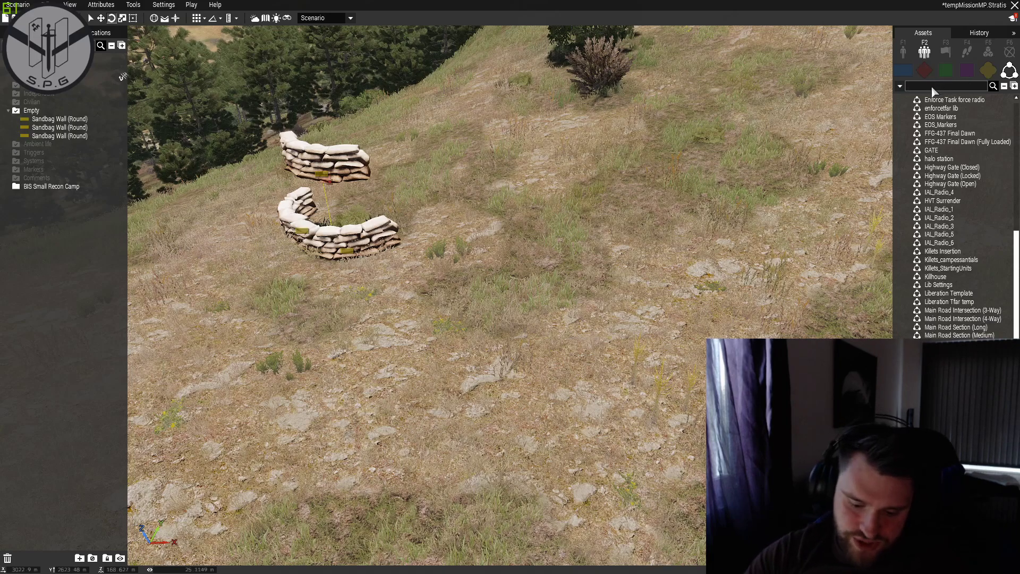
# Search the compositions for "kill" and place Killets_Floating_Sandbag on the hillside near the original walls, checking its raised wall.
pyautogui.click(933, 86)
pyautogui.write('kil')
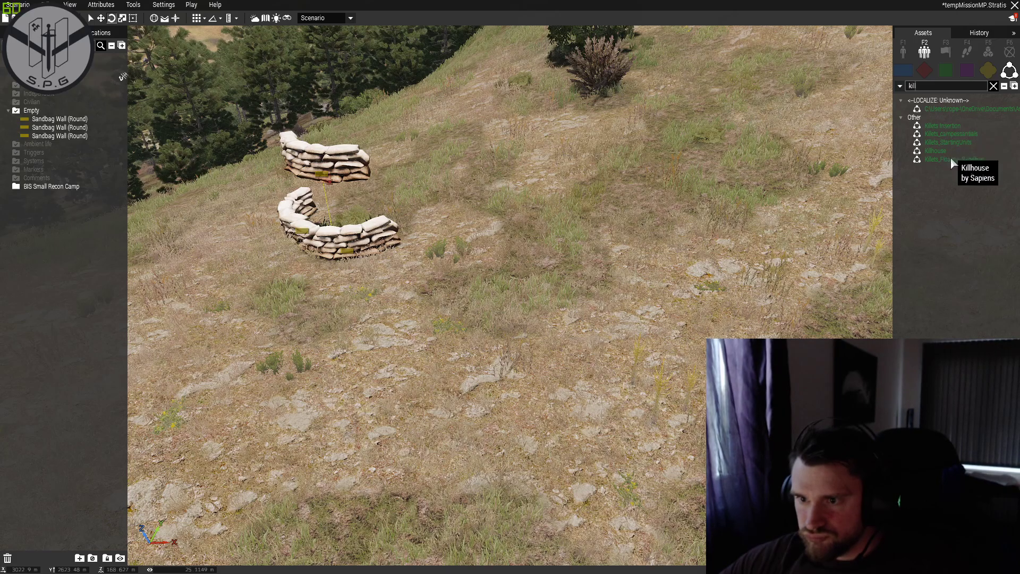
pyautogui.click(954, 160)
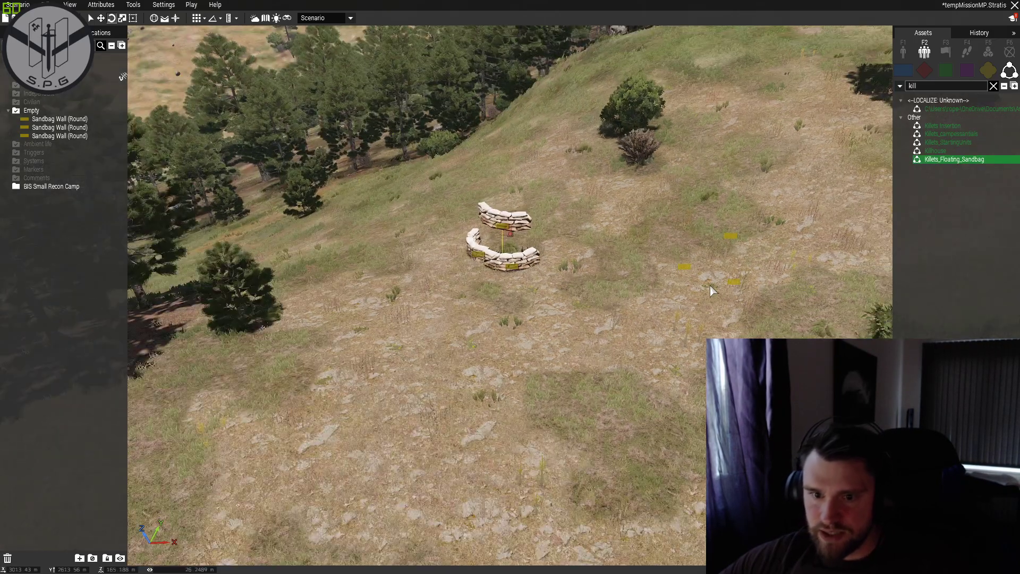
pyautogui.click(712, 291)
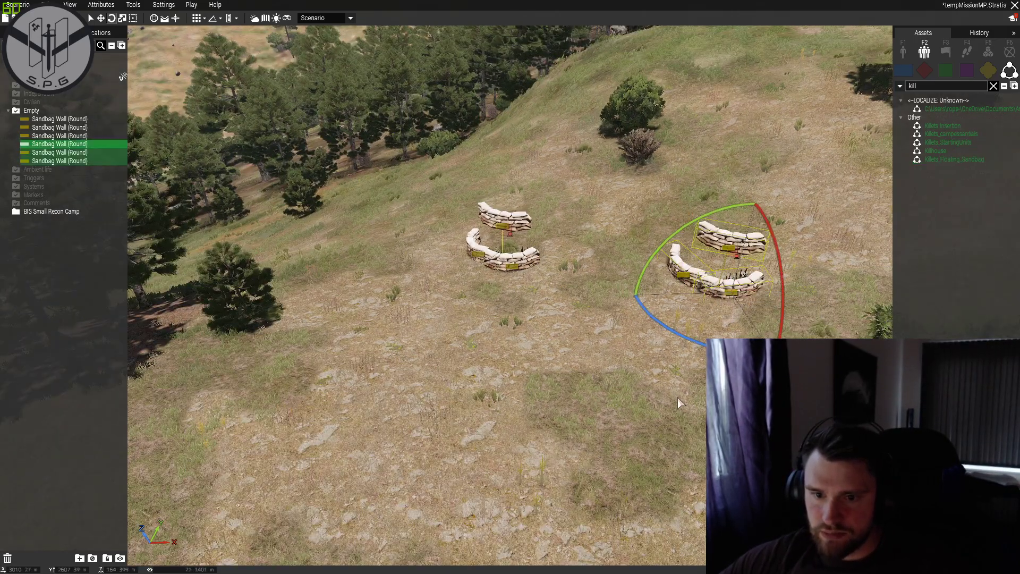
pyautogui.click(687, 360)
pyautogui.scroll(3, 687, 360)
pyautogui.click(767, 142)
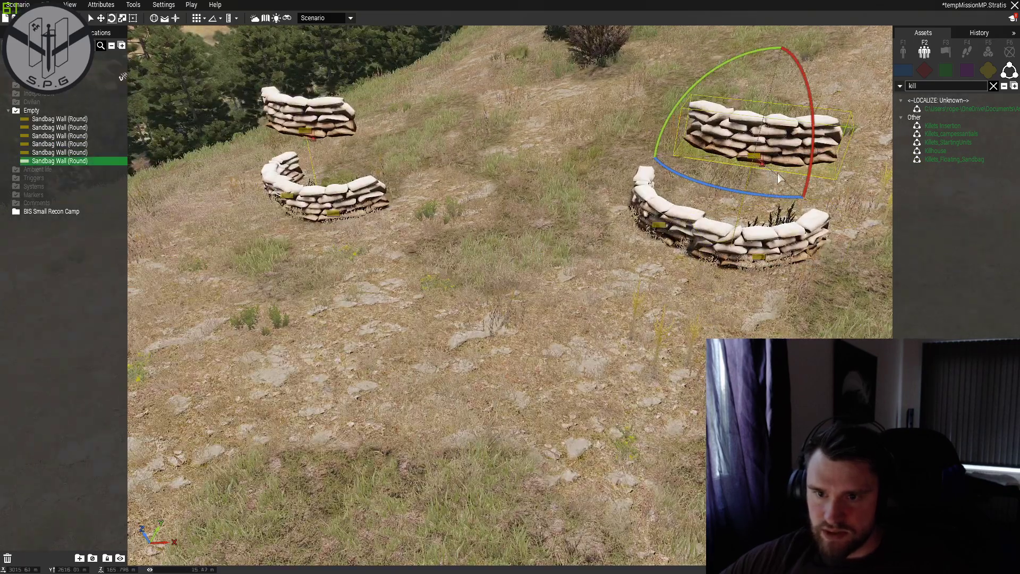
pyautogui.click(774, 175)
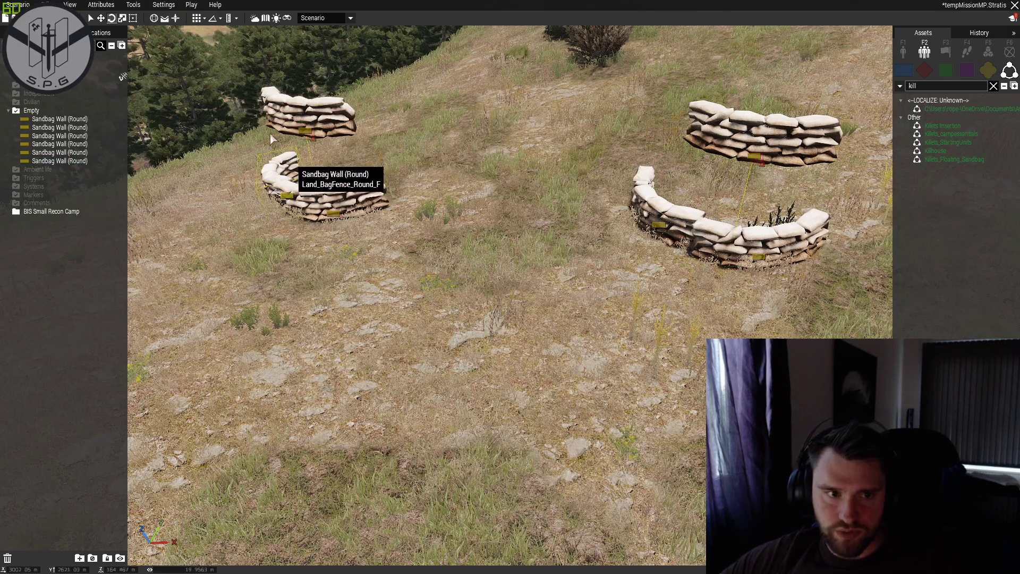
# Delete both sets of round sandbag walls from the hillside, the originals and the placed copy.
pyautogui.moveTo(467, 285); pyautogui.dragTo(491, 318)
pyautogui.press('Delete')
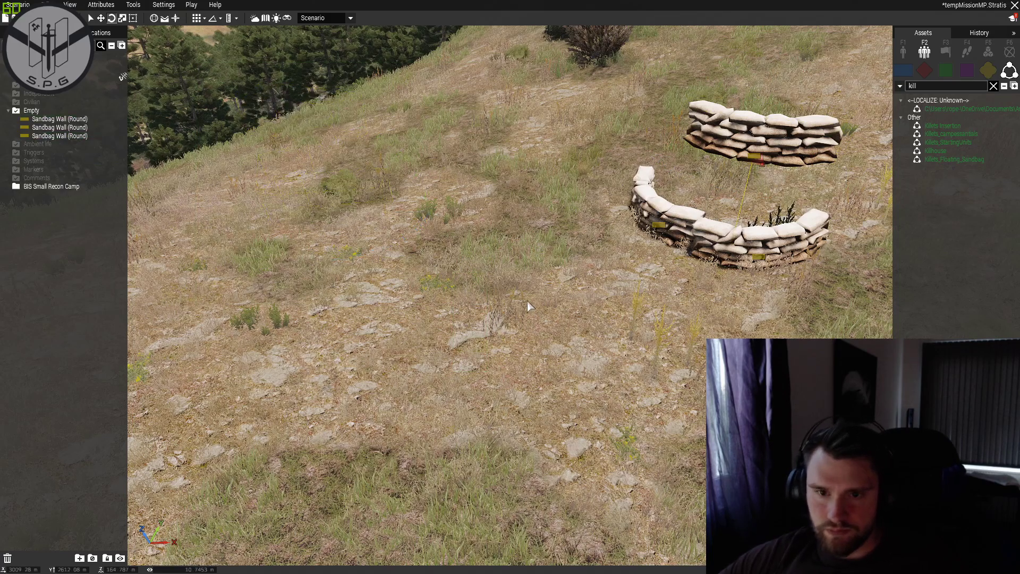
pyautogui.scroll(-3, 531, 213)
pyautogui.moveTo(491, 112); pyautogui.dragTo(671, 287)
pyautogui.press('Delete')
# Place the Killets_StartingUnits composition on the dirt road uphill from the lone soldier.
pyautogui.moveTo(750, 333); pyautogui.dragTo(730, 294, button='right')
pyautogui.press('w')
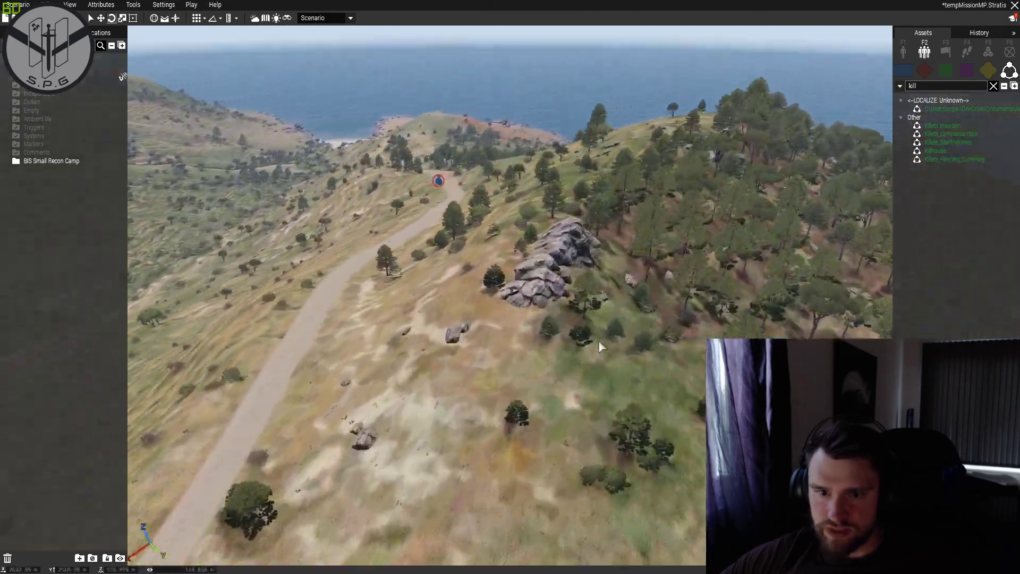
pyautogui.moveTo(598, 341)
pyautogui.mouseDown(button='right')
pyautogui.moveTo(536, 348)
pyautogui.moveTo(572, 356)
pyautogui.moveTo(580, 345)
pyautogui.mouseUp(button='right')
pyautogui.press('w')
pyautogui.press('w')
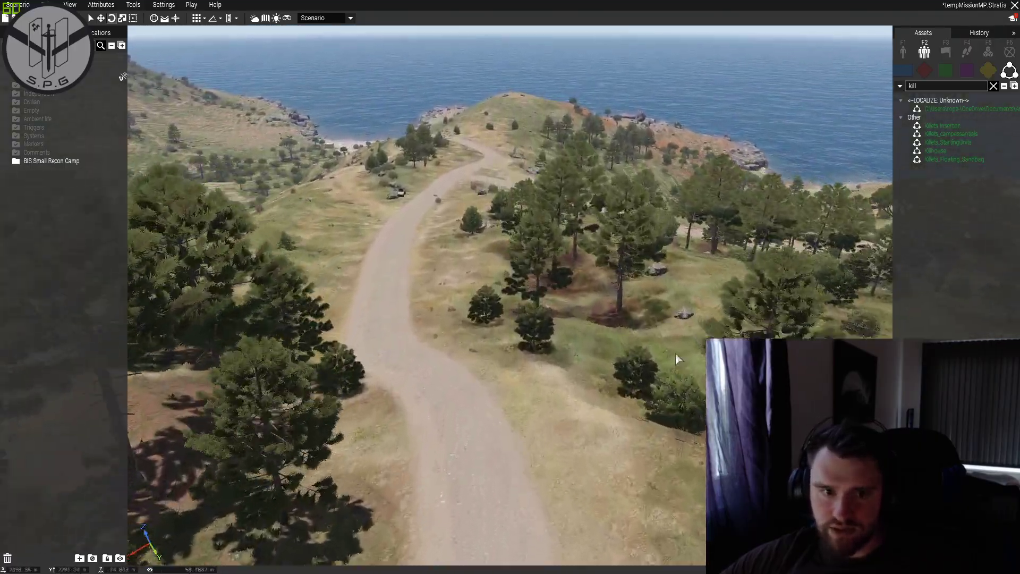
pyautogui.moveTo(675, 354)
pyautogui.mouseDown(button='right')
pyautogui.moveTo(401, 369)
pyautogui.moveTo(627, 387)
pyautogui.mouseUp(button='right')
pyautogui.press('w')
pyautogui.press('s')
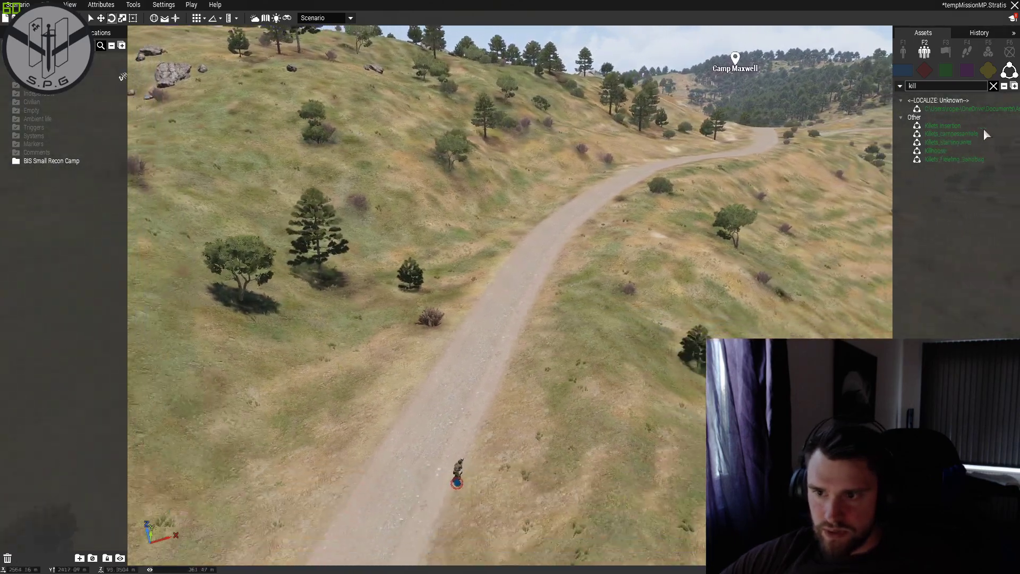
pyautogui.click(970, 143)
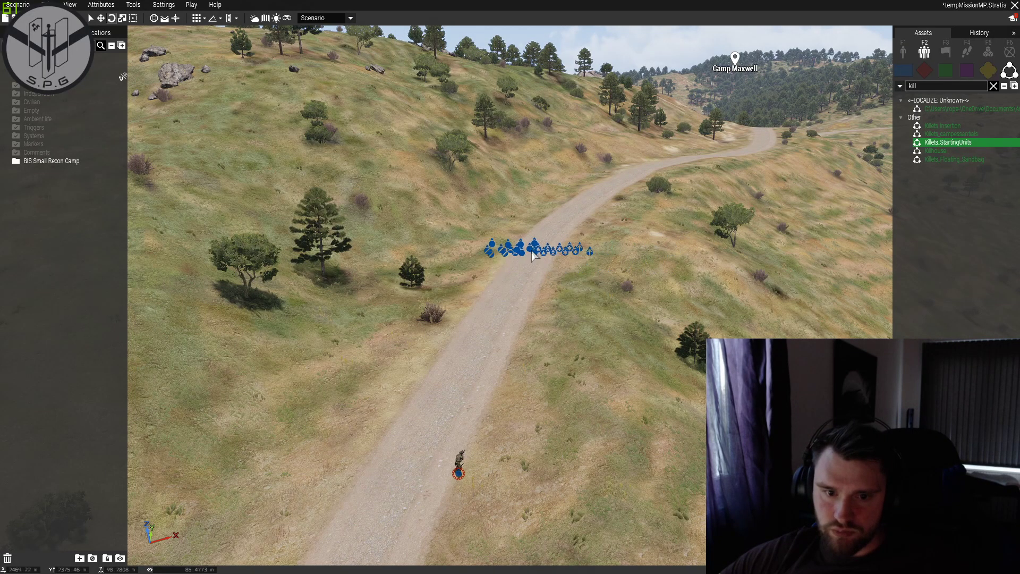
pyautogui.click(538, 282)
# Select all the soldiers and squads of the placed starting-units composition.
pyautogui.scroll(3, 493, 275)
pyautogui.scroll(5, 510, 319)
pyautogui.moveTo(531, 364); pyautogui.dragTo(500, 254, button='right')
pyautogui.press('w')
pyautogui.click(488, 404)
pyautogui.press('w')
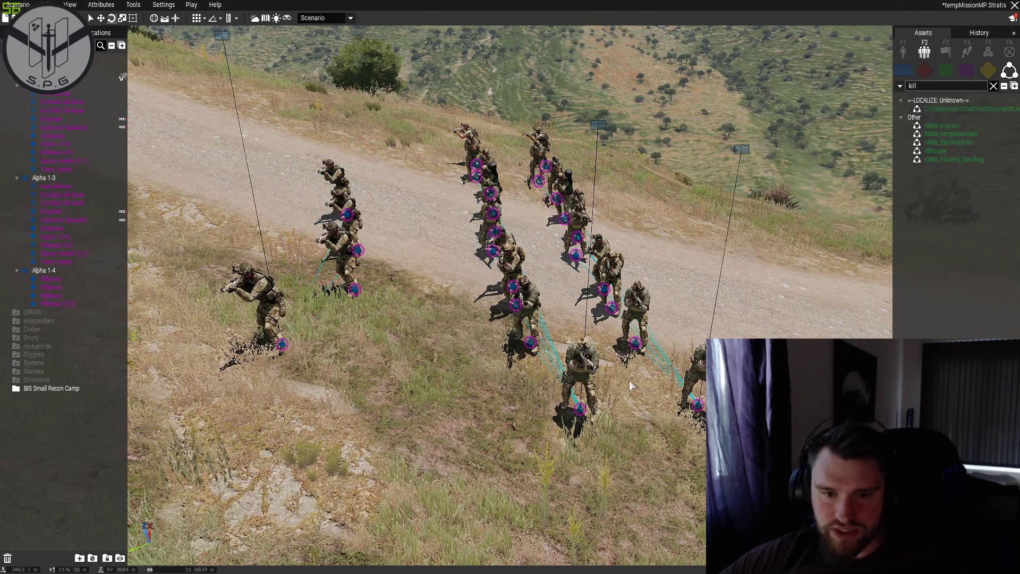
pyautogui.moveTo(640, 388); pyautogui.dragTo(587, 375, button='right')
pyautogui.scroll(-3, 588, 376)
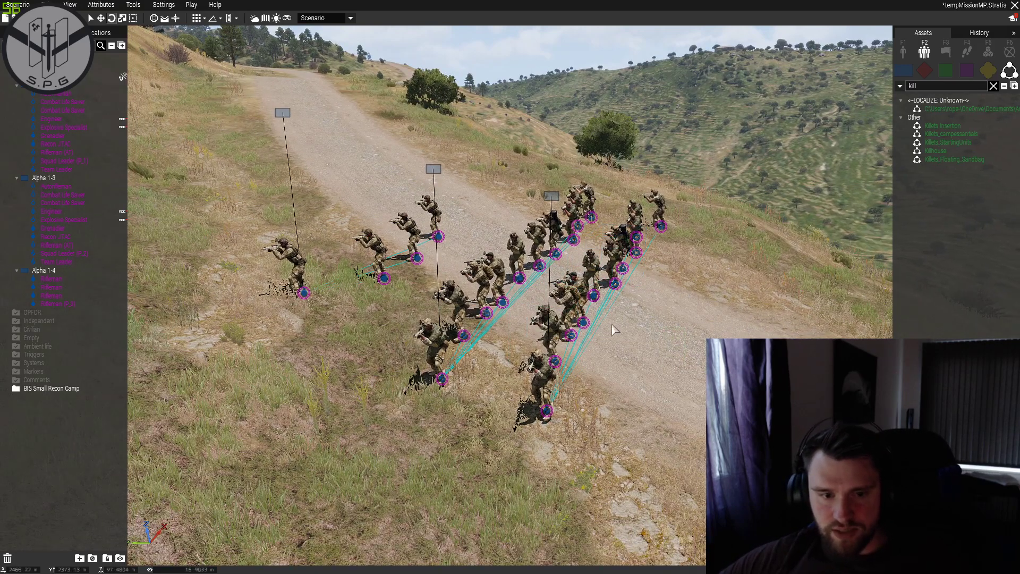
pyautogui.press('a')
pyautogui.moveTo(319, 77); pyautogui.dragTo(750, 327)
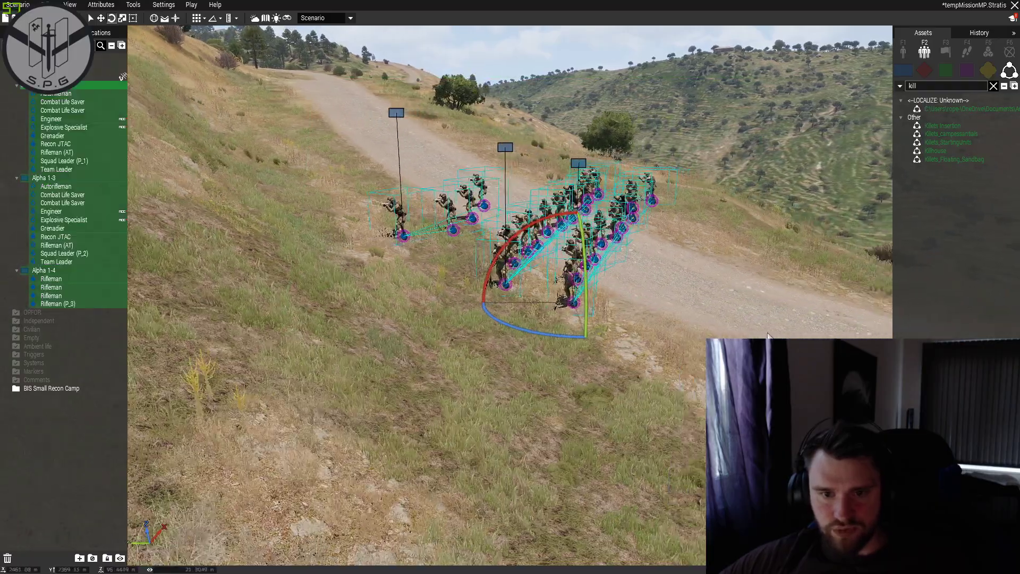
# Open the selected soldiers' loadout for editing in the BI Virtual Arsenal through the Recon JTAC.
pyautogui.scroll(3, 665, 350)
pyautogui.moveTo(665, 351); pyautogui.dragTo(619, 337, button='right')
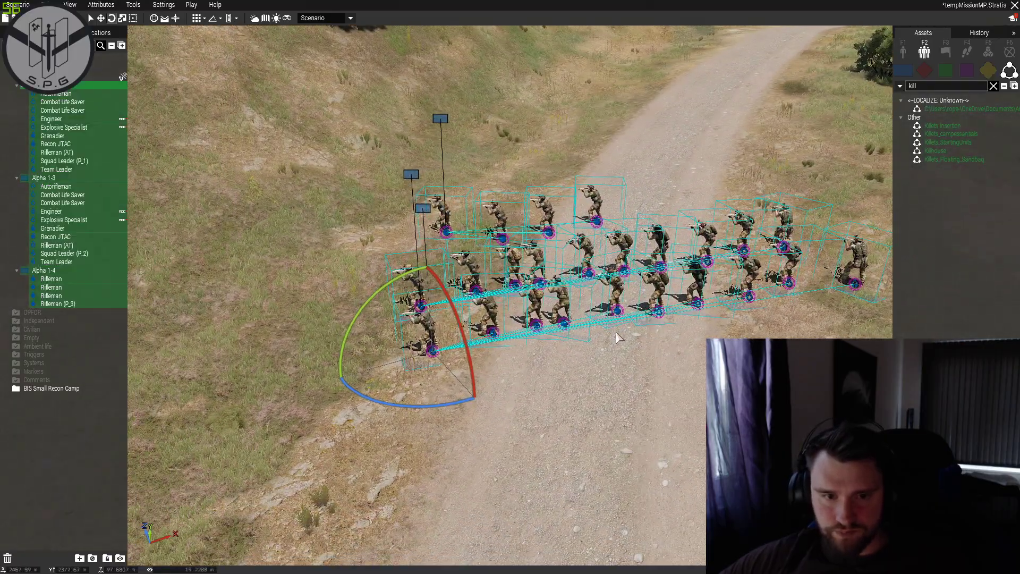
pyautogui.press('d')
pyautogui.scroll(3, 520, 319)
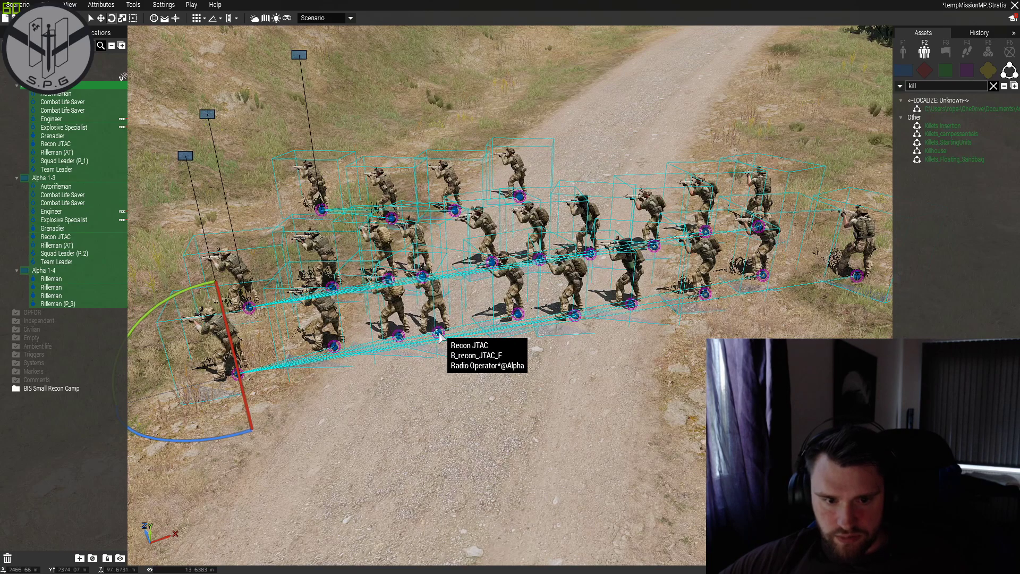
pyautogui.rightClick(441, 336)
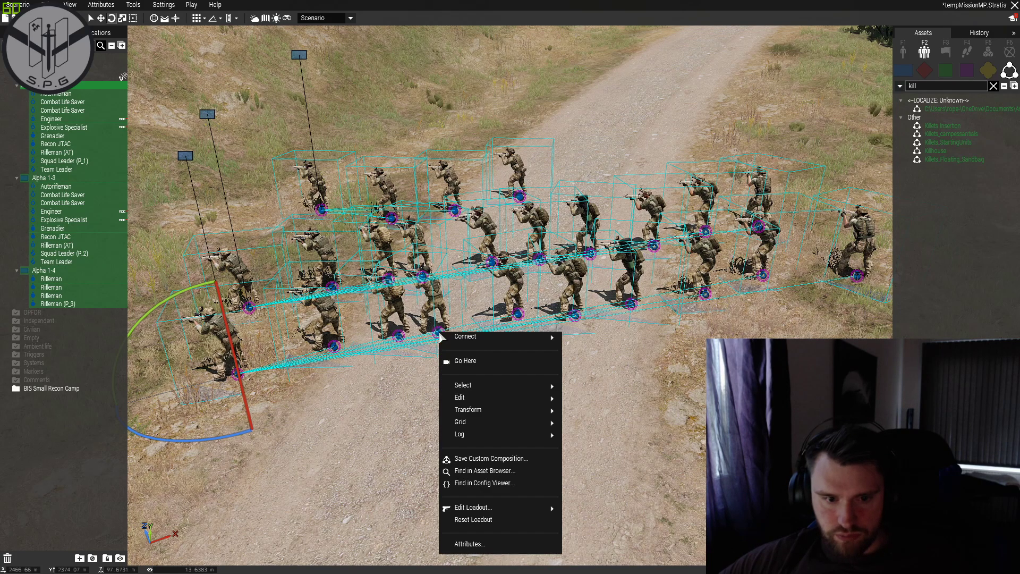
pyautogui.click(318, 453)
pyautogui.rightClick(435, 335)
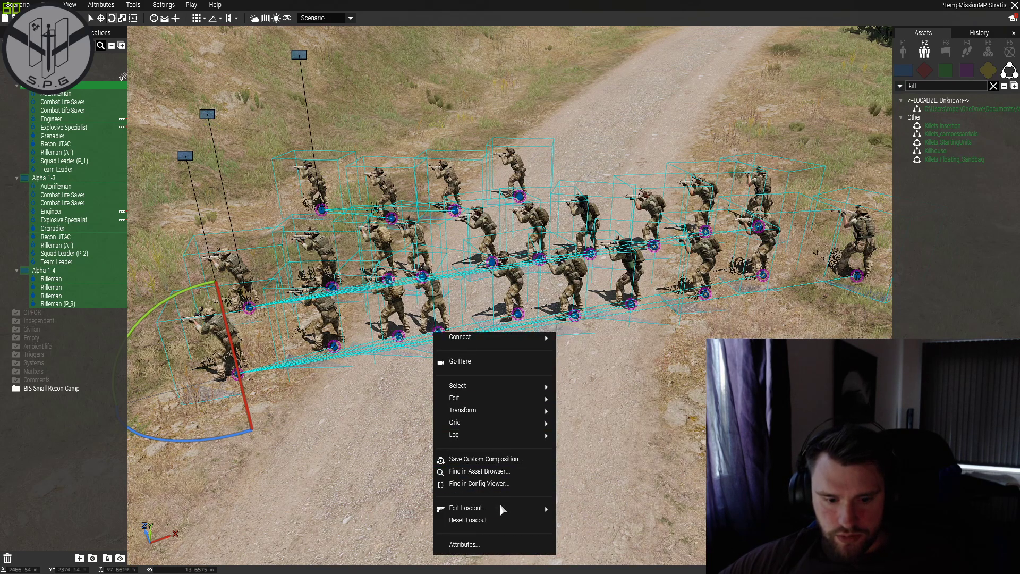
pyautogui.moveTo(503, 510)
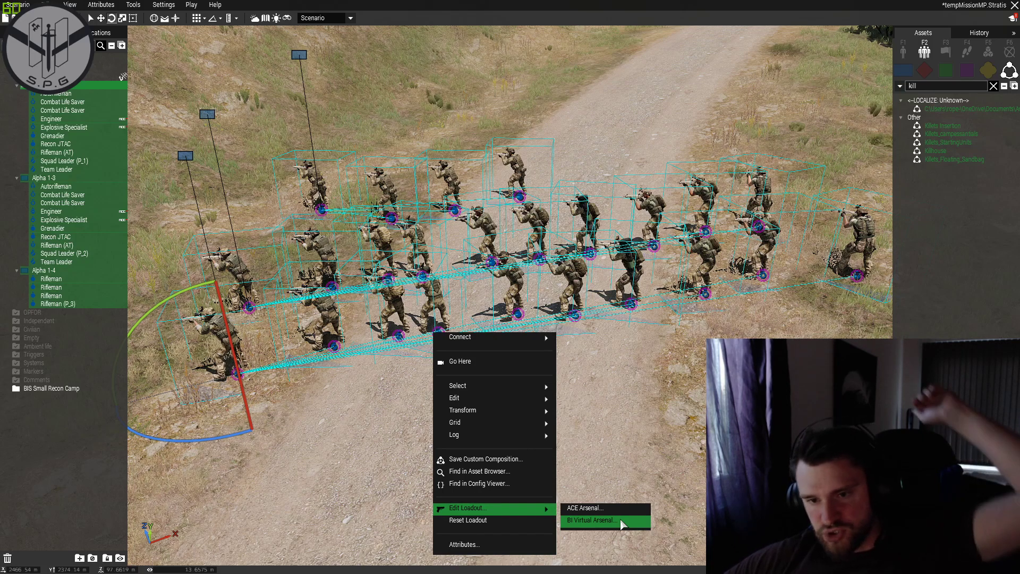
pyautogui.click(621, 521)
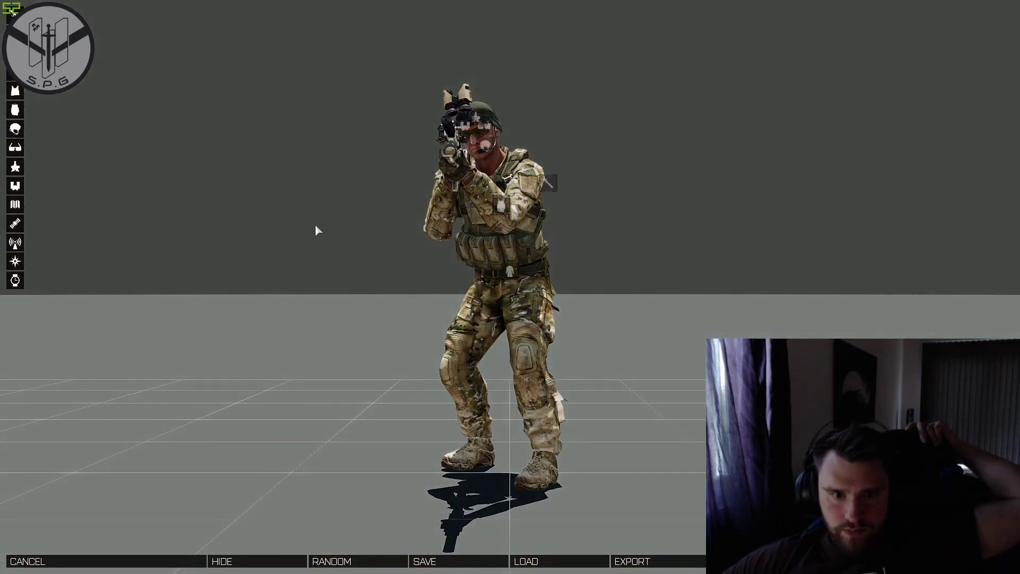
# Change the uniform to Combat Fatigues (Woodland) and apply the loadout to all selected soldiers.
pyautogui.moveTo(319, 227); pyautogui.dragTo(621, 312)
pyautogui.scroll(2, 621, 305)
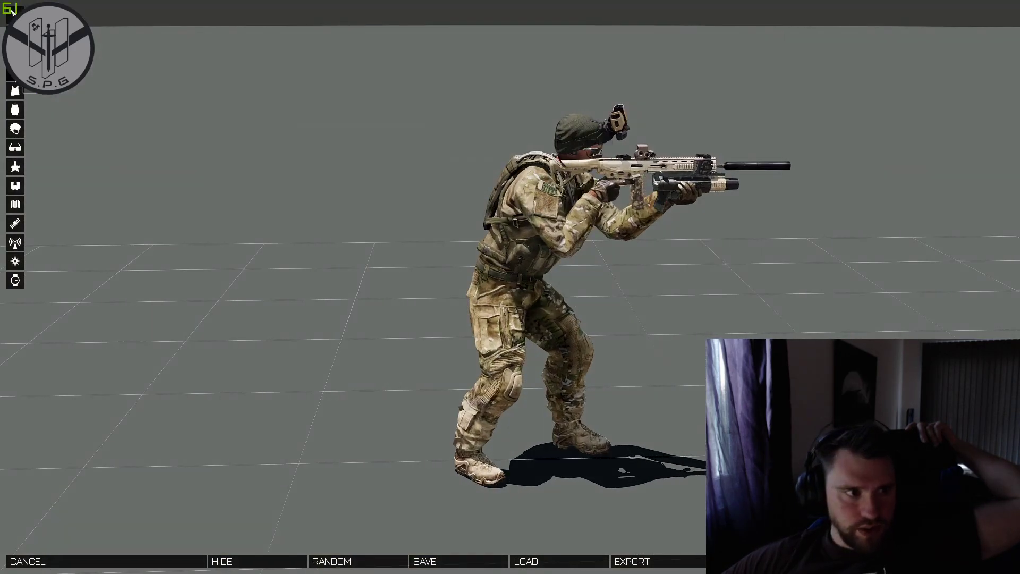
pyautogui.click(15, 89)
pyautogui.scroll(-3, 115, 363)
pyautogui.scroll(-5, 113, 361)
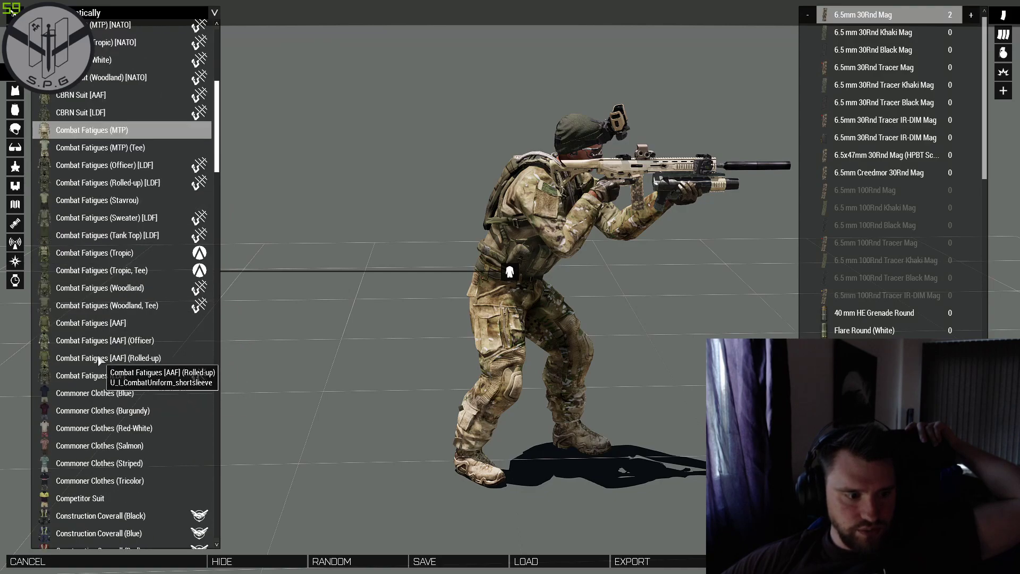
pyautogui.click(83, 290)
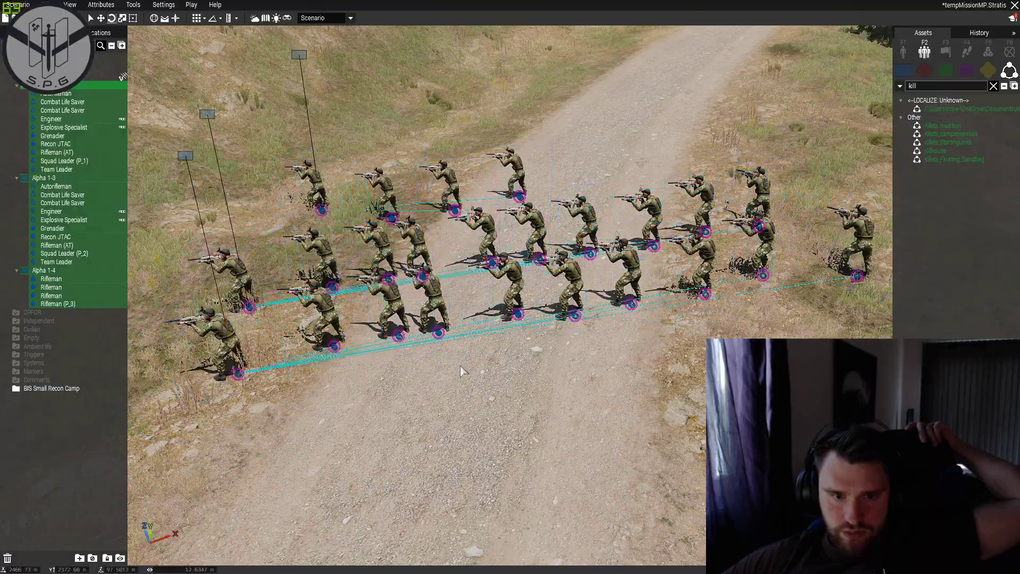
# Inspect the re-equipped squads up close and delete all of them from the road.
pyautogui.scroll(5, 477, 337)
pyautogui.moveTo(476, 334); pyautogui.dragTo(591, 411, button='right')
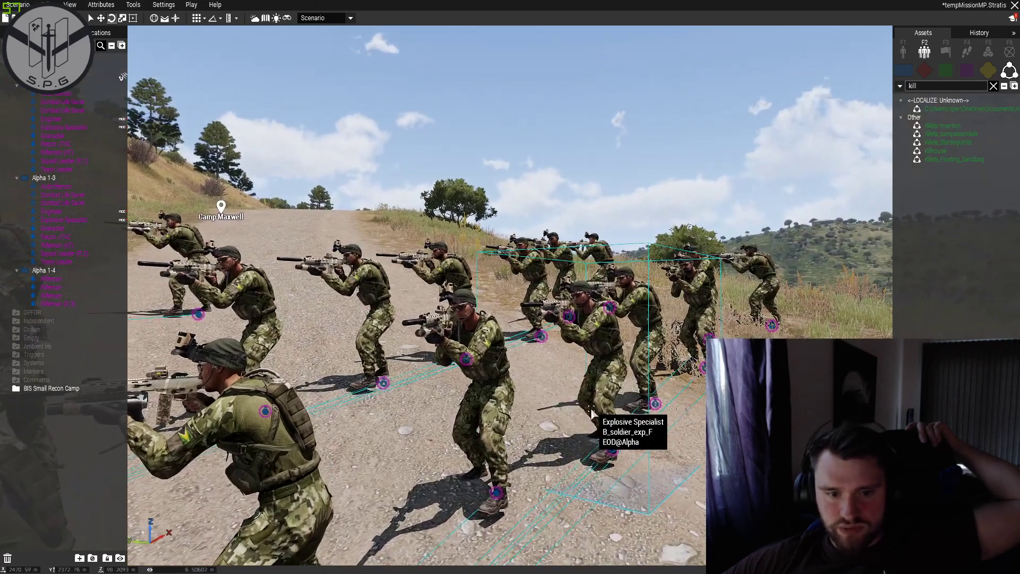
pyautogui.scroll(-5, 592, 411)
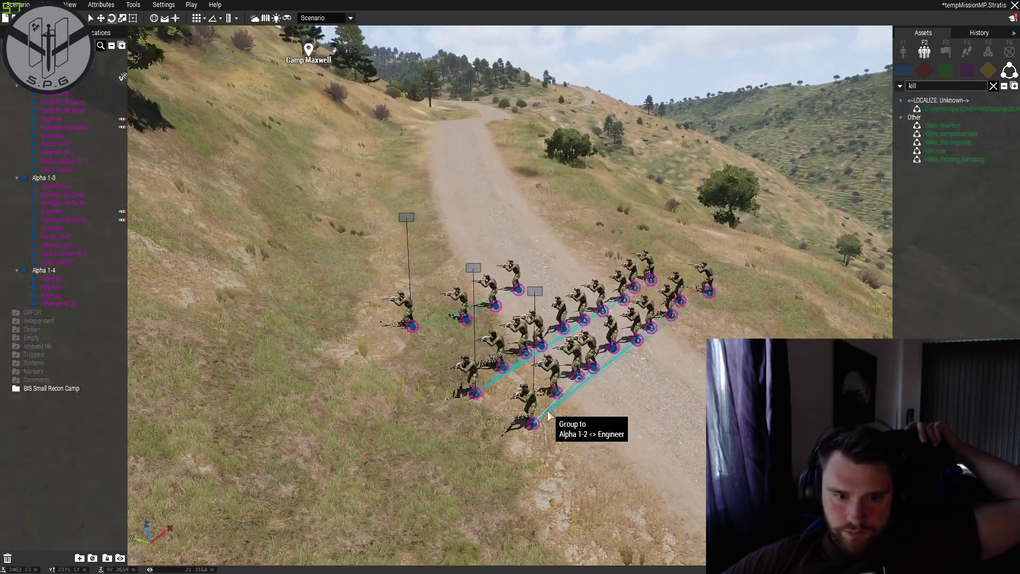
pyautogui.scroll(5, 549, 417)
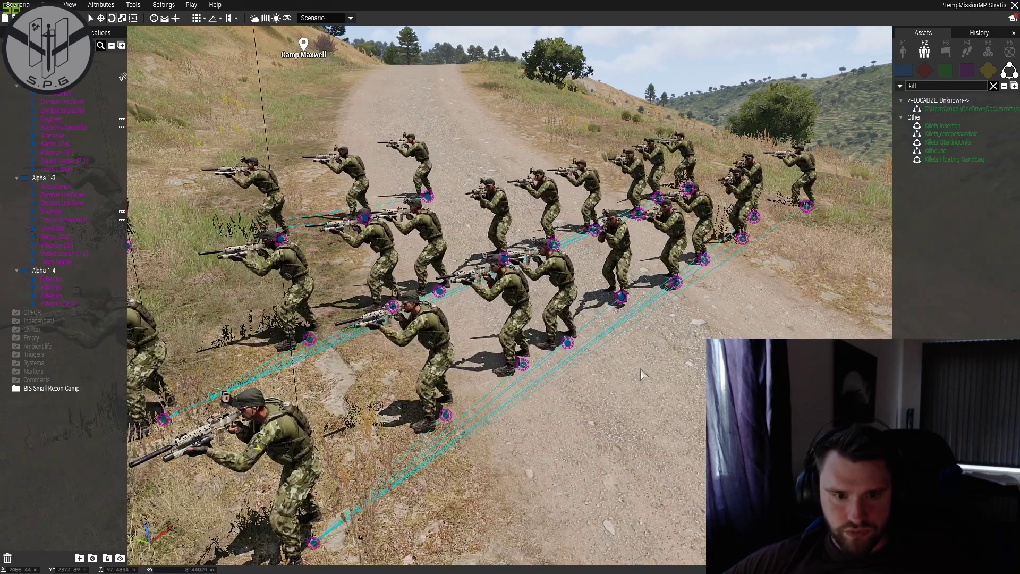
pyautogui.press('Delete')
pyautogui.scroll(-10, 640, 370)
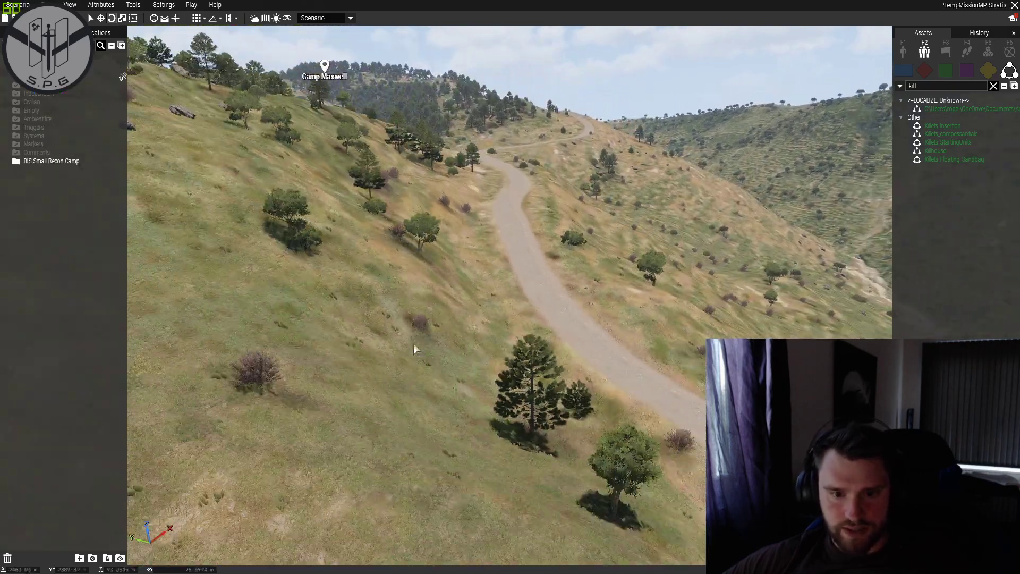
# Remove the lone soldier from its spot on the dirt road and place it again elsewhere along the road.
pyautogui.moveTo(414, 343); pyautogui.dragTo(574, 374, button='right')
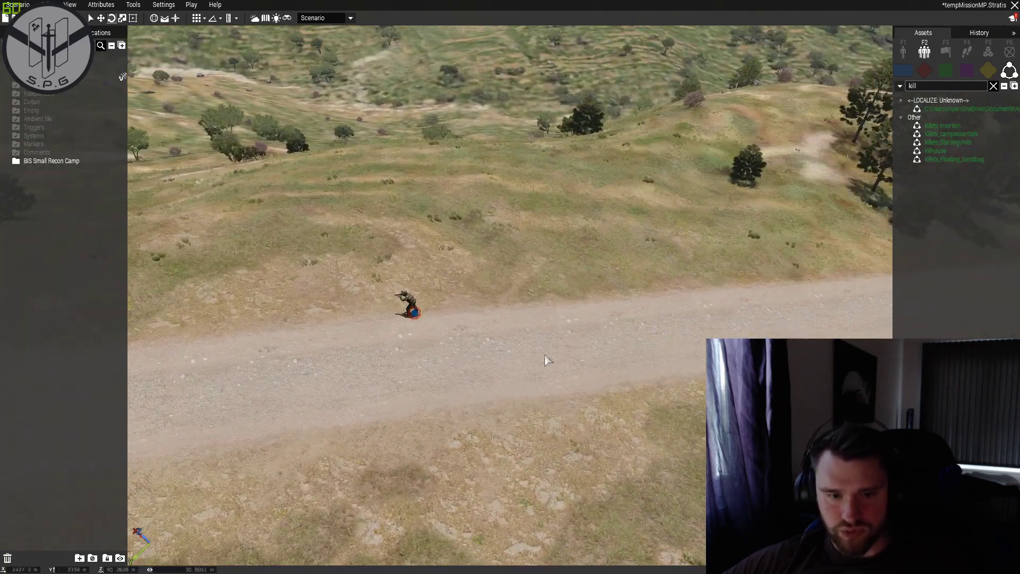
pyautogui.click(406, 304)
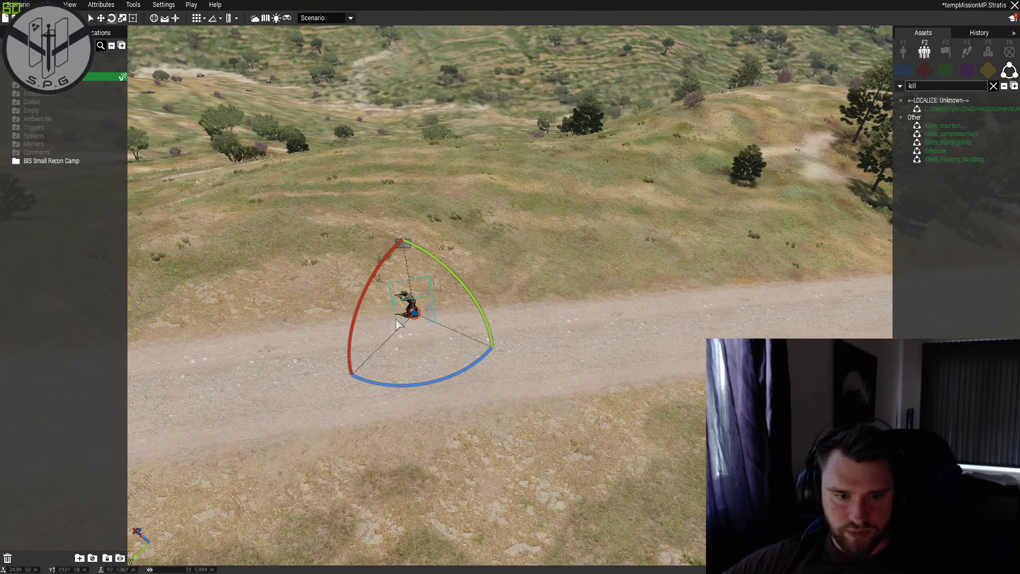
pyautogui.scroll(8, 395, 324)
pyautogui.moveTo(374, 362); pyautogui.dragTo(438, 355, button='right')
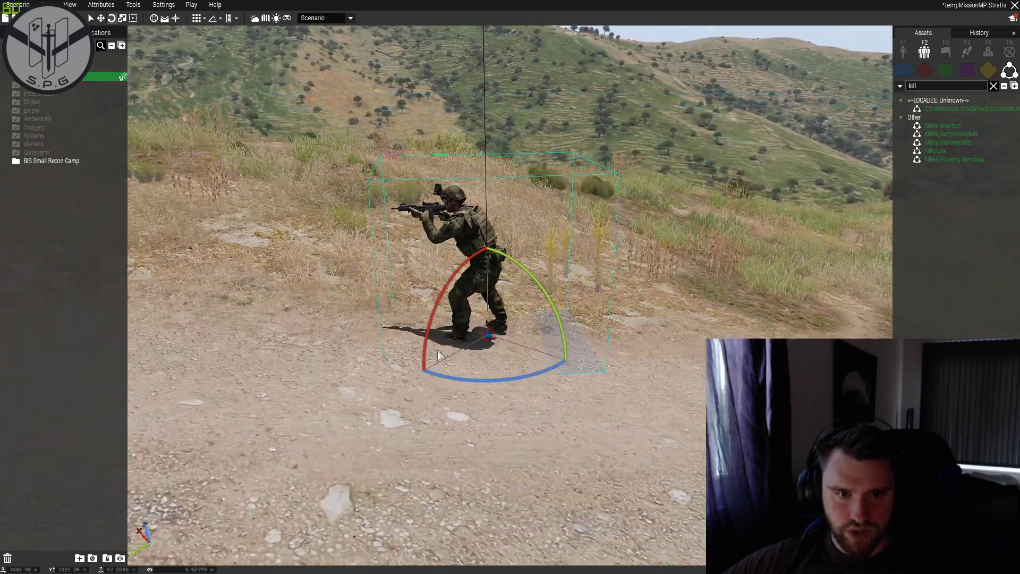
pyautogui.press('Delete')
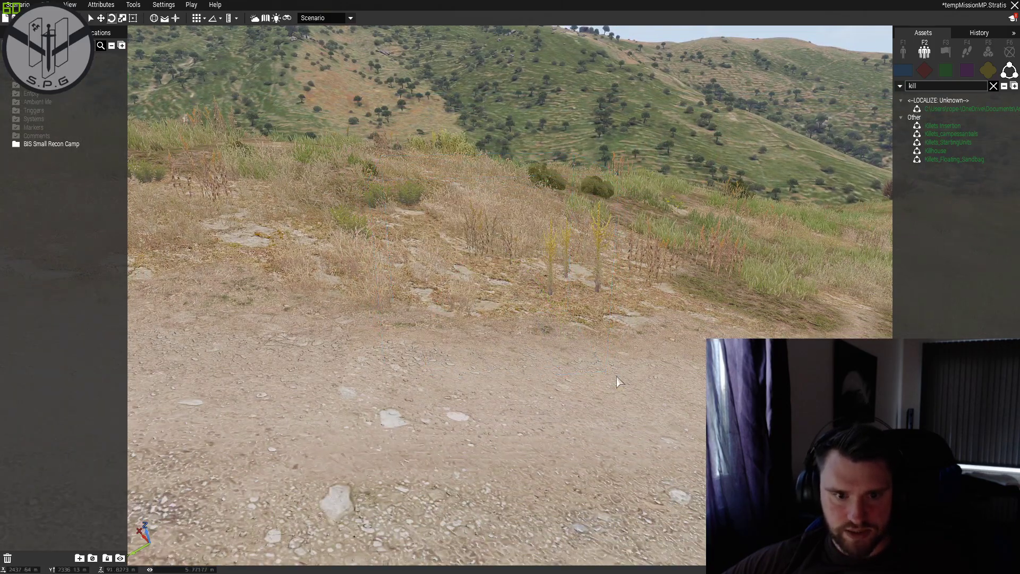
pyautogui.scroll(-5, 609, 358)
pyautogui.moveTo(605, 344); pyautogui.dragTo(493, 340, button='right')
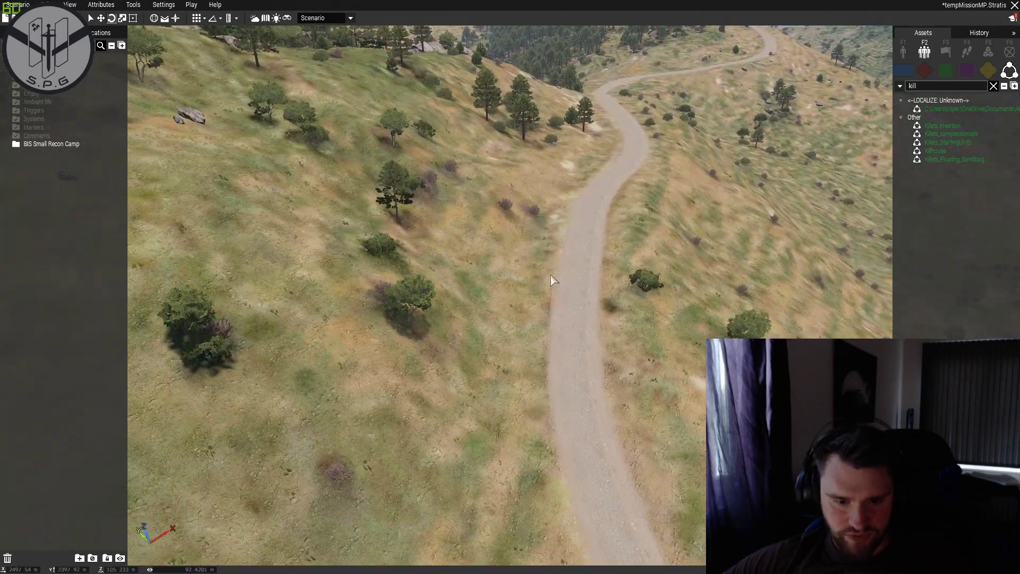
pyautogui.click(607, 192)
pyautogui.scroll(6, 474, 311)
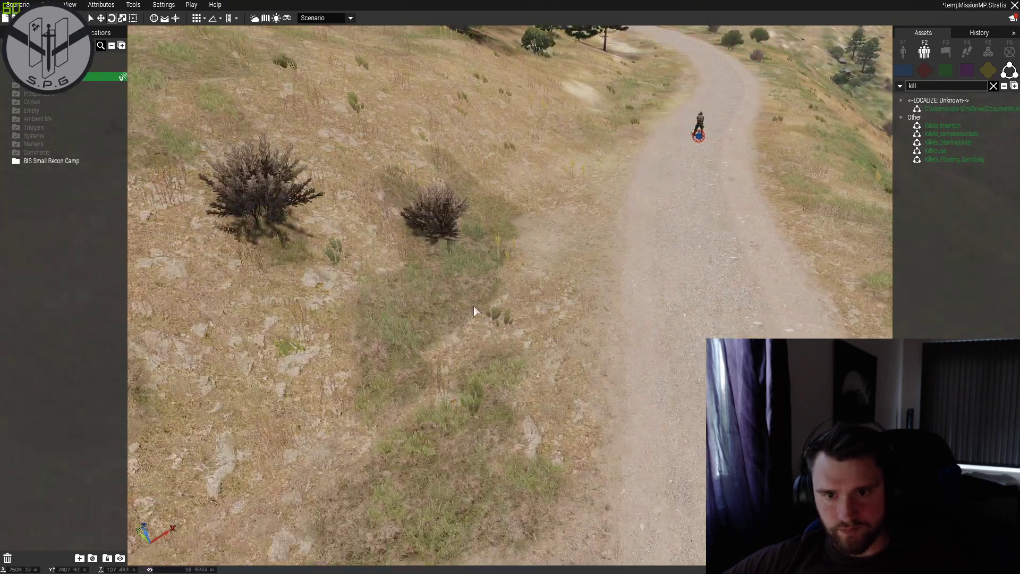
# Duplicate the soldier and place the copy a few metres away on the same road.
pyautogui.moveTo(474, 307); pyautogui.dragTo(558, 308, button='right')
pyautogui.press('w')
pyautogui.press('a')
pyautogui.click(424, 277)
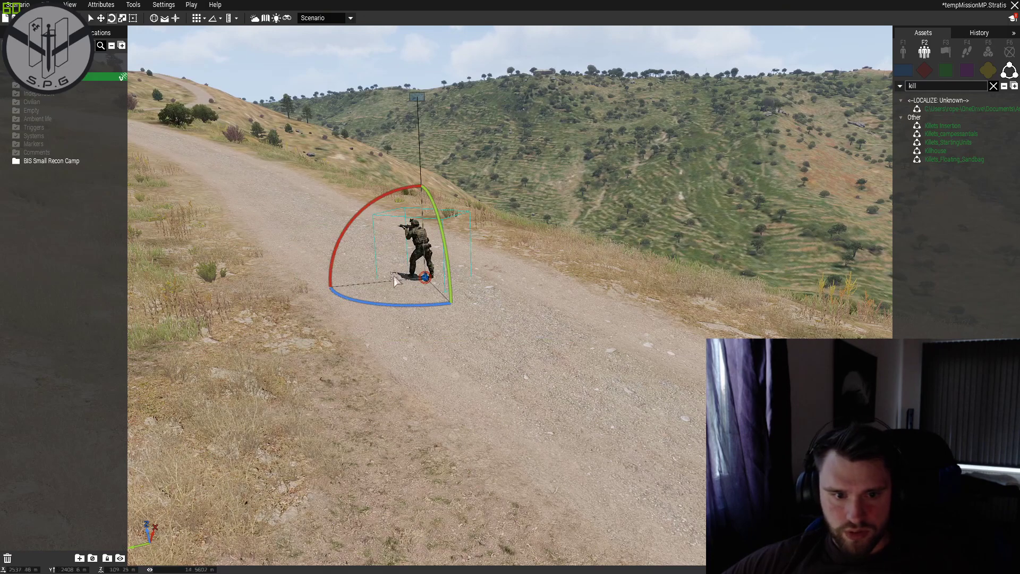
pyautogui.hotkey('ctrl', 'c')
pyautogui.hotkey('ctrl', 'v')
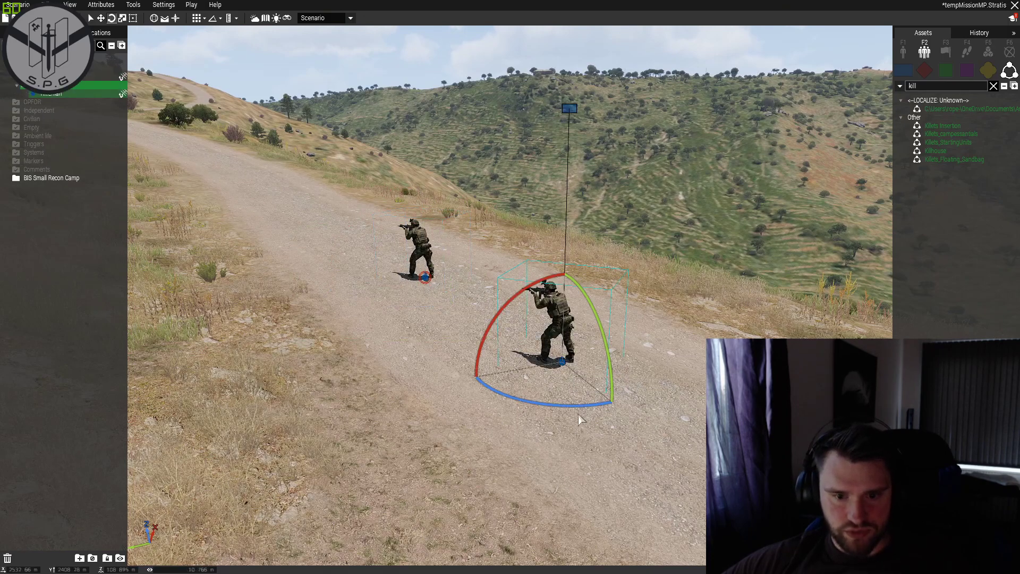
pyautogui.scroll(3, 567, 378)
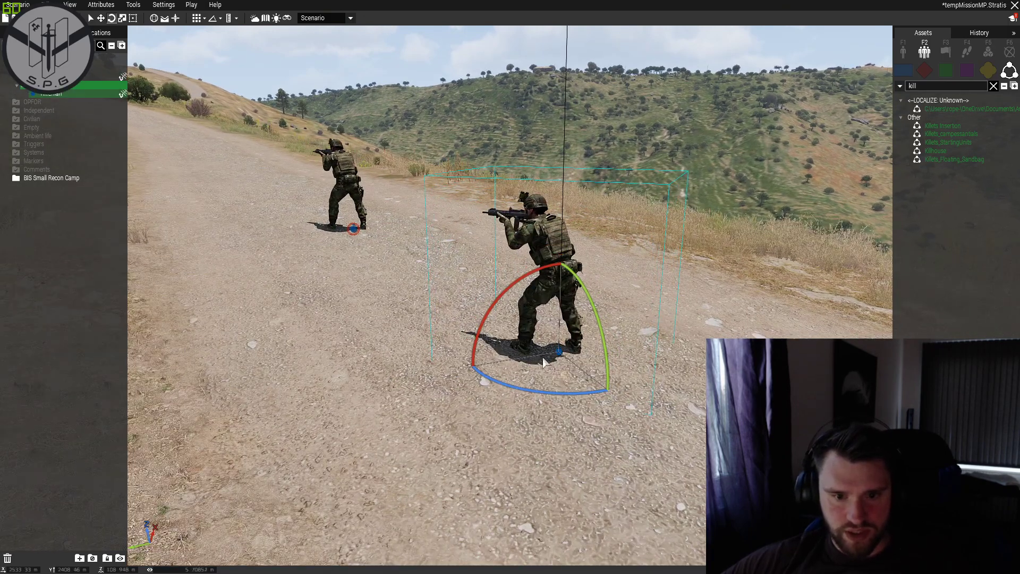
# Make the duplicated soldier a playable unit in its attributes.
pyautogui.doubleClick(558, 352)
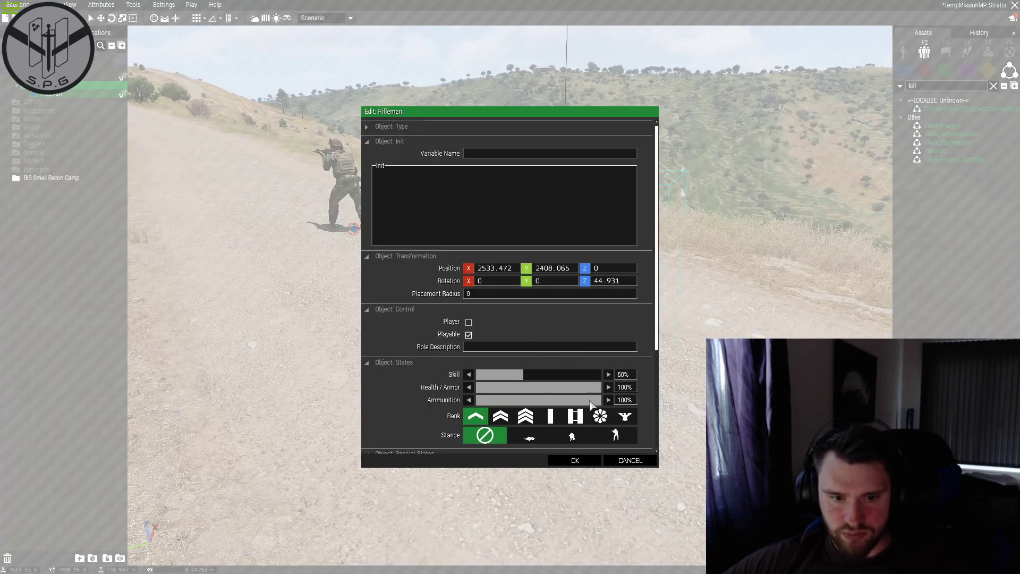
pyautogui.click(587, 460)
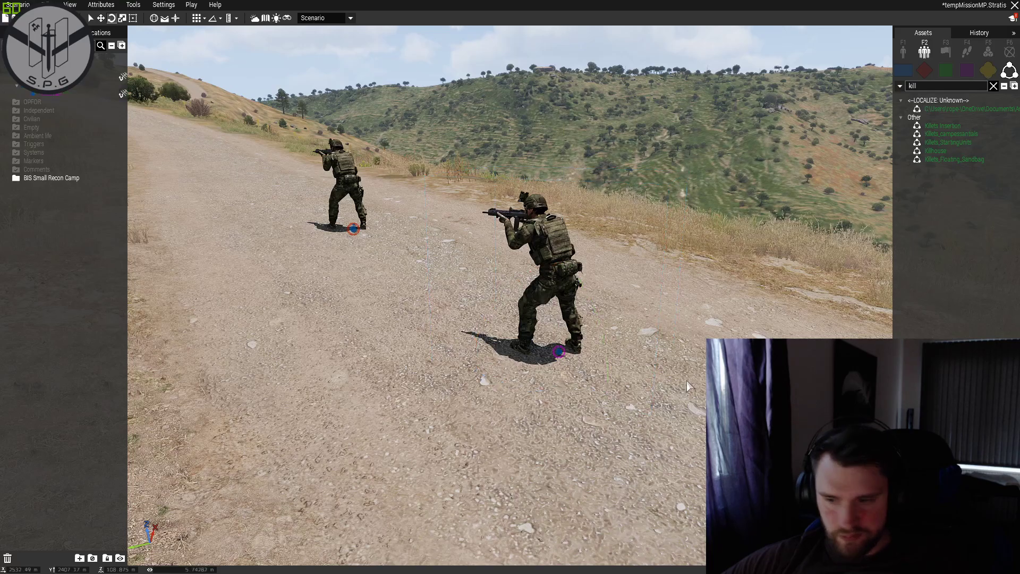
# Bring the duplicated soldier close beside the first one and turn both to face the same way across the road.
pyautogui.scroll(4, 494, 351)
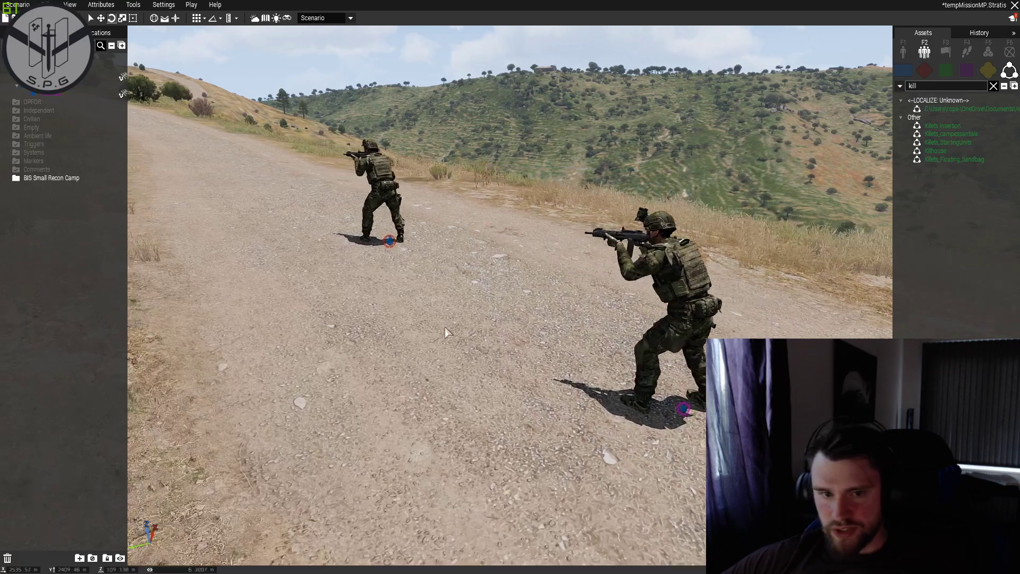
pyautogui.scroll(-3, 494, 346)
pyautogui.moveTo(589, 330); pyautogui.dragTo(327, 309)
pyautogui.scroll(4, 305, 305)
pyautogui.click(467, 359)
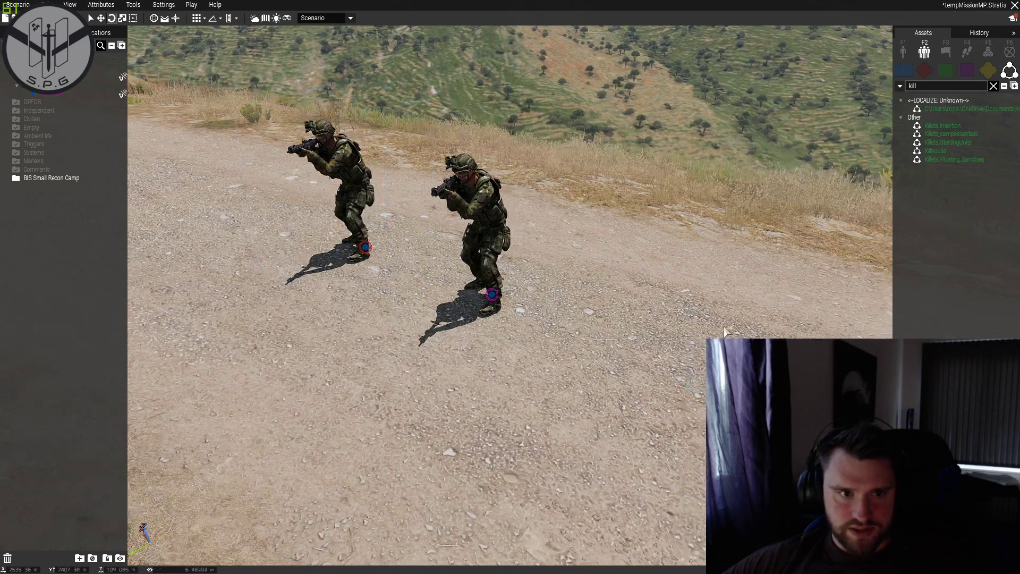
pyautogui.moveTo(731, 334); pyautogui.dragTo(602, 327, button='right')
pyautogui.scroll(2, 605, 331)
pyautogui.moveTo(473, 358); pyautogui.dragTo(591, 314)
pyautogui.click(385, 358)
pyautogui.moveTo(385, 359); pyautogui.dragTo(448, 302, button='right')
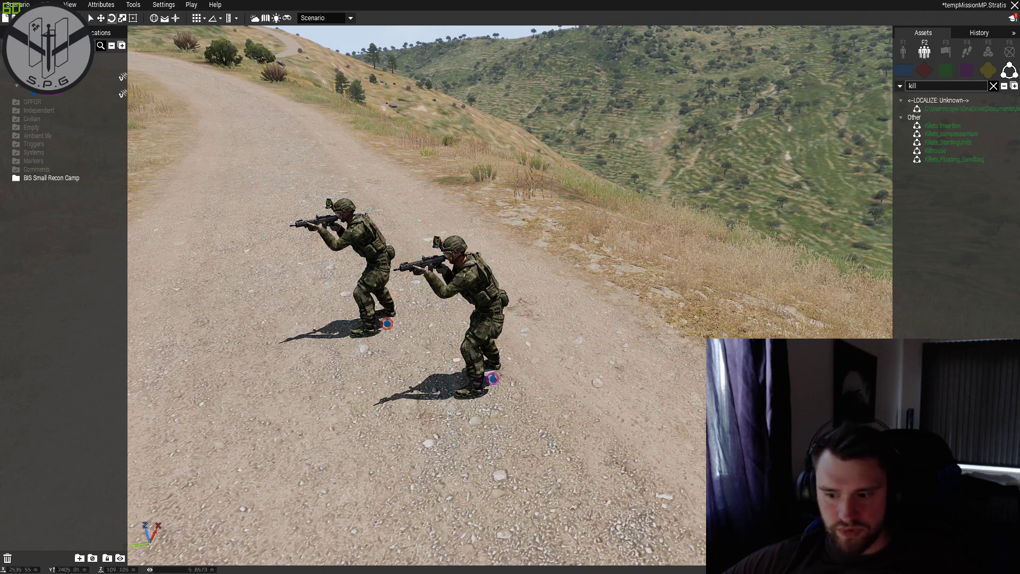
pyautogui.hotkey('ctrl', 'p')
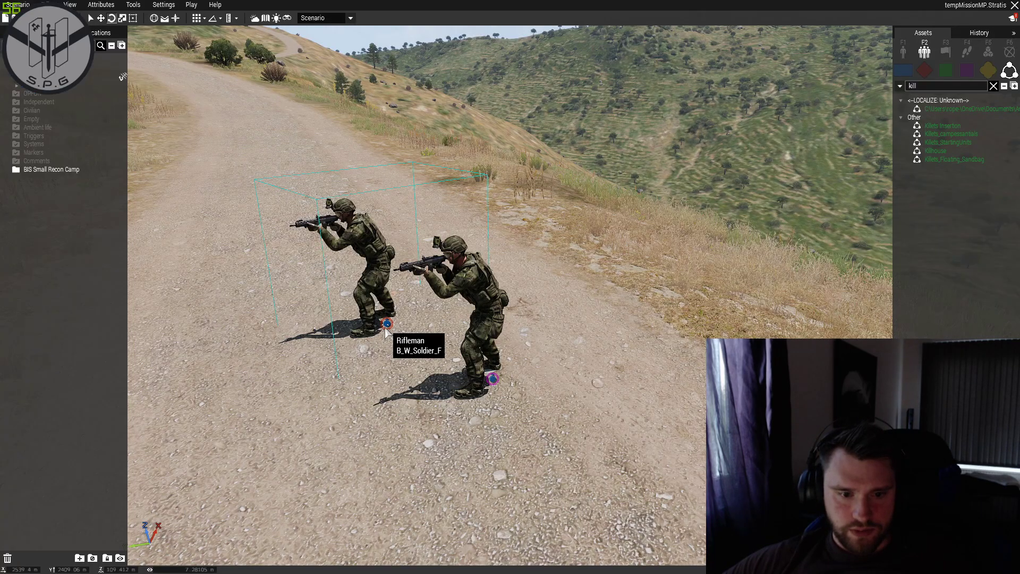
pyautogui.doubleClick(386, 326)
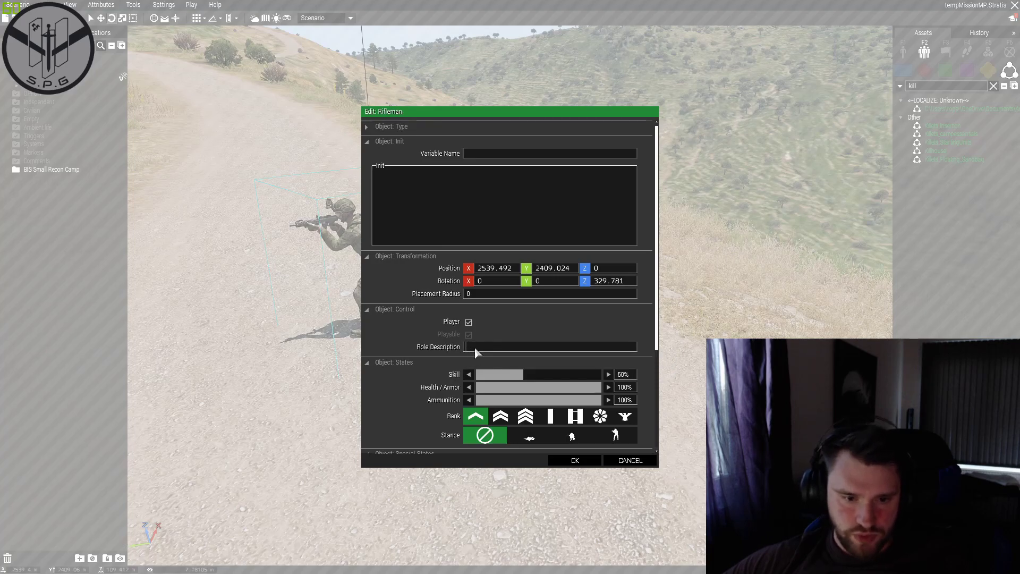
pyautogui.write('Killet@Gamemasters')
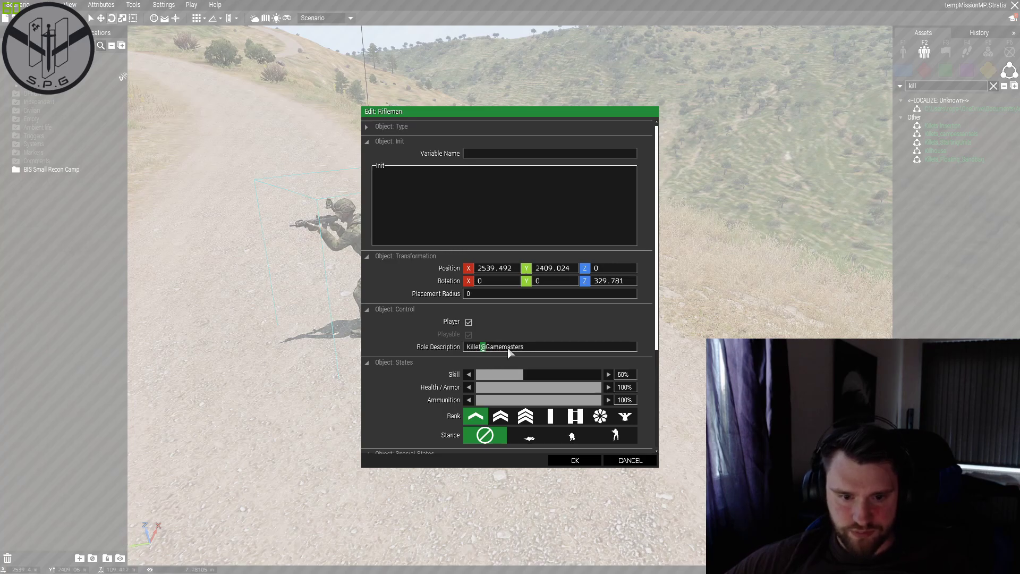
pyautogui.moveTo(467, 347); pyautogui.dragTo(483, 347)
pyautogui.click(484, 347)
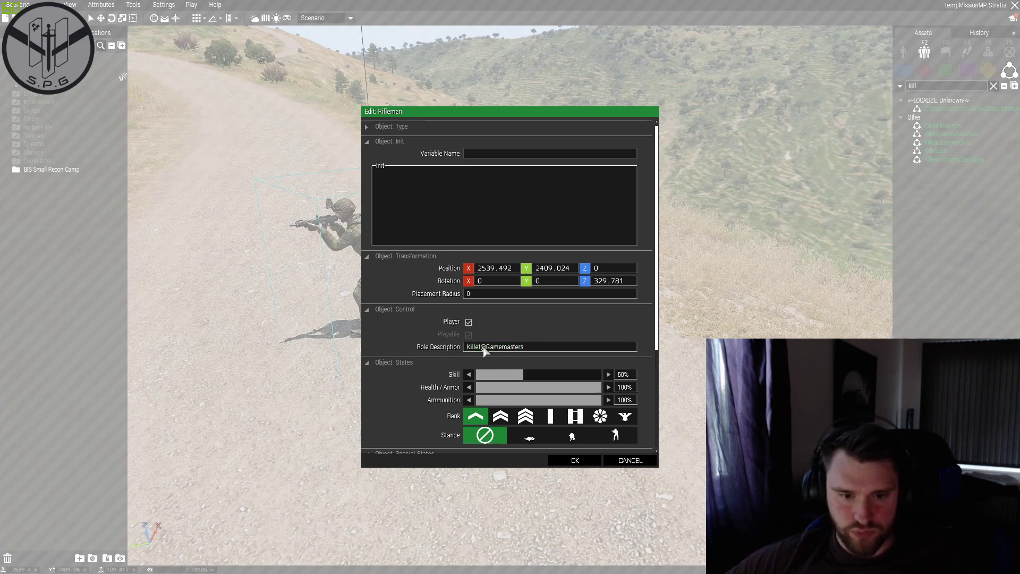
pyautogui.click(539, 343)
pyautogui.click(575, 460)
# Move the duplicated soldier slightly further from the player soldier and set its role description to "Grunt@Grunts".
pyautogui.click(414, 387)
pyautogui.moveTo(491, 378); pyautogui.dragTo(562, 435)
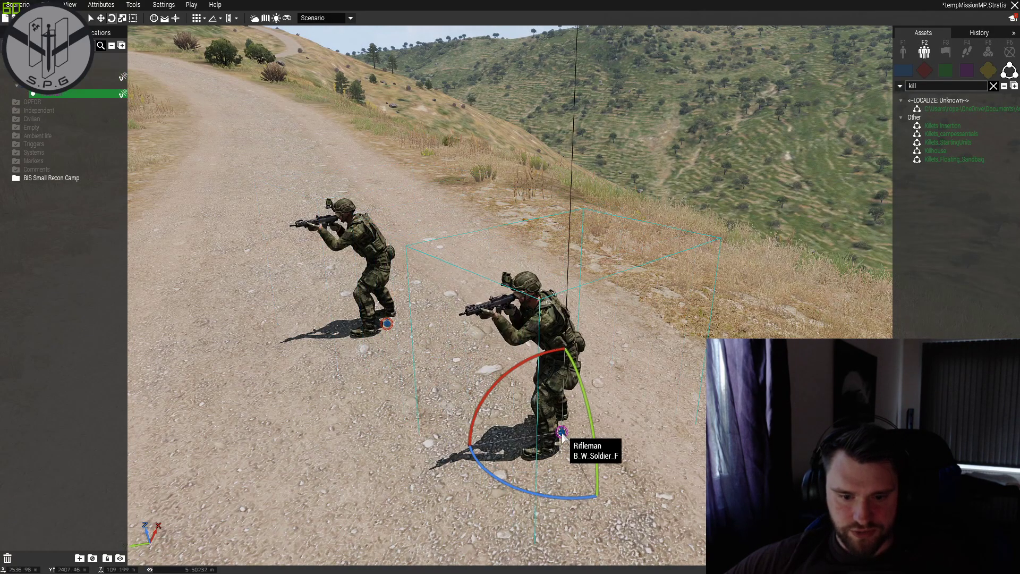
pyautogui.doubleClick(562, 434)
pyautogui.click(474, 346)
pyautogui.write('Grunt@')
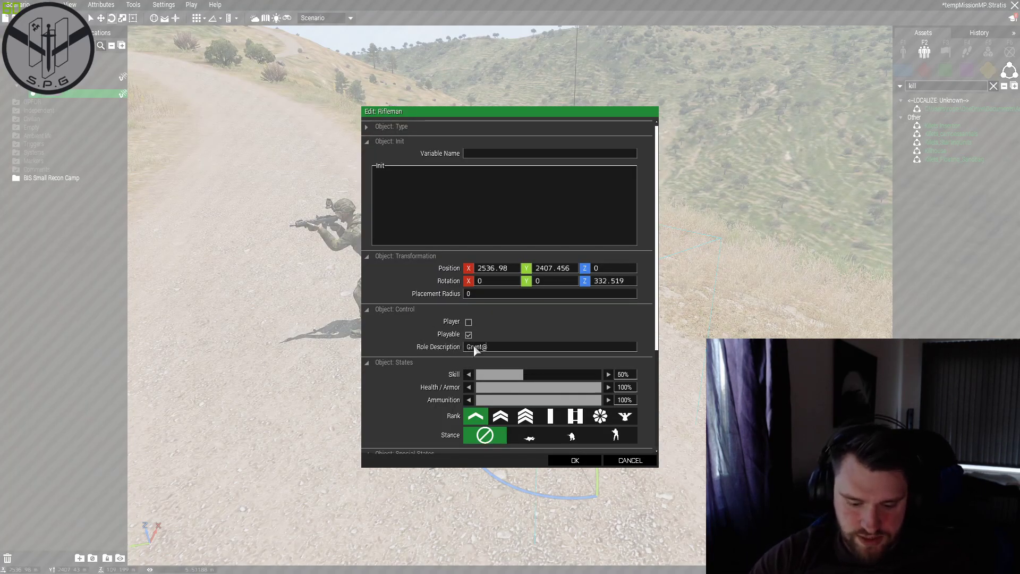
pyautogui.write('Grunts')
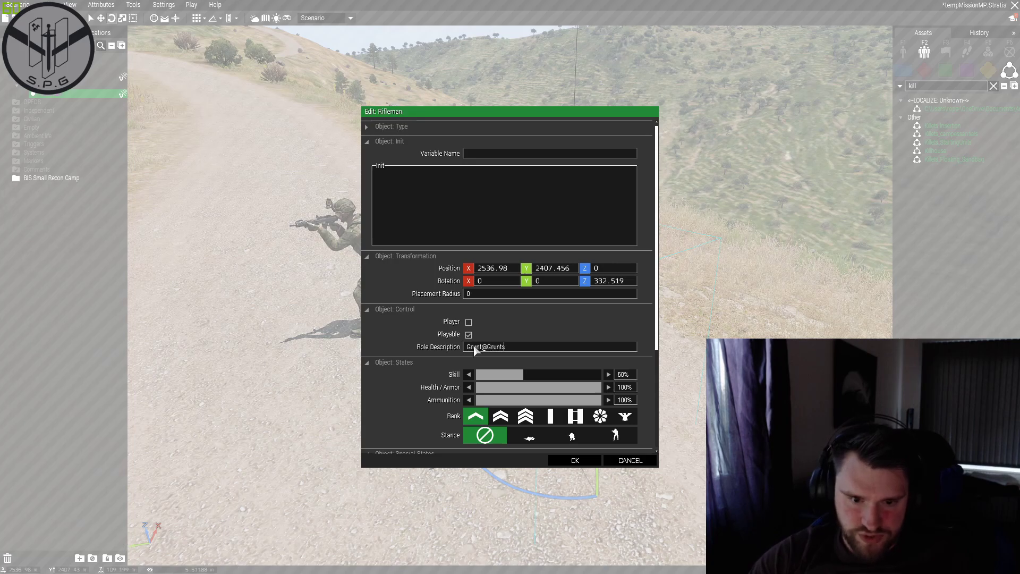
pyautogui.press('Return')
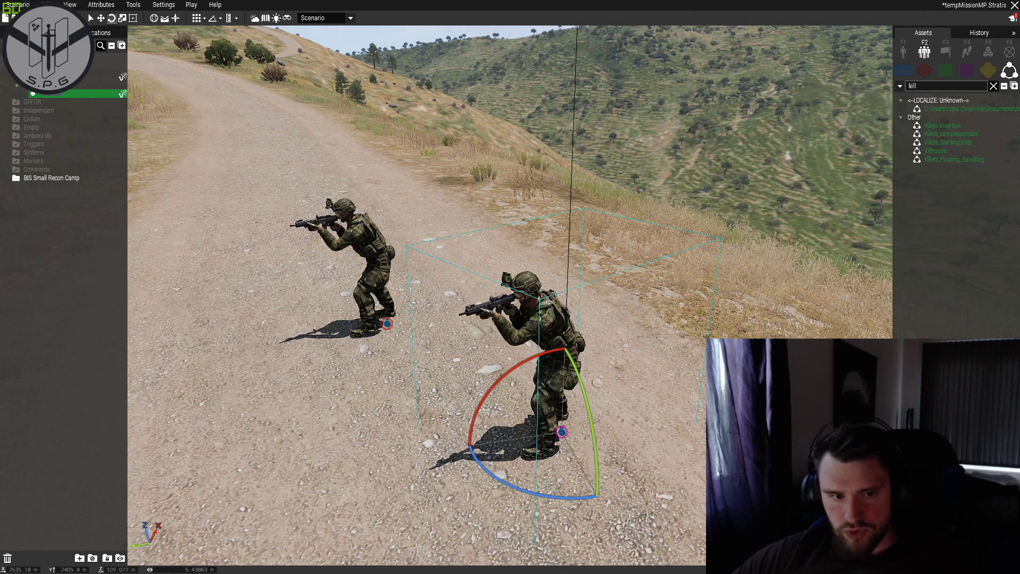
# Preview the role groups in the multiplayer lobby, and cut the Gamemasters soldier and paste it back on the road near the Grunt.
pyautogui.hotkey('ctrl', 'p')
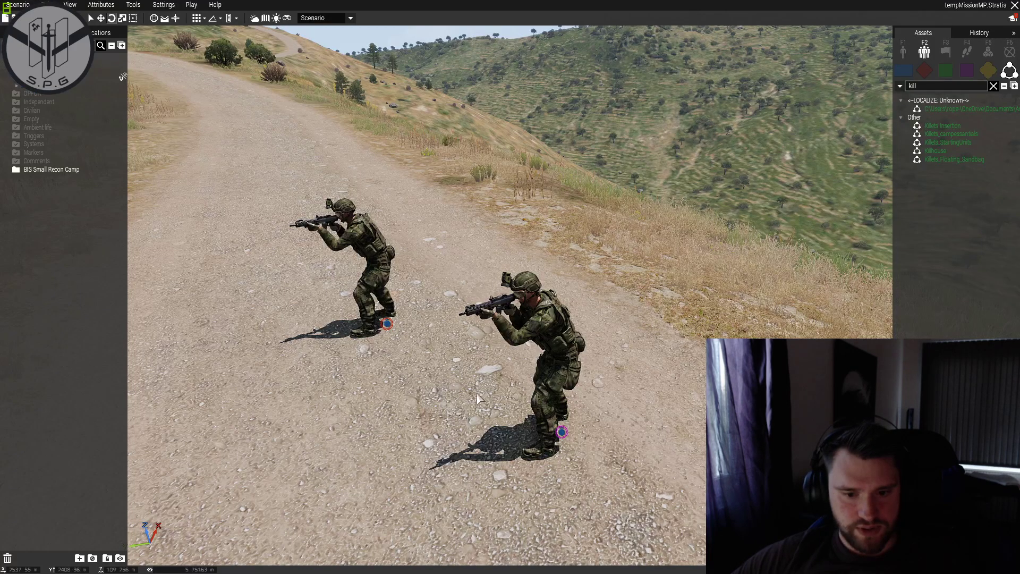
pyautogui.moveTo(463, 346); pyautogui.dragTo(673, 504)
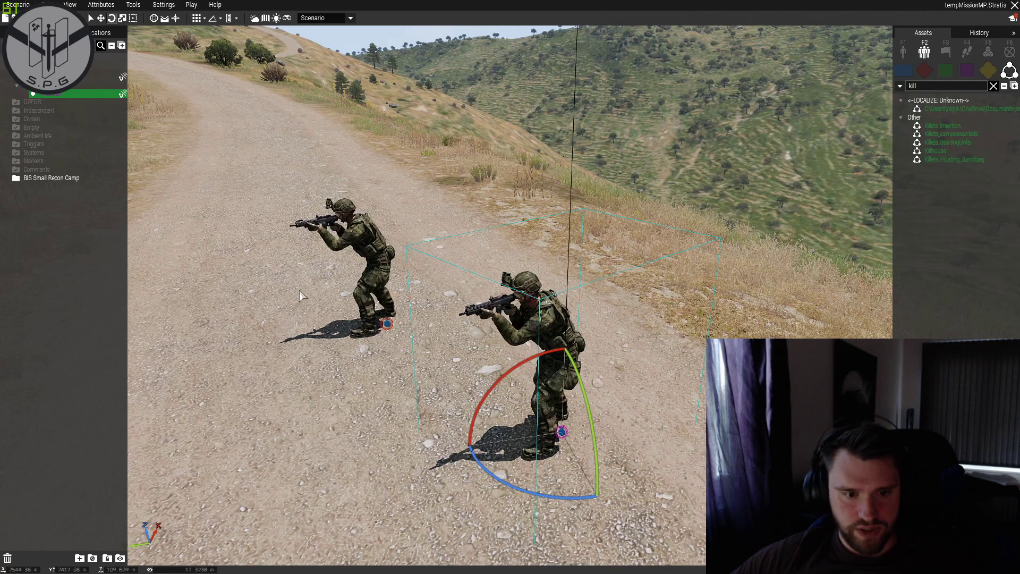
pyautogui.moveTo(277, 276); pyautogui.dragTo(412, 361)
pyautogui.press('a')
pyautogui.moveTo(394, 347); pyautogui.dragTo(502, 324, button='right')
pyautogui.click(608, 343)
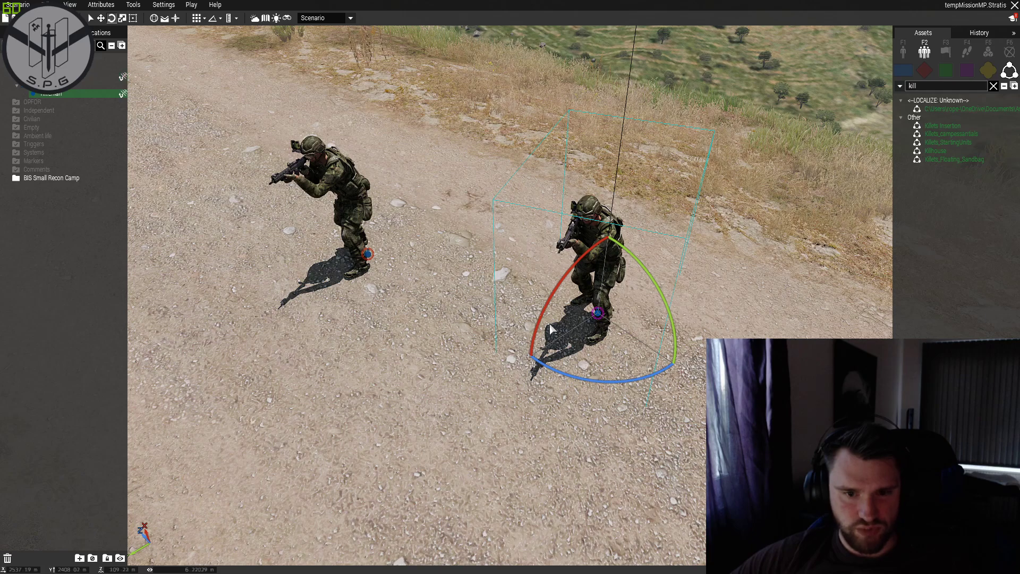
pyautogui.moveTo(222, 211); pyautogui.dragTo(396, 347)
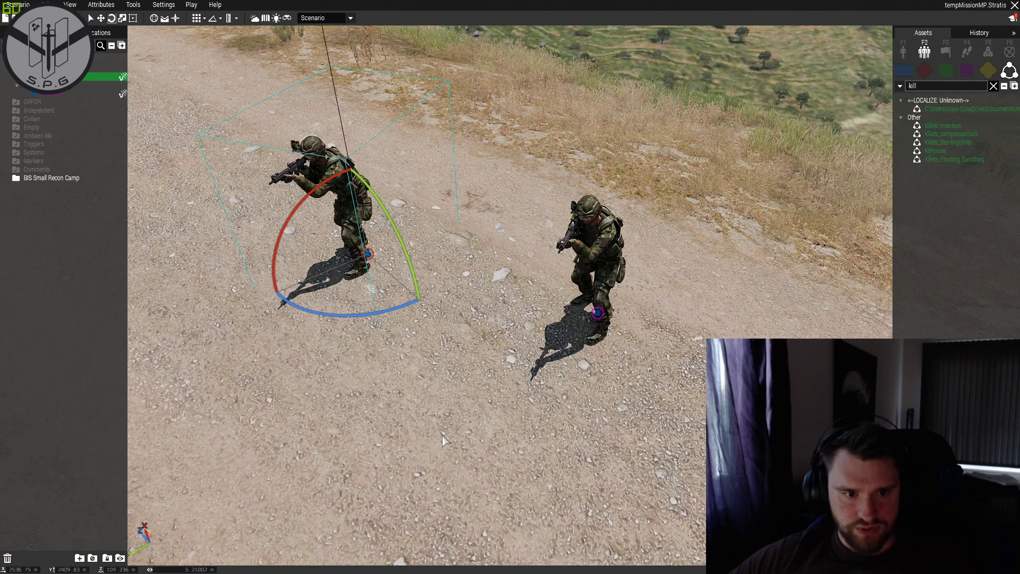
pyautogui.press('Delete')
pyautogui.hotkey('ctrl', 'z')
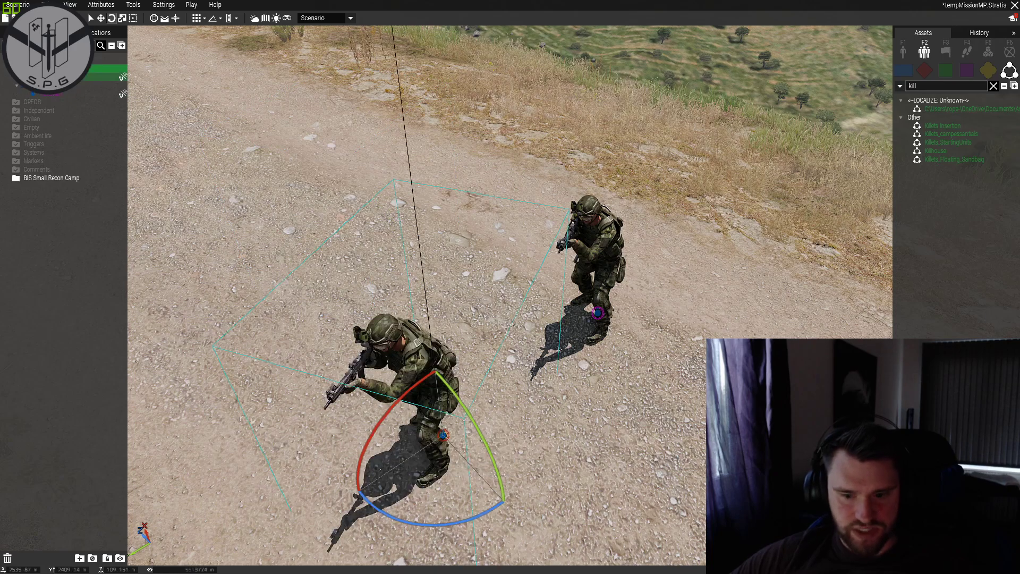
# Preview the multiplayer lobby, take the Gamemasters slot and try switching the AI off and on for the Grunt slot.
pyautogui.hotkey('ctrl', 'p')
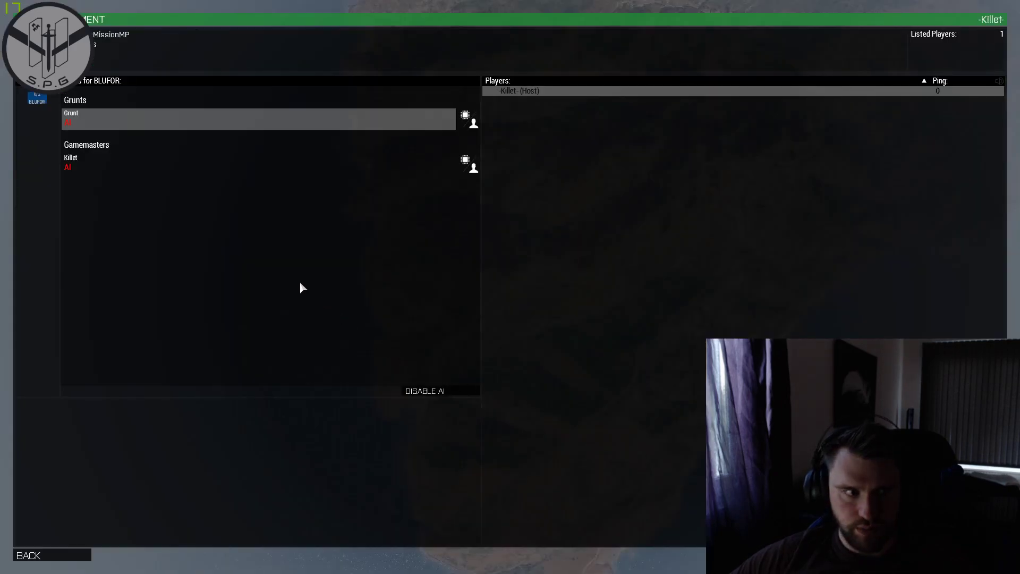
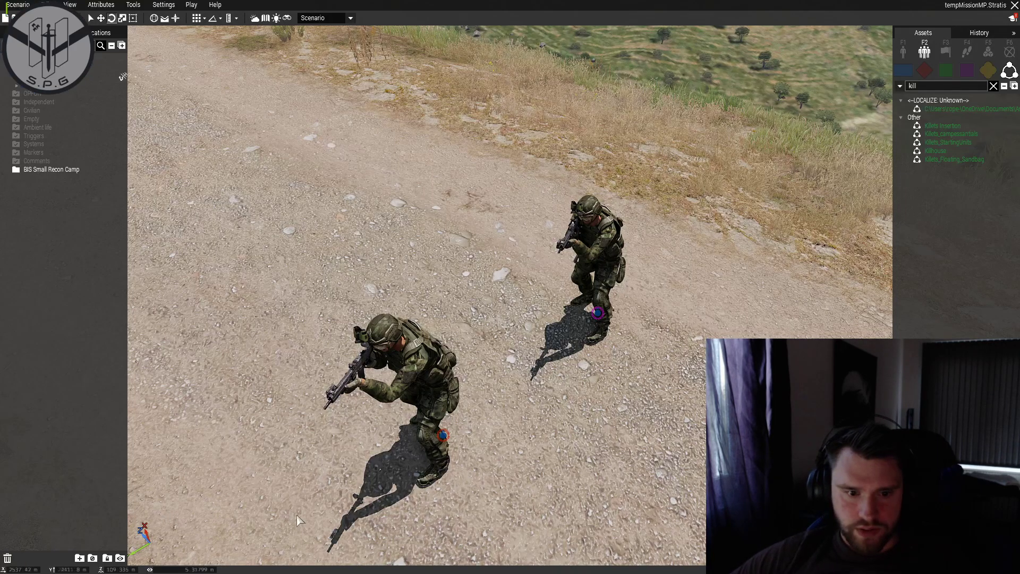
pyautogui.press('w')
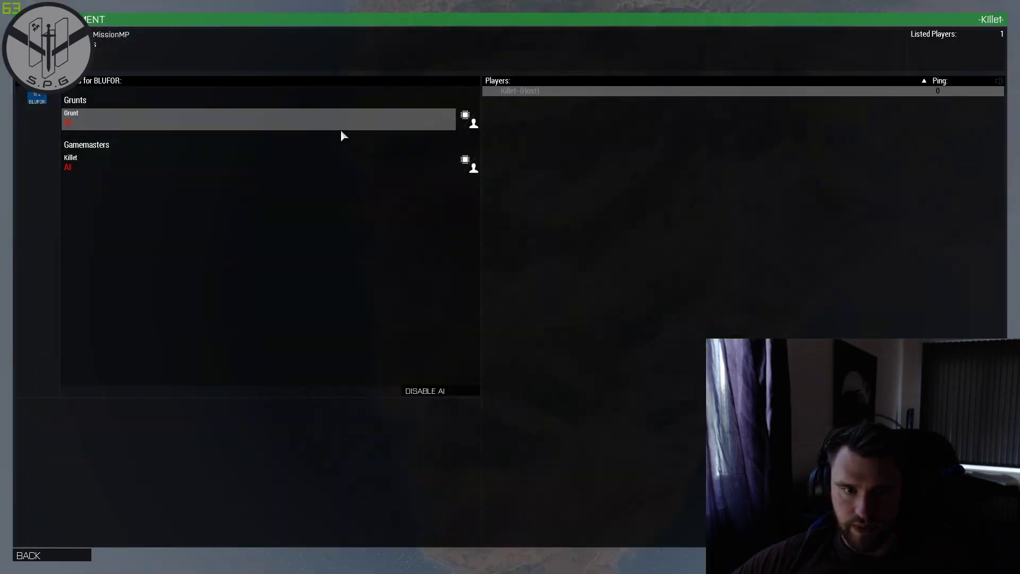
pyautogui.click(312, 126)
pyautogui.click(165, 165)
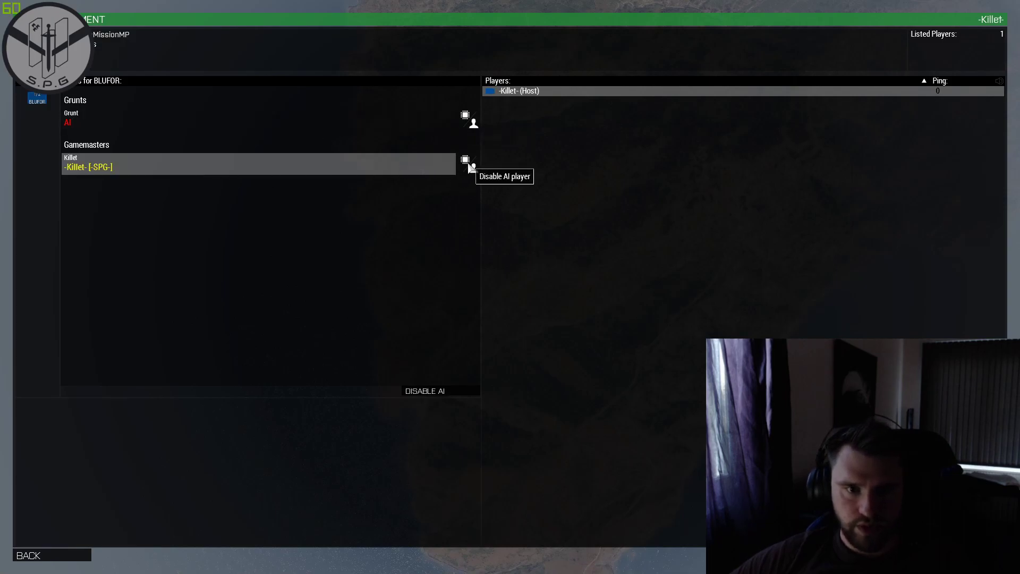
pyautogui.click(470, 121)
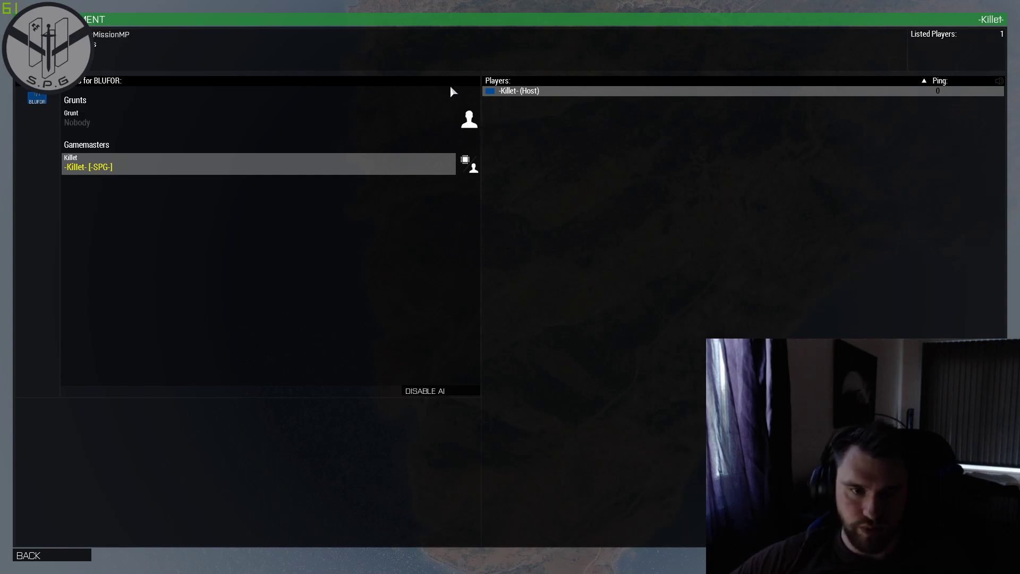
pyautogui.click(470, 121)
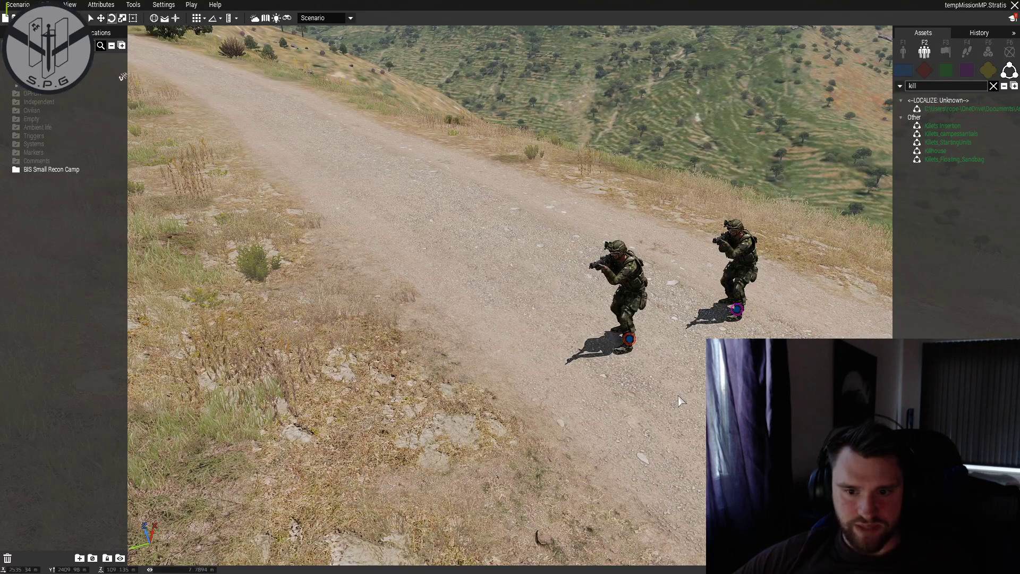
# Disable AI for the lobby slots in the scenario's multiplayer attributes.
pyautogui.press('w')
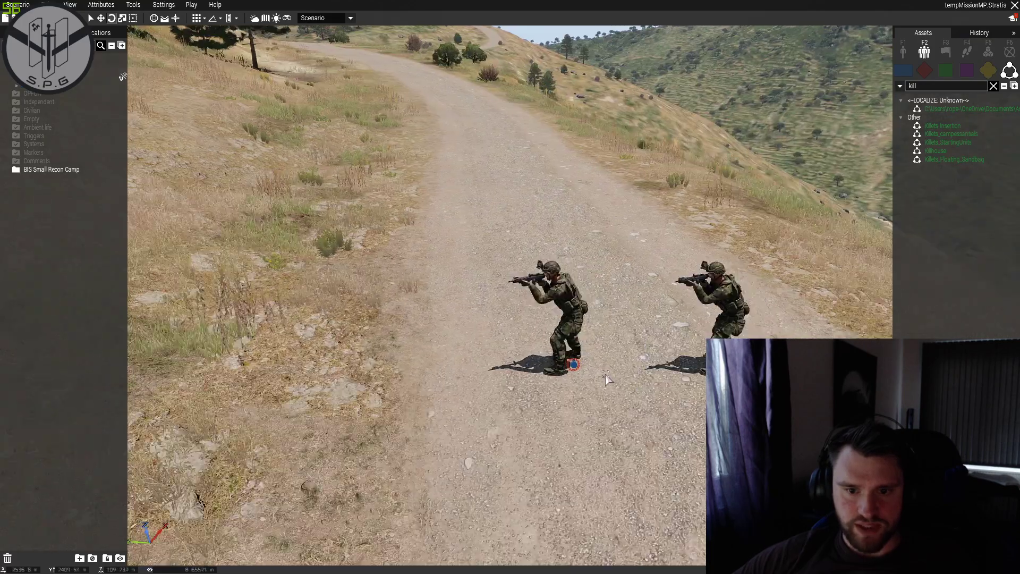
pyautogui.press('d')
pyautogui.click(101, 5)
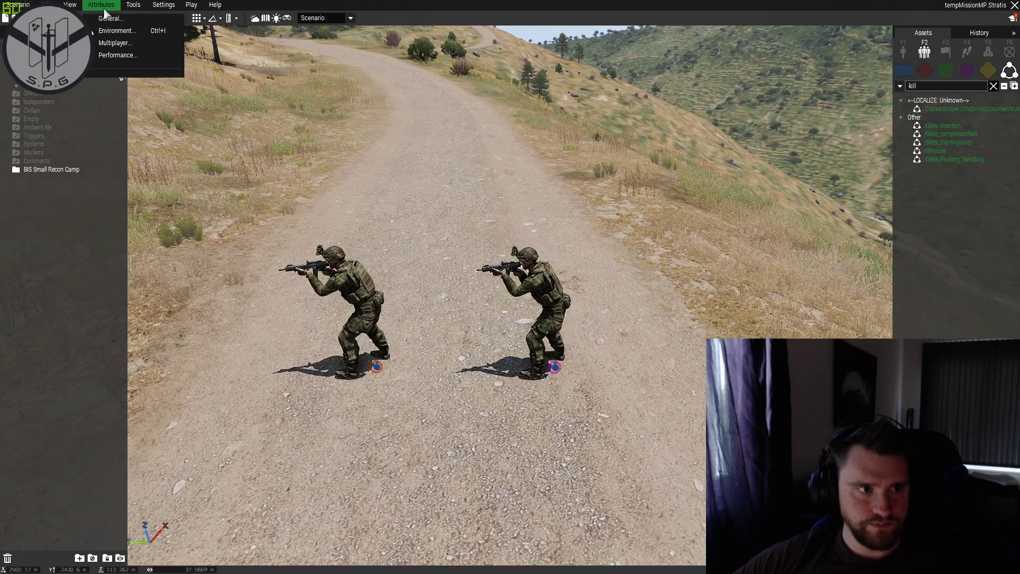
pyautogui.click(114, 43)
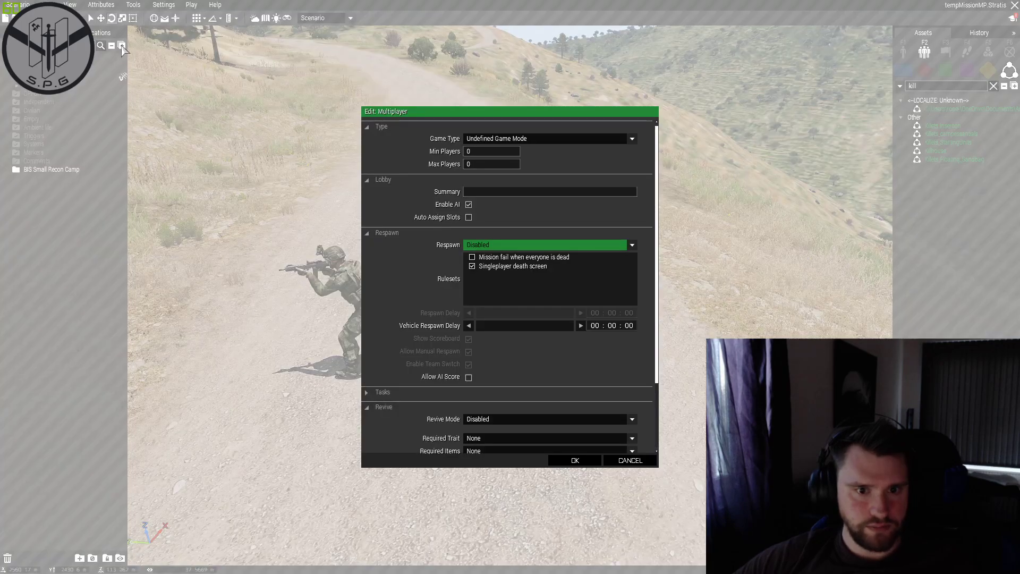
pyautogui.click(469, 206)
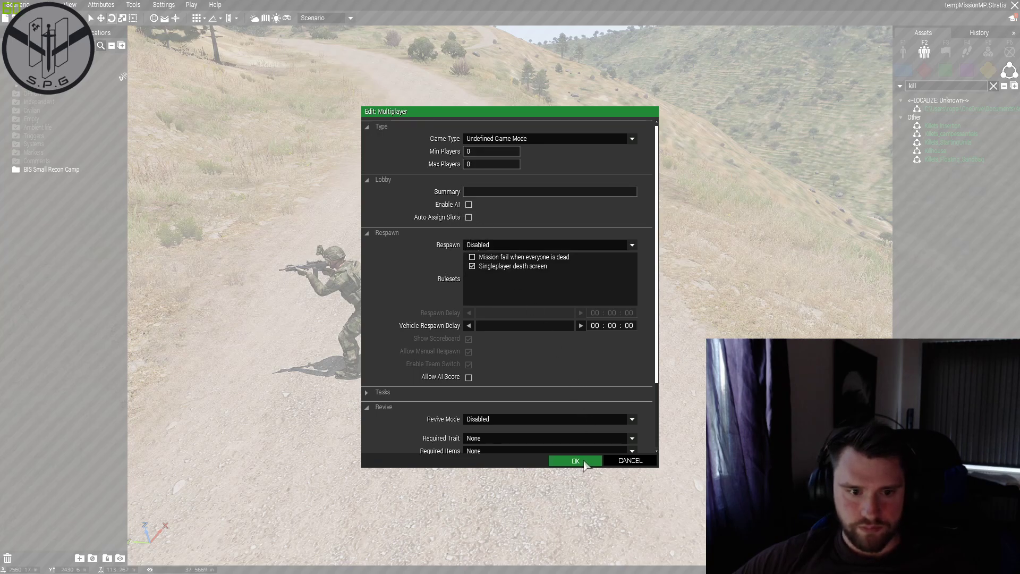
pyautogui.click(580, 461)
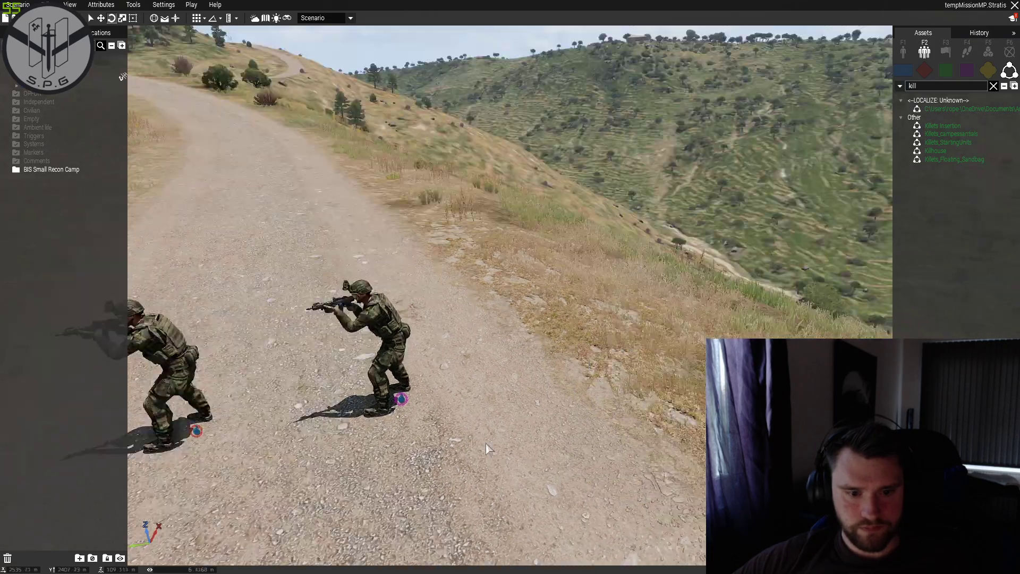
pyautogui.moveTo(486, 444); pyautogui.dragTo(548, 435, button='right')
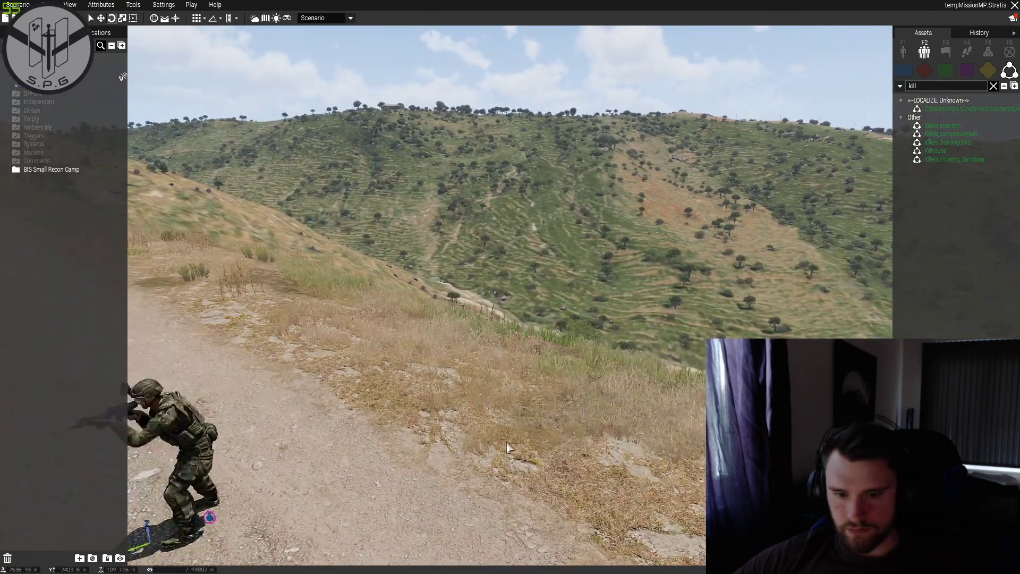
pyautogui.press('a')
pyautogui.press('w')
pyautogui.moveTo(686, 420); pyautogui.dragTo(566, 410, button='right')
pyautogui.press('d')
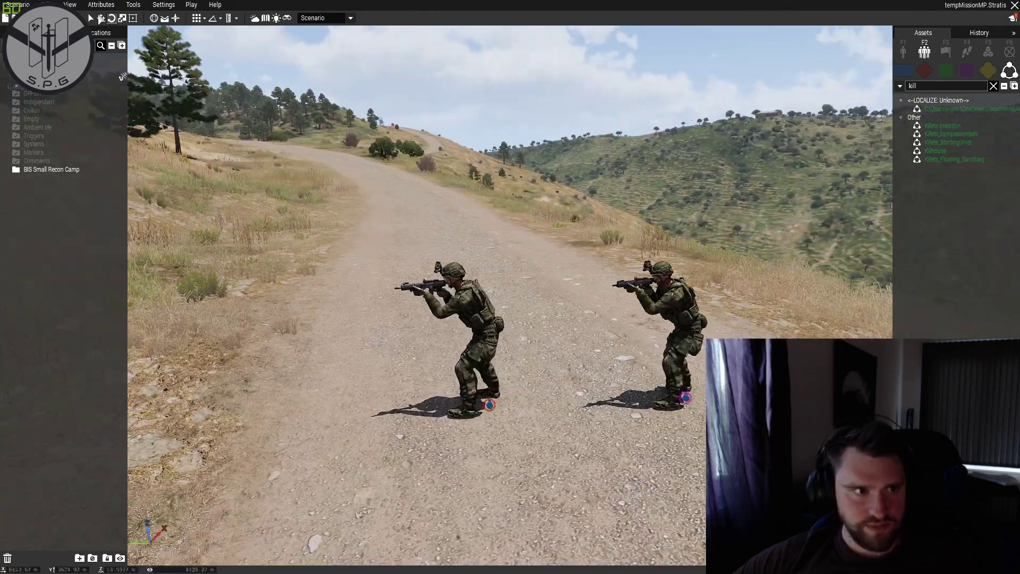
pyautogui.click(99, 7)
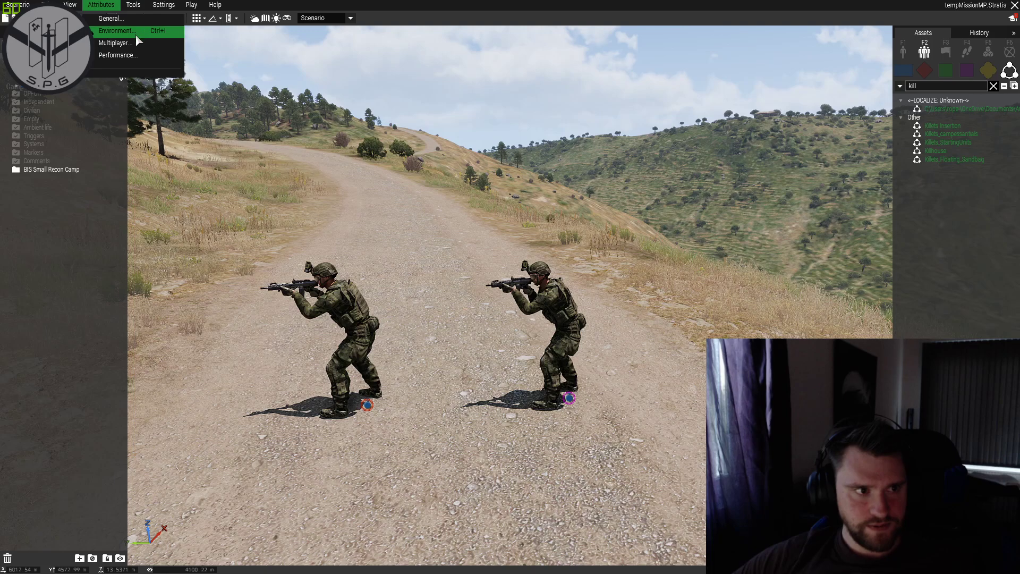
pyautogui.click(492, 236)
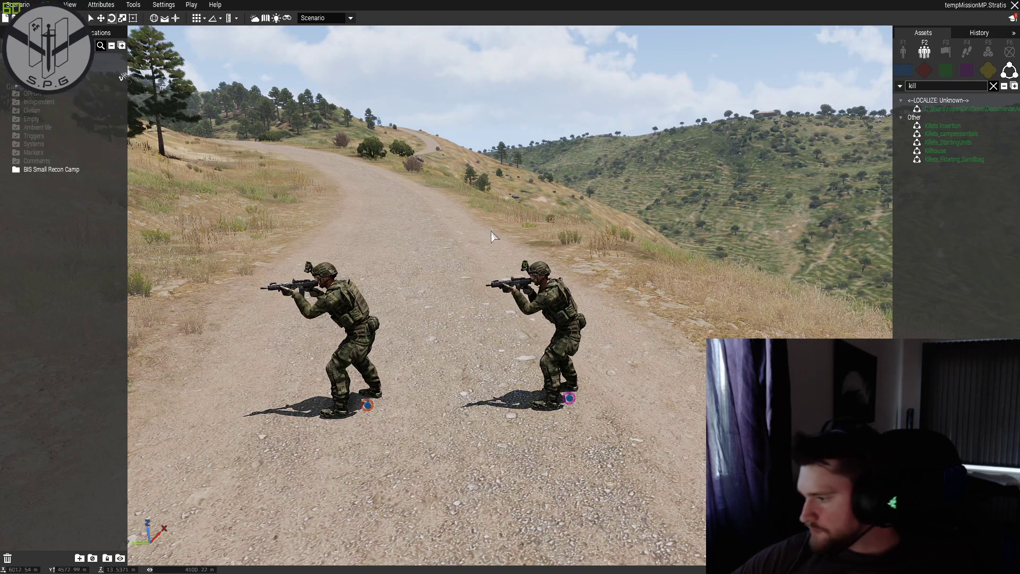
pyautogui.press('s')
pyautogui.press('a')
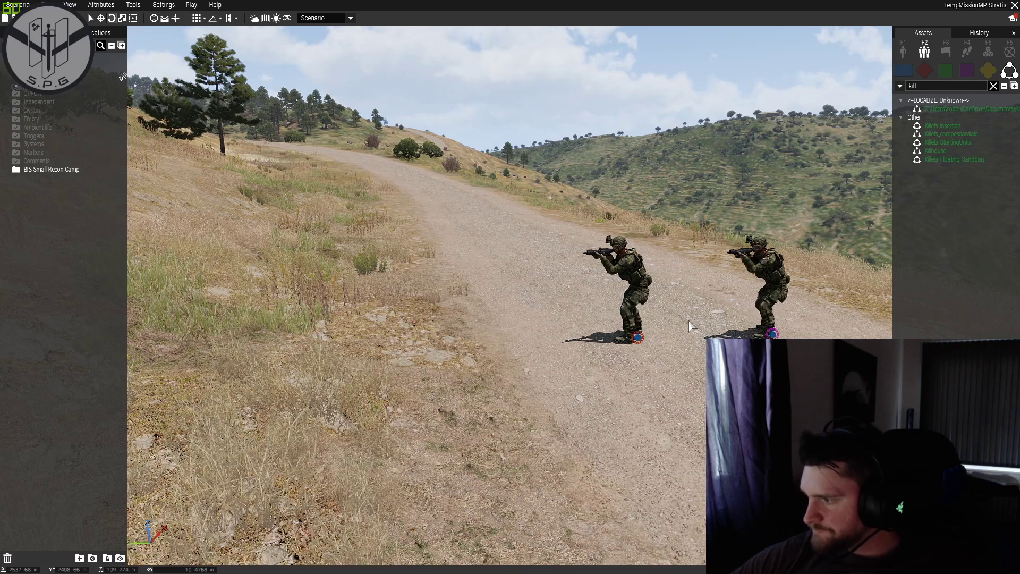
pyautogui.press('d')
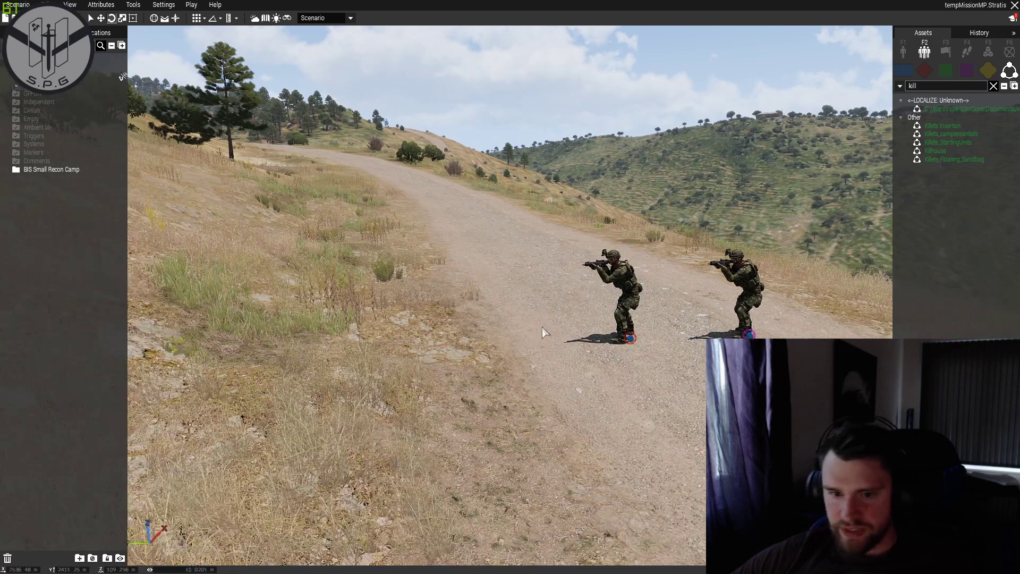
# Rotate the non-player soldier on the road to face along the road, and clear the asset search filter.
pyautogui.click(598, 334)
pyautogui.moveTo(548, 416); pyautogui.dragTo(567, 396, button='right')
pyautogui.press('d')
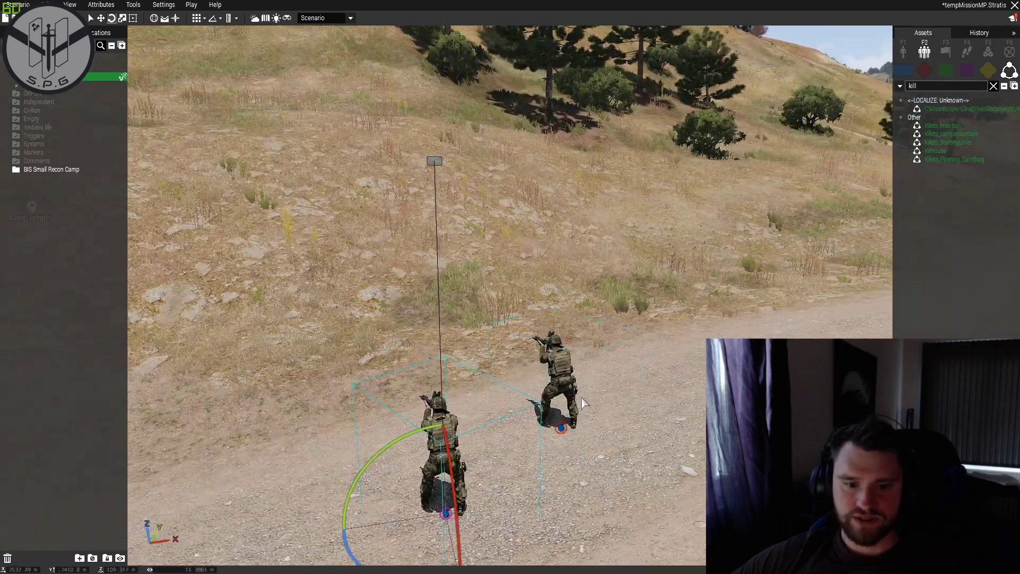
pyautogui.moveTo(576, 396); pyautogui.dragTo(655, 232)
pyautogui.moveTo(655, 232); pyautogui.dragTo(946, 52, button='right')
pyautogui.press('s')
pyautogui.press('d')
pyautogui.moveTo(923, 89); pyautogui.dragTo(889, 86)
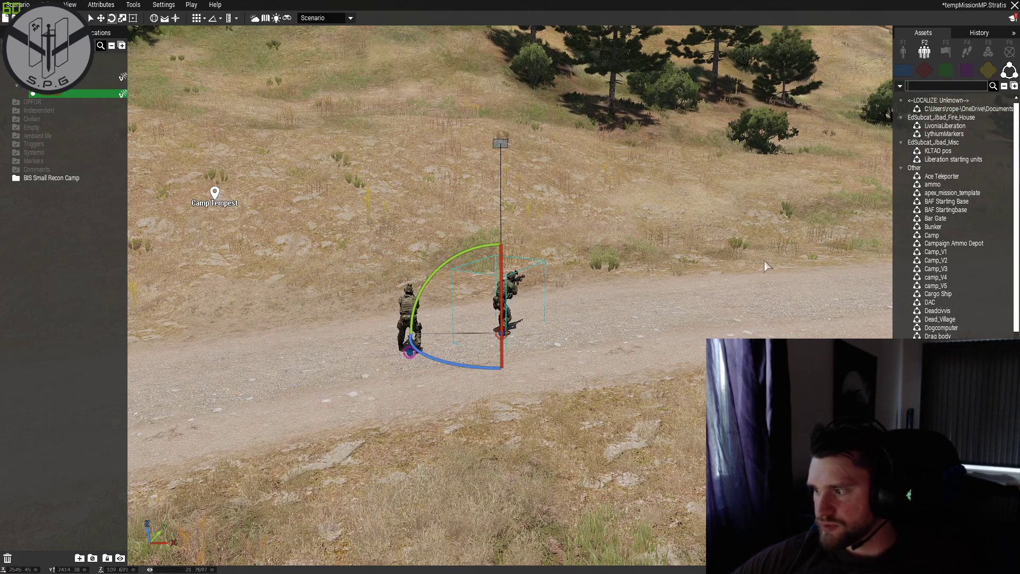
pyautogui.press('d')
pyautogui.moveTo(726, 255); pyautogui.dragTo(641, 280, button='right')
pyautogui.press('s')
pyautogui.press('w')
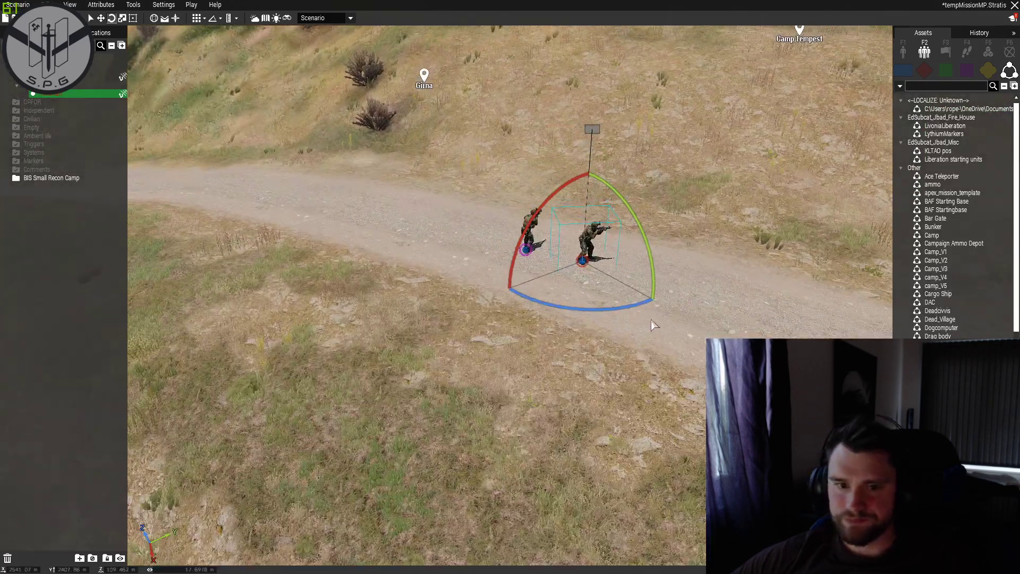
pyautogui.click(648, 320)
pyautogui.press('w')
pyautogui.press('d')
pyautogui.moveTo(547, 440); pyautogui.dragTo(610, 387, button='right')
pyautogui.press('s')
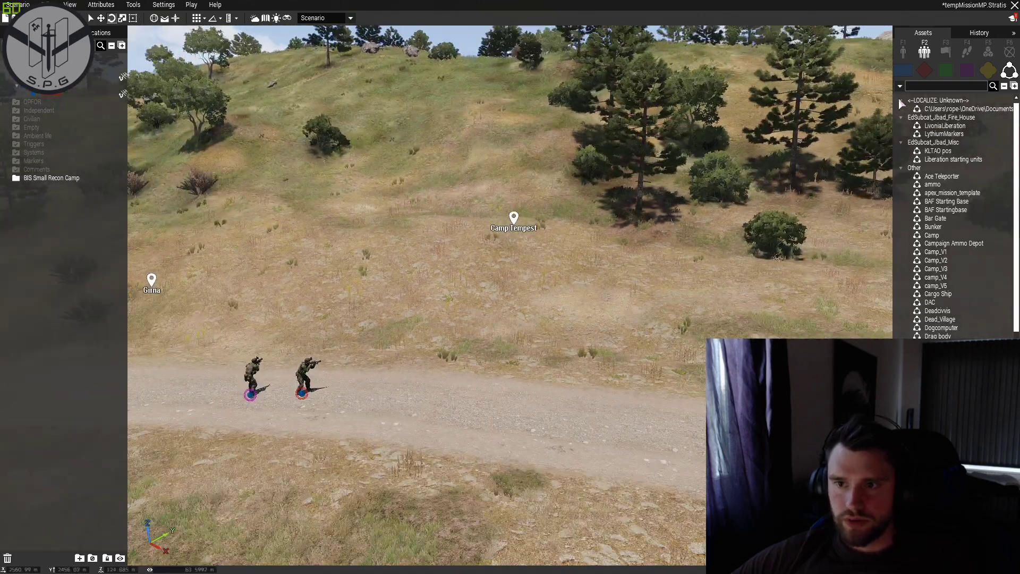
pyautogui.press('w')
pyautogui.moveTo(480, 351); pyautogui.dragTo(576, 360, button='right')
pyautogui.press('a')
pyautogui.moveTo(451, 389); pyautogui.dragTo(606, 353)
pyautogui.click(655, 367)
pyautogui.scroll(3, 610, 346)
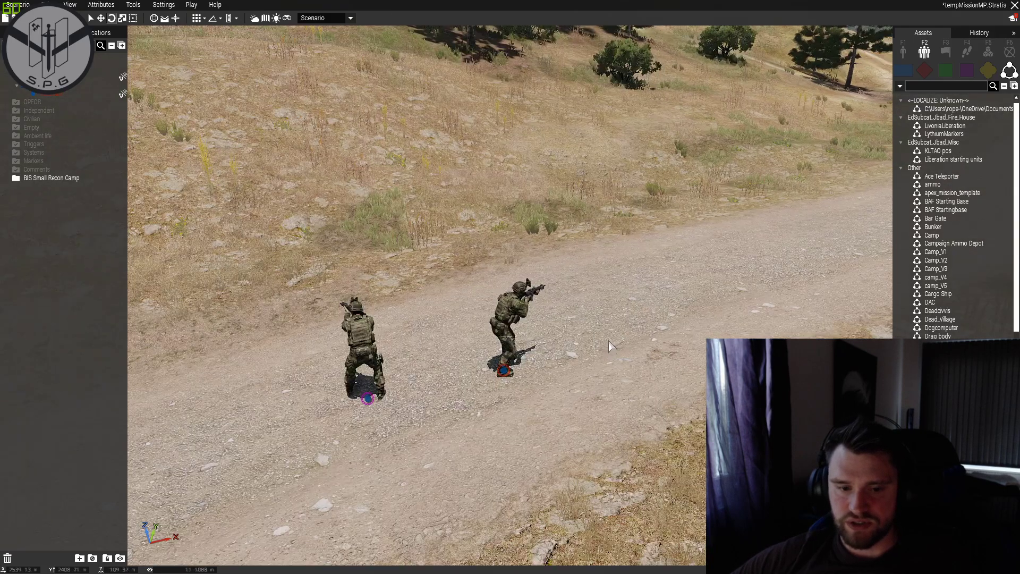
pyautogui.moveTo(585, 383); pyautogui.dragTo(684, 313, button='right')
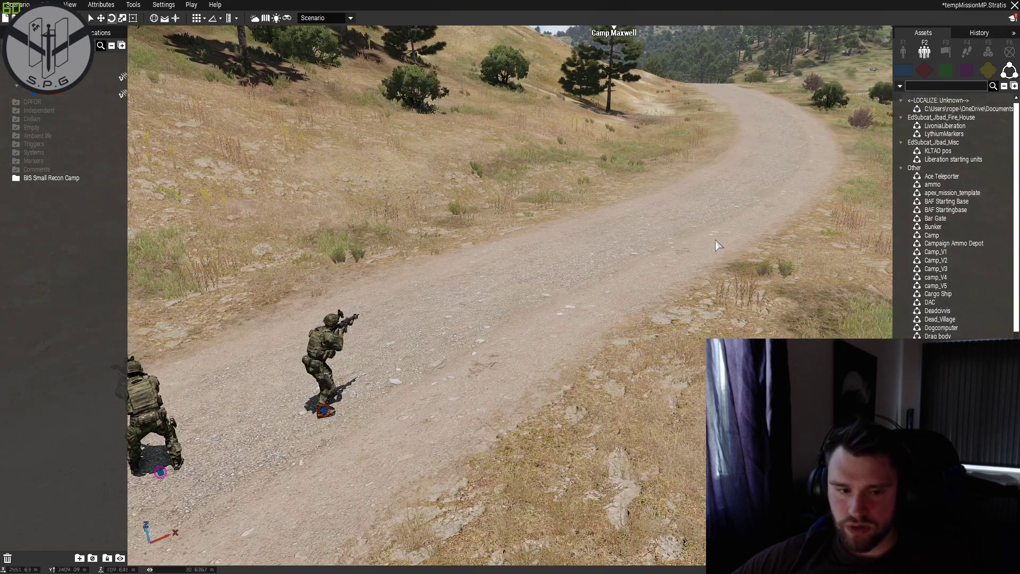
pyautogui.press('a')
pyautogui.scroll(4, 744, 258)
pyautogui.scroll(-6, 803, 265)
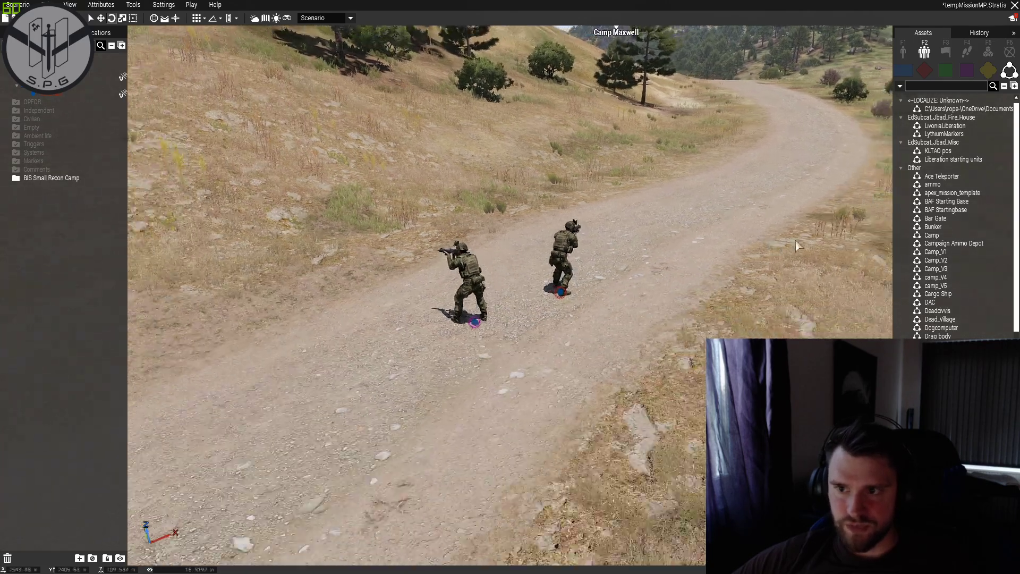
# Display the marker assets, check the map briefly and return to a close view of the two soldiers.
pyautogui.press('F6')
pyautogui.press('m')
pyautogui.scroll(-3, 618, 216)
pyautogui.press('m')
pyautogui.scroll(4, 619, 213)
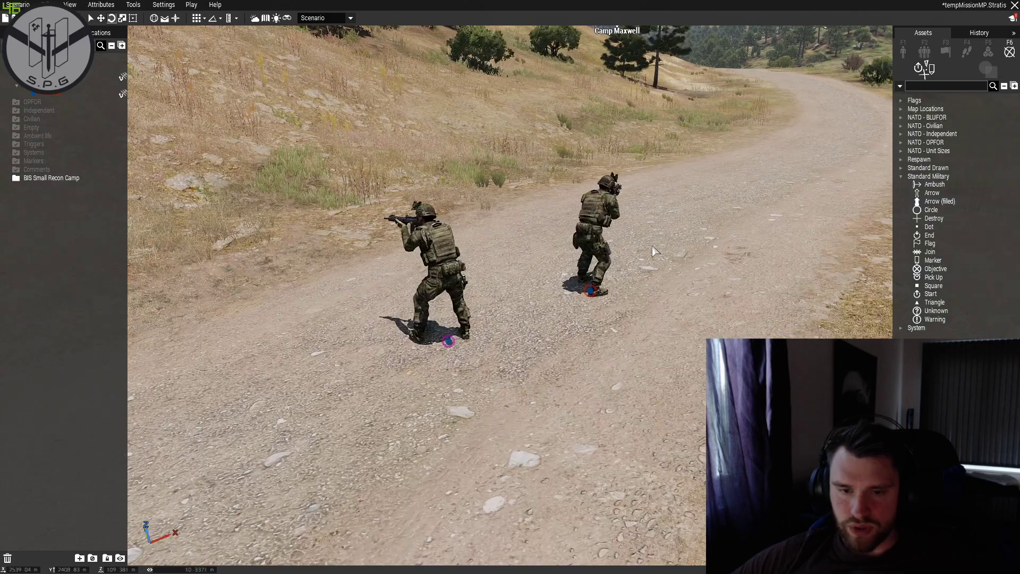
pyautogui.press('w')
pyautogui.press('d')
pyautogui.moveTo(675, 245); pyautogui.dragTo(670, 261, button='right')
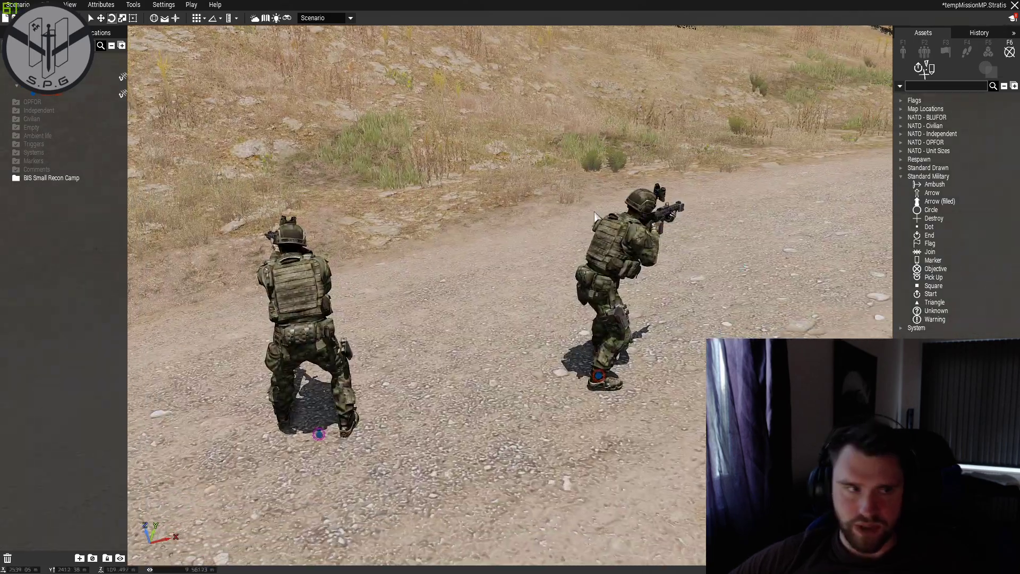
pyautogui.press('d')
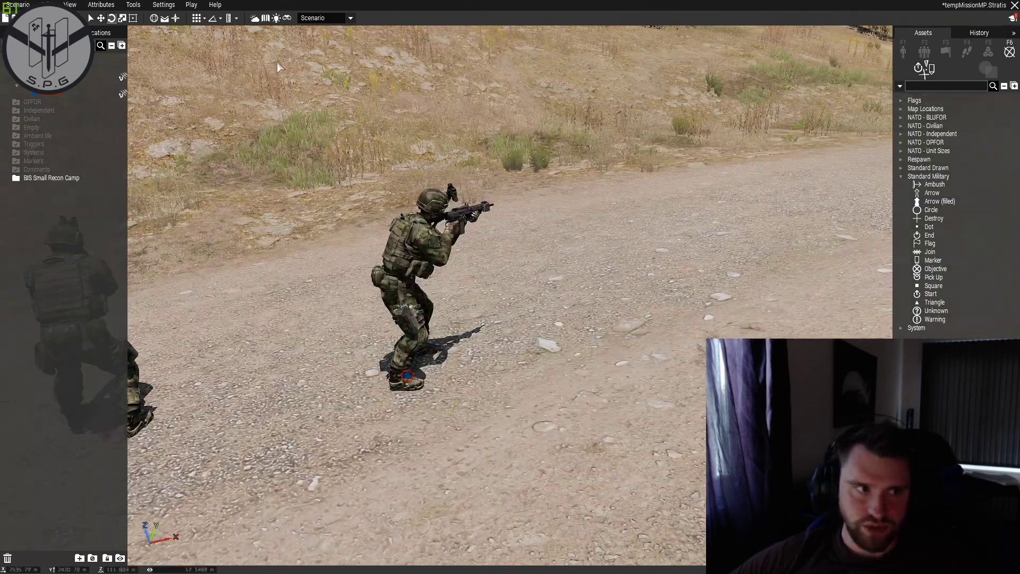
# Set the scenario's multiplayer respawn to Respawn on Custom Position with the ACE Spectator ruleset and a 6-second respawn delay.
pyautogui.click(109, 9)
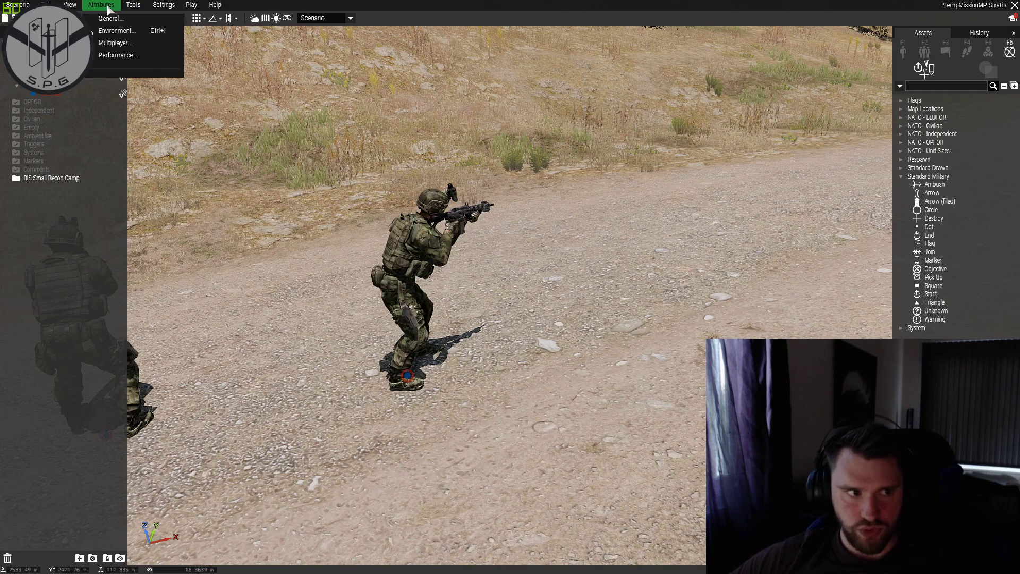
pyautogui.click(116, 43)
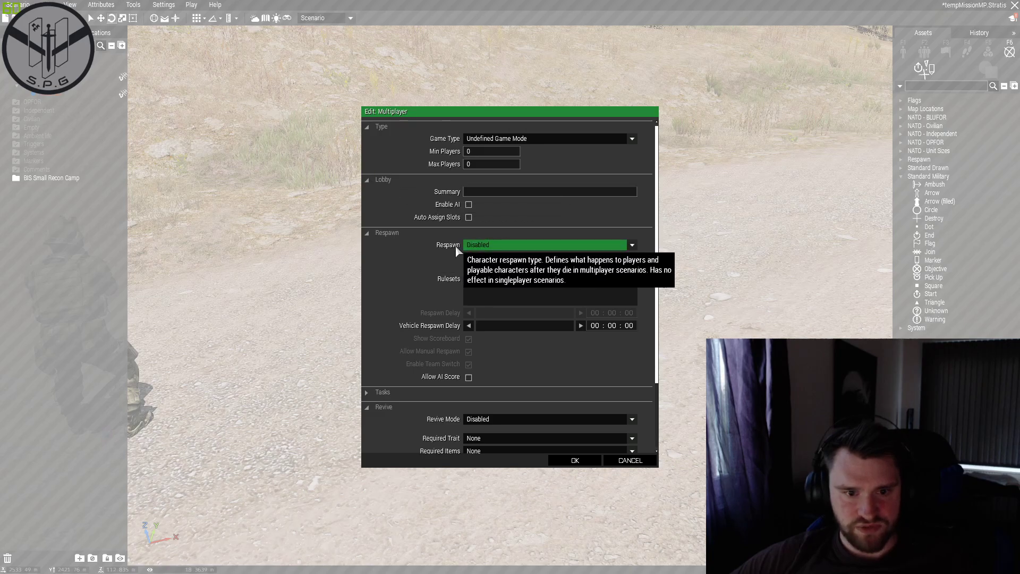
pyautogui.click(494, 246)
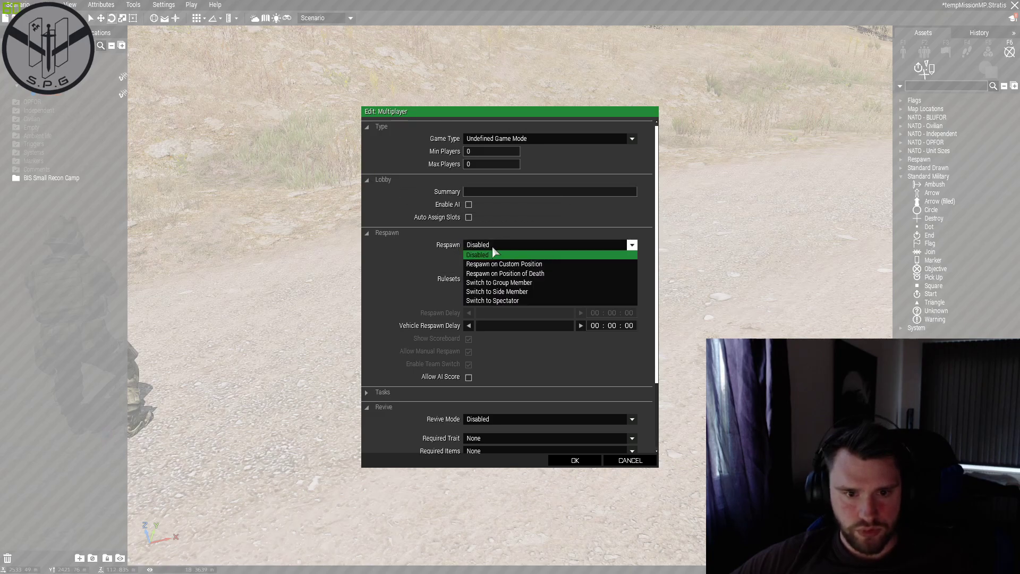
pyautogui.click(553, 269)
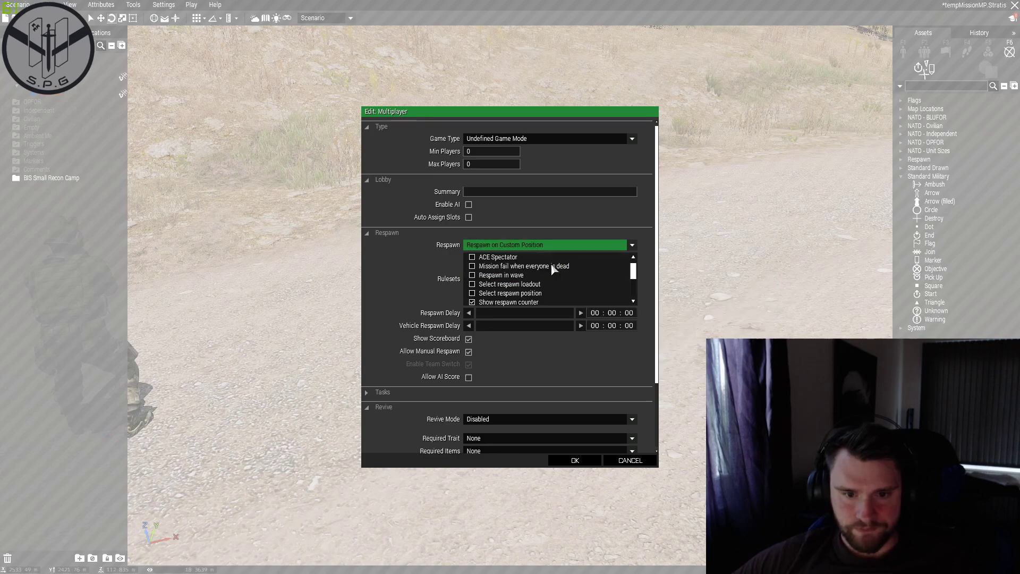
pyautogui.click(480, 314)
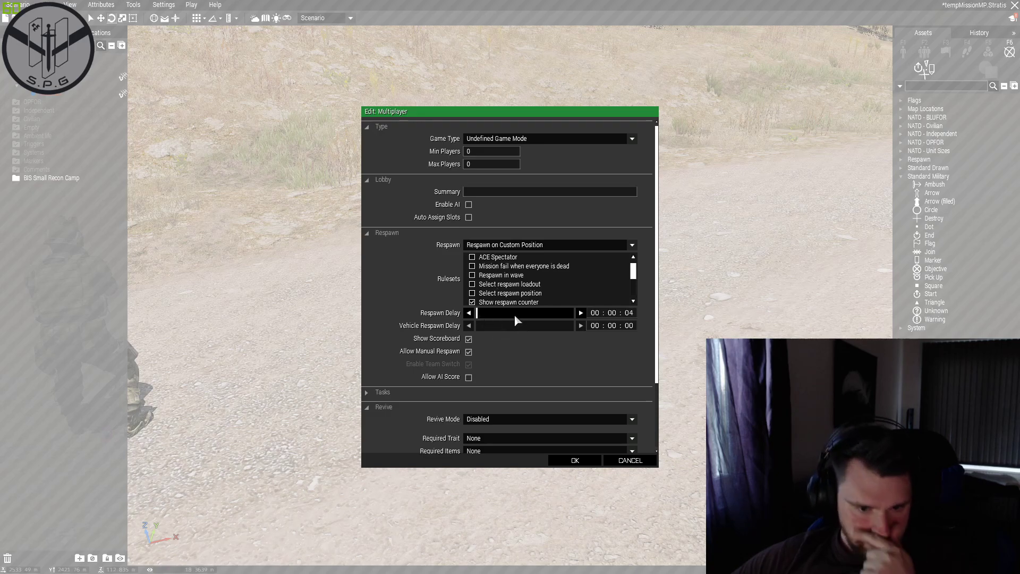
pyautogui.scroll(-1, 501, 298)
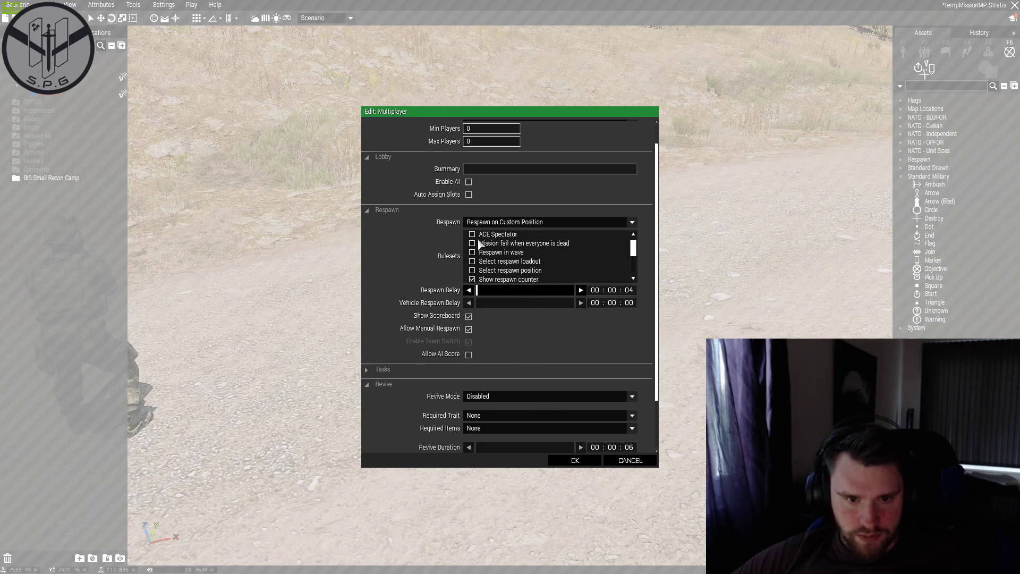
pyautogui.click(473, 235)
pyautogui.click(480, 290)
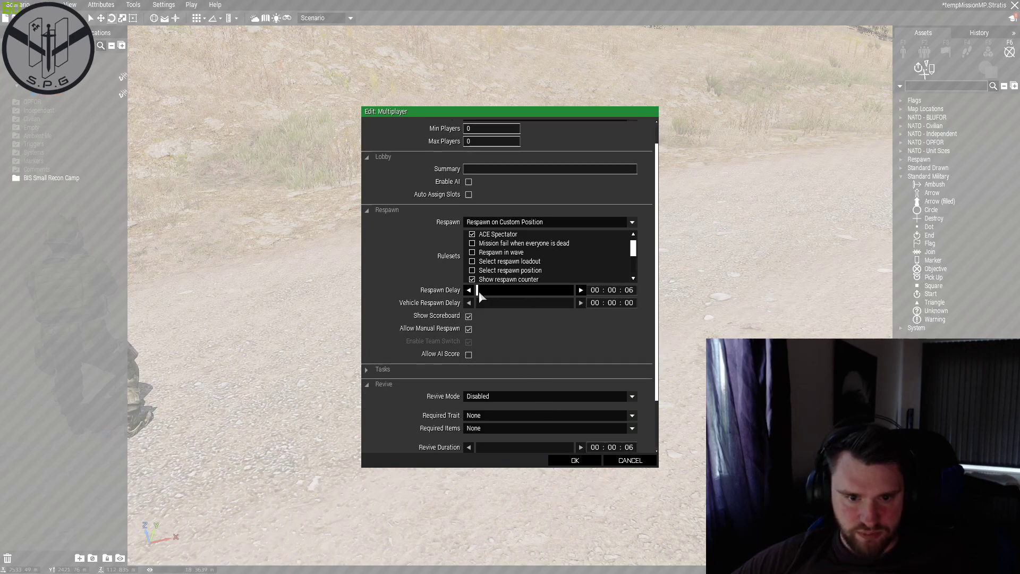
pyautogui.click(575, 460)
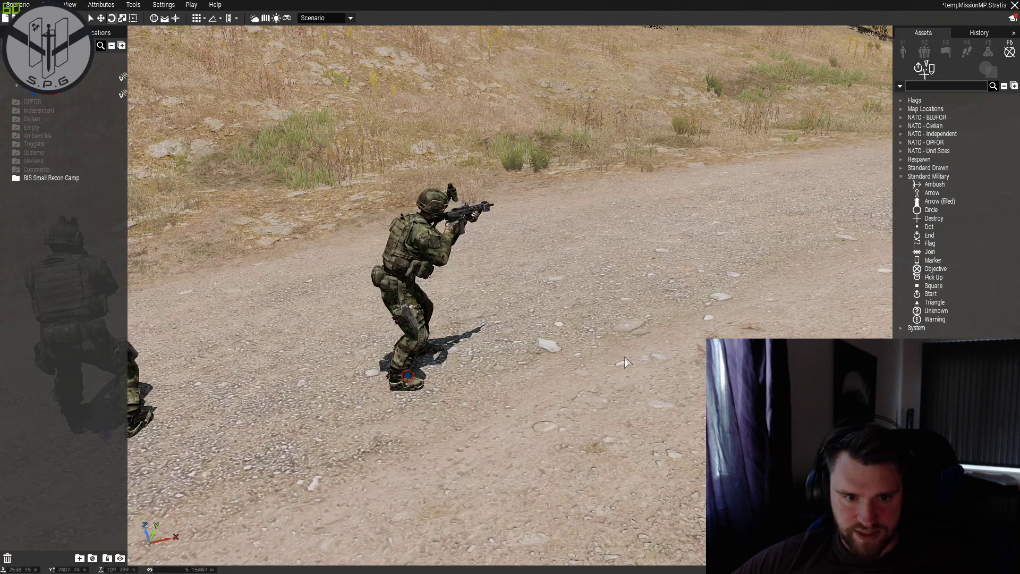
# Place an OPFOR CSAT Combat Life Saver beside the road ahead of the two soldiers.
pyautogui.press('a')
pyautogui.moveTo(584, 144); pyautogui.dragTo(603, 201, button='right')
pyautogui.press('s')
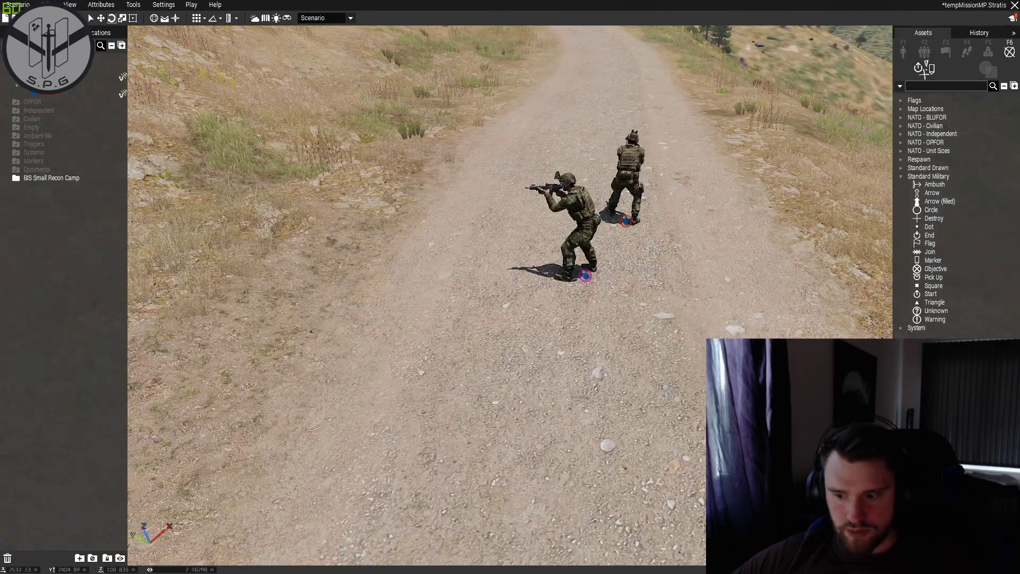
pyautogui.moveTo(637, 345); pyautogui.dragTo(701, 228, button='right')
pyautogui.click(904, 53)
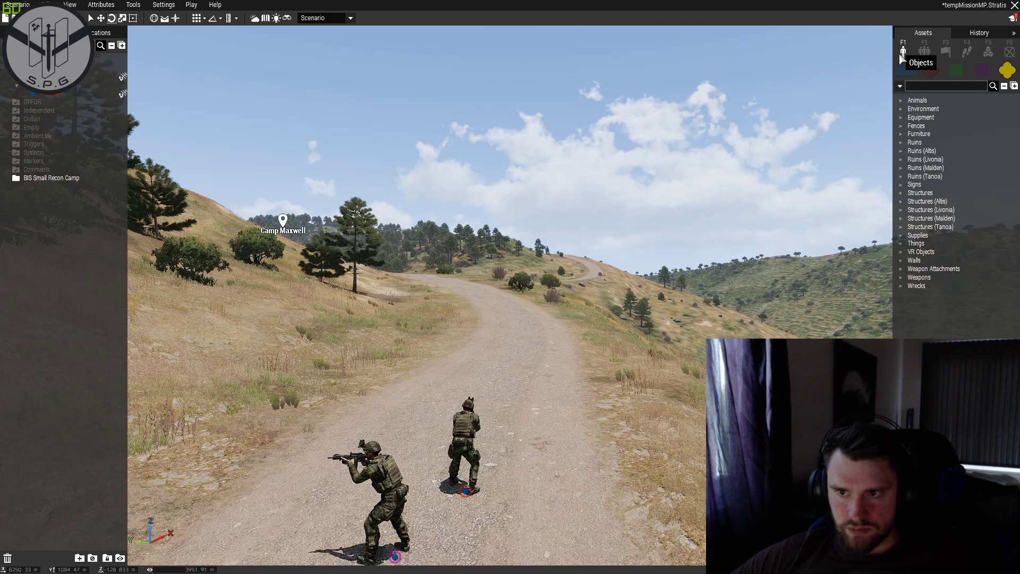
pyautogui.click(931, 73)
pyautogui.click(955, 243)
pyautogui.click(455, 313)
pyautogui.moveTo(568, 337); pyautogui.dragTo(583, 320, button='right')
pyautogui.press('w')
pyautogui.press('q')
pyautogui.press('s')
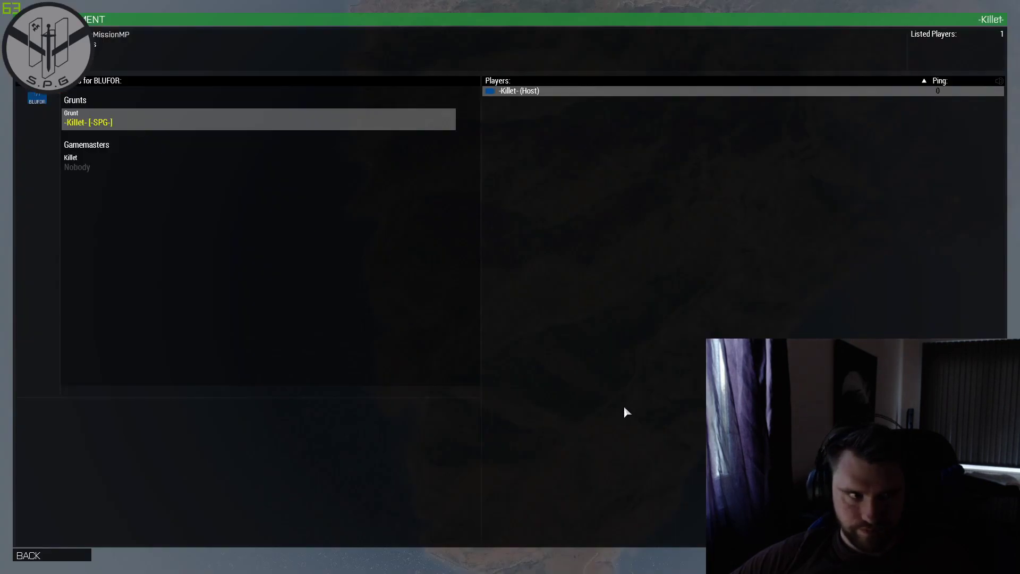
# Play-test the mission from the lobby's Grunt slot, aim down the road, and abort back to the editor.
pyautogui.press('Return')
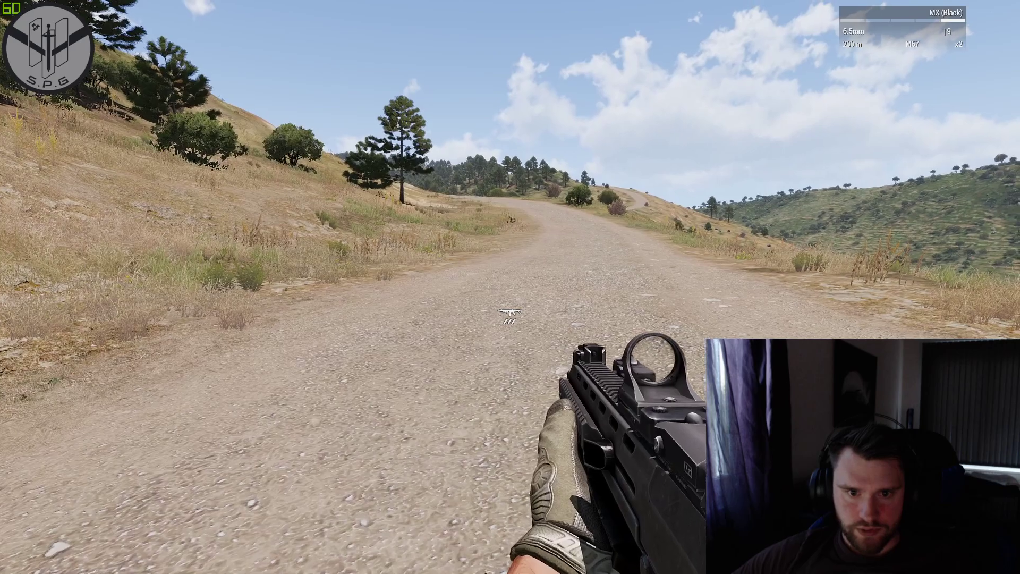
pyautogui.rightClick(509, 314)
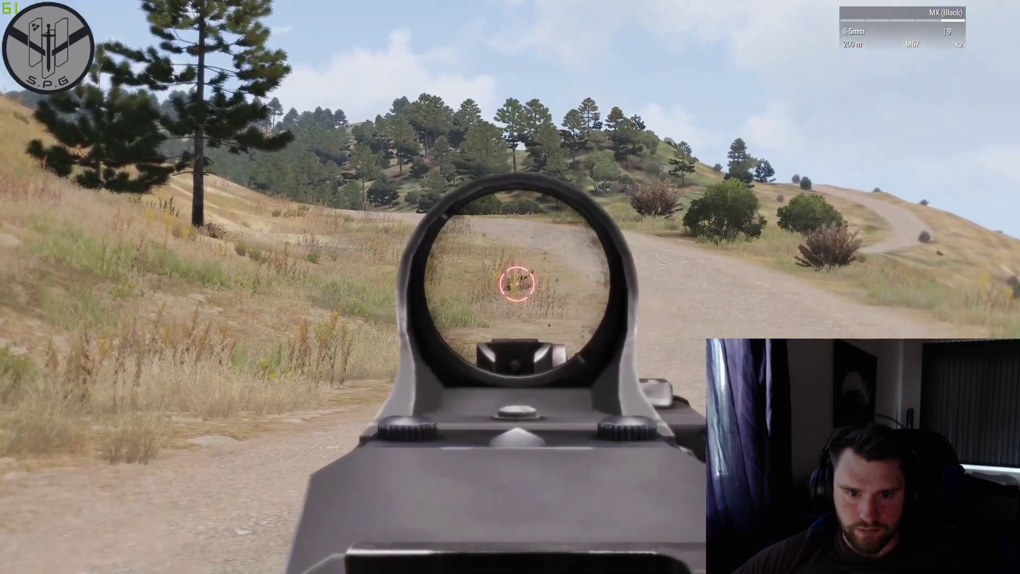
pyautogui.rightClick(510, 287)
pyautogui.press('Escape')
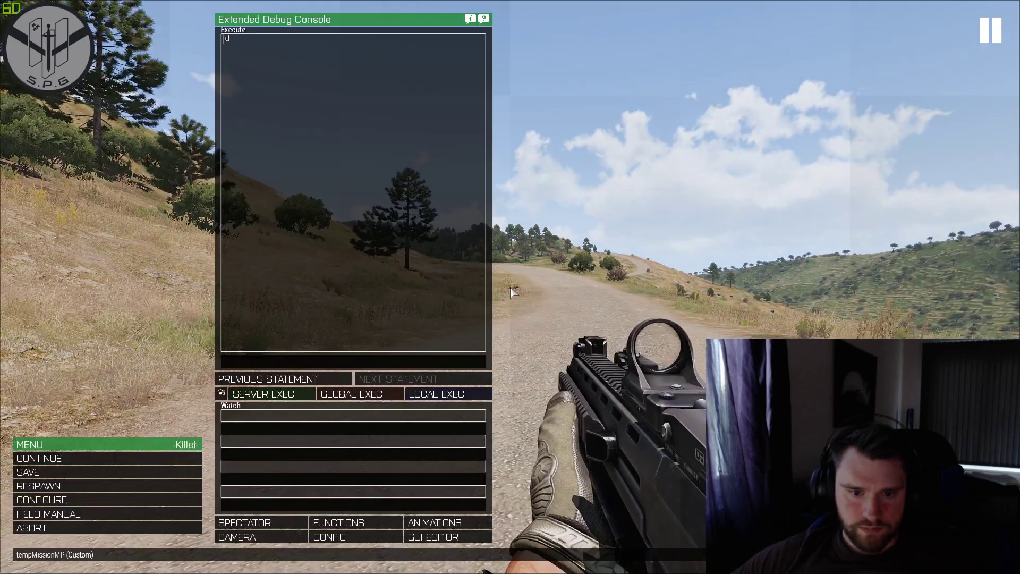
pyautogui.click(53, 528)
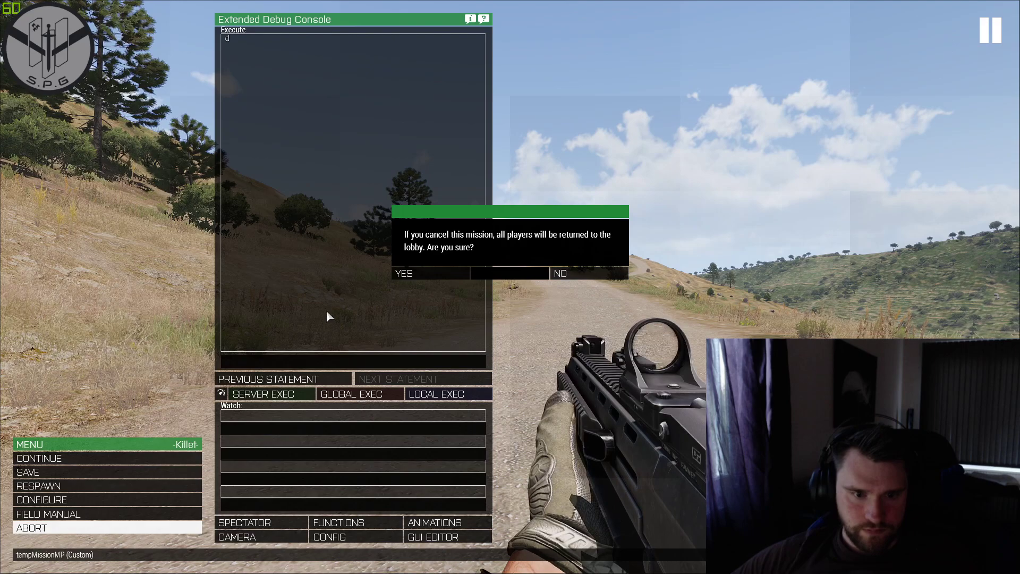
pyautogui.click(402, 274)
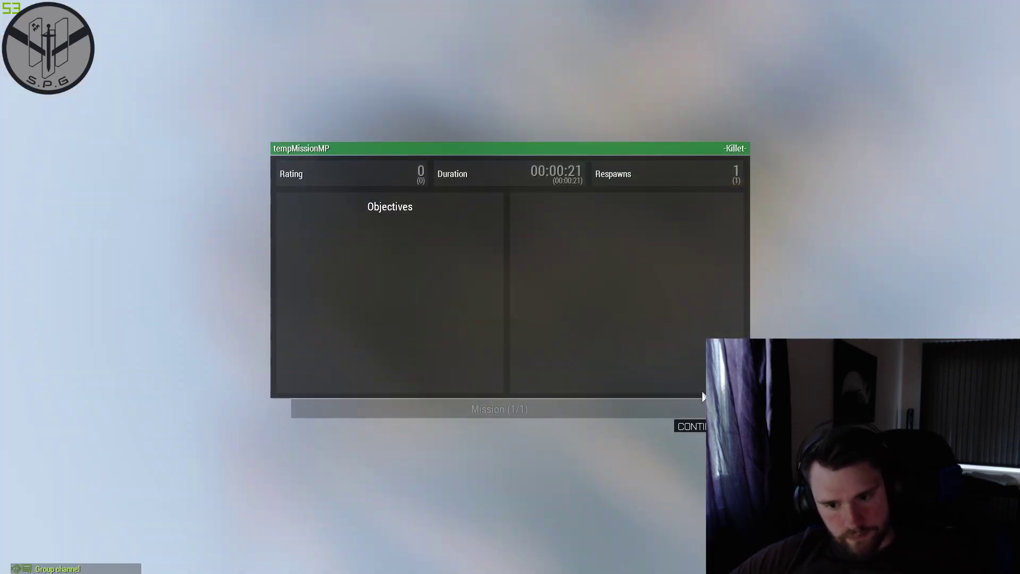
pyautogui.click(695, 426)
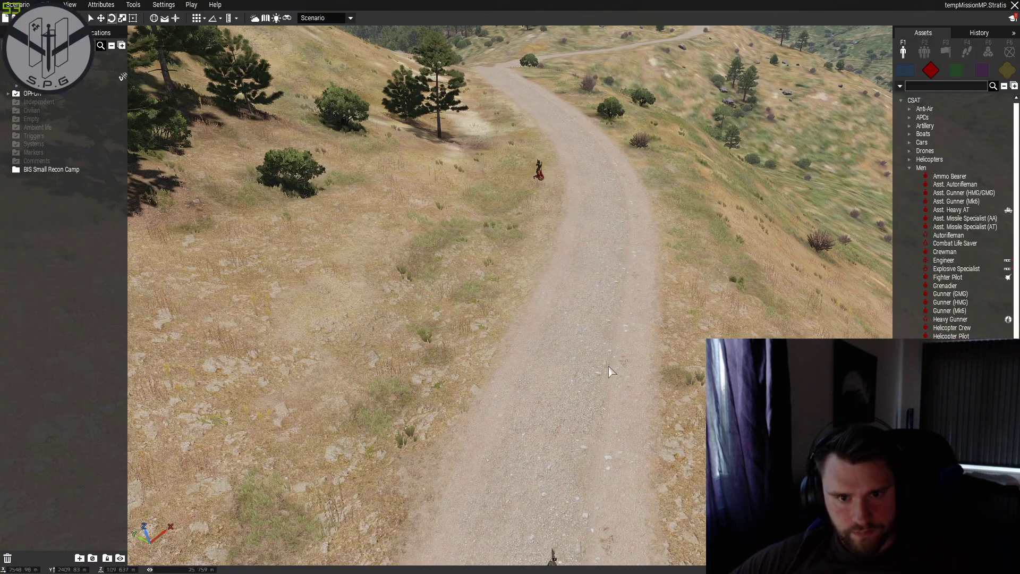
# Delete the OPFOR soldier placed beside the road.
pyautogui.moveTo(610, 371); pyautogui.dragTo(585, 389, button='right')
pyautogui.press('d')
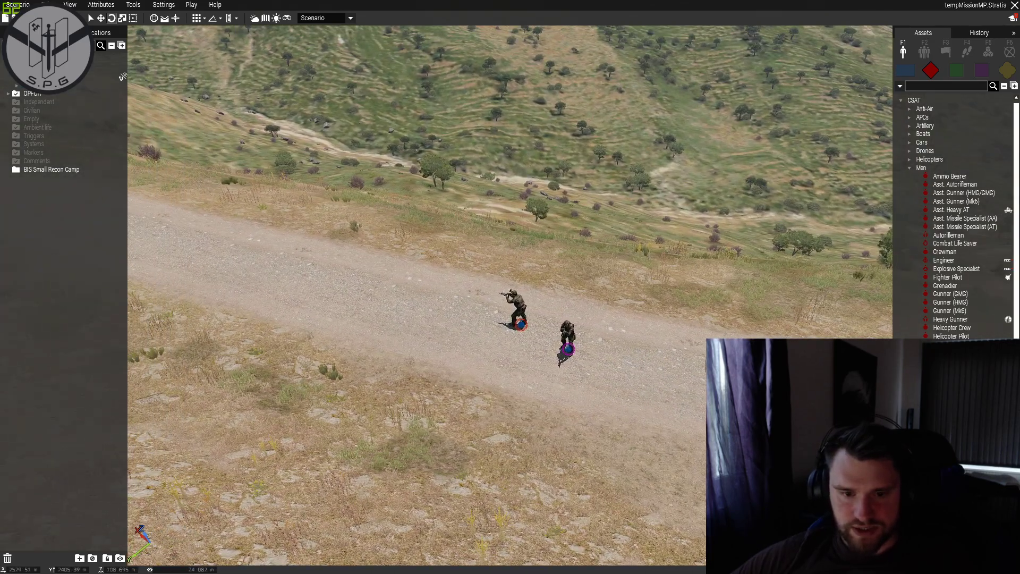
pyautogui.moveTo(713, 366); pyautogui.dragTo(605, 338, button='right')
pyautogui.click(451, 200)
pyautogui.press('Delete')
# Place the military outpost composition Camp Audacity at the dirt road junction.
pyautogui.moveTo(485, 257); pyautogui.dragTo(868, 260, button='right')
pyautogui.moveTo(715, 287); pyautogui.dragTo(829, 96, button='right')
pyautogui.click(925, 53)
pyautogui.moveTo(686, 223); pyautogui.dragTo(643, 245, button='right')
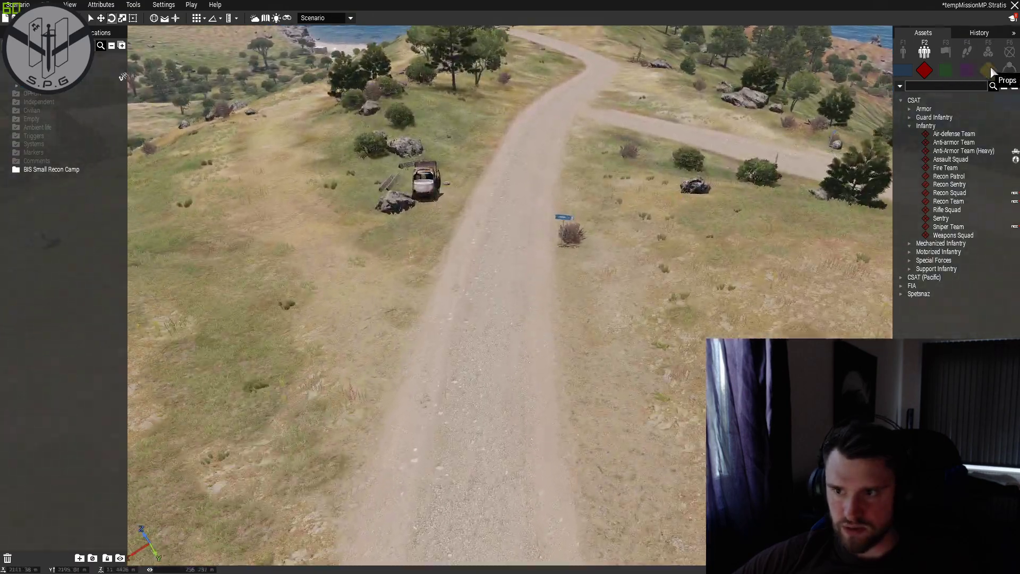
pyautogui.click(988, 70)
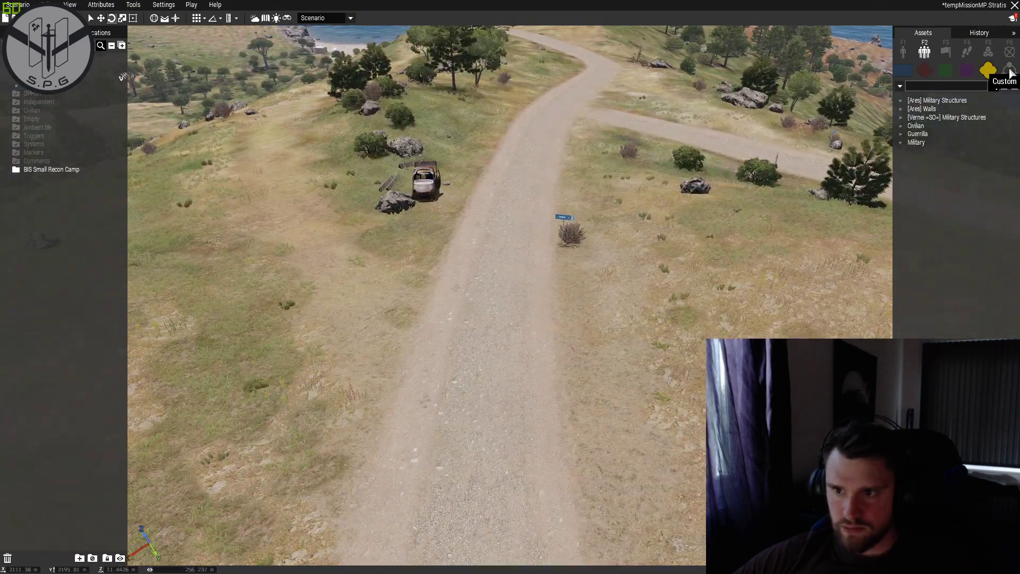
pyautogui.scroll(3, 897, 139)
pyautogui.click(901, 142)
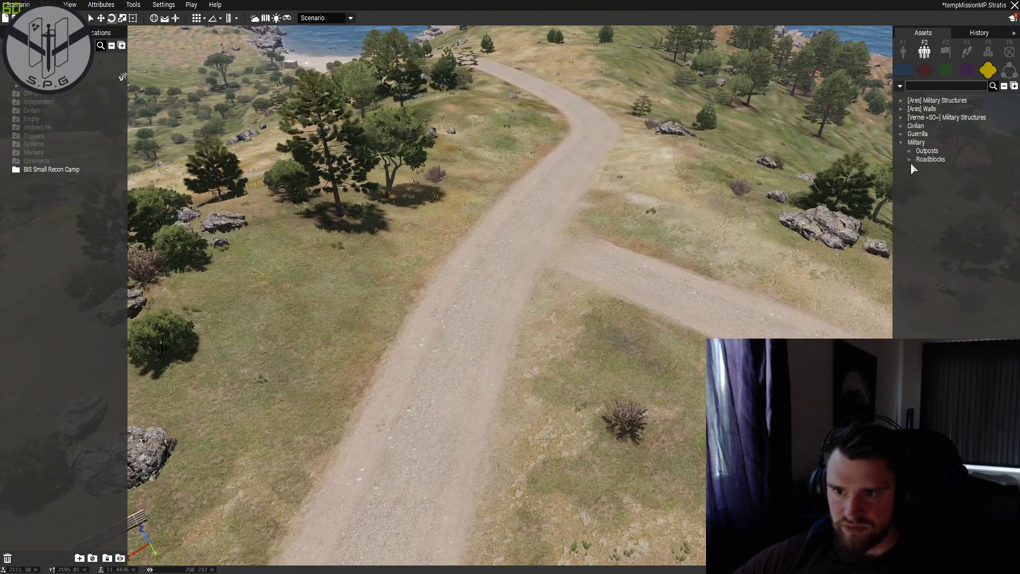
pyautogui.click(911, 152)
pyautogui.click(945, 160)
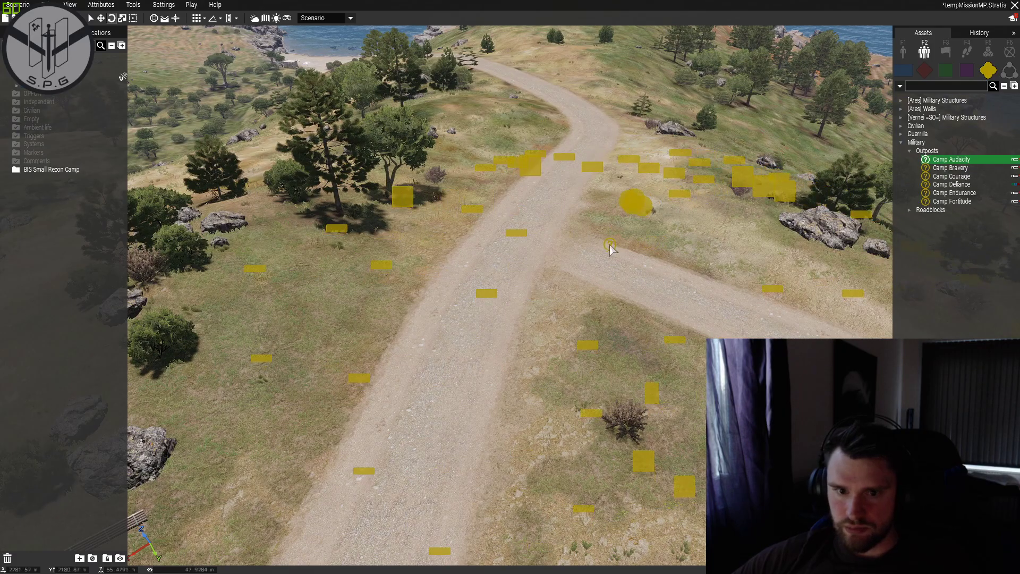
pyautogui.click(612, 252)
# Examine the Camp Audacity outpost around the road junction from several angles with its objects deselected.
pyautogui.press('s')
pyautogui.moveTo(613, 310); pyautogui.dragTo(454, 299, button='right')
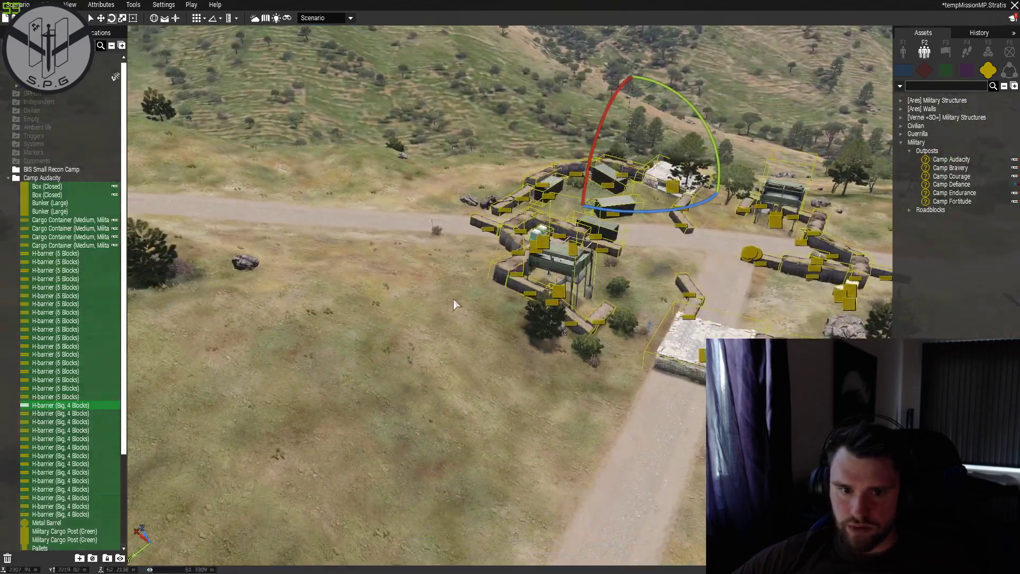
pyautogui.press('w')
pyautogui.moveTo(528, 316); pyautogui.dragTo(703, 241, button='right')
pyautogui.press('w')
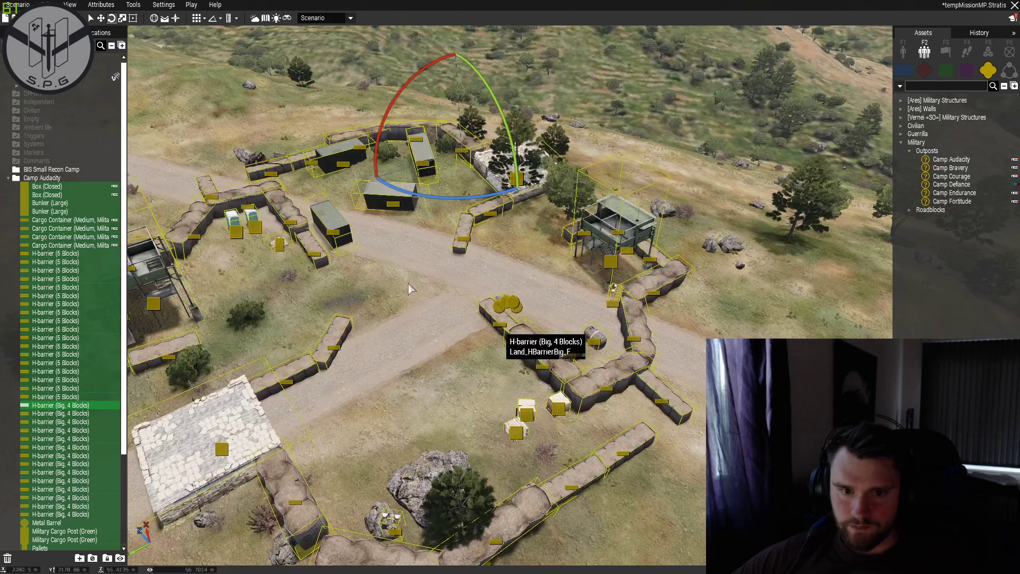
pyautogui.click(703, 241)
pyautogui.moveTo(633, 268); pyautogui.dragTo(607, 389, button='right')
pyautogui.press('s')
pyautogui.moveTo(638, 388); pyautogui.dragTo(781, 264, button='right')
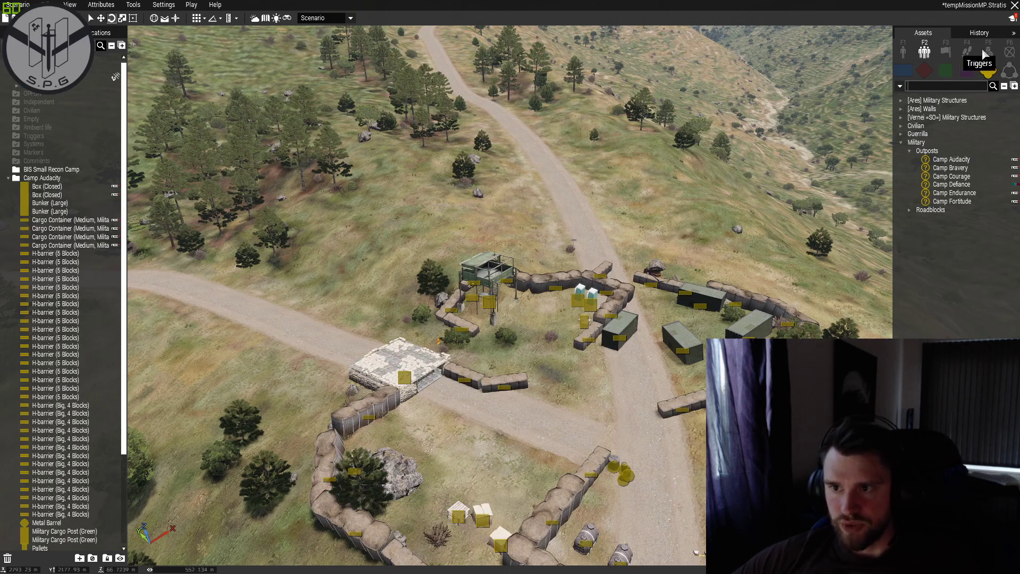
# Place an Empty system marker on the map at the road junction inside the Camp Audacity outpost.
pyautogui.click(1010, 51)
pyautogui.press('m')
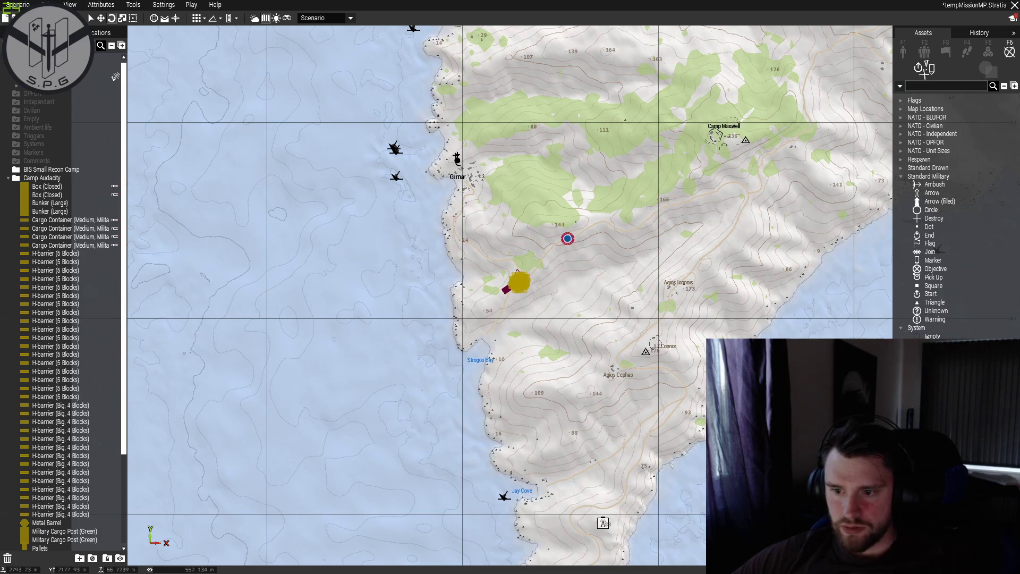
pyautogui.click(929, 336)
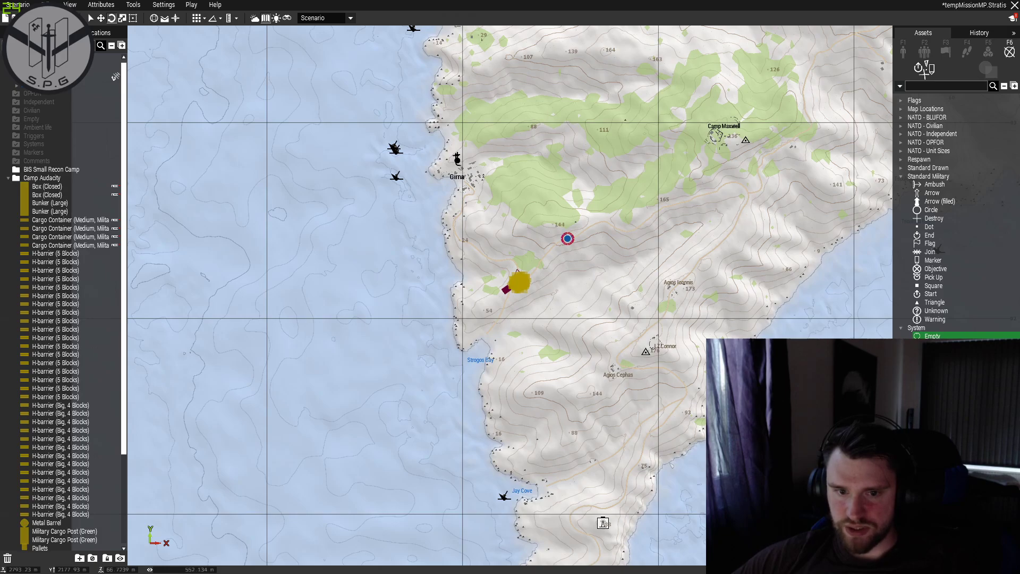
pyautogui.scroll(10, 486, 275)
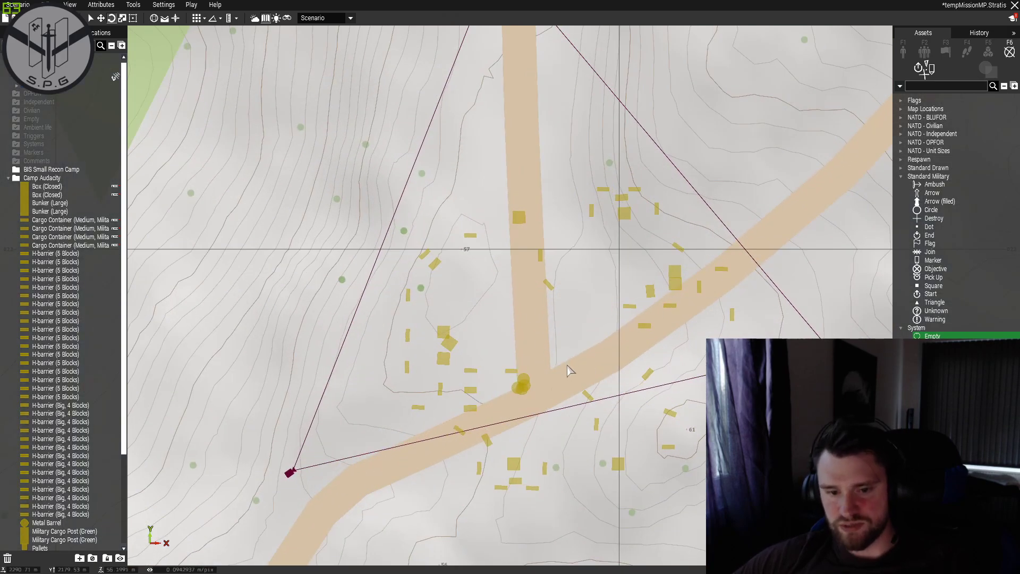
pyautogui.click(565, 367)
pyautogui.scroll(3, 576, 375)
pyautogui.click(630, 355)
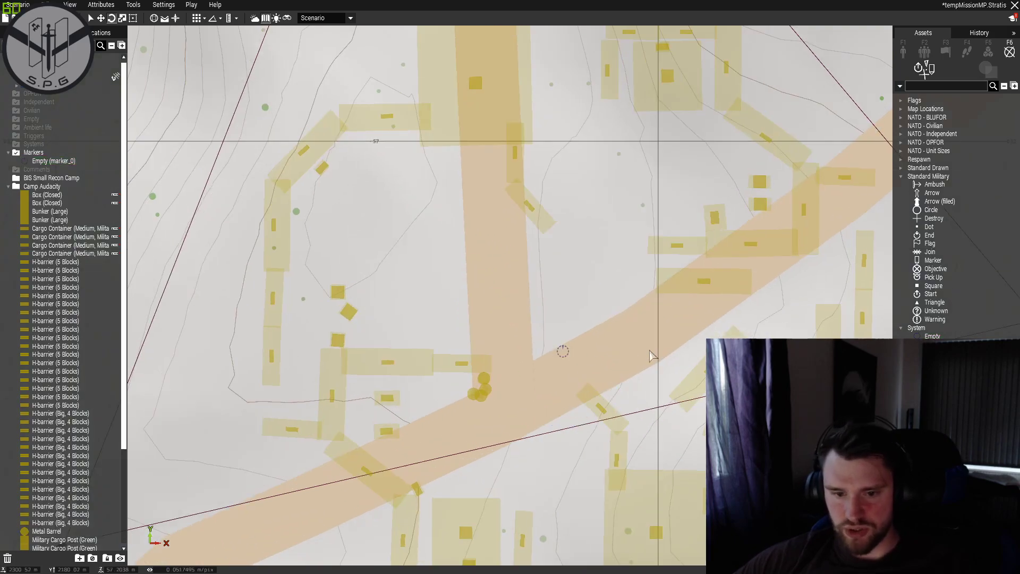
# Set the variable name of the empty marker at the junction to respawn.
pyautogui.doubleClick(558, 355)
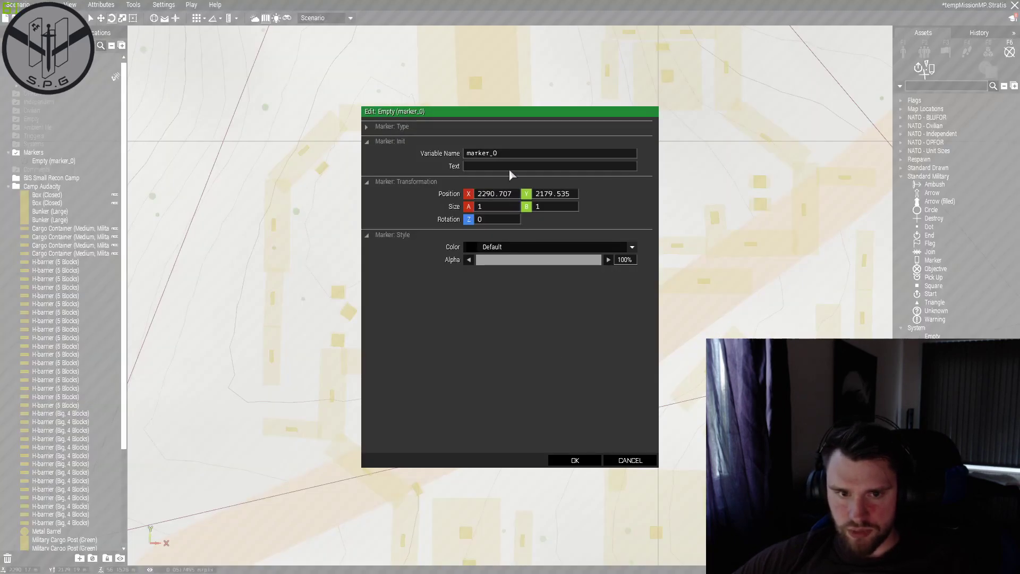
pyautogui.doubleClick(506, 153)
pyautogui.write('respawn')
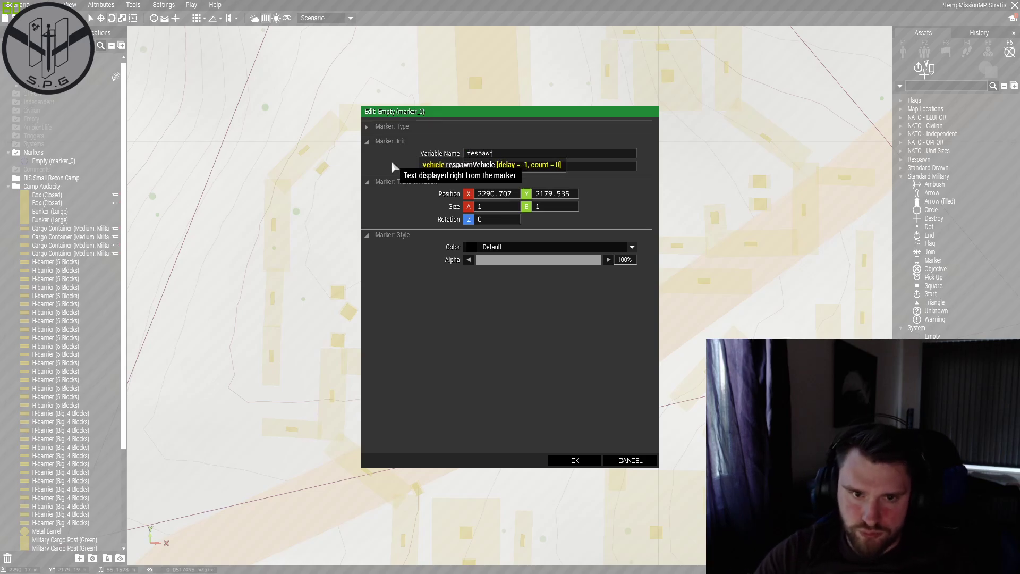
pyautogui.press('Return')
pyautogui.scroll(-5, 709, 320)
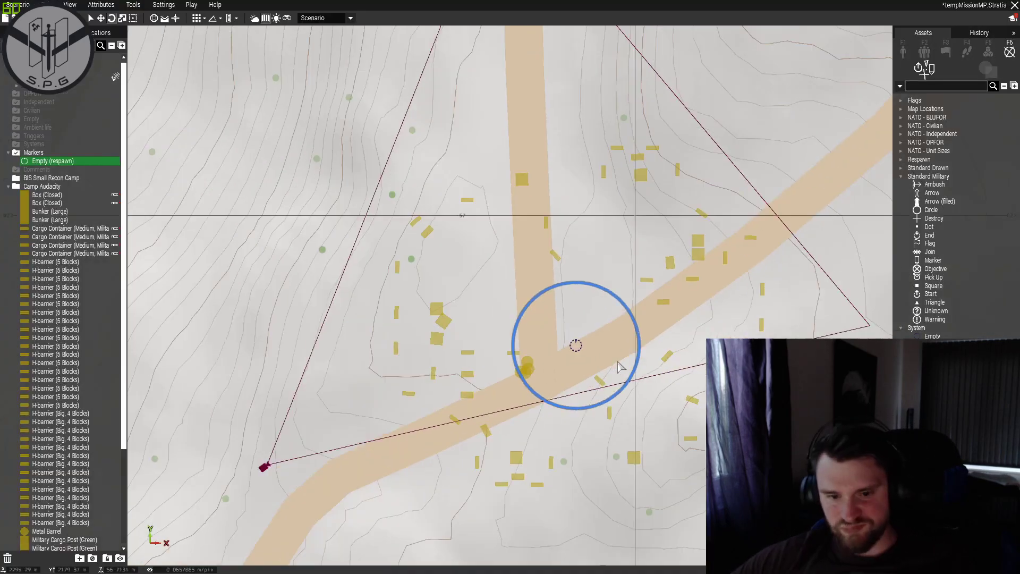
pyautogui.scroll(-4, 708, 320)
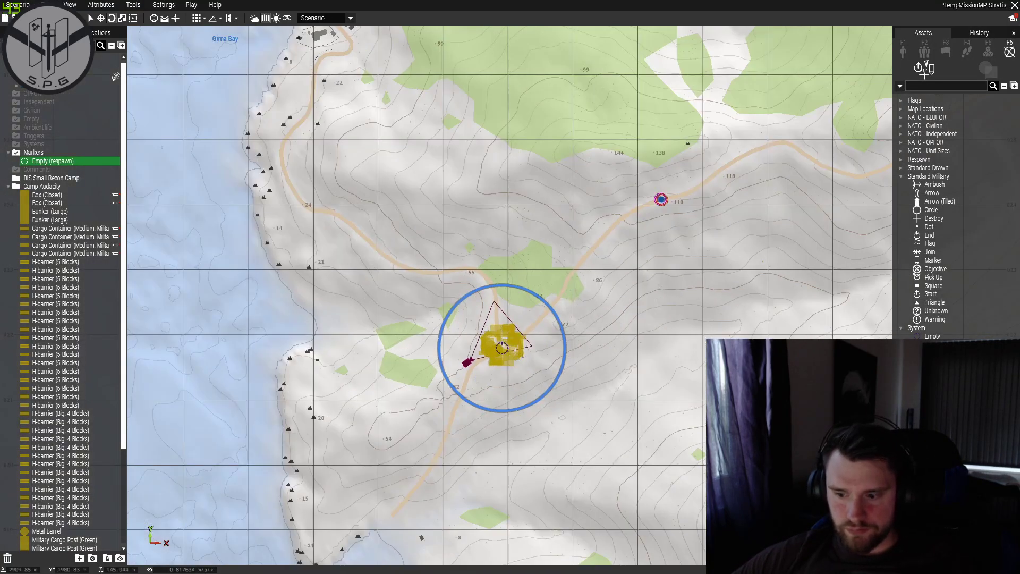
pyautogui.scroll(-3, 628, 388)
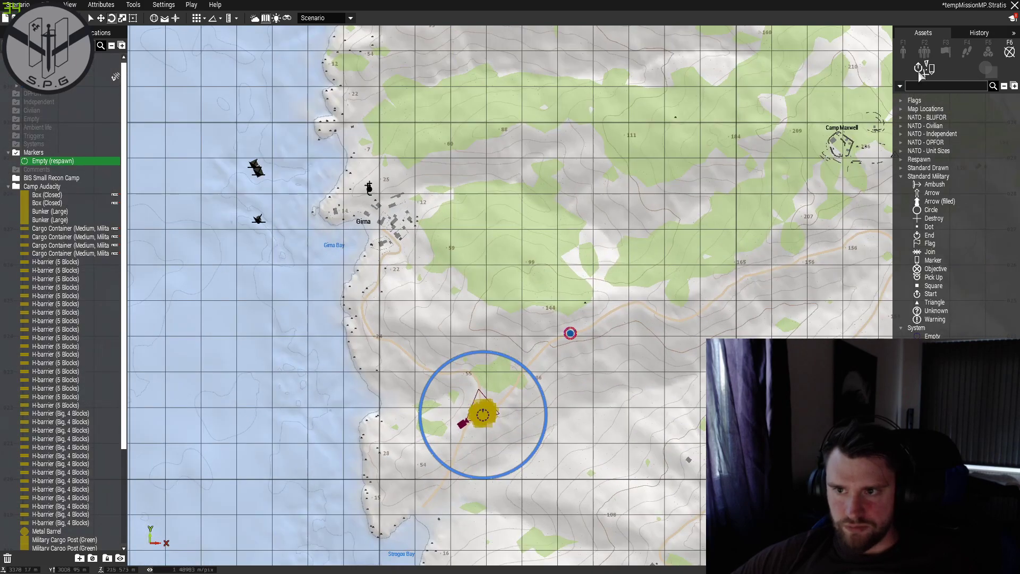
# Launch the multiplayer play-test in the Grunt slot and force the character to respawn.
pyautogui.click(904, 51)
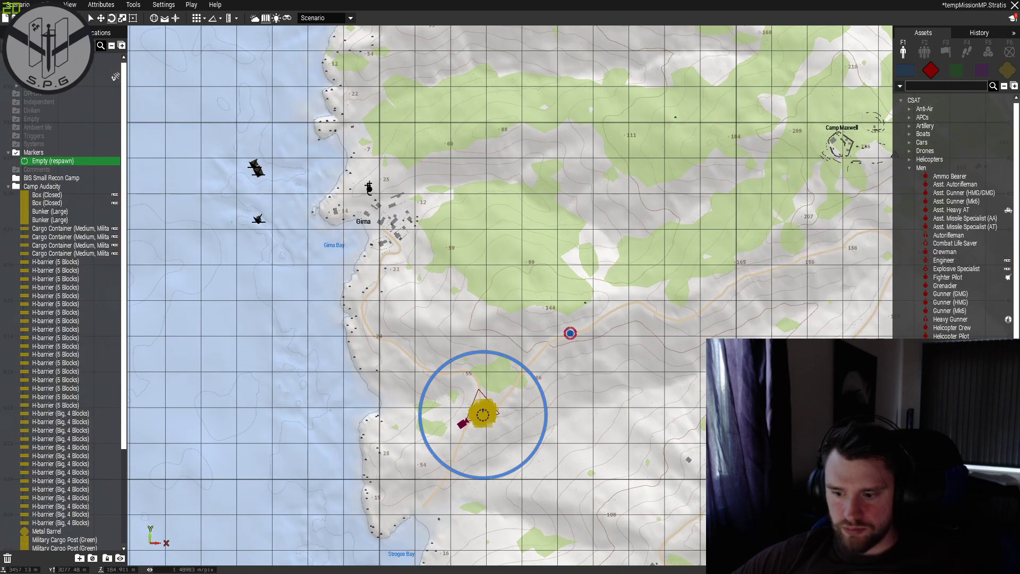
pyautogui.hotkey('ctrl', 'p')
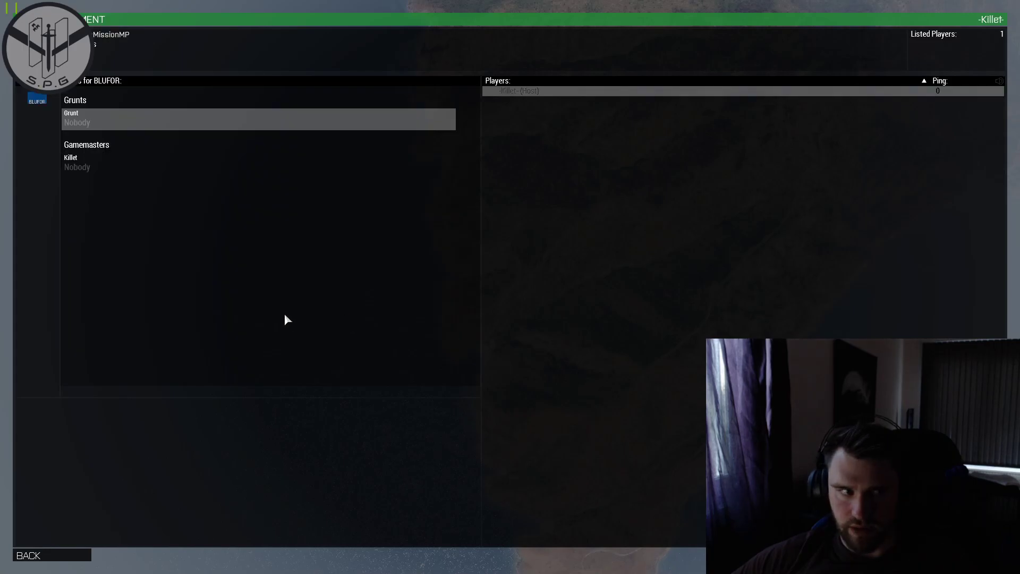
pyautogui.click(176, 127)
pyautogui.press('Return')
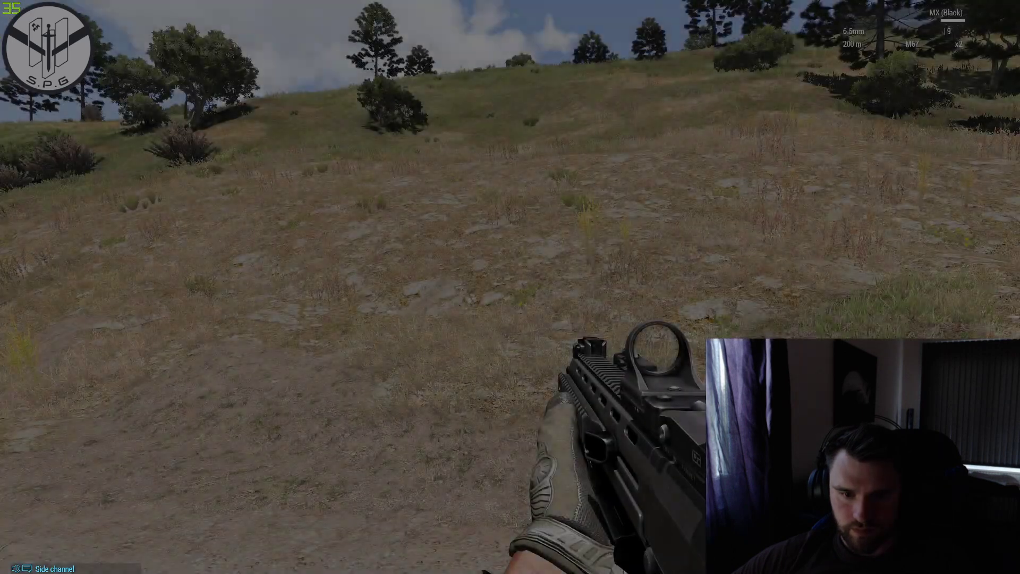
pyautogui.press('Escape')
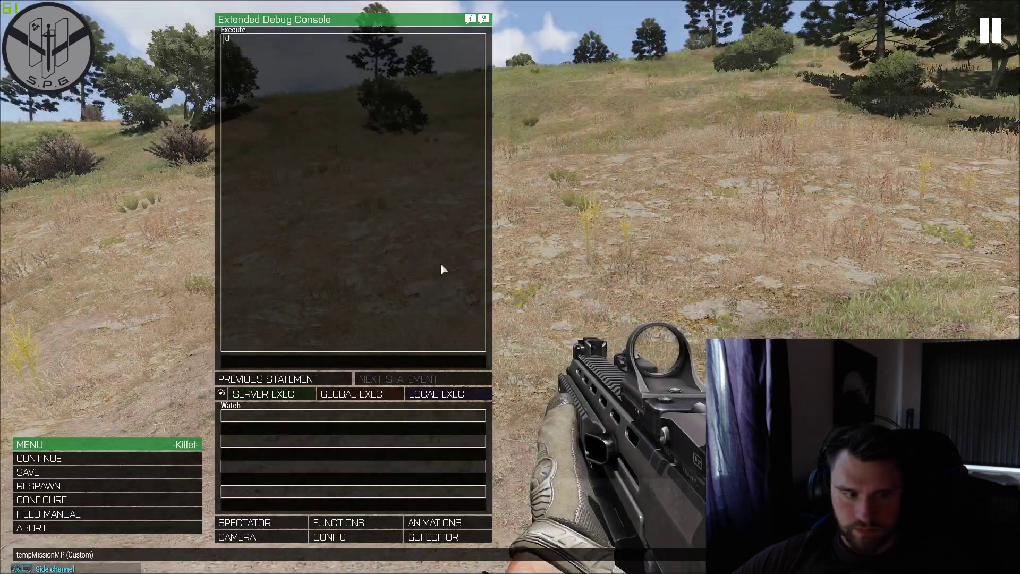
pyautogui.click(80, 485)
pyautogui.click(431, 309)
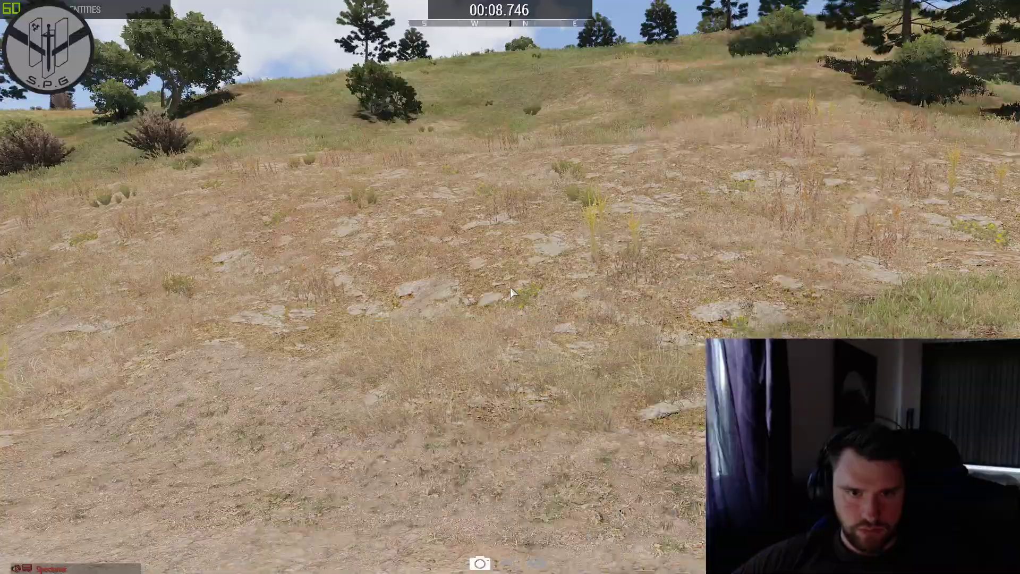
# Fly the spectator camera around the body on the road during the respawn countdown, and look around the respawn location.
pyautogui.press('s')
pyautogui.press('w')
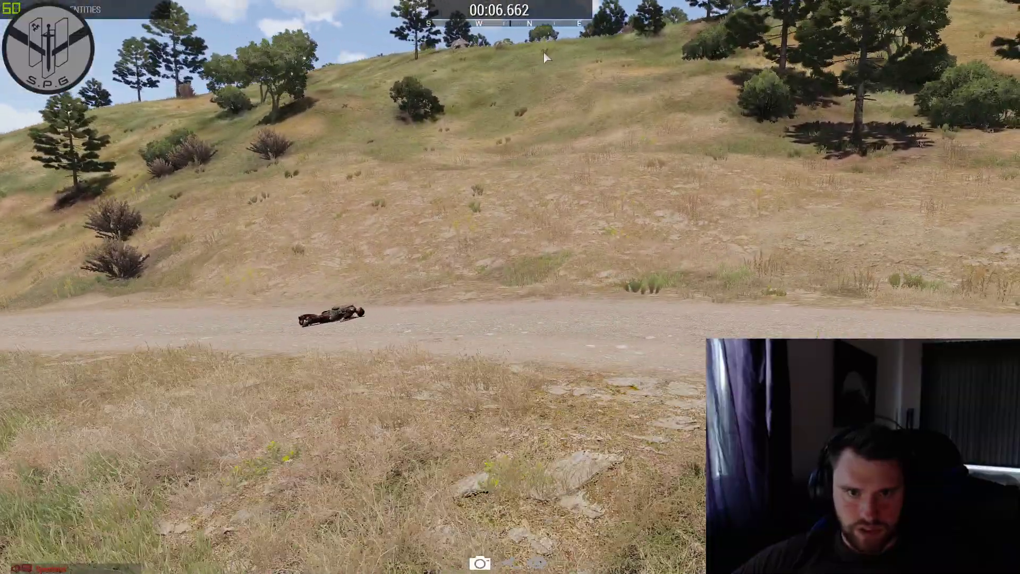
pyautogui.press('w')
pyautogui.moveTo(542, 181); pyautogui.dragTo(505, 251, button='right')
pyautogui.press('w')
pyautogui.press('s')
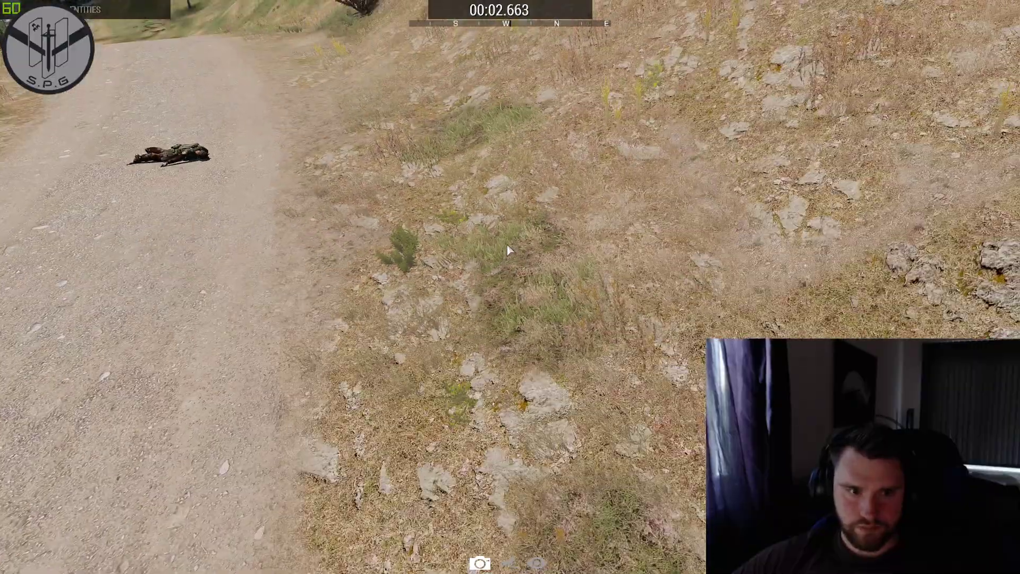
pyautogui.press('a')
pyautogui.press('w')
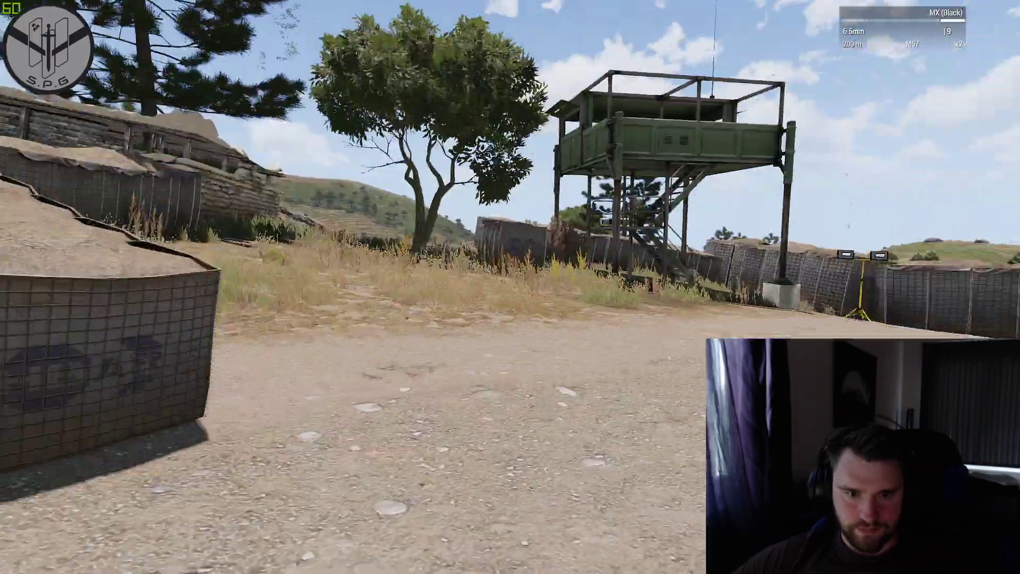
# Abort the play-test and go back through the debriefing and lobby to the editor.
pyautogui.press('Escape')
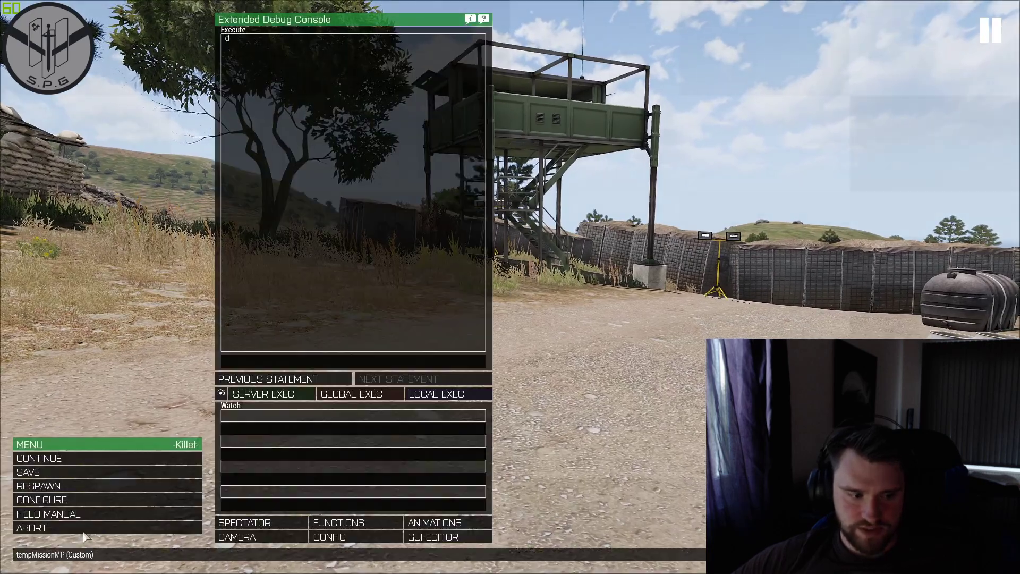
pyautogui.click(54, 527)
pyautogui.click(400, 274)
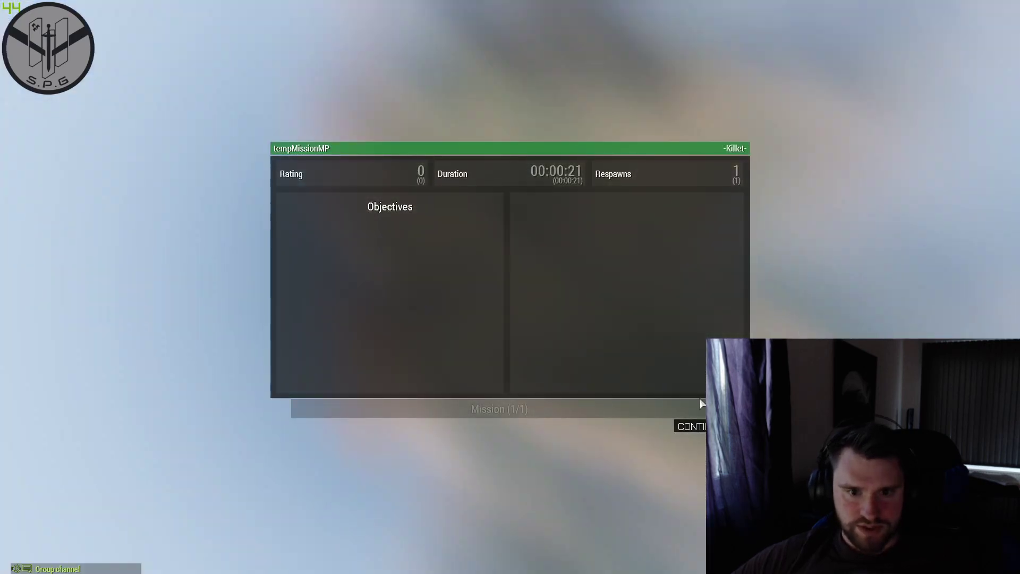
pyautogui.click(697, 436)
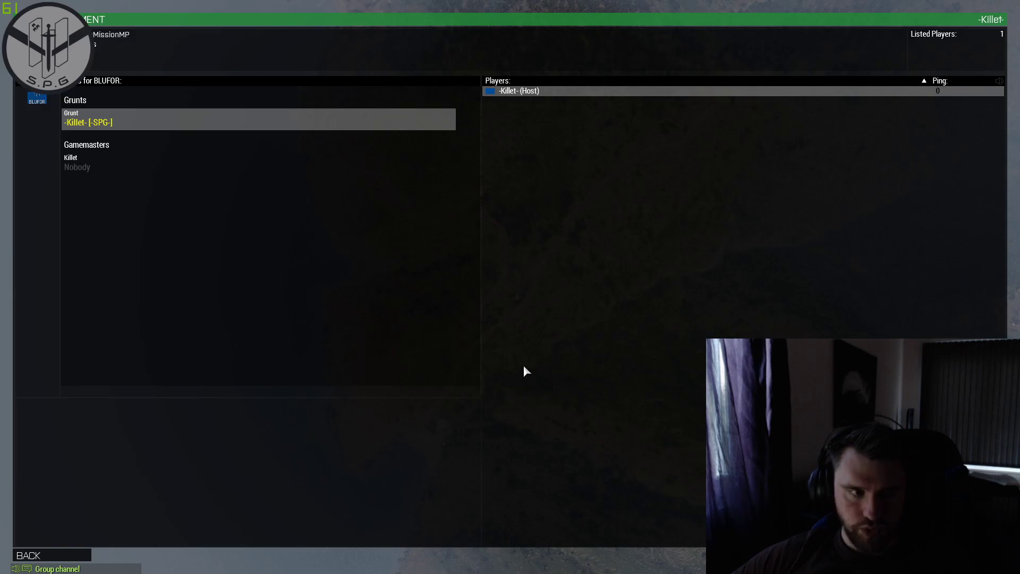
pyautogui.press('Escape')
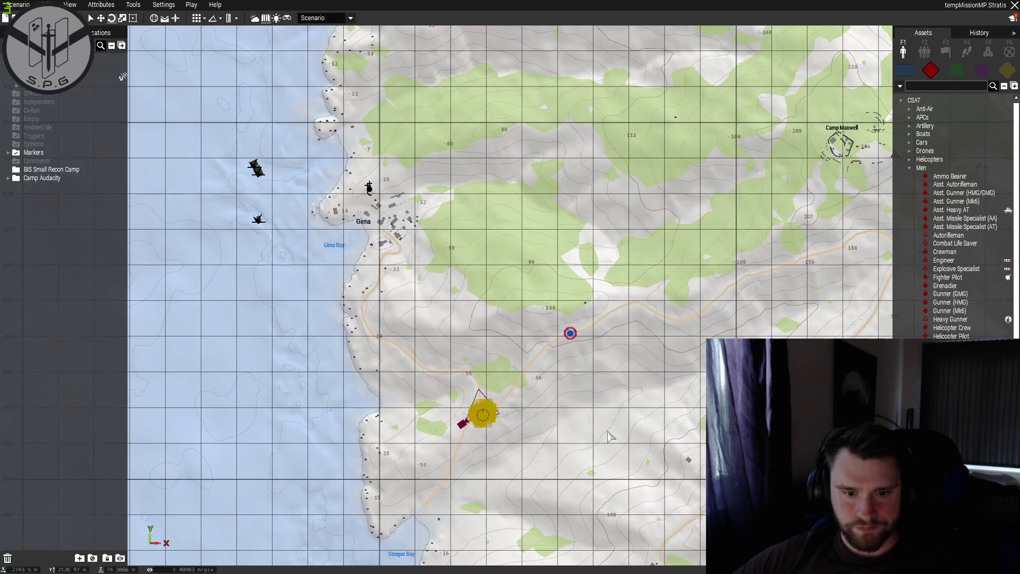
# Delete the respawn marker at the road junction in Camp Audacity.
pyautogui.scroll(6, 481, 410)
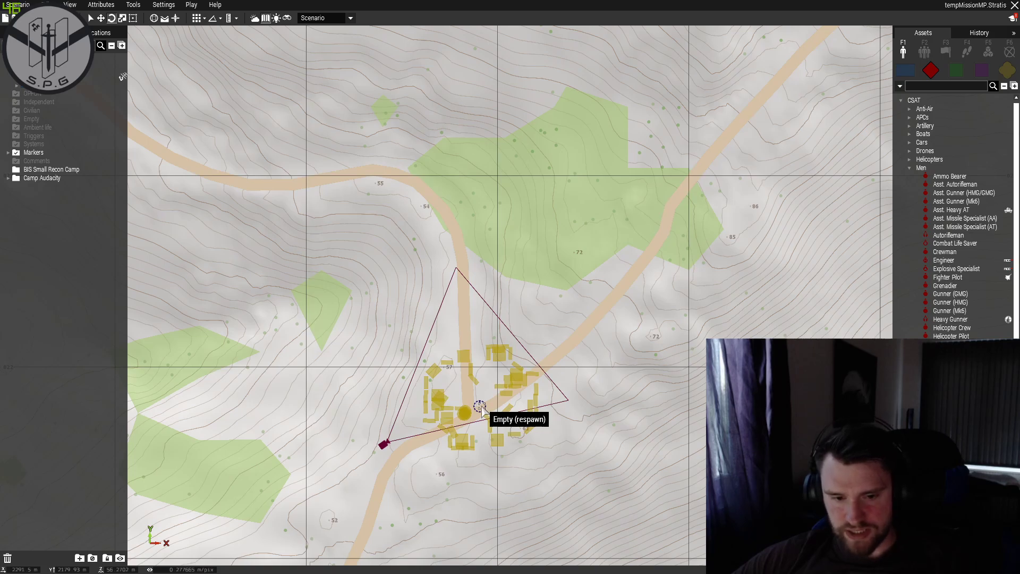
pyautogui.click(481, 409)
pyautogui.scroll(3, 482, 410)
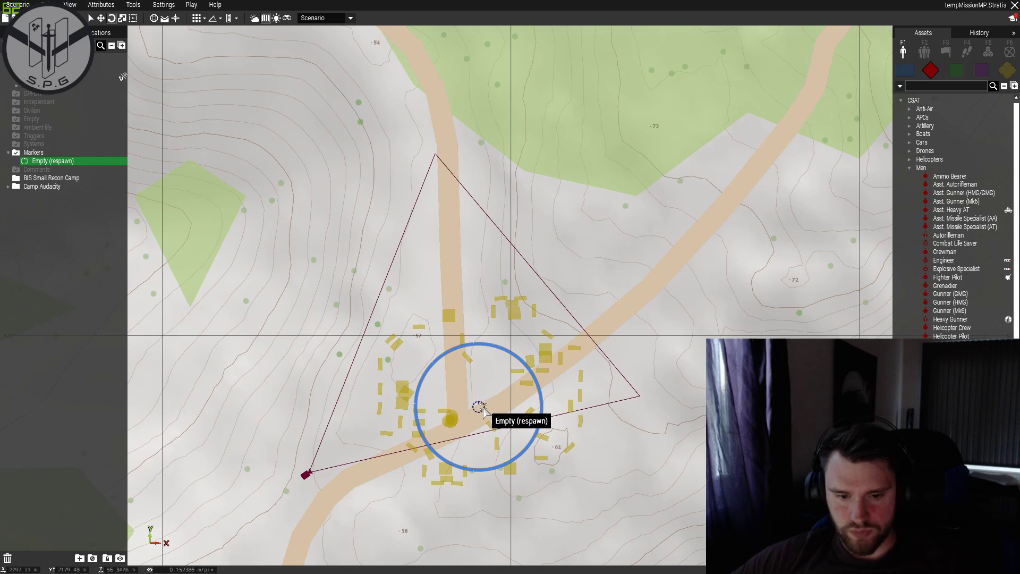
pyautogui.scroll(1, 481, 407)
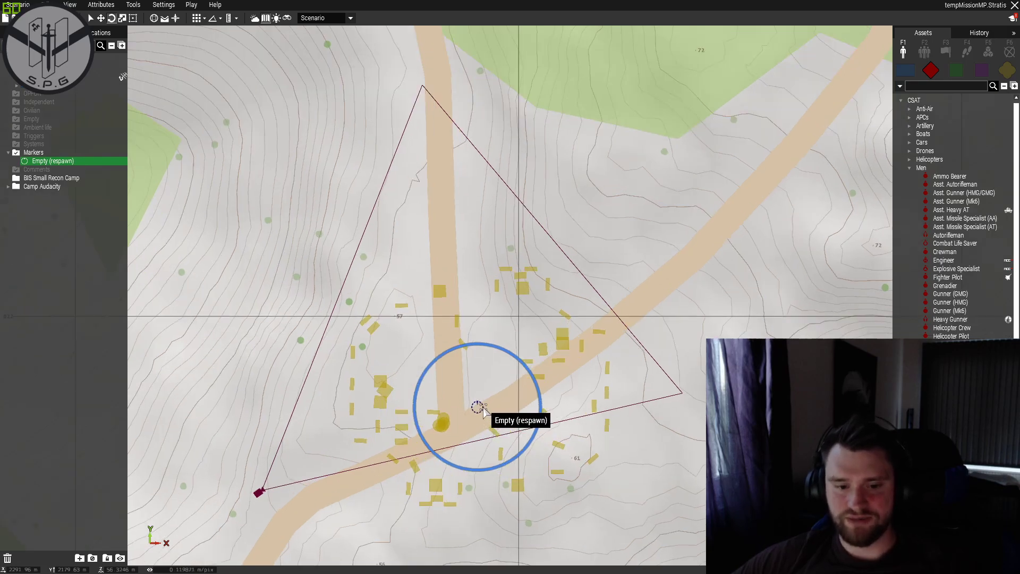
pyautogui.press('Delete')
# Search the system modules for "resp".
pyautogui.scroll(-3, 638, 324)
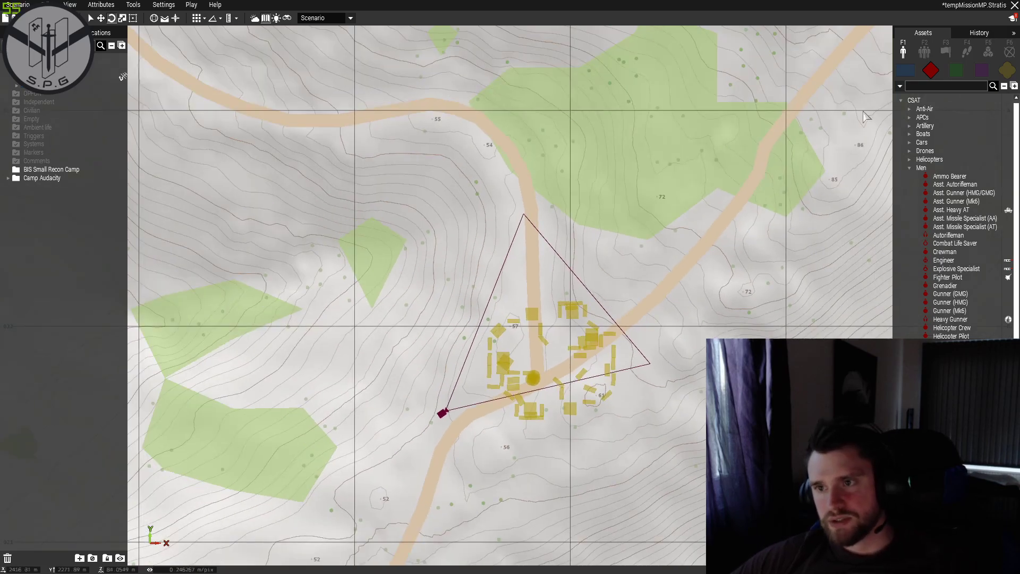
pyautogui.click(989, 52)
pyautogui.write('resp')
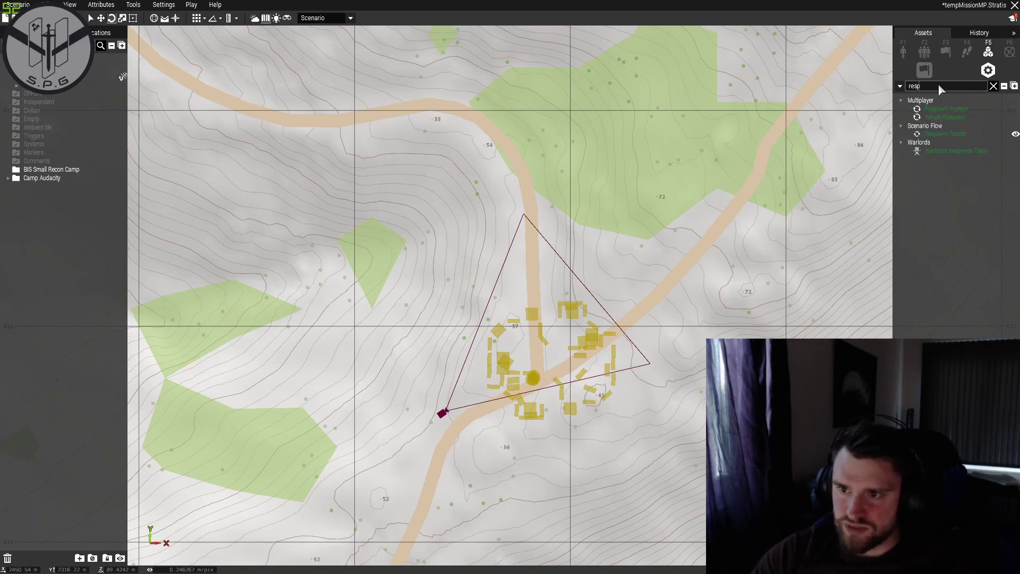
# Place a Respawn Position module in the middle of the camp, naming it FOB Duckface with type Infantry.
pyautogui.click(946, 109)
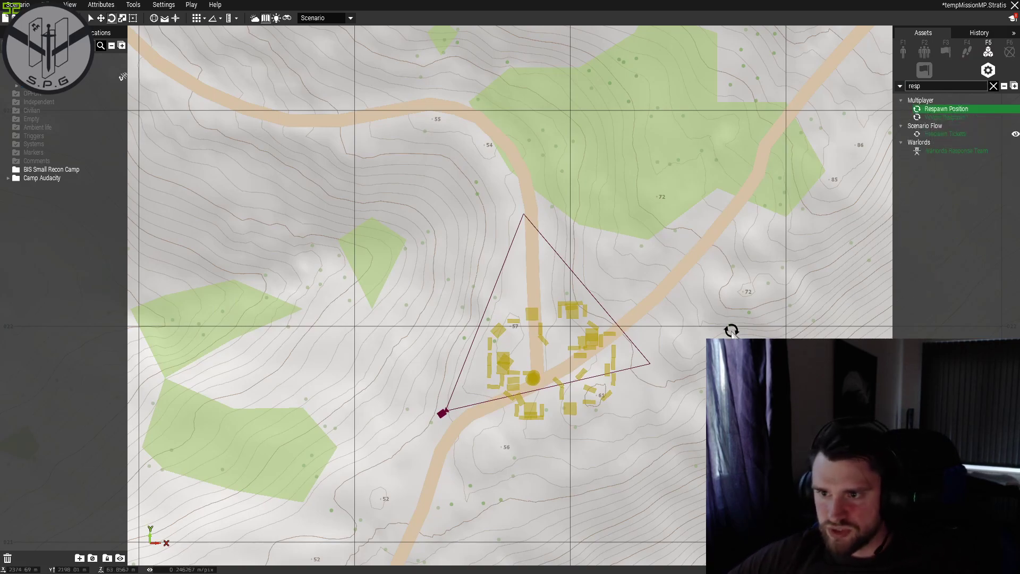
pyautogui.scroll(3, 555, 366)
pyautogui.click(542, 359)
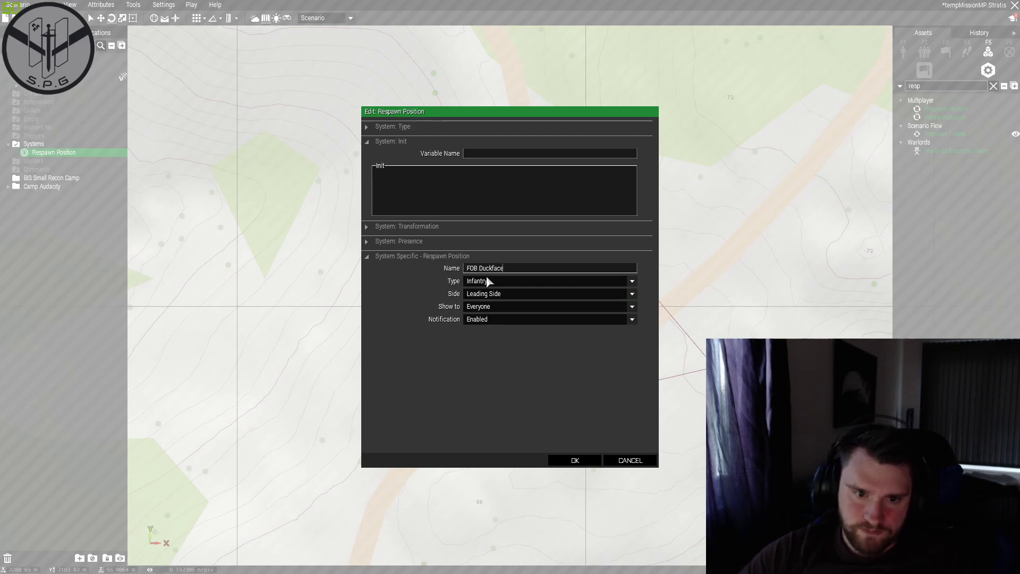
pyautogui.click(497, 282)
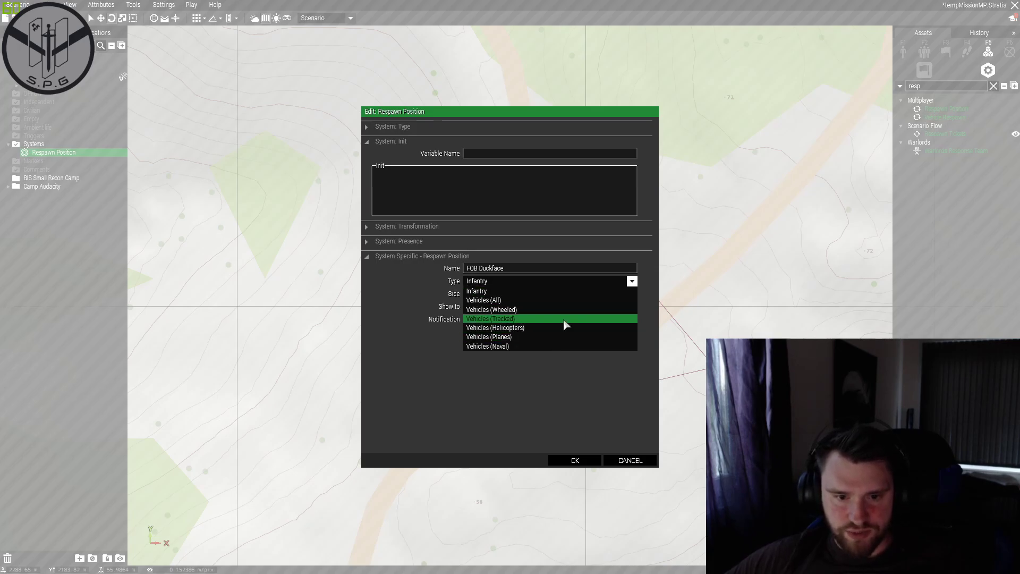
pyautogui.click(498, 293)
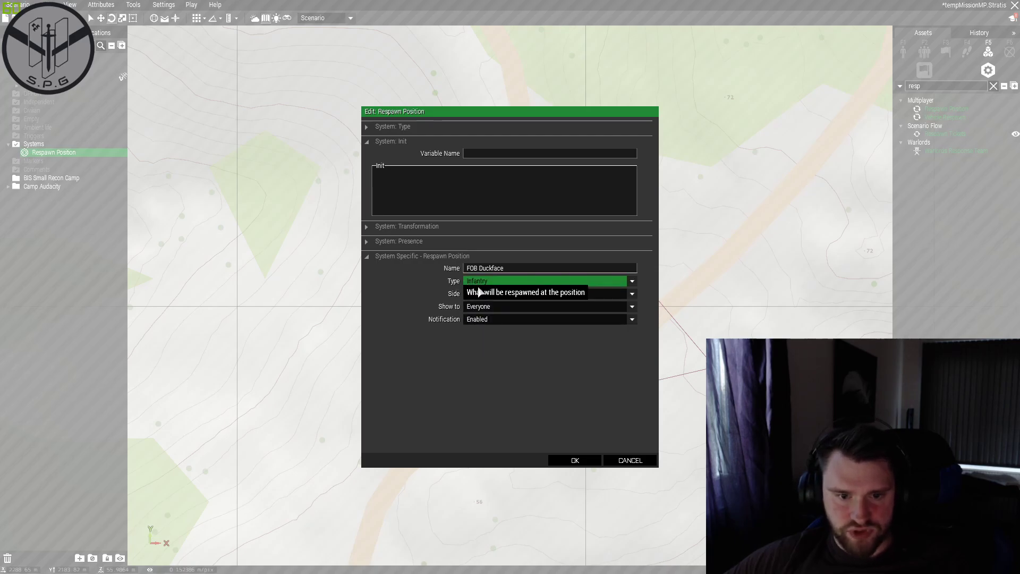
# Set the side of the FOB Duckface respawn position to BLUFOR.
pyautogui.click(502, 295)
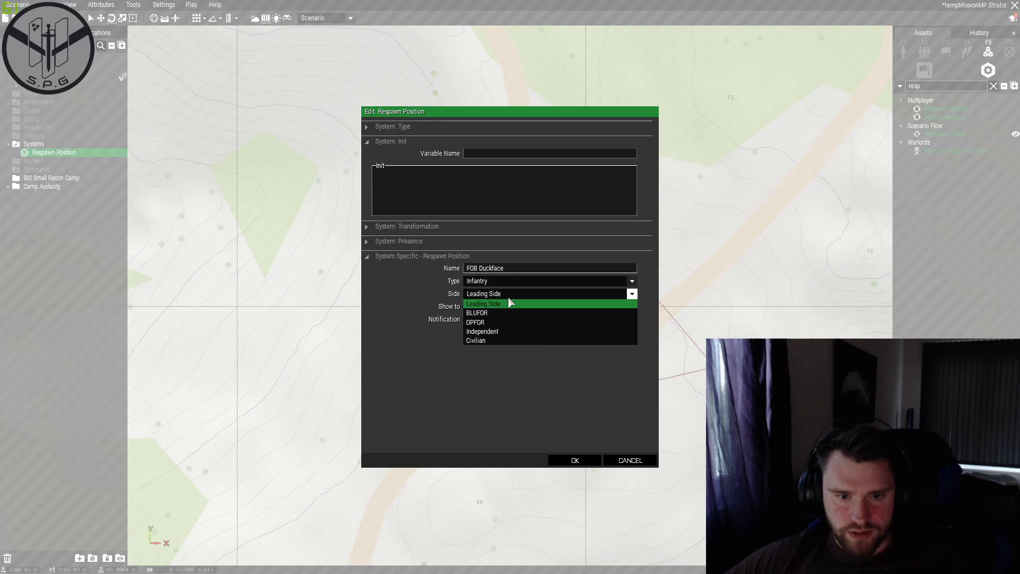
pyautogui.click(484, 314)
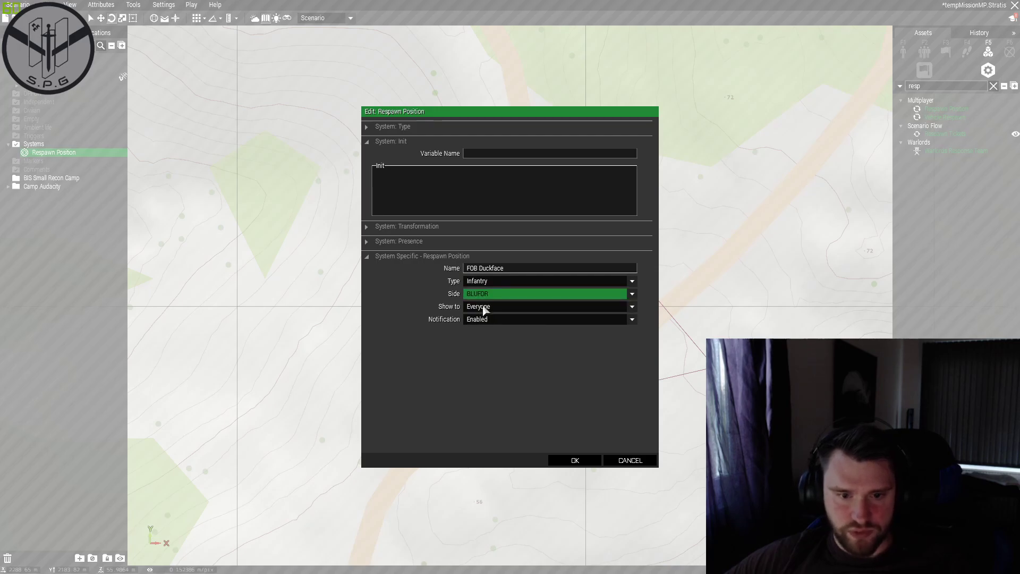
pyautogui.click(484, 295)
pyautogui.click(480, 305)
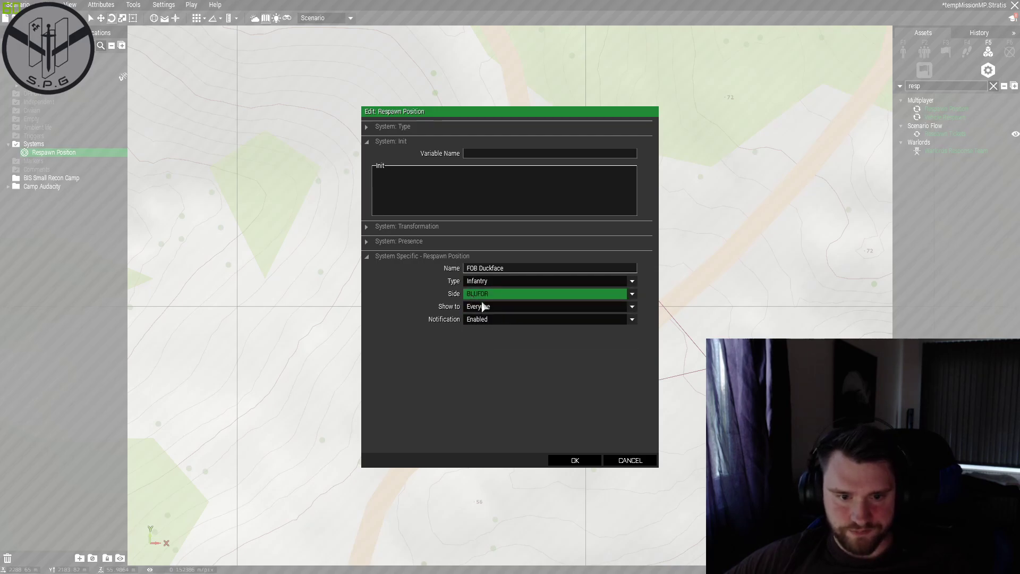
# Show the respawn position to Everyone, set its notification to Disabled and accept the module's settings.
pyautogui.click(489, 308)
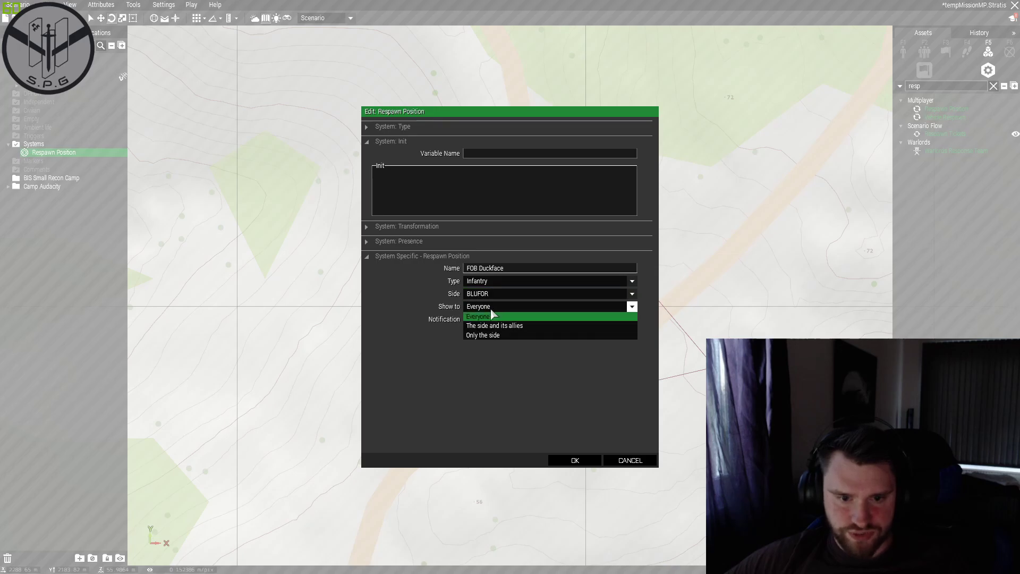
pyautogui.click(488, 316)
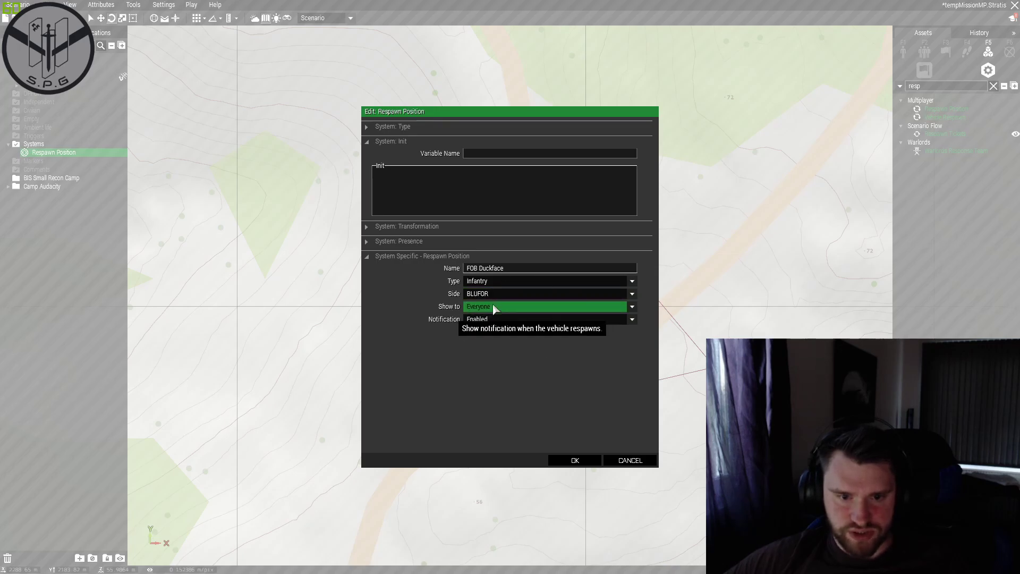
pyautogui.click(482, 320)
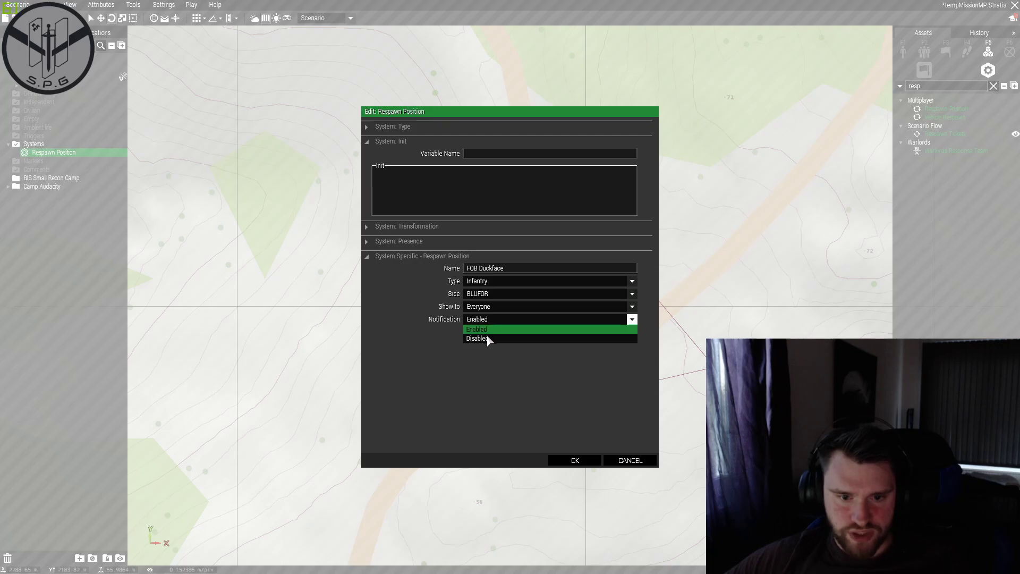
pyautogui.click(487, 339)
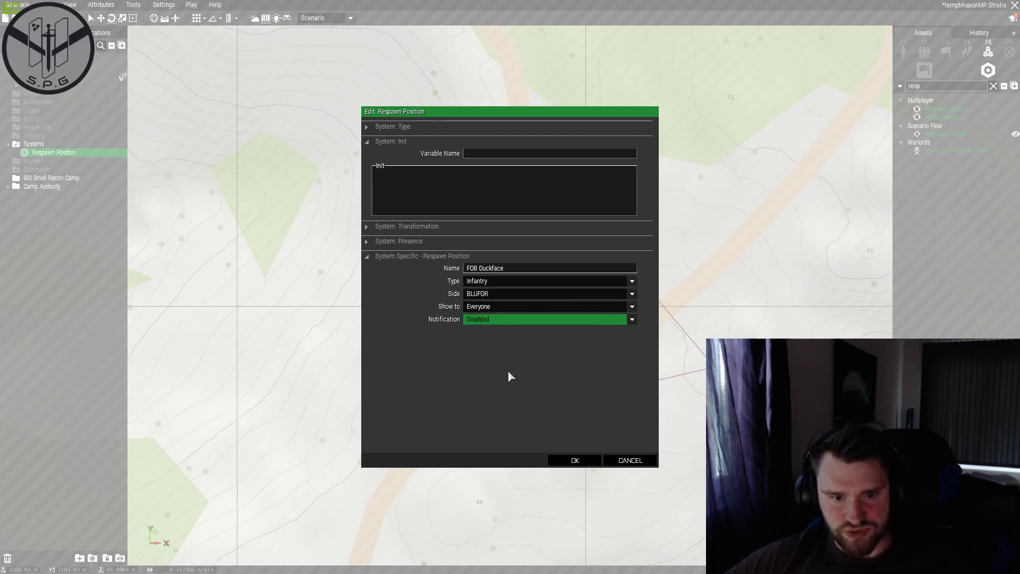
pyautogui.click(575, 460)
# Launch the scenario in multiplayer and start the mission in the BLUFOR Grunt slot.
pyautogui.scroll(5, 583, 466)
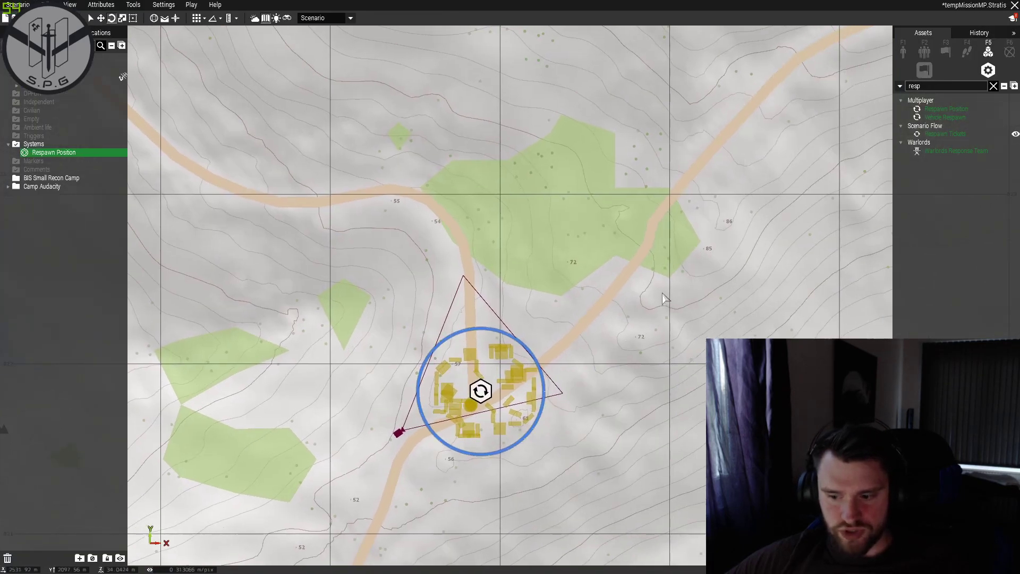
pyautogui.hotkey('ctrl', 'p')
pyautogui.click(192, 124)
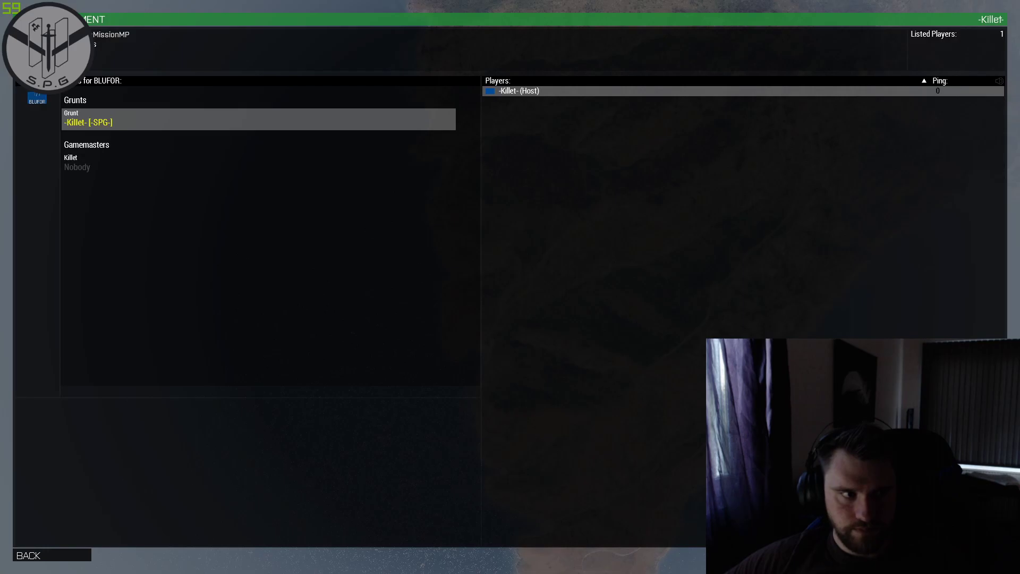
pyautogui.press('Return')
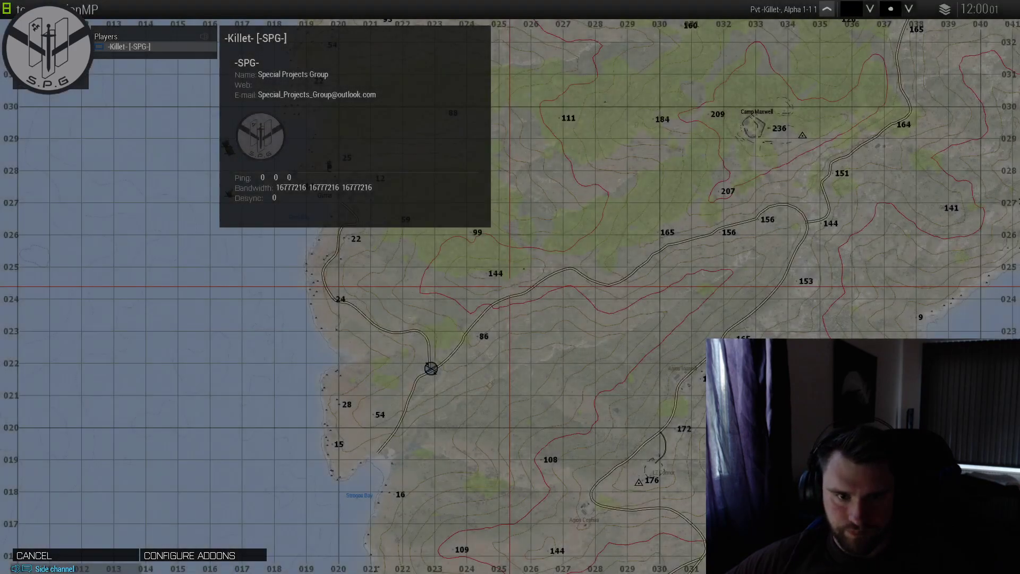
pyautogui.press('Escape')
pyautogui.click(563, 273)
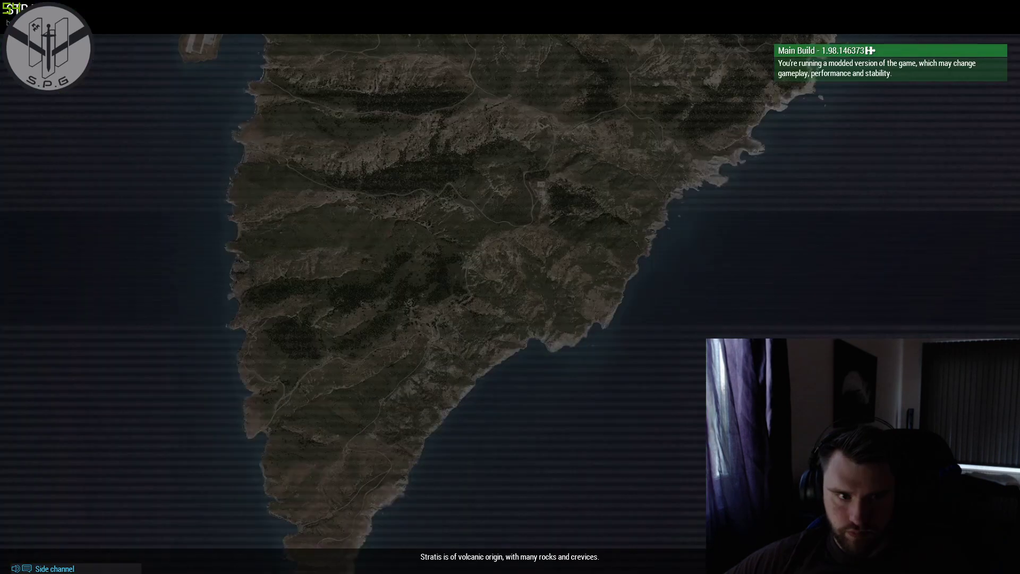
pyautogui.press('Escape')
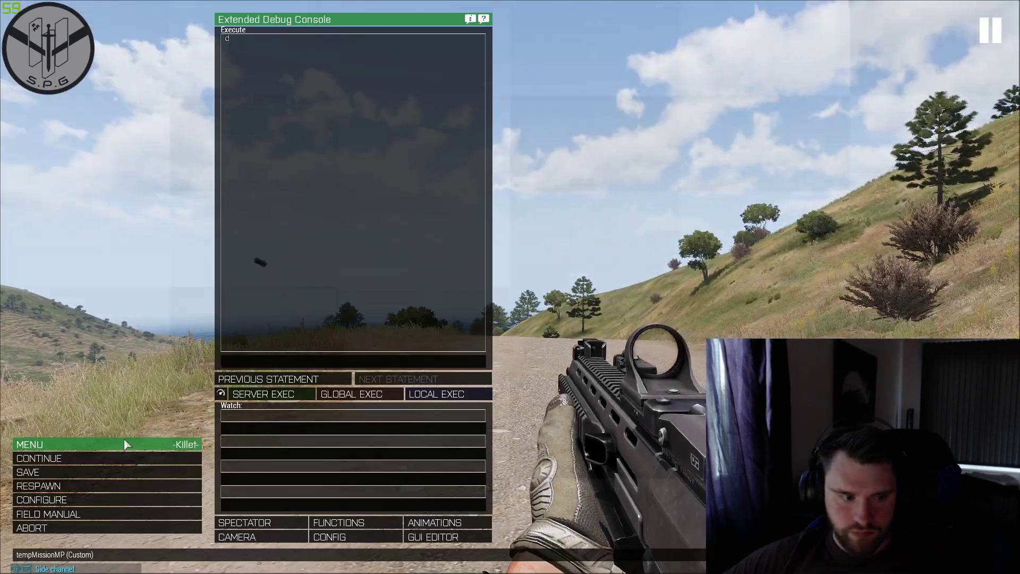
pyautogui.click(38, 486)
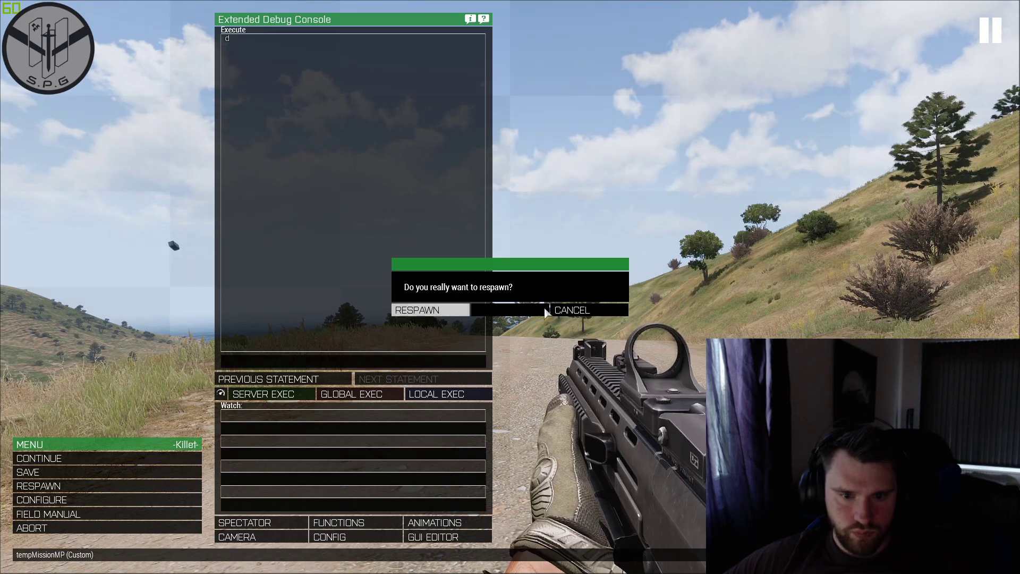
pyautogui.click(590, 310)
pyautogui.press('Escape')
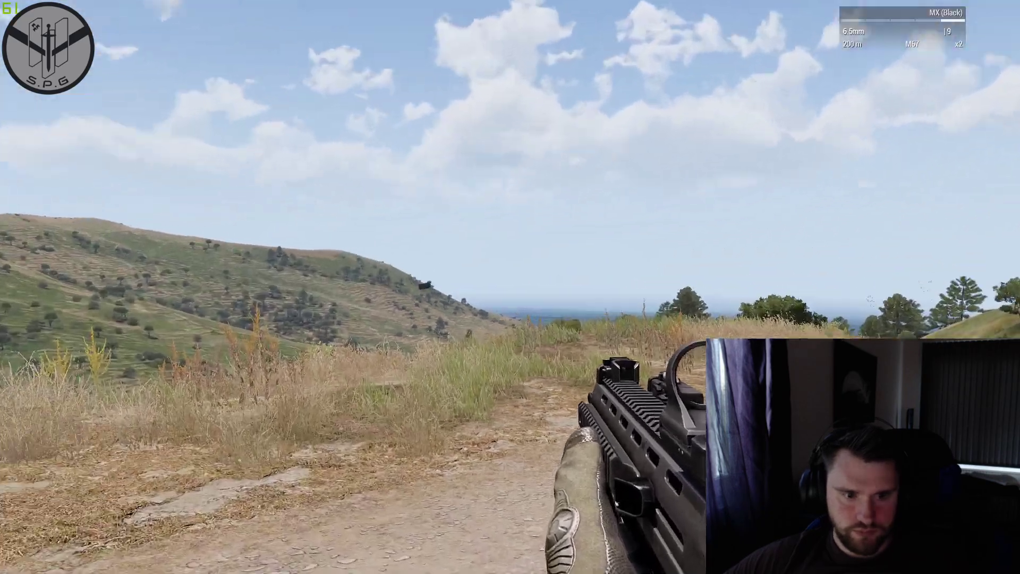
# Pause the running mission and respawn the player character to test the respawn position.
pyautogui.press('z')
pyautogui.press('Escape')
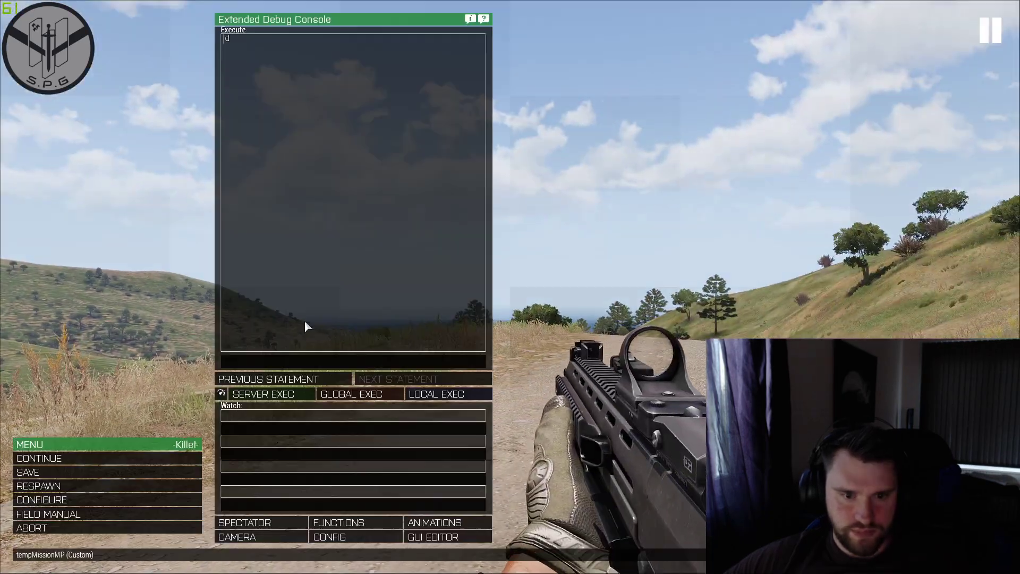
pyautogui.click(58, 486)
pyautogui.click(441, 310)
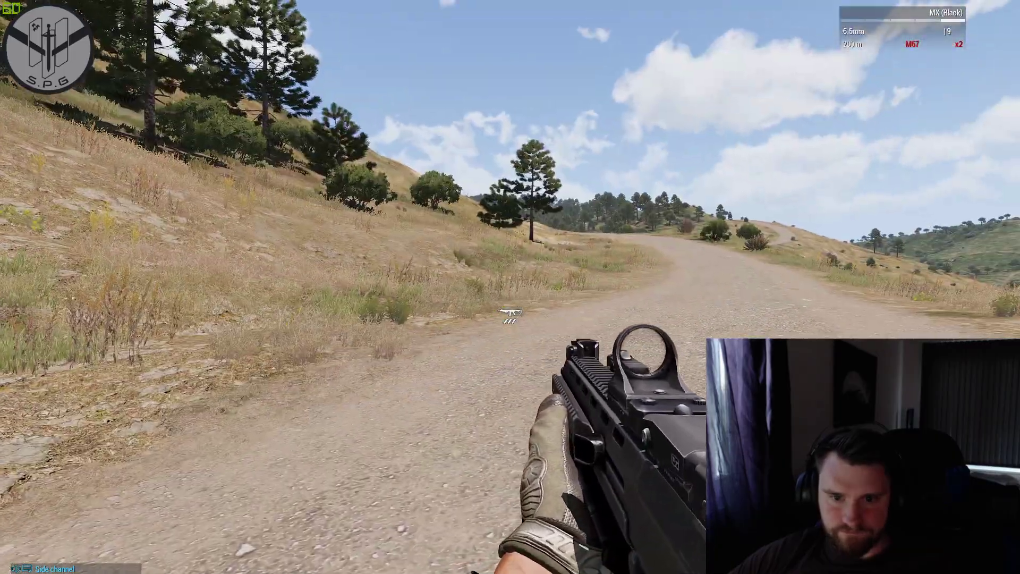
# Abort the test mission and continue past the debriefing back to the scenario editor.
pyautogui.press('Escape')
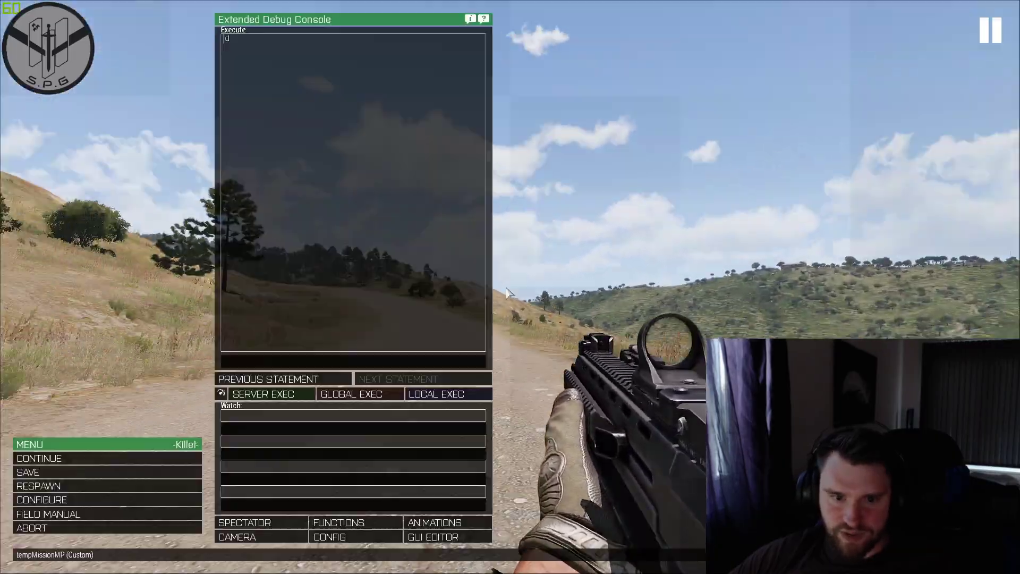
pyautogui.click(53, 528)
pyautogui.click(401, 277)
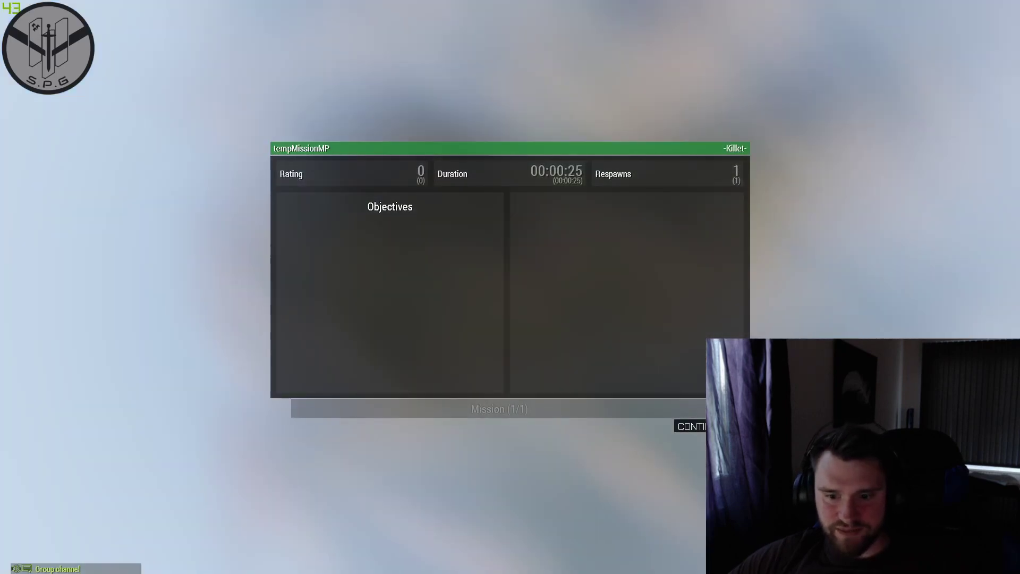
pyautogui.click(691, 426)
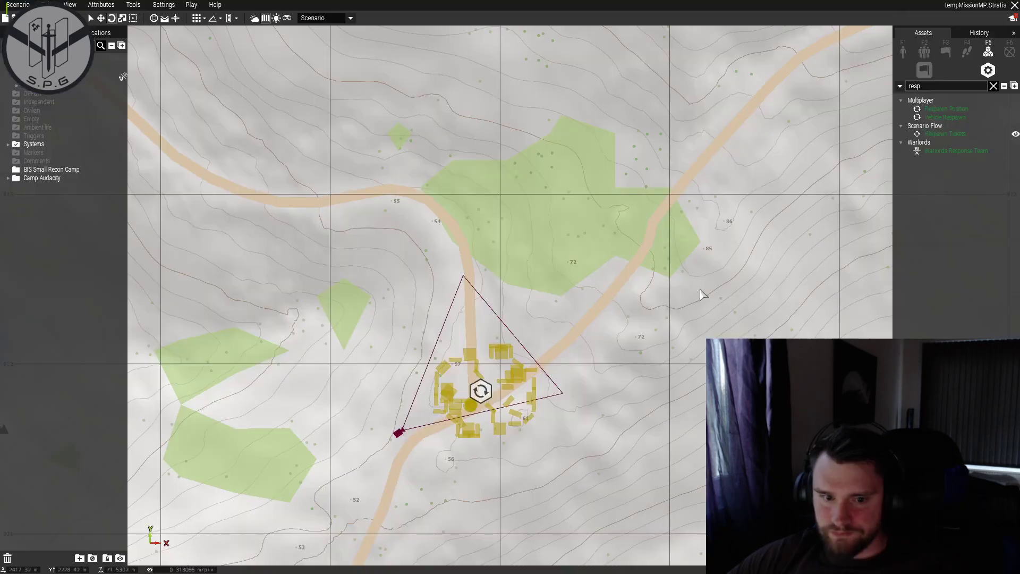
# Review the attributes of the Respawn Position module placed in the camp.
pyautogui.click(480, 390)
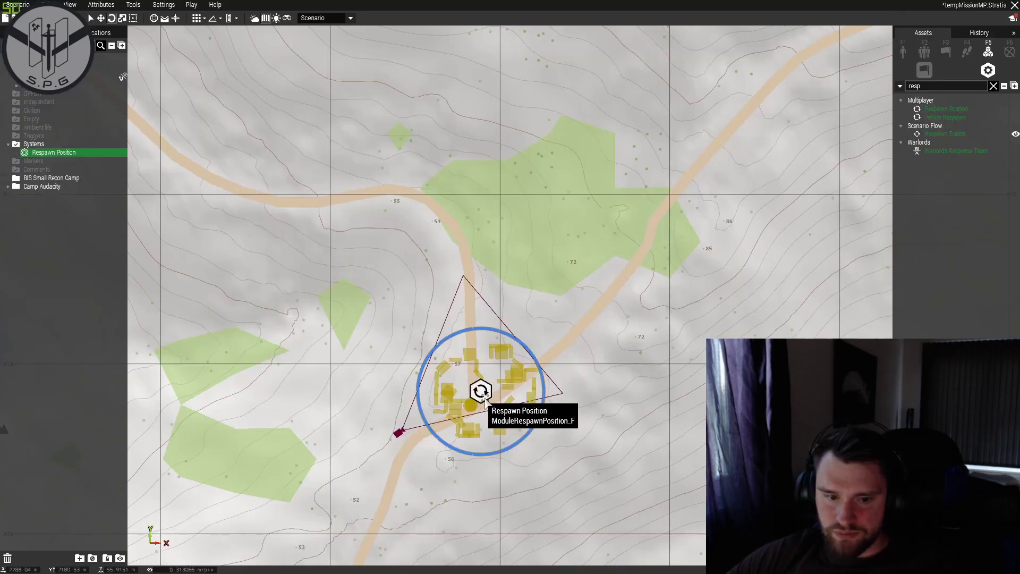
pyautogui.doubleClick(490, 395)
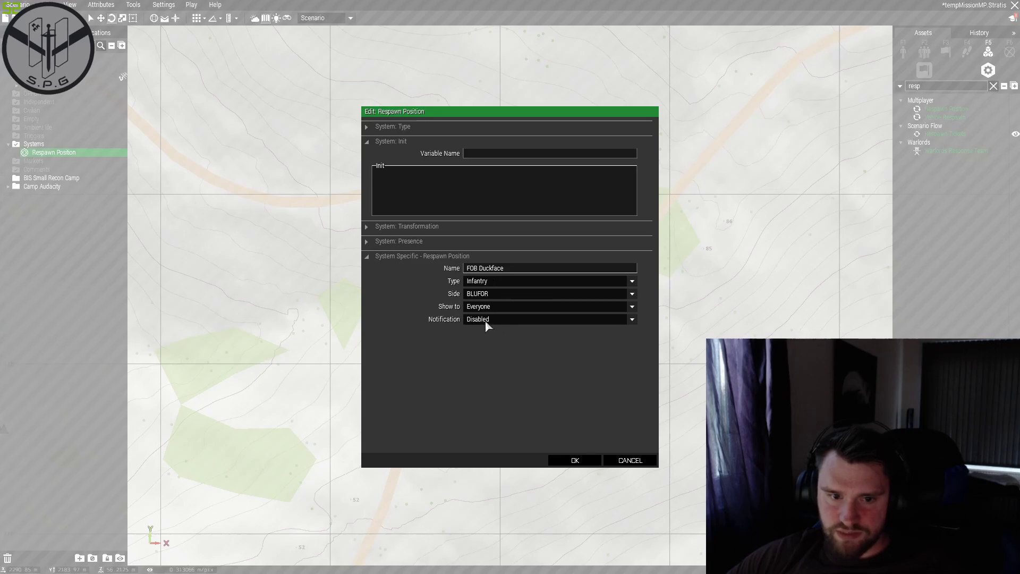
pyautogui.click(567, 461)
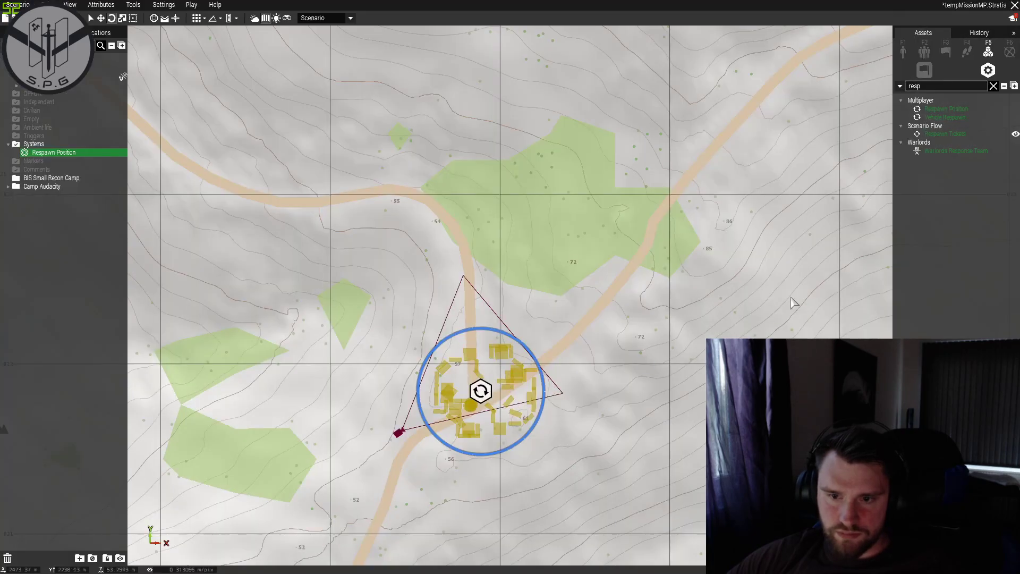
# Sync the camp's Respawn Position module to the Gamemasters rifleman standing on the road to the northeast.
pyautogui.scroll(-3, 800, 302)
pyautogui.moveTo(800, 302); pyautogui.dragTo(652, 368, button='right')
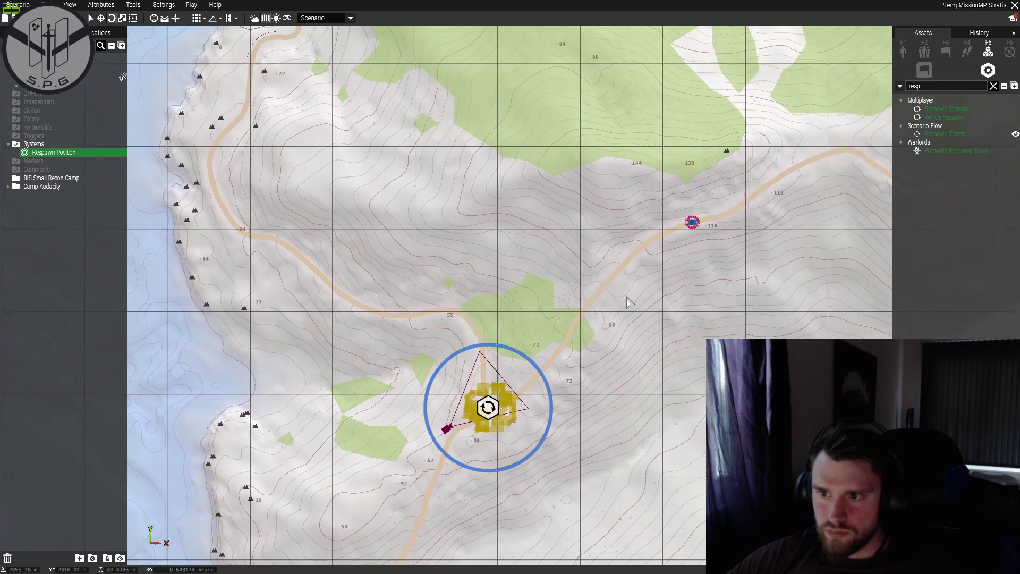
pyautogui.rightClick(489, 409)
pyautogui.click(659, 419)
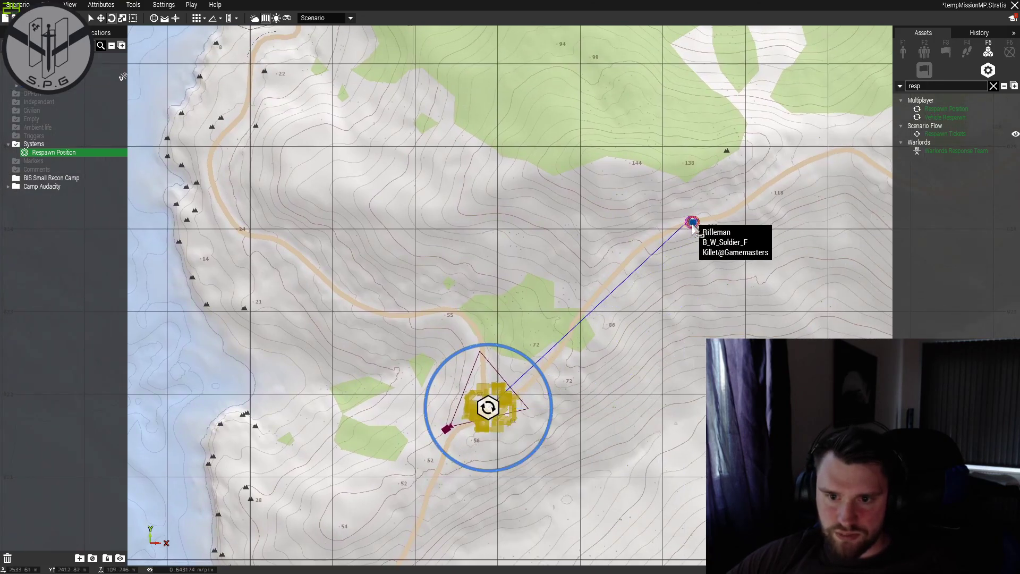
# Sync the Grunt rifleman on the northeast road to the Respawn Position module in the camp.
pyautogui.scroll(5, 692, 223)
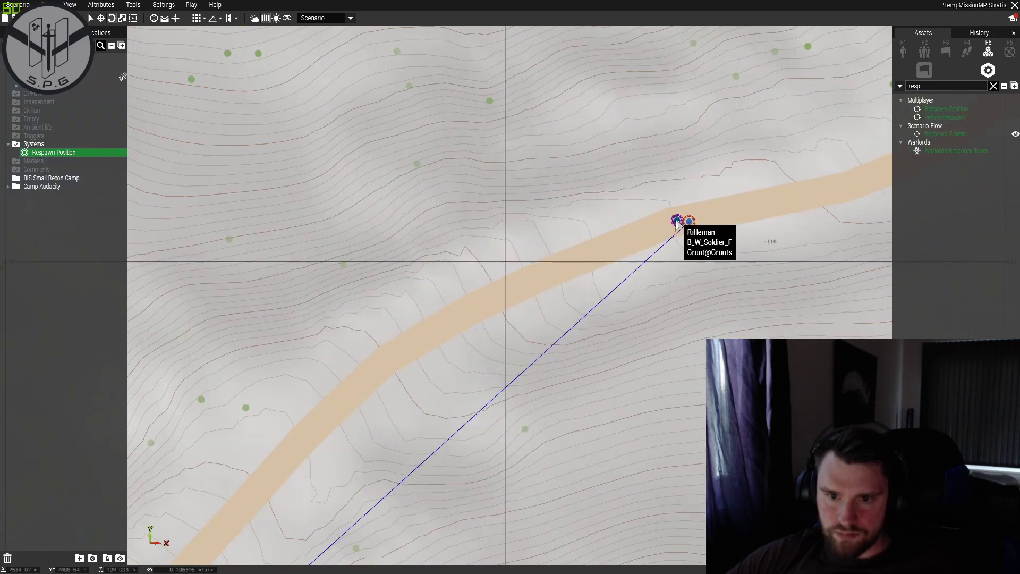
pyautogui.rightClick(678, 222)
pyautogui.click(631, 225)
pyautogui.scroll(-5, 381, 450)
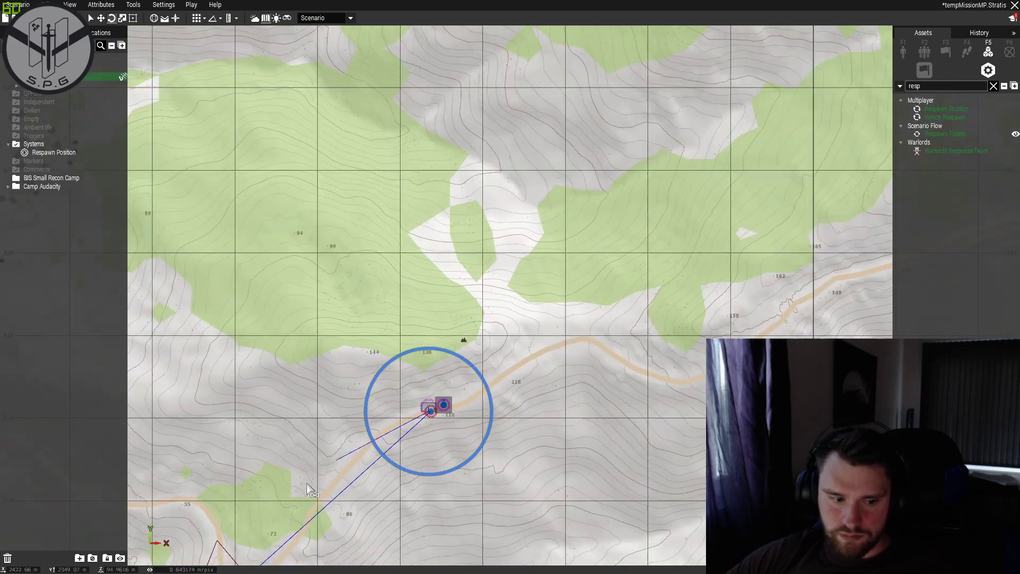
pyautogui.scroll(-2, 276, 524)
pyautogui.scroll(8, 317, 496)
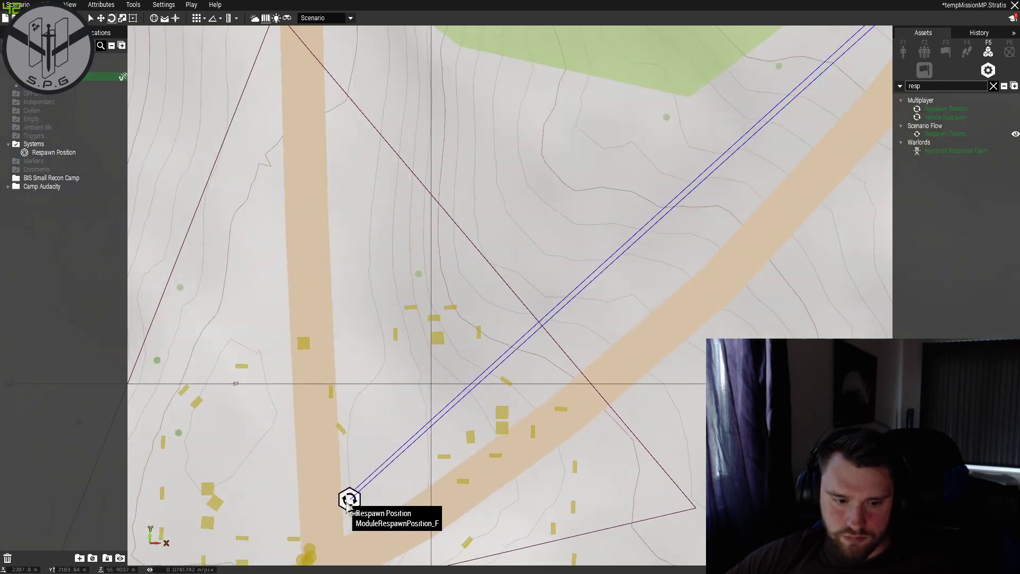
pyautogui.click(349, 501)
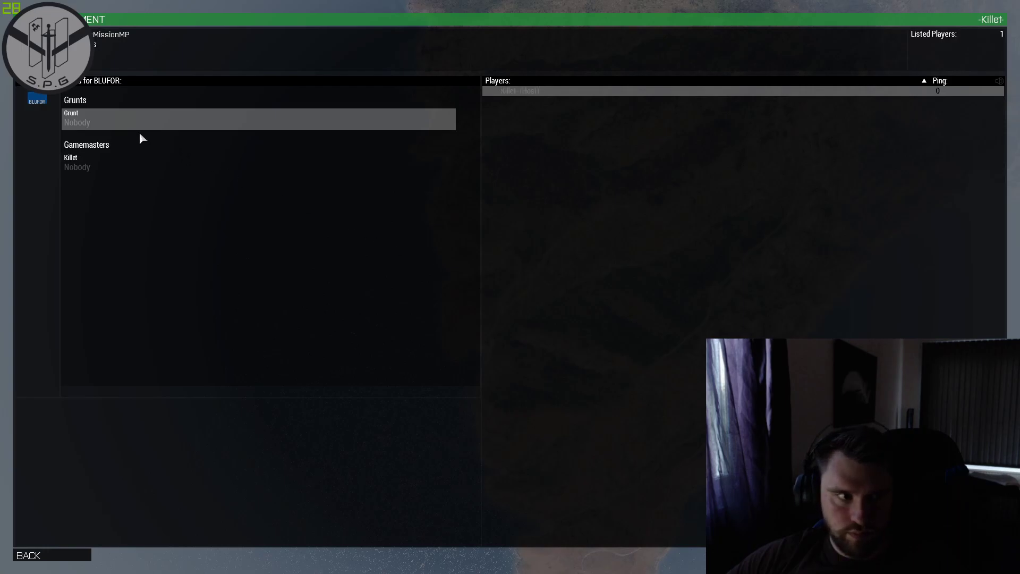
# Start the multiplayer test again in the Grunt slot and pause the game once in the mission.
pyautogui.click(139, 123)
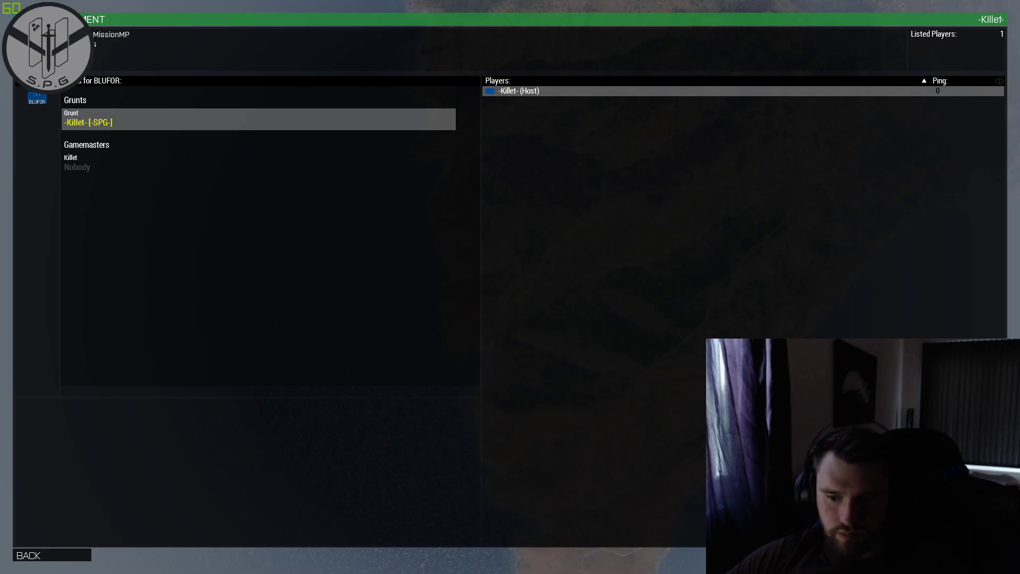
pyautogui.click(968, 556)
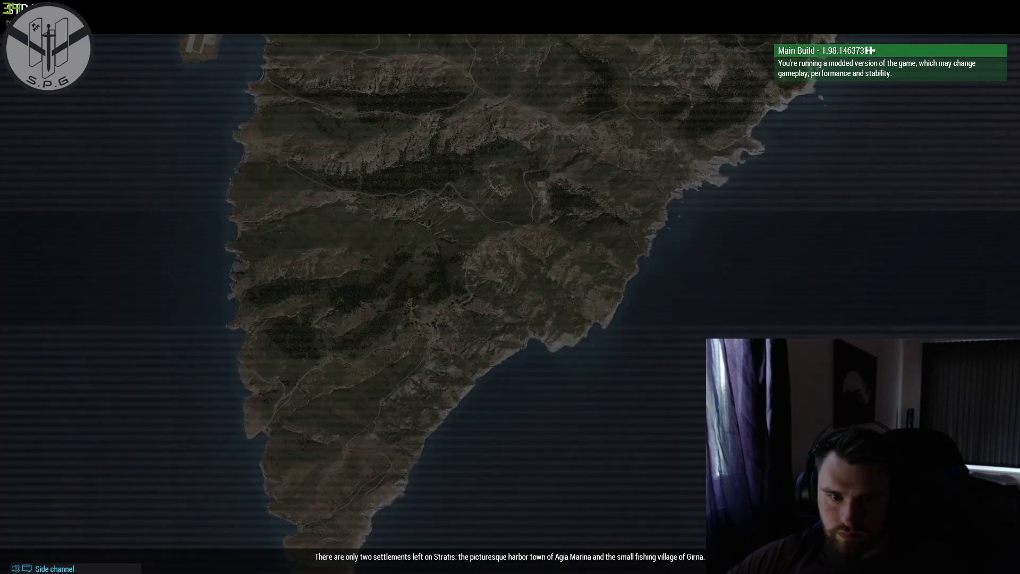
pyautogui.press('Escape')
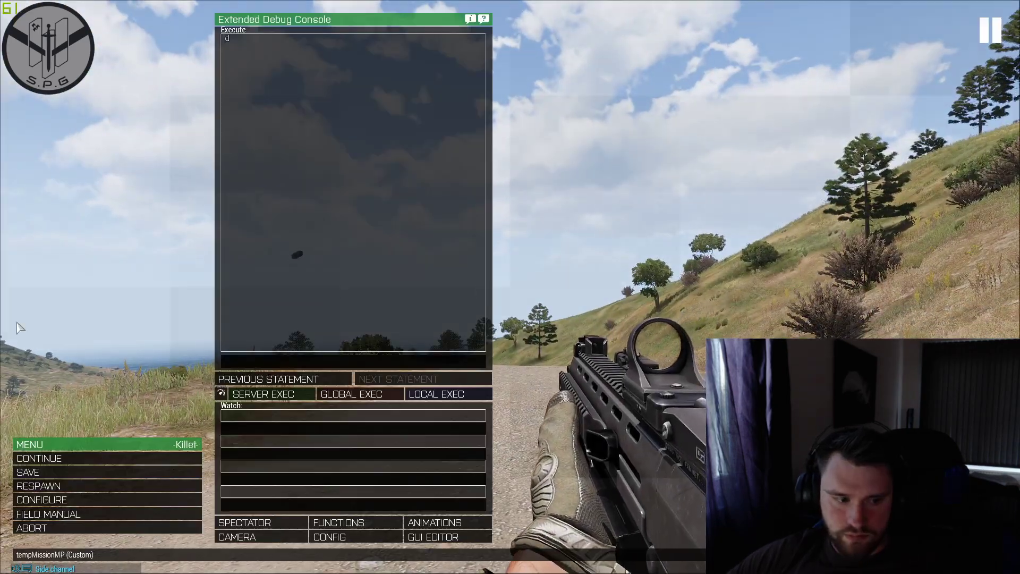
# Respawn the test character and move around to check where it reappears.
pyautogui.click(69, 486)
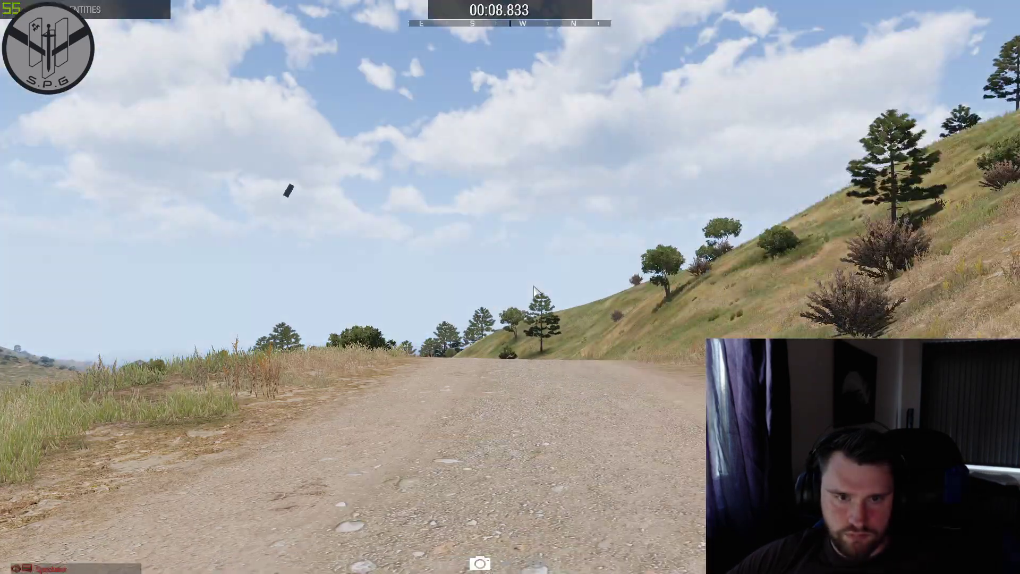
pyautogui.press('w')
pyautogui.press('q')
pyautogui.moveTo(456, 239); pyautogui.dragTo(568, 280, button='right')
pyautogui.press('w')
pyautogui.press('w')
pyautogui.press('w')
pyautogui.press('w')
pyautogui.press('s')
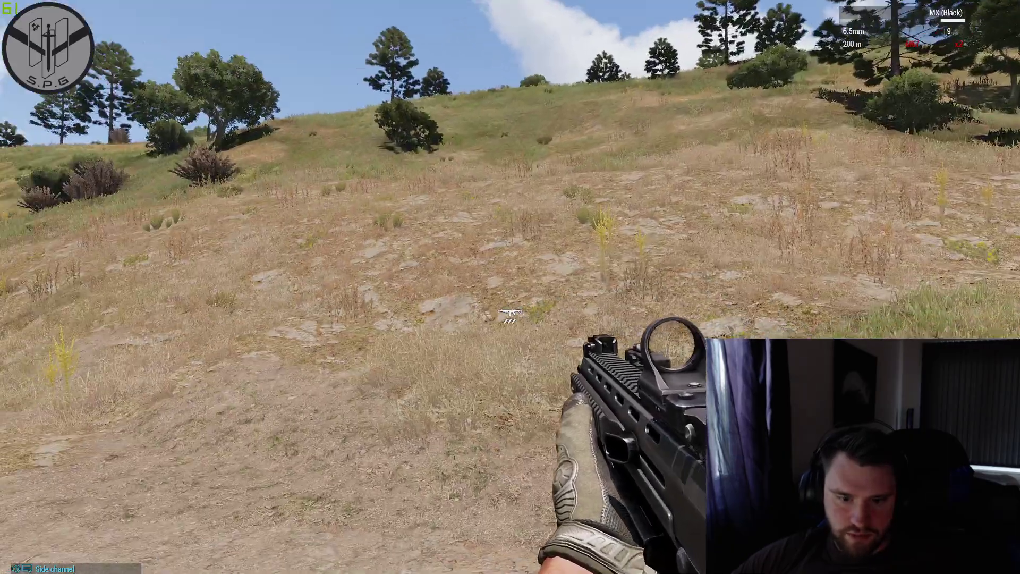
# Abort the multiplayer test and return to the scenario editor.
pyautogui.press('Escape')
pyautogui.click(31, 527)
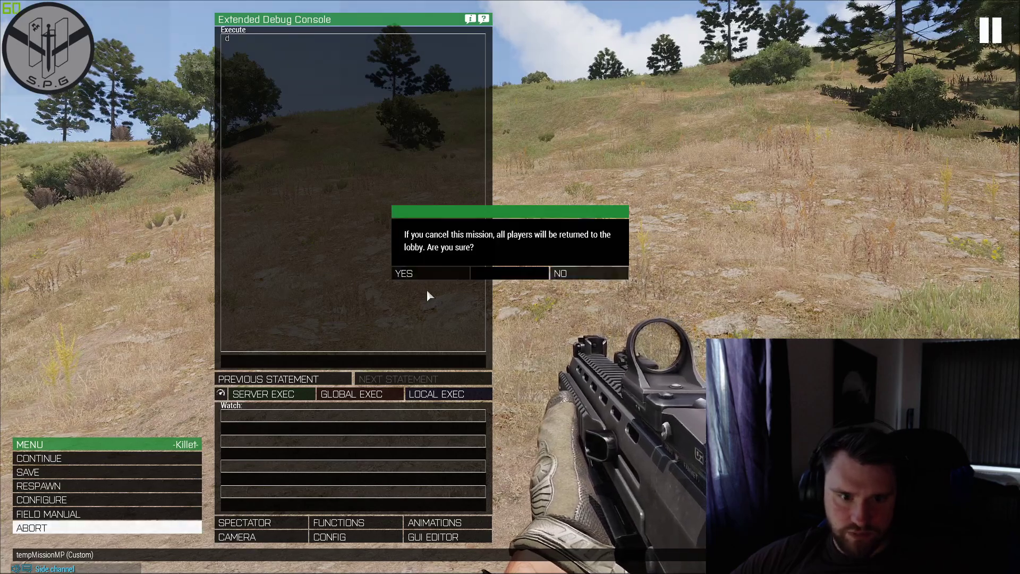
pyautogui.click(429, 275)
pyautogui.click(691, 427)
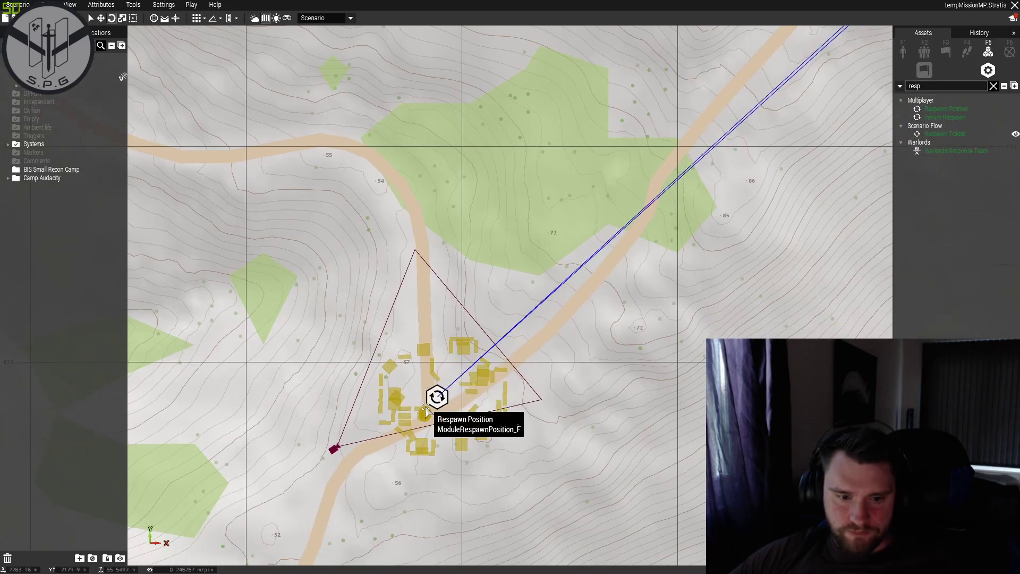
# Remove the sync links from the camp's Respawn Position module and review its attributes.
pyautogui.rightClick(441, 399)
pyautogui.moveTo(495, 405)
pyautogui.click(617, 403)
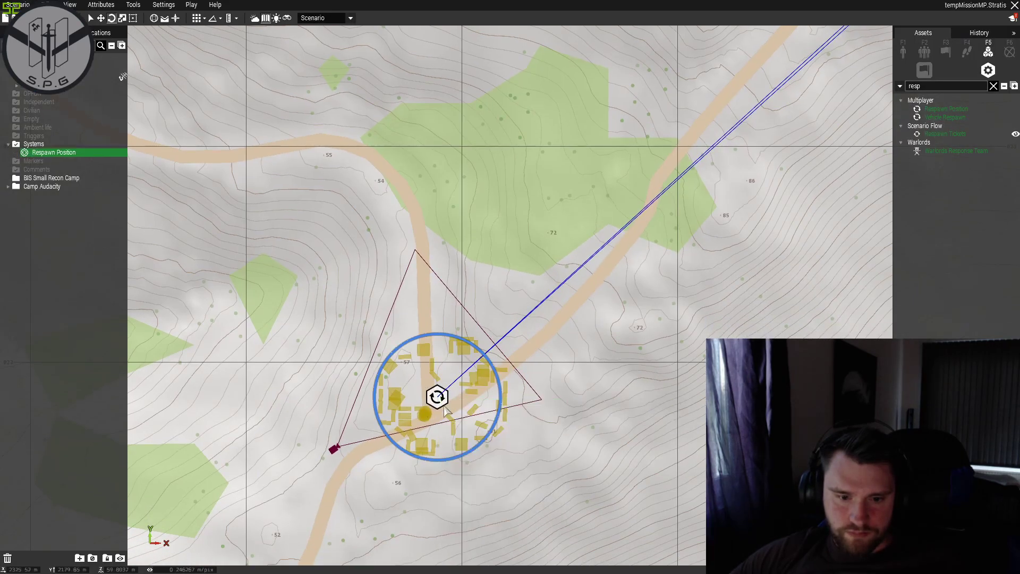
pyautogui.rightClick(439, 398)
pyautogui.click(587, 403)
pyautogui.click(633, 383)
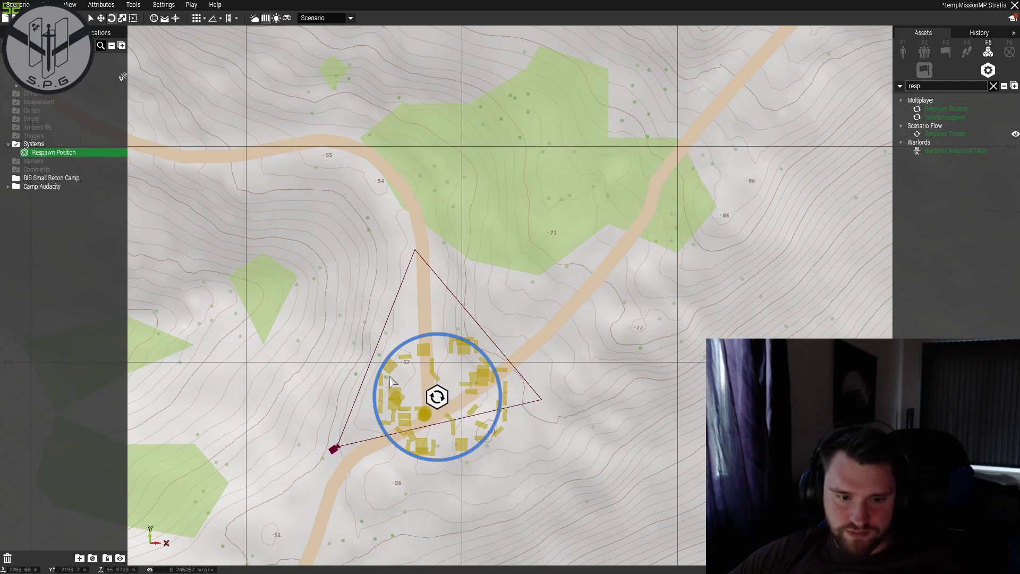
pyautogui.doubleClick(438, 397)
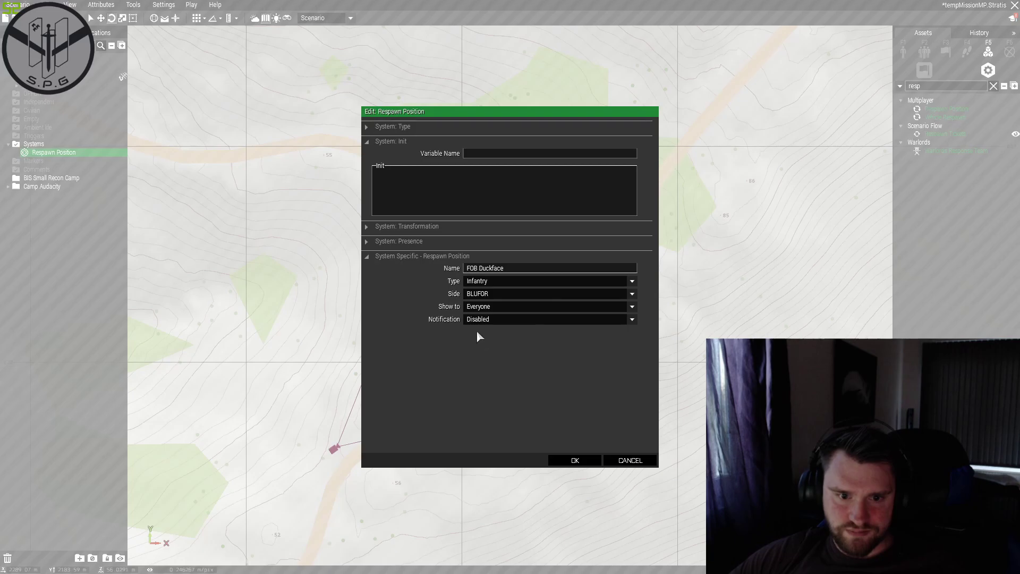
pyautogui.click(630, 460)
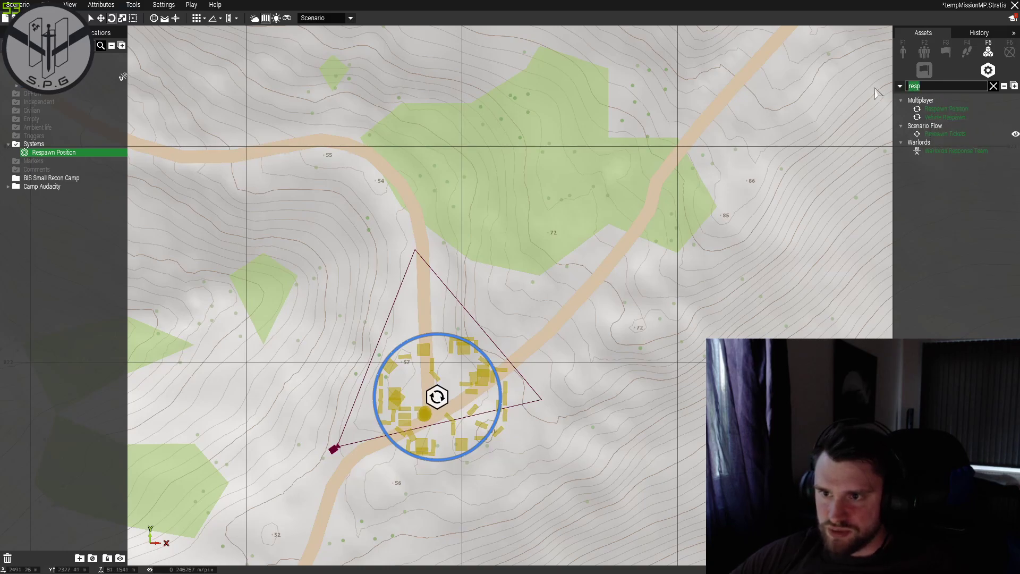
# Clear the asset search filter and expand the Multiplayer category of system modules.
pyautogui.press('BackSpace')
pyautogui.click(901, 210)
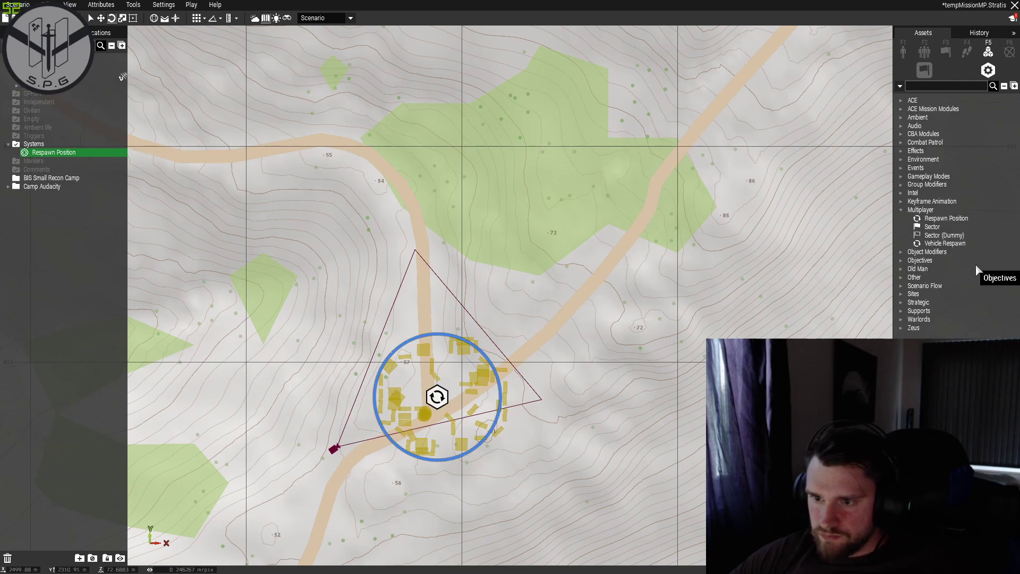
pyautogui.scroll(-3, 757, 224)
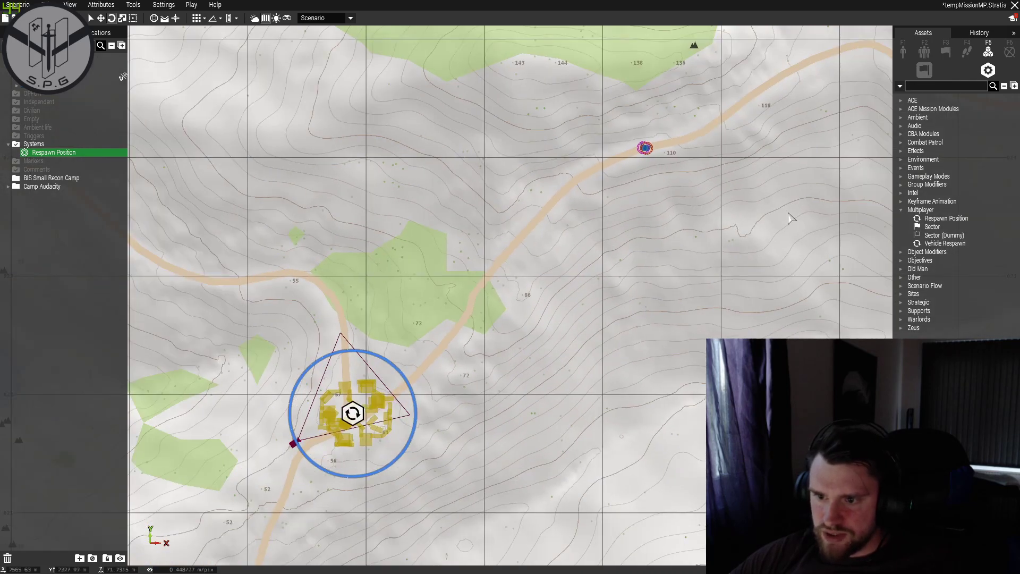
# Review the respawn types and rulesets in the scenario's multiplayer attributes without saving any changes.
pyautogui.click(101, 4)
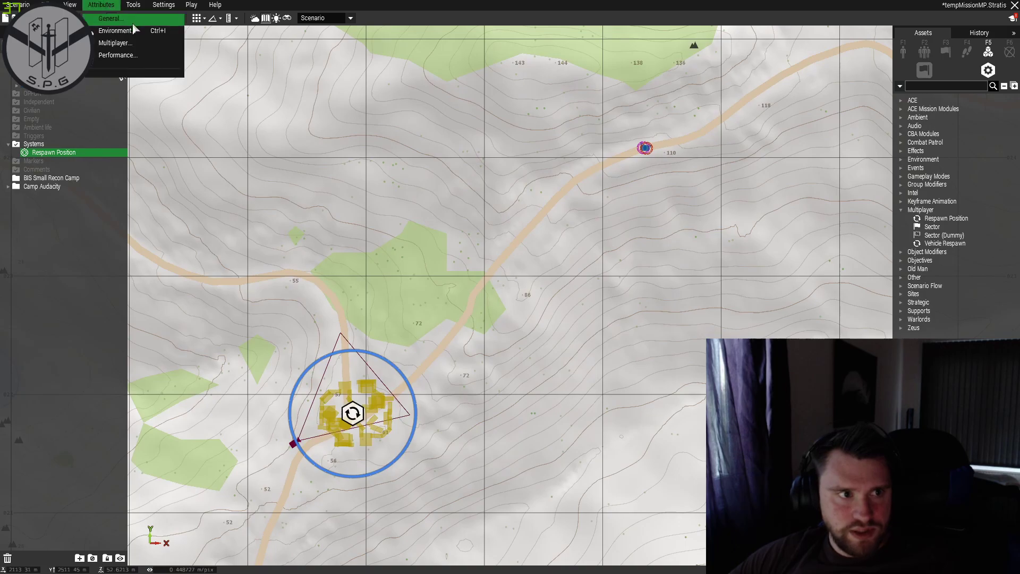
pyautogui.click(130, 30)
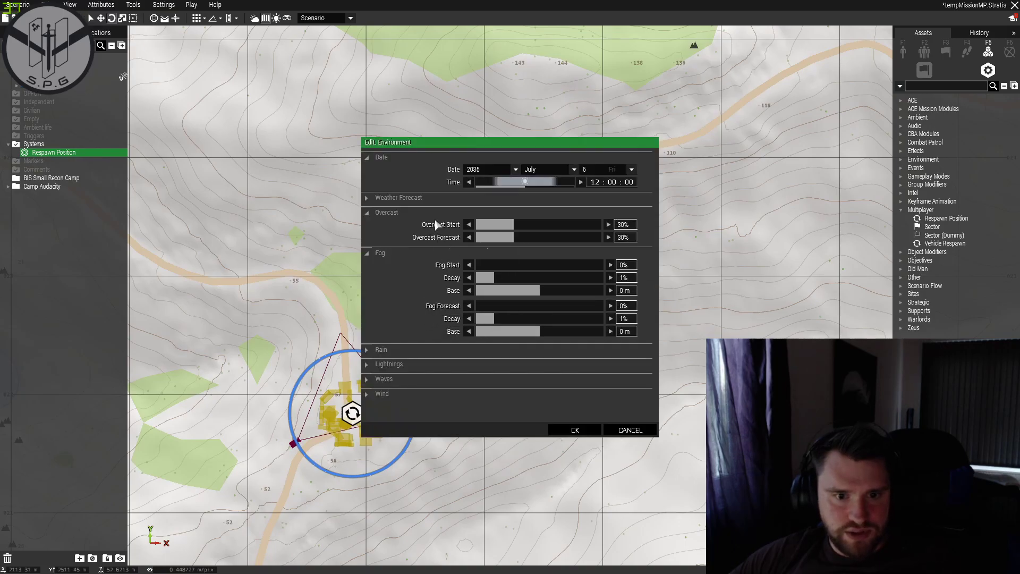
pyautogui.click(631, 431)
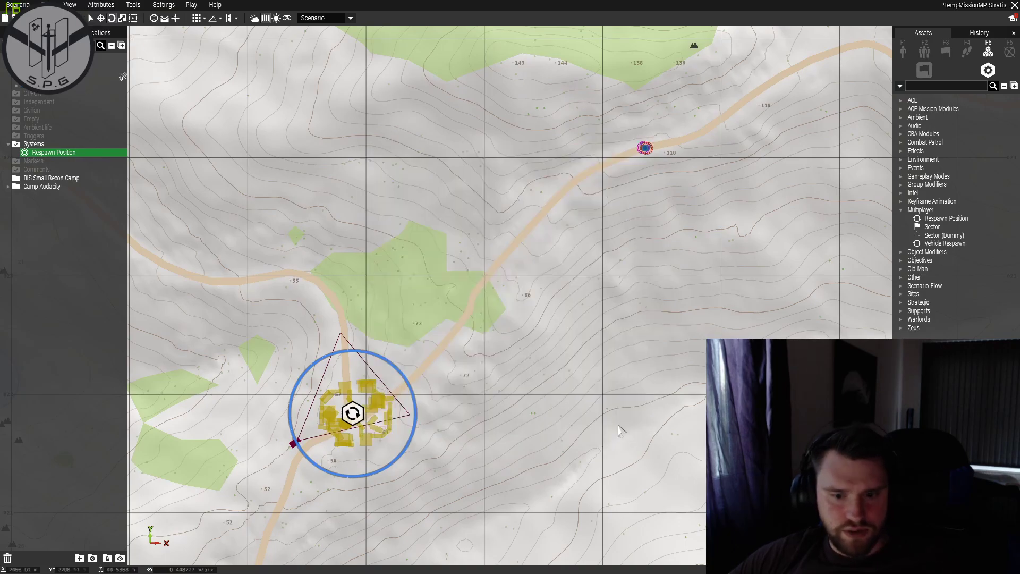
pyautogui.click(113, 6)
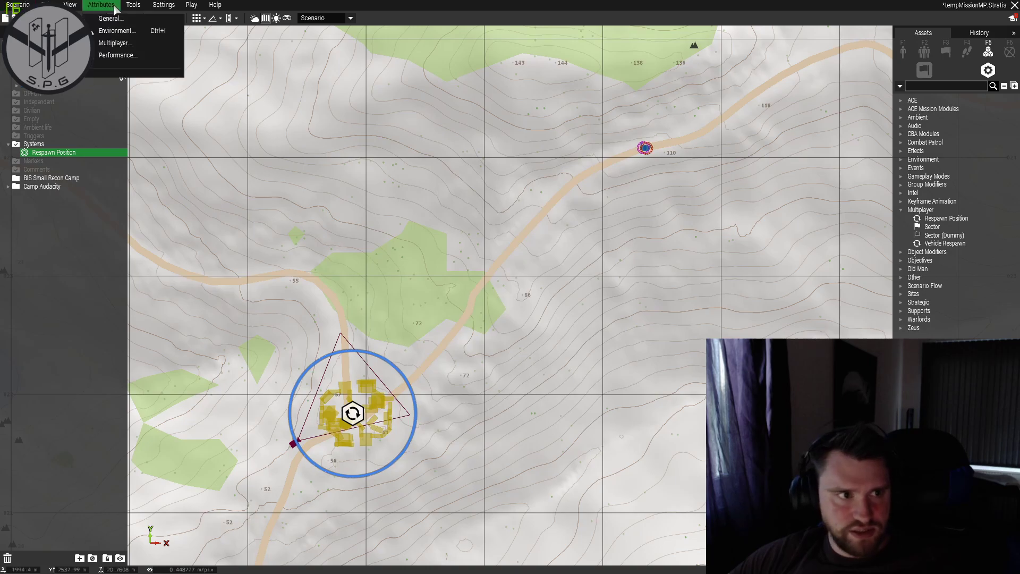
pyautogui.click(114, 43)
pyautogui.click(488, 244)
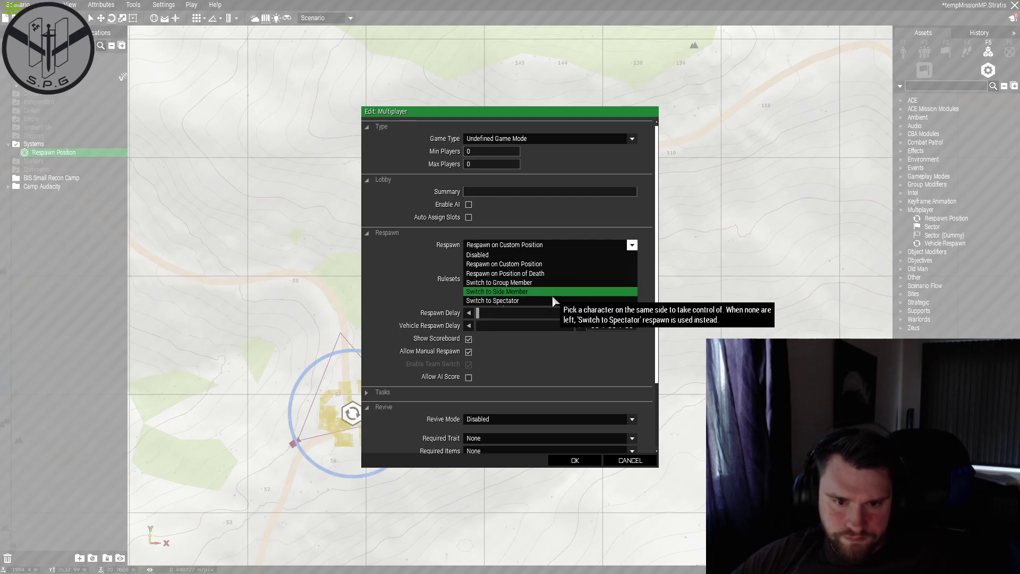
pyautogui.click(498, 264)
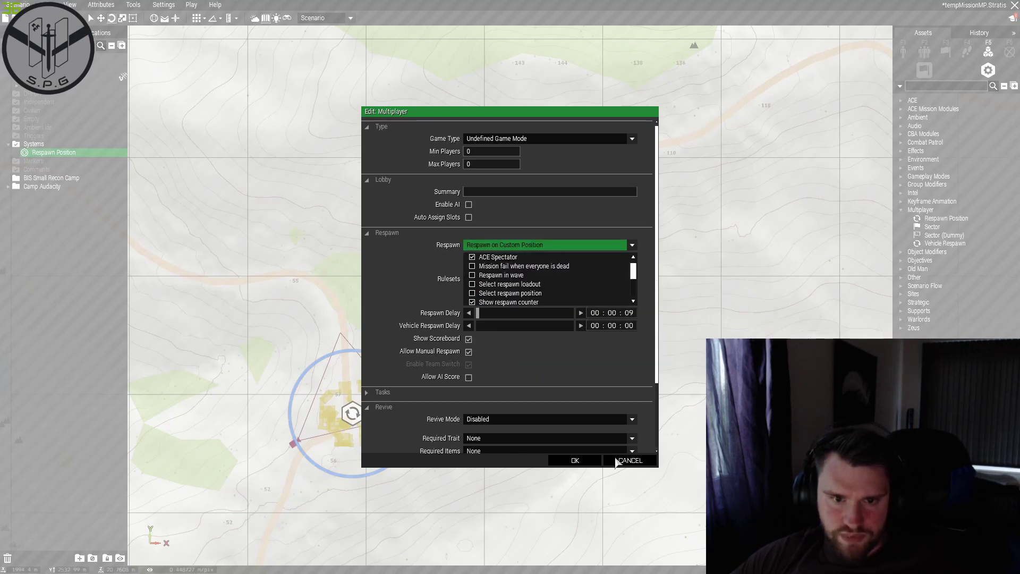
pyautogui.click(633, 461)
# Delete the Respawn Position module from the camp.
pyautogui.scroll(5, 363, 426)
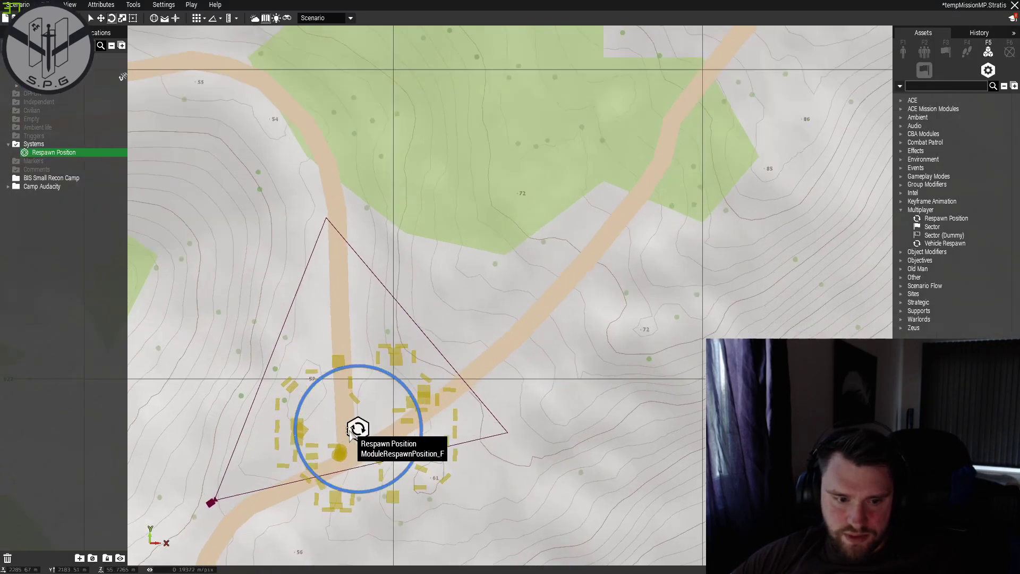
pyautogui.press('Delete')
pyautogui.scroll(-10, 388, 421)
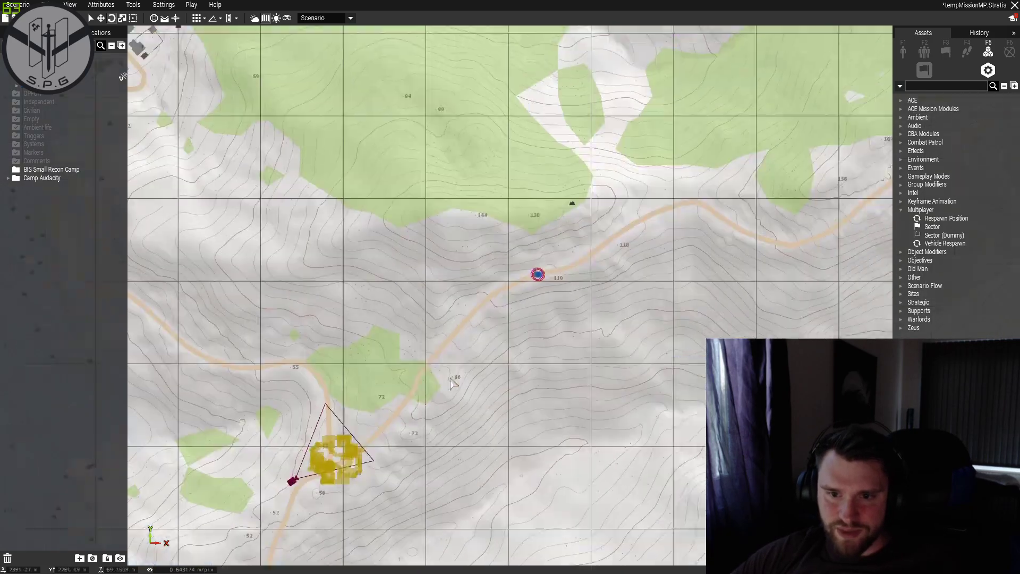
pyautogui.scroll(4, 357, 396)
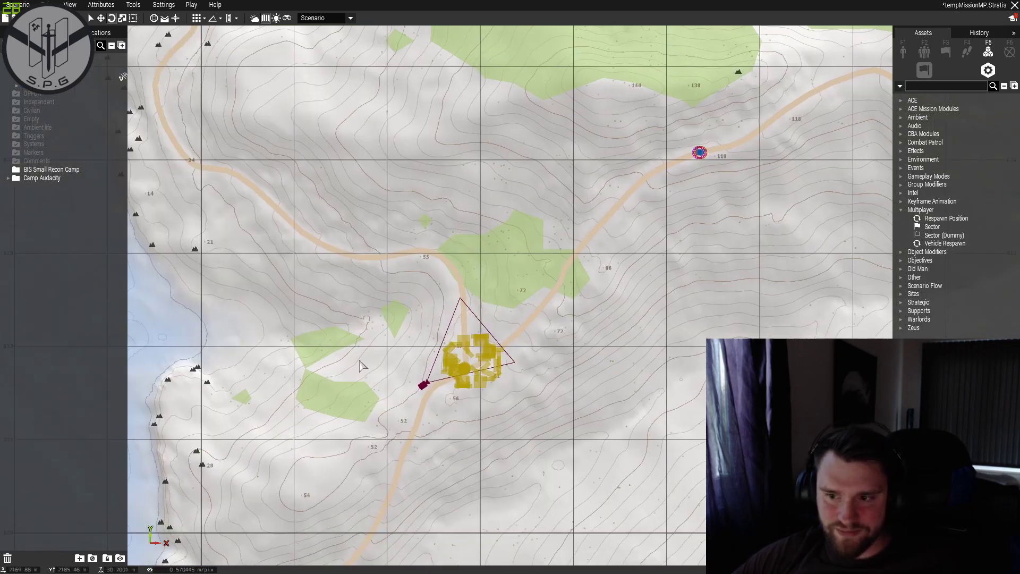
pyautogui.scroll(2, 430, 350)
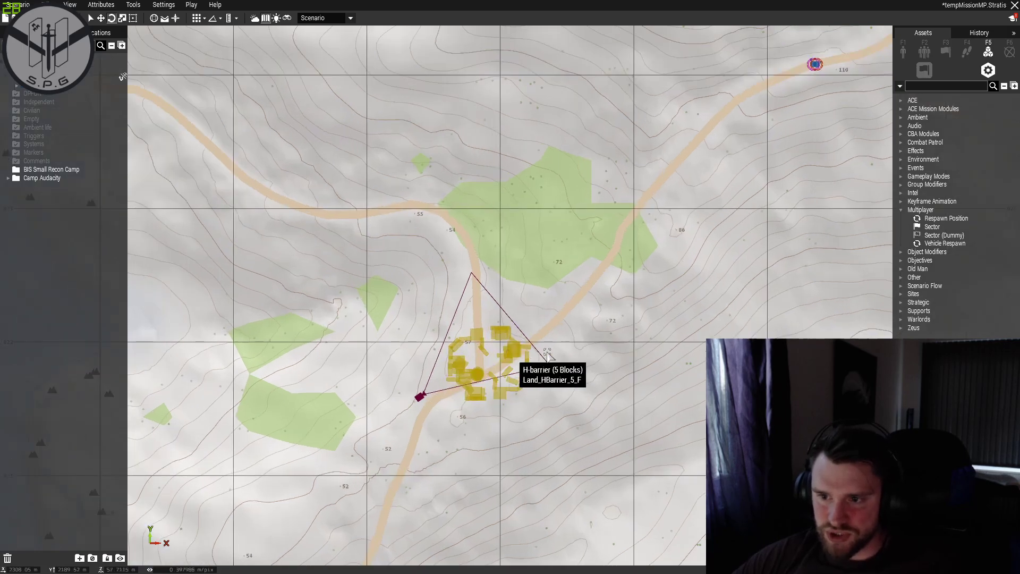
pyautogui.moveTo(526, 361); pyautogui.dragTo(467, 396, button='right')
pyautogui.scroll(-2, 545, 312)
pyautogui.moveTo(657, 301)
pyautogui.mouseDown(button='right')
pyautogui.moveTo(606, 327)
pyautogui.moveTo(679, 276)
pyautogui.mouseUp(button='right')
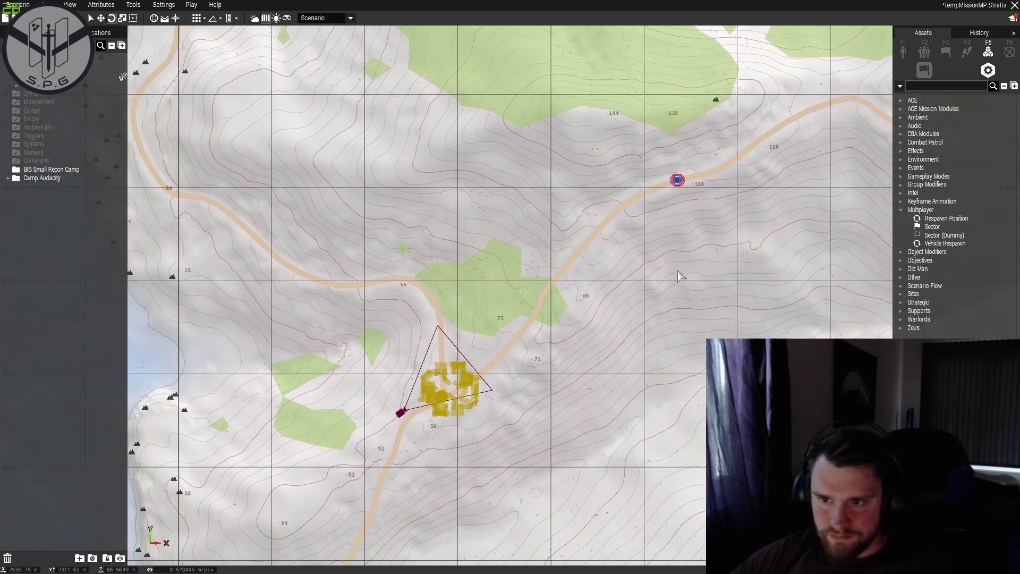
# Place a new Respawn Position module on the road northeast of the camp.
pyautogui.click(902, 177)
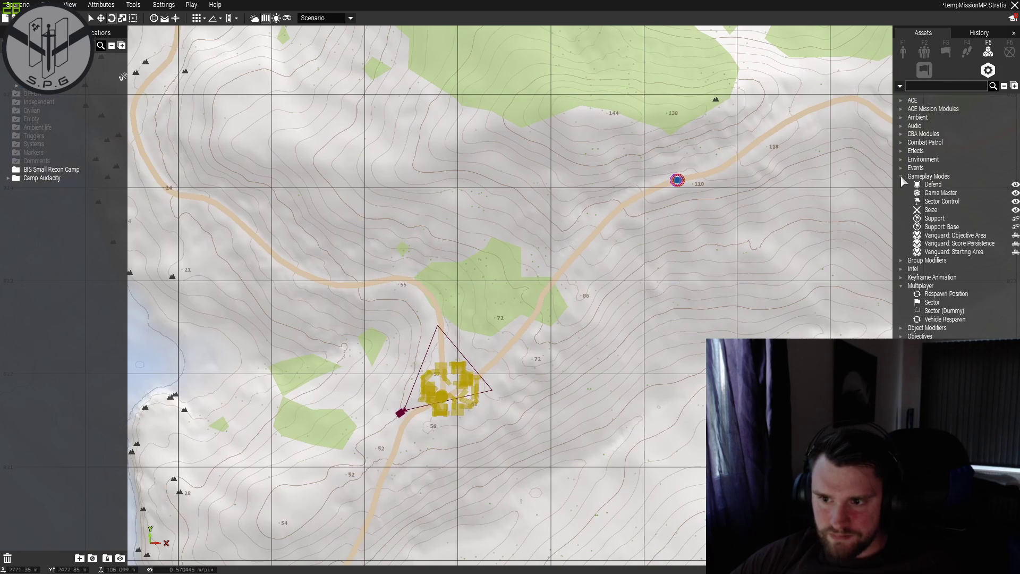
pyautogui.click(902, 178)
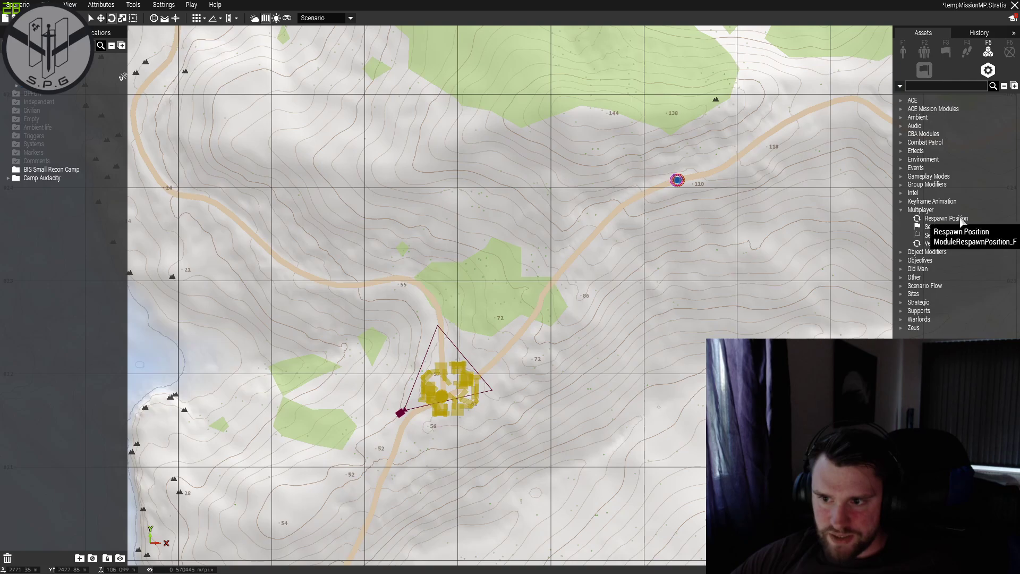
pyautogui.click(961, 221)
pyautogui.scroll(3, 489, 346)
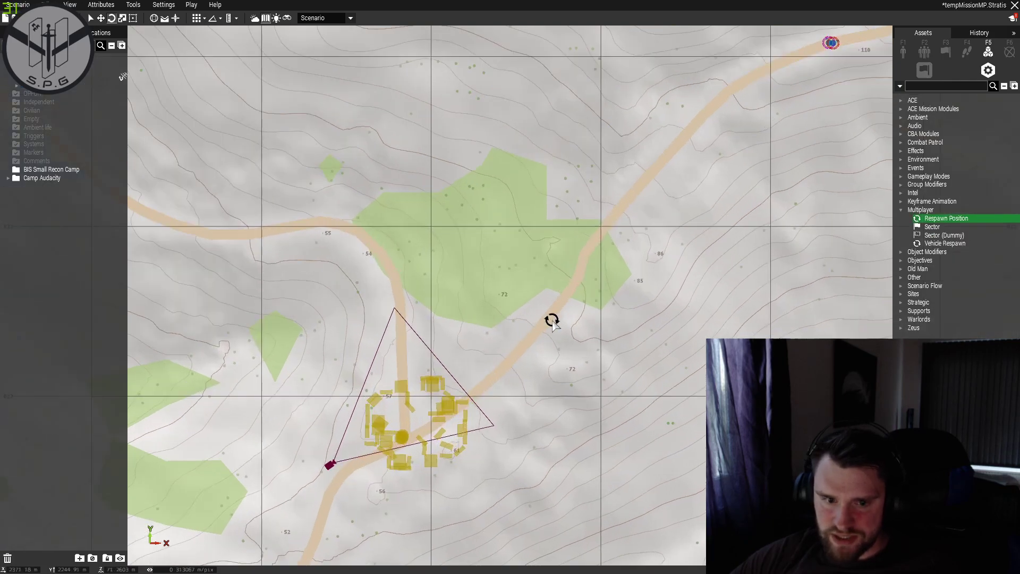
pyautogui.click(553, 321)
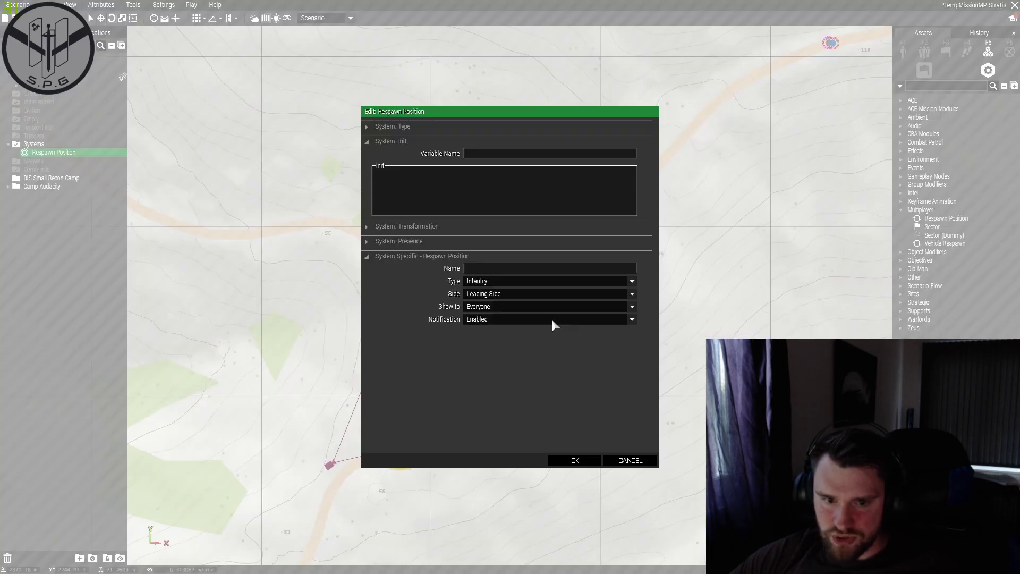
# Set the new Respawn Position module's side to BLUFOR, keeping it shown to Everyone with notifications Enabled.
pyautogui.click(486, 294)
pyautogui.click(503, 313)
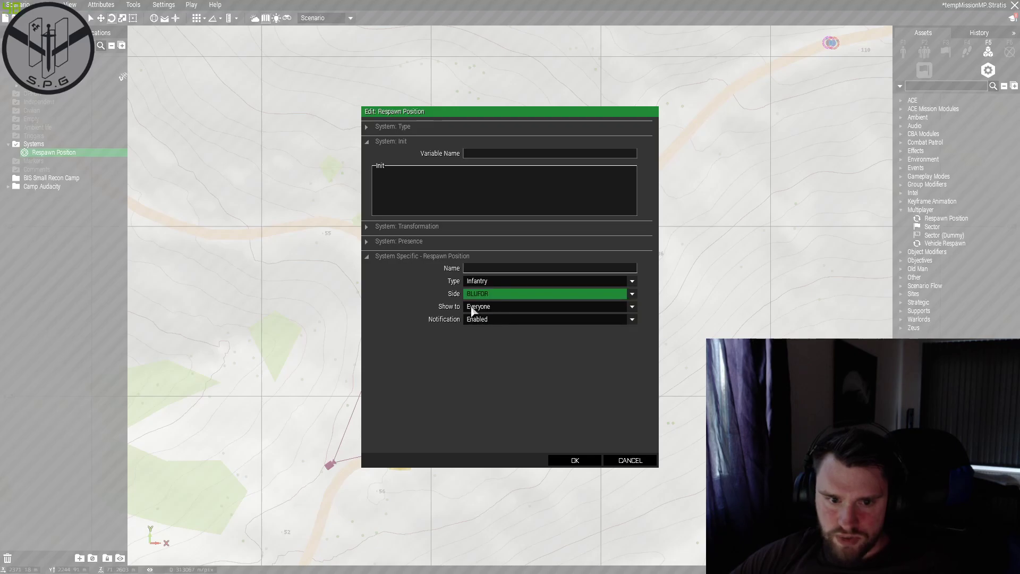
pyautogui.click(494, 305)
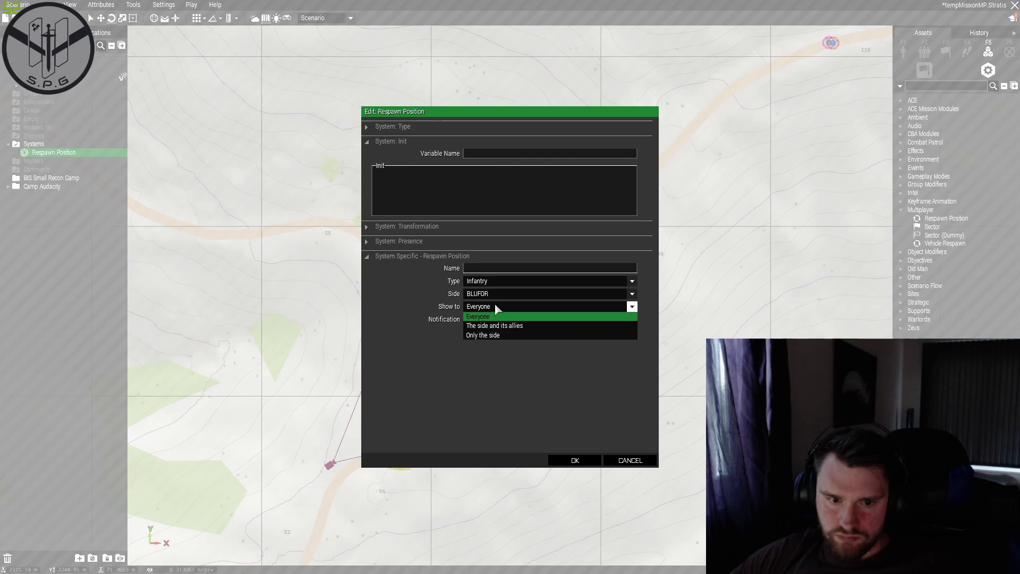
pyautogui.click(496, 303)
pyautogui.click(485, 319)
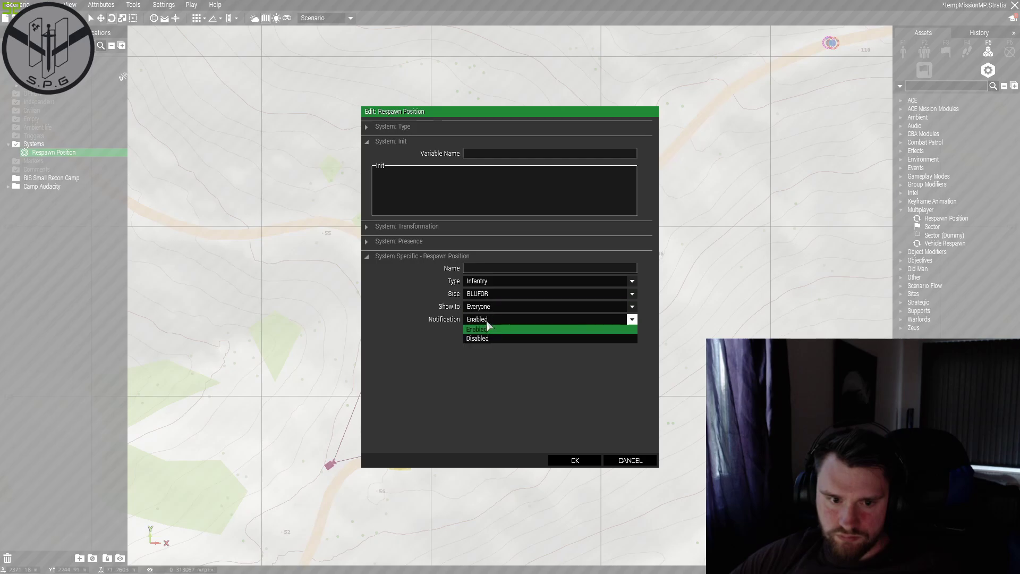
pyautogui.click(485, 329)
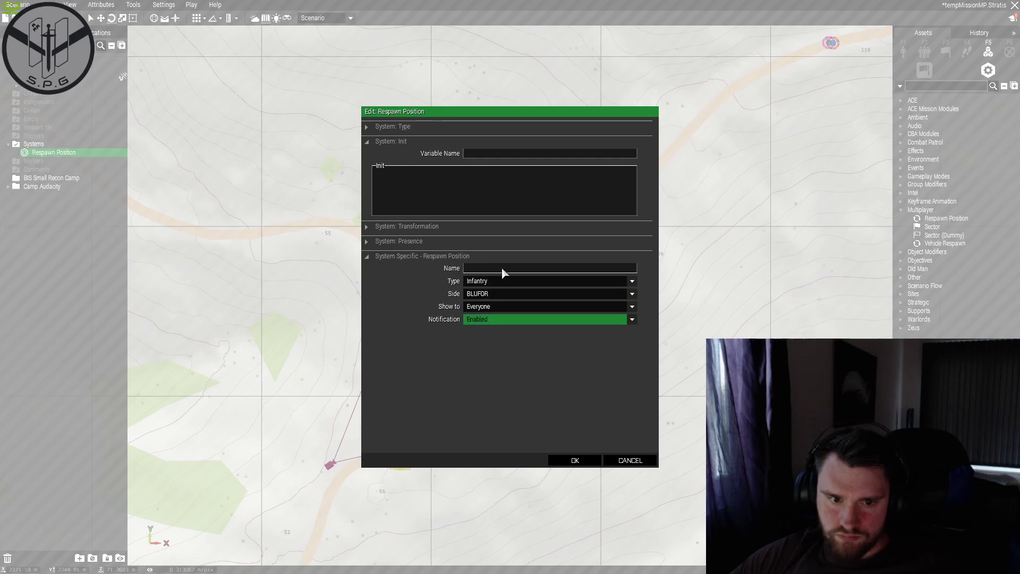
pyautogui.click(575, 461)
# Delete the Respawn Position module from the road northeast of the camp.
pyautogui.scroll(-3, 472, 428)
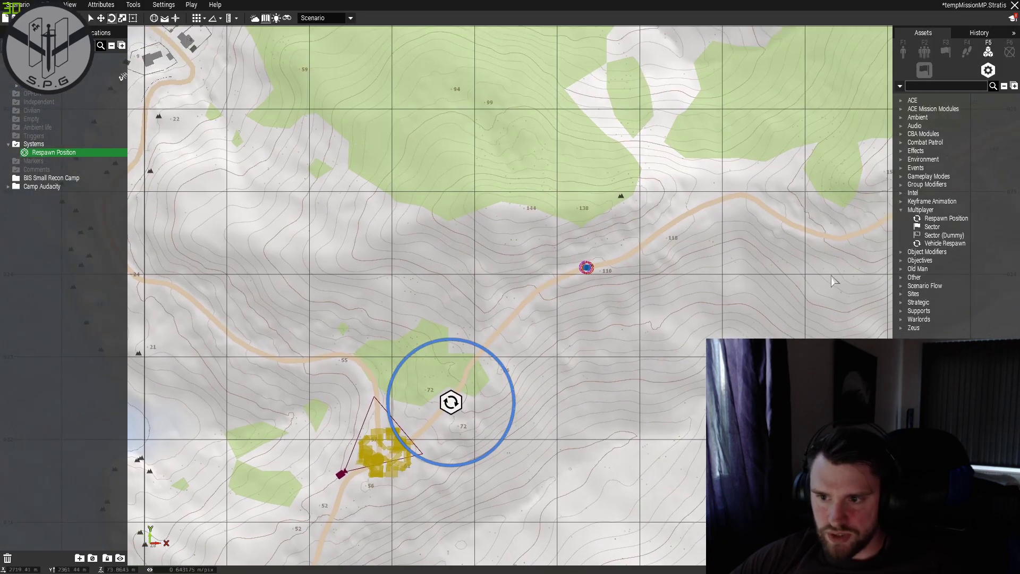
pyautogui.scroll(3, 572, 349)
pyautogui.moveTo(415, 277); pyautogui.dragTo(609, 417)
pyautogui.press('Delete')
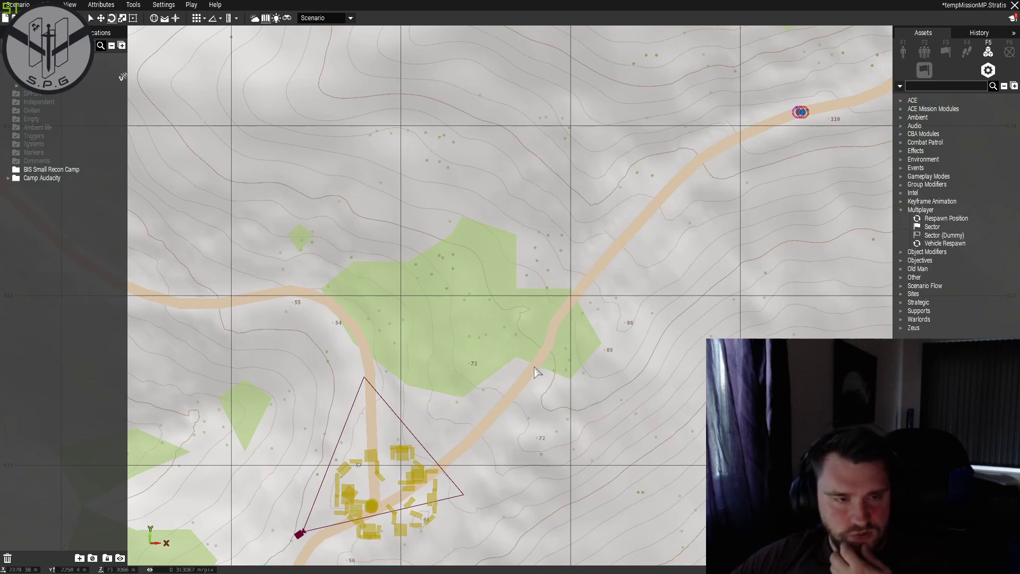
# Place an Empty system marker just northeast of the camp, beside the road.
pyautogui.moveTo(513, 343); pyautogui.dragTo(552, 249, button='right')
pyautogui.scroll(2, 383, 407)
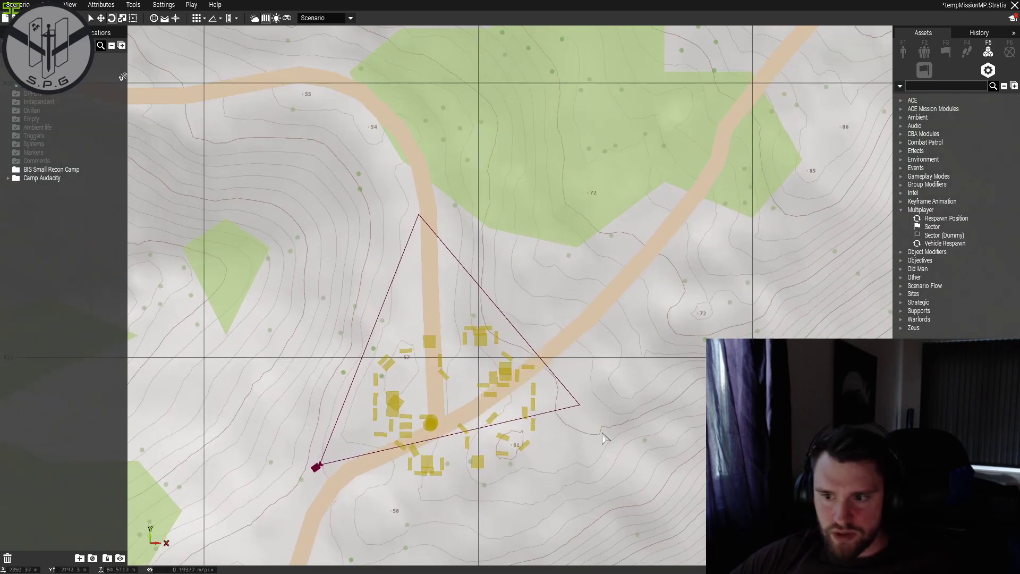
pyautogui.click(1010, 51)
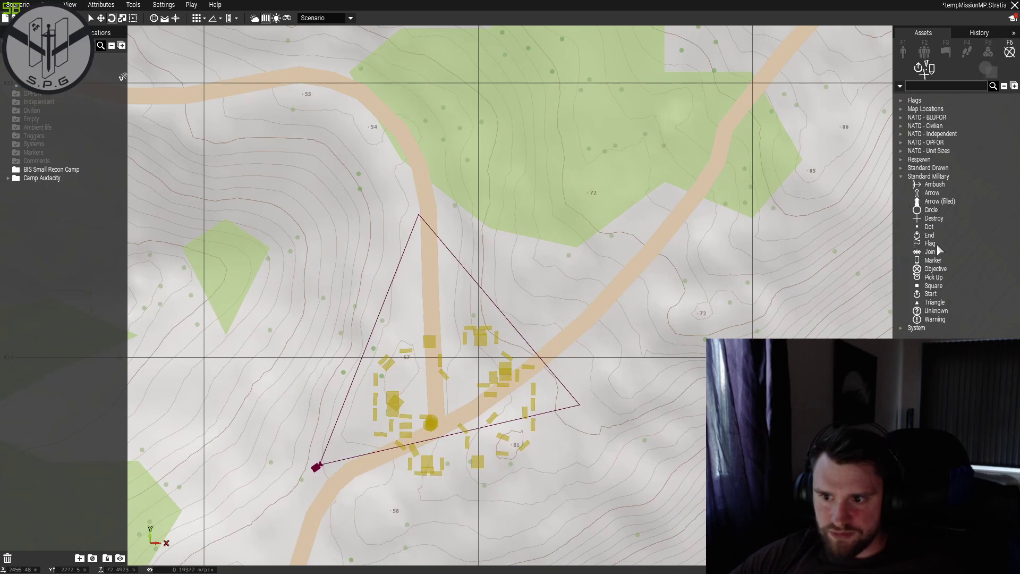
pyautogui.moveTo(824, 205); pyautogui.dragTo(784, 248, button='right')
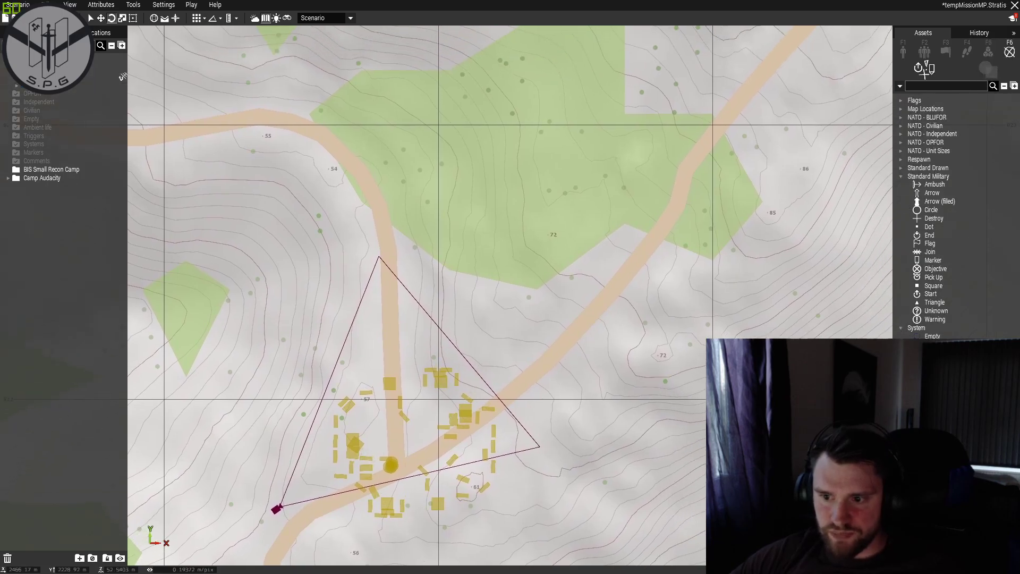
pyautogui.click(519, 359)
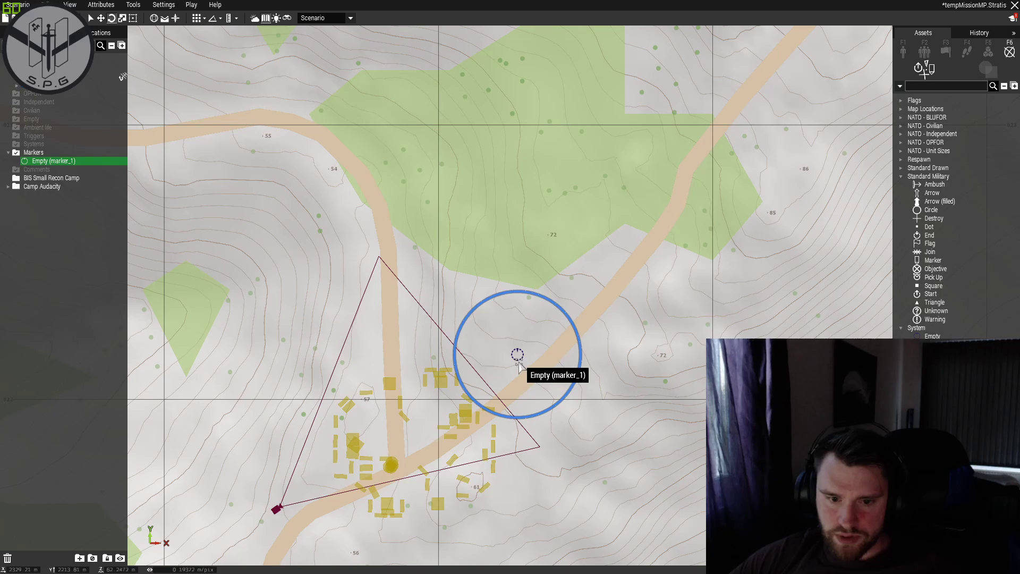
# Set the variable name of the Empty marker northeast of the camp to respawn_west1.
pyautogui.doubleClick(519, 357)
pyautogui.doubleClick(507, 153)
pyautogui.write('resp')
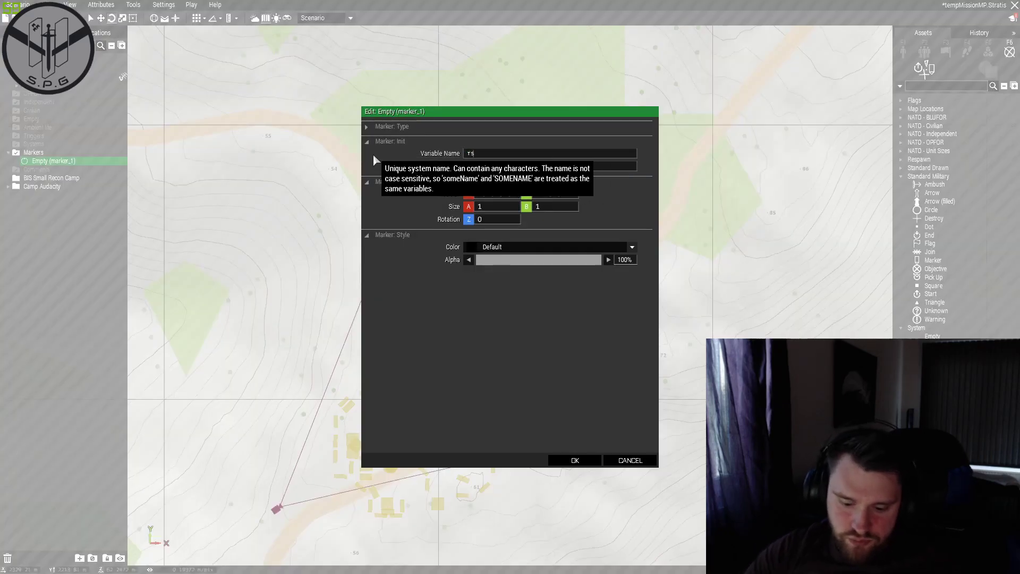
pyautogui.write('a')
pyautogui.press('BackSpace')
pyautogui.press('BackSpace')
pyautogui.press('BackSpace')
pyautogui.write('espawn_we')
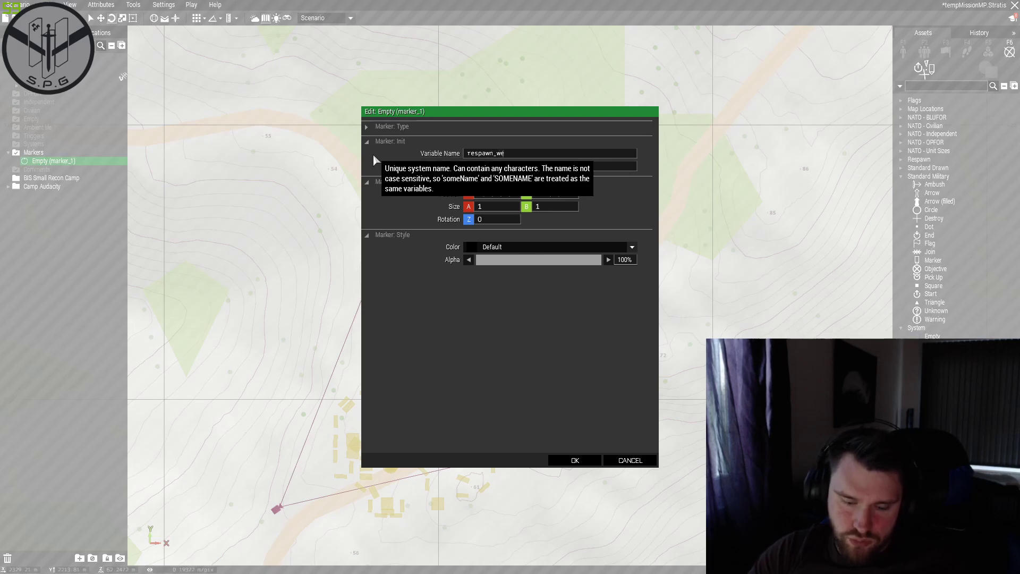
pyautogui.write('st1')
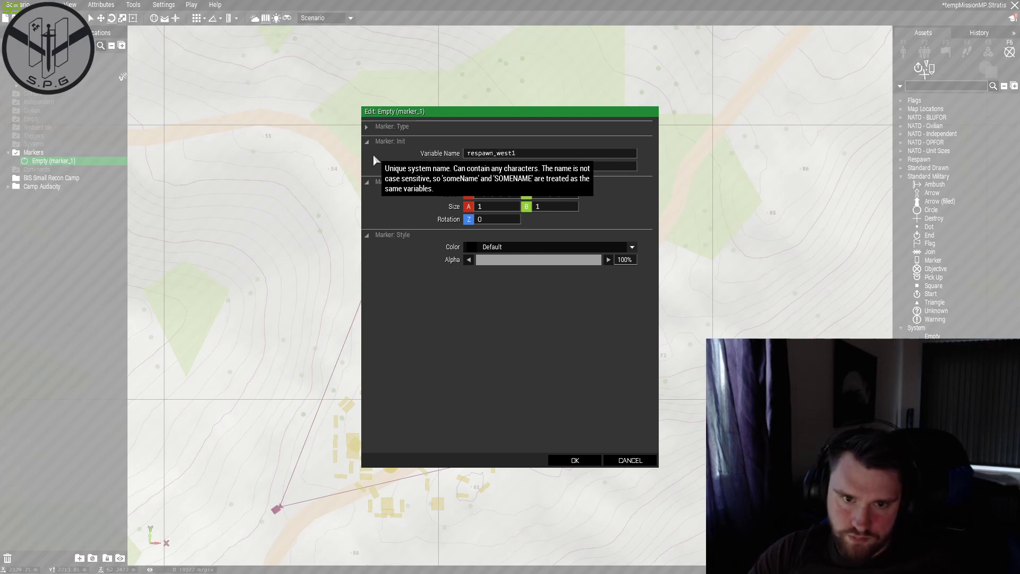
pyautogui.press('Return')
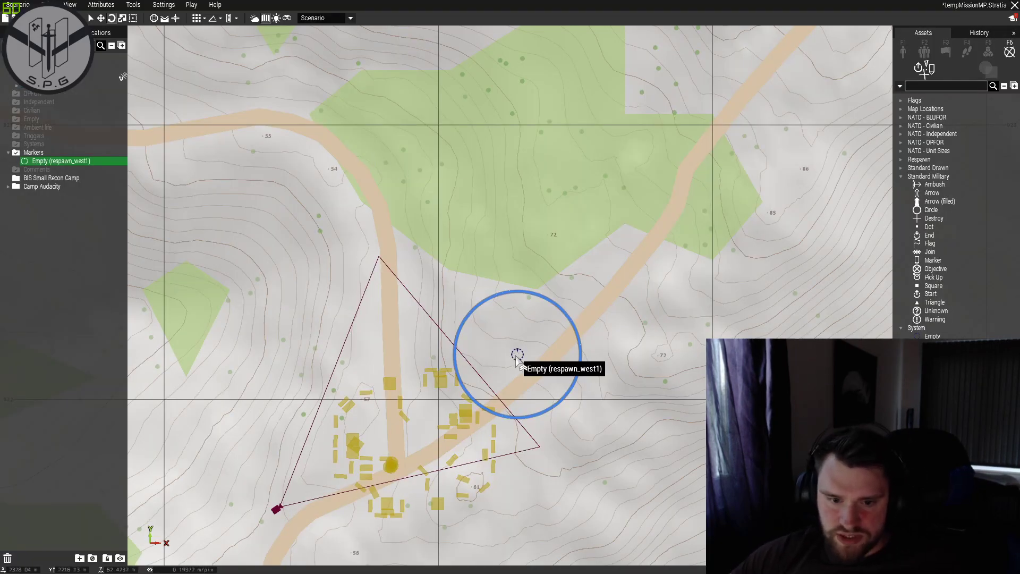
# Paste a copy of the marker on the road north of the camp and name it respawn_west2.
pyautogui.hotkey('ctrl', 'v')
pyautogui.doubleClick(393, 350)
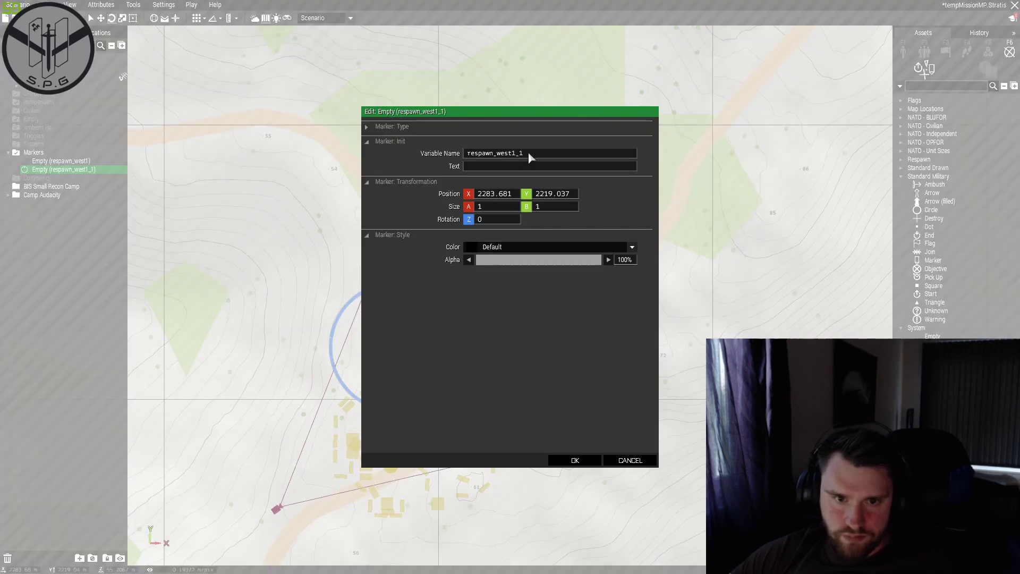
pyautogui.click(573, 460)
# Paste another copy of the marker southwest of the camp, beside the road bend, and name it respawn_west_3.
pyautogui.moveTo(325, 526); pyautogui.dragTo(378, 404, button='right')
pyautogui.hotkey('ctrl', 'v')
pyautogui.doubleClick(378, 404)
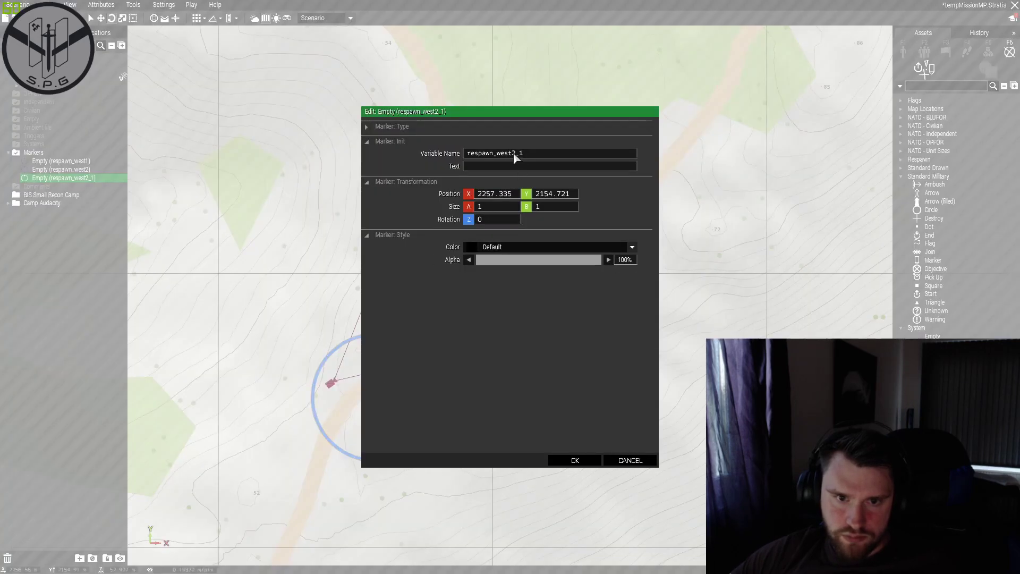
pyautogui.click(529, 156)
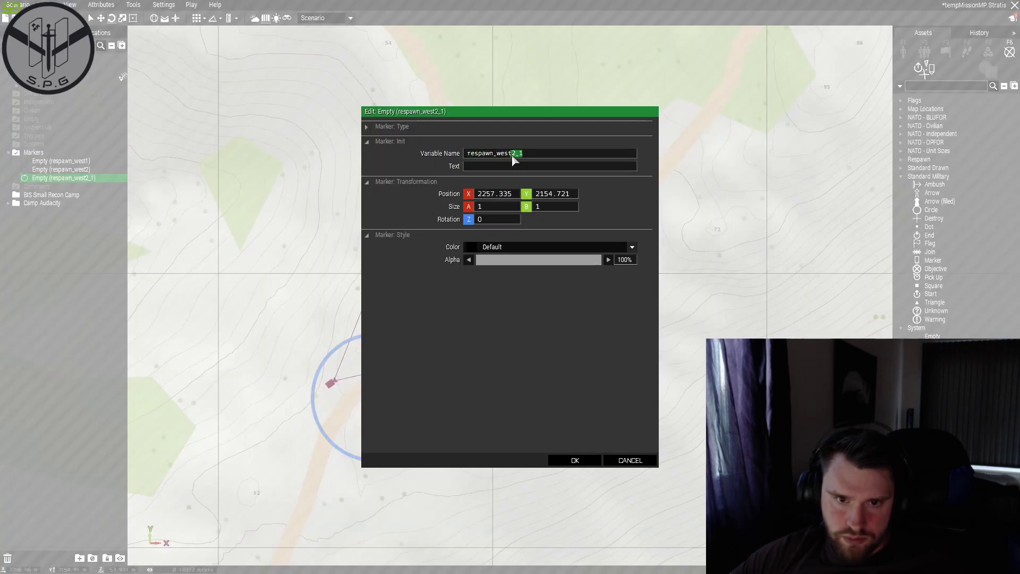
pyautogui.write('_3')
pyautogui.press('Return')
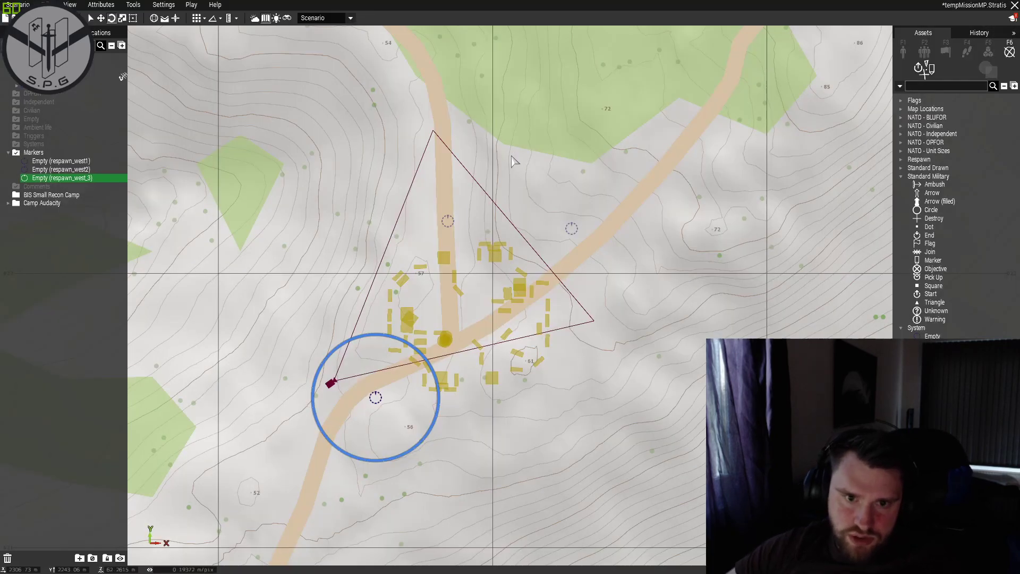
# Rename the northern marker to respawn_west_2 and the northeastern marker to respawn_west_1.
pyautogui.doubleClick(449, 222)
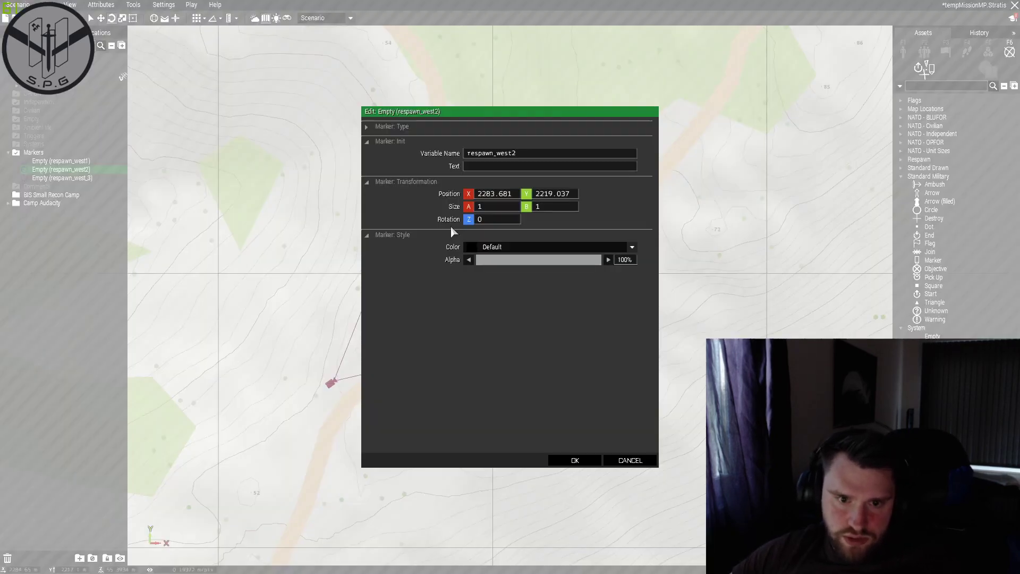
pyautogui.click(512, 154)
pyautogui.write('_')
pyautogui.press('Return')
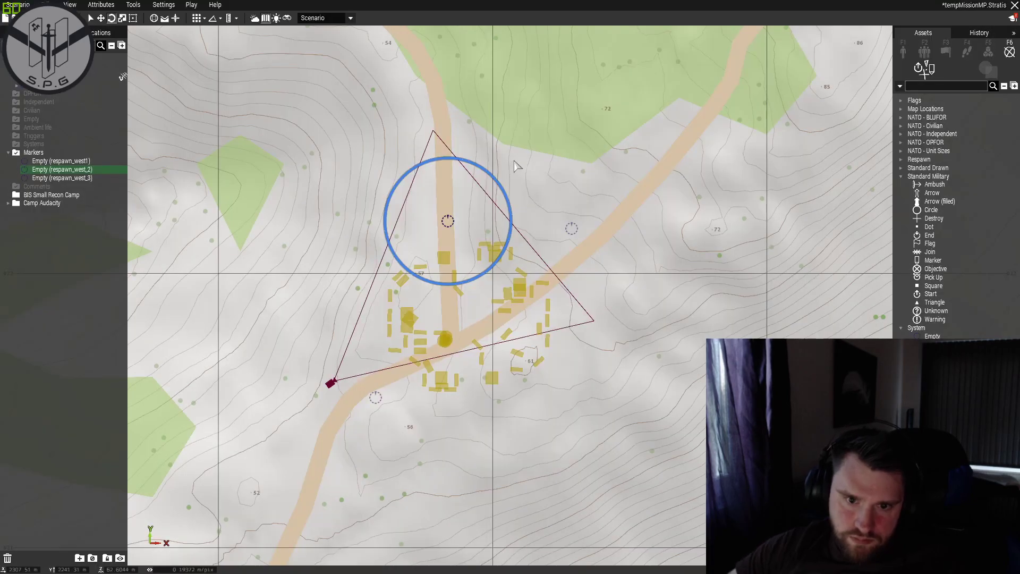
pyautogui.doubleClick(570, 228)
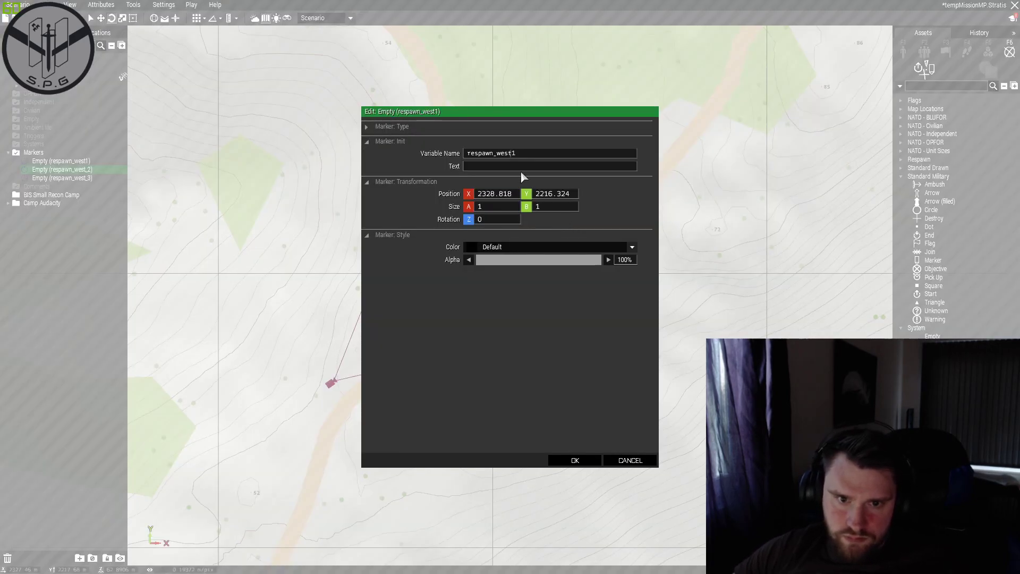
pyautogui.write('_')
pyautogui.press('Return')
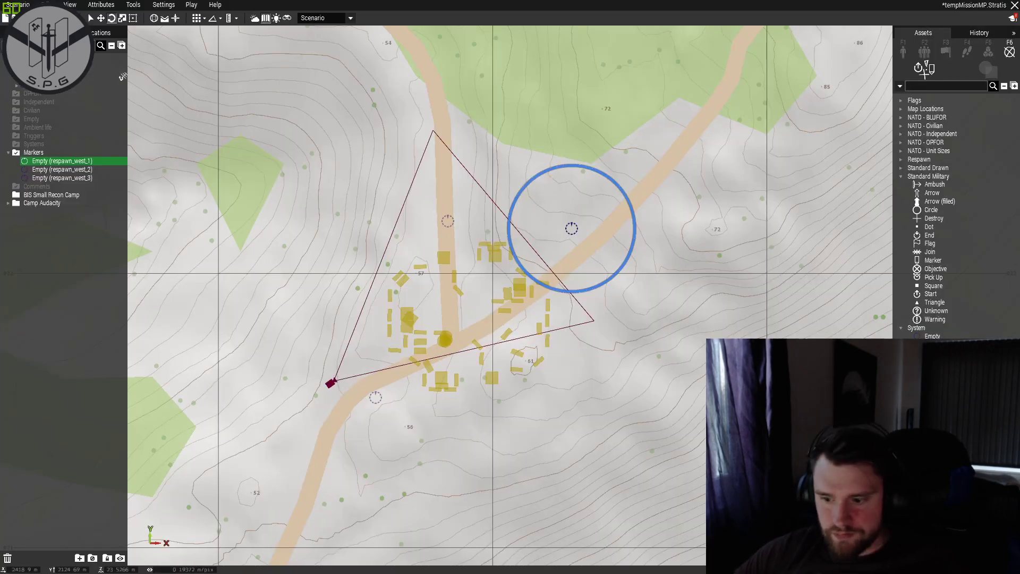
# Enable the Select respawn position ruleset in the scenario's multiplayer attributes.
pyautogui.click(70, 5)
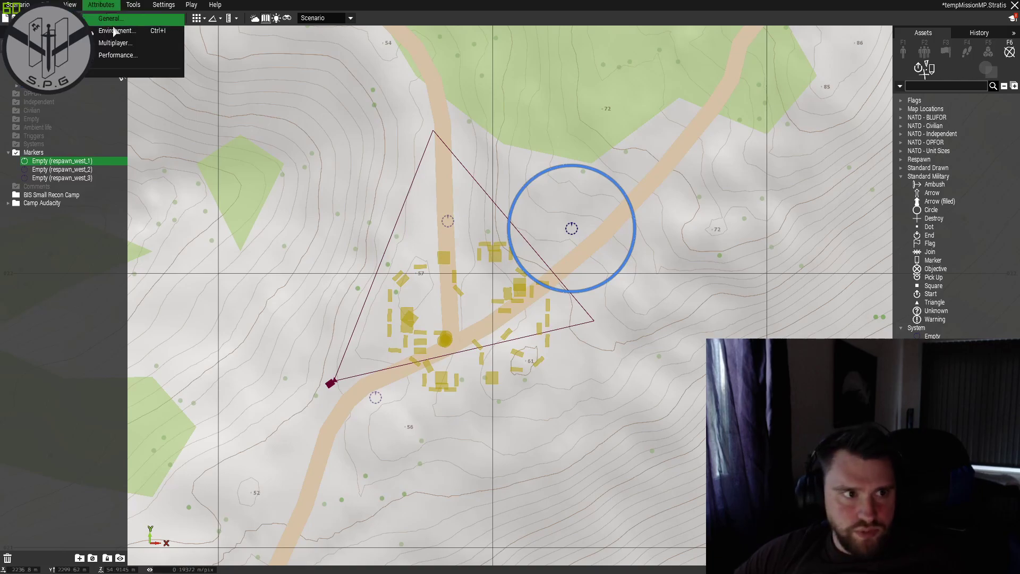
pyautogui.moveTo(101, 5)
pyautogui.click(106, 43)
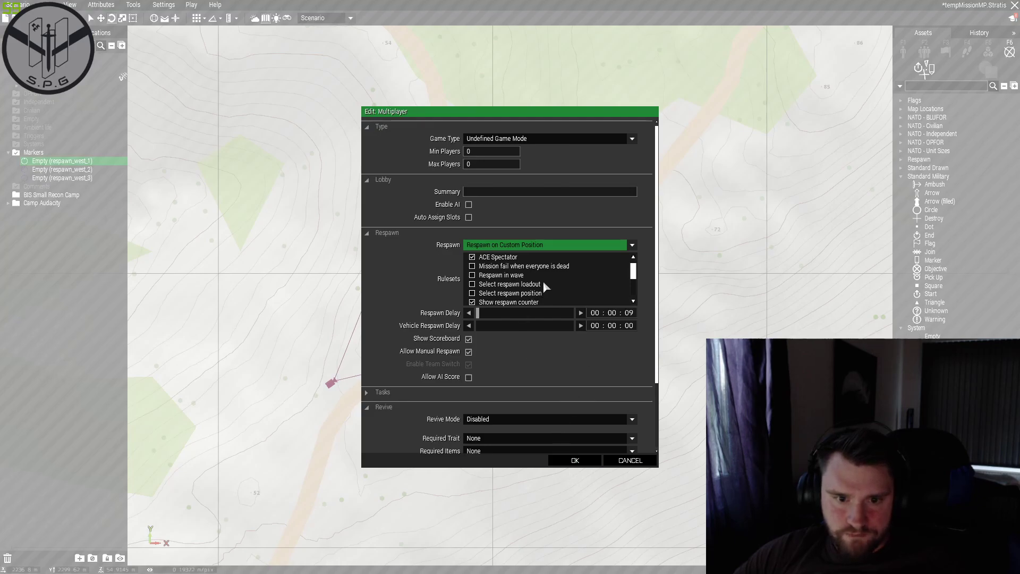
pyautogui.scroll(-2, 521, 290)
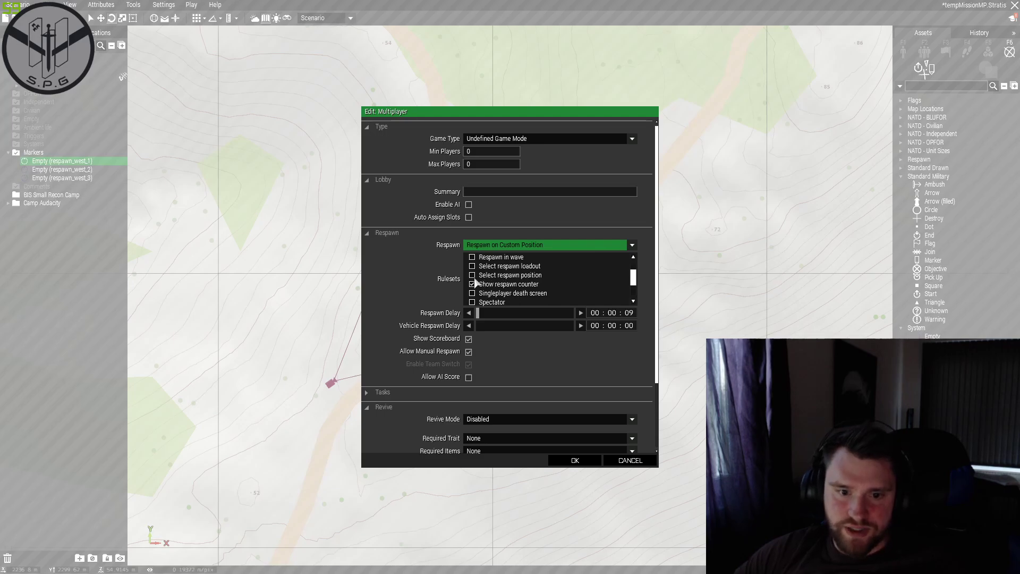
pyautogui.click(473, 276)
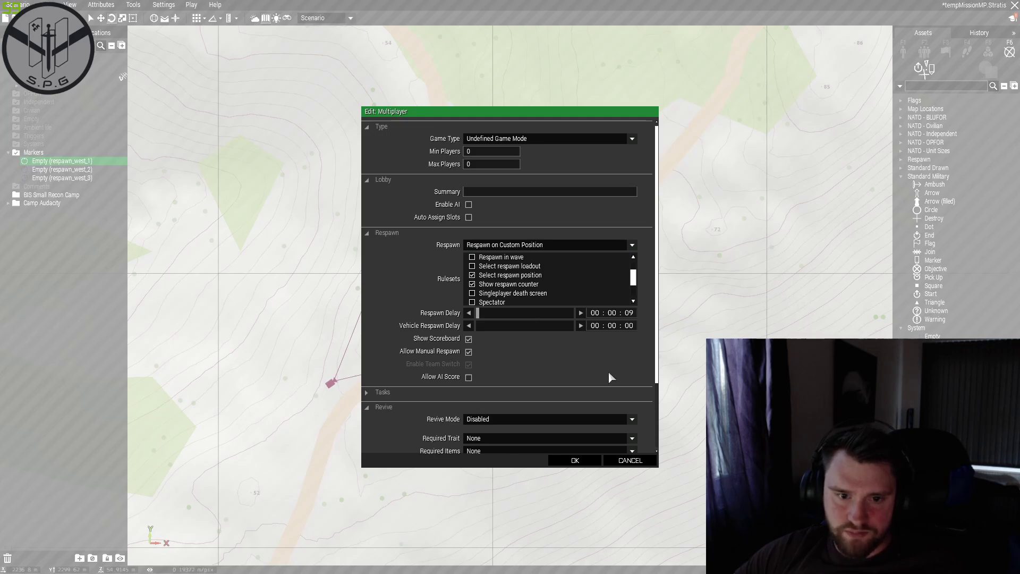
pyautogui.click(580, 460)
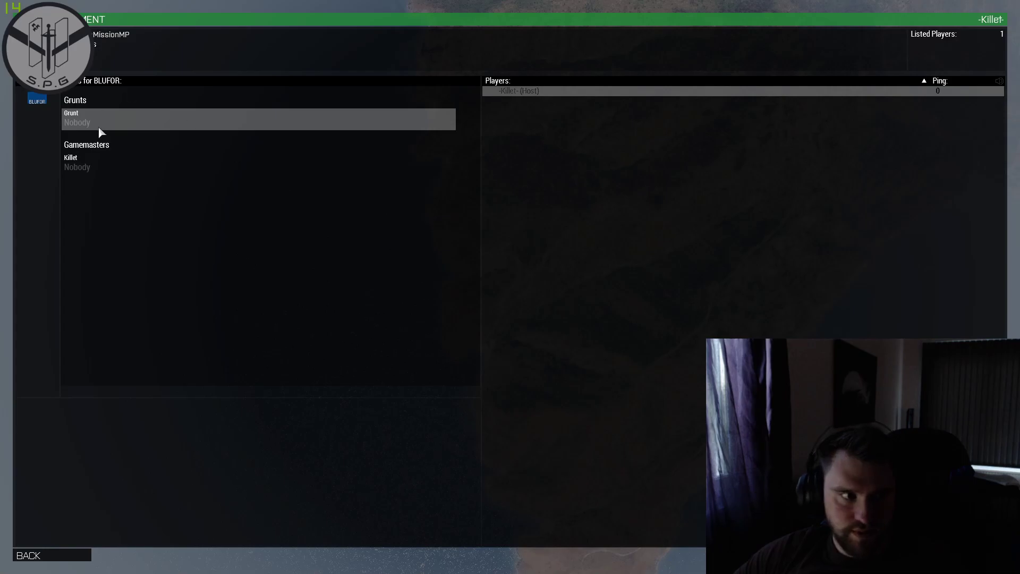
# Start the multiplayer test in the BLUFOR Grunt slot and examine the respawn positions around the camp on the map.
pyautogui.click(101, 128)
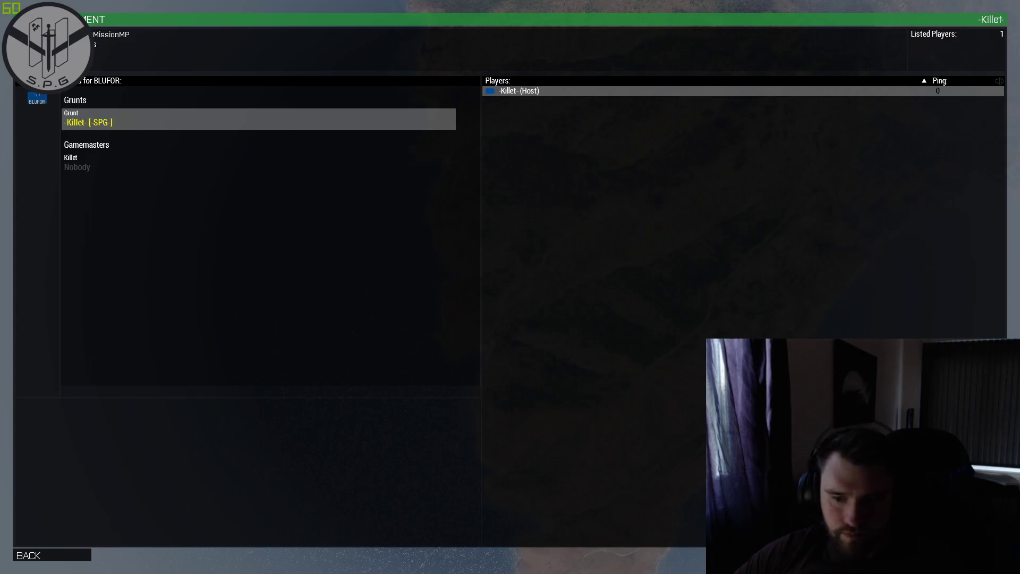
pyautogui.press('Return')
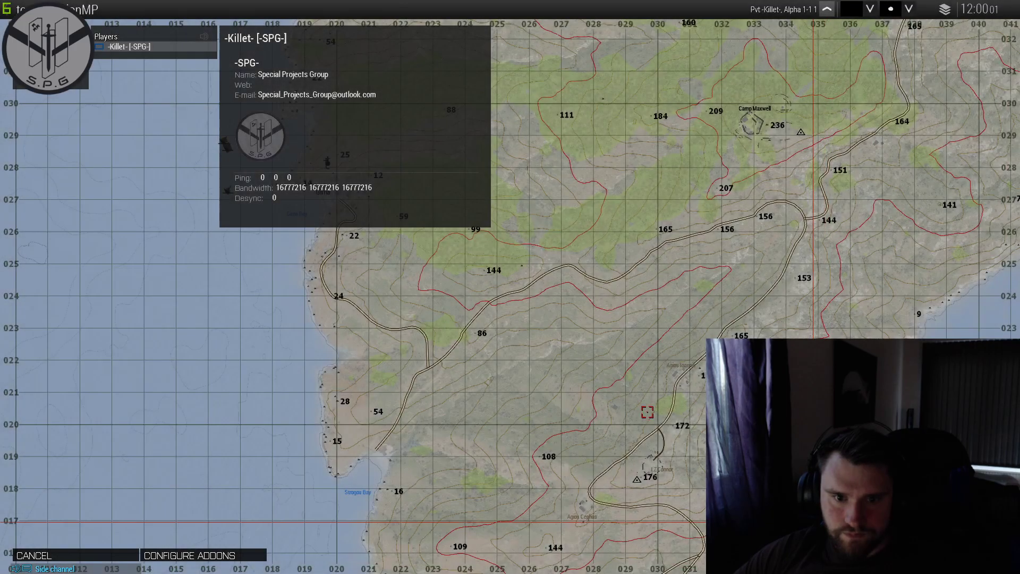
pyautogui.scroll(5, 448, 312)
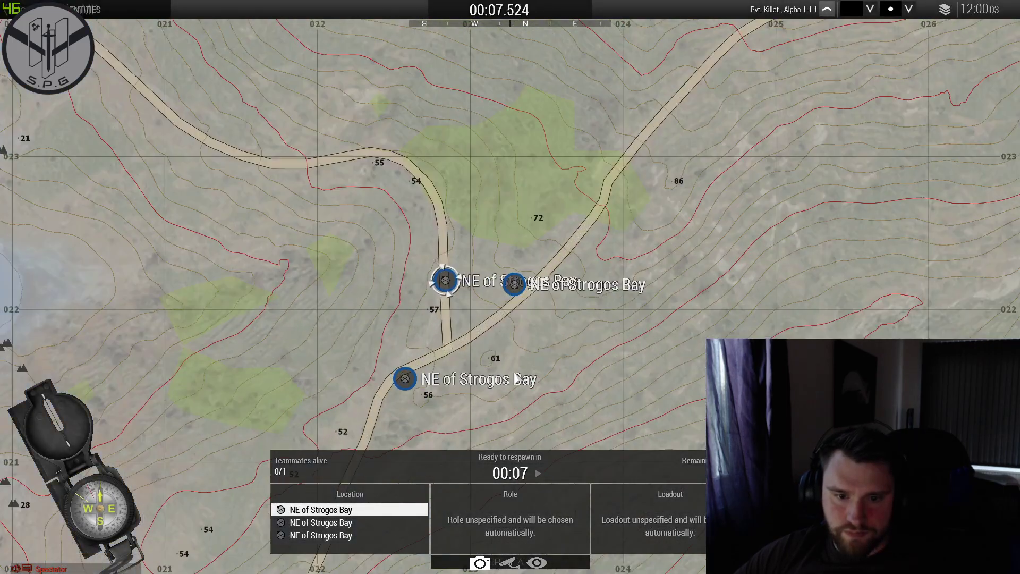
pyautogui.moveTo(448, 312); pyautogui.dragTo(438, 143, button='right')
pyautogui.scroll(-2, 438, 143)
pyautogui.scroll(5, 438, 143)
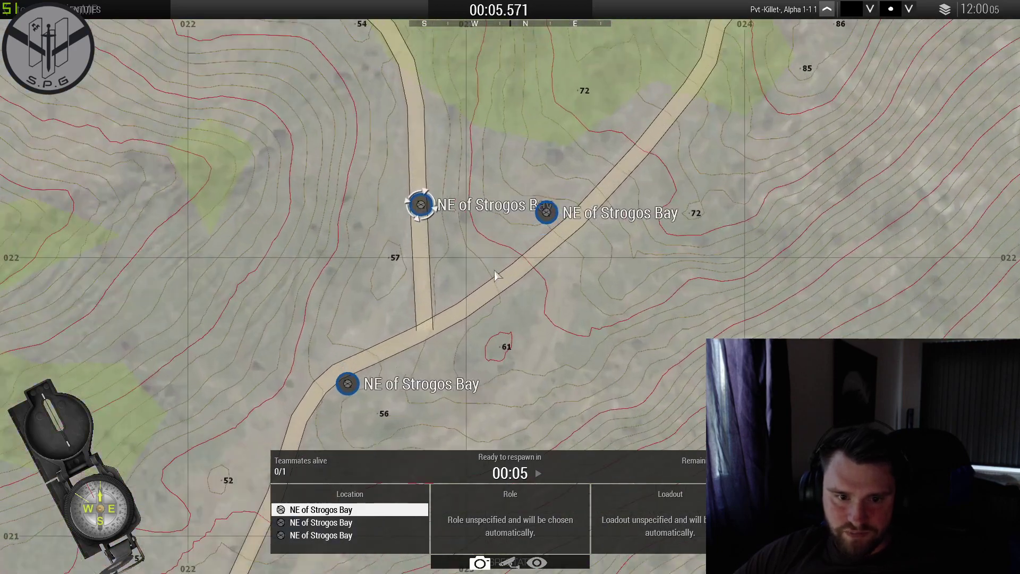
pyautogui.moveTo(348, 185); pyautogui.dragTo(380, 149, button='right')
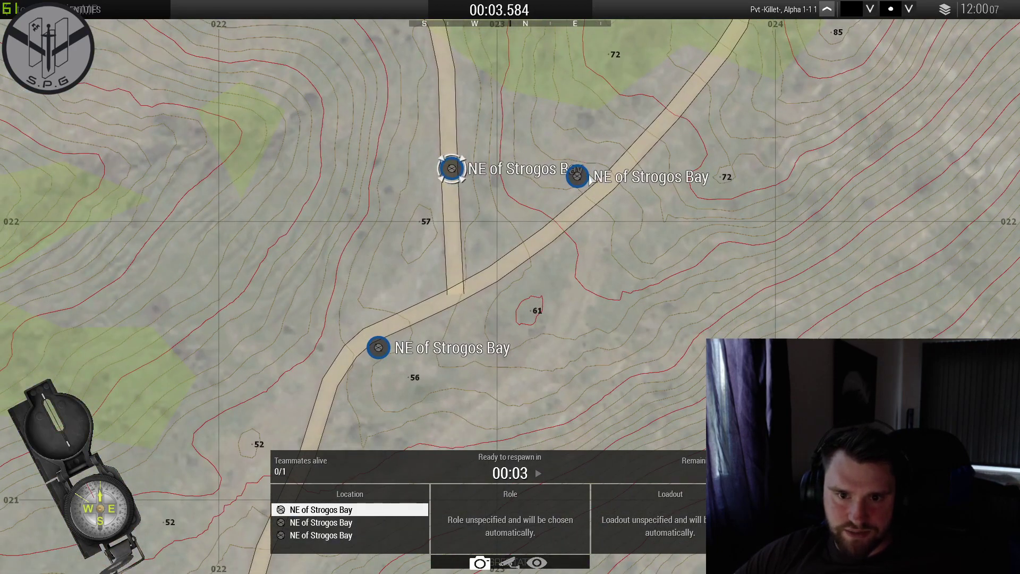
# Try the southwestern, northern and northeastern respawn positions on the map, choosing the northeastern one last.
pyautogui.click(379, 347)
pyautogui.click(379, 348)
pyautogui.click(451, 169)
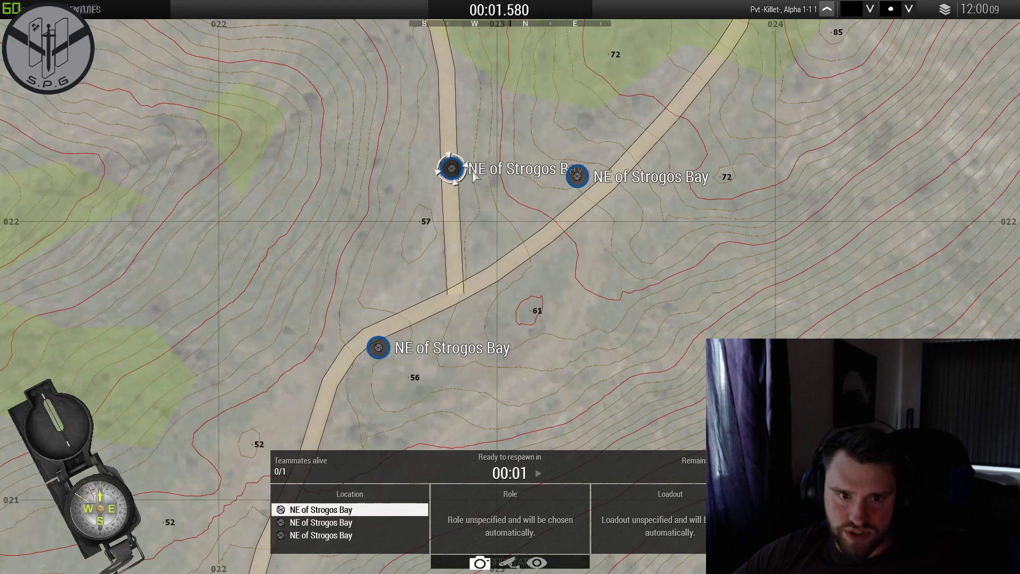
pyautogui.click(577, 177)
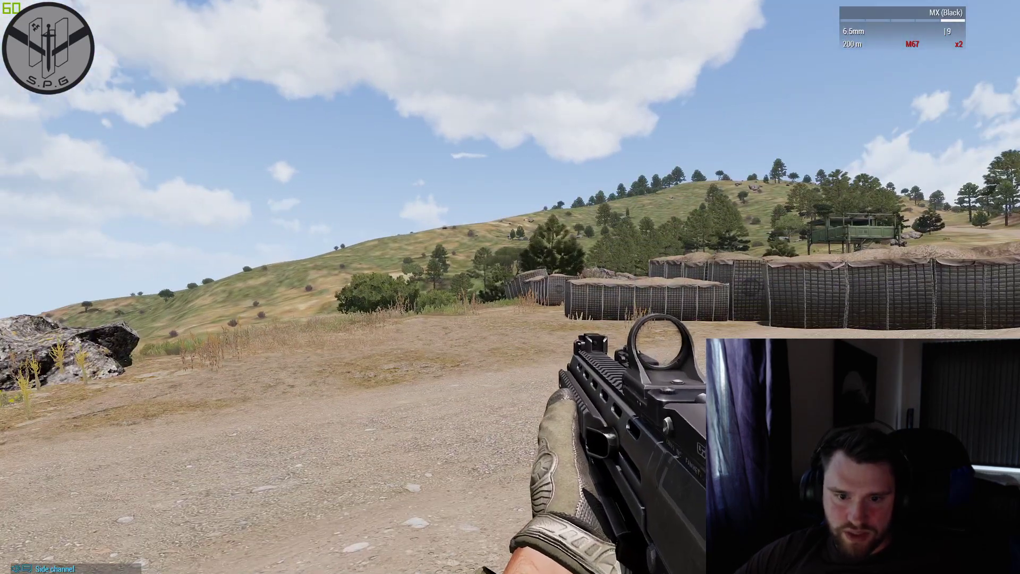
# Abort the test mission and return to the scenario editor.
pyautogui.press('Escape')
pyautogui.click(101, 528)
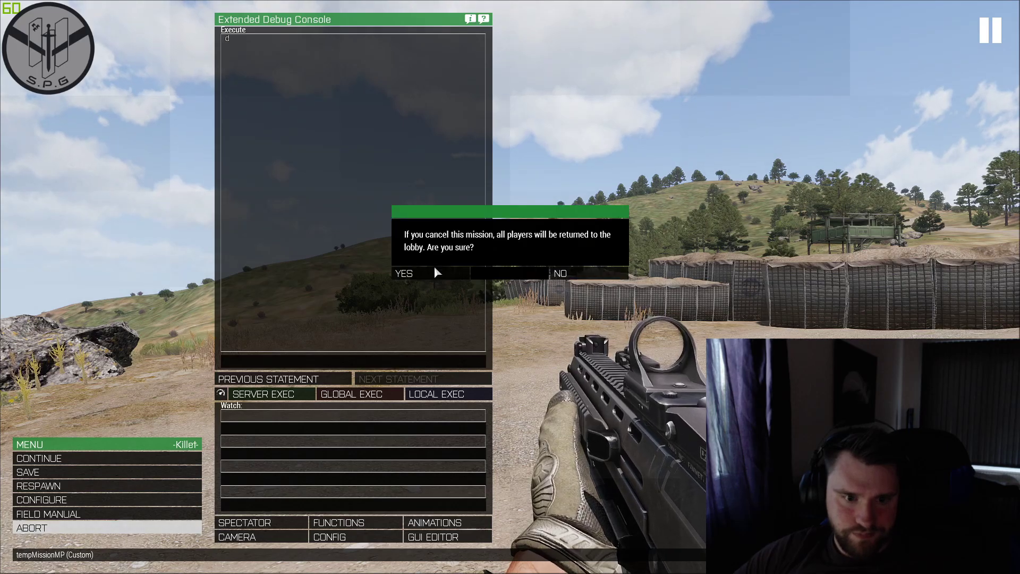
pyautogui.click(431, 275)
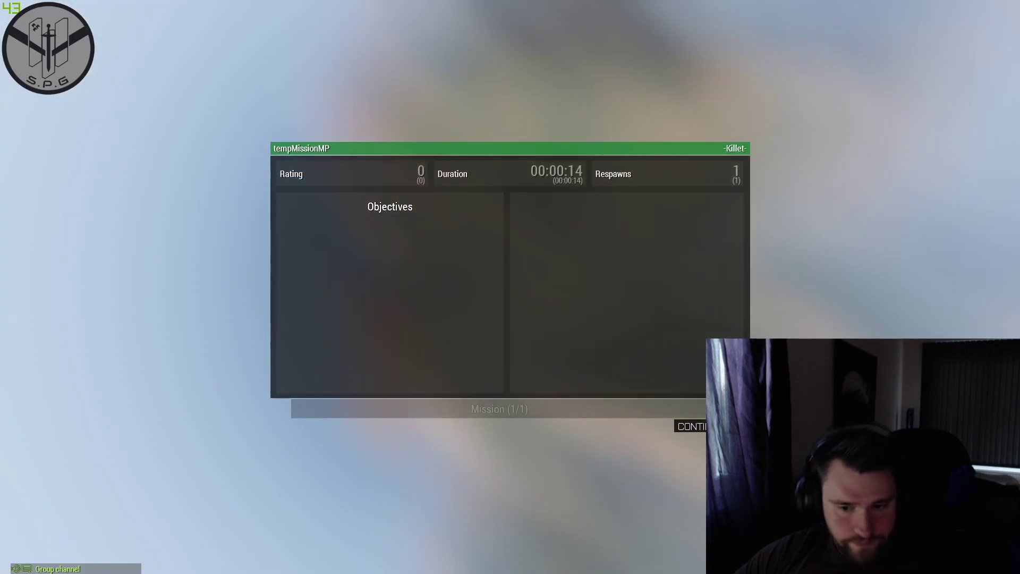
pyautogui.press('Escape')
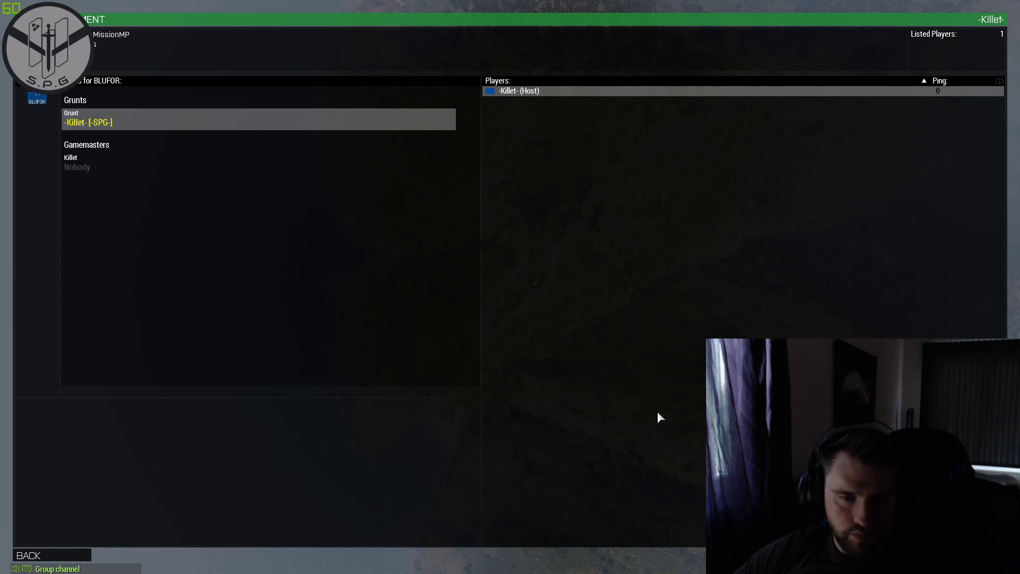
pyautogui.press('Escape')
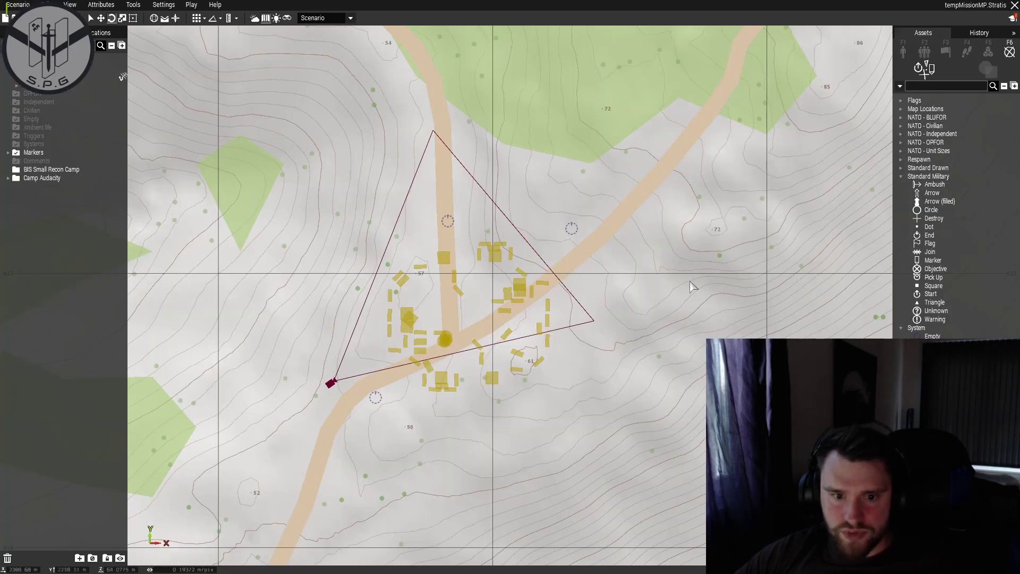
# Delete the three respawn markers around the camp.
pyautogui.click(402, 388)
pyautogui.press('Delete')
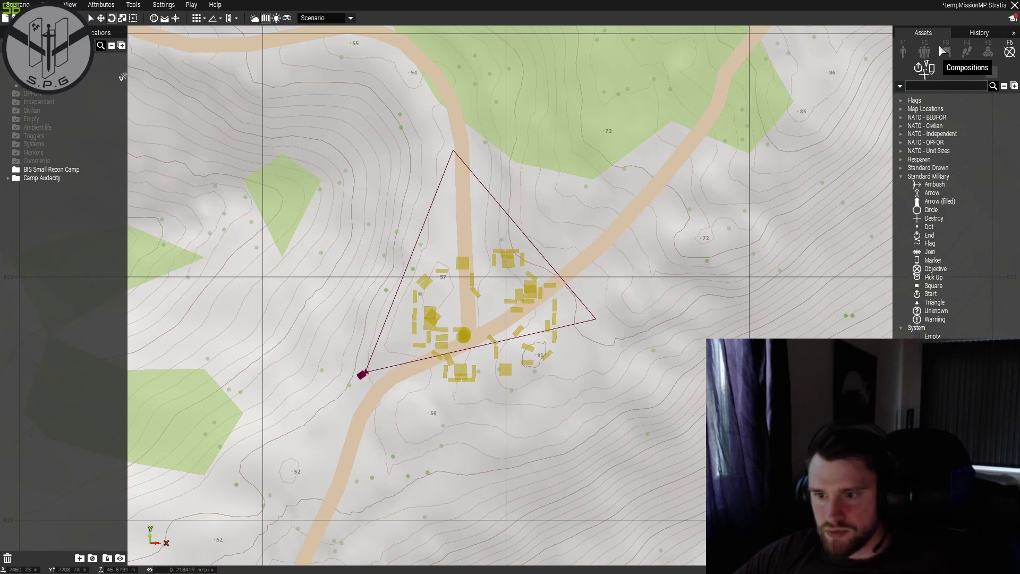
# Find the Respawn Position module by searching for "res" and place it in the centre of the camp.
pyautogui.click(989, 51)
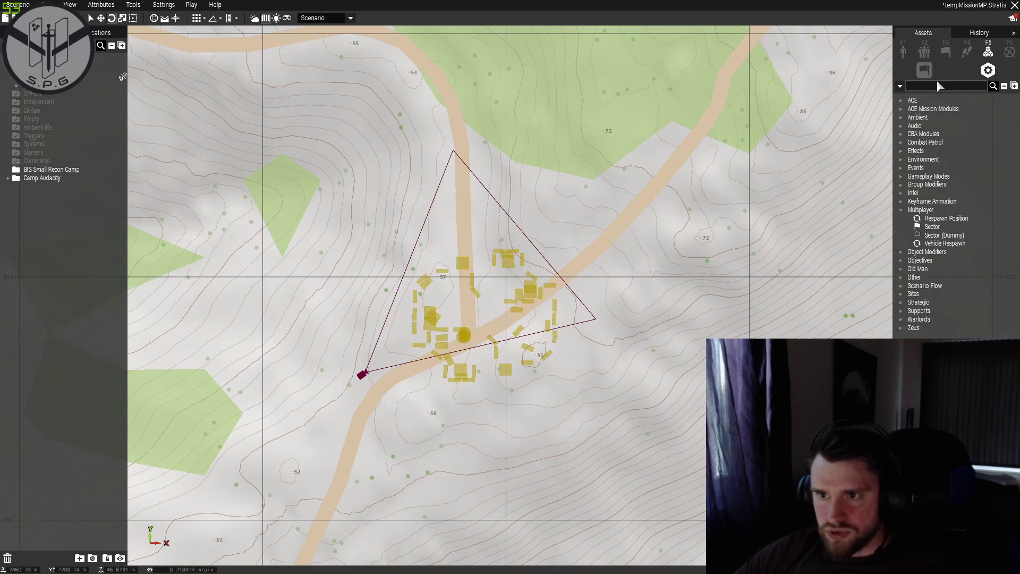
pyautogui.click(936, 85)
pyautogui.write('res')
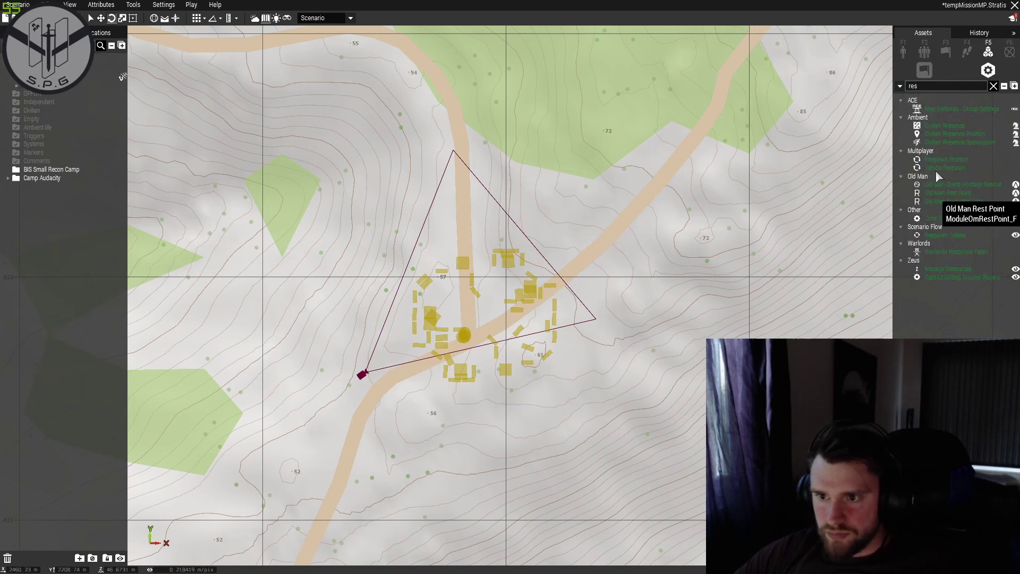
pyautogui.click(946, 159)
pyautogui.click(479, 315)
# Set the Respawn Position module's side to BLUFOR and its notification to Disabled.
pyautogui.doubleClick(480, 316)
pyautogui.click(482, 320)
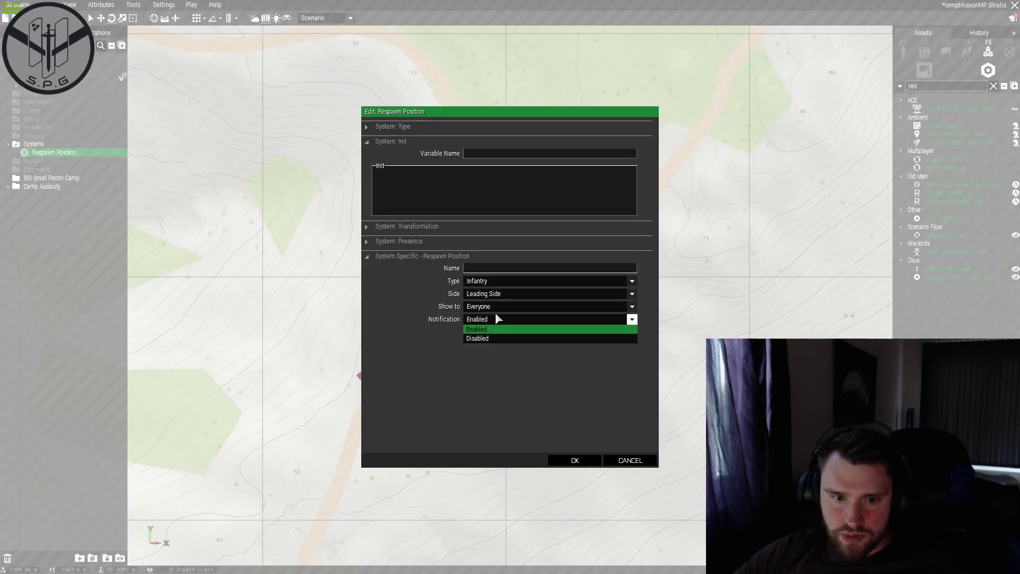
pyautogui.click(487, 320)
pyautogui.click(487, 320)
pyautogui.click(481, 339)
pyautogui.click(494, 294)
pyautogui.click(481, 311)
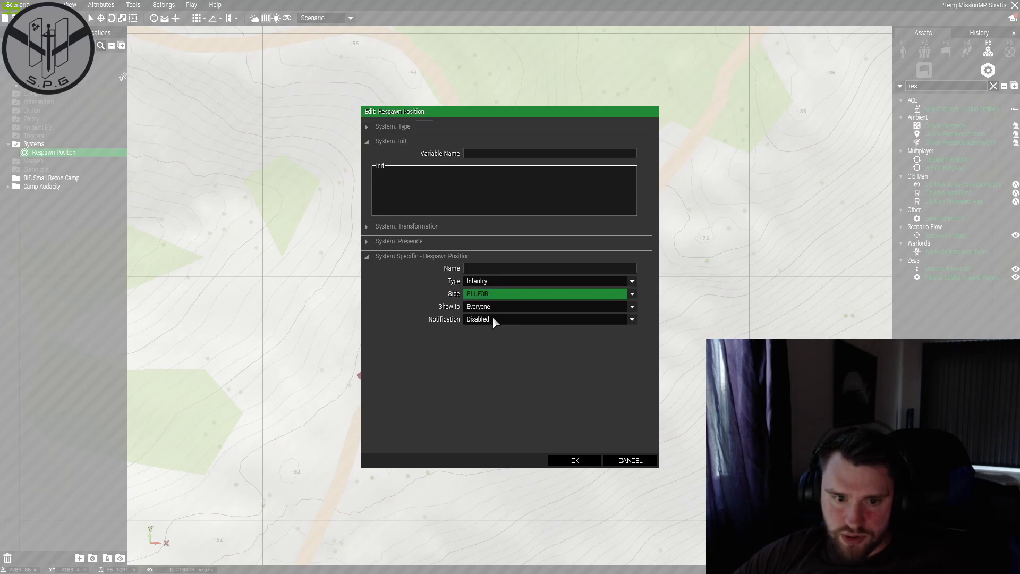
pyautogui.click(480, 270)
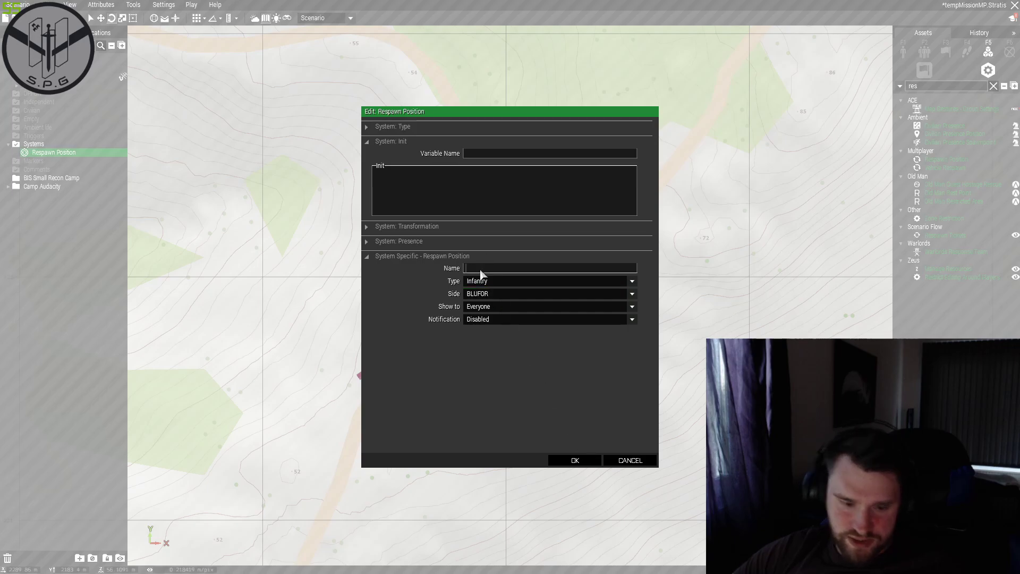
pyautogui.press('Return')
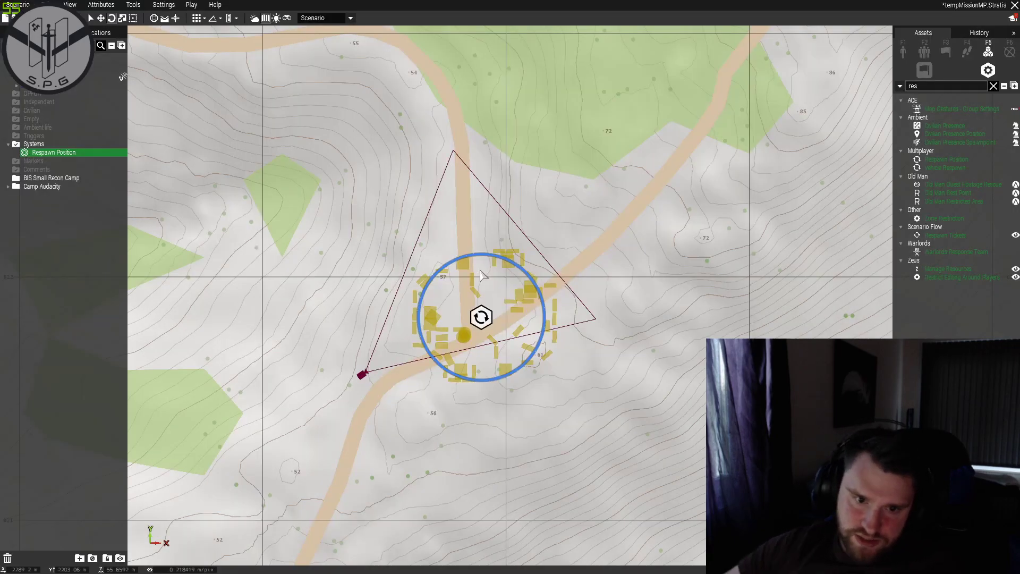
# Paste a copy of the Respawn Position module on the road north-east of the camp and name it "Outside of Base".
pyautogui.hotkey('ctrl', 'v')
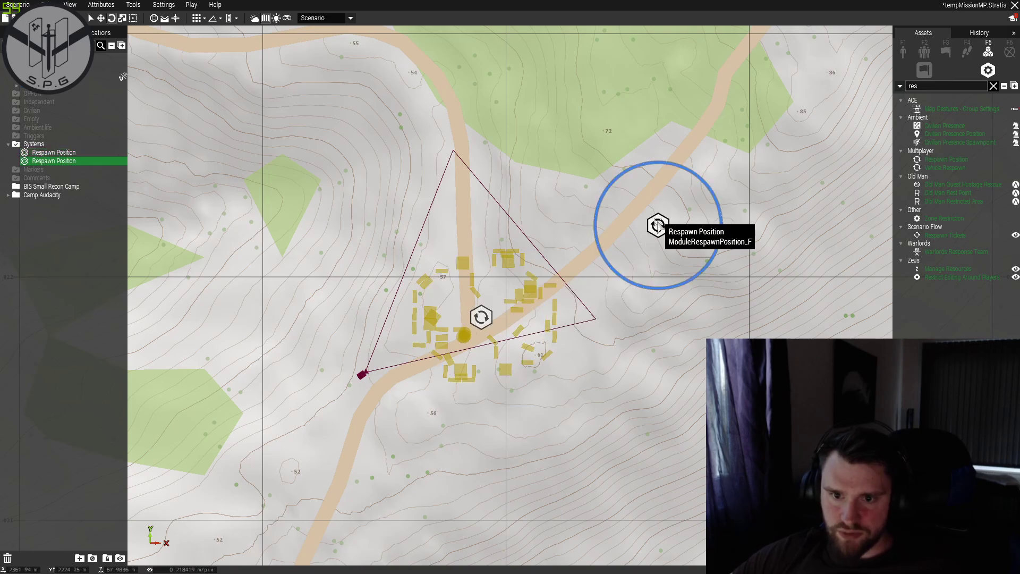
pyautogui.moveTo(655, 228); pyautogui.dragTo(645, 206)
pyautogui.doubleClick(644, 205)
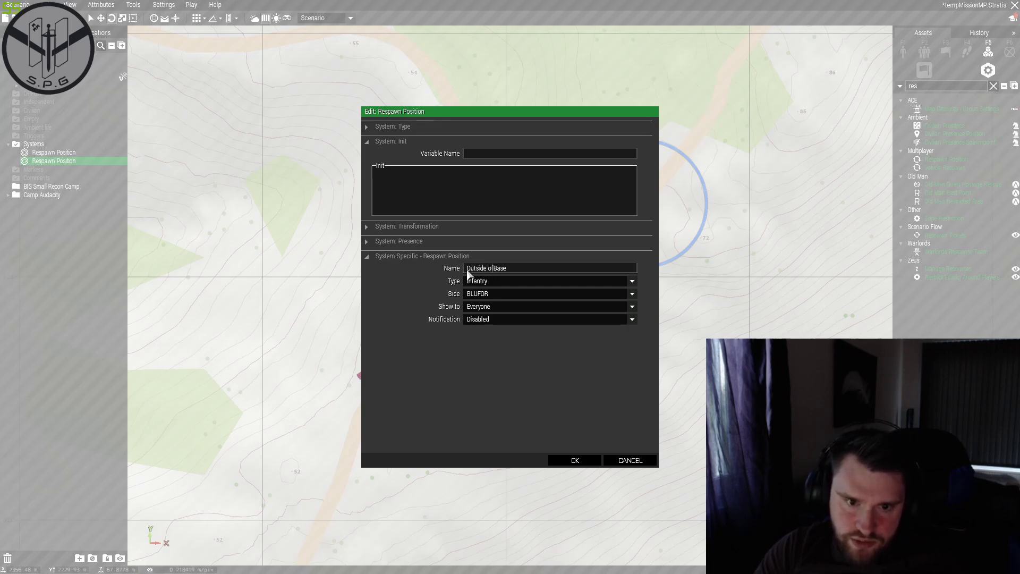
pyautogui.press('Return')
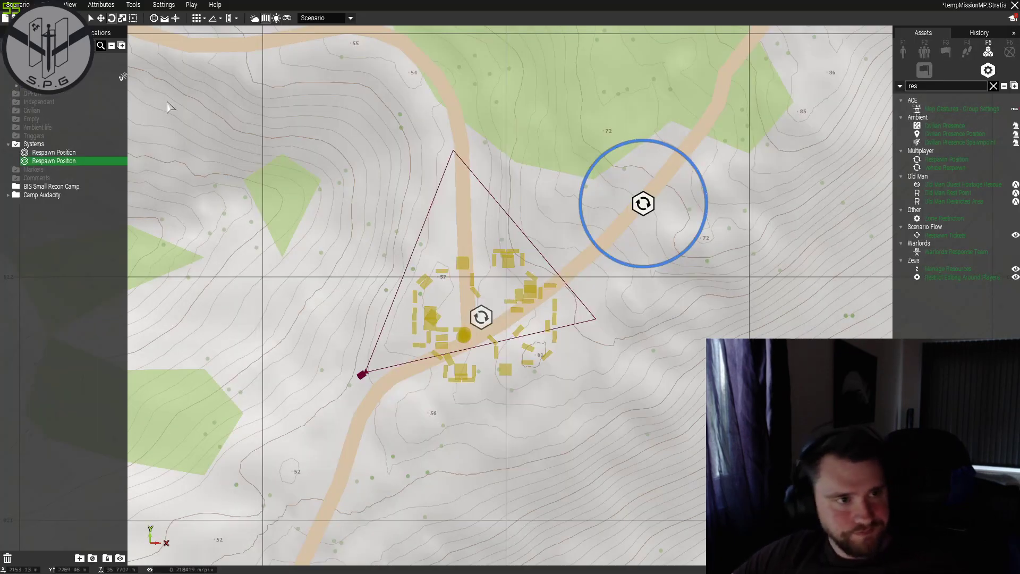
# Review the respawn rulesets in the scenario's multiplayer attributes.
pyautogui.click(102, 5)
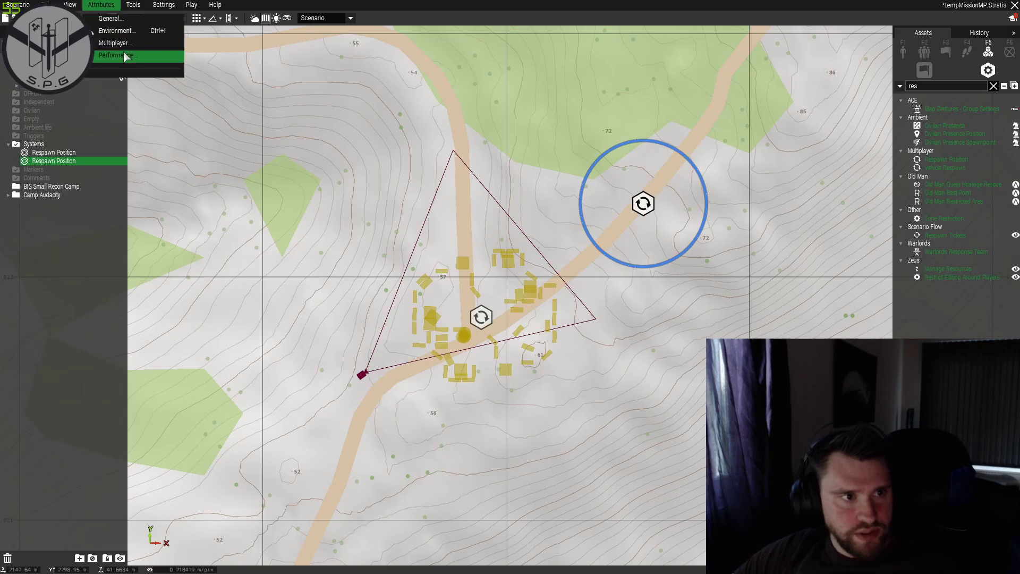
pyautogui.click(109, 42)
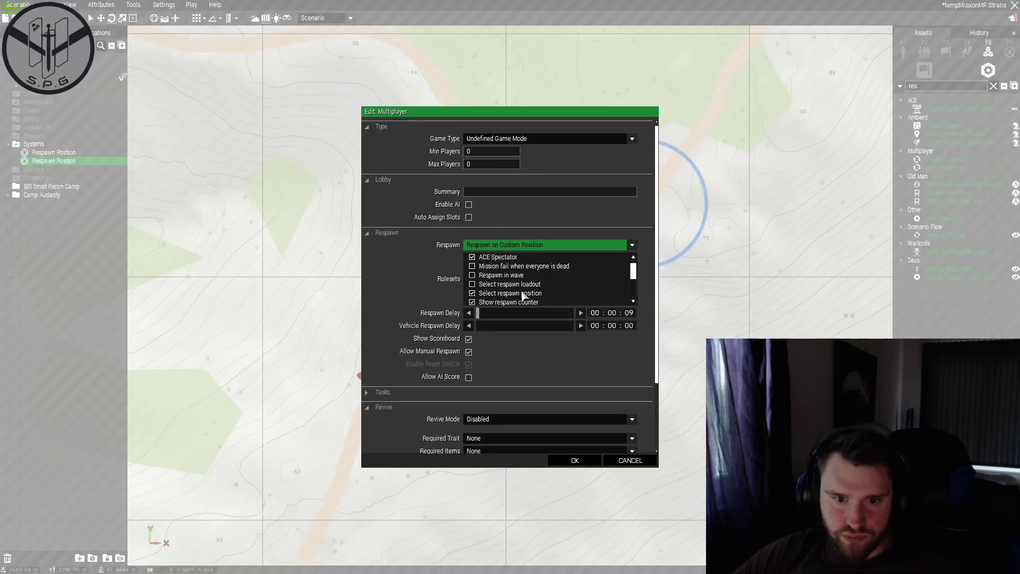
pyautogui.scroll(-2, 529, 296)
pyautogui.scroll(-2, 537, 288)
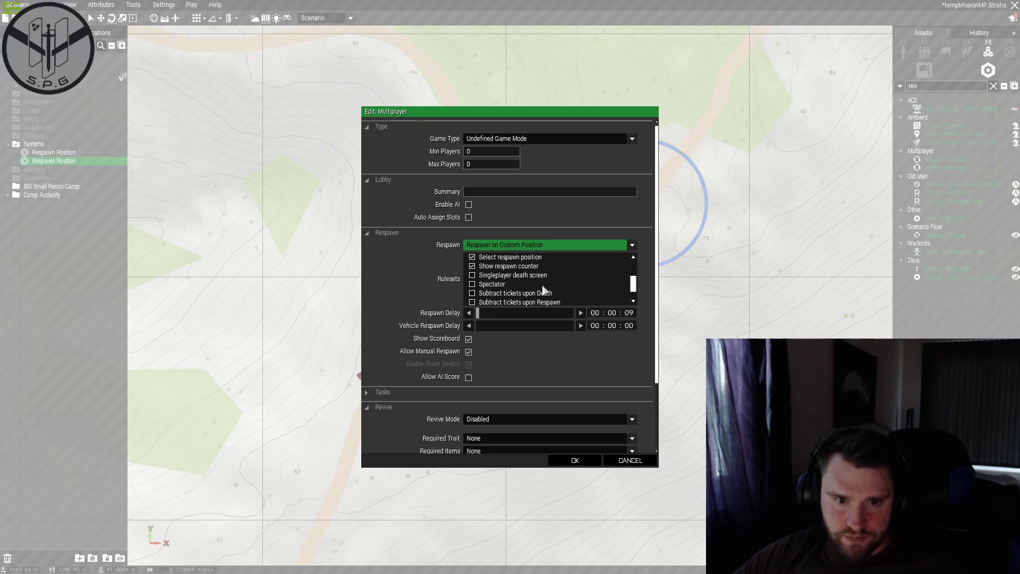
pyautogui.click(576, 460)
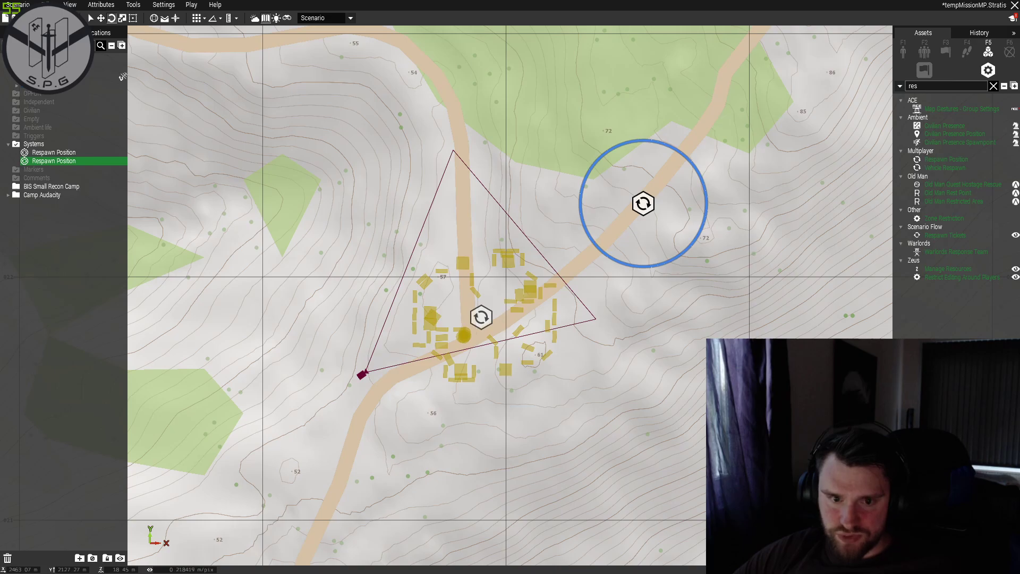
# Test the respawn selection in the running mission by choosing Outside of Base, switching to Base and respawning there.
pyautogui.scroll(-3, 697, 349)
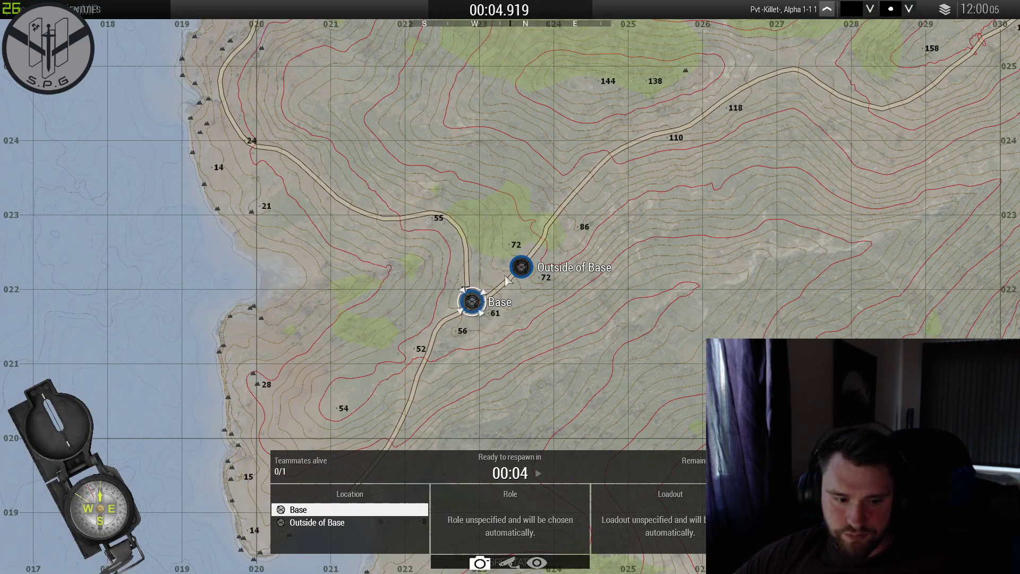
pyautogui.scroll(2, 496, 299)
pyautogui.click(535, 252)
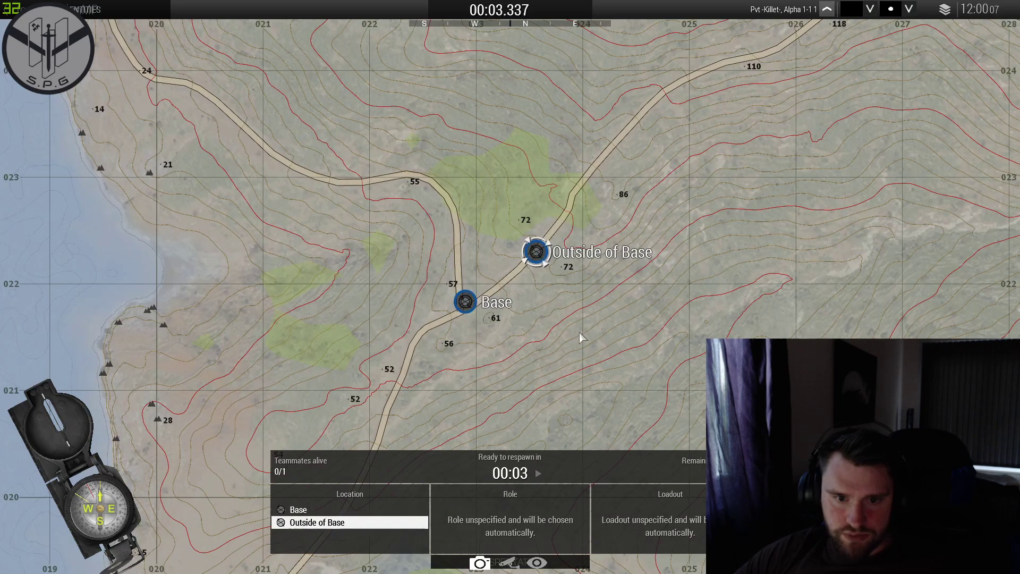
pyautogui.click(468, 306)
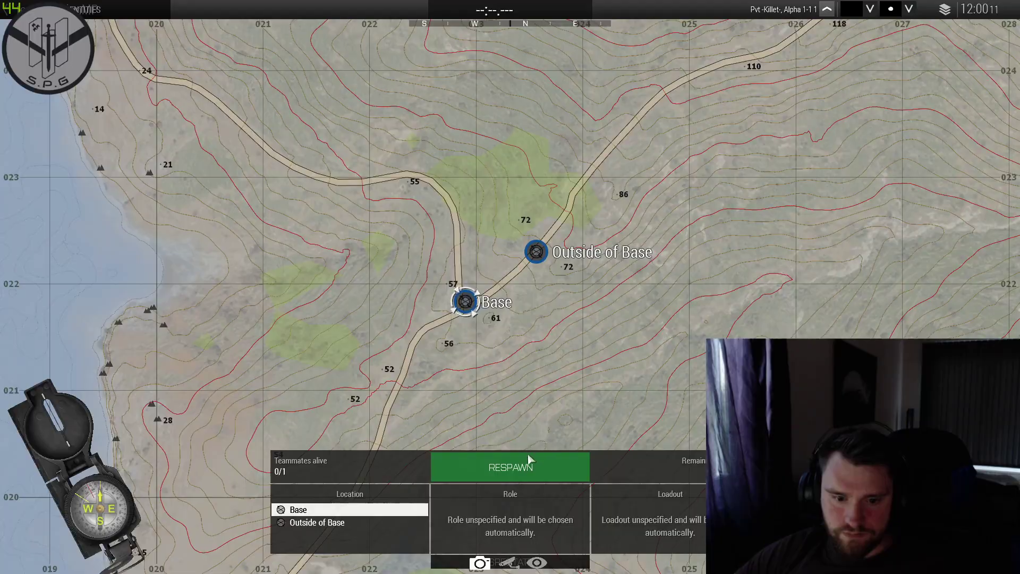
pyautogui.click(526, 467)
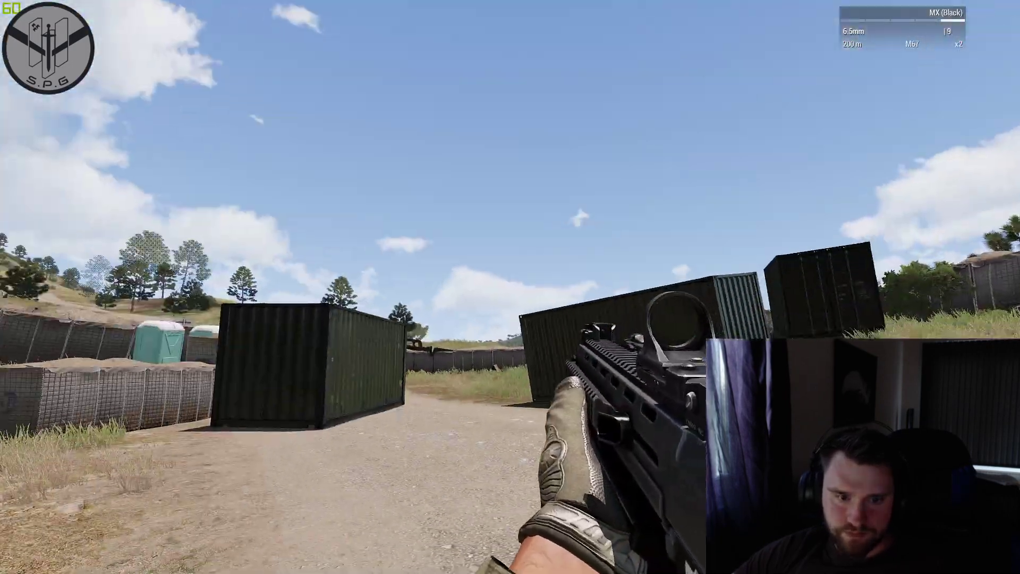
# Force another respawn of the player and spawn at the Outside of Base position.
pyautogui.press('w')
pyautogui.press('Escape')
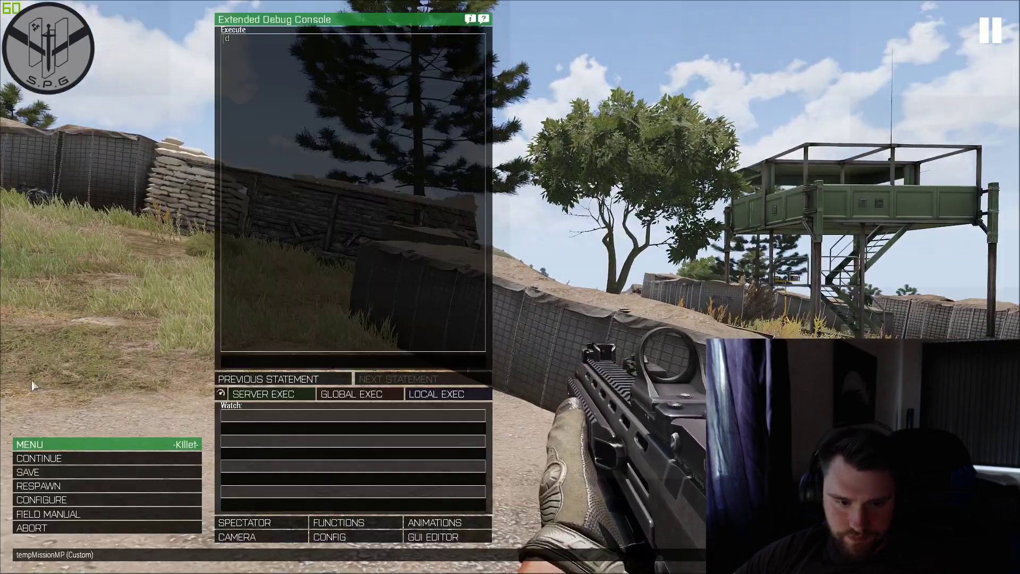
pyautogui.click(53, 486)
pyautogui.click(420, 311)
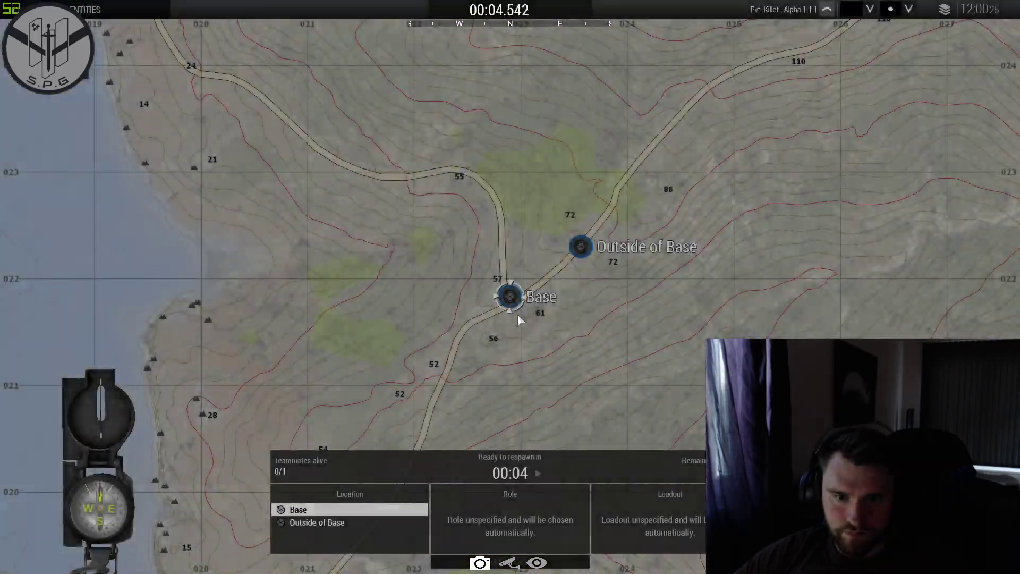
pyautogui.click(583, 246)
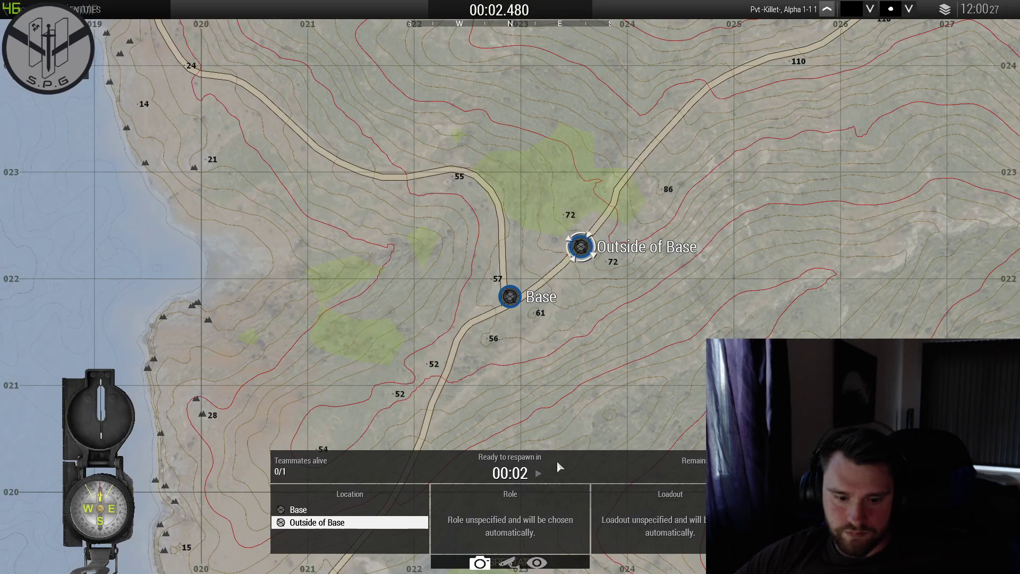
pyautogui.click(525, 478)
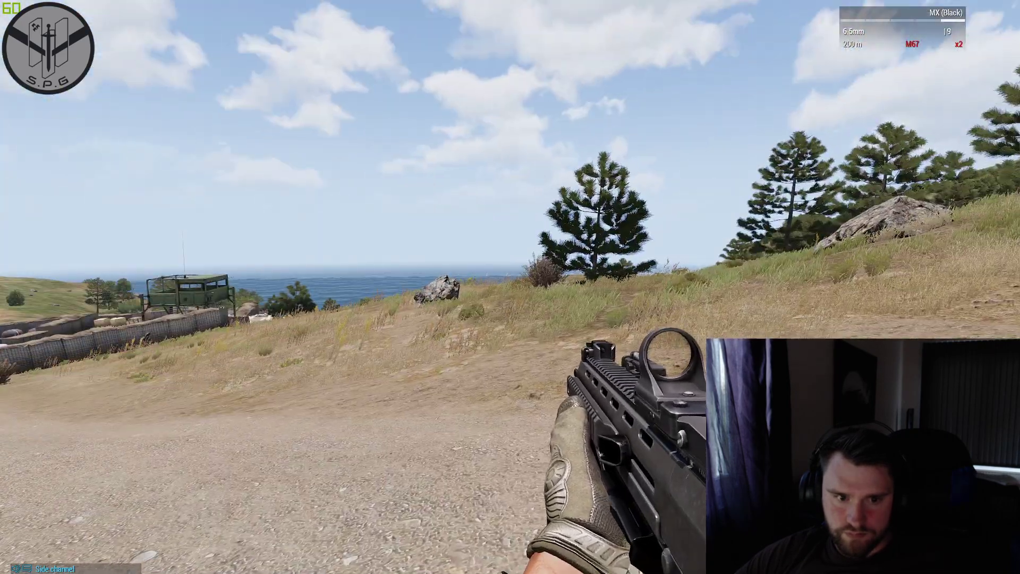
# Abort the test mission, leave the multiplayer lobby and return to the scenario editor.
pyautogui.press('Escape')
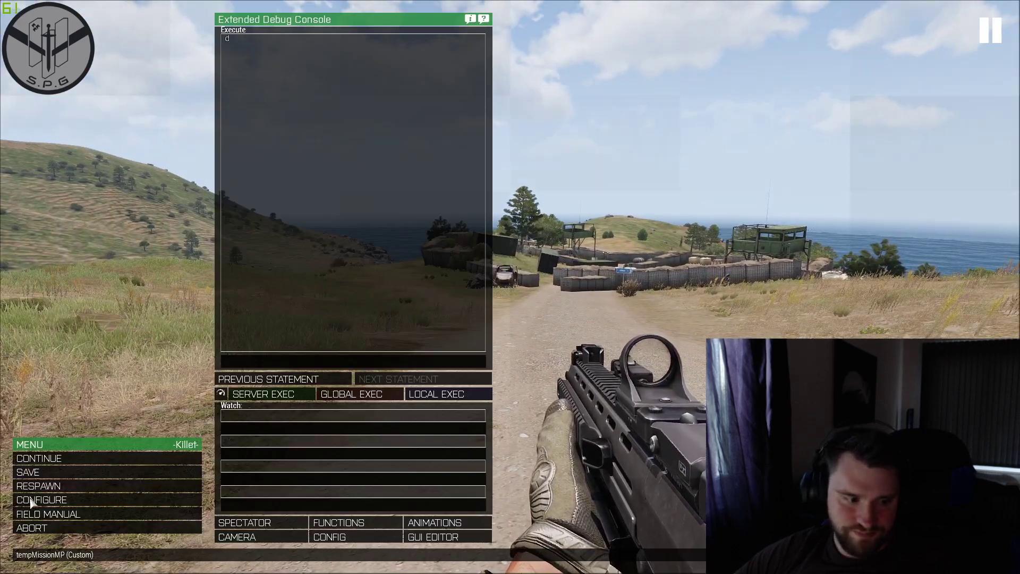
pyautogui.click(32, 528)
pyautogui.click(420, 275)
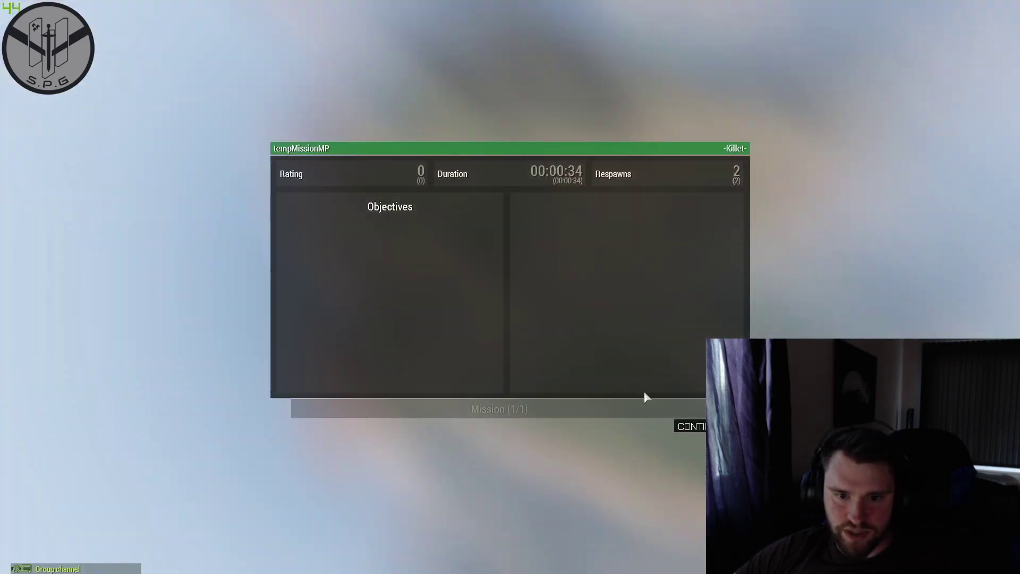
pyautogui.click(691, 424)
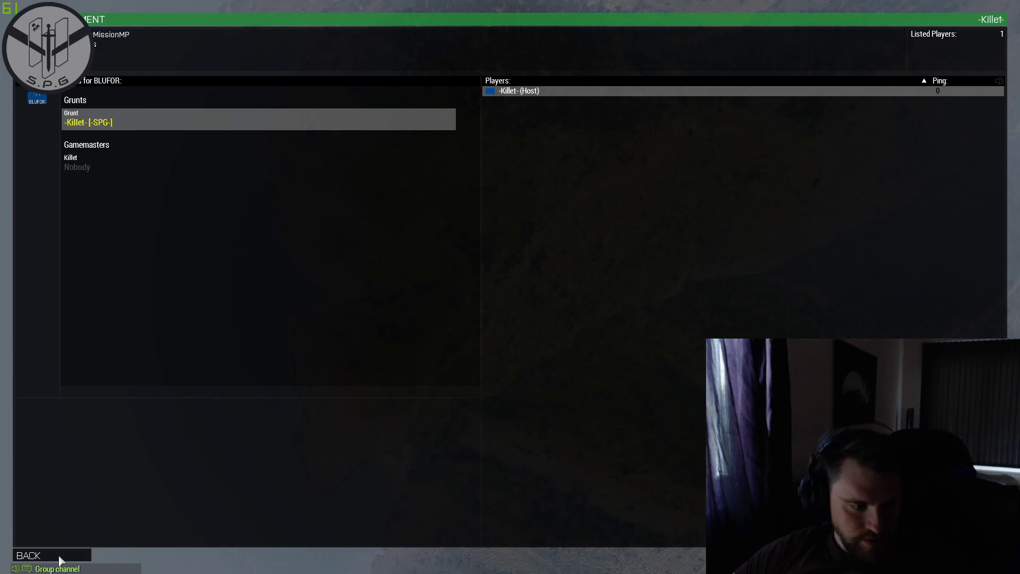
pyautogui.press('Escape')
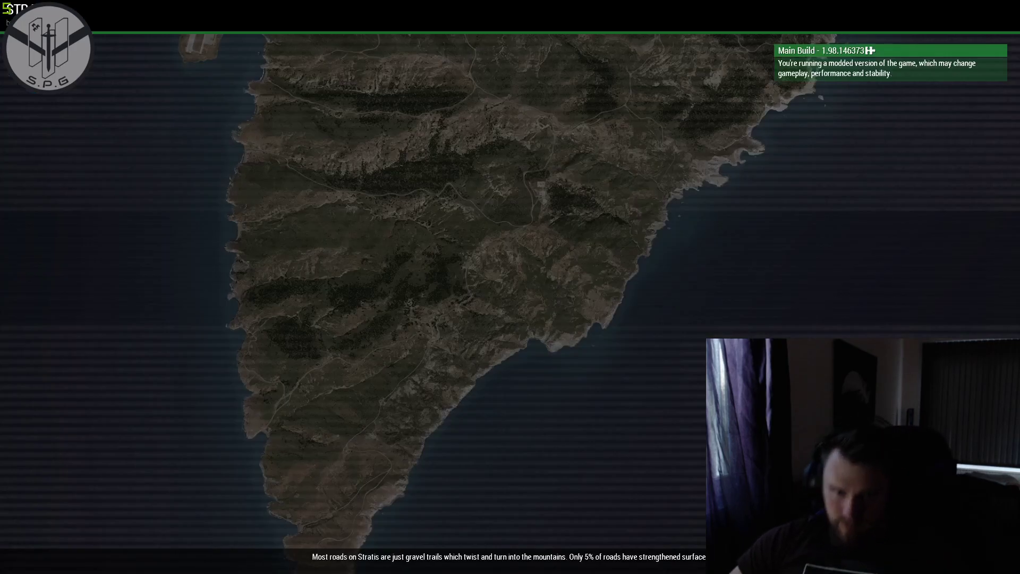
pyautogui.scroll(-3, 508, 389)
pyautogui.scroll(-2, 560, 325)
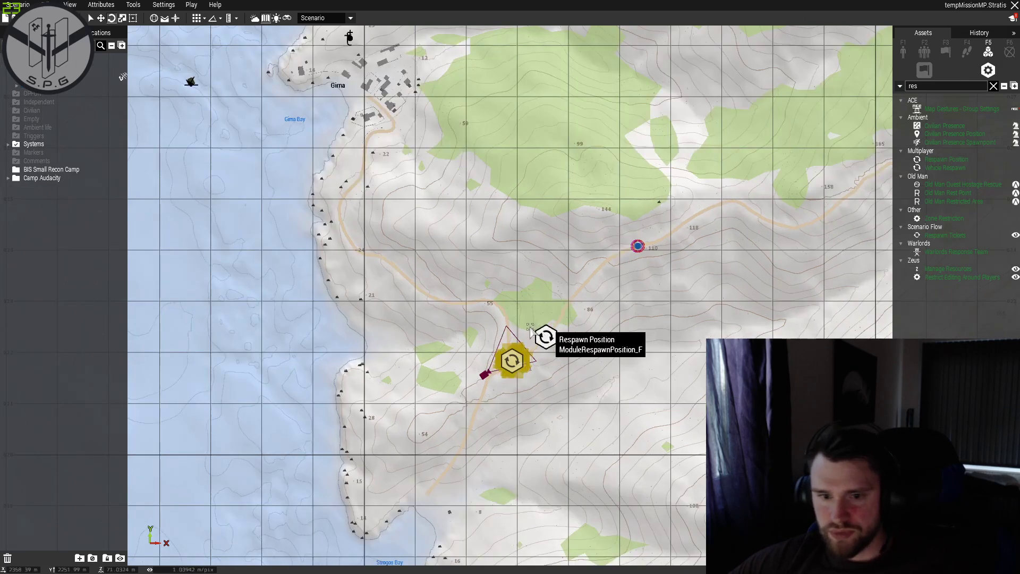
pyautogui.scroll(3, 541, 332)
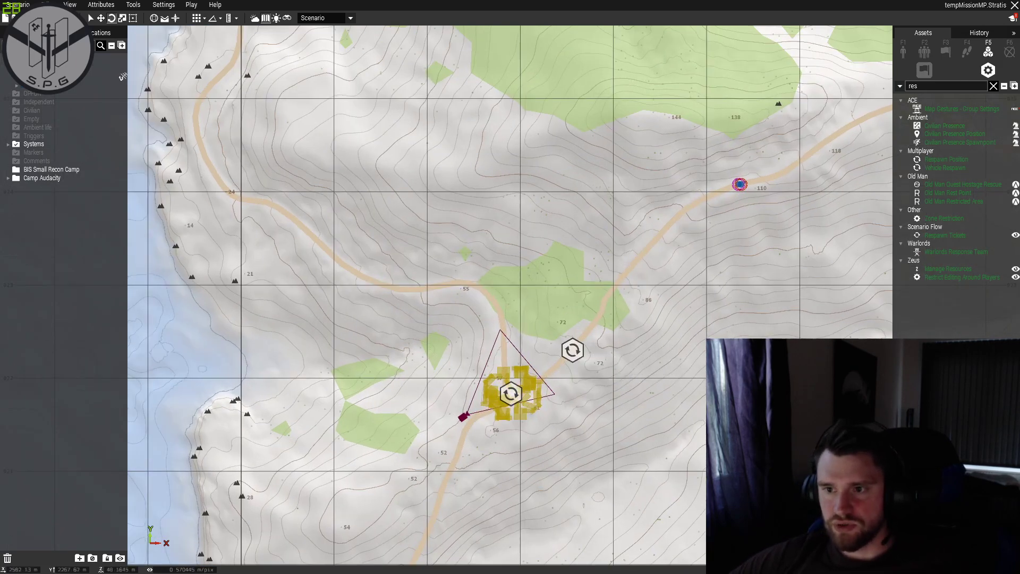
pyautogui.scroll(-4, 531, 340)
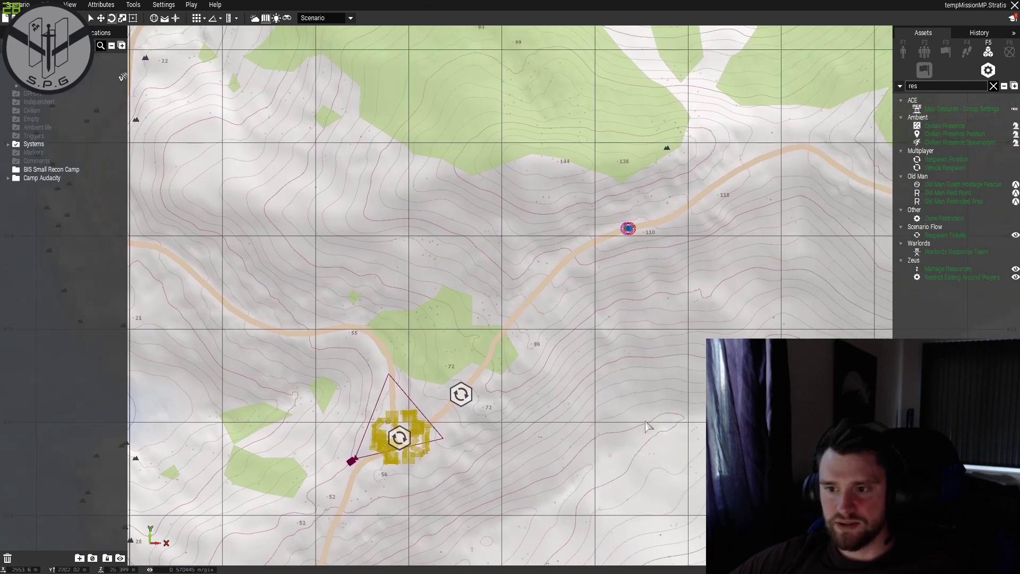
pyautogui.scroll(5, 532, 340)
pyautogui.scroll(-5, 610, 353)
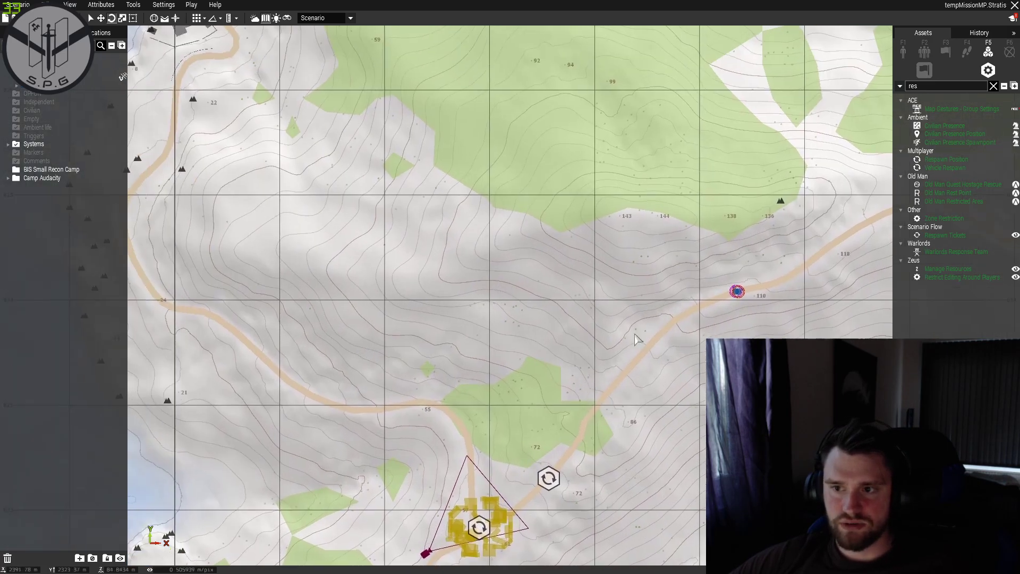
pyautogui.scroll(6, 678, 321)
pyautogui.scroll(-4, 595, 433)
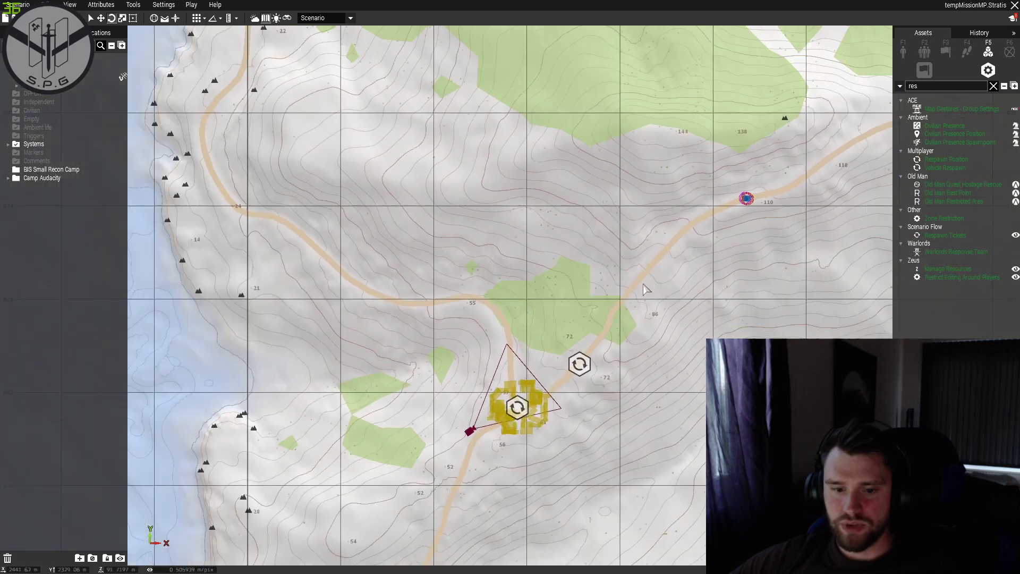
pyautogui.scroll(4, 587, 338)
# Delete the Respawn Position module outside the camp and move the two player units from the road into the camp.
pyautogui.click(586, 335)
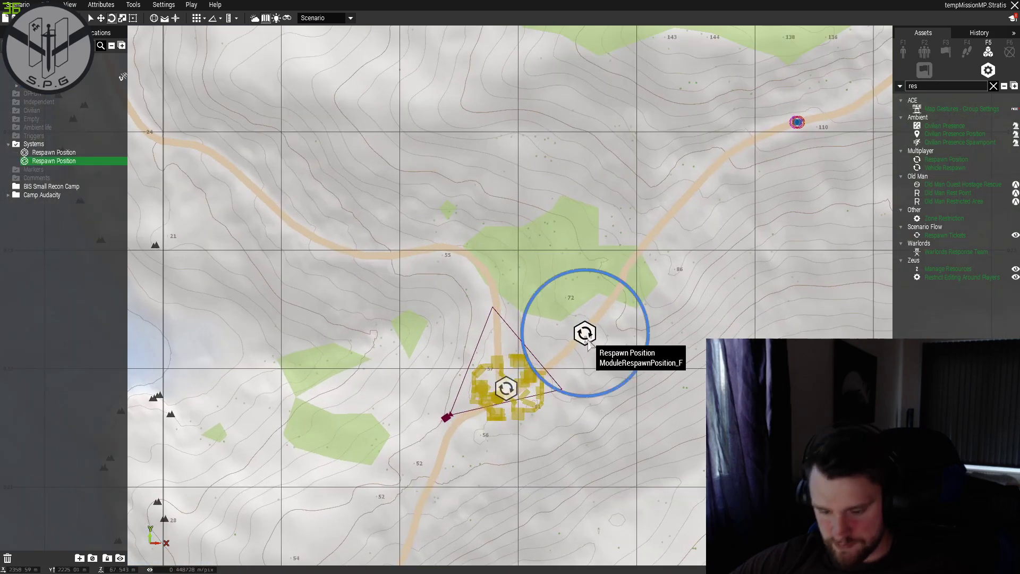
pyautogui.moveTo(589, 344)
pyautogui.mouseDown()
pyautogui.moveTo(547, 342)
pyautogui.moveTo(668, 303)
pyautogui.moveTo(598, 260)
pyautogui.moveTo(372, 441)
pyautogui.mouseUp()
pyautogui.scroll(-3, 547, 342)
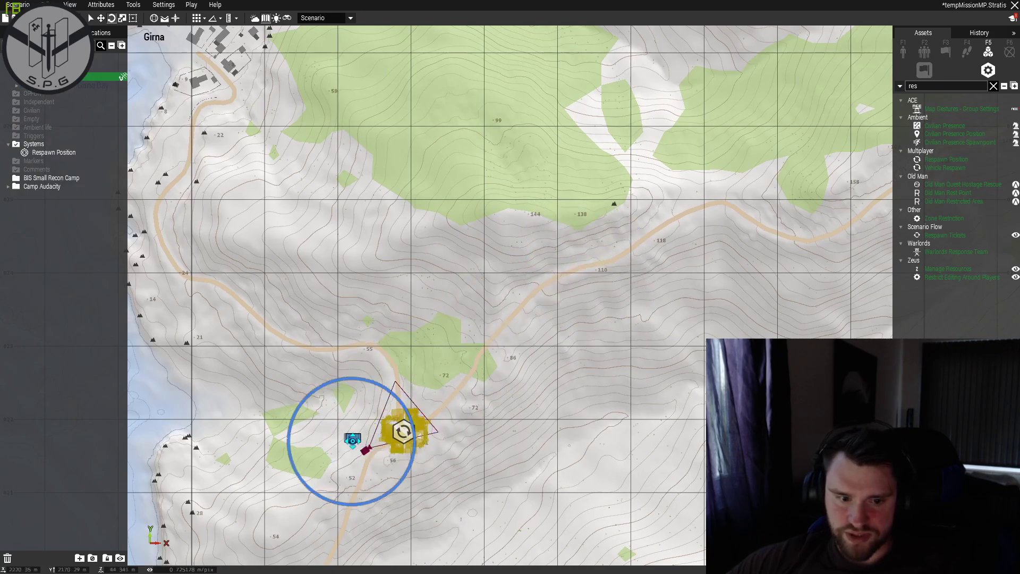
pyautogui.scroll(6, 404, 443)
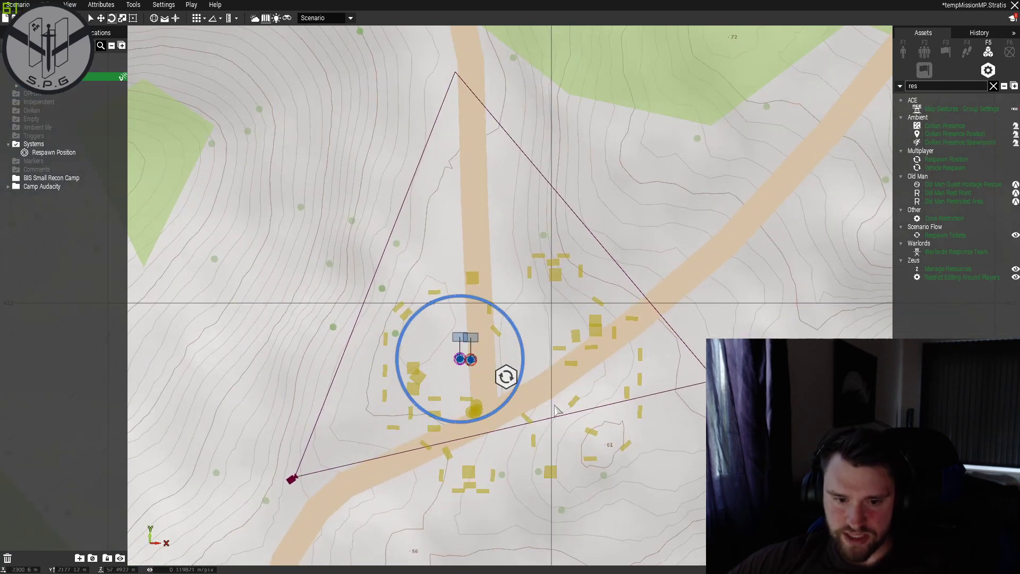
pyautogui.click(553, 392)
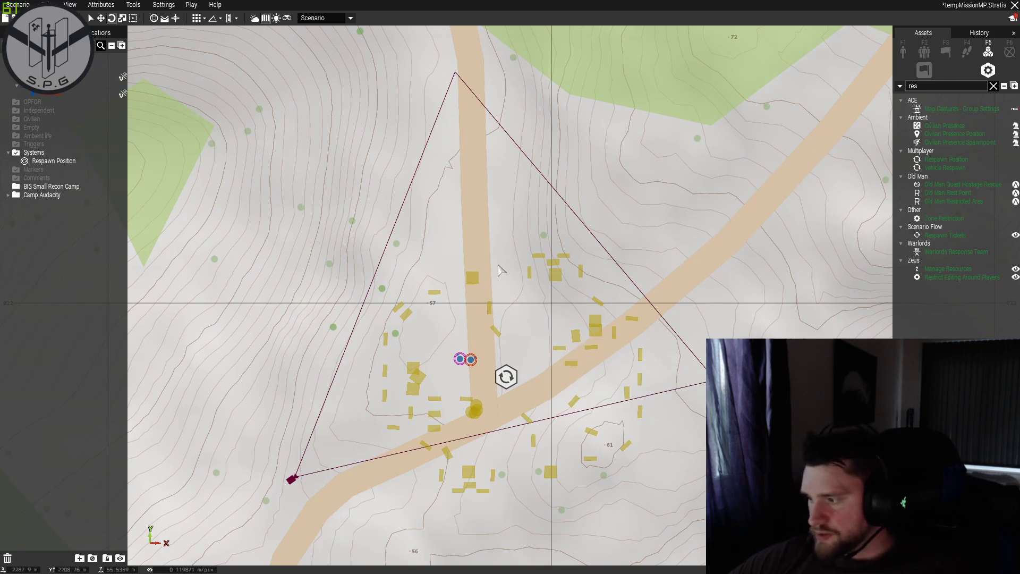
# Show the open ground inside the camp in 3D and browse the ammo supplies among the props.
pyautogui.press('m')
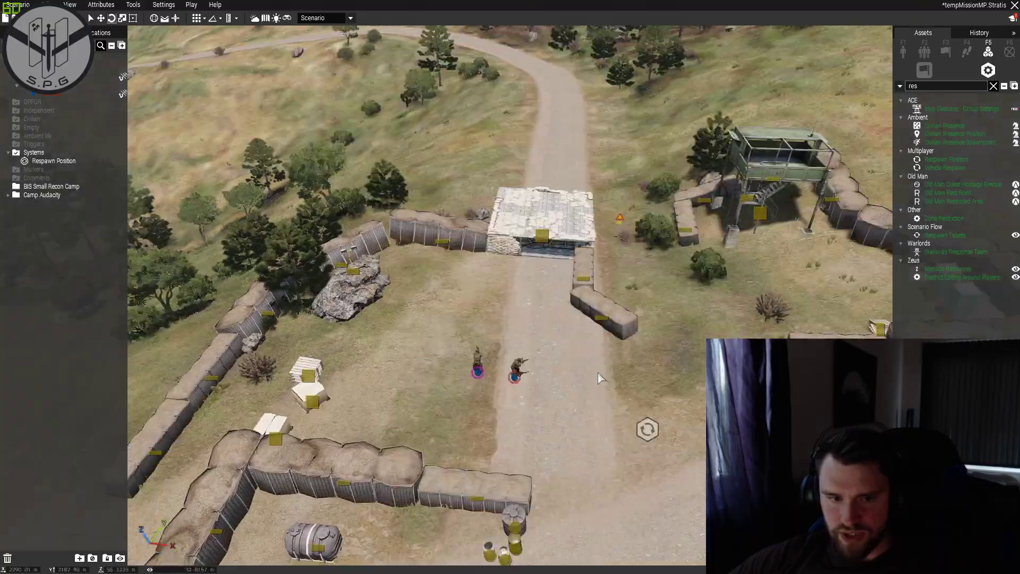
pyautogui.moveTo(599, 378); pyautogui.dragTo(461, 363, button='right')
pyautogui.moveTo(649, 250); pyautogui.dragTo(585, 263, button='right')
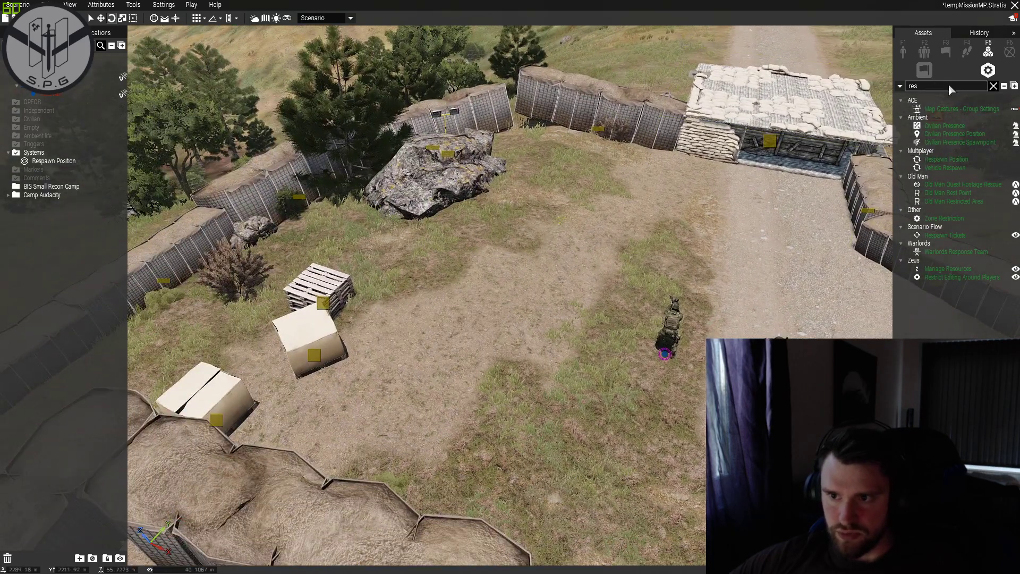
pyautogui.click(904, 49)
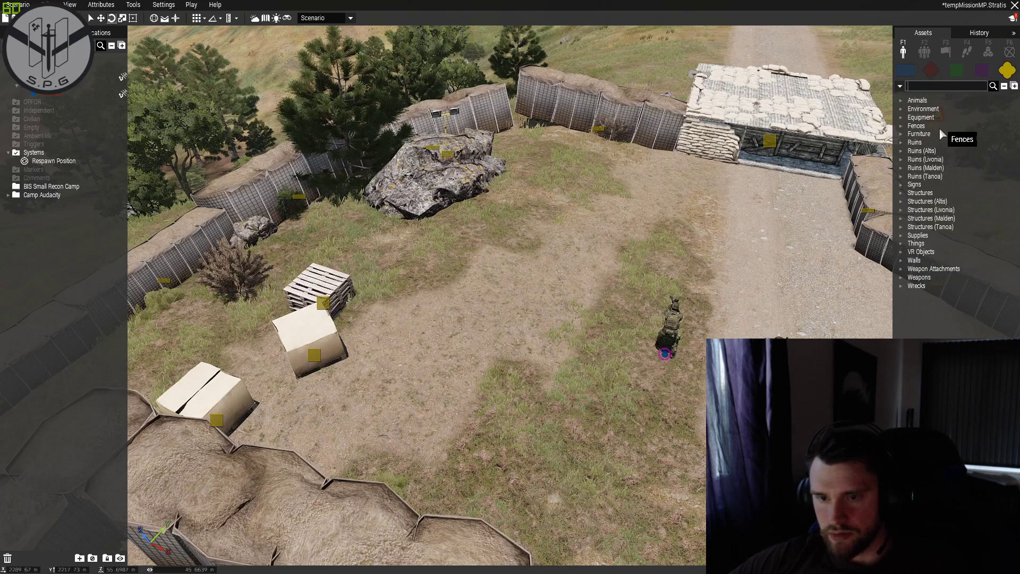
pyautogui.click(902, 235)
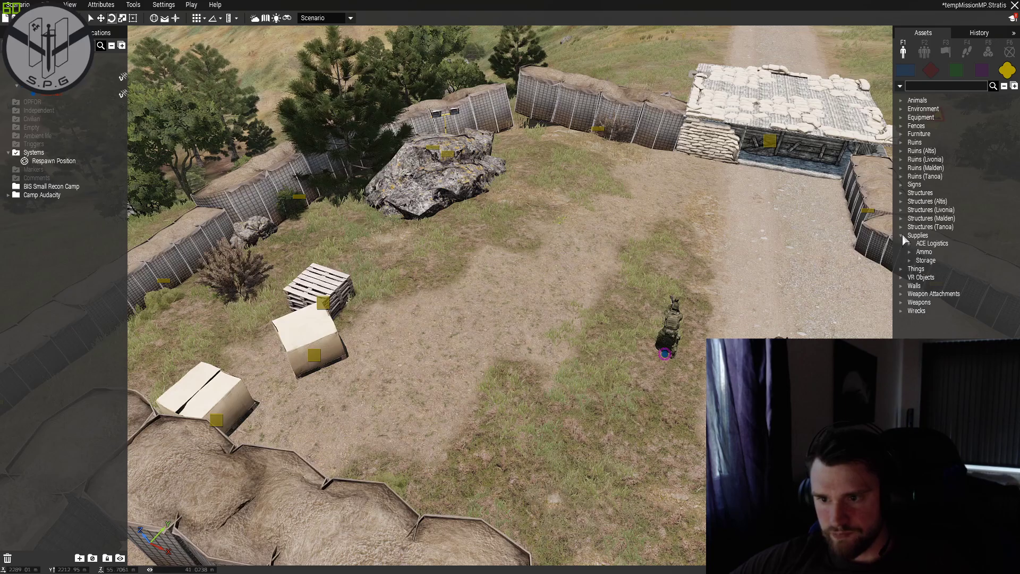
pyautogui.click(911, 252)
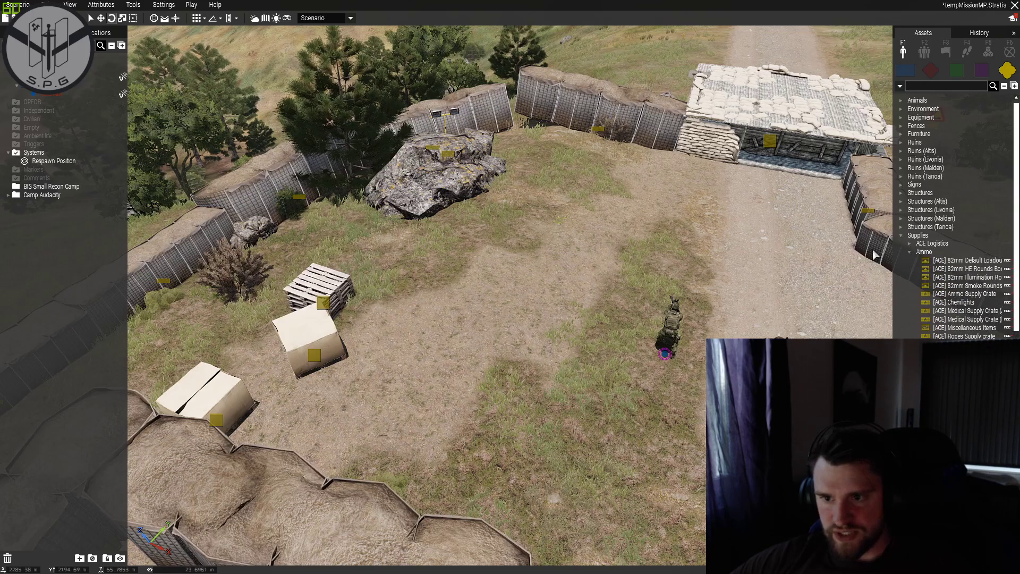
# Place a Bollard from the City signs on the open ground inside the camp, near the player unit by the road.
pyautogui.click(901, 184)
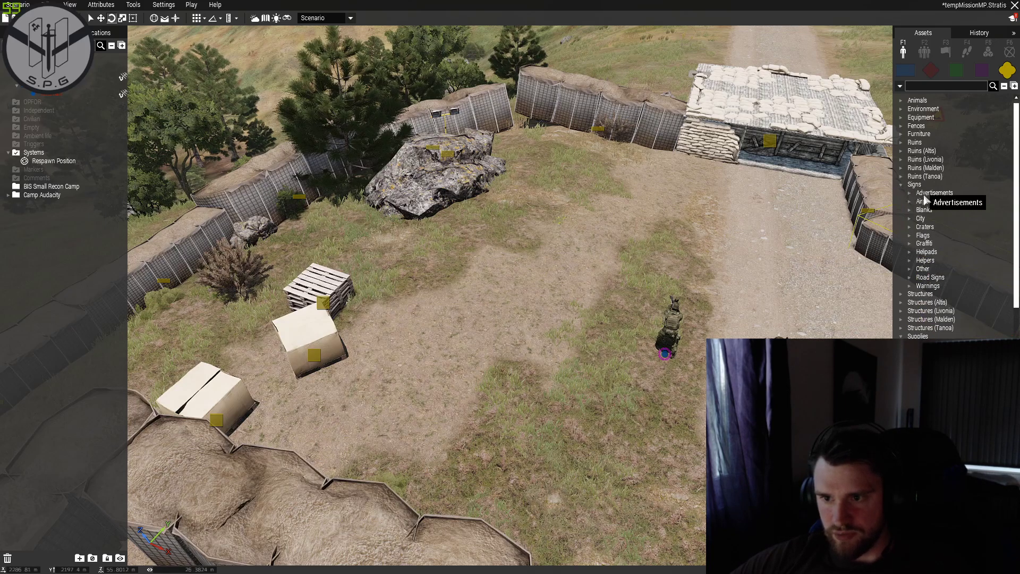
pyautogui.click(910, 218)
pyautogui.click(942, 226)
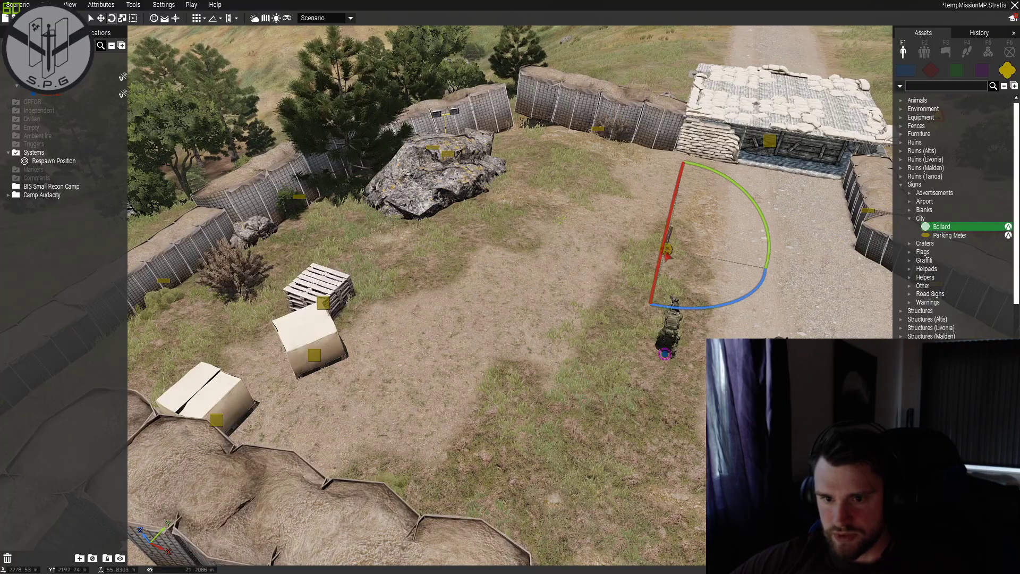
pyautogui.click(668, 248)
pyautogui.scroll(10, 689, 277)
pyautogui.moveTo(724, 301); pyautogui.dragTo(656, 281, button='right')
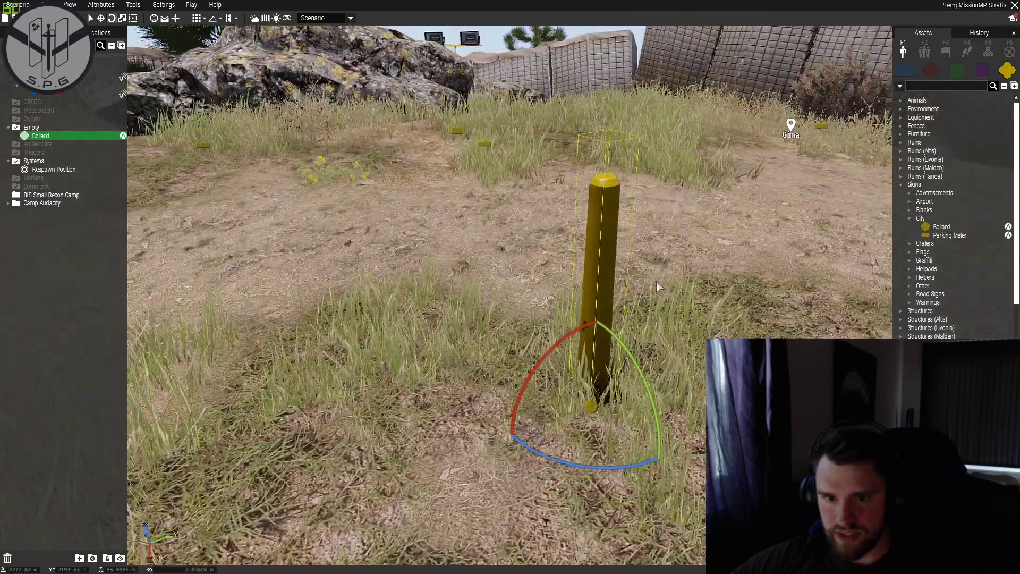
# Open the bollard's attributes and expand its ACE Arsenal settings down to the item list.
pyautogui.doubleClick(610, 385)
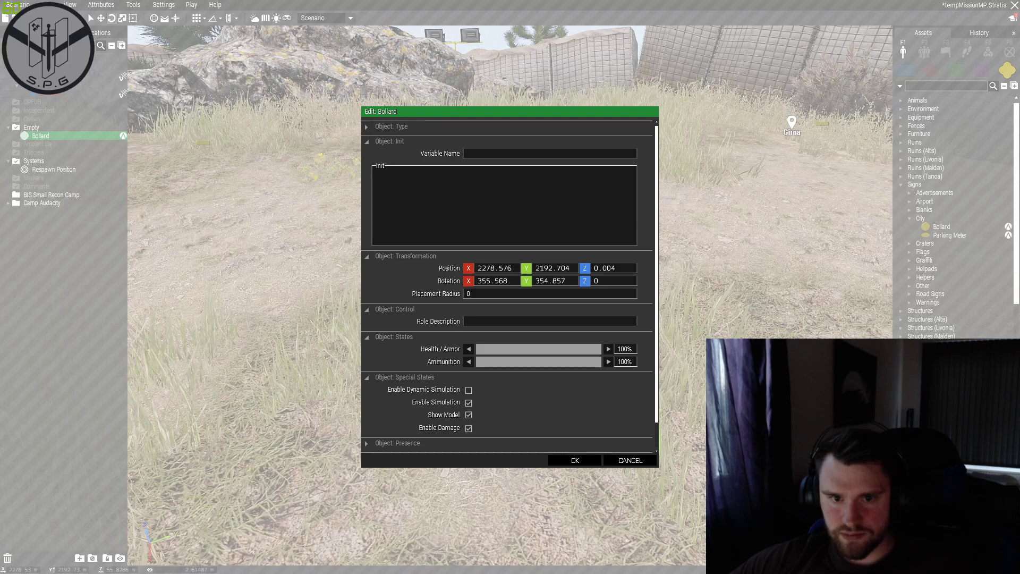
pyautogui.scroll(-1, 646, 379)
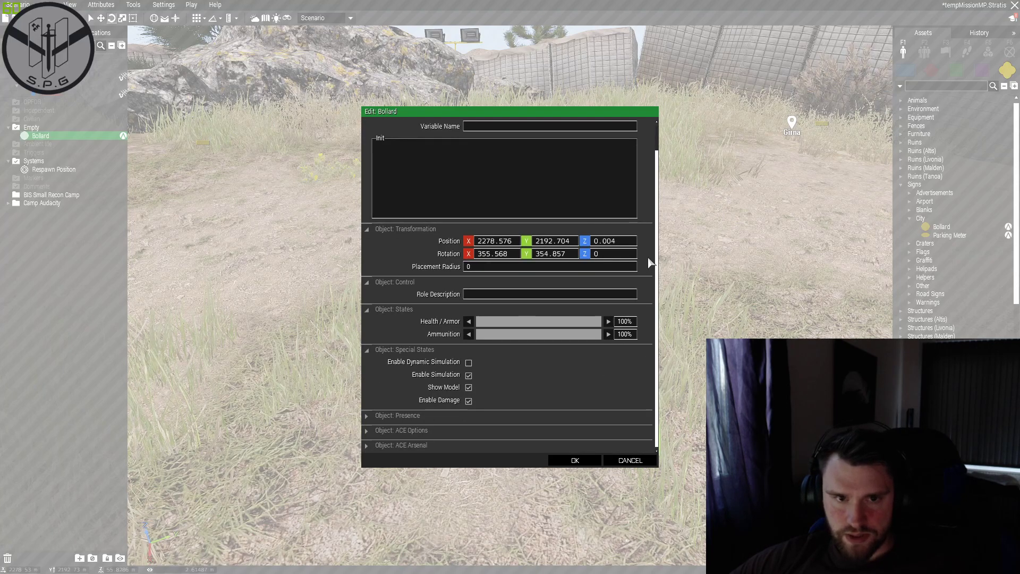
pyautogui.scroll(1, 645, 287)
pyautogui.scroll(-1, 640, 309)
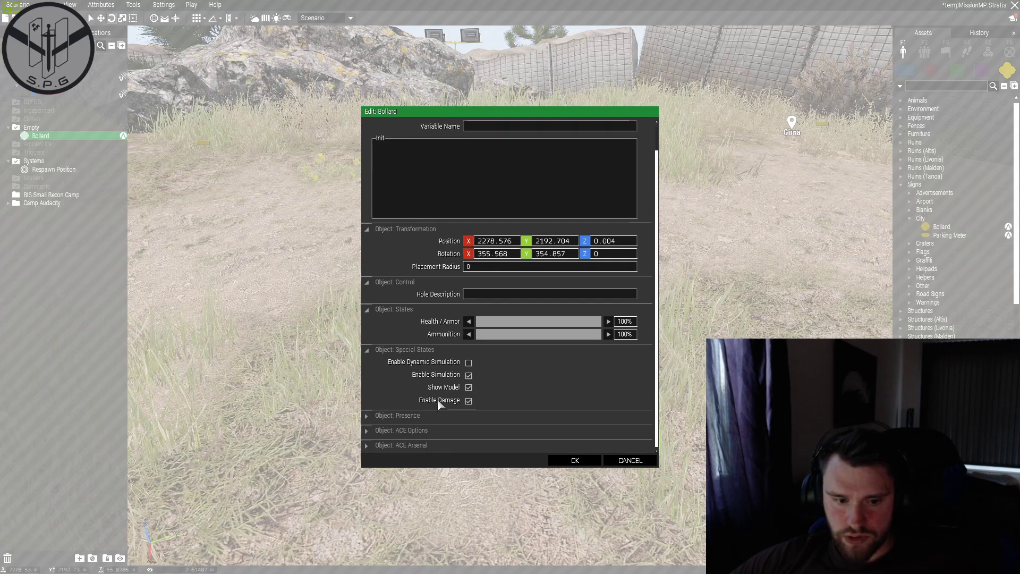
pyautogui.click(382, 448)
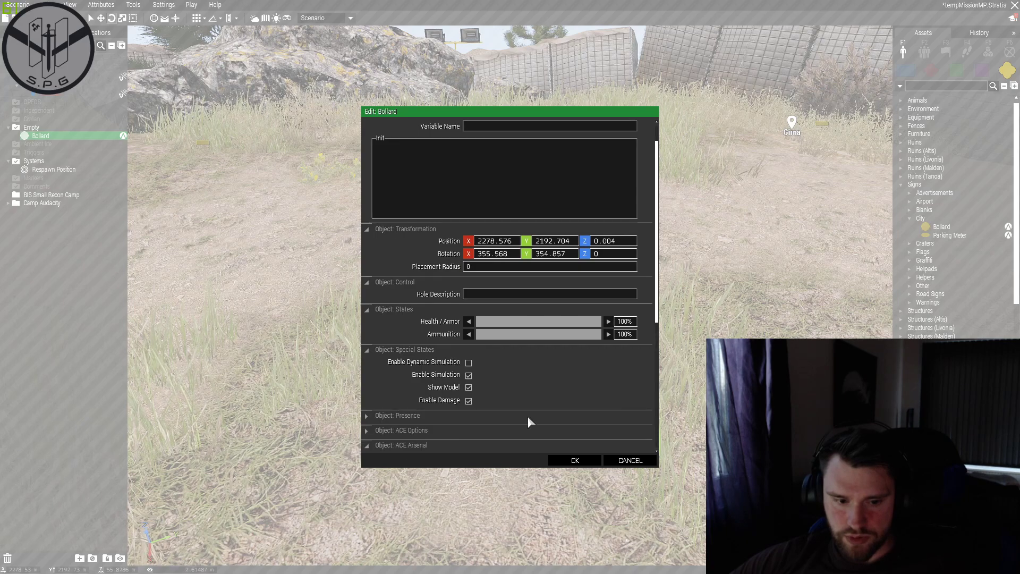
pyautogui.scroll(-4, 523, 418)
pyautogui.scroll(-4, 431, 340)
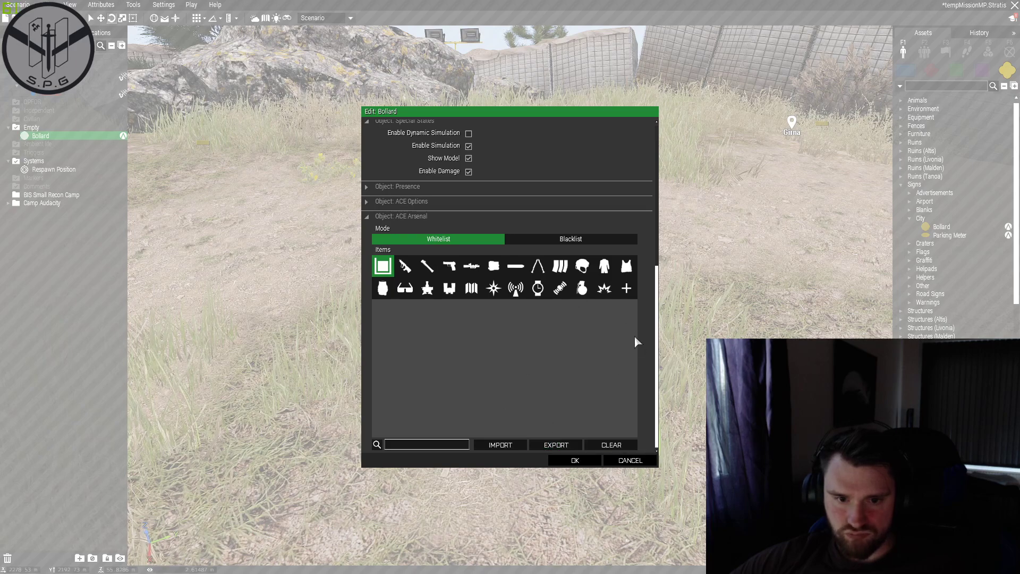
# Set the bollard's ACE Arsenal to Blacklist mode, add the Banana from the miscellaneous items and accept the attributes.
pyautogui.click(519, 238)
pyautogui.click(471, 242)
pyautogui.click(405, 265)
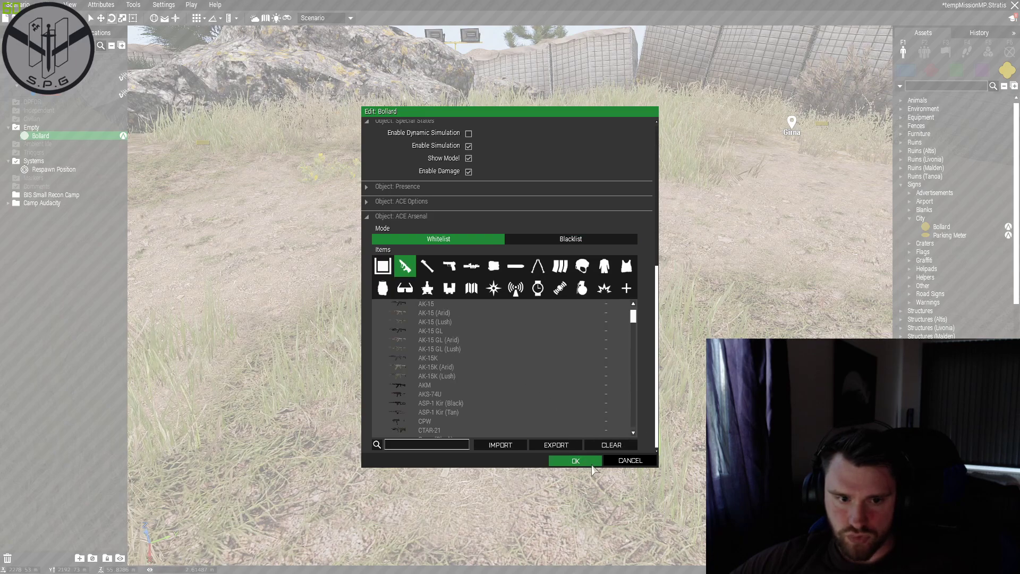
pyautogui.click(576, 238)
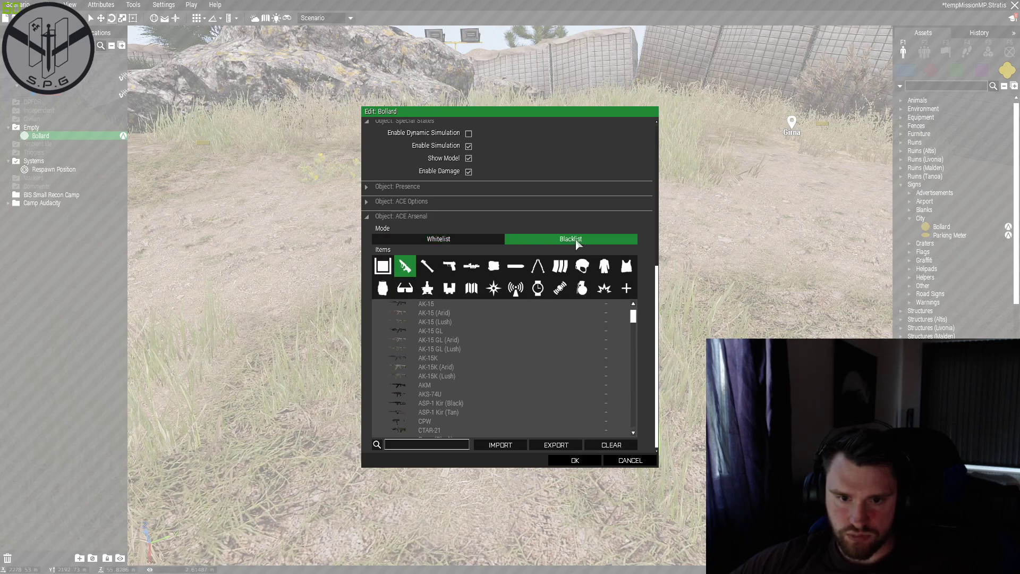
pyautogui.click(628, 289)
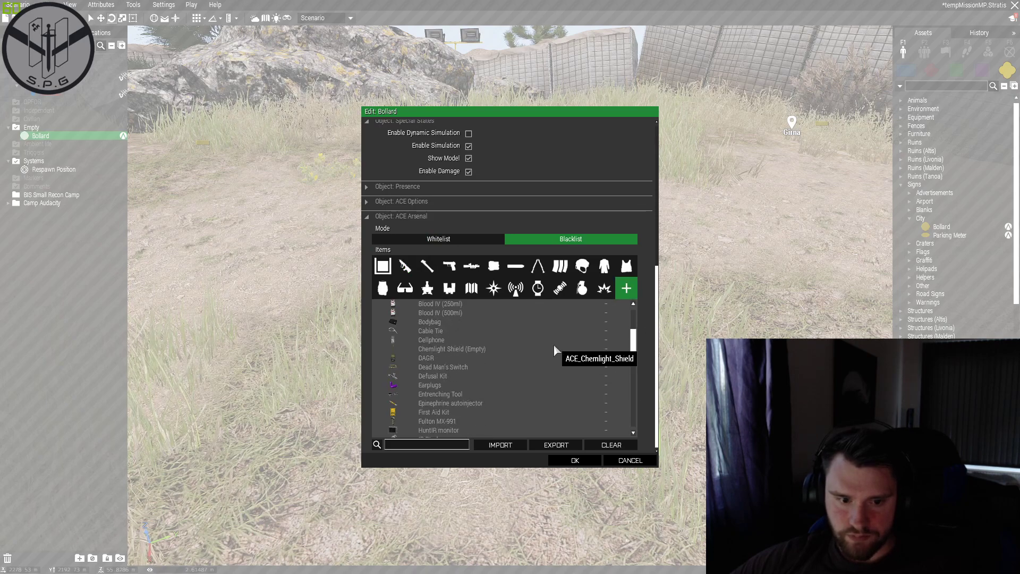
pyautogui.scroll(5, 556, 349)
pyautogui.click(494, 361)
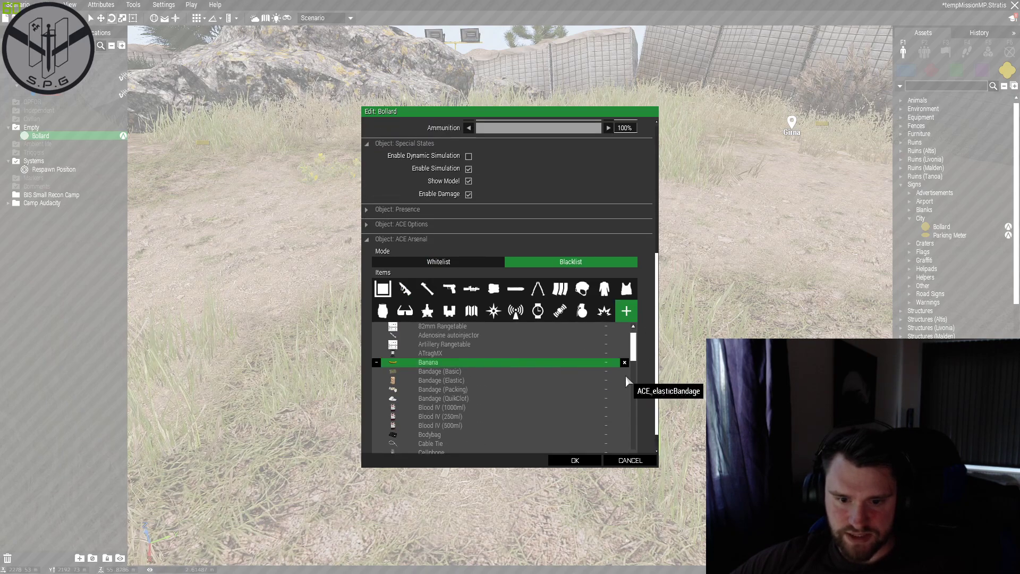
pyautogui.click(625, 362)
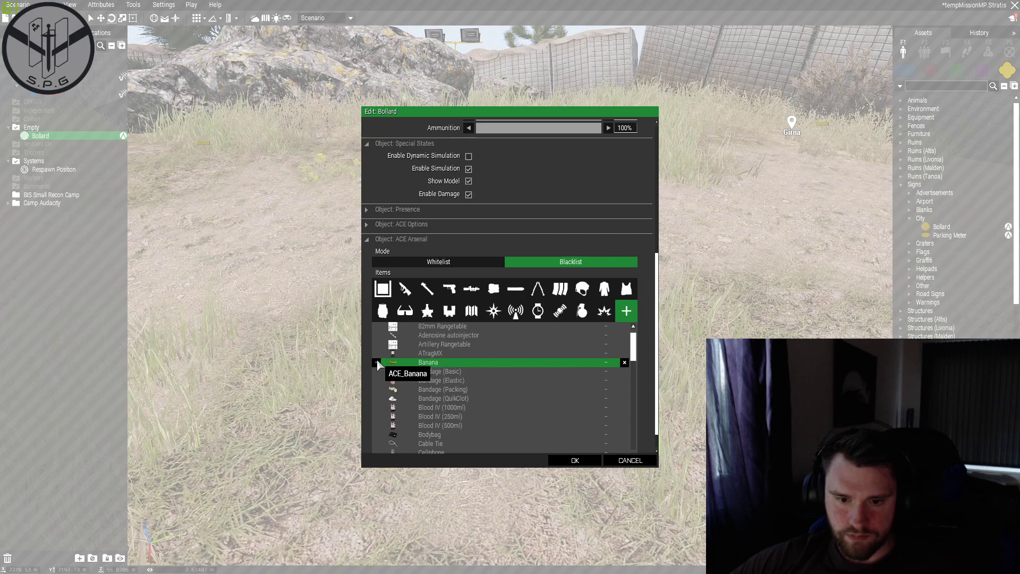
pyautogui.click(576, 460)
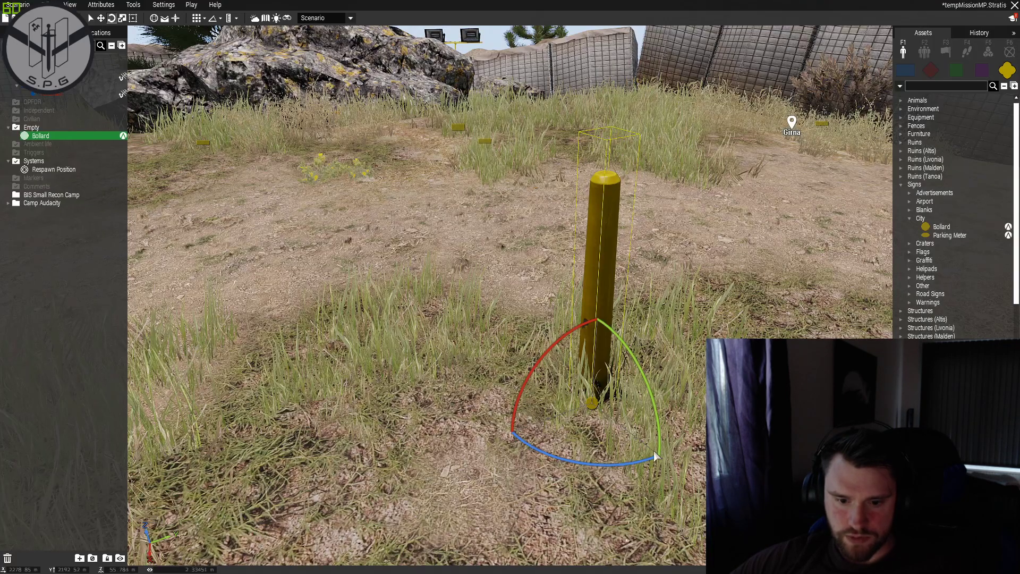
# Start a multiplayer test of the mission and spawn at the Base position.
pyautogui.click(643, 461)
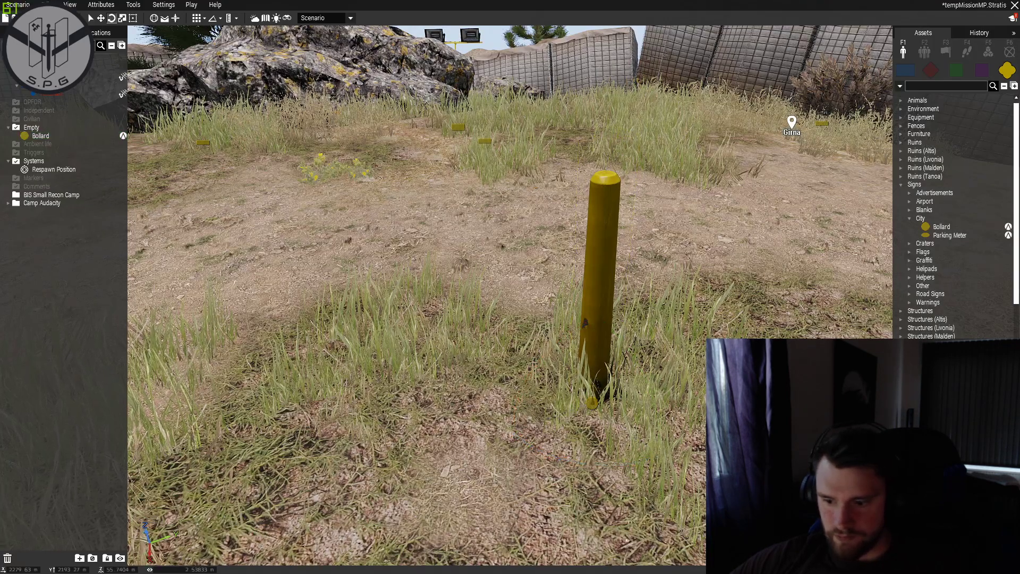
pyautogui.hotkey('ctrl', 'p')
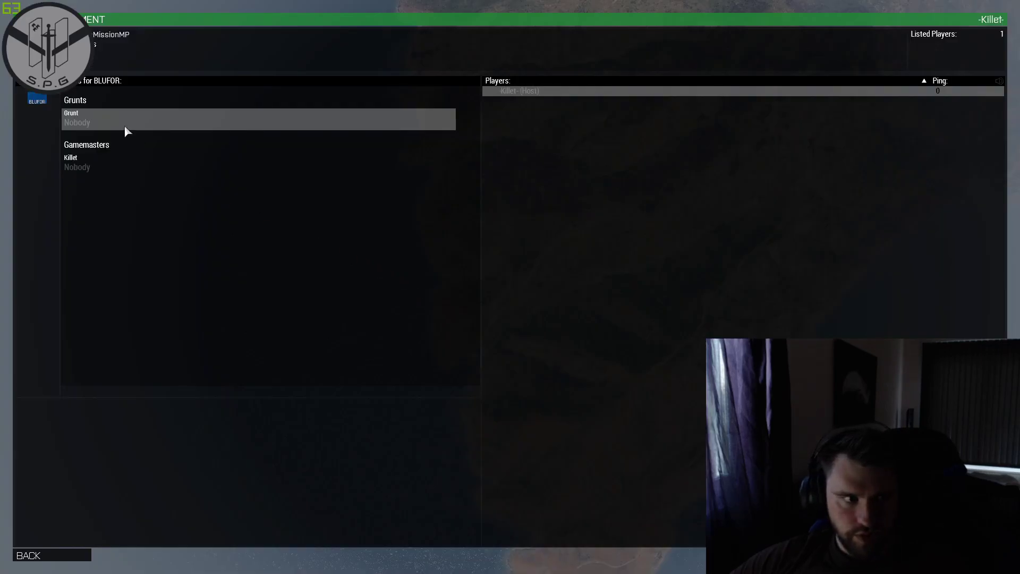
pyautogui.press('Return')
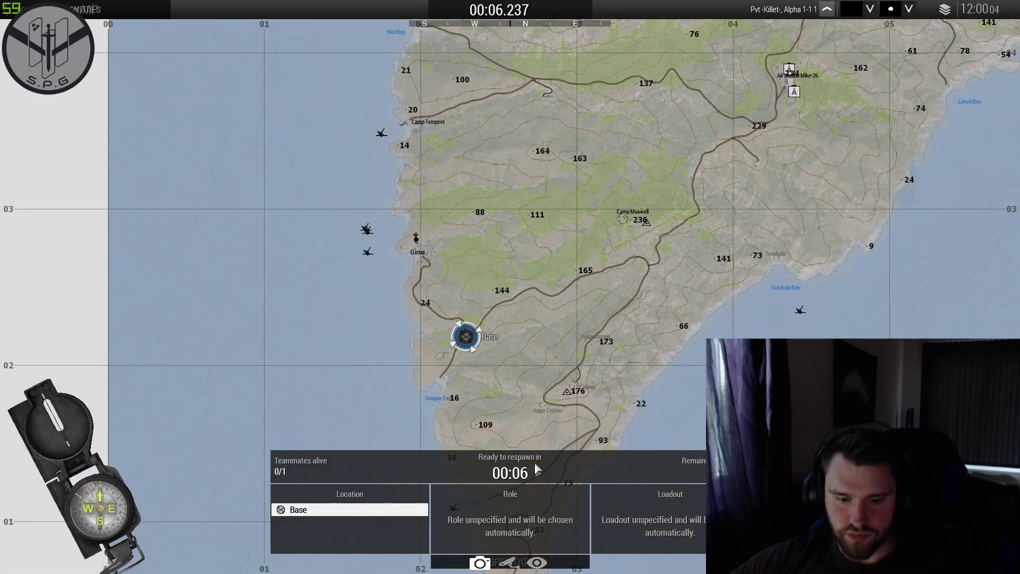
pyautogui.scroll(3, 489, 439)
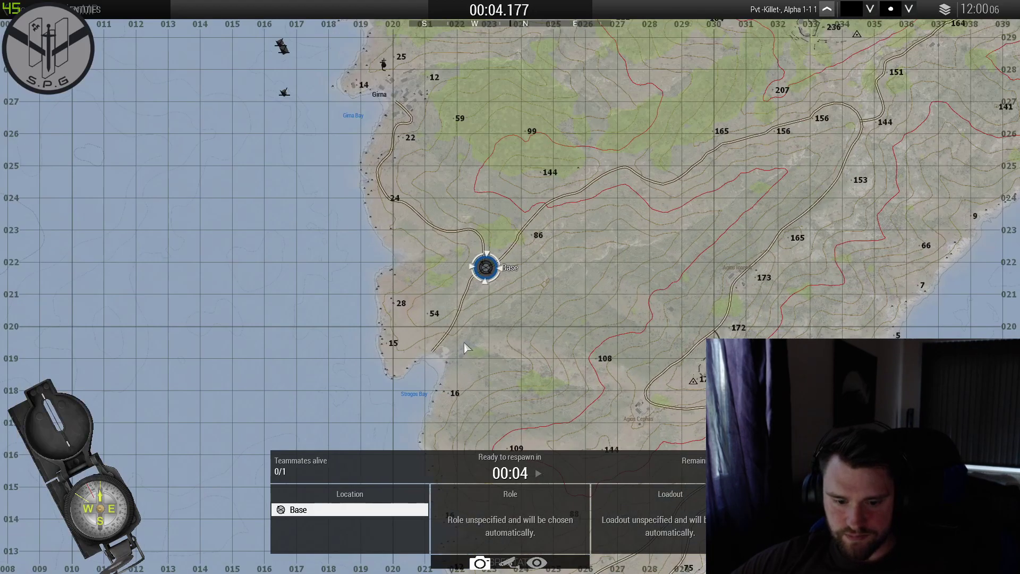
pyautogui.scroll(2, 464, 349)
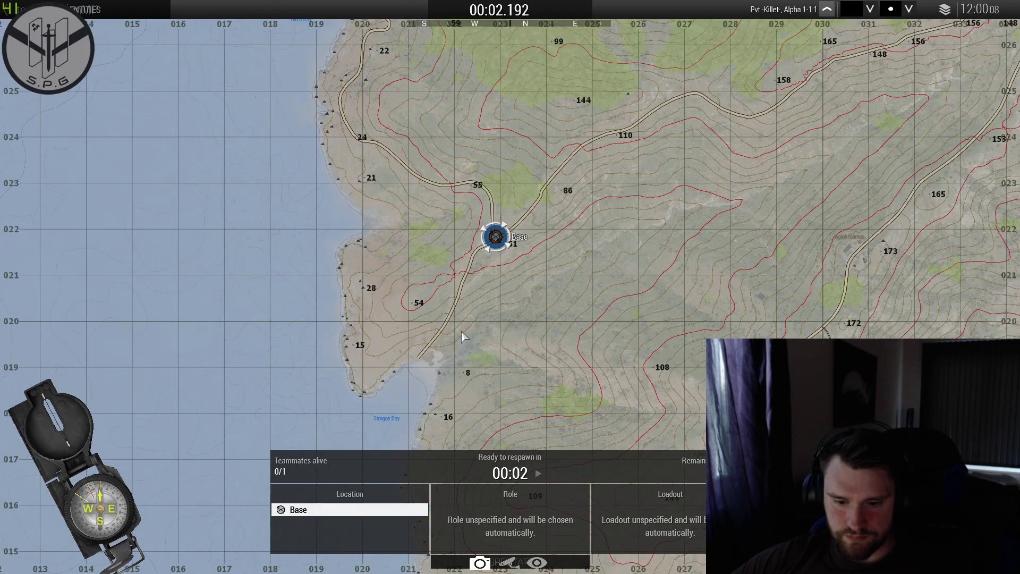
pyautogui.click(511, 467)
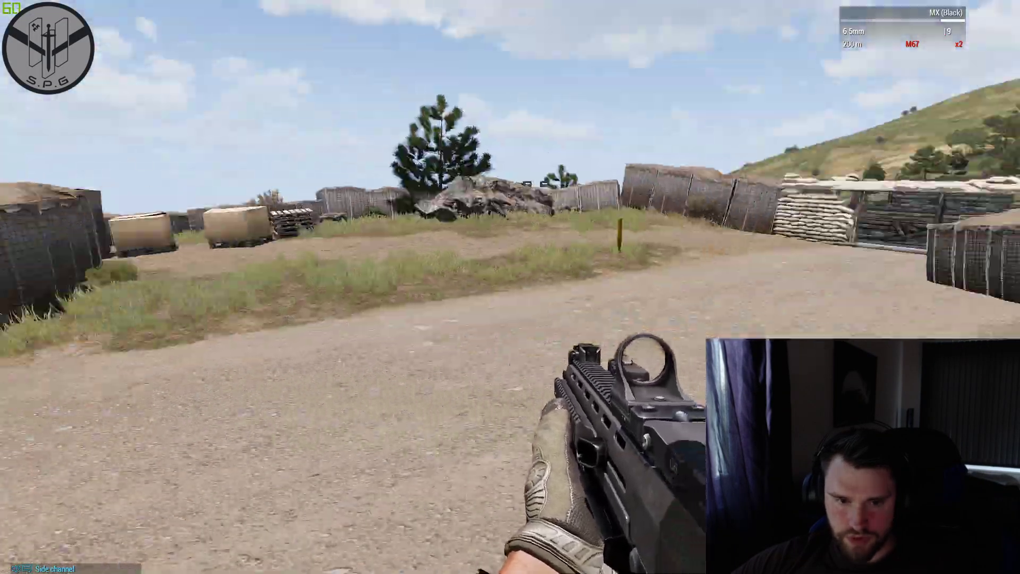
# Walk up to the bollard, open its arsenal through the ACE interaction and examine the available weapon optics.
pyautogui.press('w')
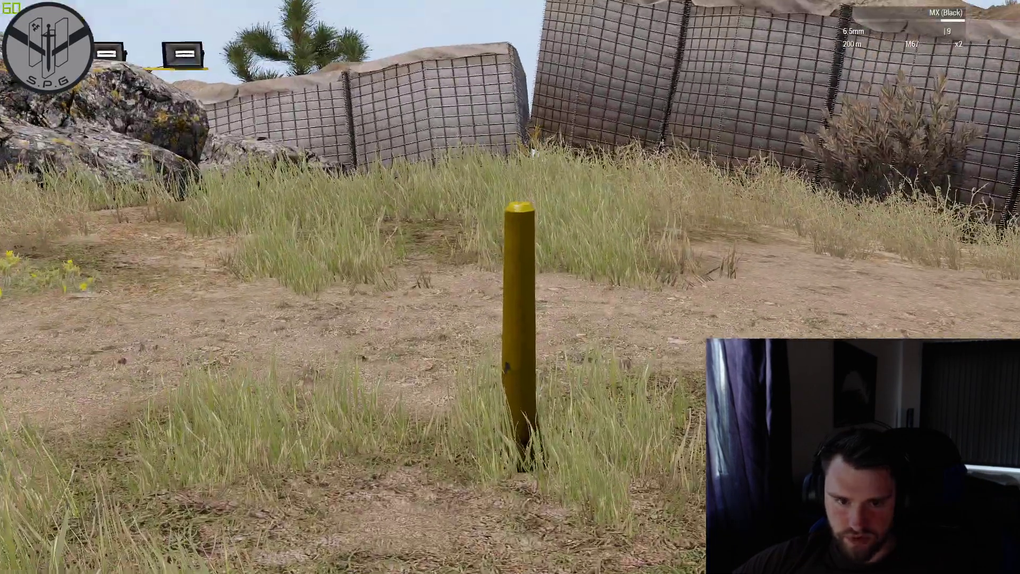
pyautogui.press('w')
pyautogui.press('super')
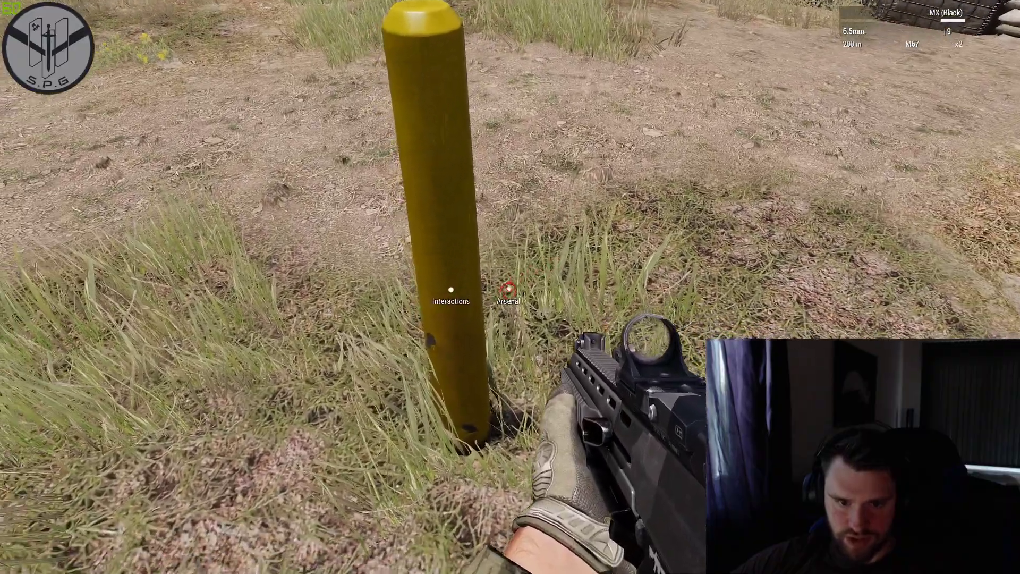
pyautogui.press('super')
pyautogui.moveTo(353, 330); pyautogui.dragTo(589, 441, button='right')
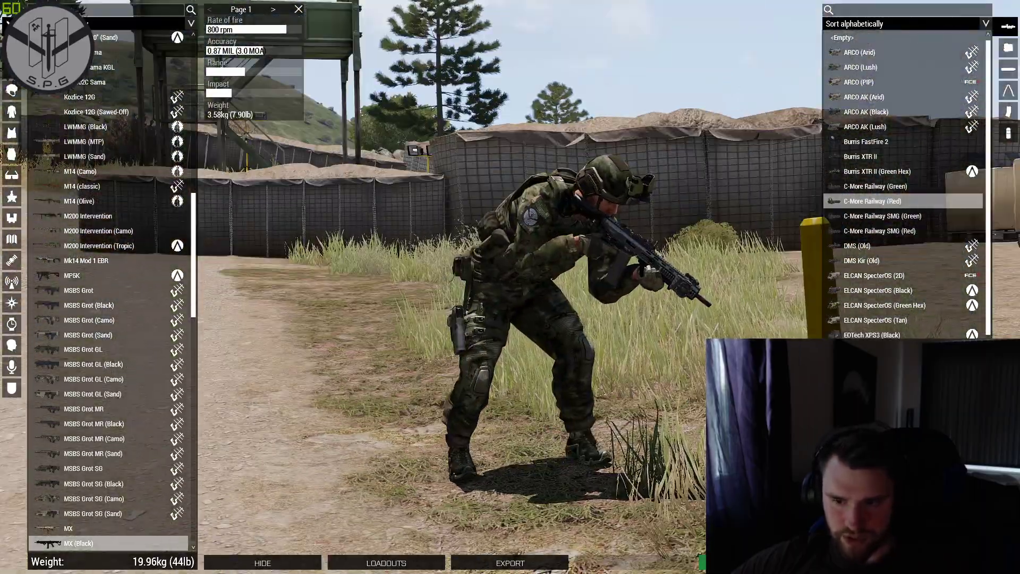
pyautogui.scroll(-5, 905, 255)
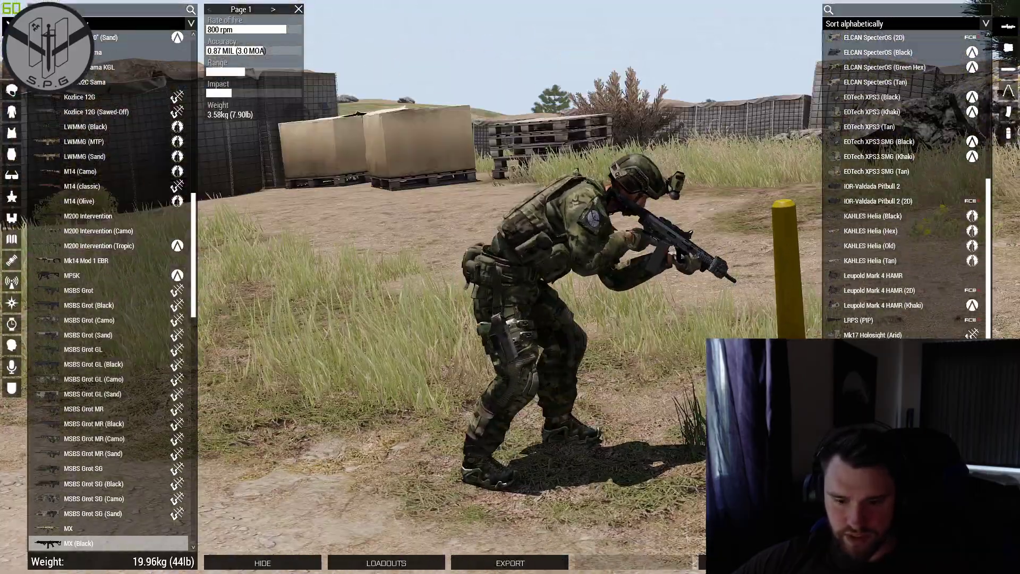
# Close the arsenal, abort the test mission and continue past the debriefing back to the scenario editor.
pyautogui.press('Escape')
pyautogui.press('Escape')
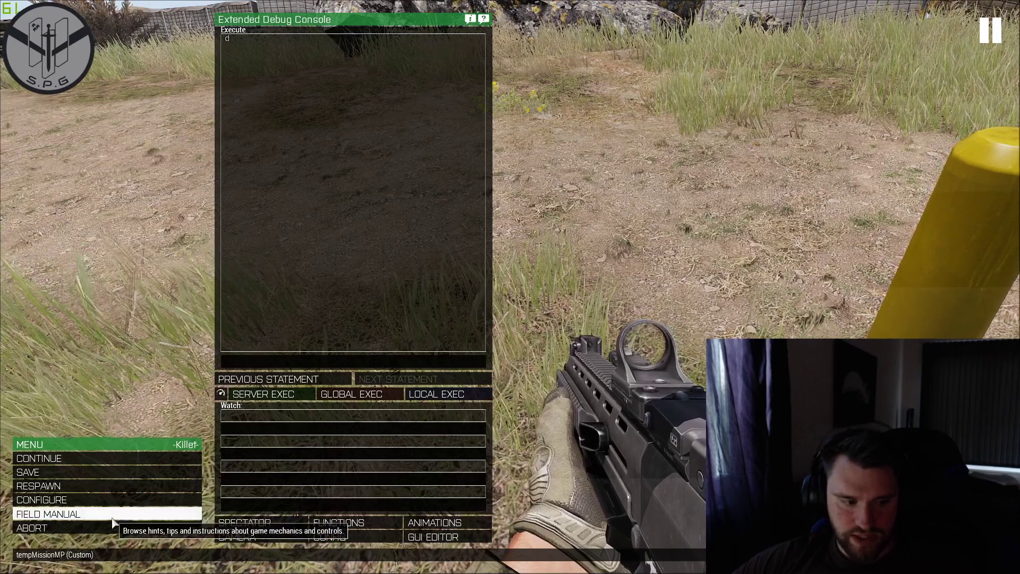
pyautogui.click(106, 529)
pyautogui.click(445, 275)
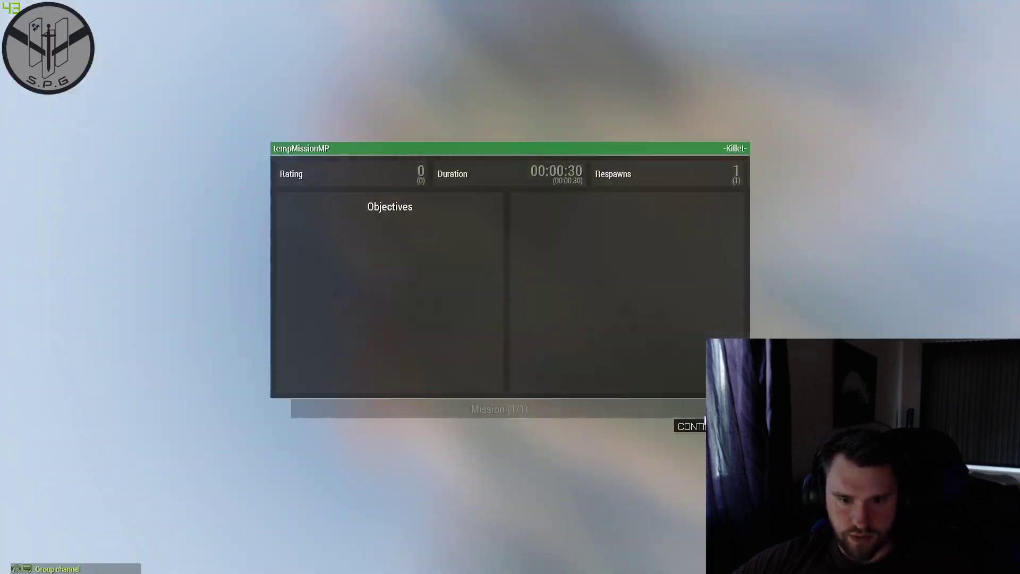
pyautogui.click(716, 427)
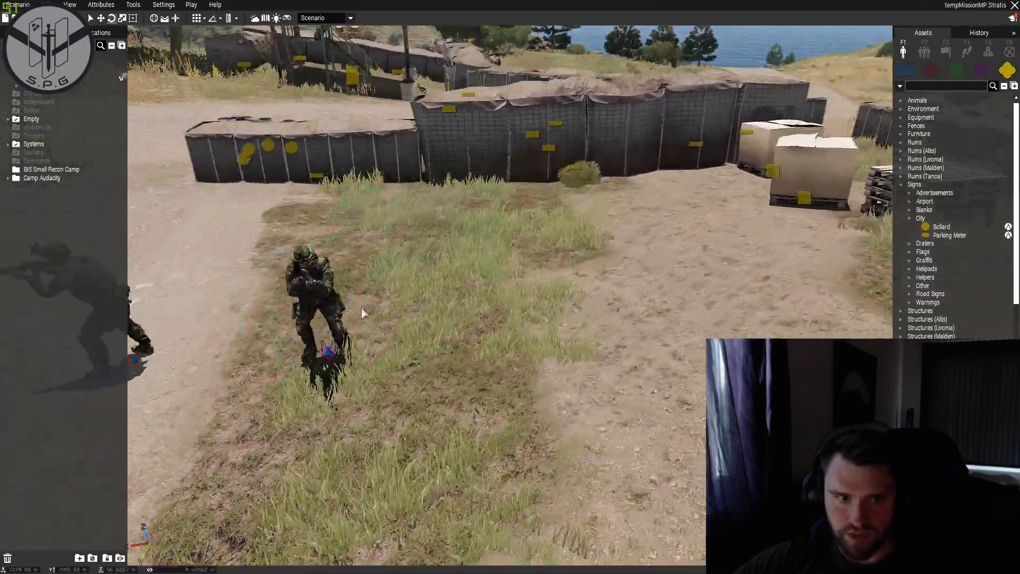
# Reopen the bollard's attributes, switch its ACE Arsenal mode to Whitelist and review the miscellaneous items.
pyautogui.press('s')
pyautogui.moveTo(361, 307); pyautogui.dragTo(426, 390, button='right')
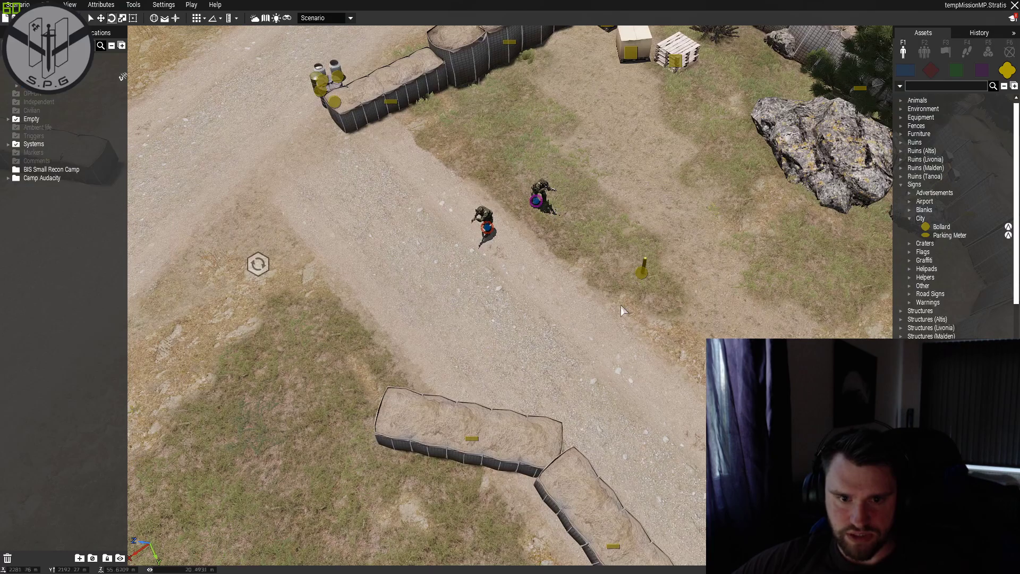
pyautogui.scroll(-5, 635, 229)
pyautogui.doubleClick(635, 228)
pyautogui.scroll(-5, 624, 436)
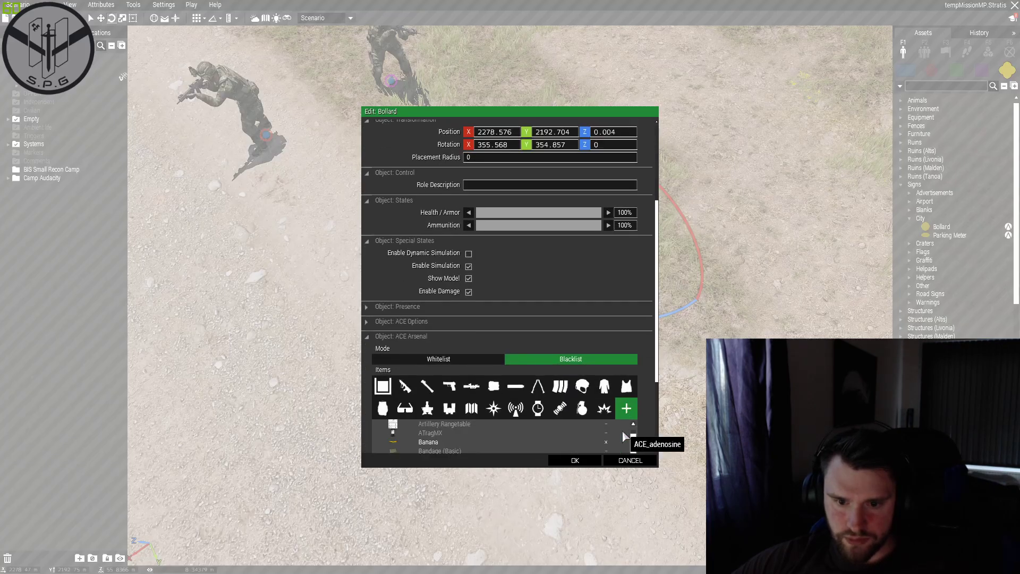
pyautogui.scroll(-4, 658, 306)
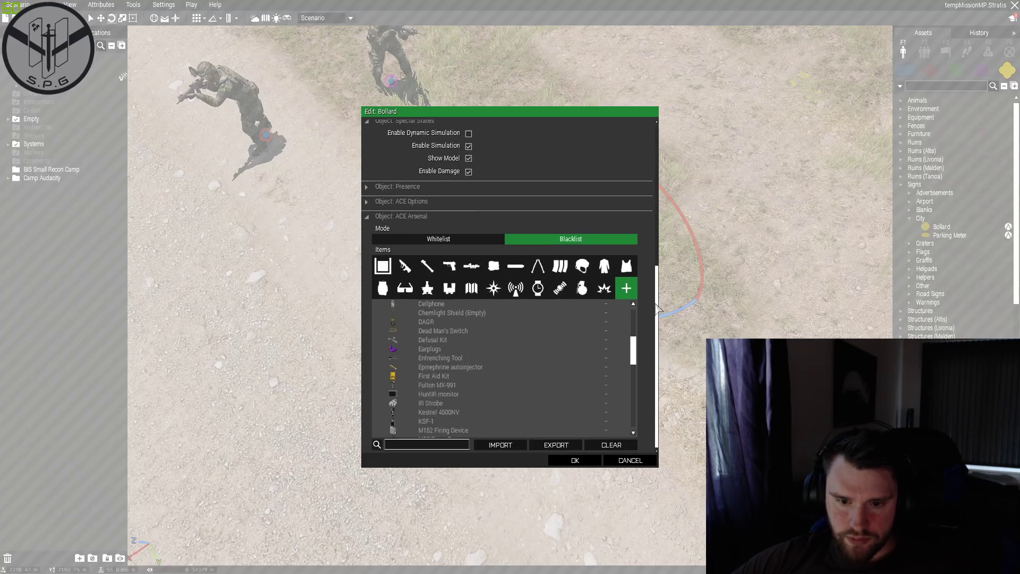
pyautogui.click(451, 240)
pyautogui.scroll(-10, 478, 378)
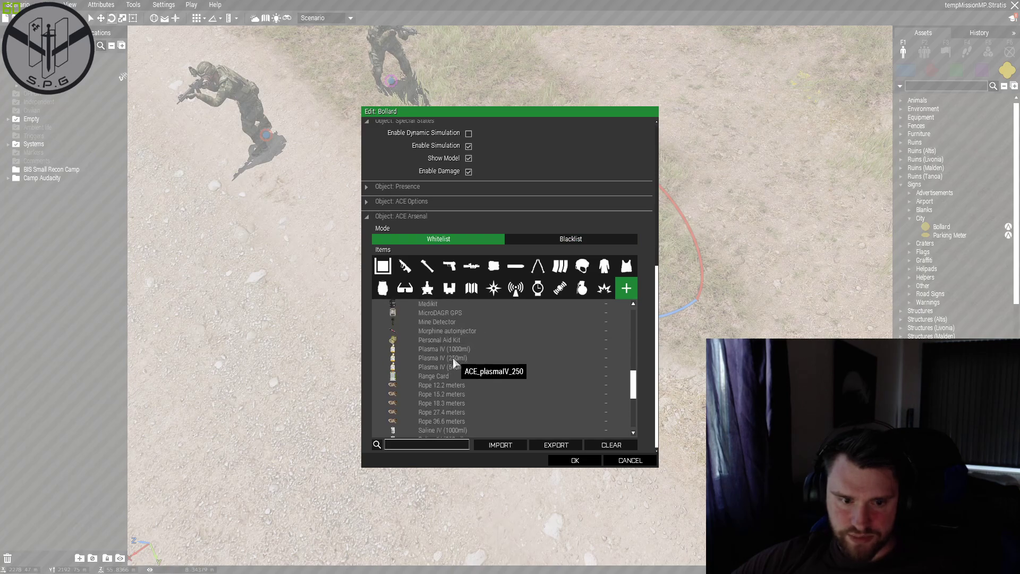
pyautogui.scroll(-5, 471, 392)
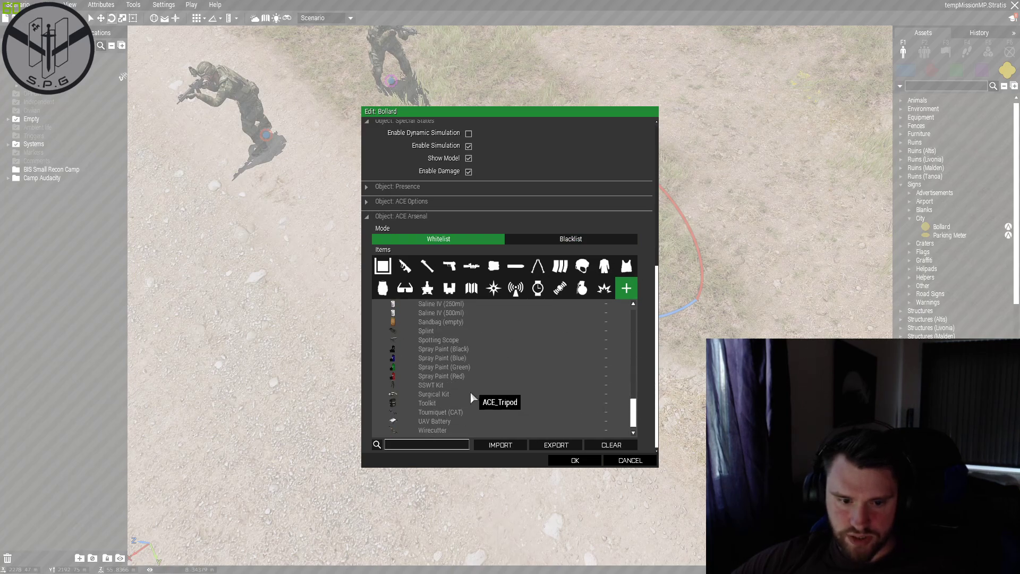
pyautogui.scroll(17, 468, 357)
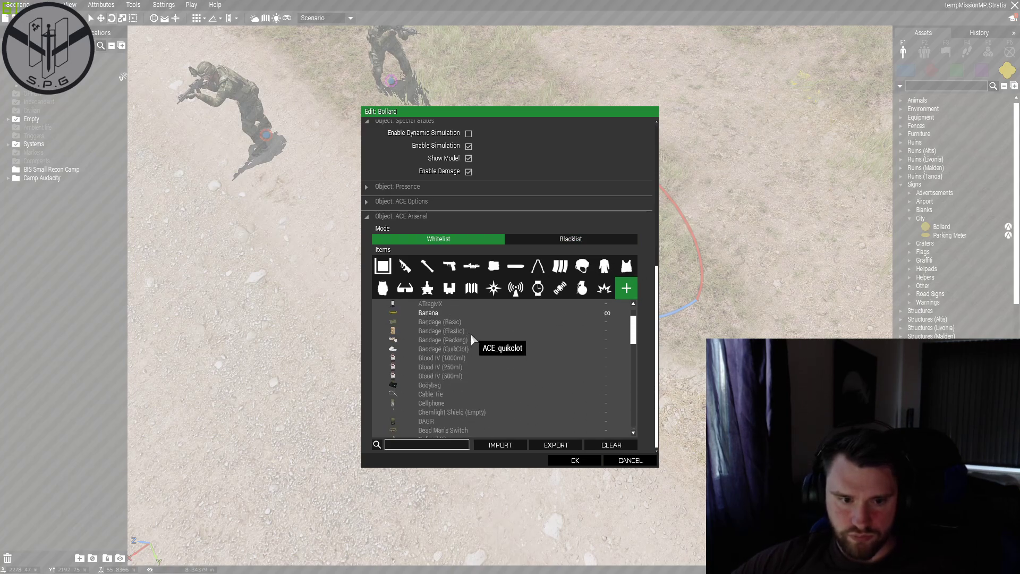
pyautogui.scroll(3, 468, 340)
# Add the Basic, Elastic and Packing bandages to the bollard's ACE Arsenal whitelist in unlimited quantity.
pyautogui.click(510, 362)
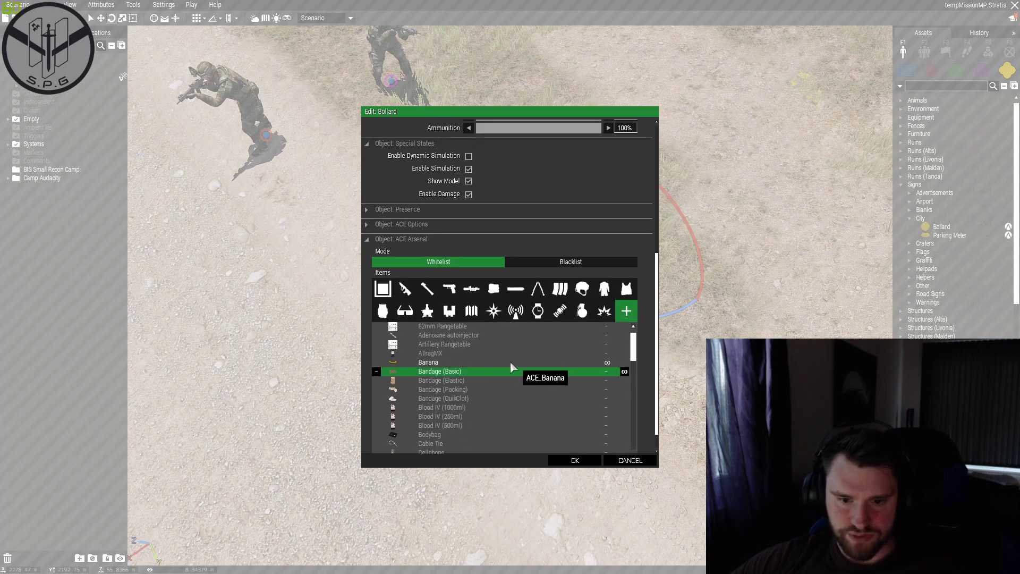
pyautogui.moveTo(537, 407); pyautogui.dragTo(600, 376)
pyautogui.click(624, 372)
pyautogui.click(625, 381)
pyautogui.click(625, 381)
pyautogui.click(624, 398)
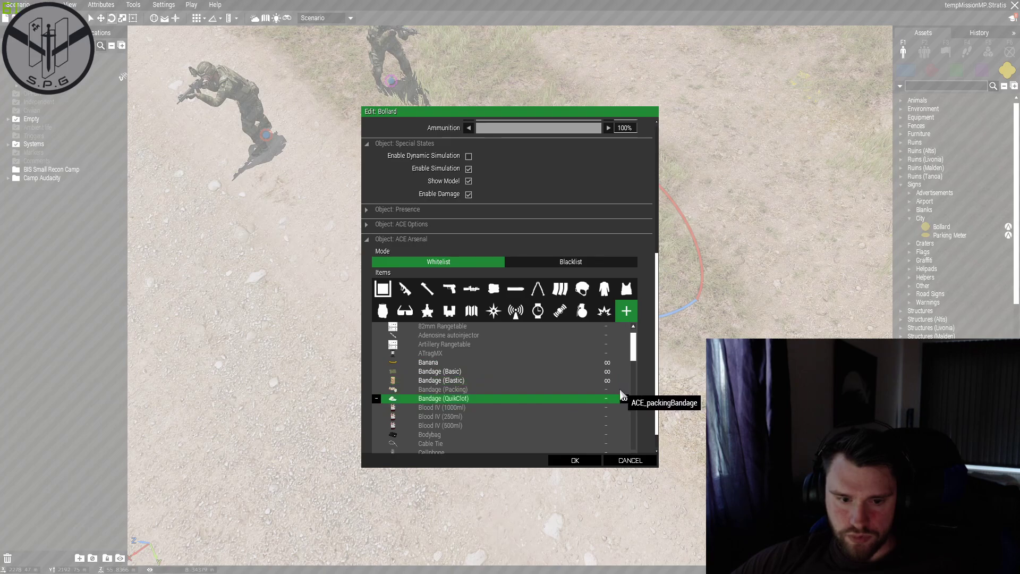
pyautogui.click(626, 391)
pyautogui.click(626, 391)
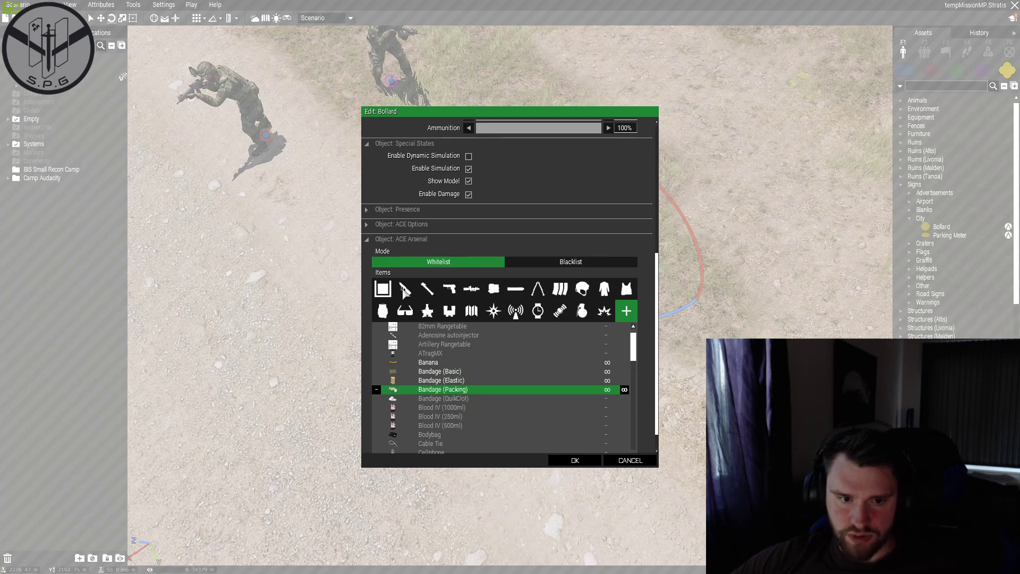
# Whitelist the AK-15 (Lush) rifle and the MAAWS Mk4 Mod 1 (Olive) launcher for the bollard's arsenal.
pyautogui.click(404, 291)
pyautogui.click(458, 345)
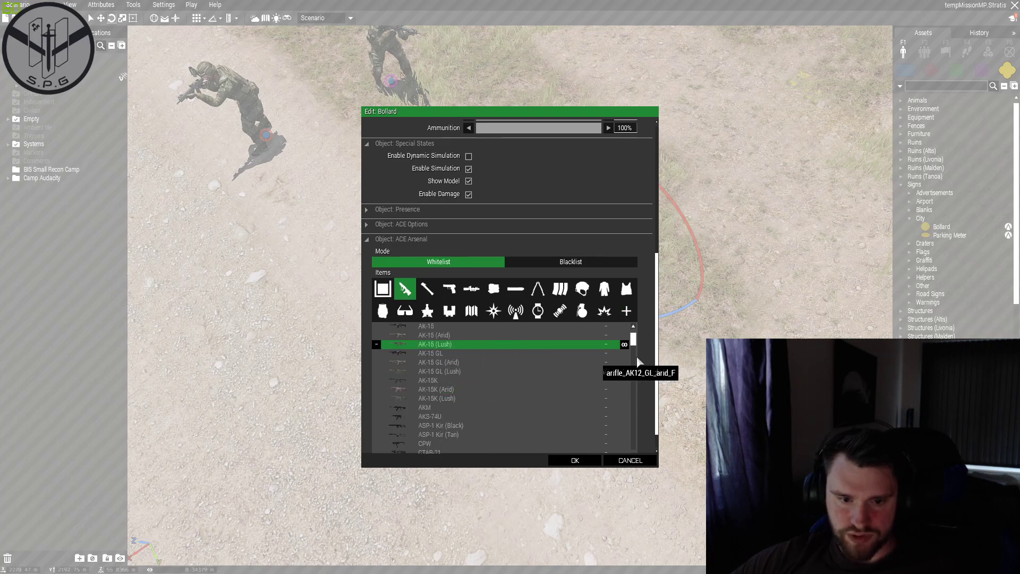
pyautogui.click(471, 295)
pyautogui.click(434, 294)
pyautogui.click(419, 367)
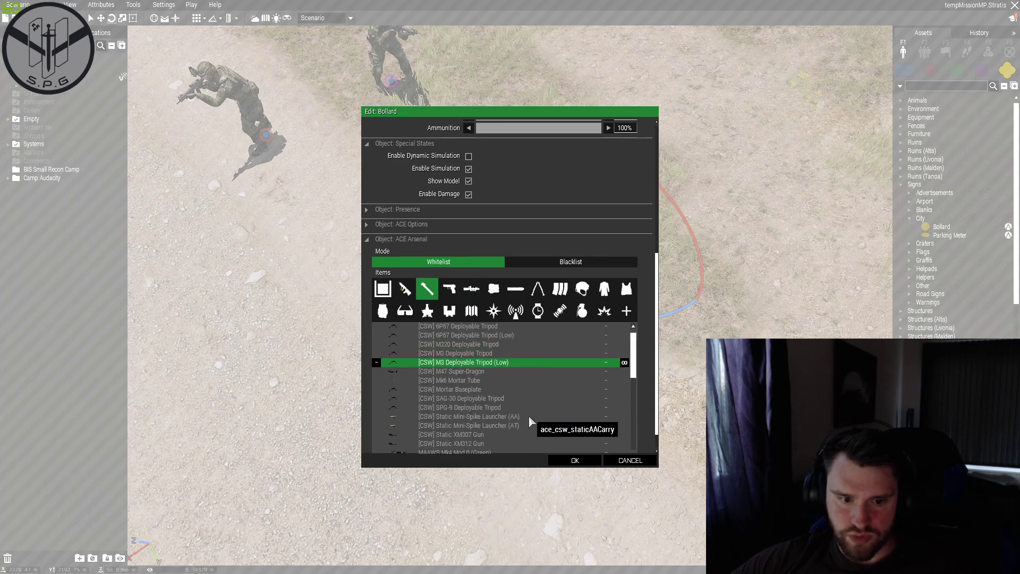
pyautogui.scroll(-3, 530, 423)
pyautogui.click(621, 417)
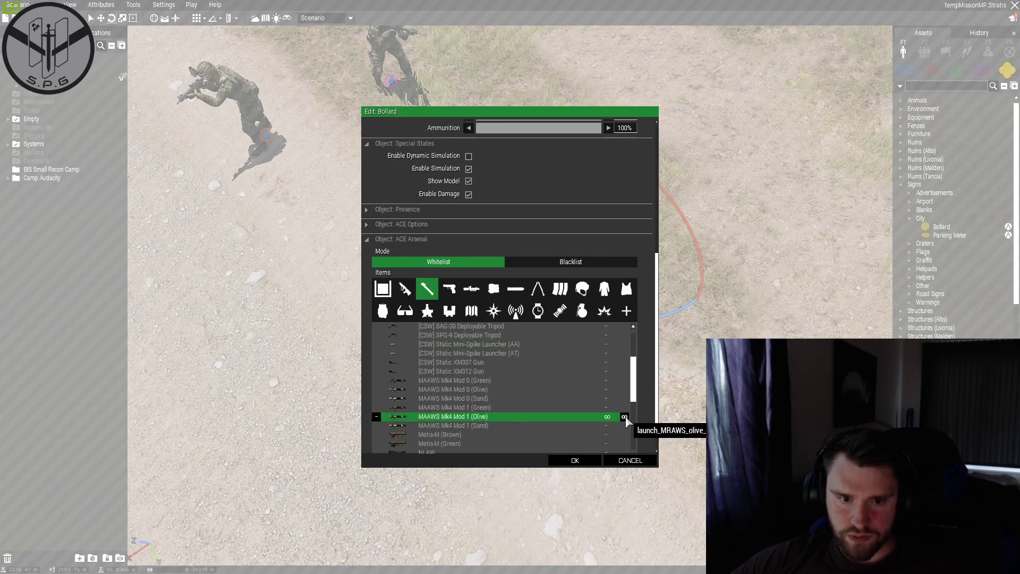
# Whitelist the Khaki, MTP, Sage, Sand and Surfer bandanas among the arsenal's headgear.
pyautogui.click(582, 292)
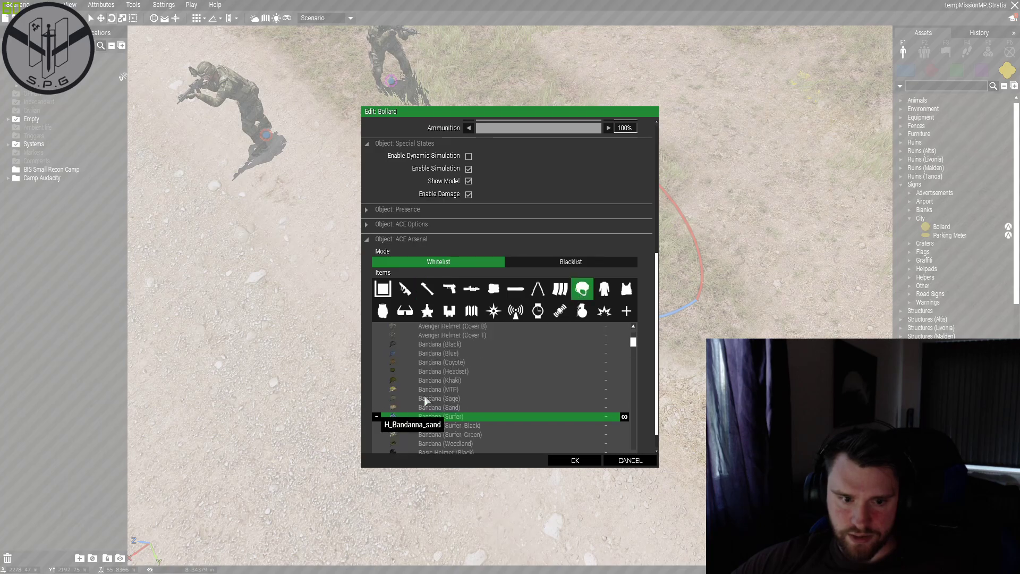
pyautogui.click(564, 381)
pyautogui.click(623, 390)
pyautogui.click(623, 399)
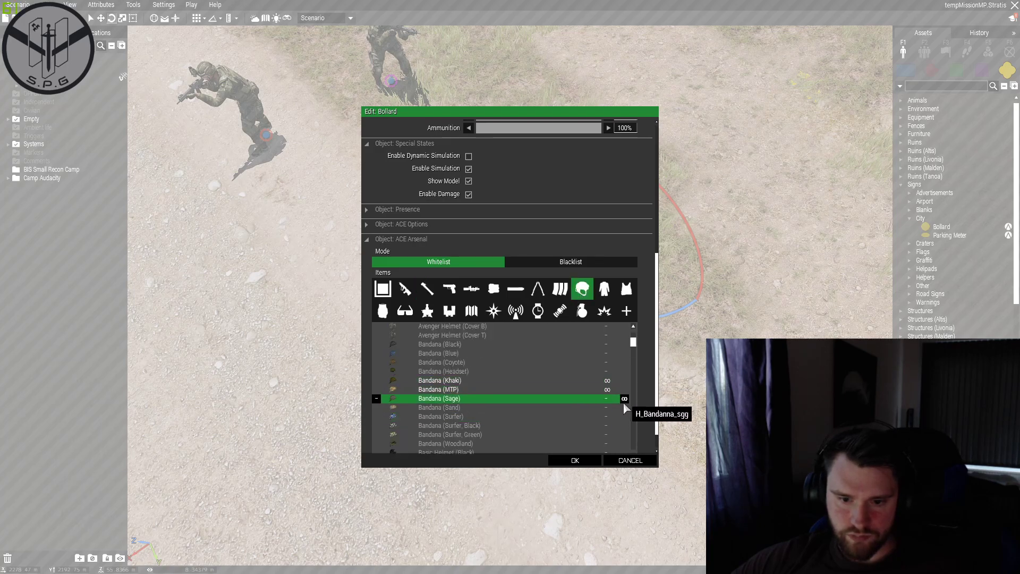
pyautogui.click(624, 416)
pyautogui.click(625, 408)
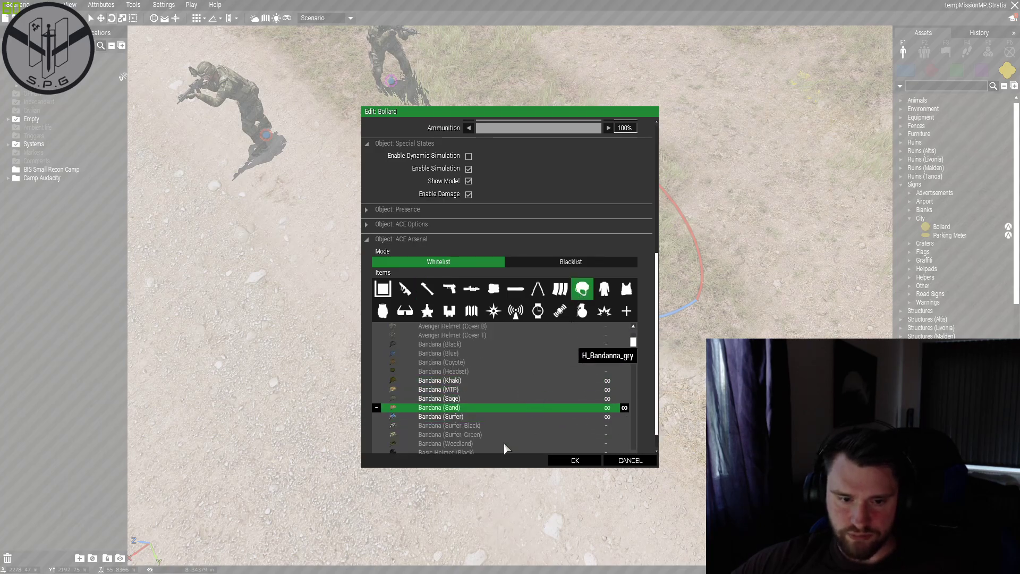
pyautogui.scroll(2, 493, 358)
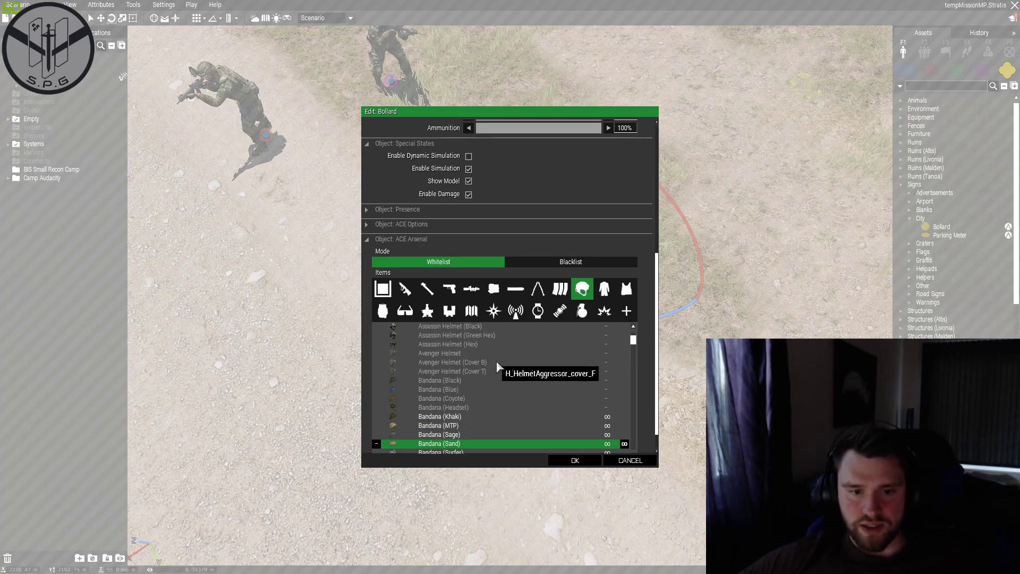
# Add all optics compatible with the whitelisted weapons to the arsenal's item list.
pyautogui.click(406, 290)
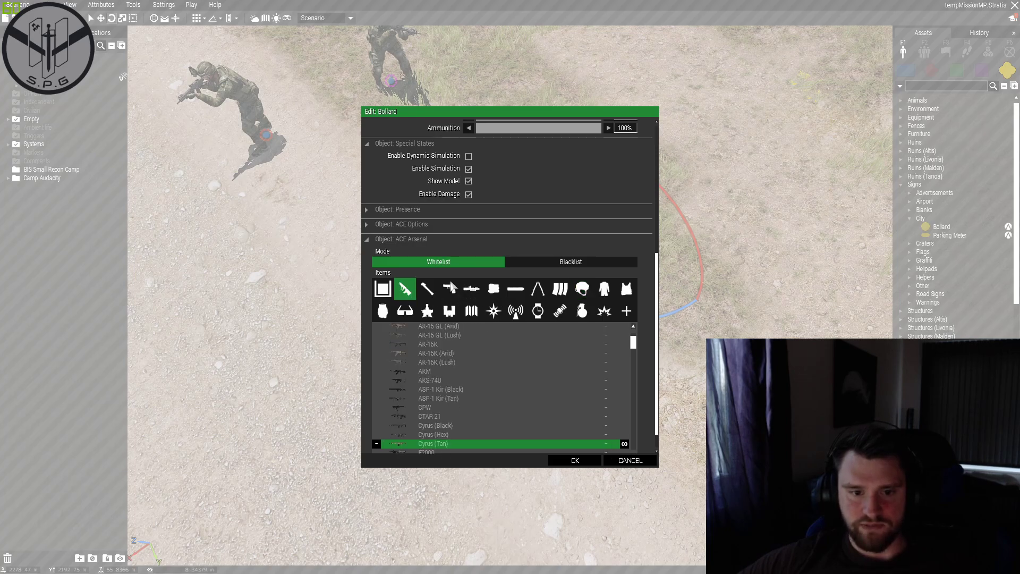
pyautogui.click(472, 290)
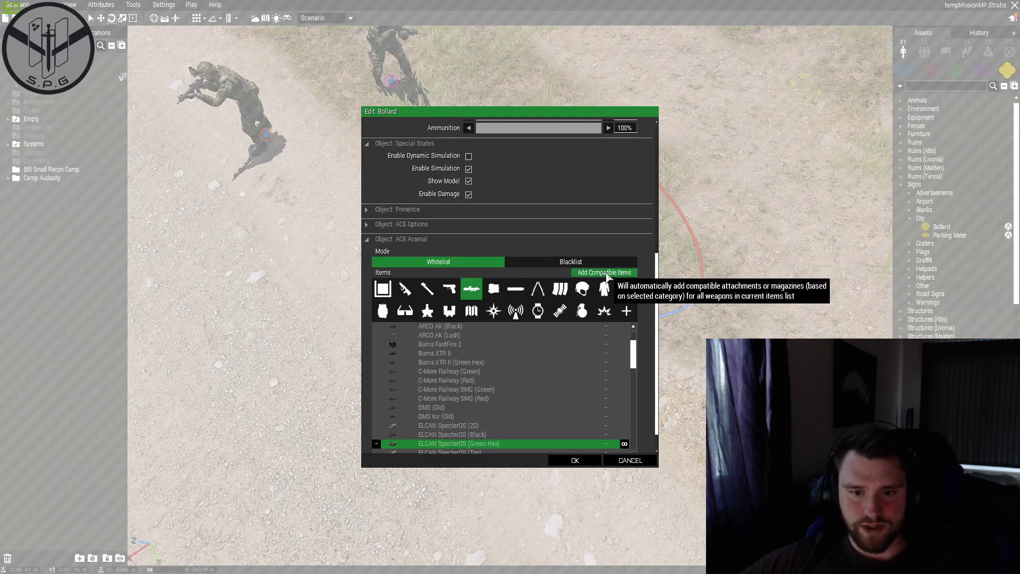
pyautogui.click(610, 275)
# Review the whitelisted launchers, handguns and rifles and examine the optics added as compatible.
pyautogui.click(429, 289)
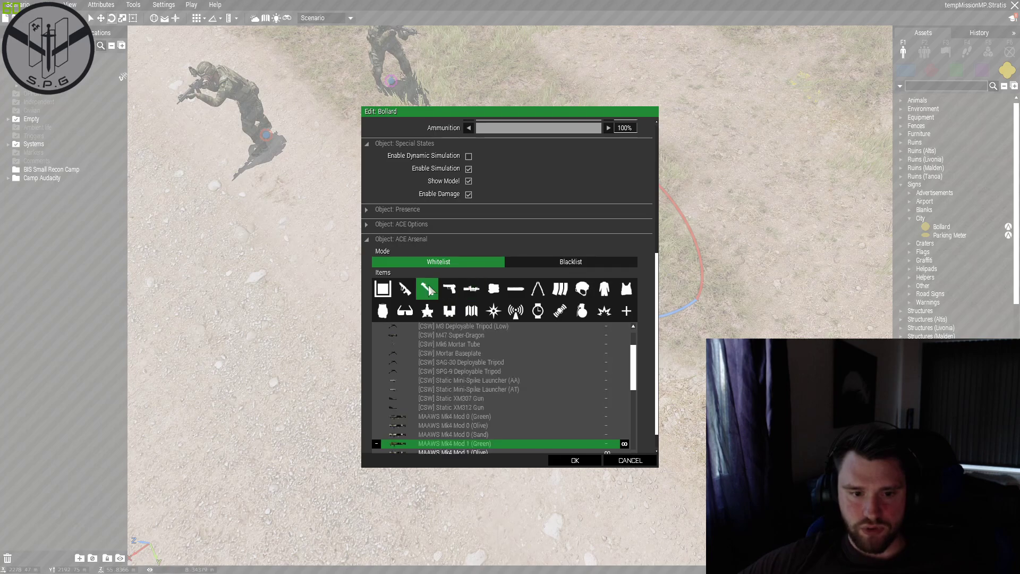
pyautogui.click(447, 292)
pyautogui.click(404, 289)
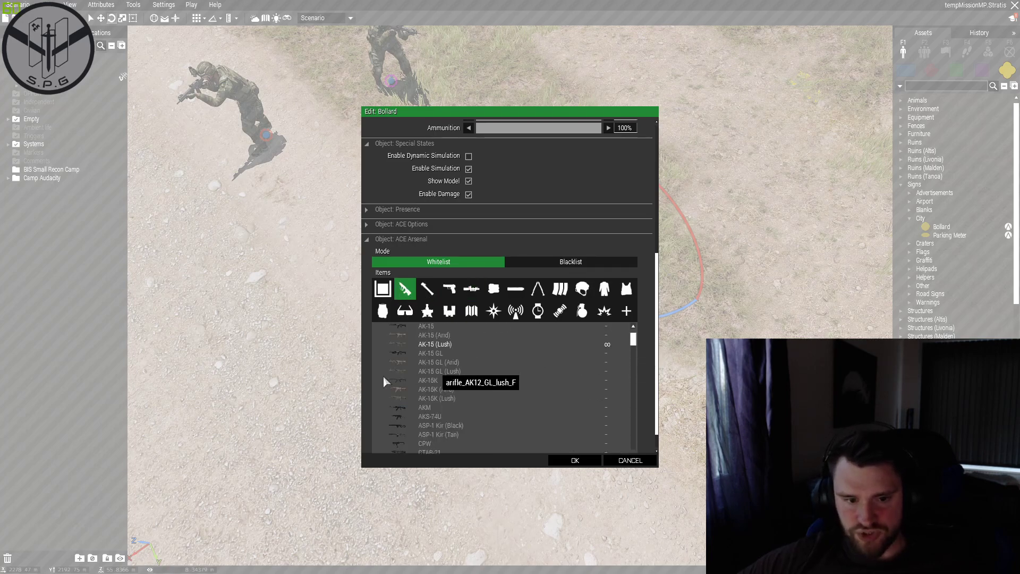
pyautogui.click(435, 347)
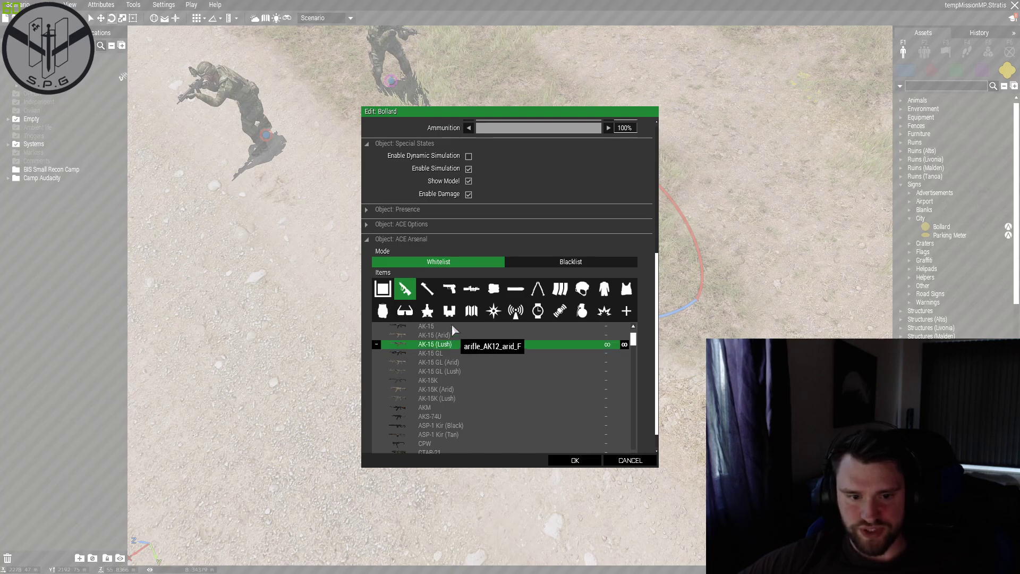
pyautogui.click(471, 290)
pyautogui.click(495, 290)
pyautogui.click(478, 293)
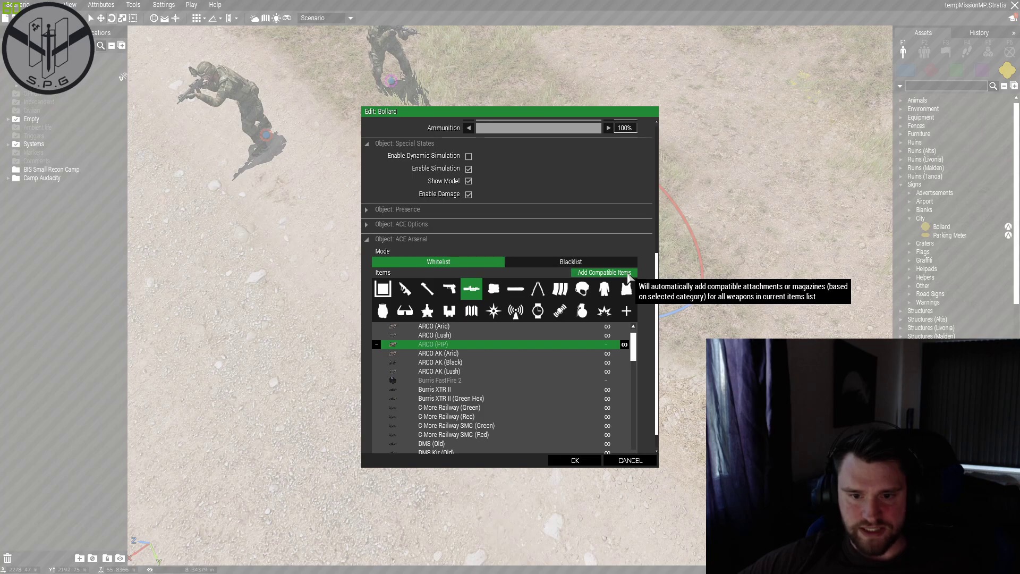
pyautogui.scroll(-10, 592, 380)
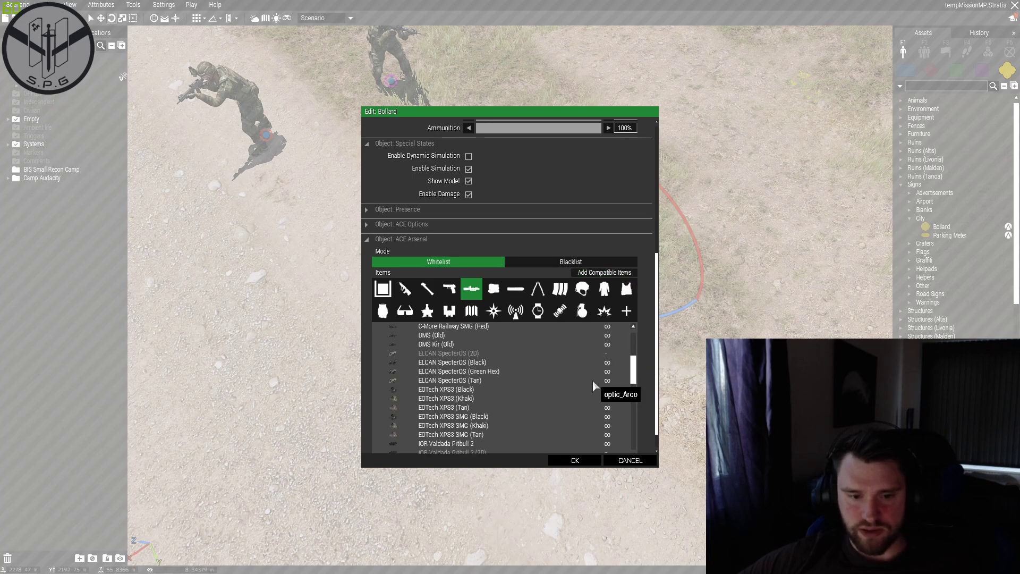
pyautogui.scroll(10, 592, 379)
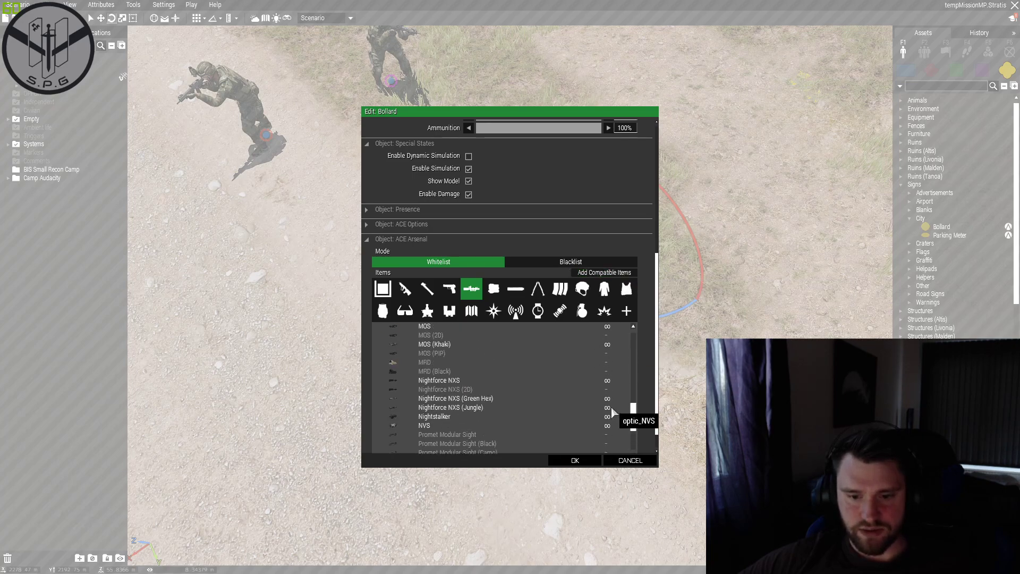
pyautogui.scroll(5, 597, 370)
pyautogui.scroll(-5, 643, 320)
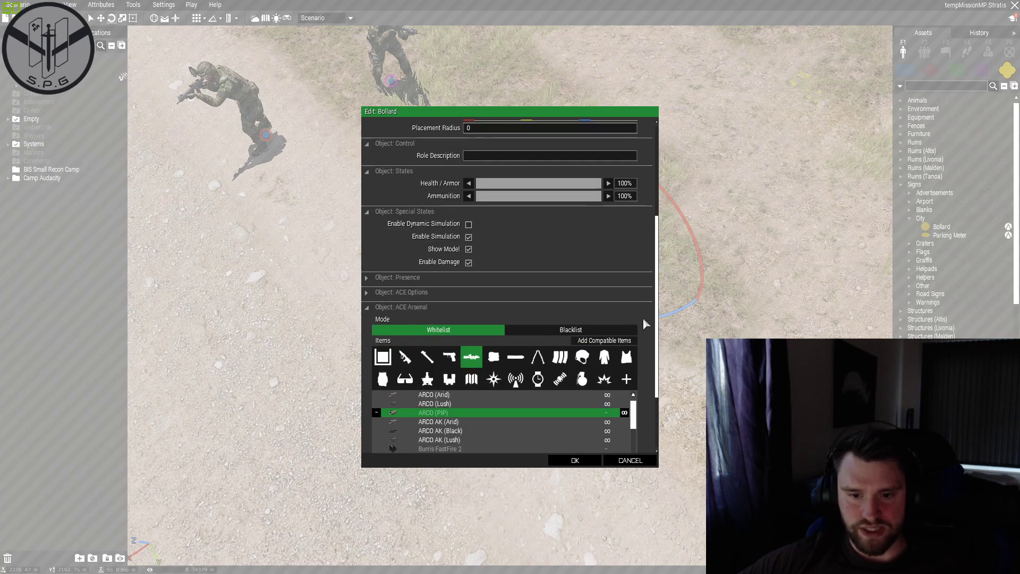
# Add the compatible rail accessories, muzzle attachments and bipods for the whitelisted weapons.
pyautogui.click(494, 268)
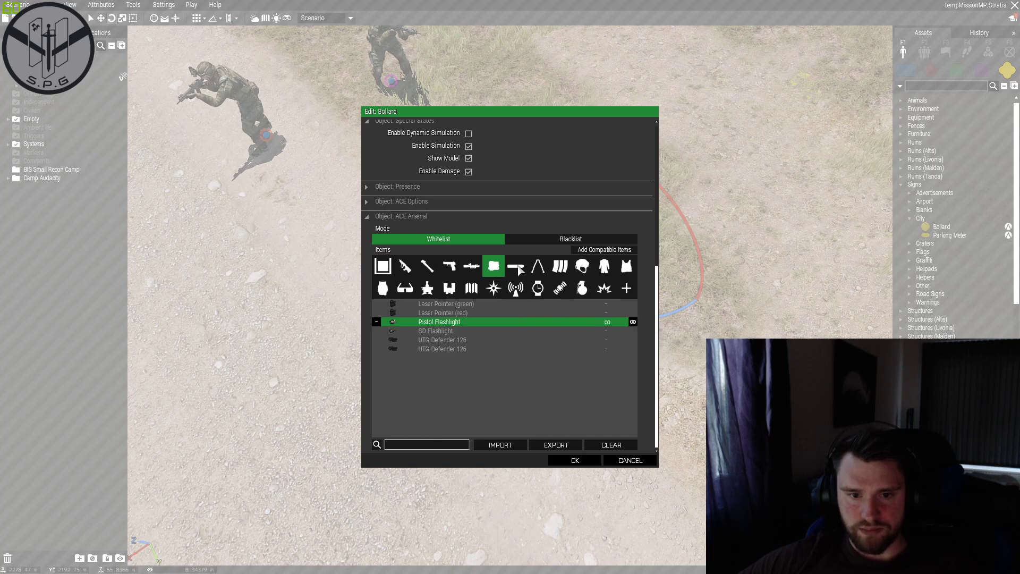
pyautogui.click(516, 266)
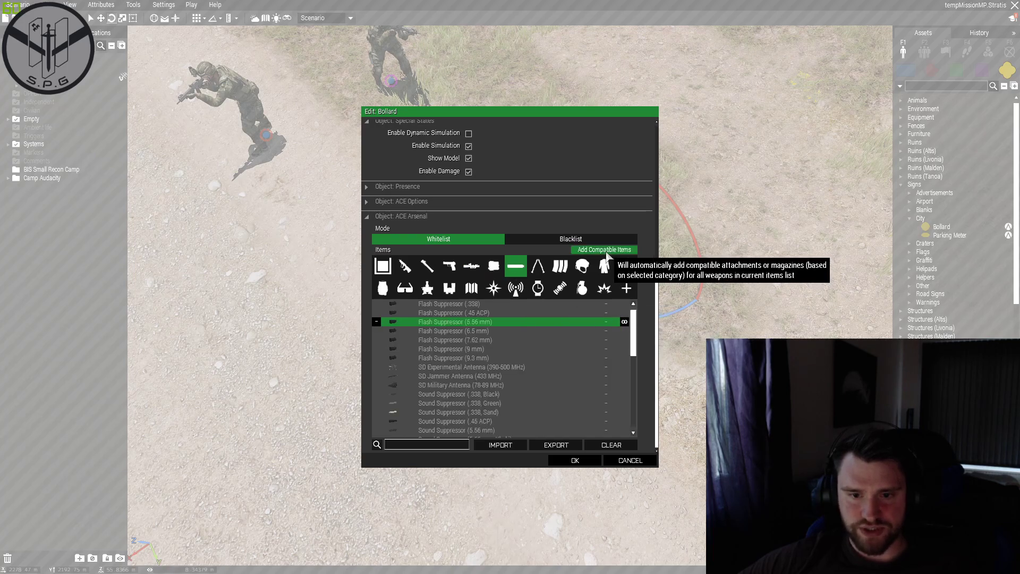
pyautogui.click(539, 268)
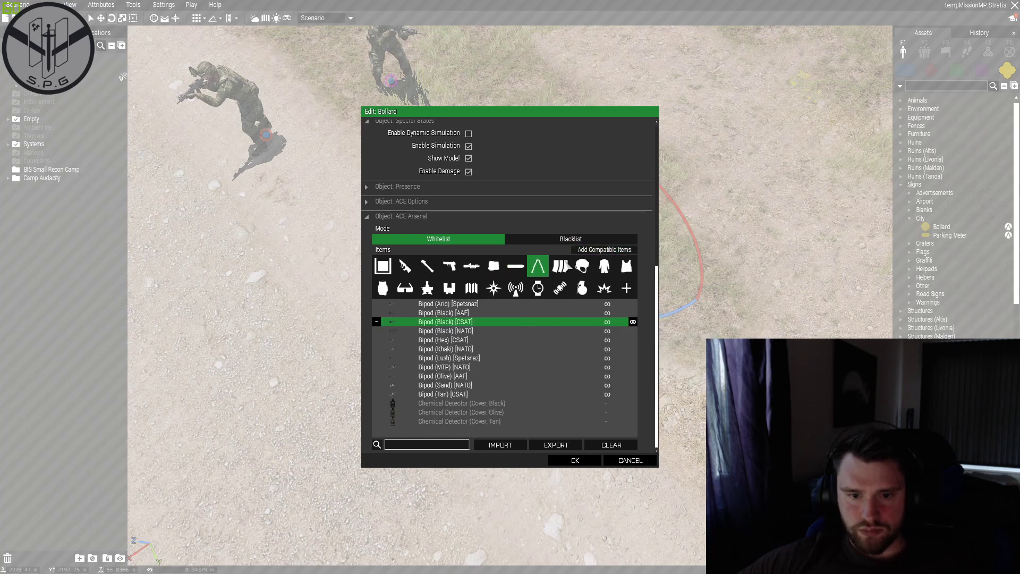
# Look through the arsenal's magazine list for the whitelisted weapons and save the bollard's attributes.
pyautogui.click(560, 266)
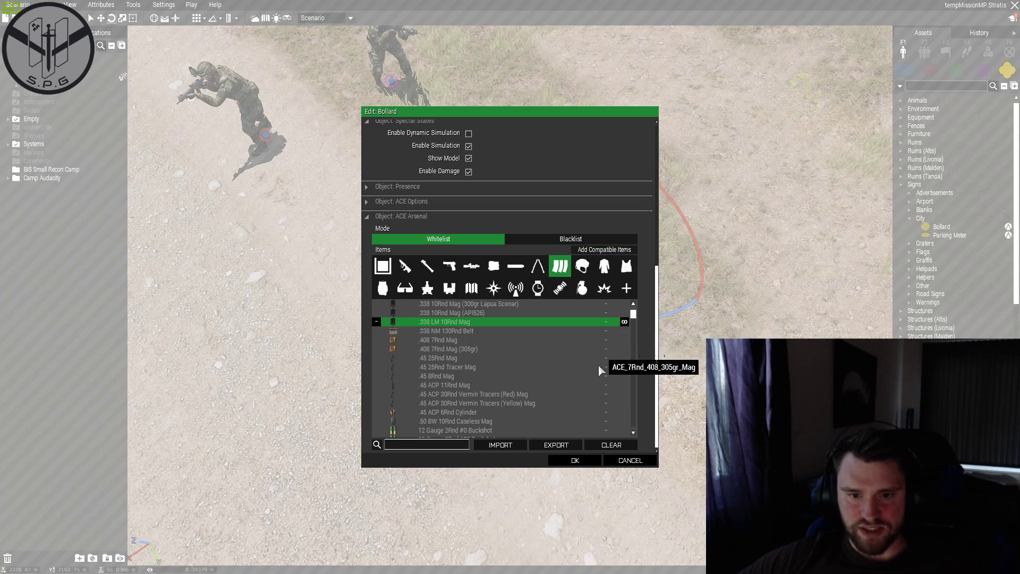
pyautogui.scroll(5, 598, 365)
pyautogui.scroll(-3, 655, 303)
pyautogui.scroll(-1, 655, 303)
pyautogui.scroll(-10, 620, 322)
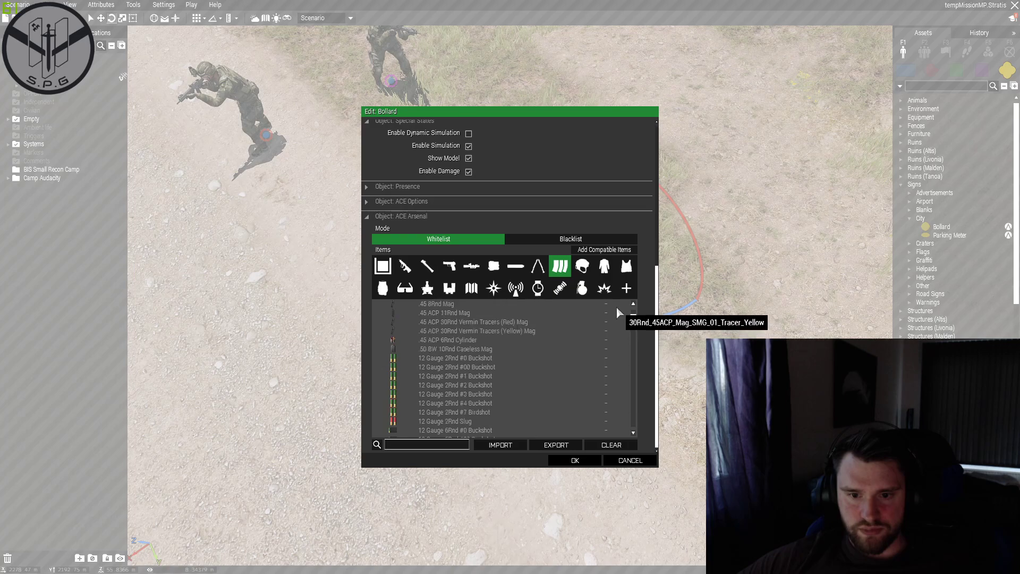
pyautogui.scroll(12, 617, 308)
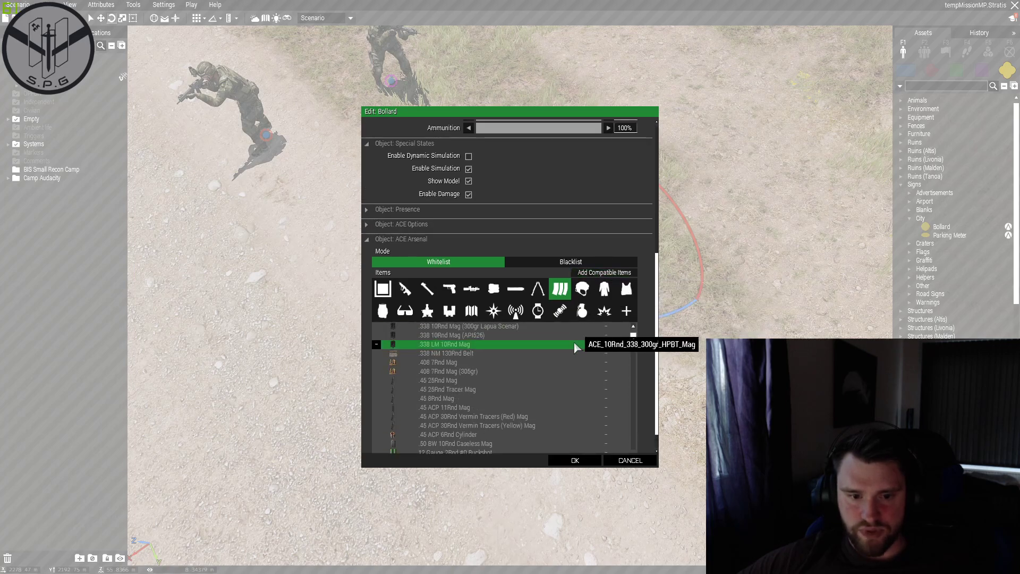
pyautogui.scroll(1, 595, 360)
pyautogui.scroll(-1, 641, 350)
pyautogui.scroll(-4, 579, 357)
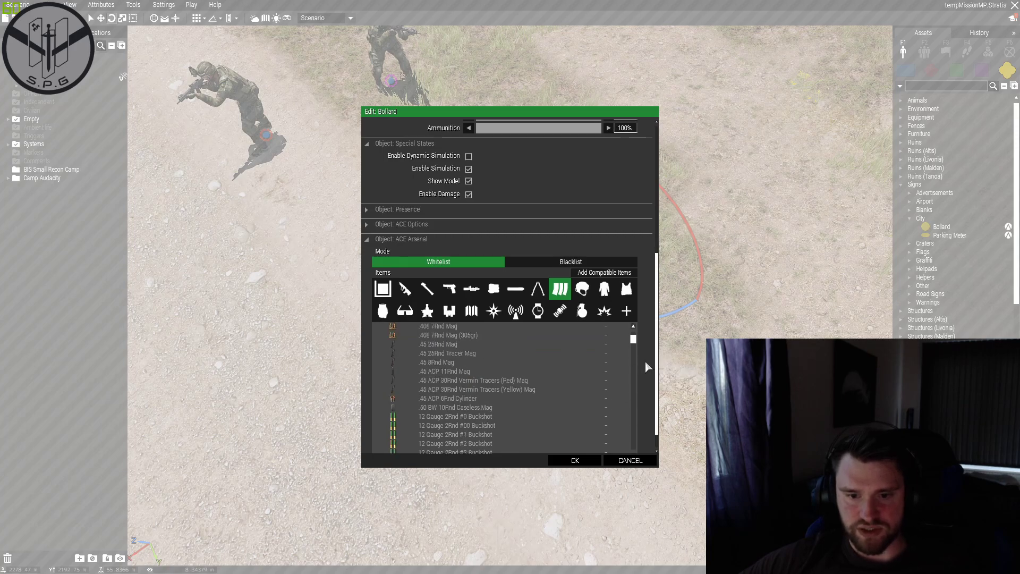
pyautogui.scroll(4, 645, 361)
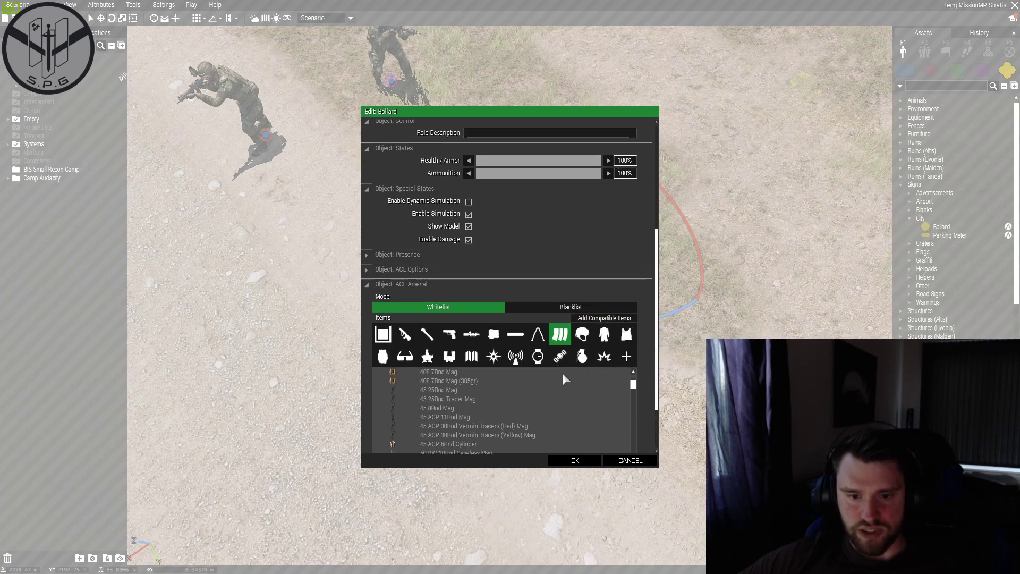
pyautogui.click(563, 461)
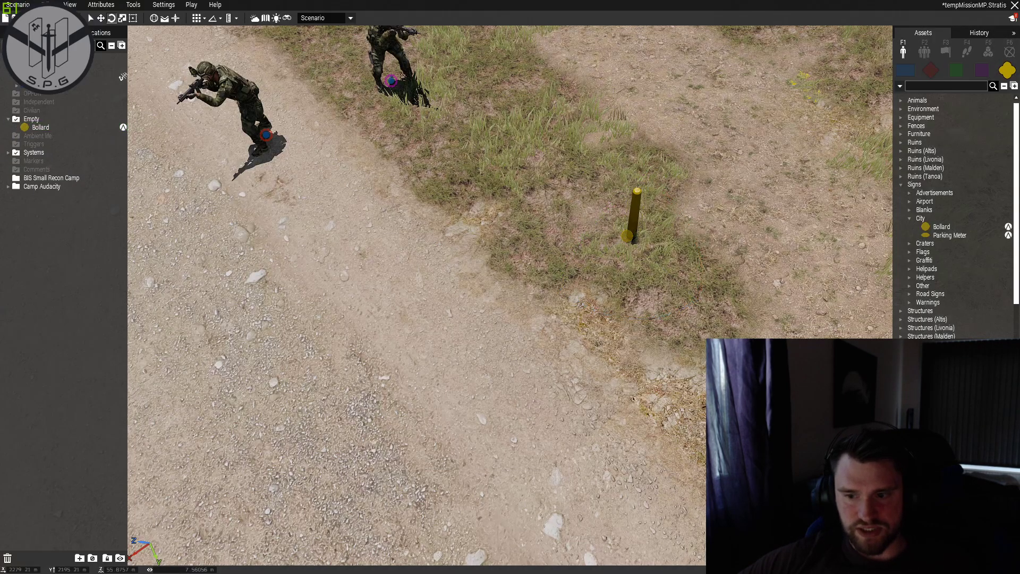
# Start another multiplayer test of the mission in the Grunt slot and spawn at the Base position.
pyautogui.scroll(5, 448, 345)
pyautogui.moveTo(447, 346); pyautogui.dragTo(491, 436, button='right')
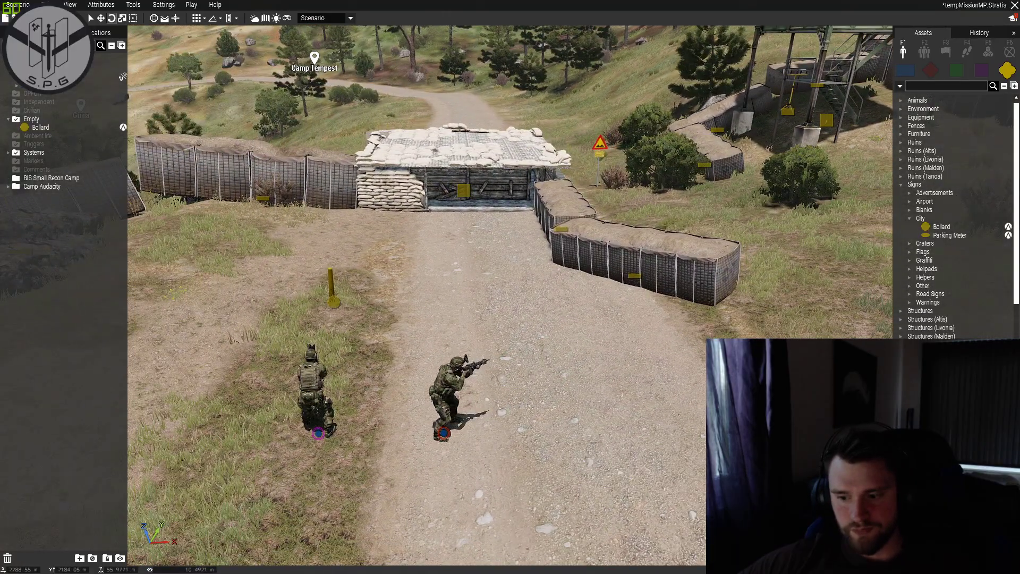
pyautogui.hotkey('ctrl', 'p')
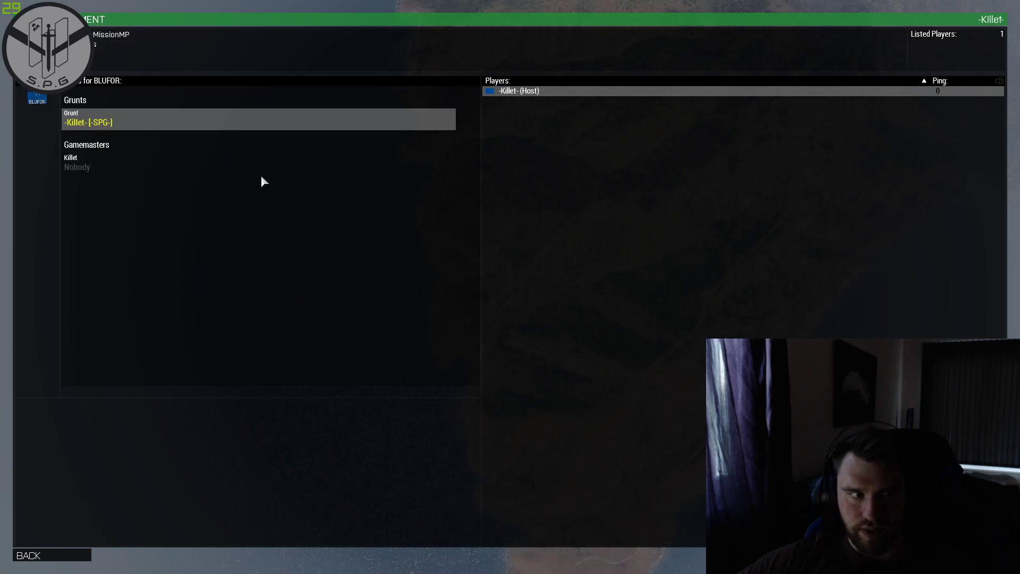
pyautogui.press('Return')
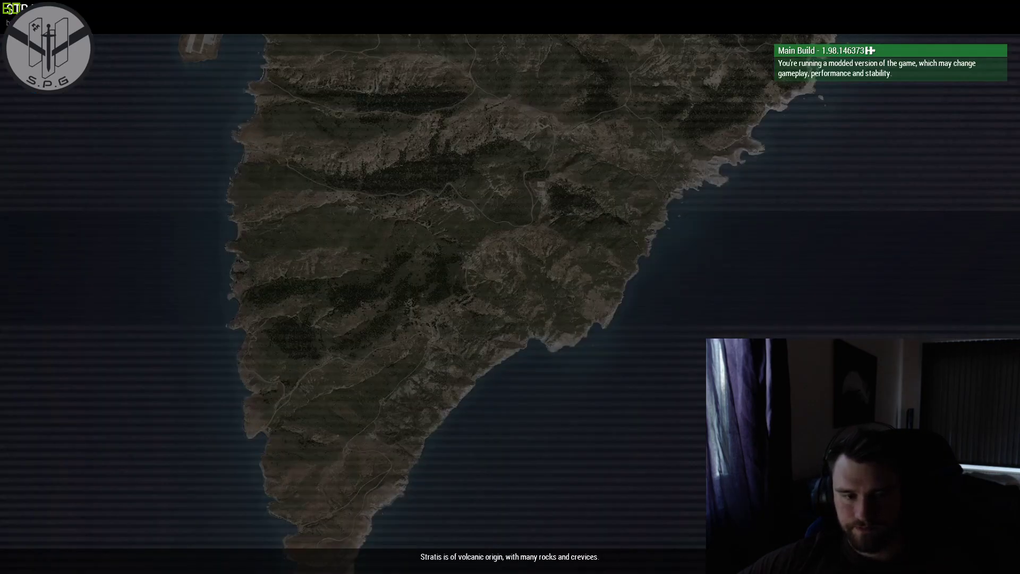
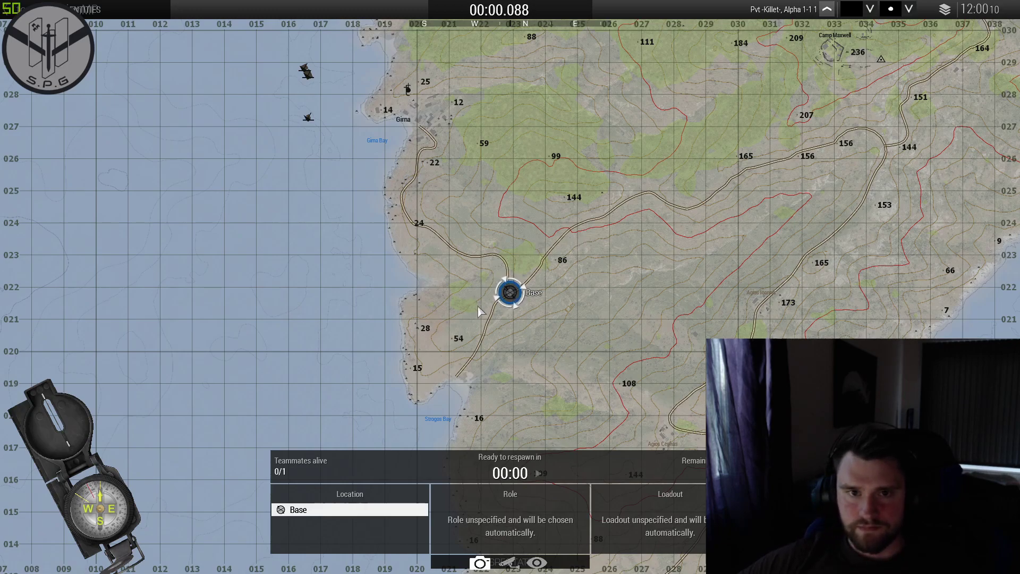
pyautogui.click(494, 476)
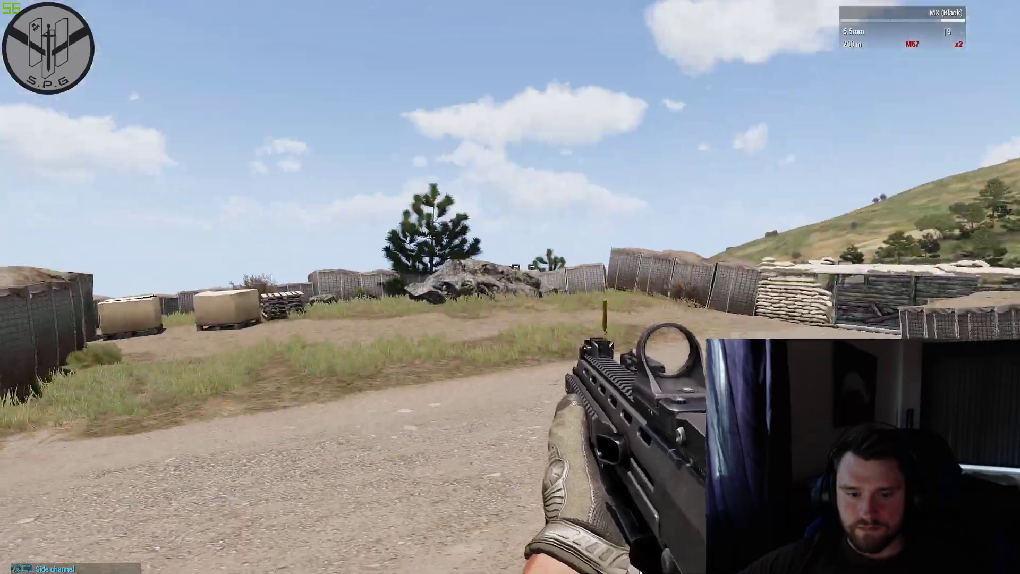
# Walk up to the bollard, open its arsenal through the ACE interaction and check the whitelisted rifle's optics.
pyautogui.press('w')
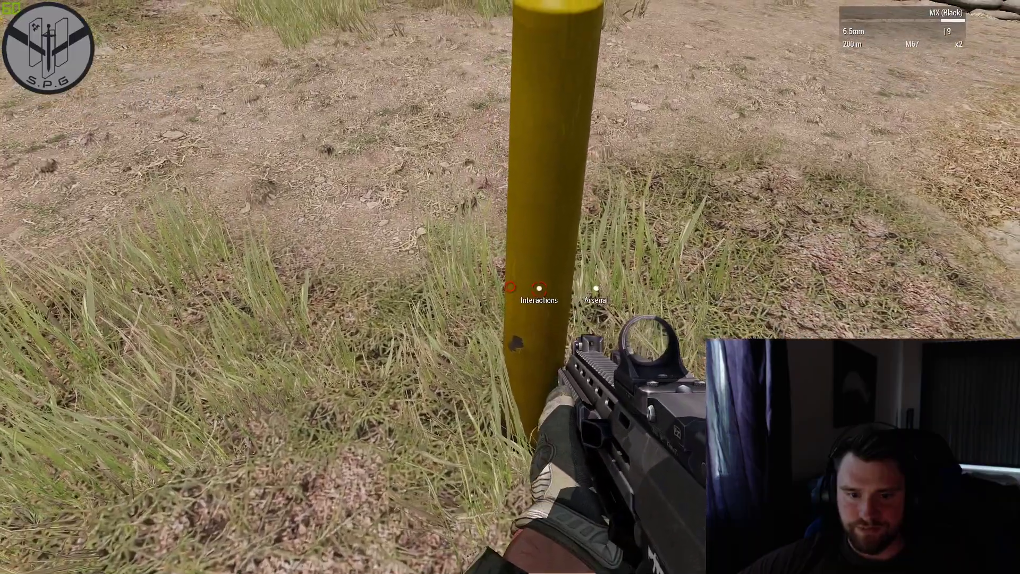
pyautogui.press('super')
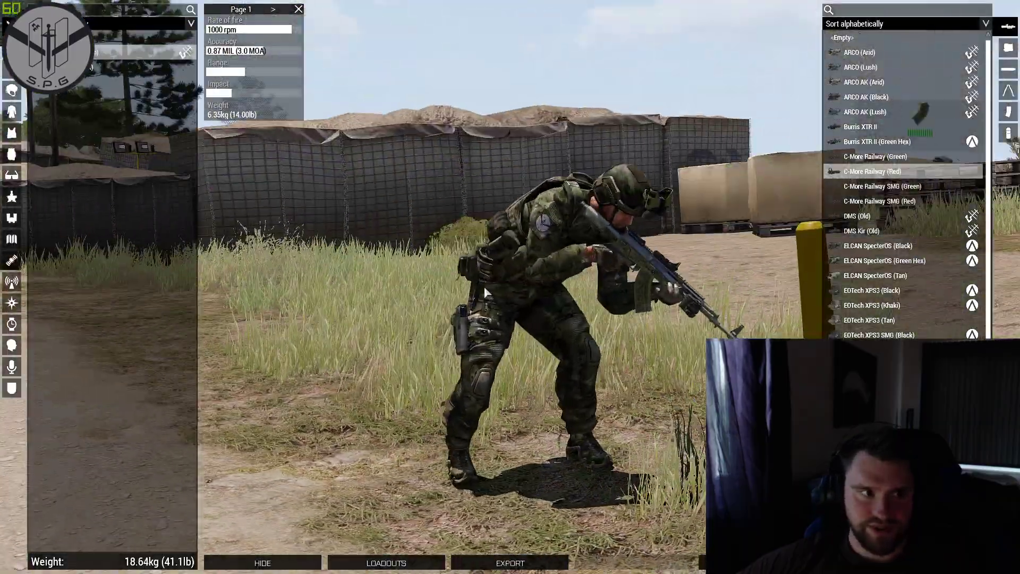
# Compare the MX (Black) with the whitelisted AK rifle and fit an EOTech XPS3 SMG (Black) optic to the AK.
pyautogui.click(126, 66)
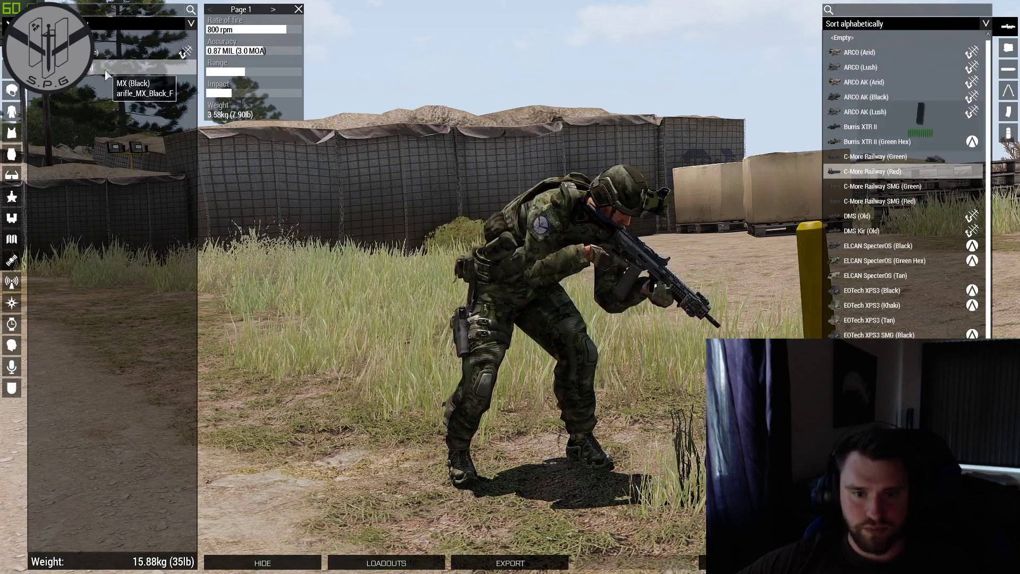
pyautogui.click(112, 53)
pyautogui.moveTo(351, 180); pyautogui.dragTo(611, 225, button='right')
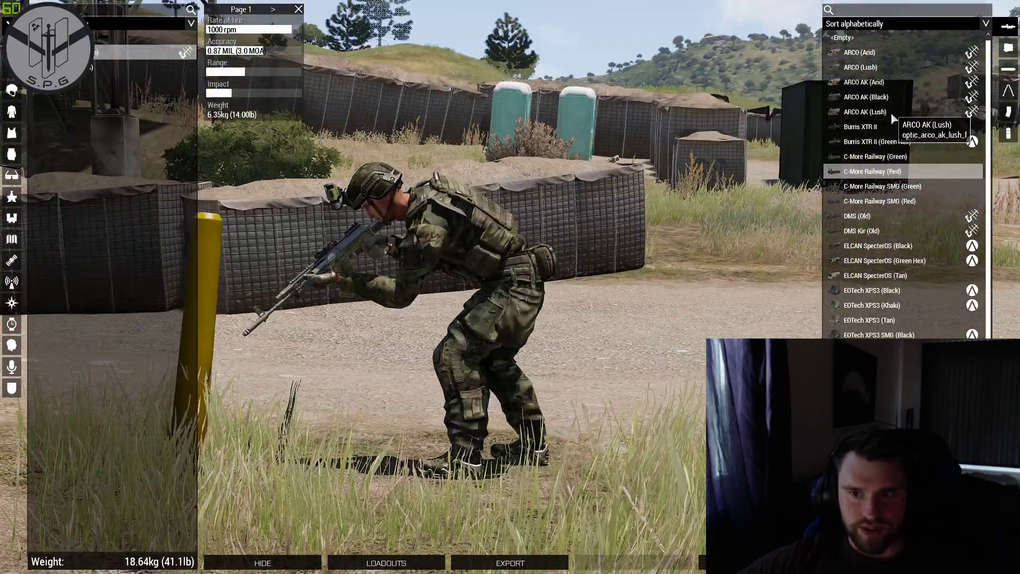
pyautogui.scroll(-5, 898, 228)
pyautogui.click(880, 142)
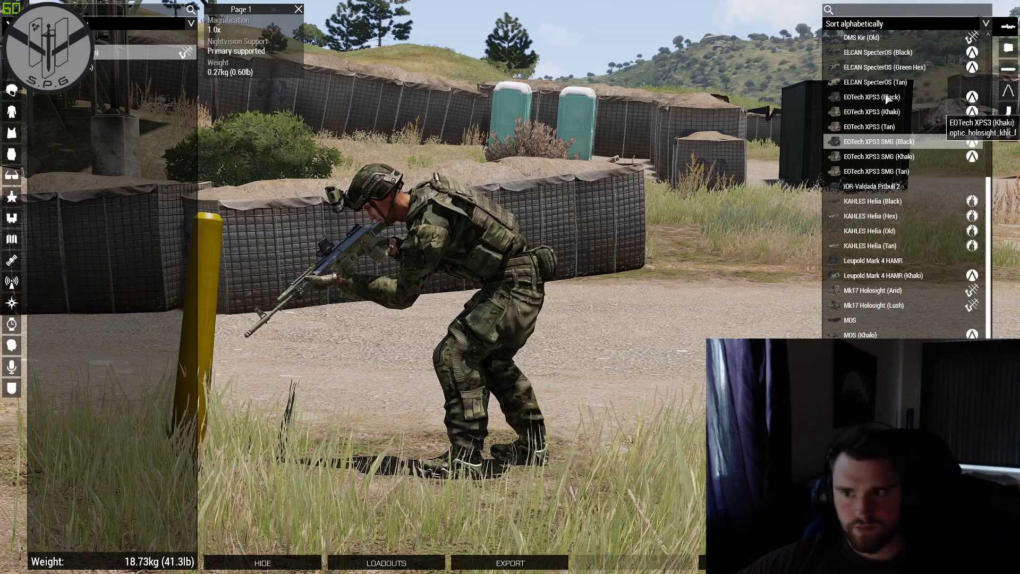
# Add 7.62 mm 75Rnd AKM Tracer magazines to the soldier's vest in the arsenal.
pyautogui.click(12, 133)
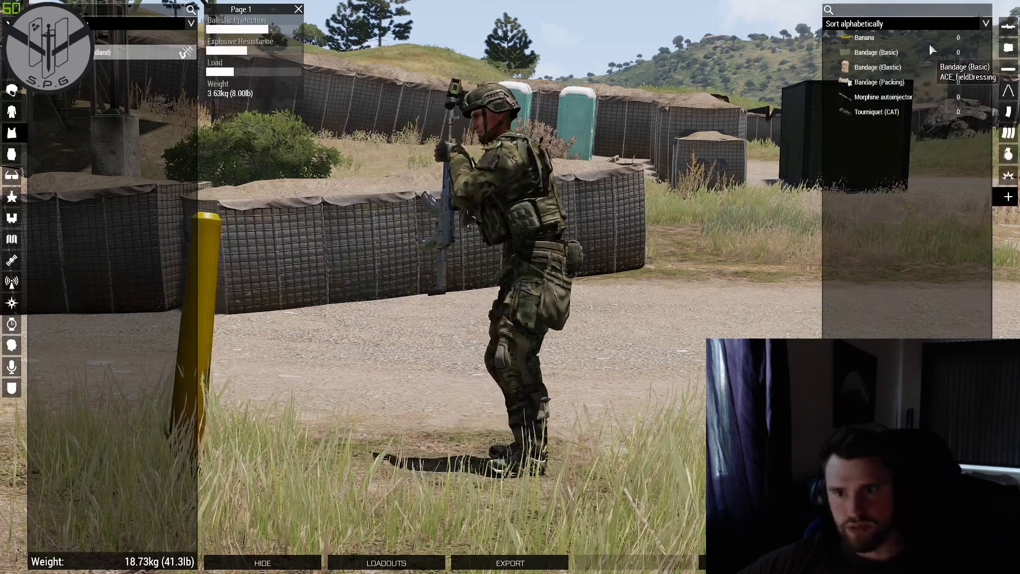
pyautogui.click(1009, 112)
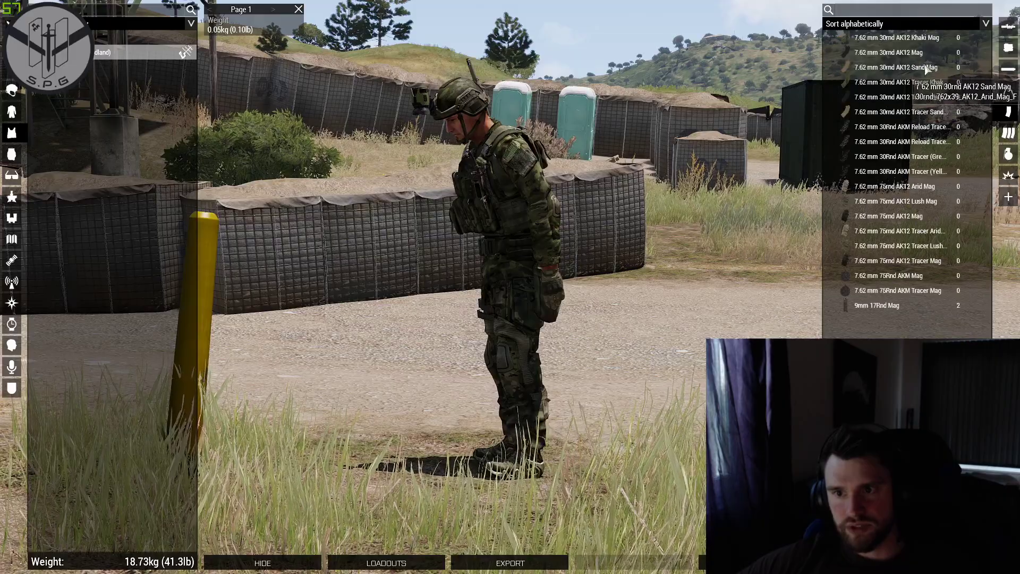
pyautogui.click(902, 291)
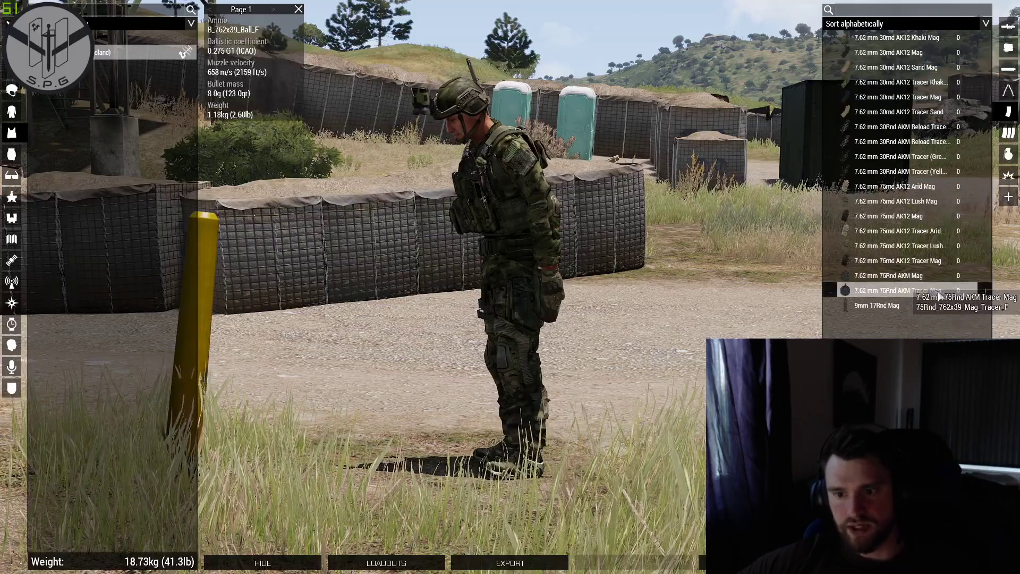
pyautogui.click(984, 290)
pyautogui.click(984, 290)
pyautogui.click(984, 290)
# Leave the arsenal and reload the rifle with the 75-round drum magazine.
pyautogui.moveTo(691, 404); pyautogui.dragTo(682, 454)
pyautogui.press('Escape')
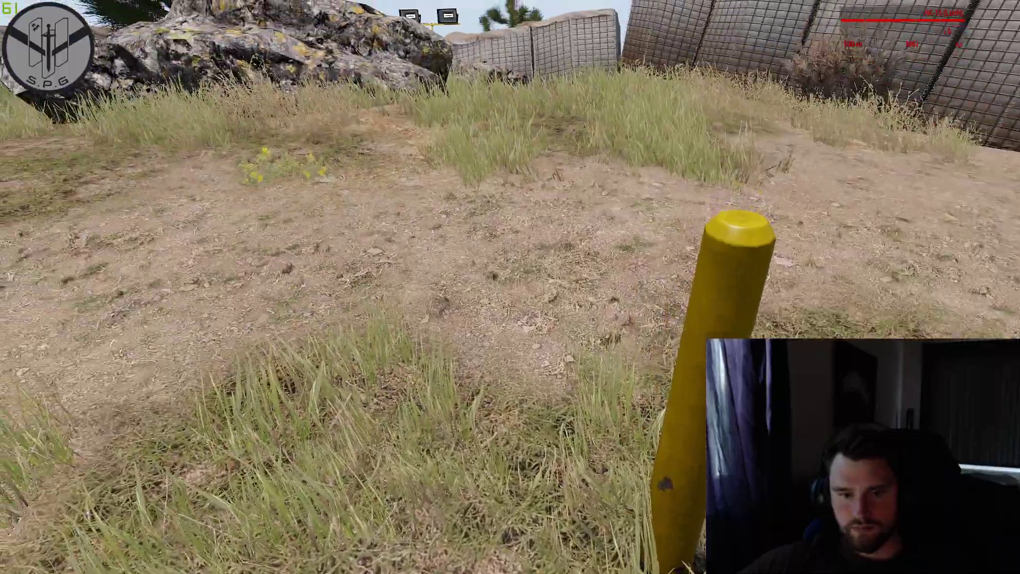
pyautogui.press('r')
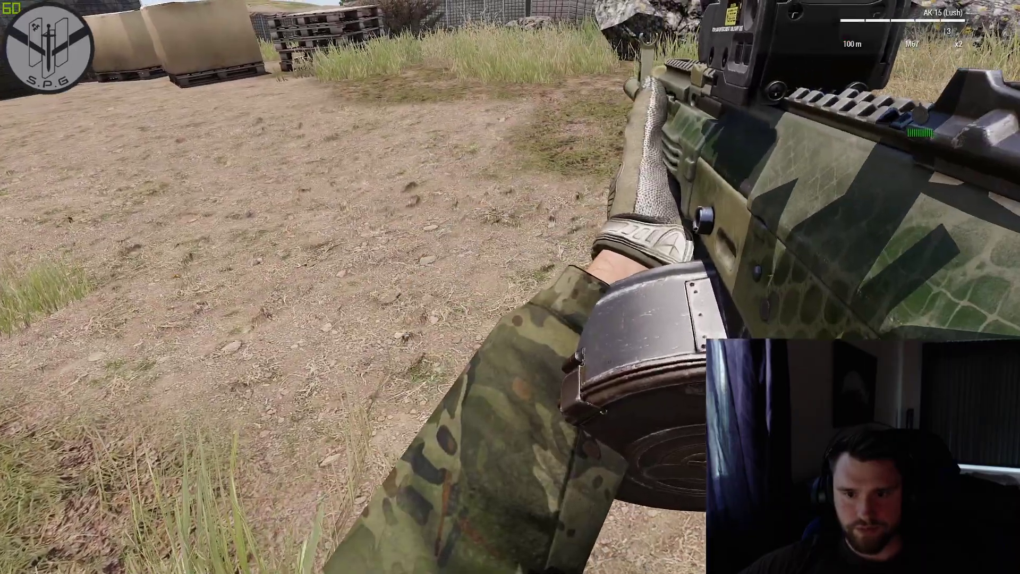
# Abort the multiplayer test and return to the scenario editor.
pyautogui.press('Escape')
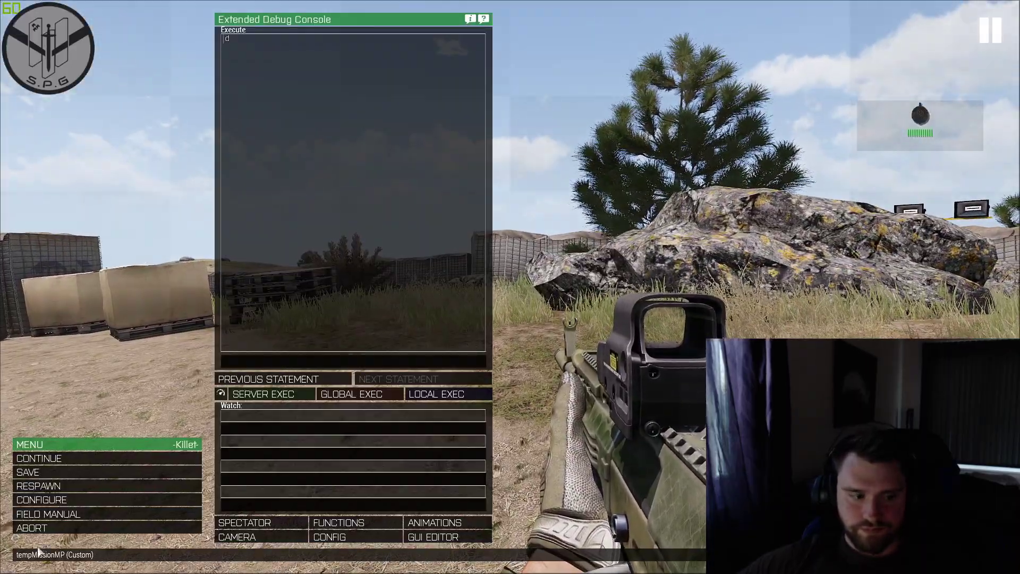
pyautogui.click(61, 532)
pyautogui.click(406, 271)
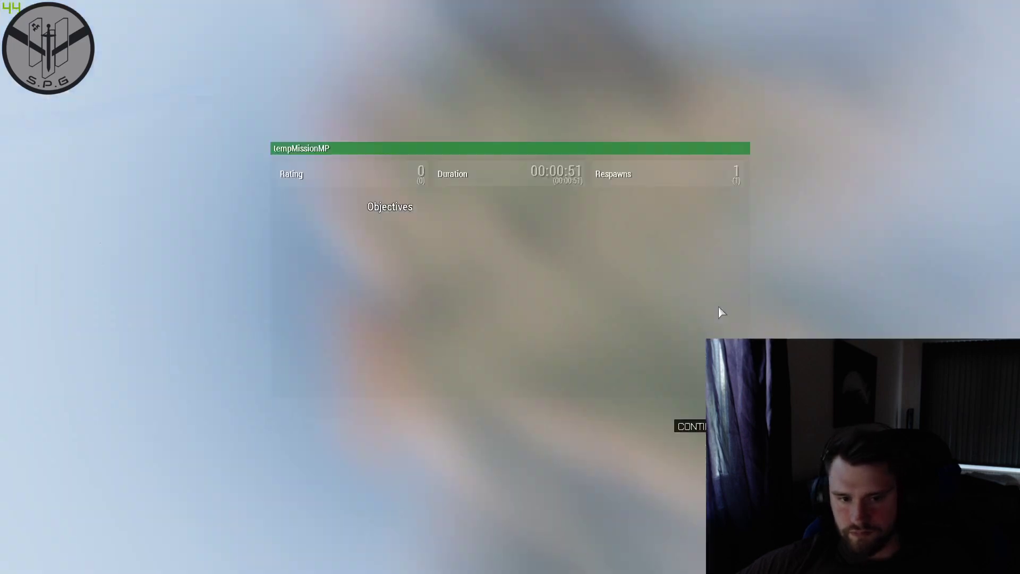
pyautogui.click(701, 426)
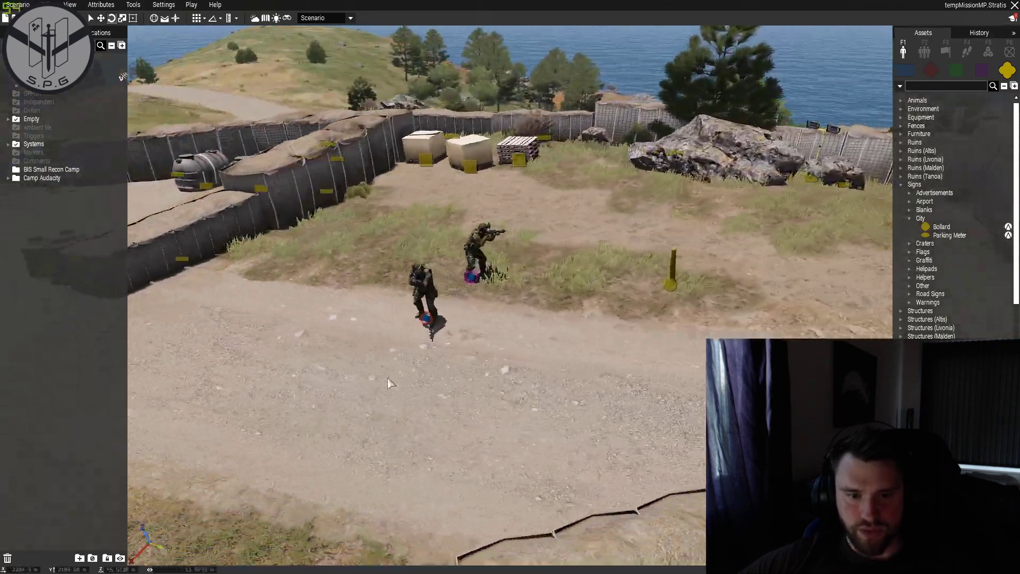
pyautogui.scroll(-4, 391, 383)
pyautogui.moveTo(561, 316); pyautogui.dragTo(561, 346, button='right')
pyautogui.scroll(3, 509, 359)
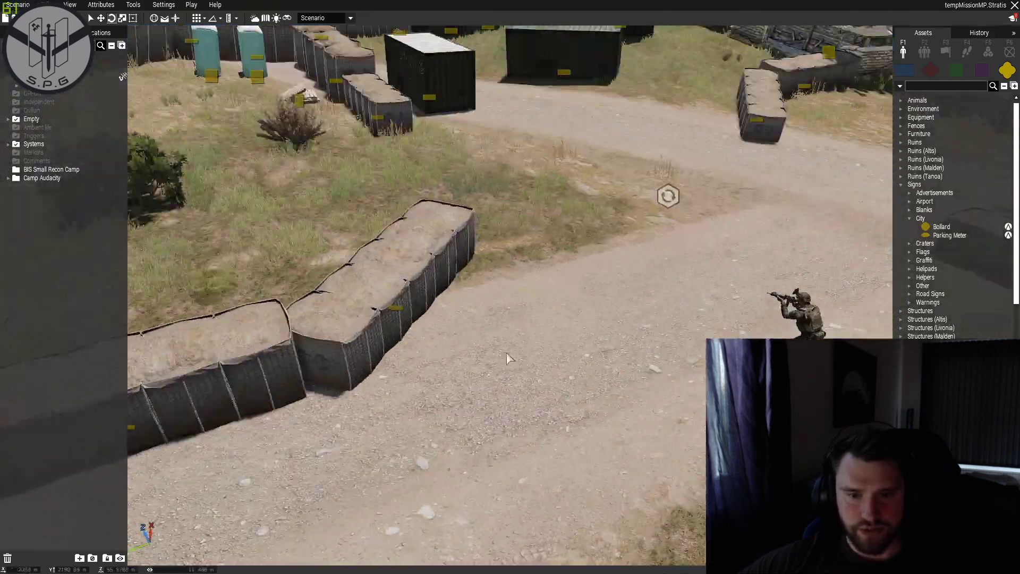
pyautogui.scroll(-5, 506, 354)
pyautogui.scroll(-3, 542, 349)
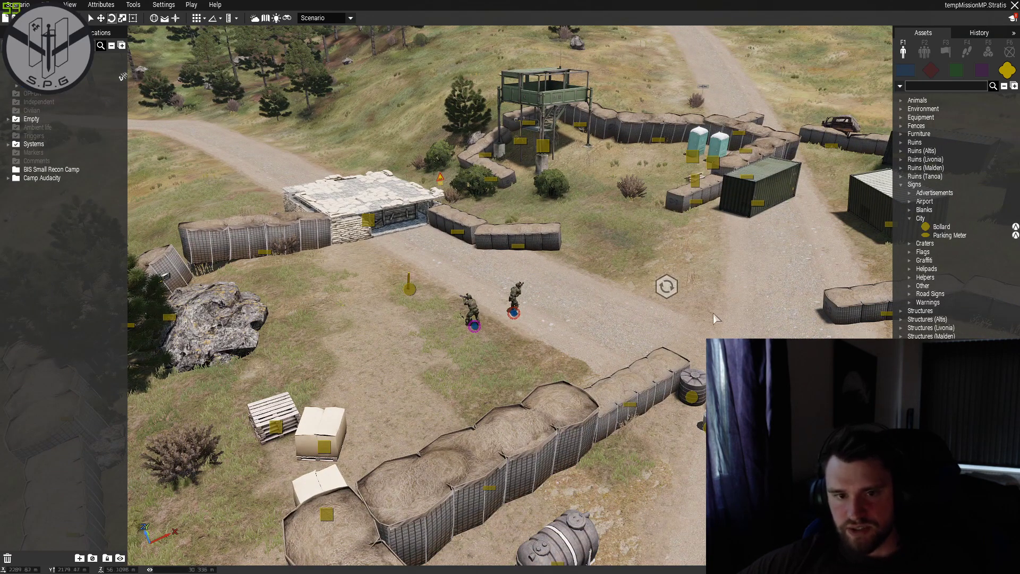
pyautogui.scroll(-3, 718, 319)
pyautogui.moveTo(718, 319); pyautogui.dragTo(661, 320, button='right')
pyautogui.scroll(2, 661, 319)
pyautogui.scroll(-3, 669, 325)
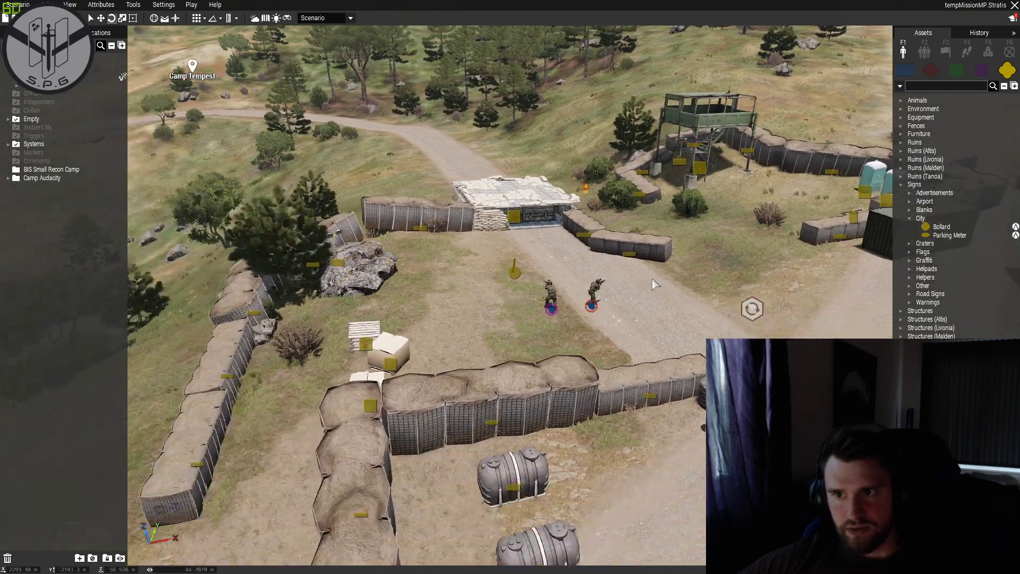
pyautogui.scroll(6, 666, 270)
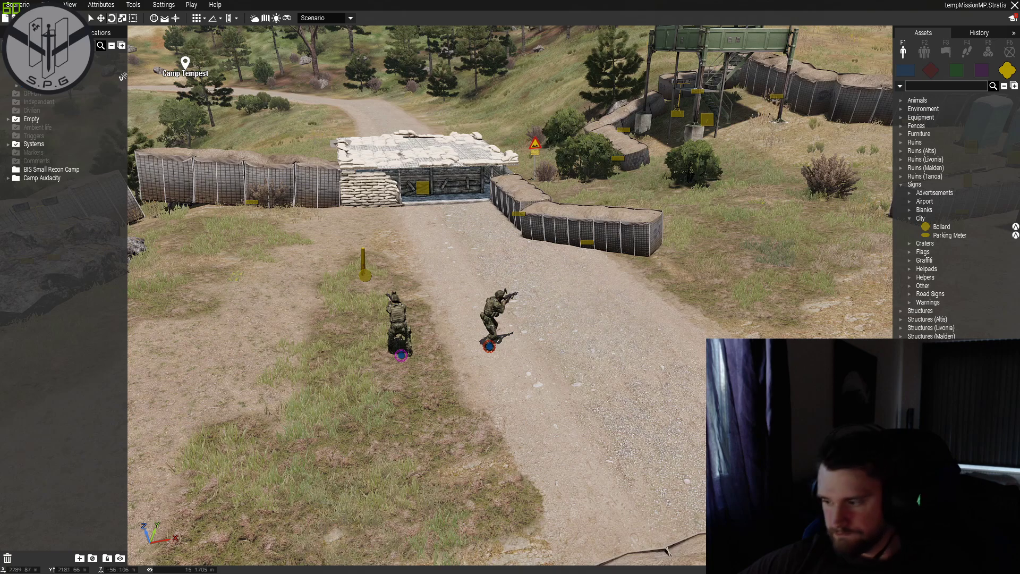
# Set the scenario's multiplayer respawn delay to 1 second and save the multiplayer attributes.
pyautogui.click(91, 6)
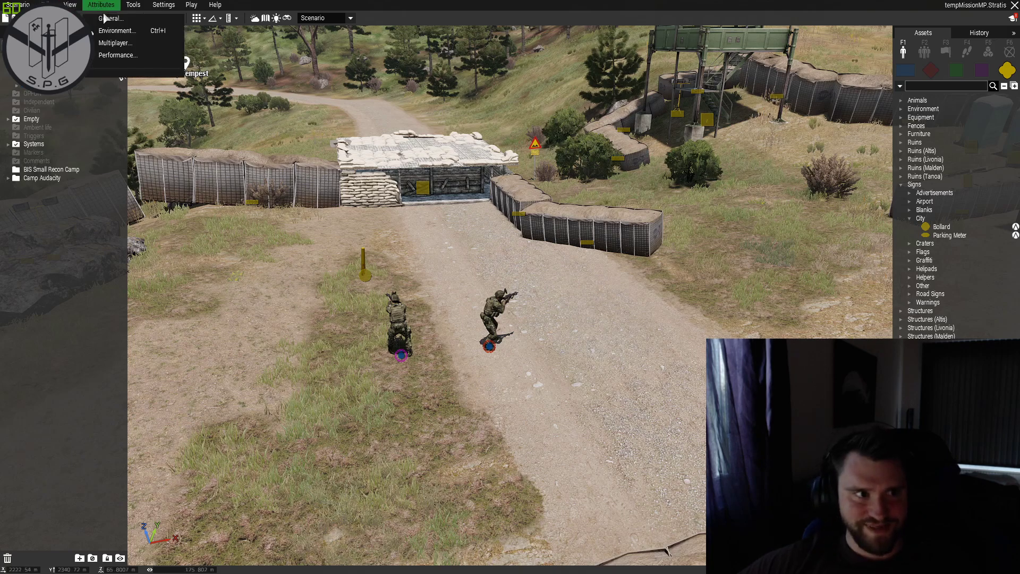
pyautogui.click(124, 46)
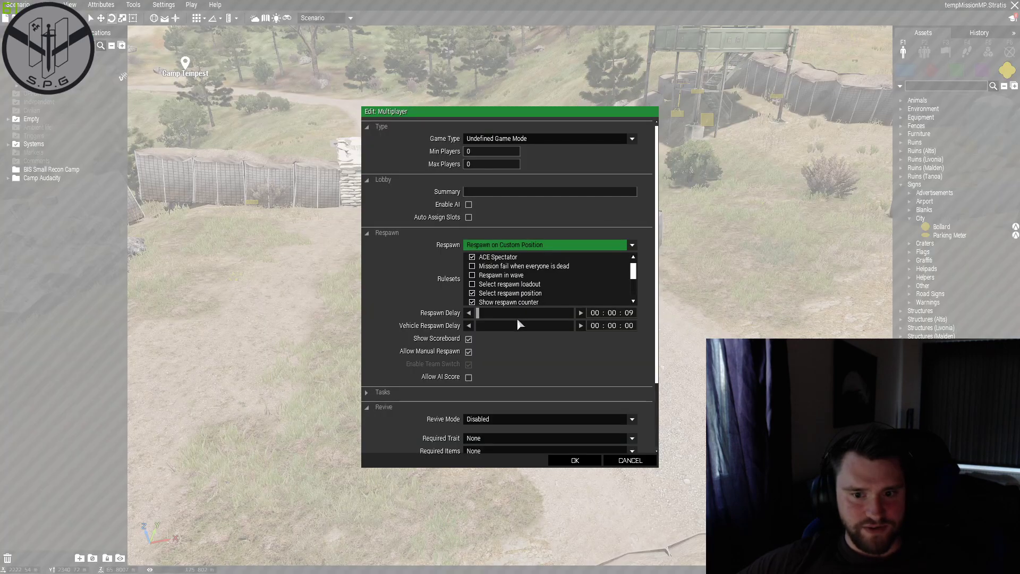
pyautogui.click(630, 313)
pyautogui.write('1')
pyautogui.click(575, 461)
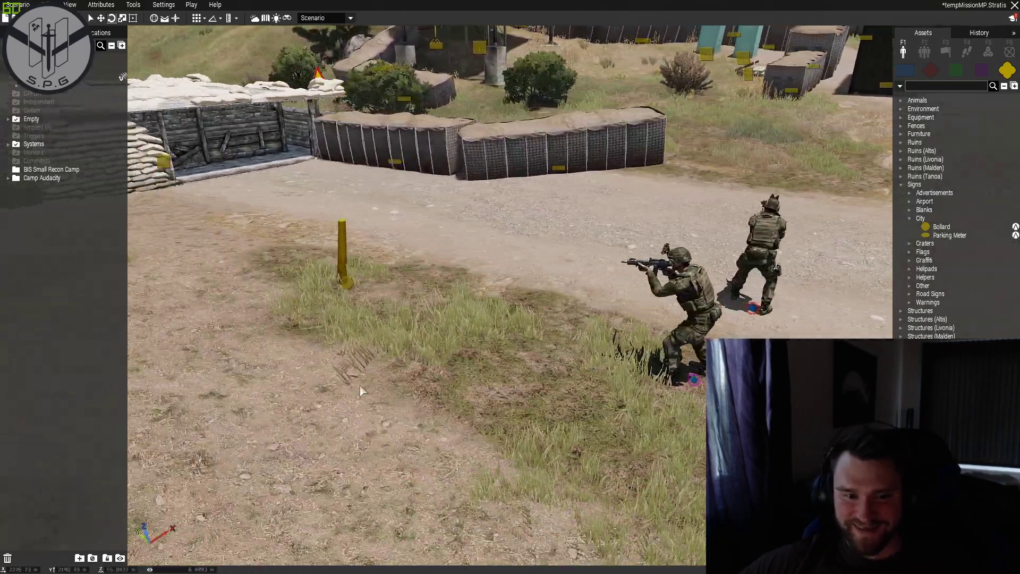
# Search the system modules for "game" and place a Game Master module on the road near the bollard.
pyautogui.press('s')
pyautogui.moveTo(359, 386); pyautogui.dragTo(521, 357, button='right')
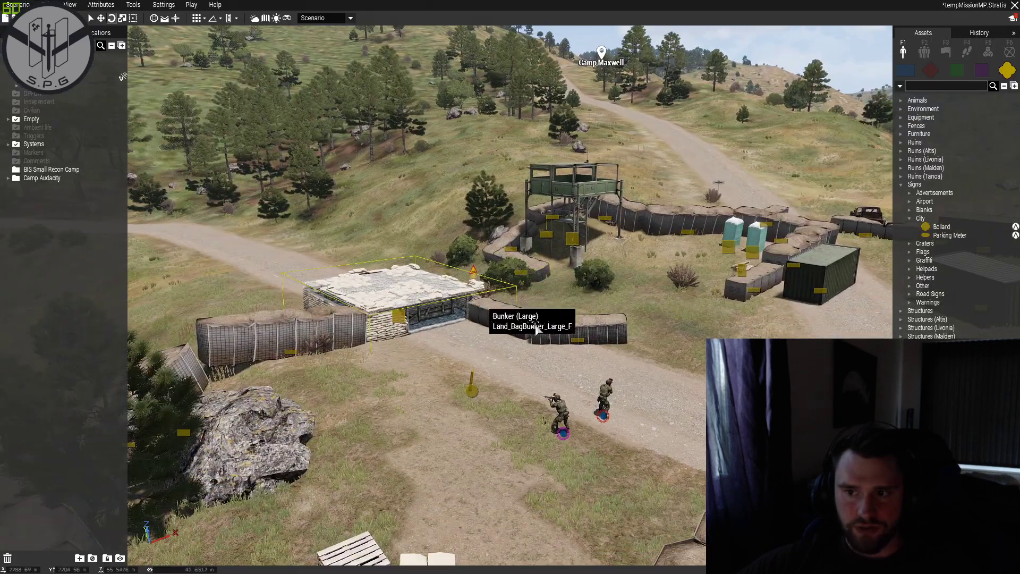
pyautogui.scroll(-10, 622, 352)
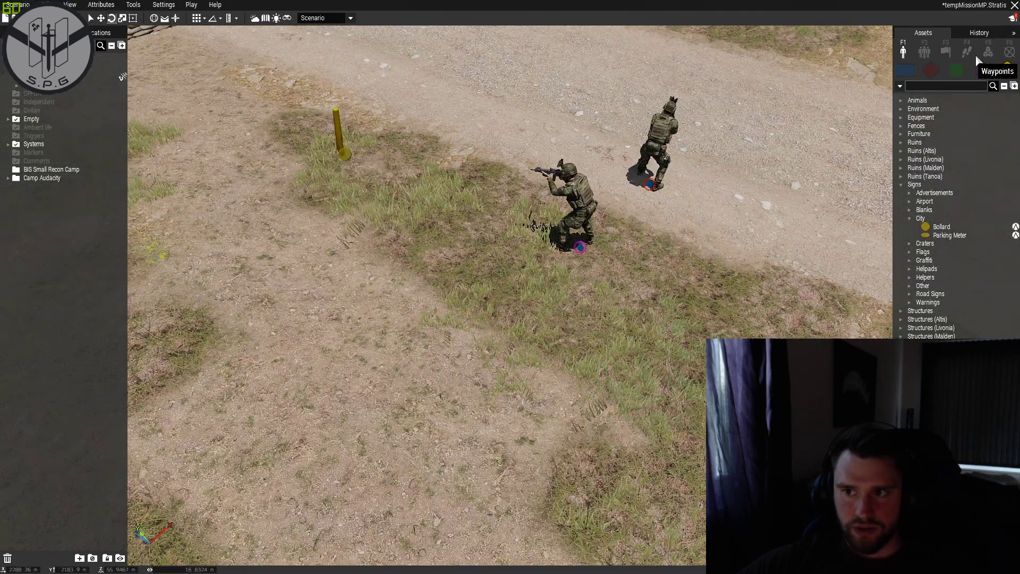
pyautogui.click(988, 53)
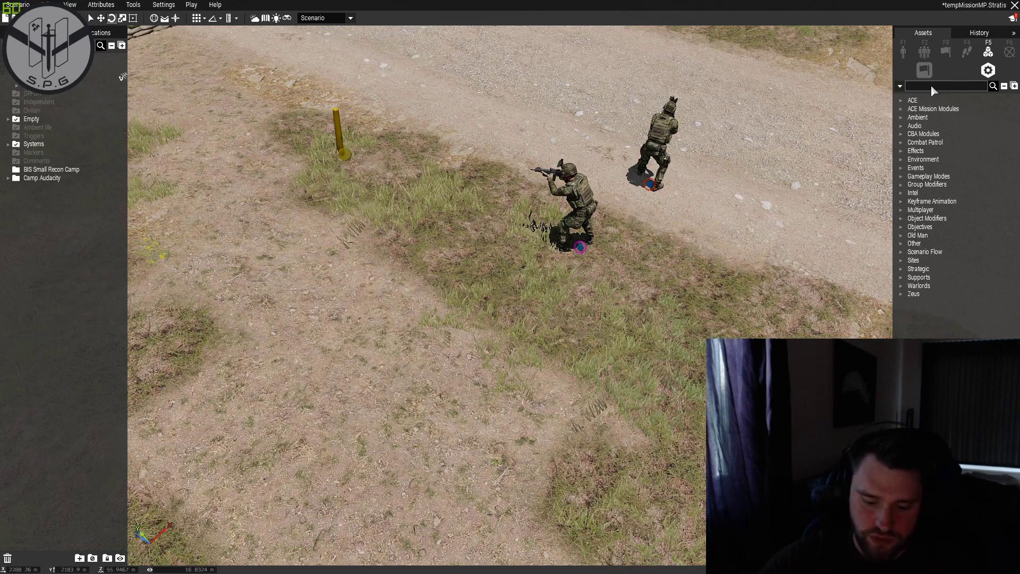
pyautogui.write('game')
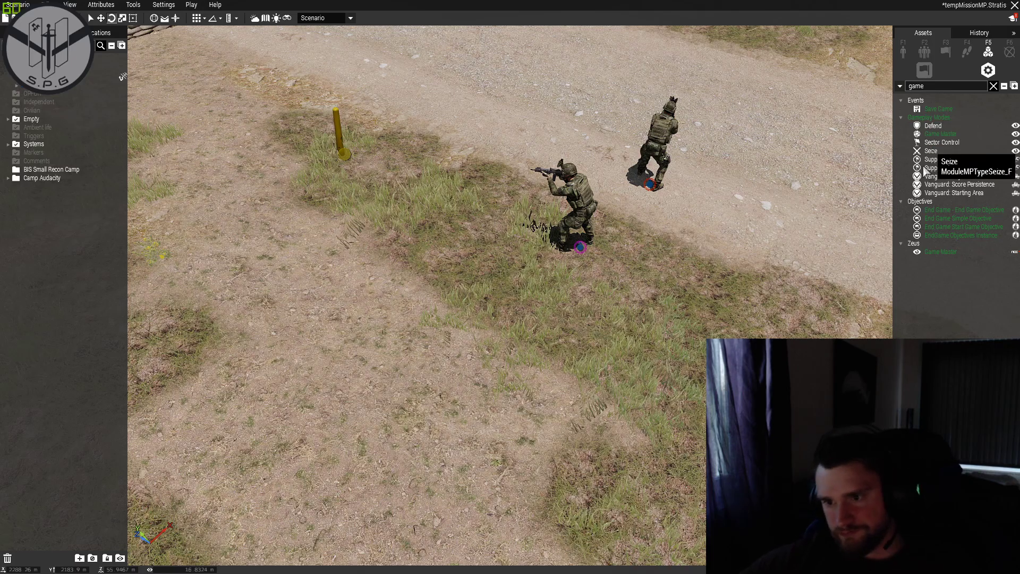
pyautogui.click(944, 253)
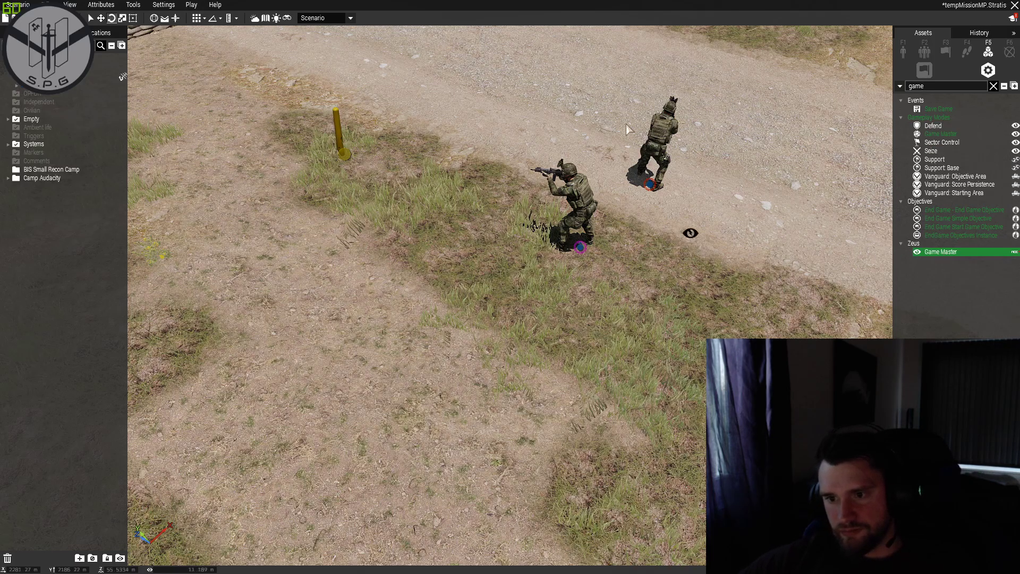
pyautogui.press('w')
pyautogui.scroll(-3, 509, 249)
pyautogui.moveTo(496, 267); pyautogui.dragTo(346, 228, button='right')
pyautogui.scroll(-3, 346, 233)
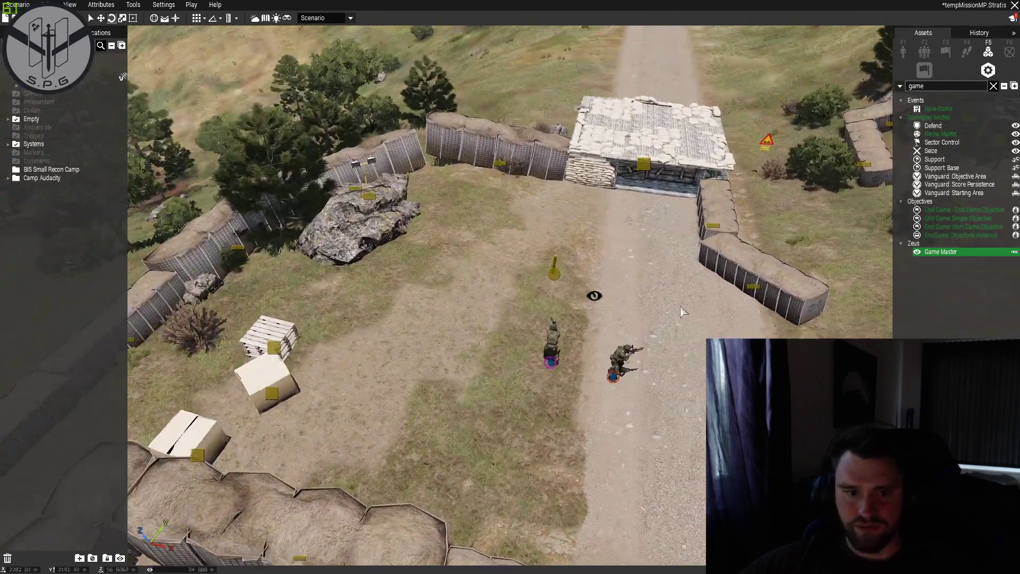
pyautogui.scroll(3, 553, 294)
pyautogui.click(531, 292)
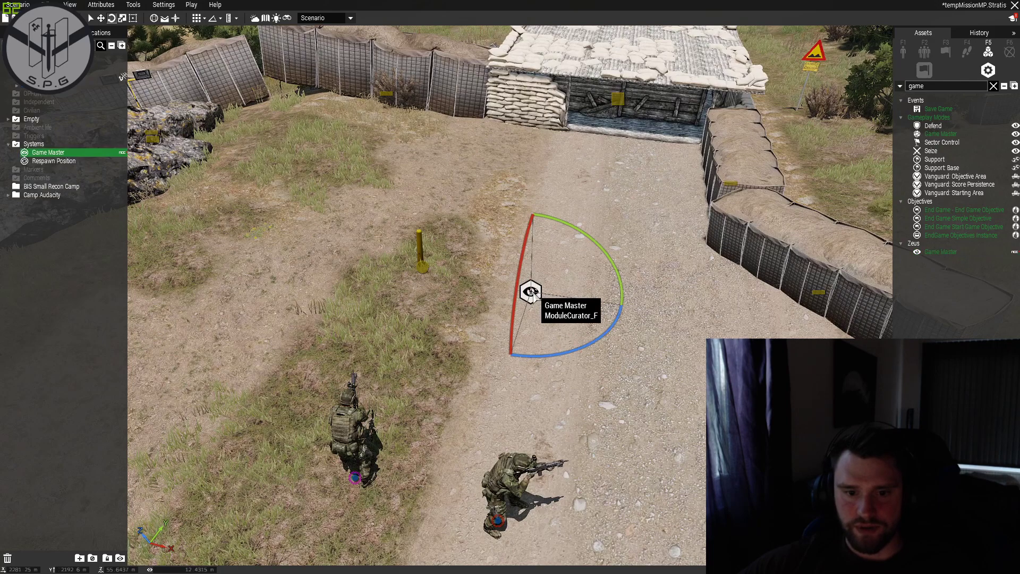
# Set the Game Master module's default addons to All addons (including unofficial ones).
pyautogui.scroll(-2, 533, 293)
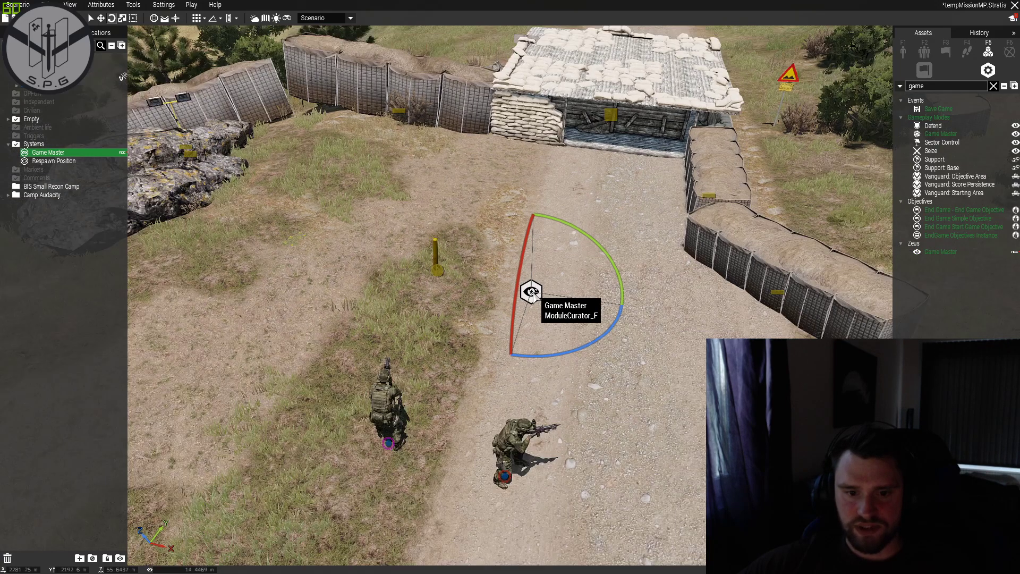
pyautogui.doubleClick(531, 290)
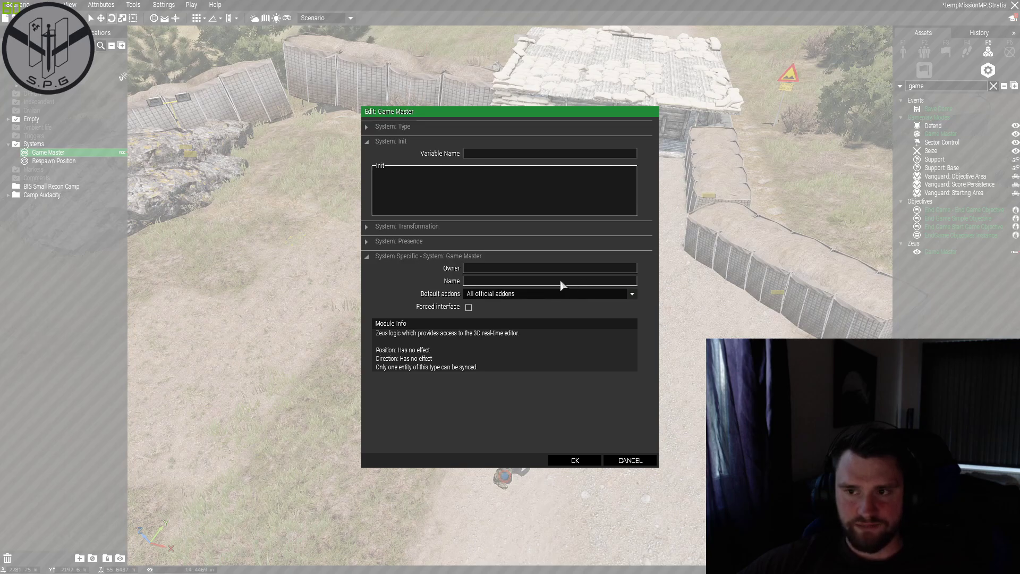
pyautogui.click(516, 295)
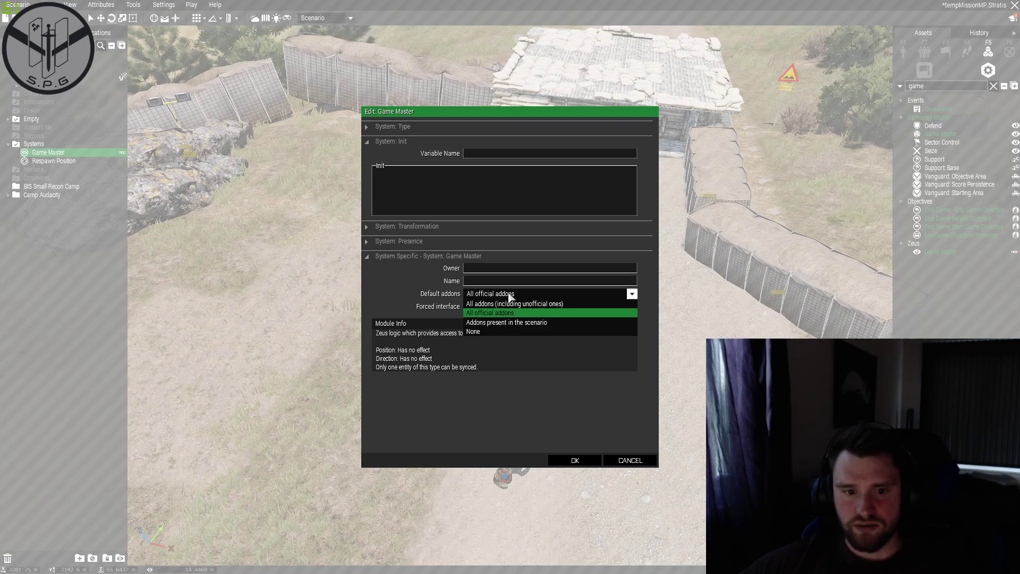
pyautogui.click(501, 295)
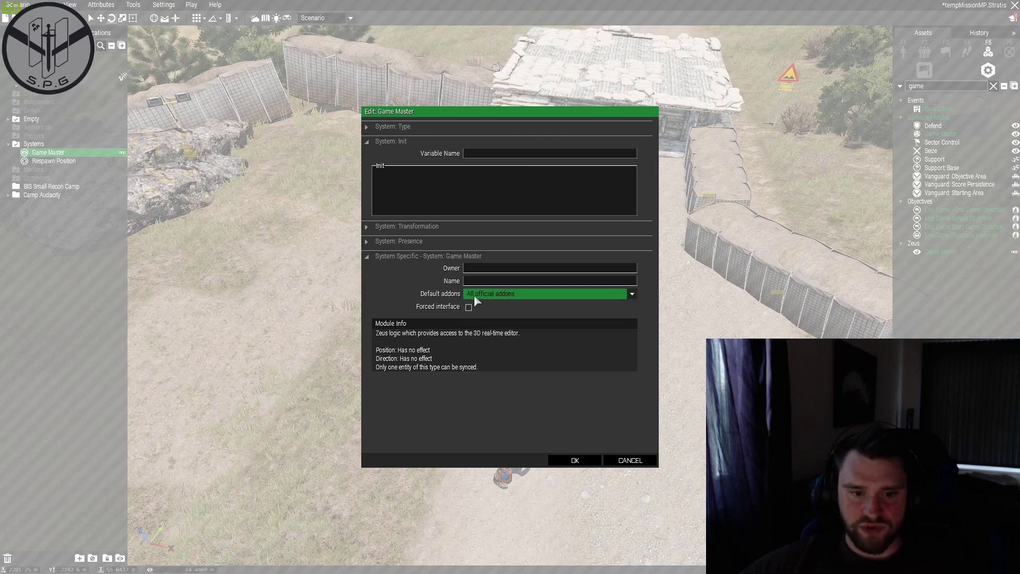
pyautogui.click(531, 294)
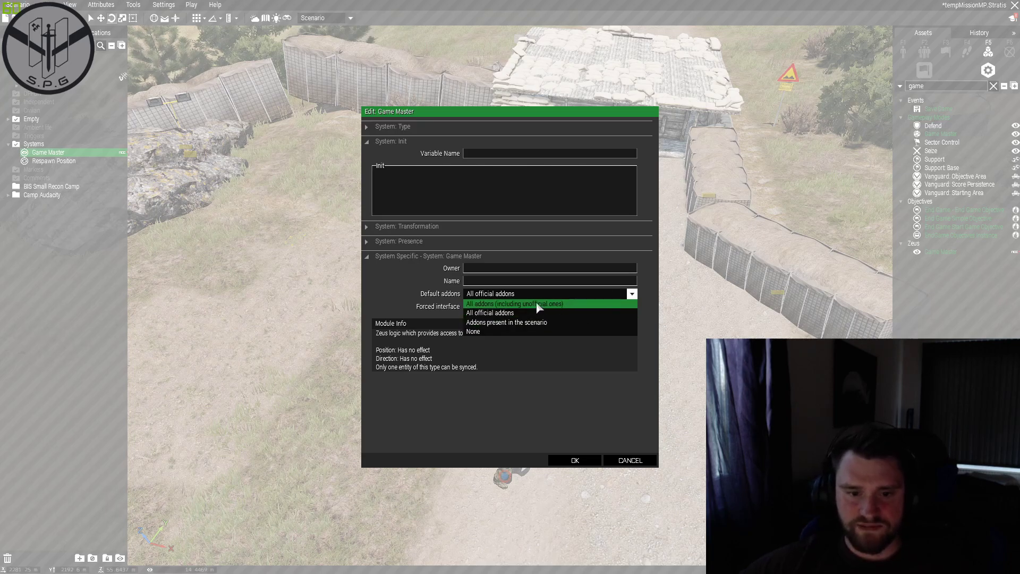
pyautogui.click(505, 305)
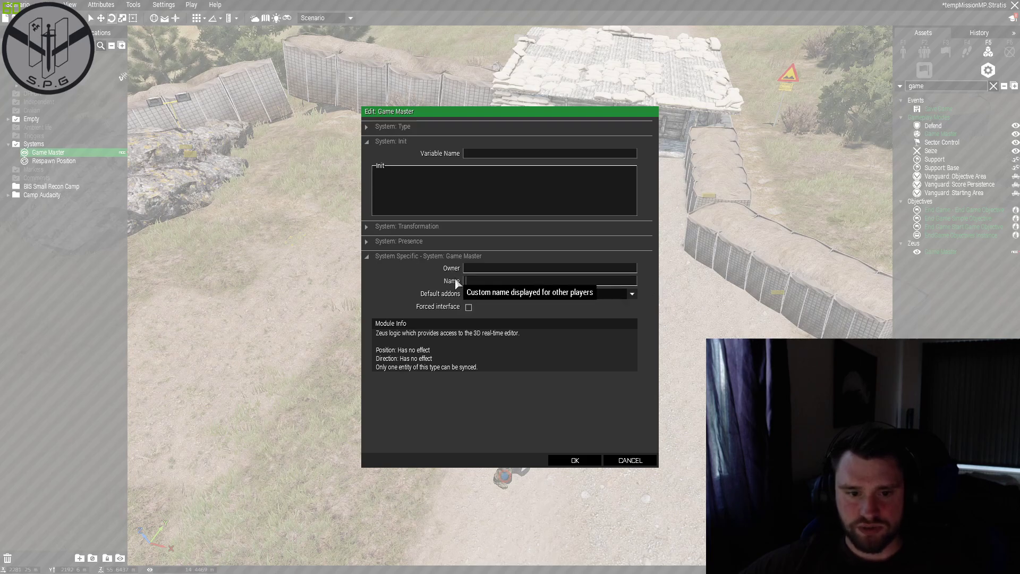
# Set the Game Master module's owner to #adminLogged and save its attributes.
pyautogui.click(490, 272)
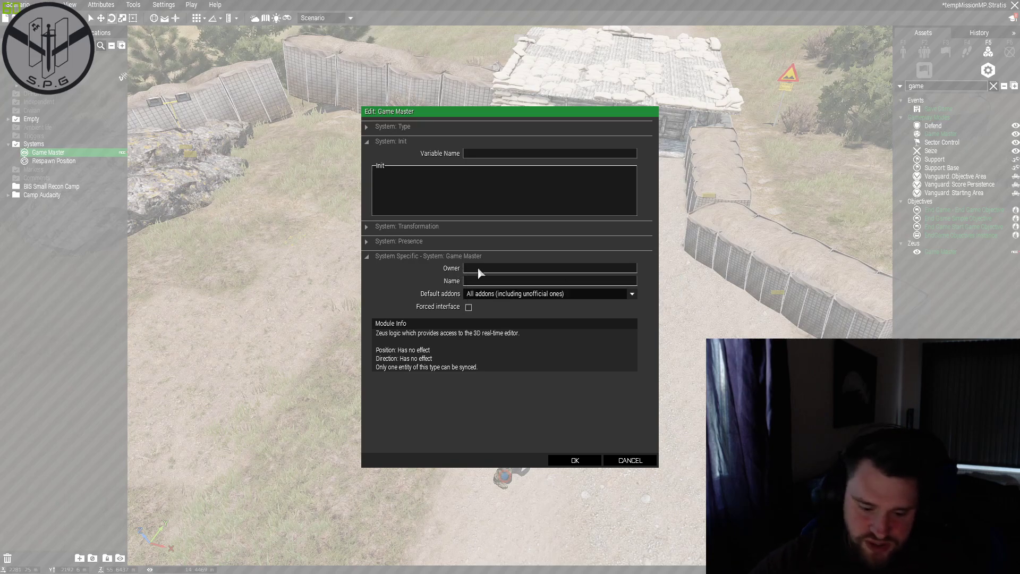
pyautogui.write('#')
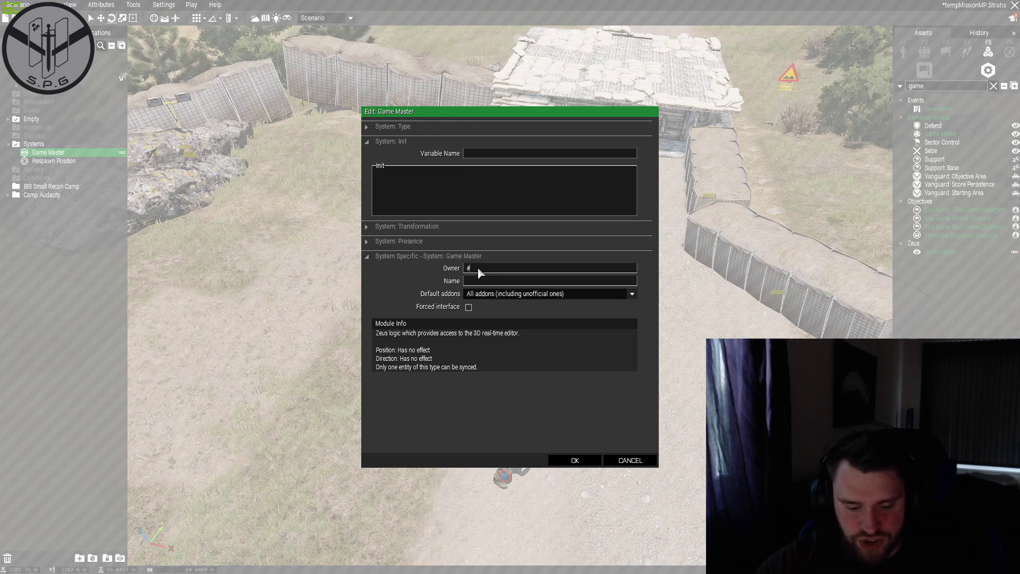
pyautogui.write('adminLogged')
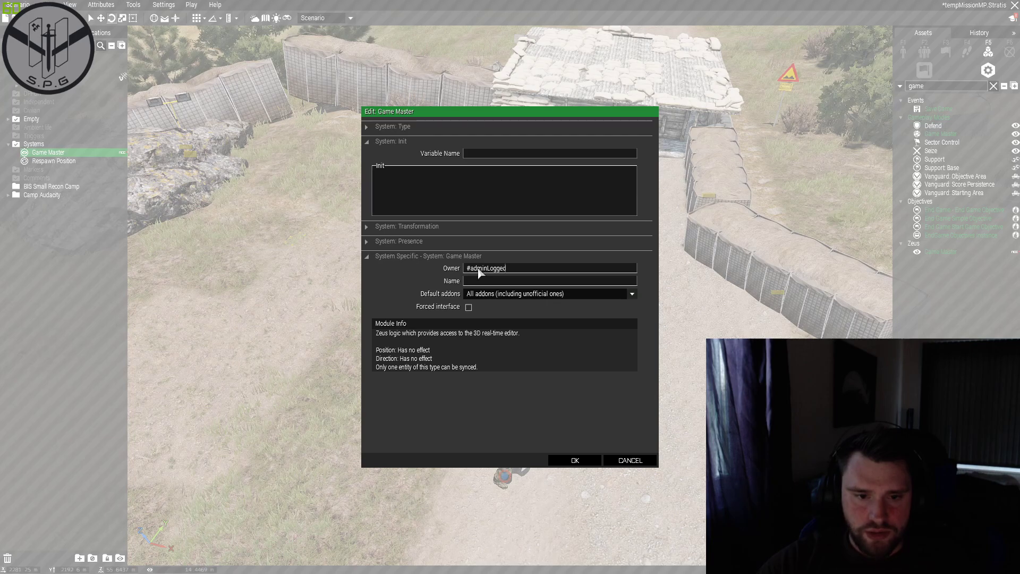
pyautogui.press('Return')
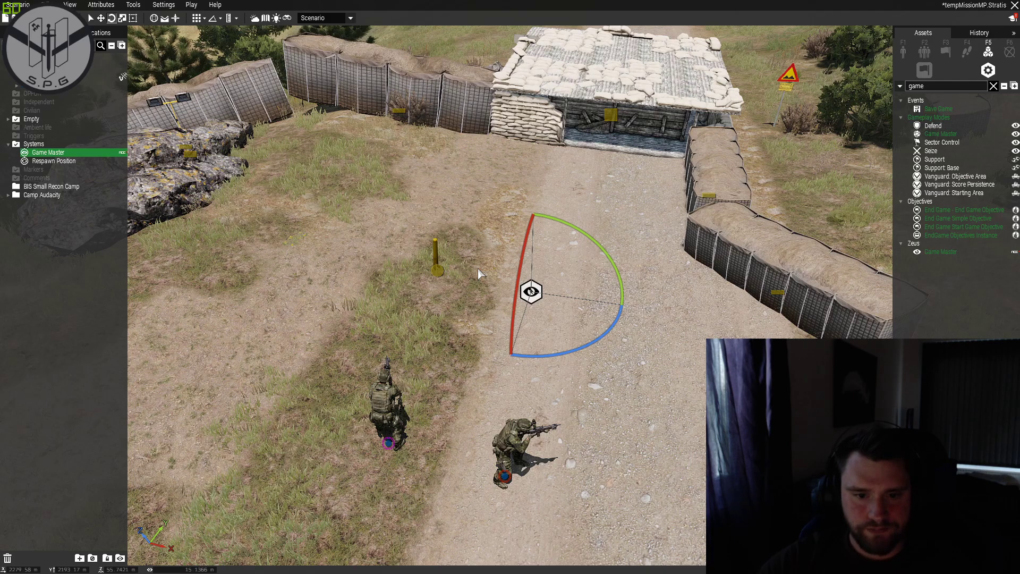
pyautogui.press('d')
pyautogui.moveTo(480, 275); pyautogui.dragTo(502, 395, button='right')
pyautogui.press('d')
pyautogui.press('d')
pyautogui.scroll(-3, 651, 379)
pyautogui.moveTo(650, 380); pyautogui.dragTo(487, 372, button='right')
pyautogui.press('d')
pyautogui.scroll(3, 522, 377)
pyautogui.press('a')
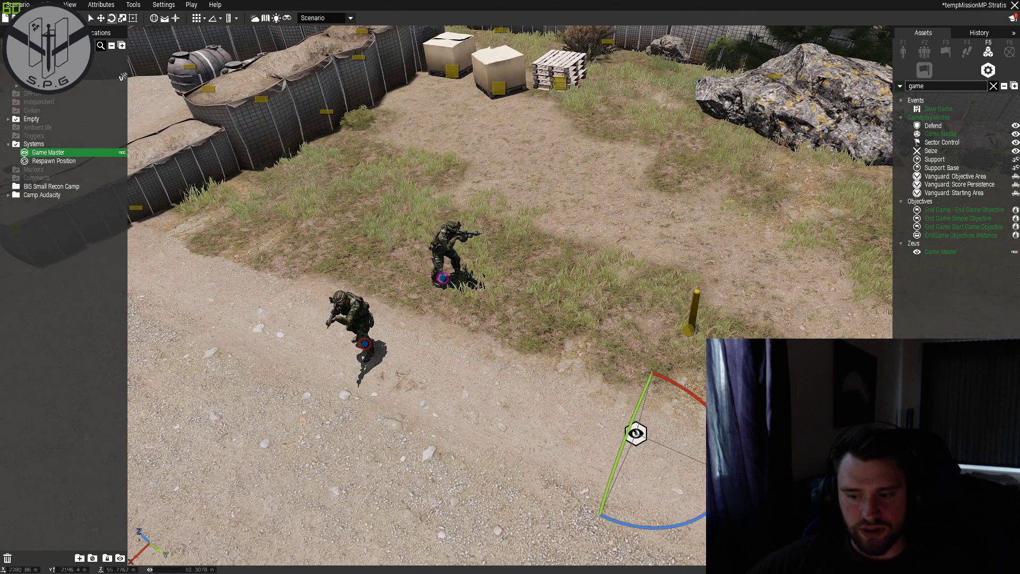
# Start a multiplayer preview of the scenario in the Grunt slot and respawn at Base.
pyautogui.hotkey('ctrl', 'p')
pyautogui.click(107, 164)
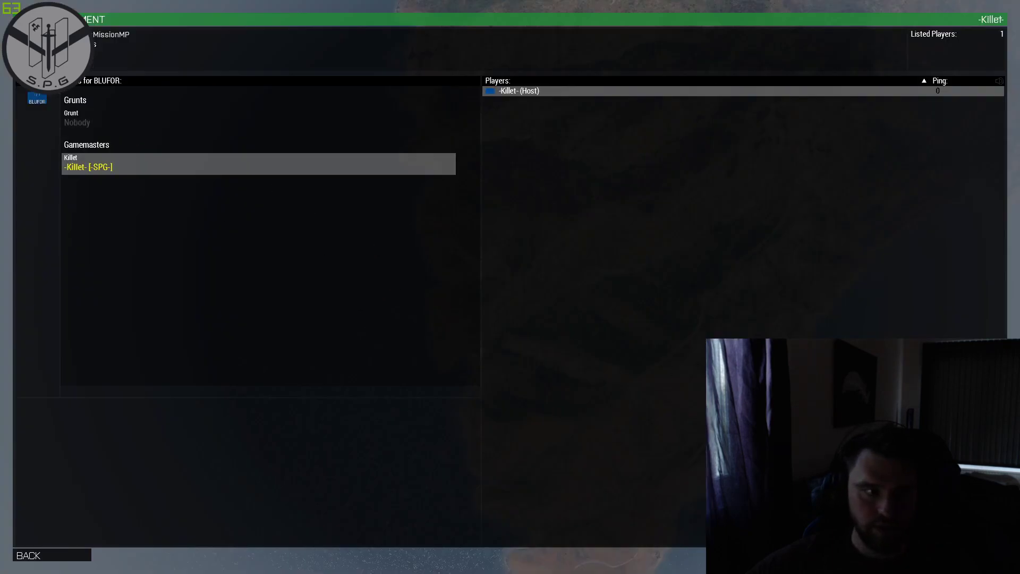
pyautogui.click(89, 118)
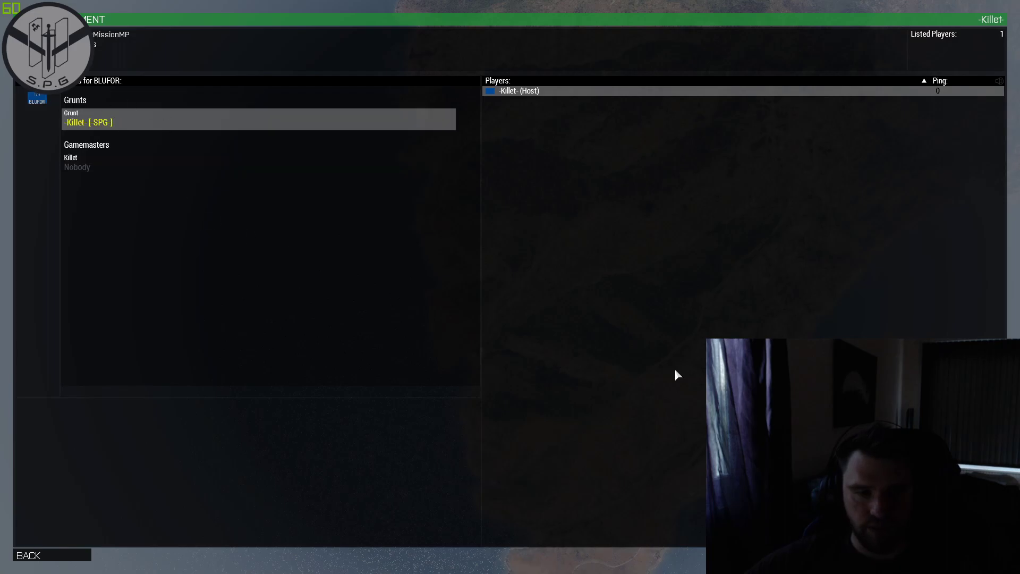
pyautogui.press('Return')
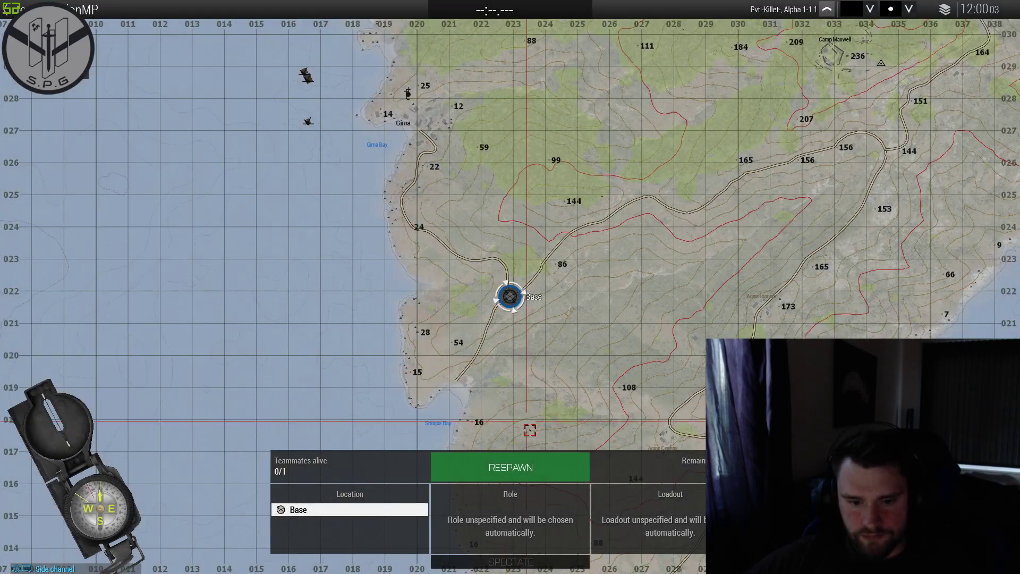
pyautogui.click(526, 467)
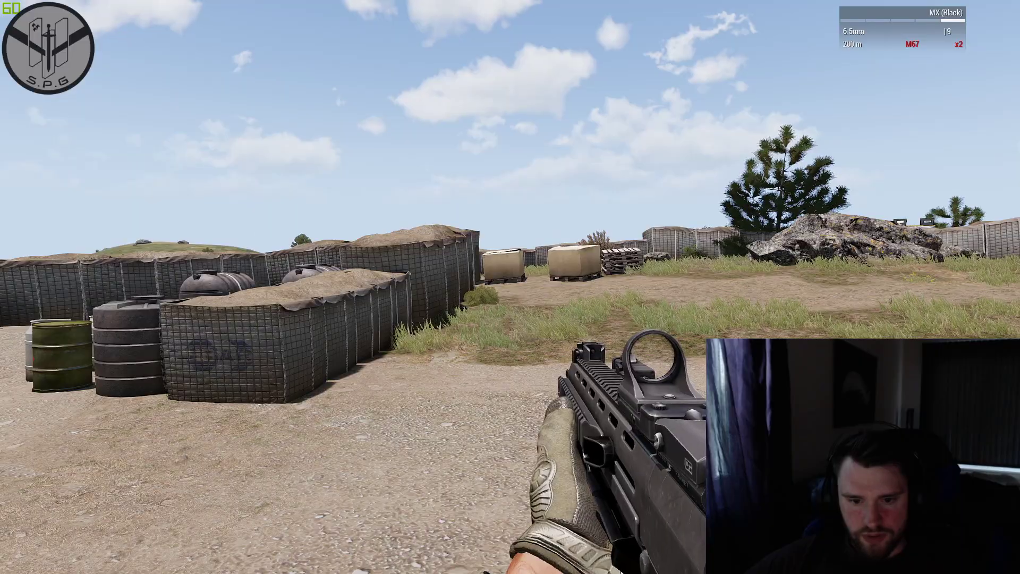
# Check Zeus access as the Grunt by opening the Zeus interface, looking over the base, and leaving it again.
pyautogui.press('y')
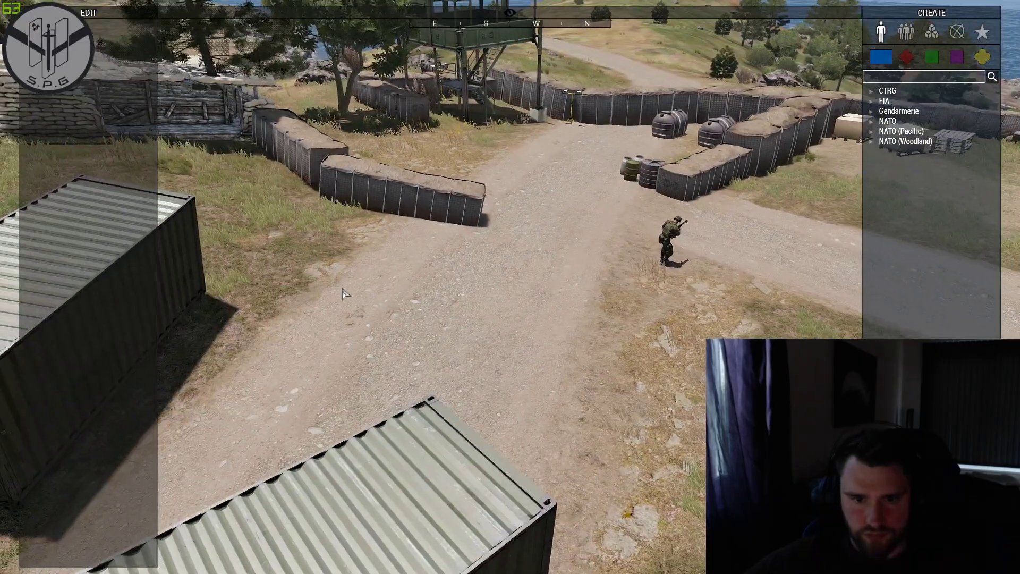
pyautogui.press('d')
pyautogui.moveTo(346, 294); pyautogui.dragTo(543, 365, button='right')
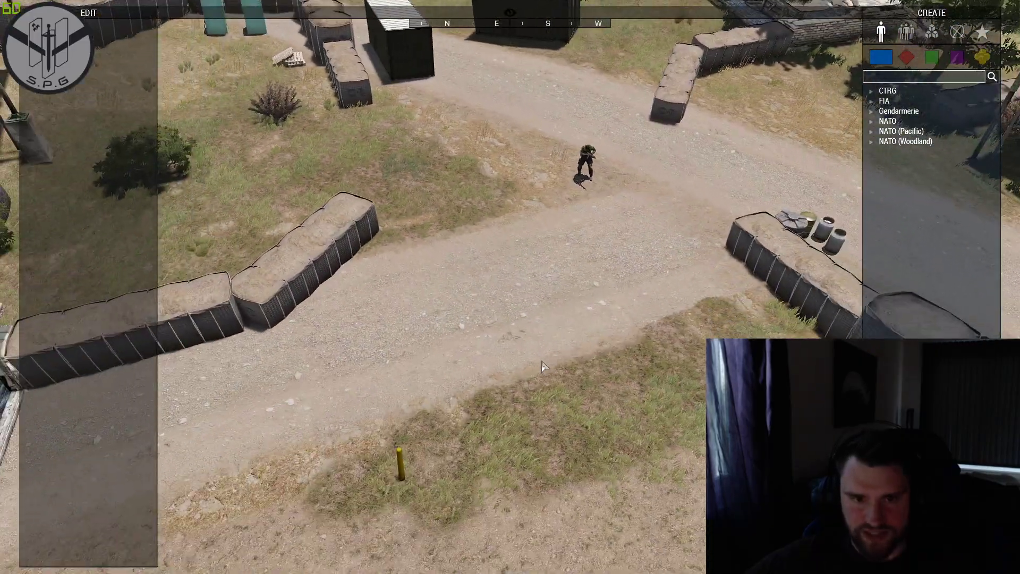
pyautogui.press('y')
# Abort the running mission, continue past the debriefing, and leave the role lobby for the editor.
pyautogui.press('Escape')
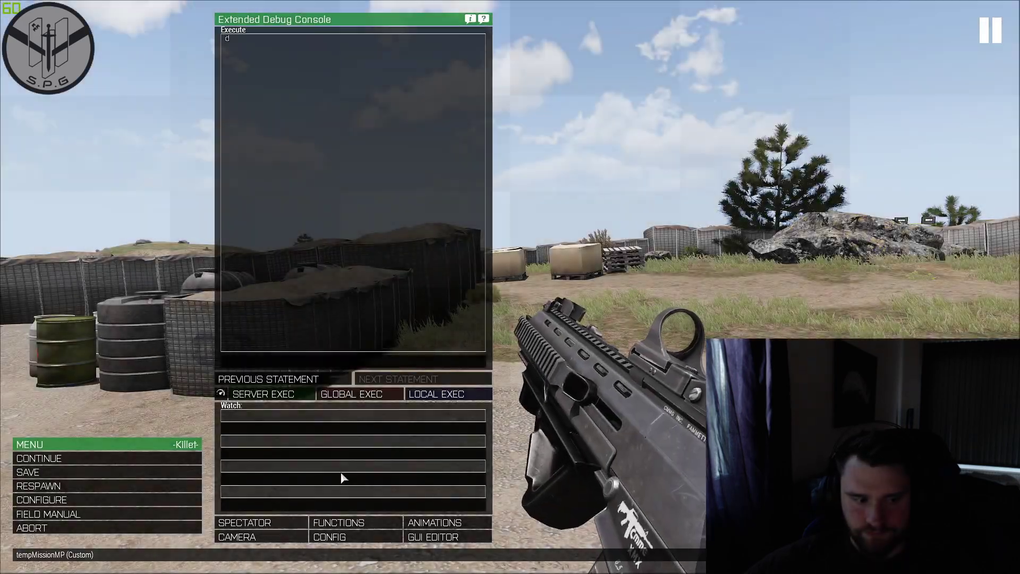
pyautogui.click(53, 527)
pyautogui.click(405, 271)
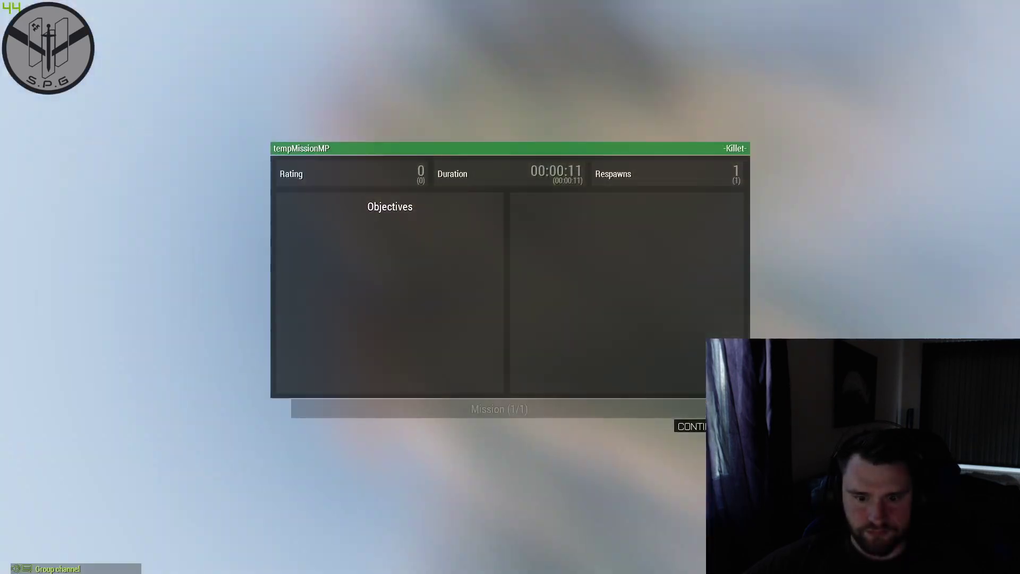
pyautogui.click(697, 425)
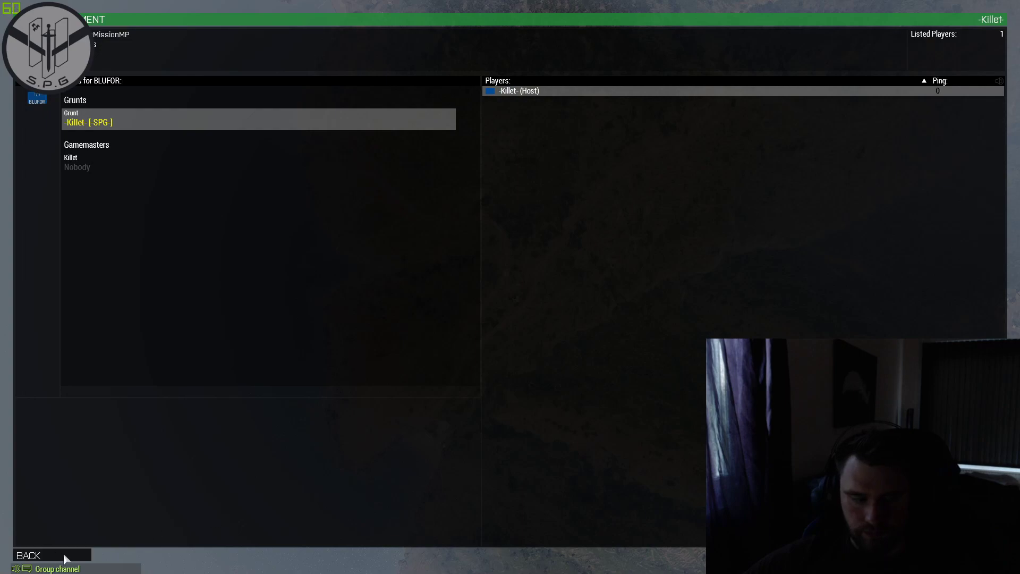
pyautogui.press('Escape')
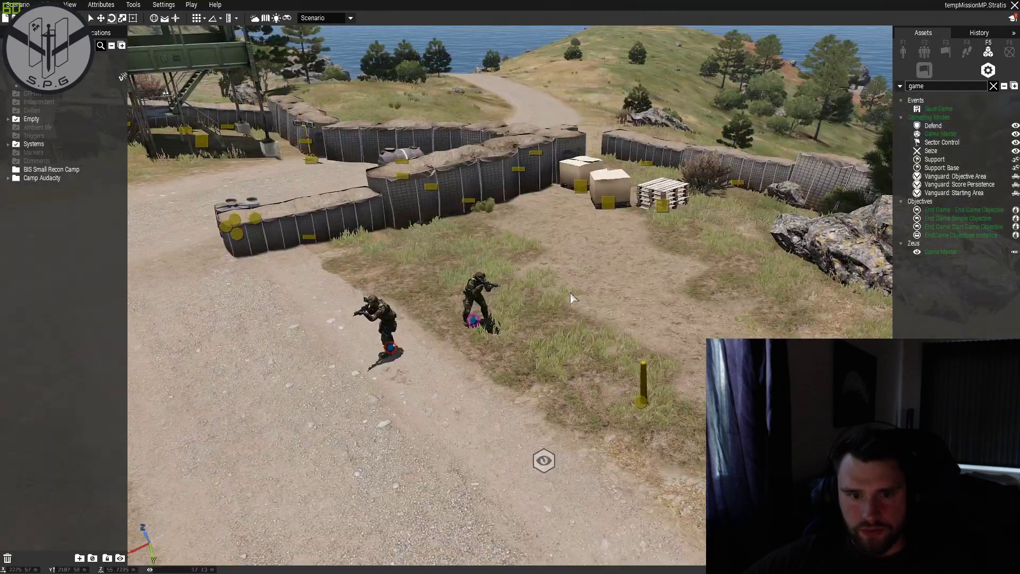
# Delete the existing Game Master module and place three new Game Master modules on the road.
pyautogui.click(544, 461)
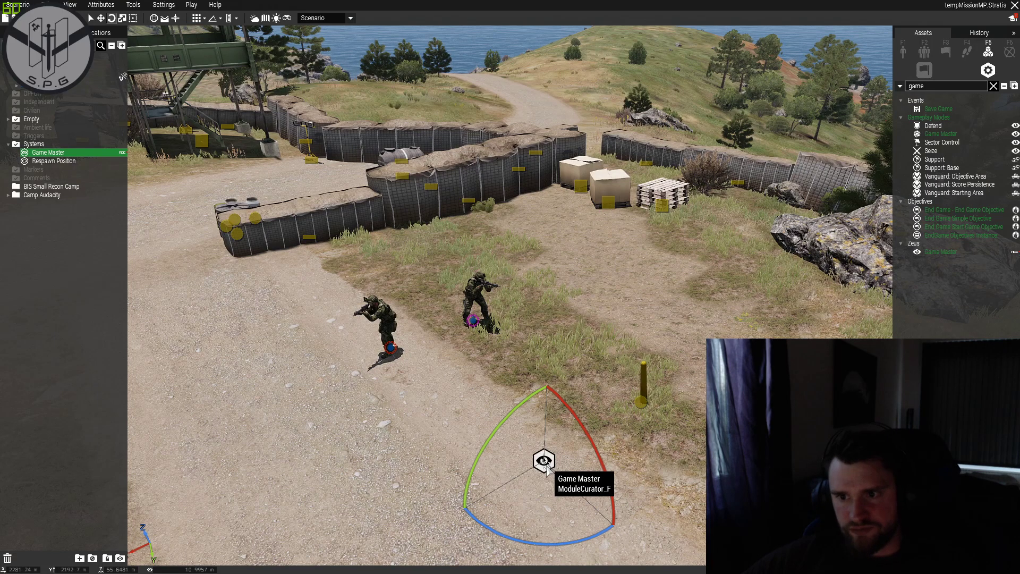
pyautogui.press('Delete')
pyautogui.click(941, 251)
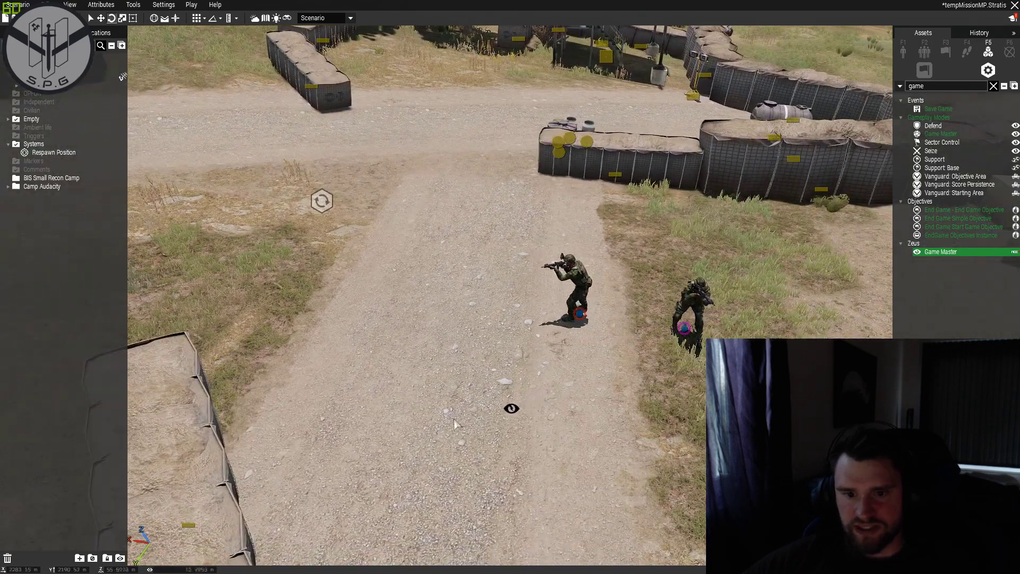
pyautogui.click(417, 420)
pyautogui.click(625, 468)
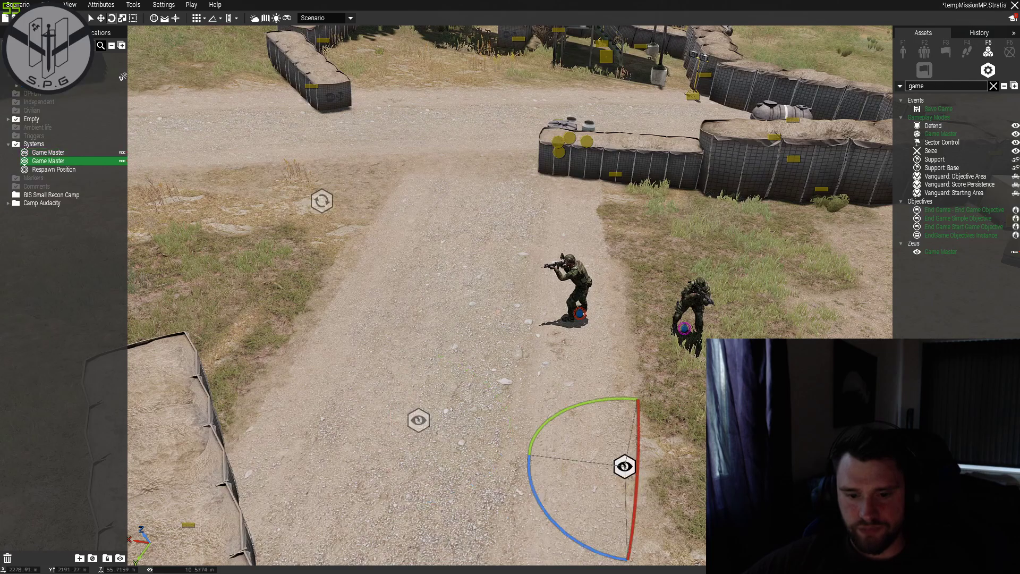
pyautogui.click(724, 473)
# Line up the three Game Master modules in a row across the road.
pyautogui.moveTo(724, 473); pyautogui.dragTo(389, 284, button='right')
pyautogui.moveTo(388, 284); pyautogui.dragTo(414, 247)
pyautogui.moveTo(409, 391); pyautogui.dragTo(402, 289)
pyautogui.click(468, 384)
pyautogui.moveTo(462, 467); pyautogui.dragTo(402, 327)
# Move the two playable soldiers next to each other on the road beside the Game Master modules.
pyautogui.click(557, 301)
pyautogui.moveTo(578, 283); pyautogui.dragTo(599, 180)
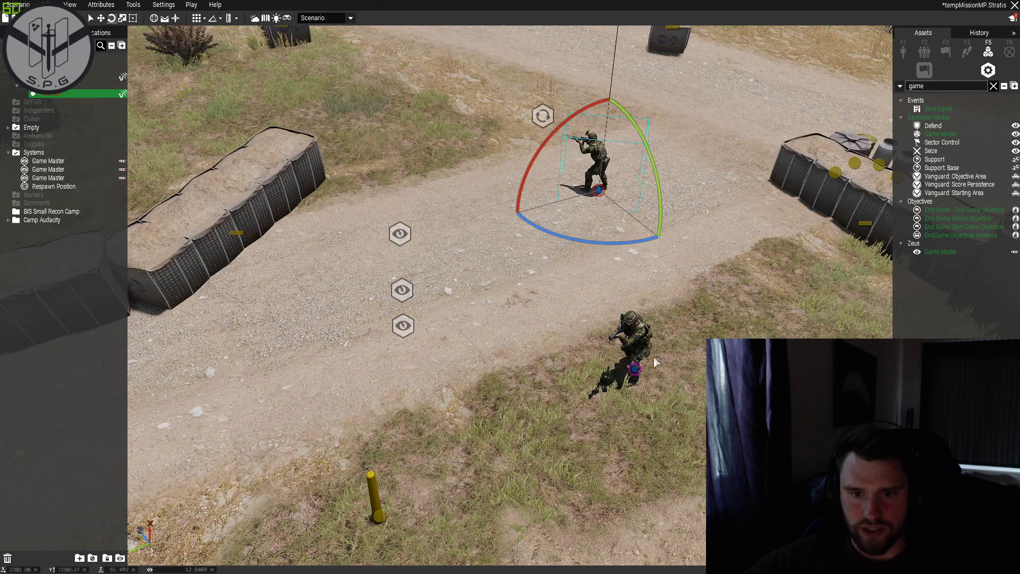
pyautogui.moveTo(636, 367); pyautogui.dragTo(626, 262)
pyautogui.keyDown('shift'); pyautogui.moveTo(383, 262); pyautogui.dragTo(383, 263); pyautogui.keyUp('shift')
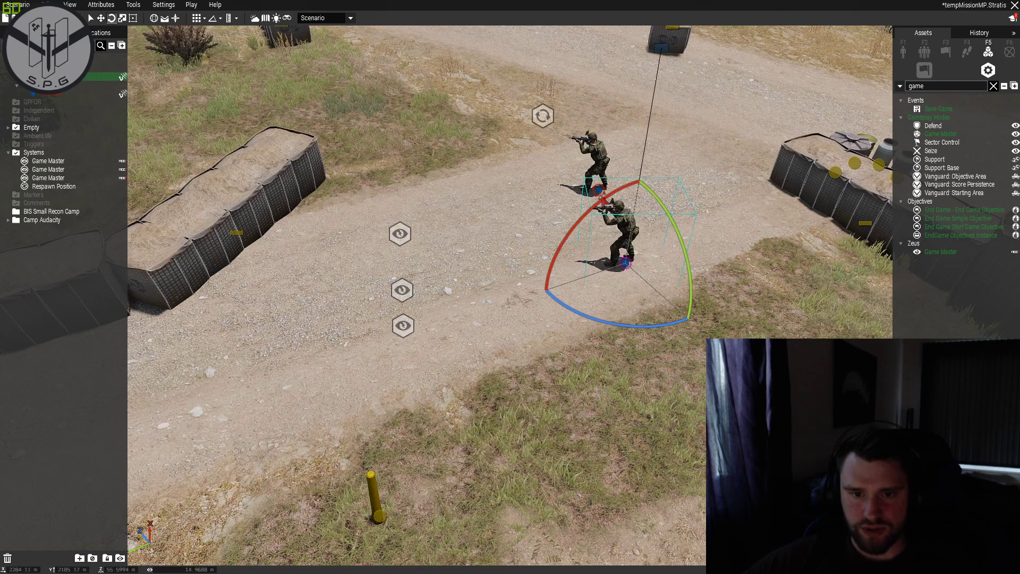
pyautogui.moveTo(599, 190); pyautogui.dragTo(609, 218)
pyautogui.click(676, 369)
# Set the default addons of the Game Master module farthest from the bollard to All addons (including unofficial ones).
pyautogui.scroll(5, 676, 369)
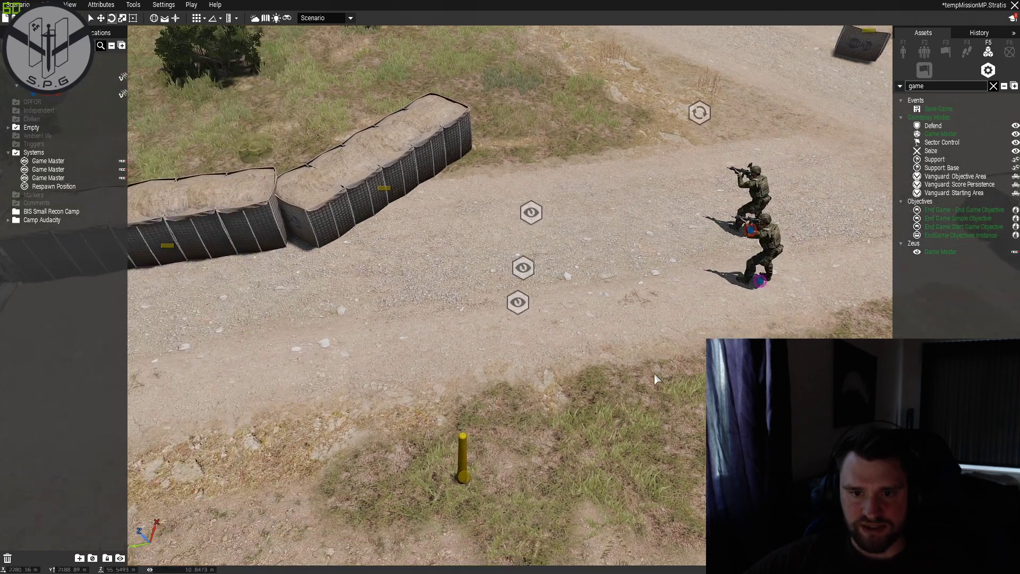
pyautogui.scroll(-5, 506, 382)
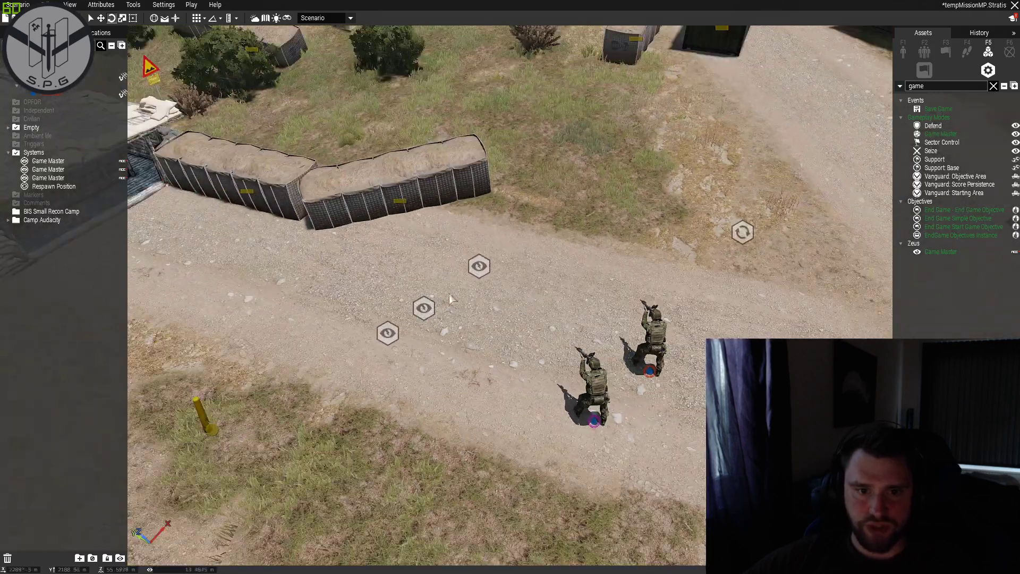
pyautogui.doubleClick(479, 265)
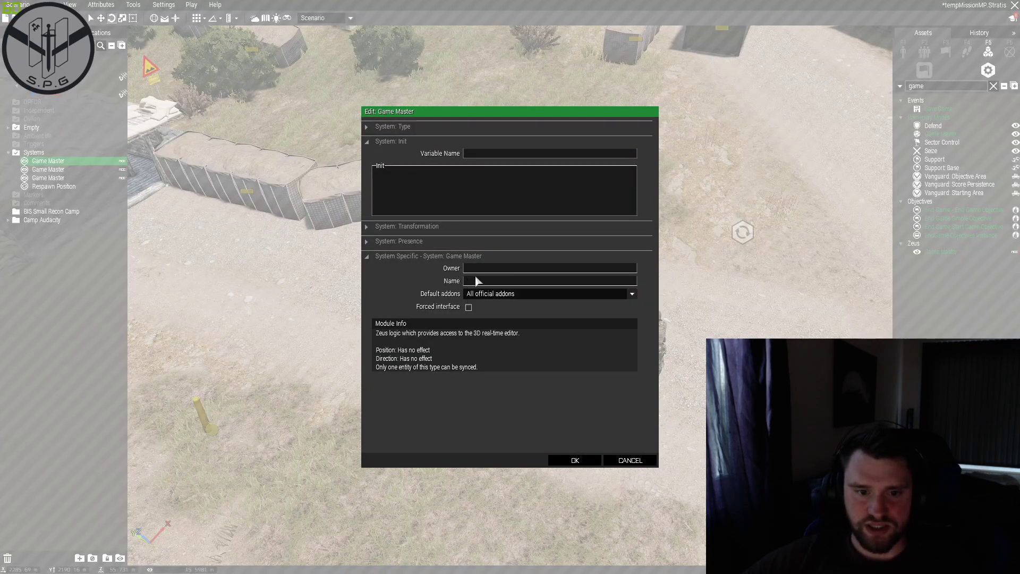
pyautogui.click(486, 294)
pyautogui.click(492, 308)
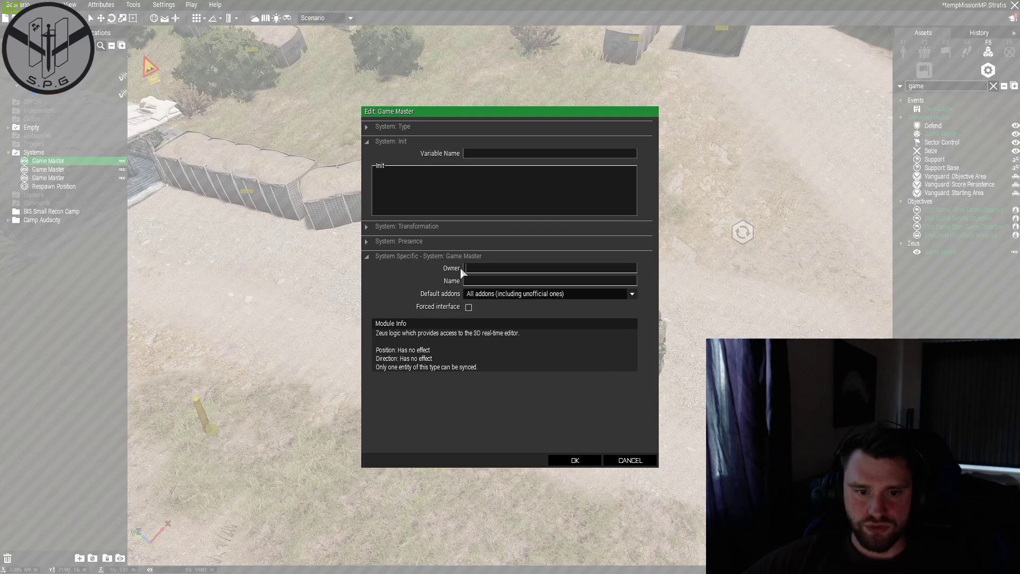
# Open your own profile page in the Steam overlay and copy the numeric Steam ID from its address.
pyautogui.moveTo(458, 270)
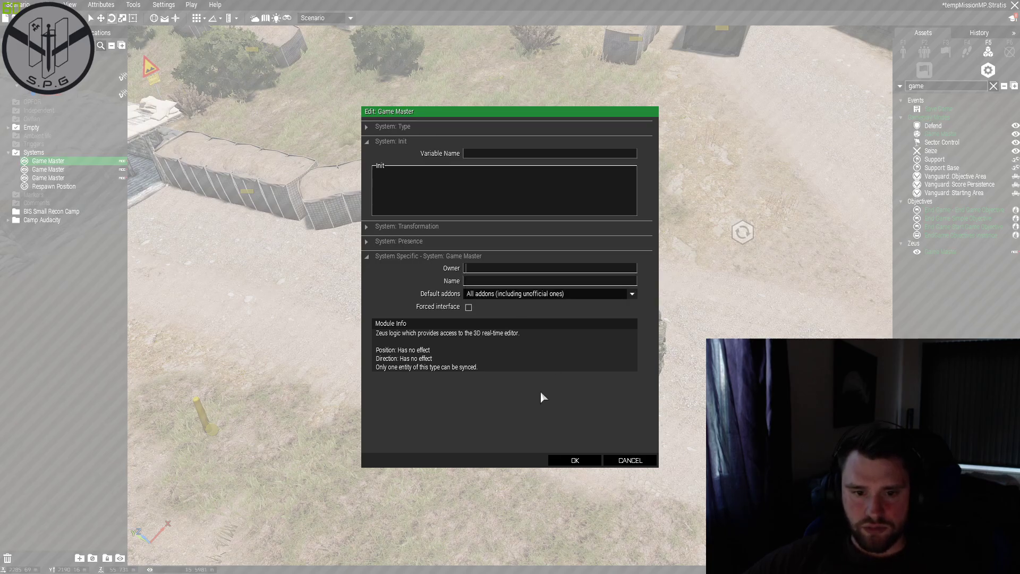
pyautogui.hotkey('shift', 'Tab')
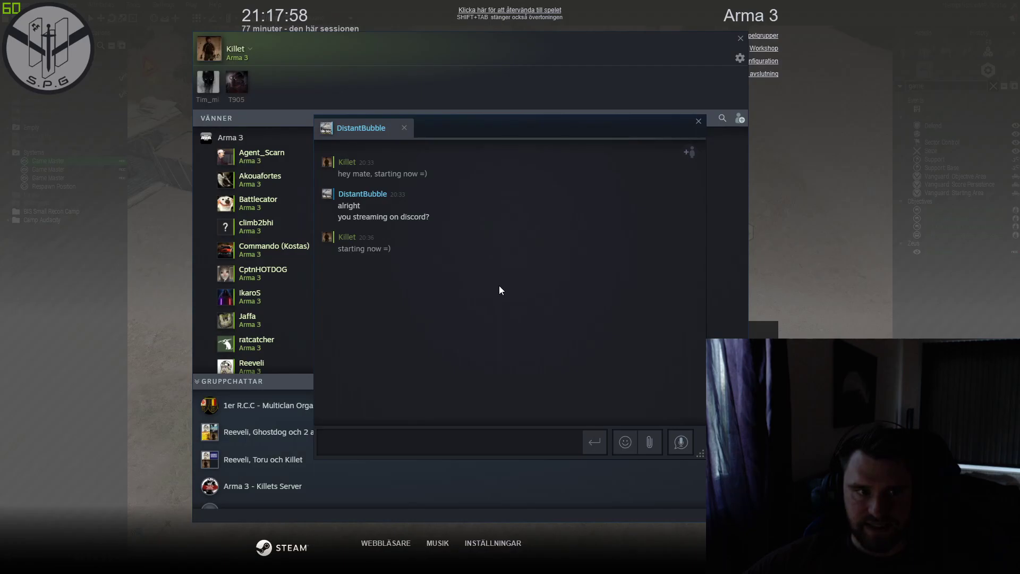
pyautogui.click(209, 55)
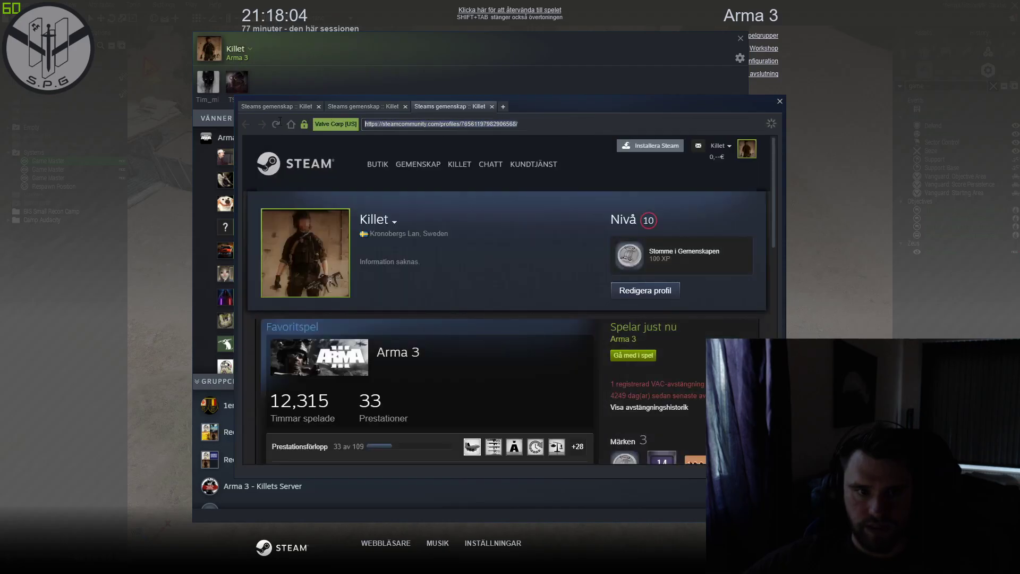
pyautogui.click(453, 124)
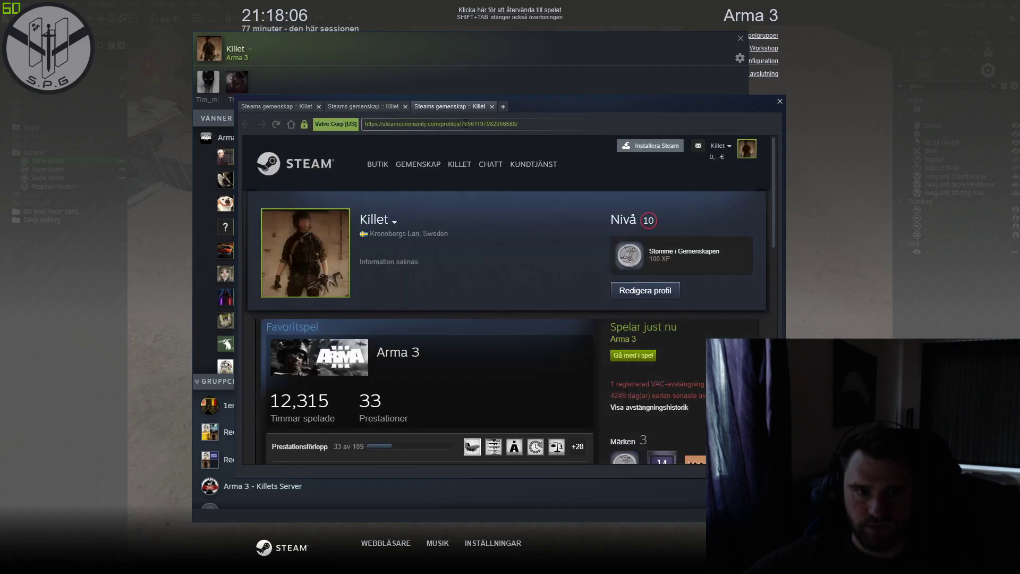
pyautogui.click(471, 125)
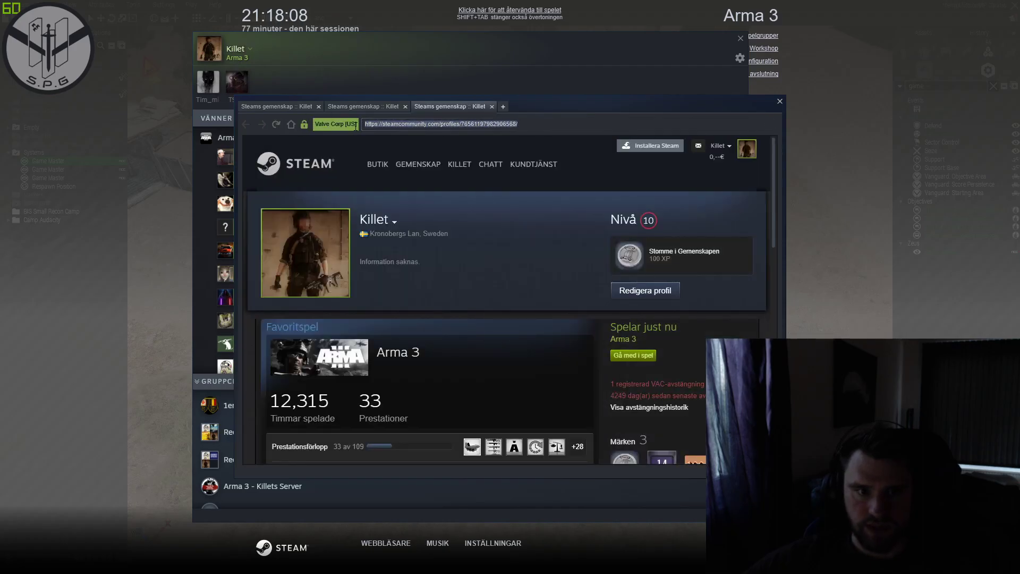
pyautogui.click(475, 124)
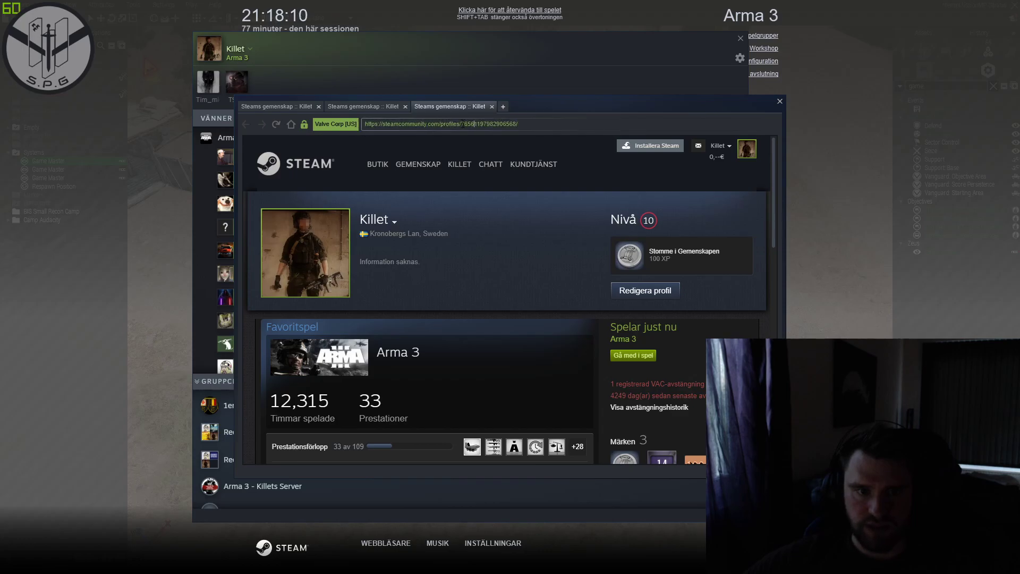
pyautogui.moveTo(462, 126); pyautogui.dragTo(502, 126)
pyautogui.moveTo(511, 125); pyautogui.dragTo(517, 125)
pyautogui.hotkey('ctrl', 'c')
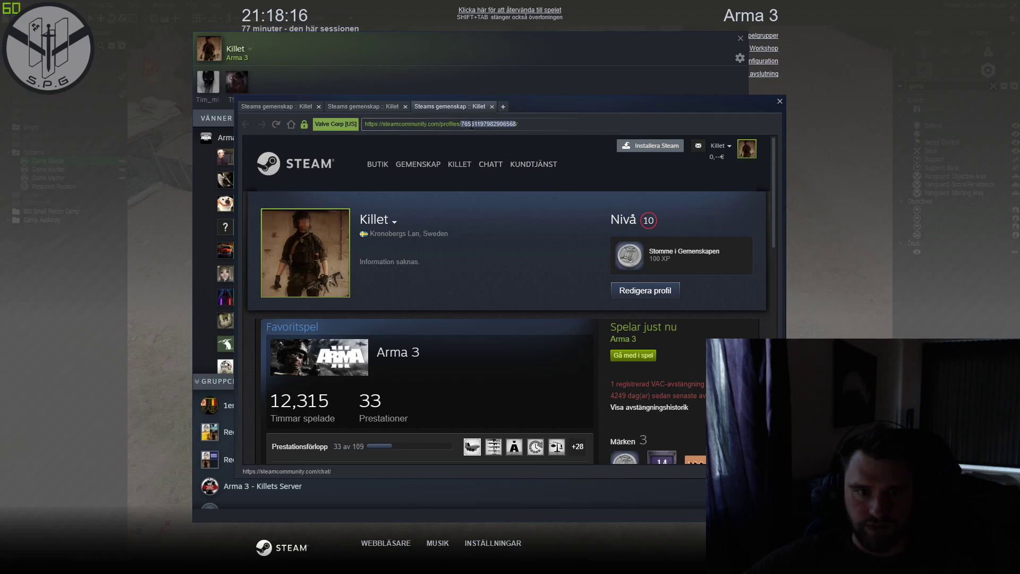
# Return to the Game Master attributes, paste the copied Steam ID as the module's owner, and save.
pyautogui.hotkey('shift', 'Tab')
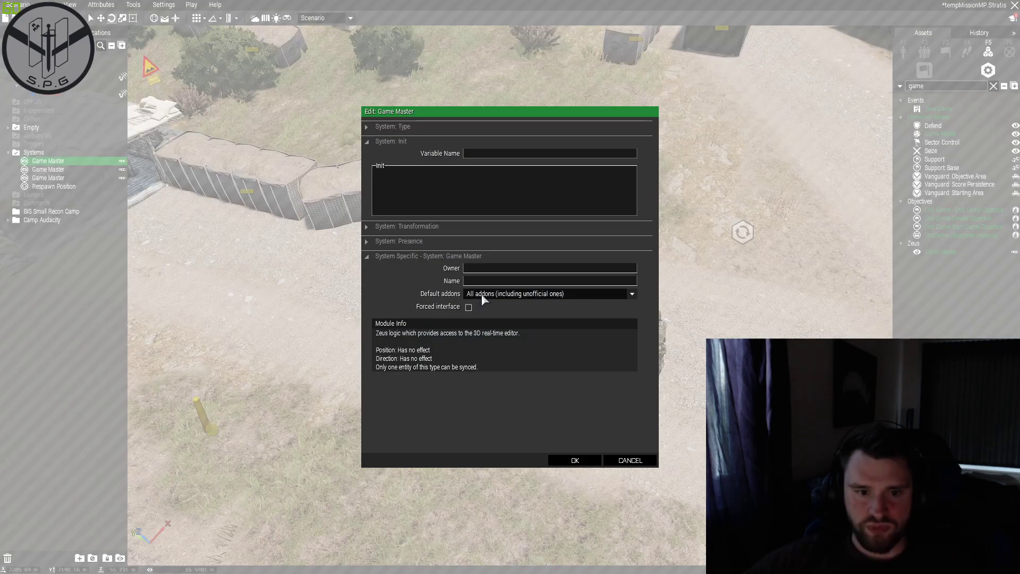
pyautogui.click(479, 269)
pyautogui.hotkey('ctrl', 'v')
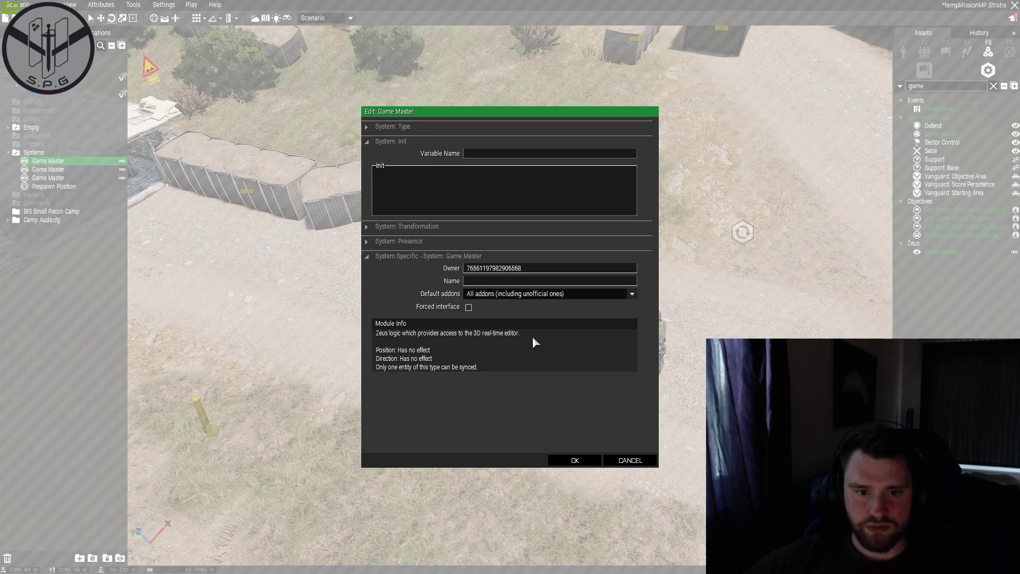
pyautogui.click(577, 460)
# Spread the Game Master modules apart on the road between the bollard and the barrier.
pyautogui.moveTo(671, 431); pyautogui.dragTo(467, 358, button='right')
pyautogui.moveTo(465, 356); pyautogui.dragTo(424, 335)
pyautogui.moveTo(470, 365); pyautogui.dragTo(403, 272)
pyautogui.click(467, 357)
pyautogui.moveTo(420, 359); pyautogui.dragTo(312, 285)
pyautogui.click(450, 416)
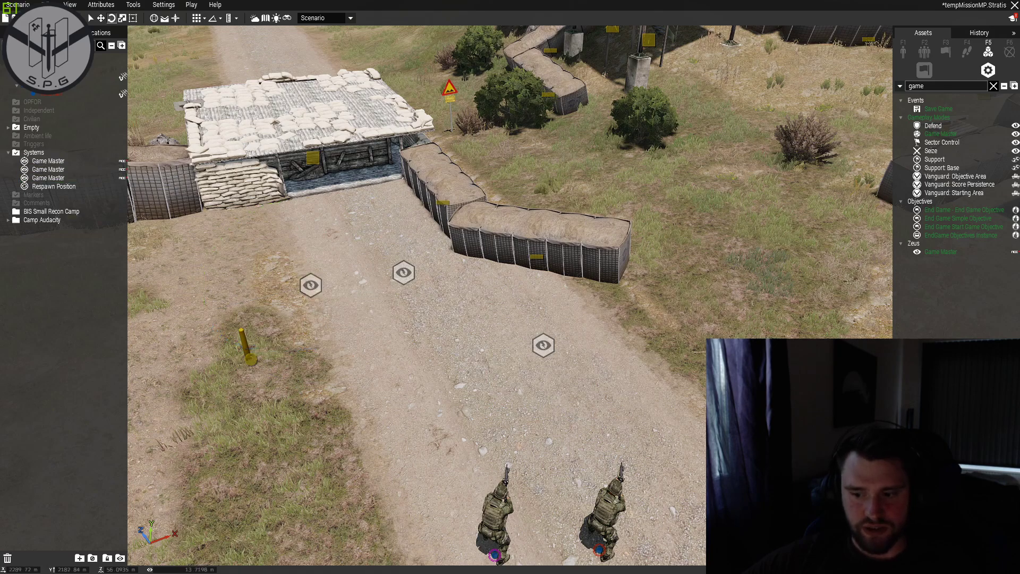
# Play the scenario in multiplayer preview from the Grunt slot and test opening and closing the Zeus interface.
pyautogui.hotkey('ctrl', 'p')
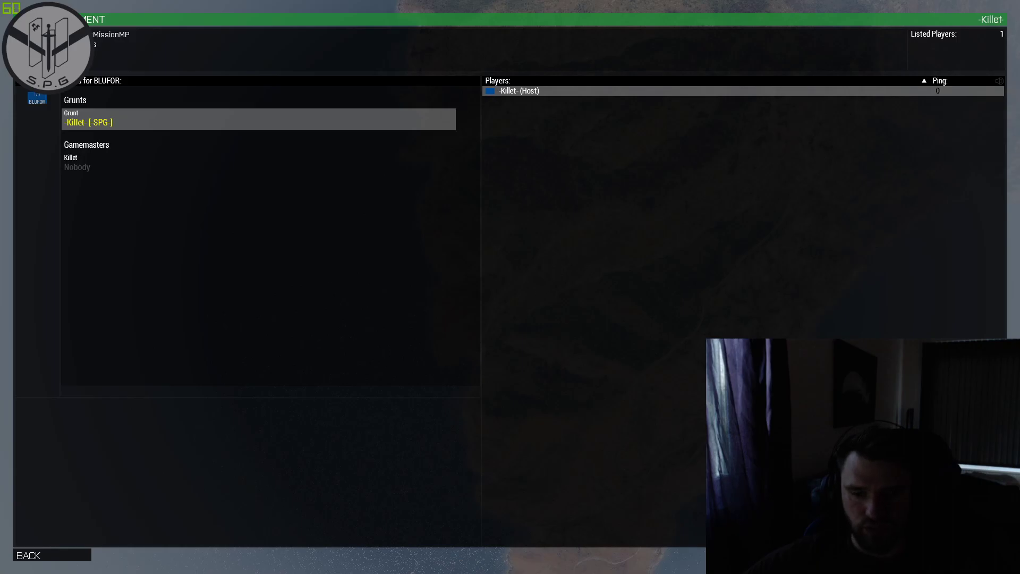
pyautogui.press('Return')
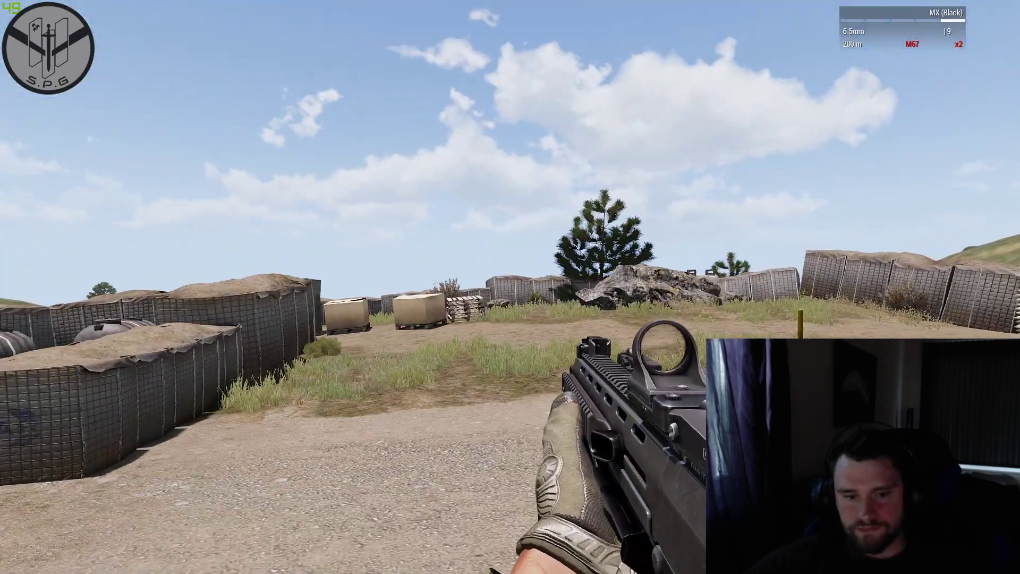
pyautogui.press('y')
pyautogui.moveTo(510, 287); pyautogui.dragTo(398, 365, button='right')
pyautogui.press('s')
pyautogui.press('w')
pyautogui.press('y')
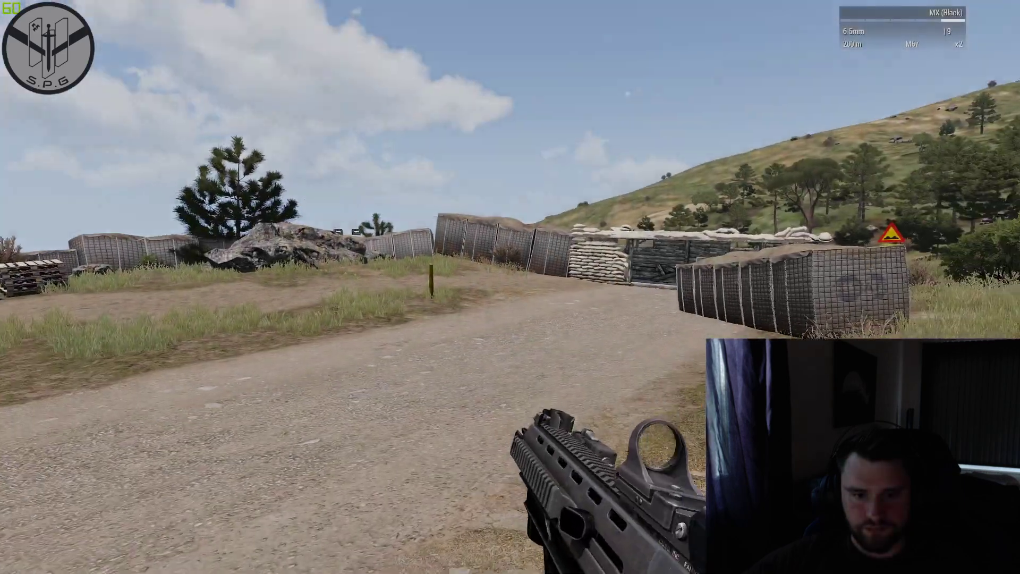
# Abort the multiplayer test mission and return to the scenario editor.
pyautogui.press('Escape')
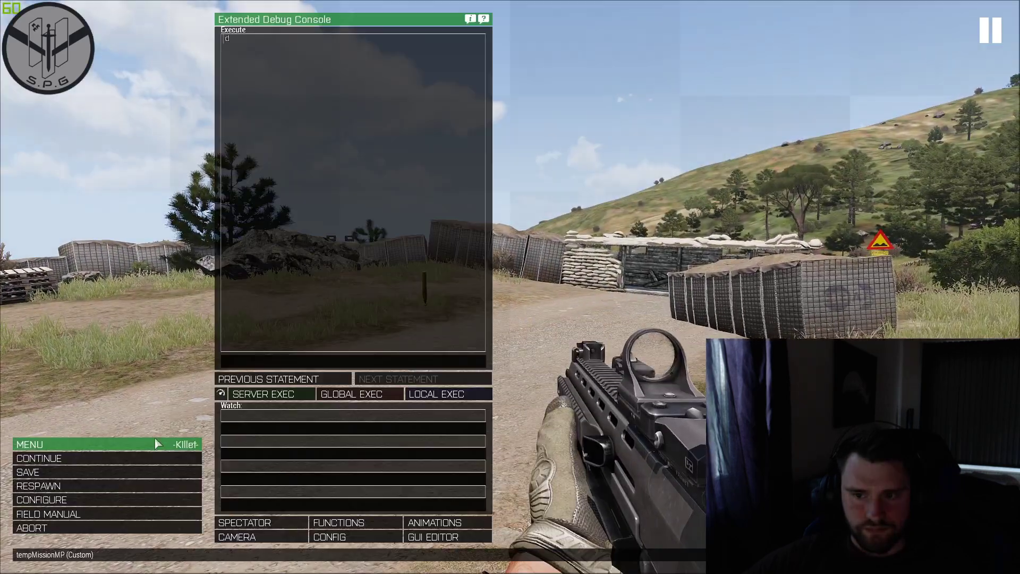
pyautogui.click(119, 527)
pyautogui.click(428, 274)
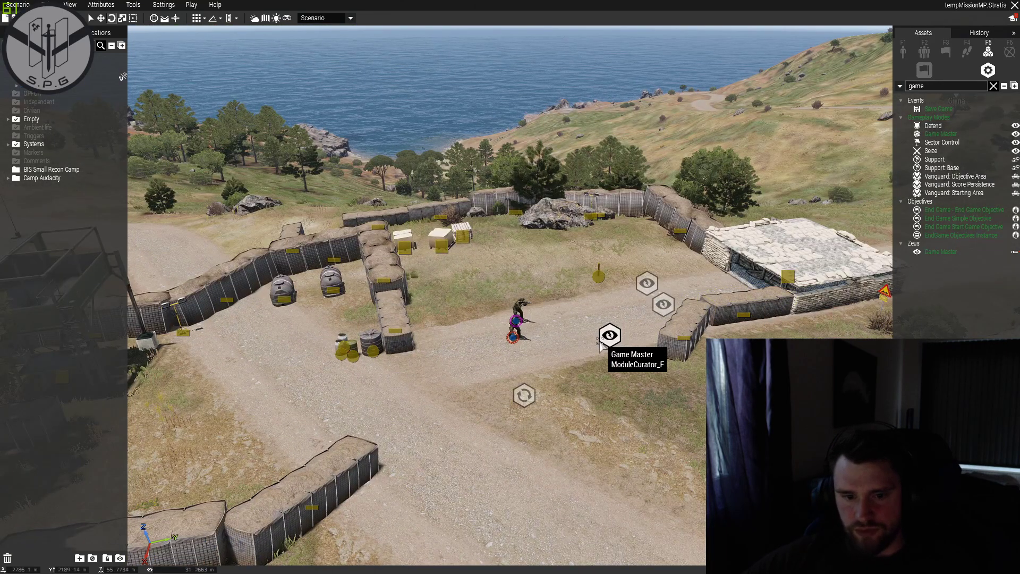
# Delete the two Game Master modules nearest the barrier, leaving only the one closest to the soldiers.
pyautogui.click(663, 304)
pyautogui.press('Delete')
pyautogui.click(648, 283)
pyautogui.press('Delete')
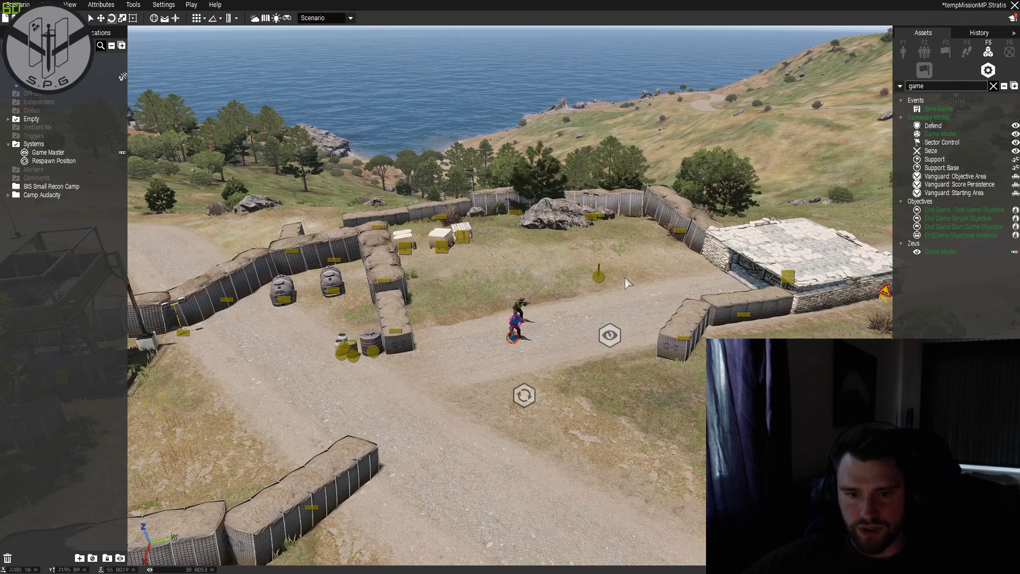
# Place a plain trigger without an area on the grass beside the road, near the barrier.
pyautogui.scroll(3, 739, 255)
pyautogui.moveTo(628, 265); pyautogui.dragTo(746, 243, button='right')
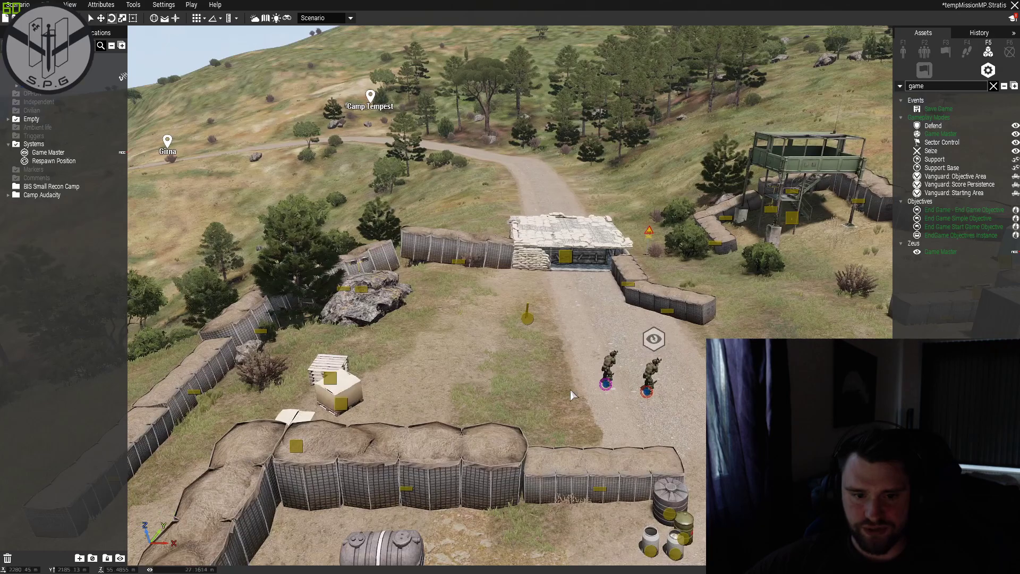
pyautogui.scroll(-5, 570, 391)
pyautogui.moveTo(506, 372); pyautogui.dragTo(526, 396, button='right')
pyautogui.scroll(3, 515, 387)
pyautogui.scroll(3, 526, 396)
pyautogui.moveTo(408, 429); pyautogui.dragTo(660, 429, button='right')
pyautogui.scroll(-5, 660, 434)
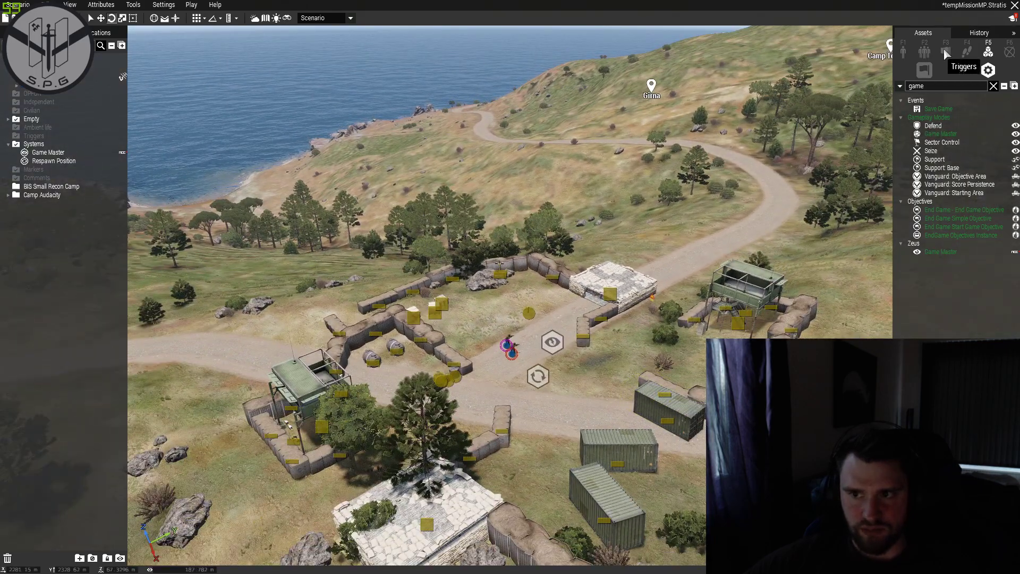
pyautogui.click(945, 52)
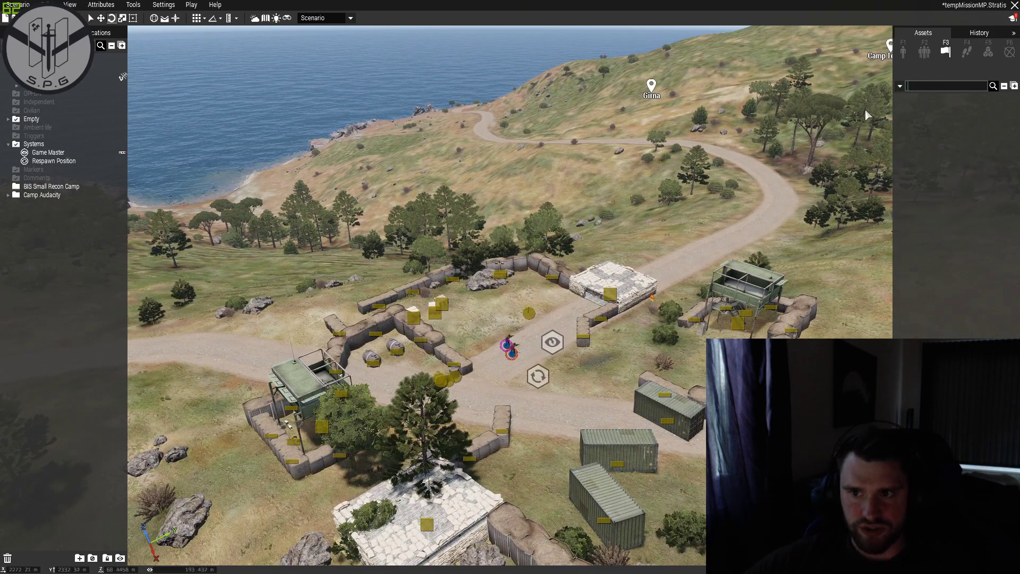
pyautogui.click(925, 100)
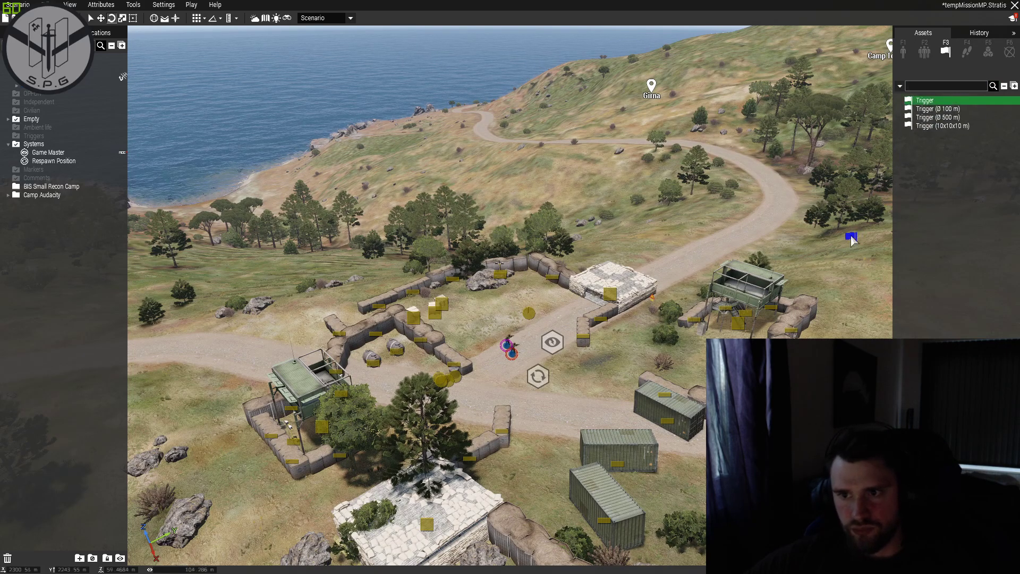
pyautogui.scroll(5, 851, 240)
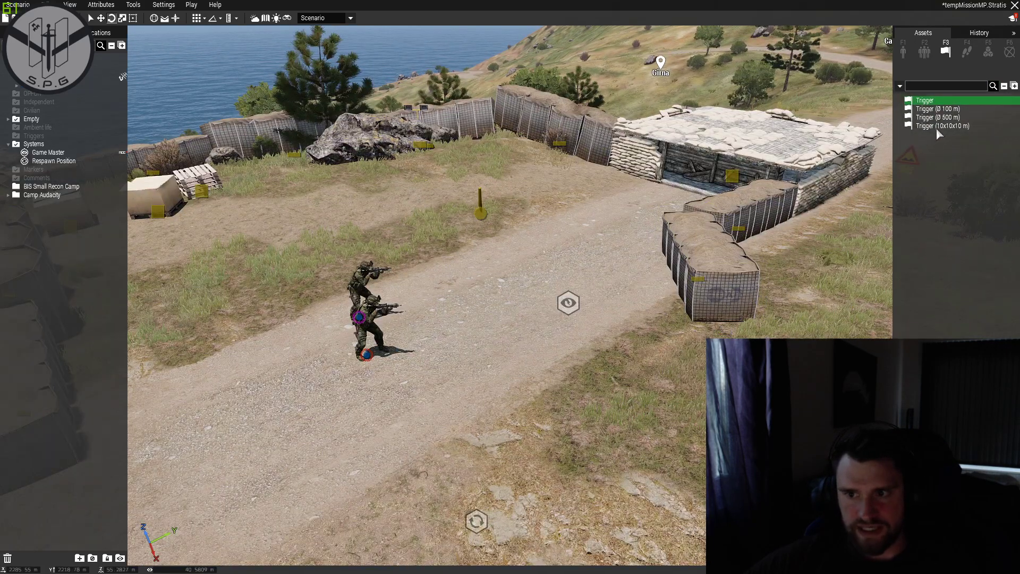
pyautogui.click(938, 126)
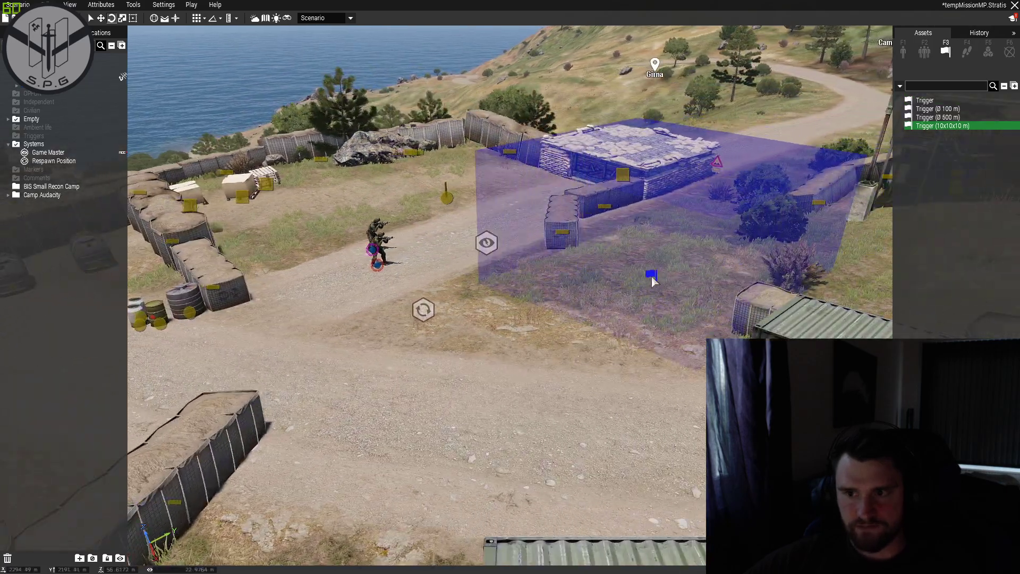
pyautogui.click(652, 276)
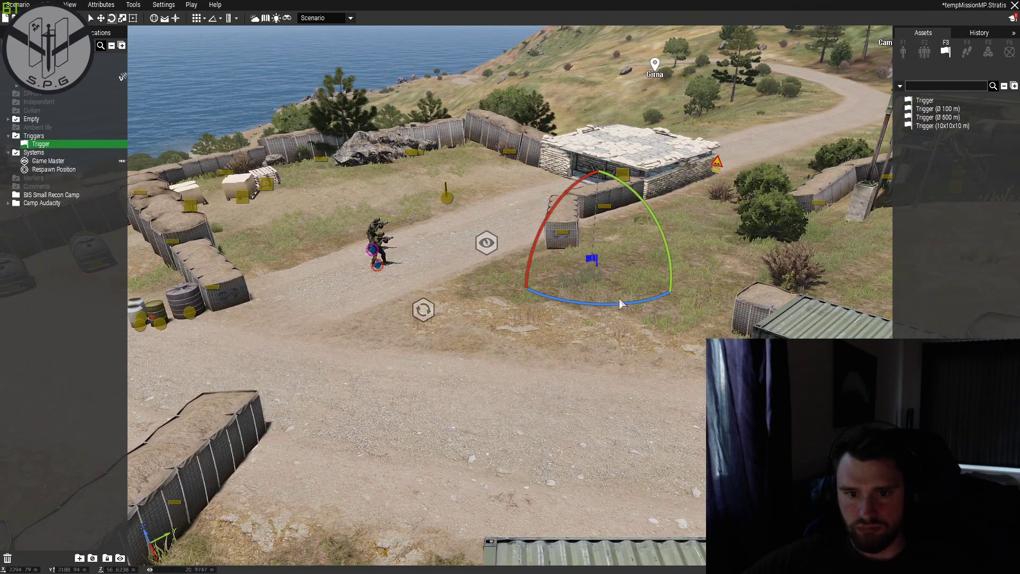
# Set the new trigger's condition to !alive dude and save its attributes.
pyautogui.doubleClick(593, 261)
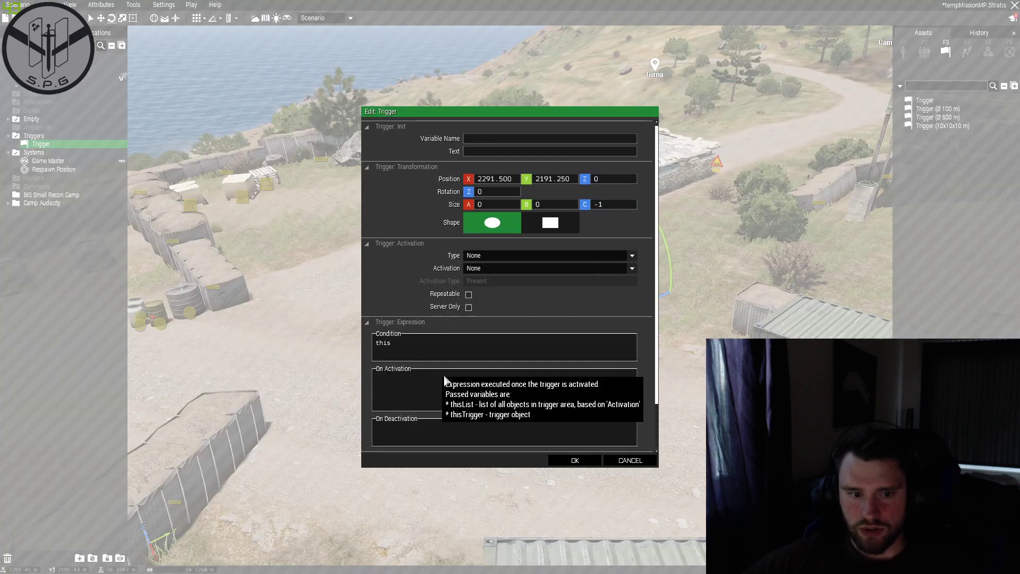
pyautogui.write('!alive')
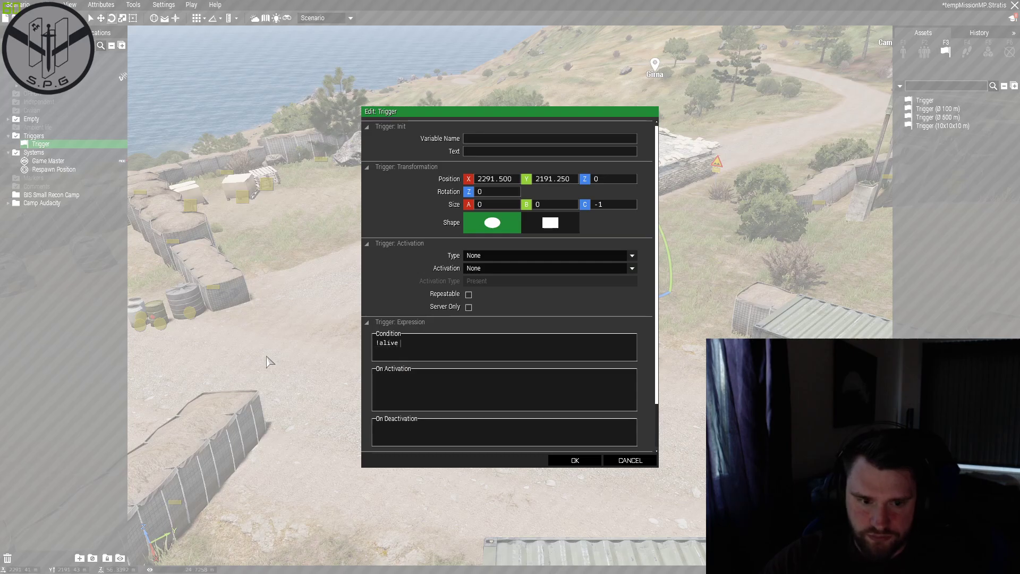
pyautogui.write(' dude')
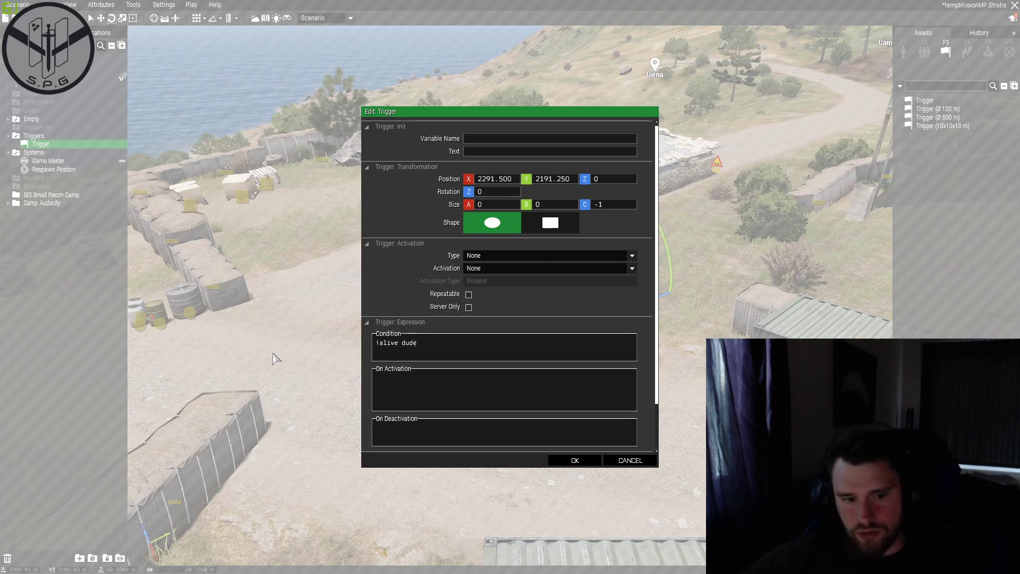
pyautogui.click(575, 460)
# Place a BLUFOR NATO Asst. Missile Specialist (AA) beside the trigger and set the unit's variable name to dude.
pyautogui.press('w')
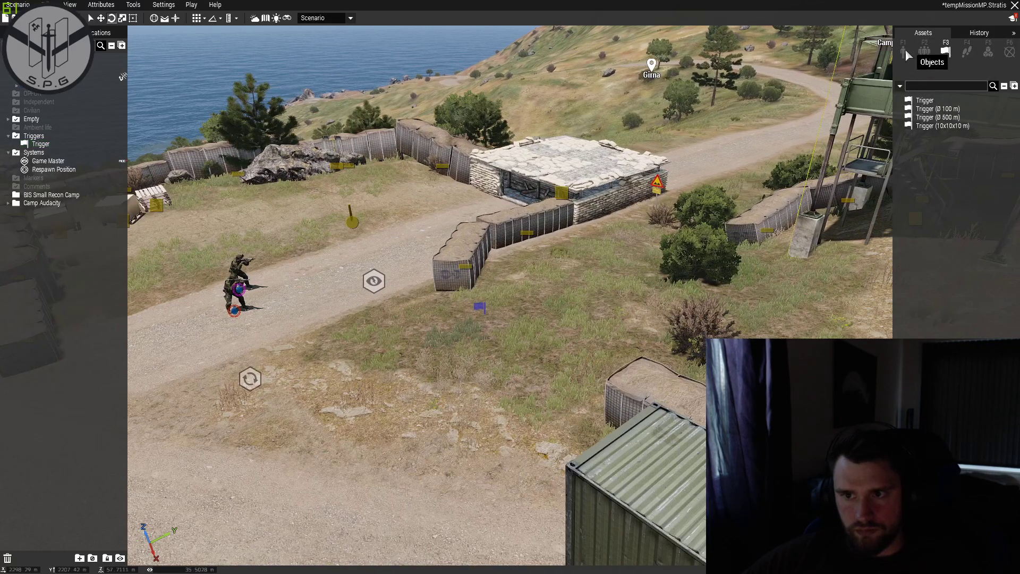
pyautogui.click(906, 49)
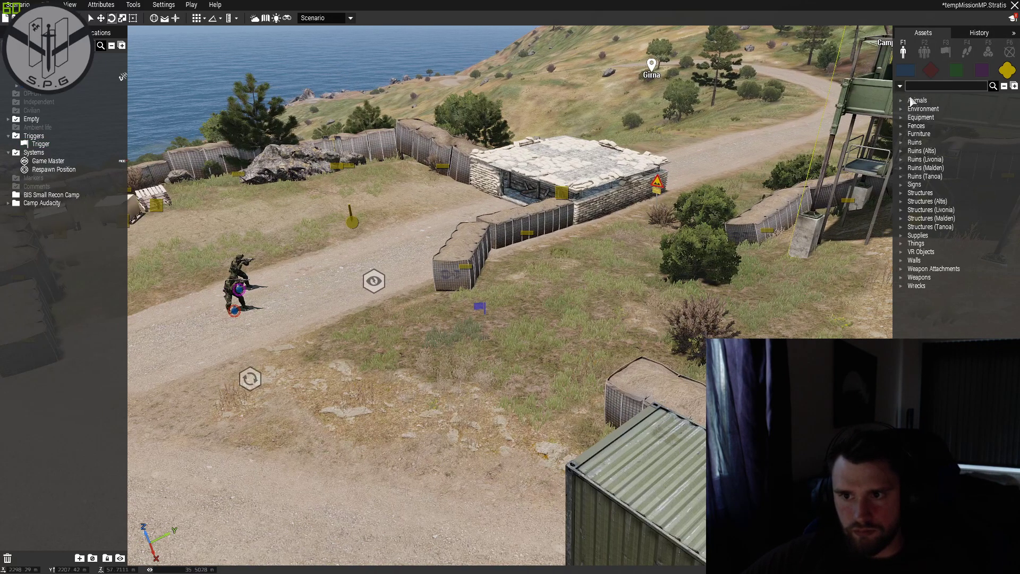
pyautogui.click(905, 69)
pyautogui.click(964, 235)
pyautogui.click(640, 293)
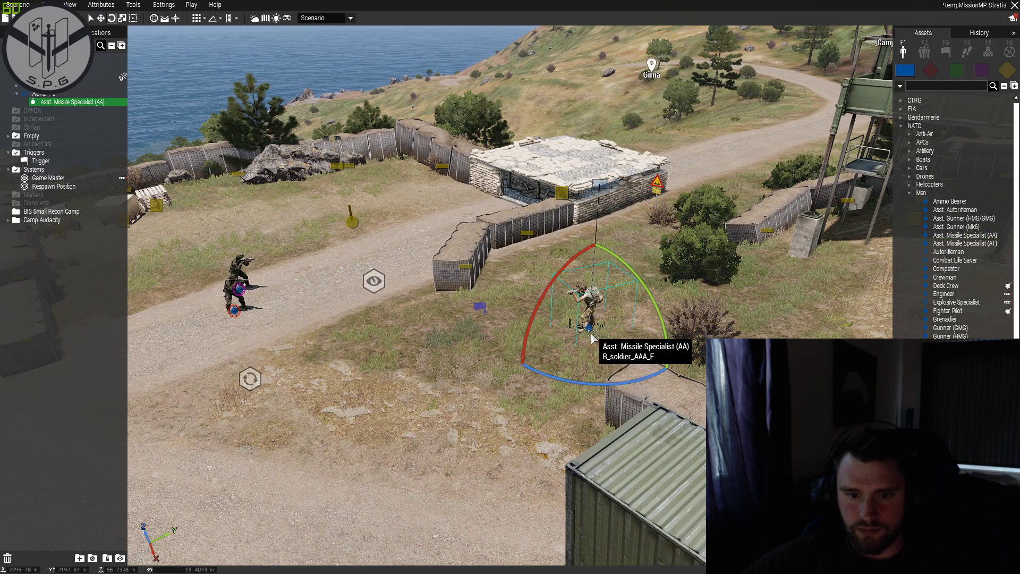
pyautogui.doubleClick(588, 295)
pyautogui.click(473, 154)
pyautogui.write('dude')
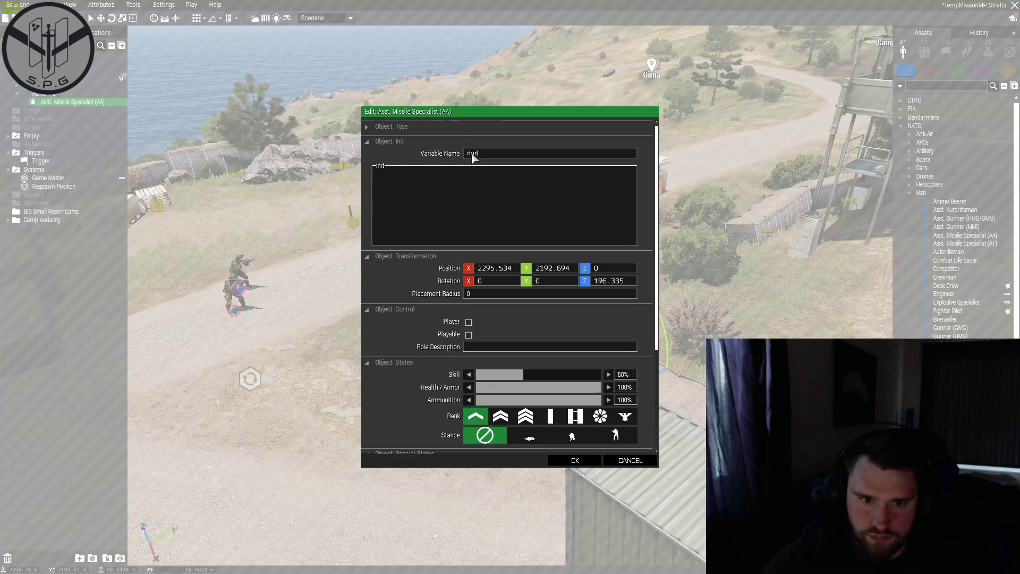
pyautogui.press('Return')
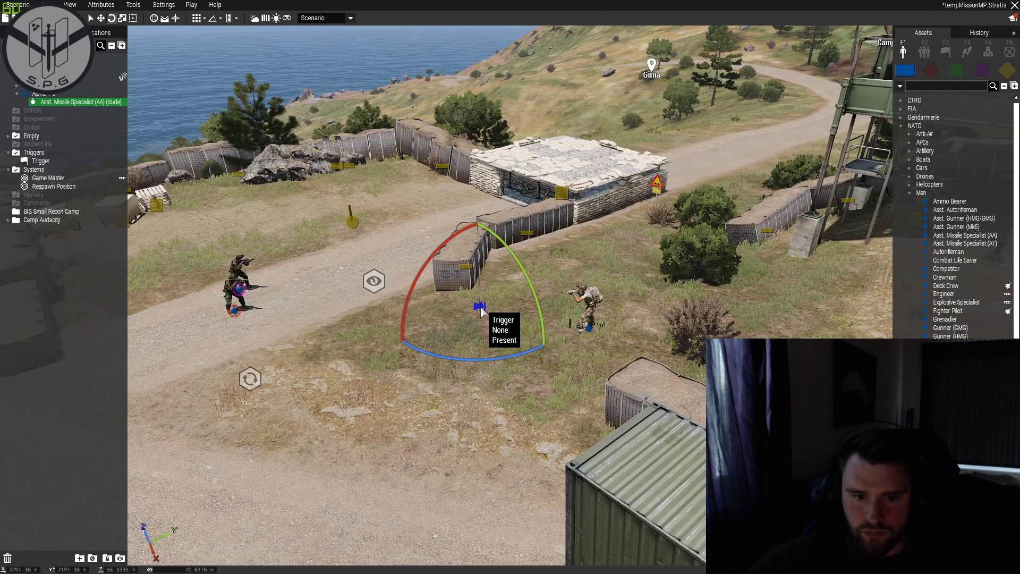
# Set the trigger's On Activation expression to hint "he was a dick anyway!"; and save the trigger.
pyautogui.doubleClick(482, 308)
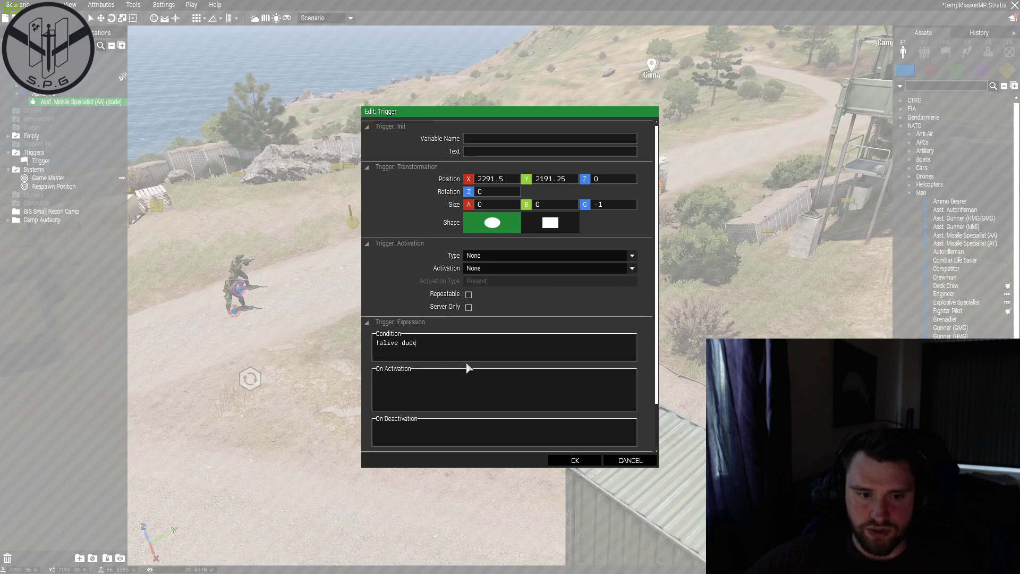
pyautogui.click(440, 385)
pyautogui.write('hint "he was a dick anyway!";')
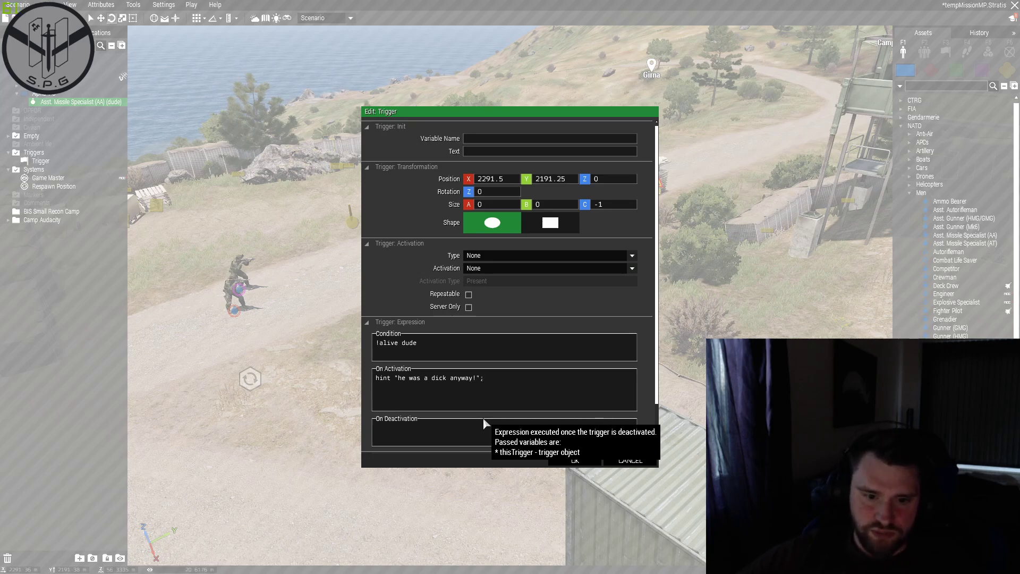
pyautogui.moveTo(518, 378); pyautogui.dragTo(205, 375)
pyautogui.click(531, 376)
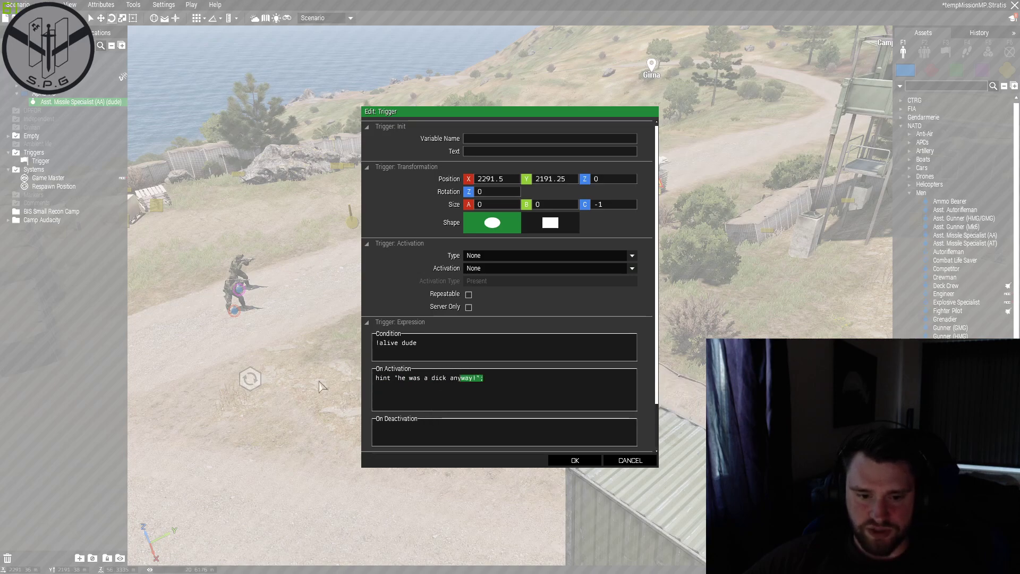
pyautogui.moveTo(353, 387); pyautogui.dragTo(366, 388)
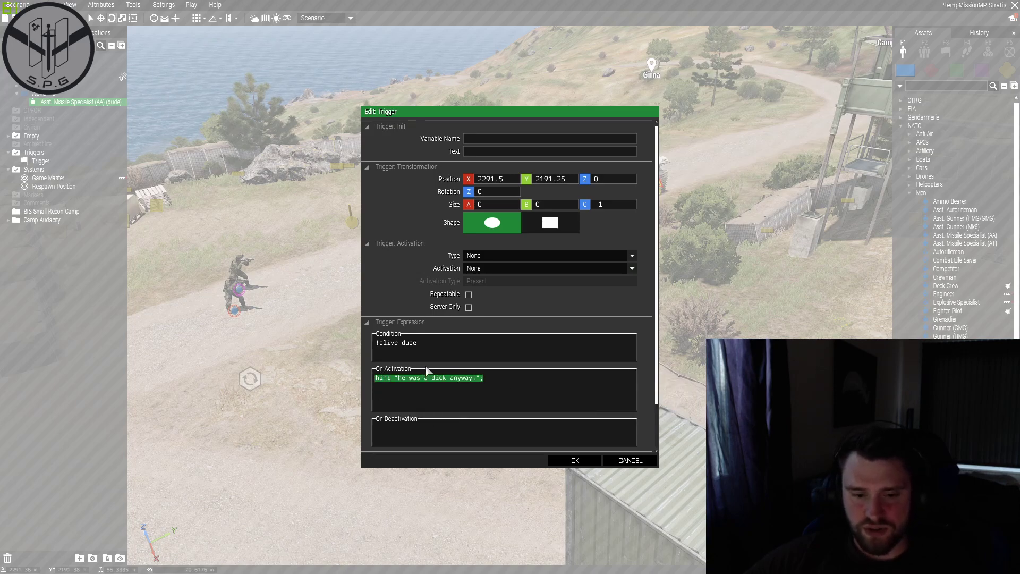
pyautogui.click(538, 392)
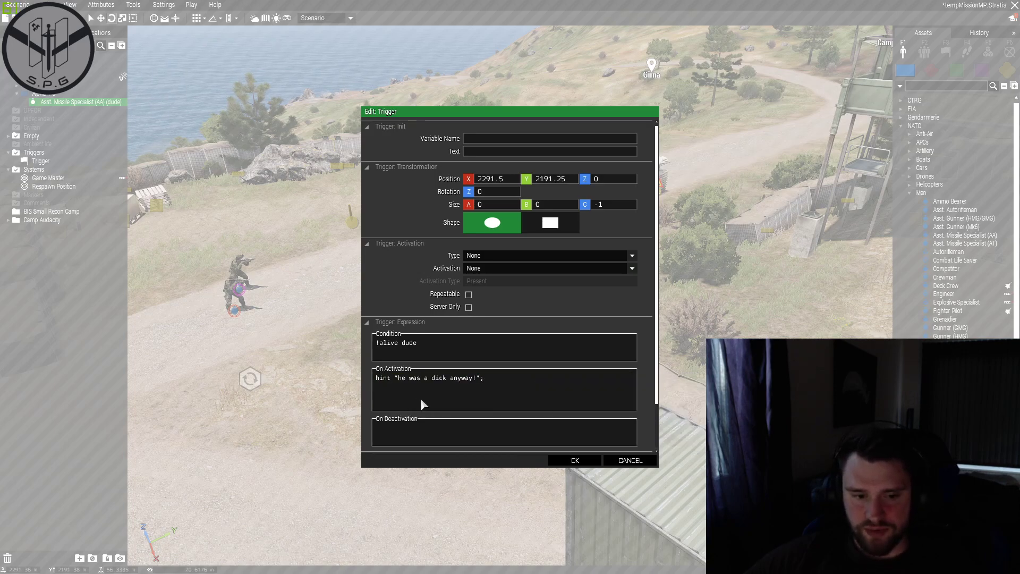
pyautogui.click(575, 460)
# Review the trigger's condition and activation expressions, and check the missile specialist's variable name against them.
pyautogui.press('w')
pyautogui.press('s')
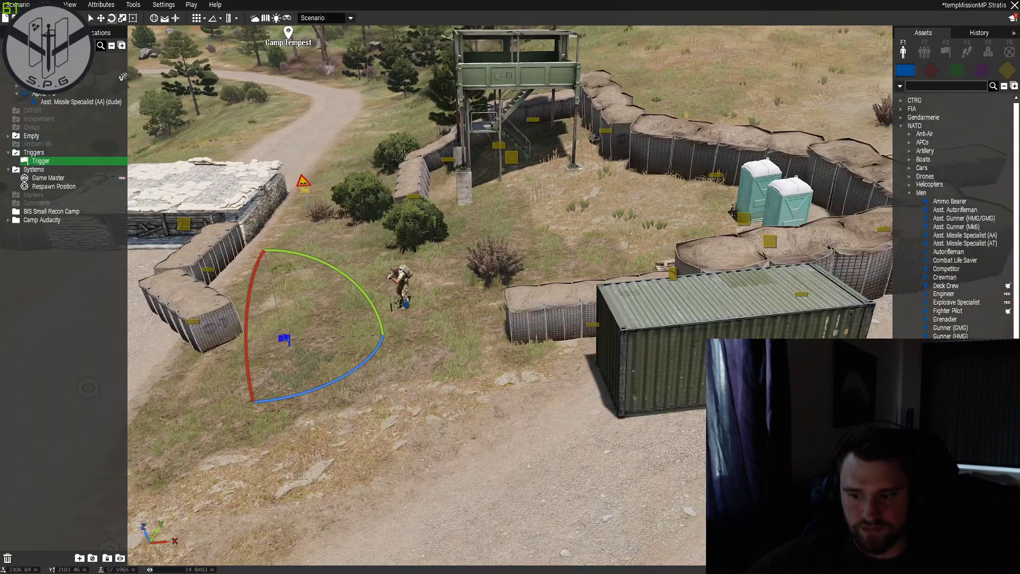
pyautogui.doubleClick(284, 339)
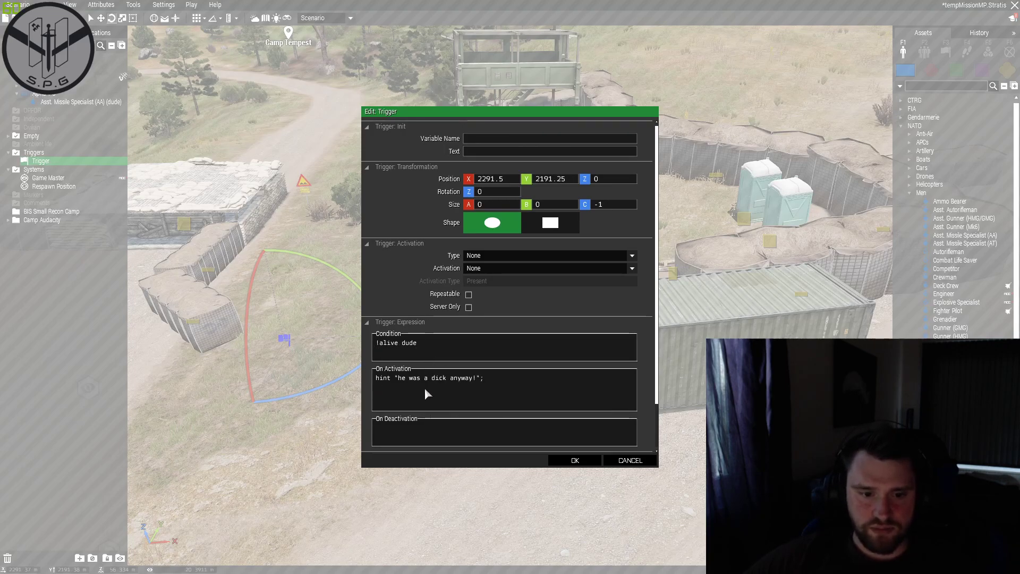
pyautogui.click(575, 461)
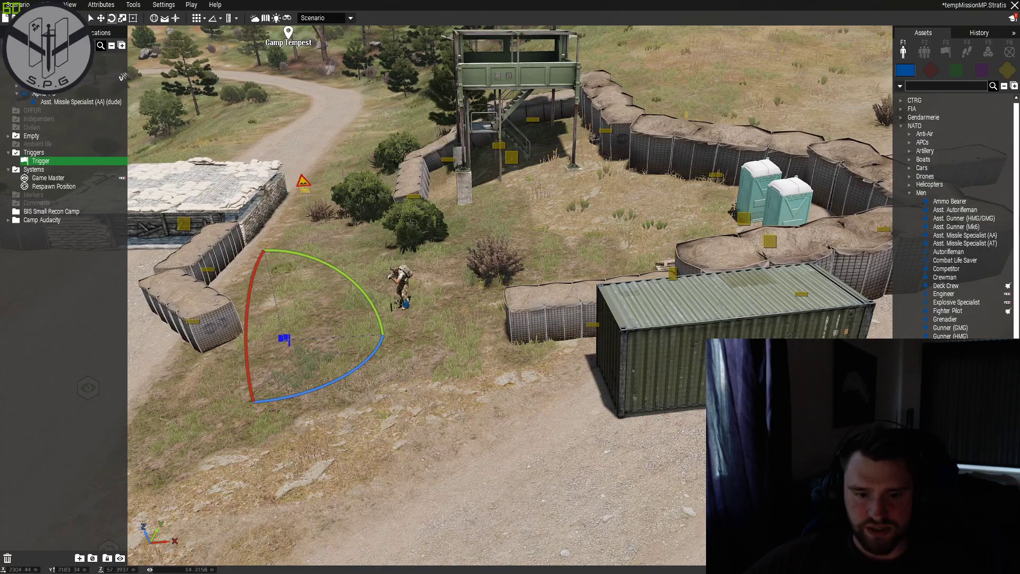
pyautogui.click(404, 306)
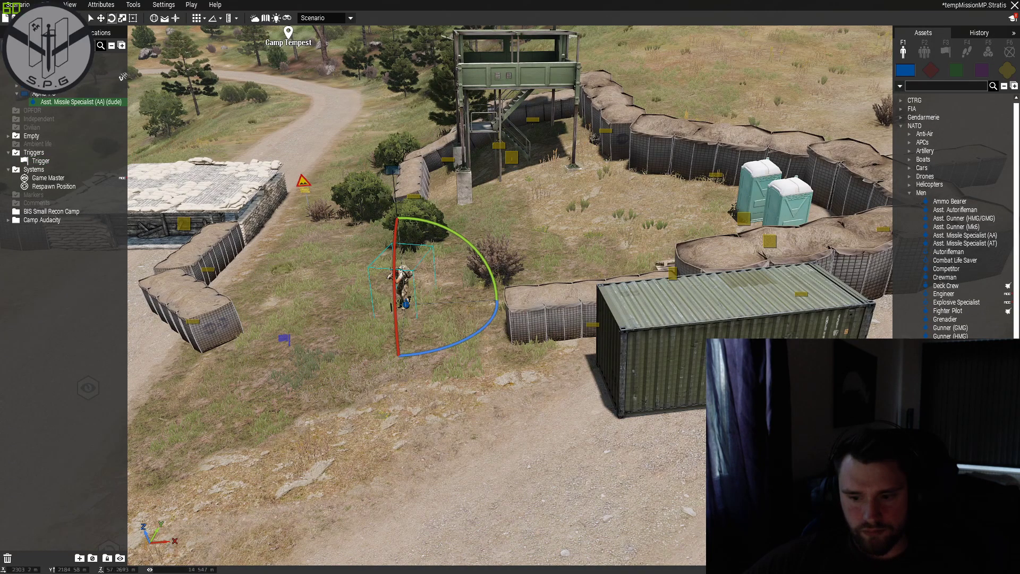
pyautogui.doubleClick(407, 308)
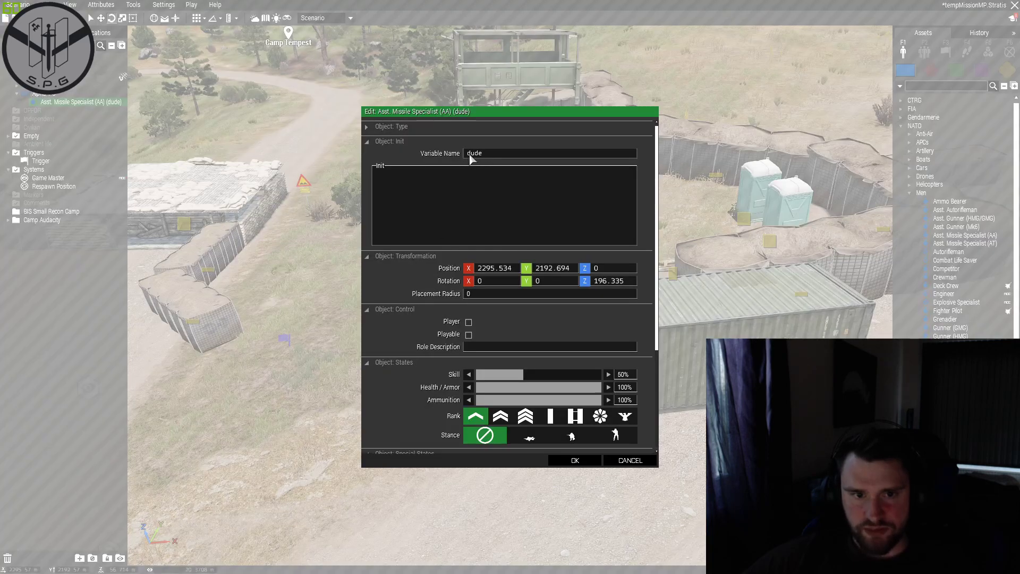
pyautogui.click(576, 461)
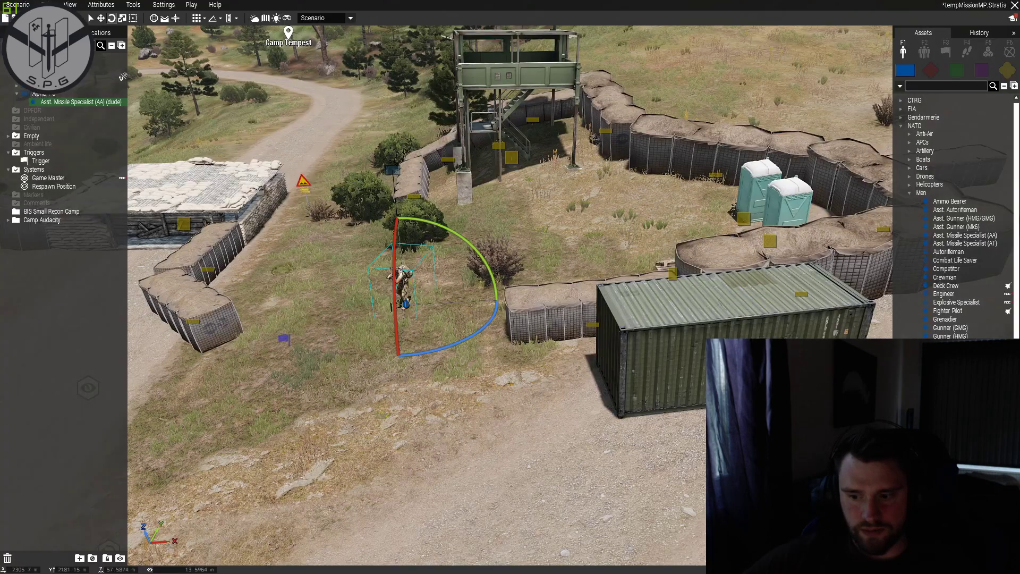
# Play the scenario in multiplayer, respawn at Base, and shoot the missile specialist to test the trigger's hint.
pyautogui.hotkey('ctrl', 'p')
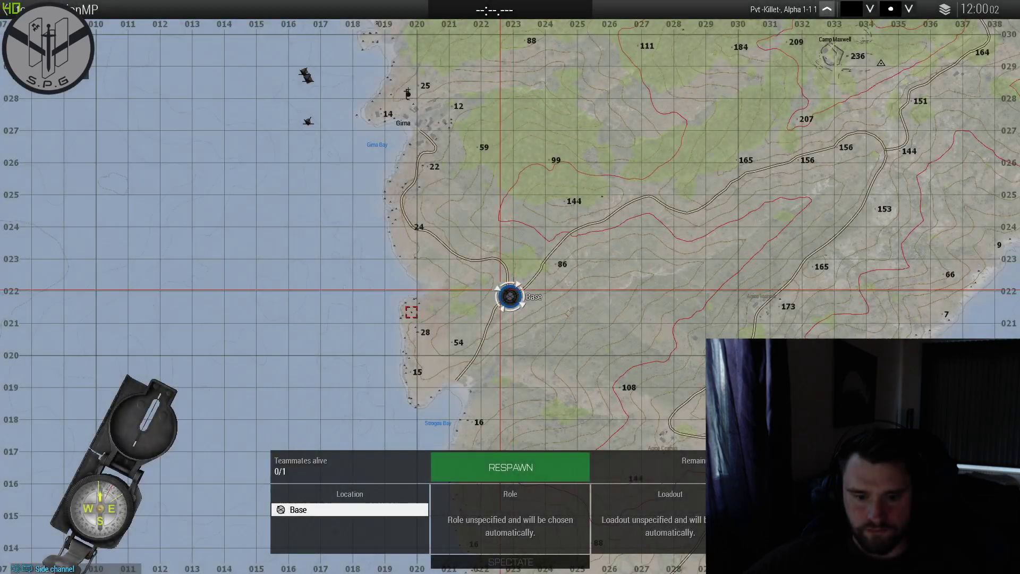
pyautogui.click(510, 467)
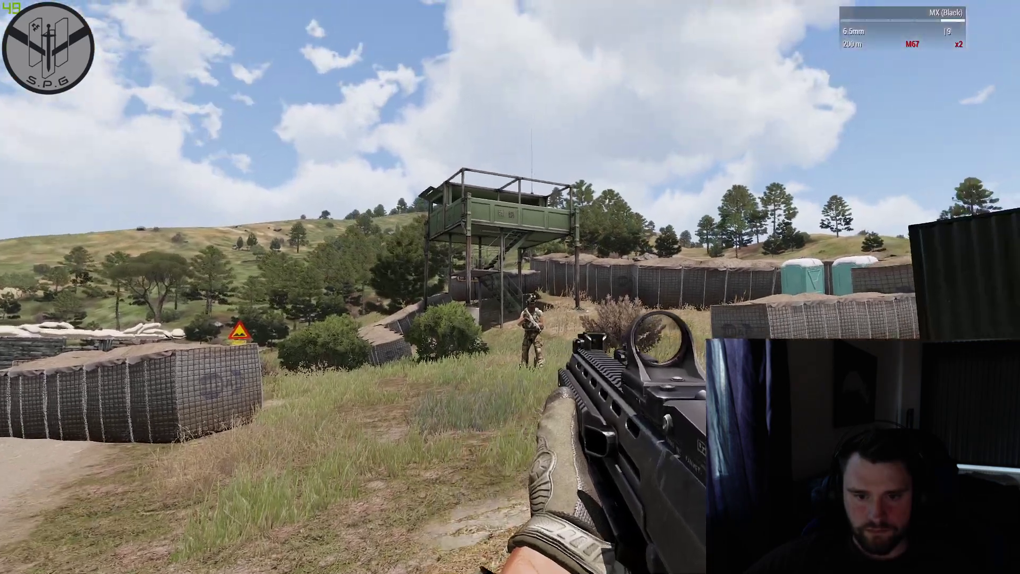
pyautogui.rightClick(510, 287)
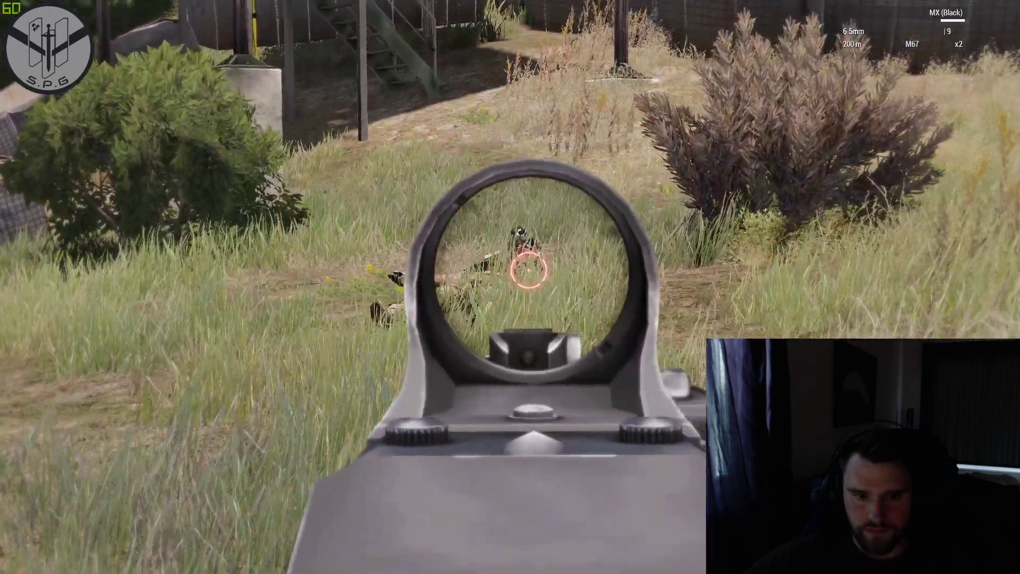
pyautogui.click(511, 287)
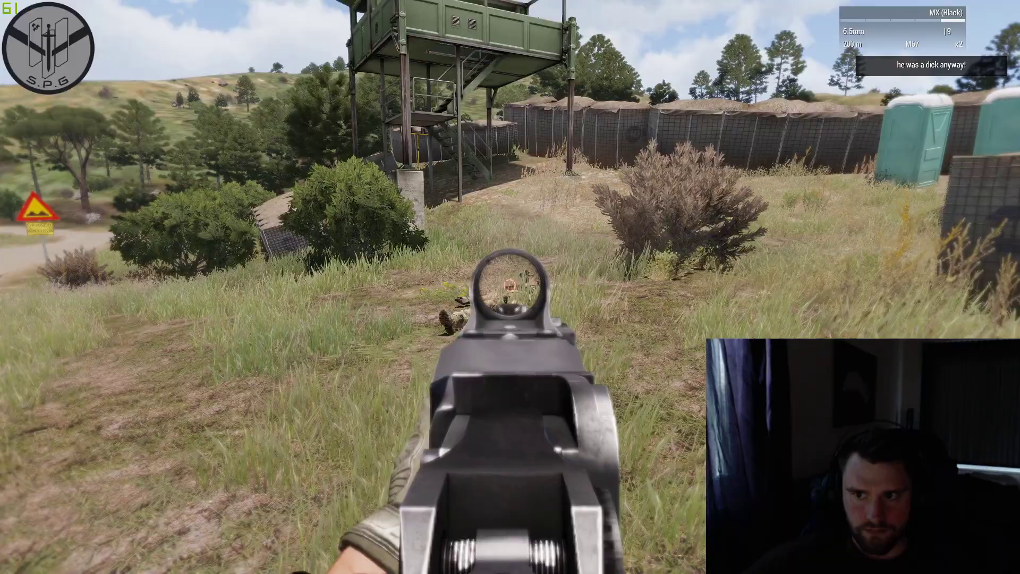
pyautogui.rightClick(510, 288)
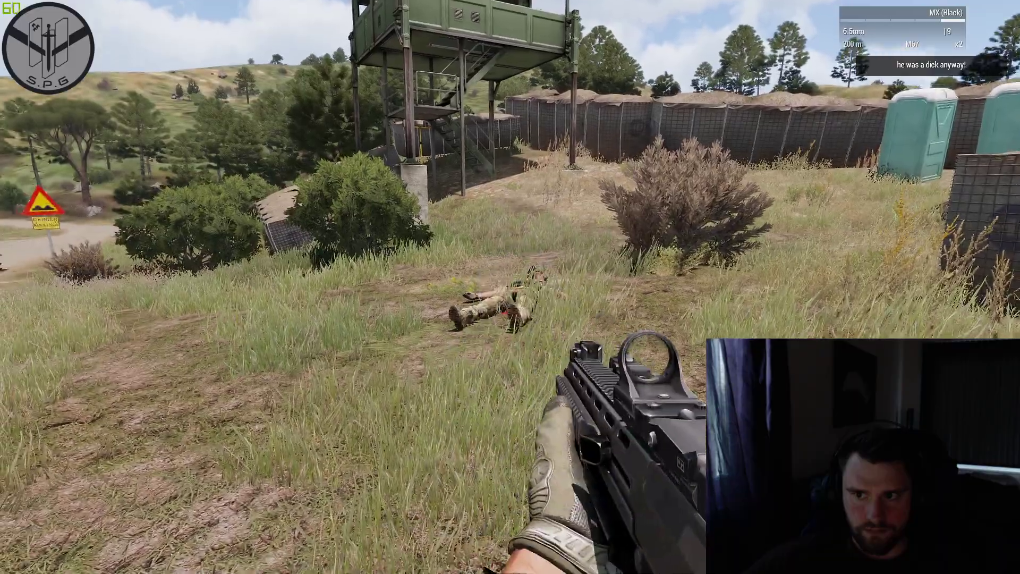
pyautogui.press('w')
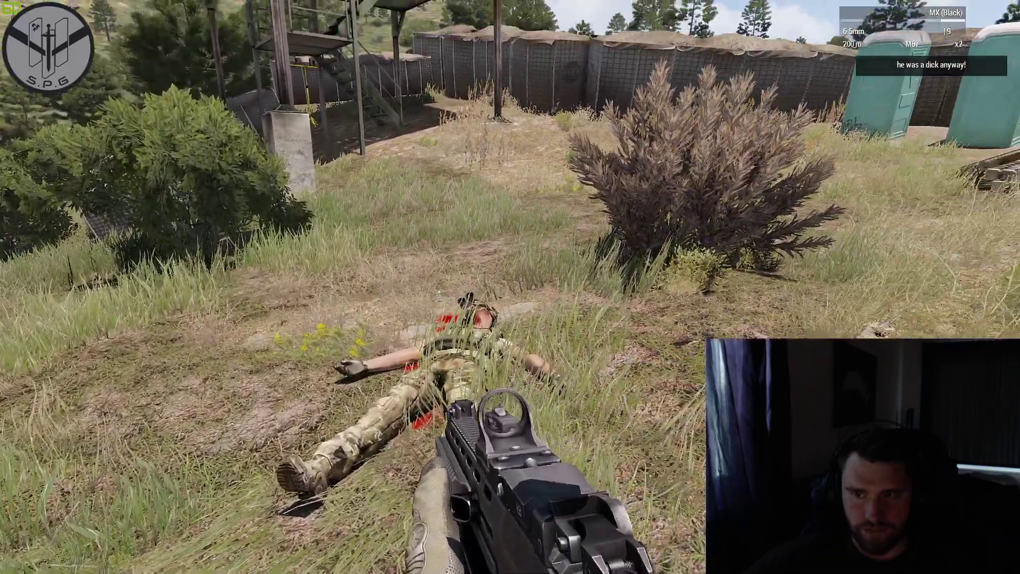
# Abort the trigger test mission and confirm leaving it.
pyautogui.press('Escape')
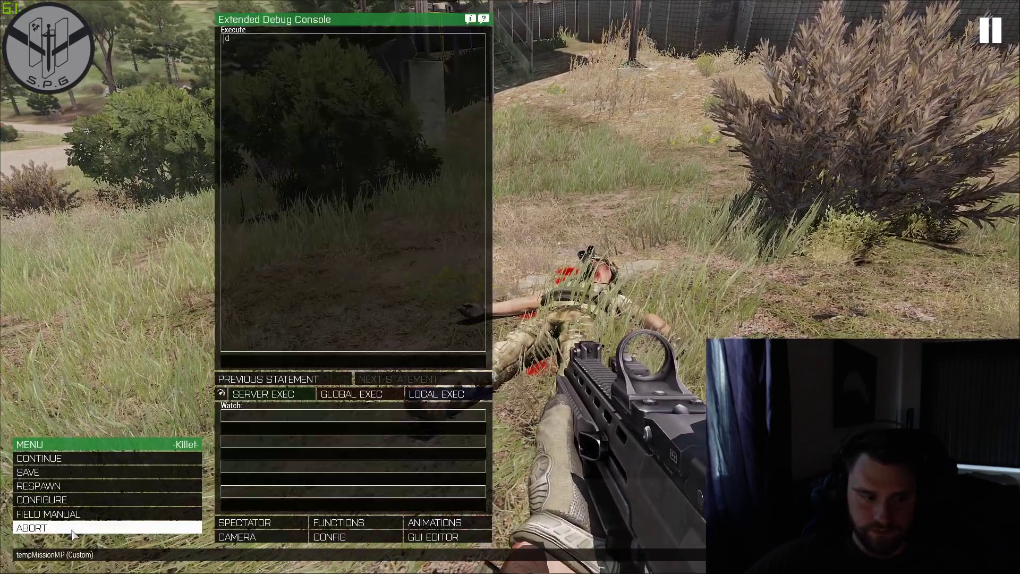
pyautogui.click(31, 528)
pyautogui.click(420, 274)
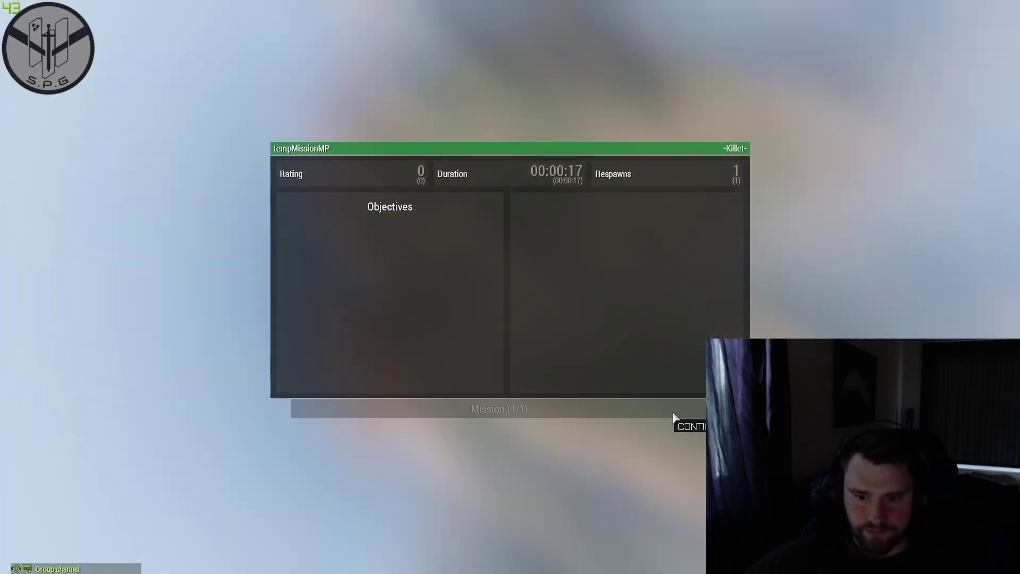
# Leave the mission debriefing and delete the trigger on the grass beside the soldier.
pyautogui.click(684, 424)
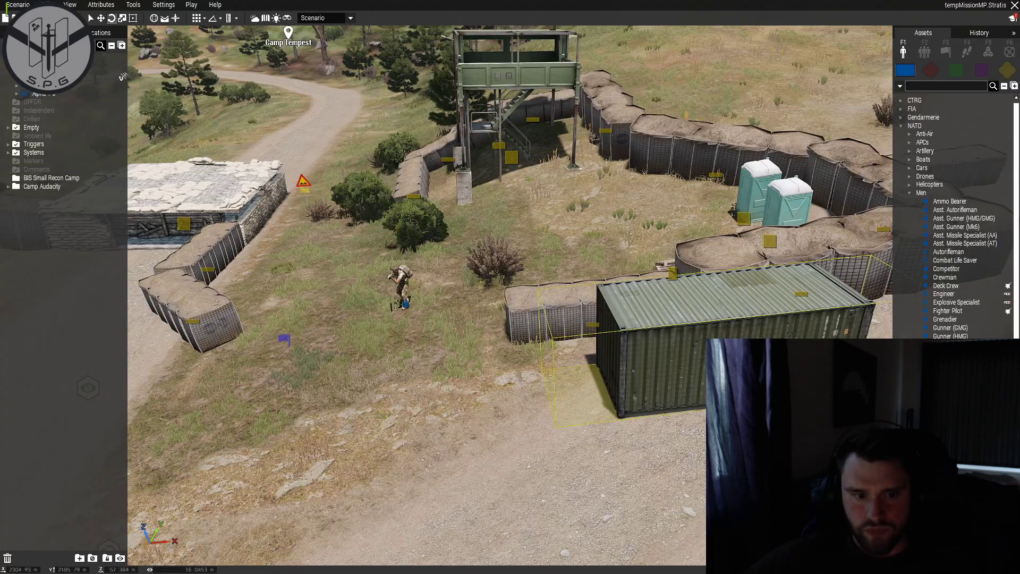
pyautogui.scroll(5, 523, 297)
pyautogui.press('w')
pyautogui.press('a')
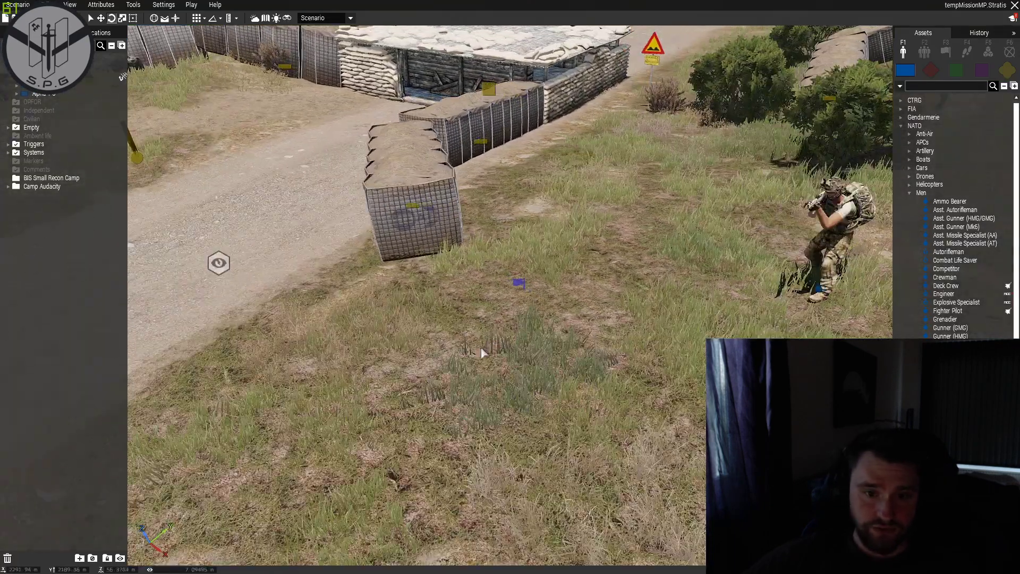
pyautogui.click(519, 283)
pyautogui.press('Delete')
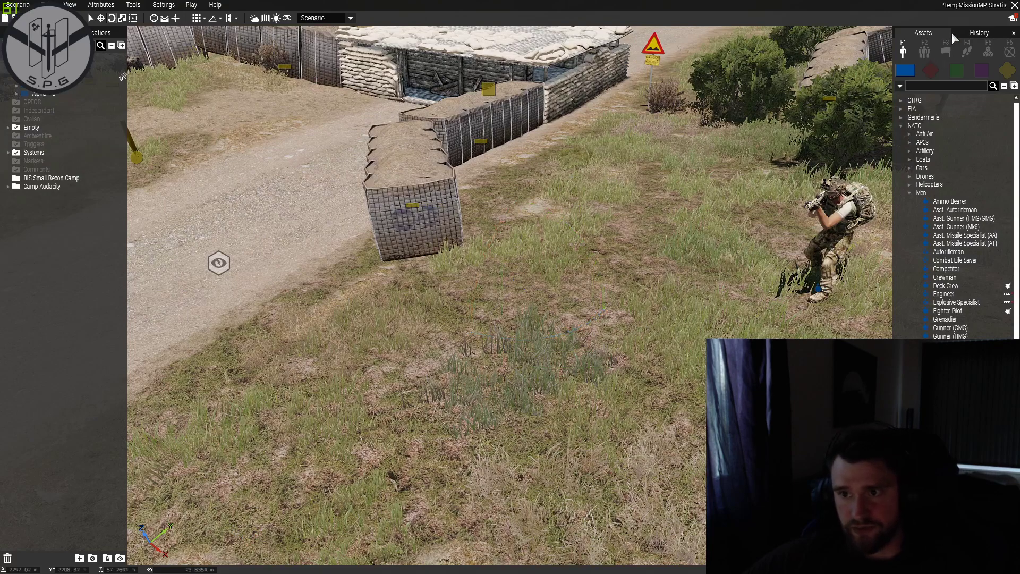
# Place a 10x10x10 m trigger on the gravel road inside the camp.
pyautogui.click(946, 51)
pyautogui.moveTo(926, 129); pyautogui.dragTo(517, 314)
pyautogui.scroll(-3, 498, 345)
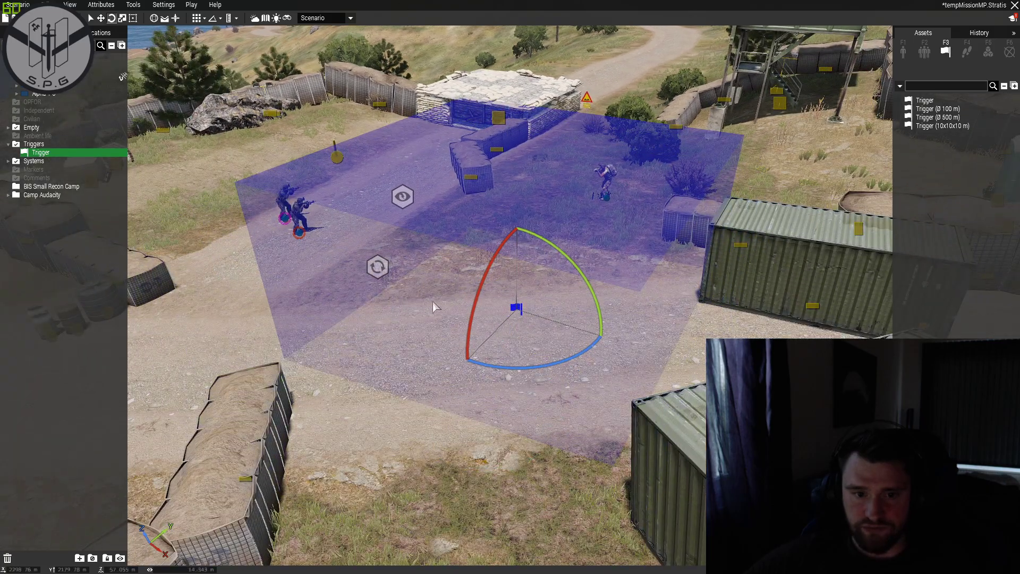
# Set the trigger's activation to BLUFOR and On Activation to hint "youre there";, and move it near the road sign beyond the bunker.
pyautogui.doubleClick(521, 314)
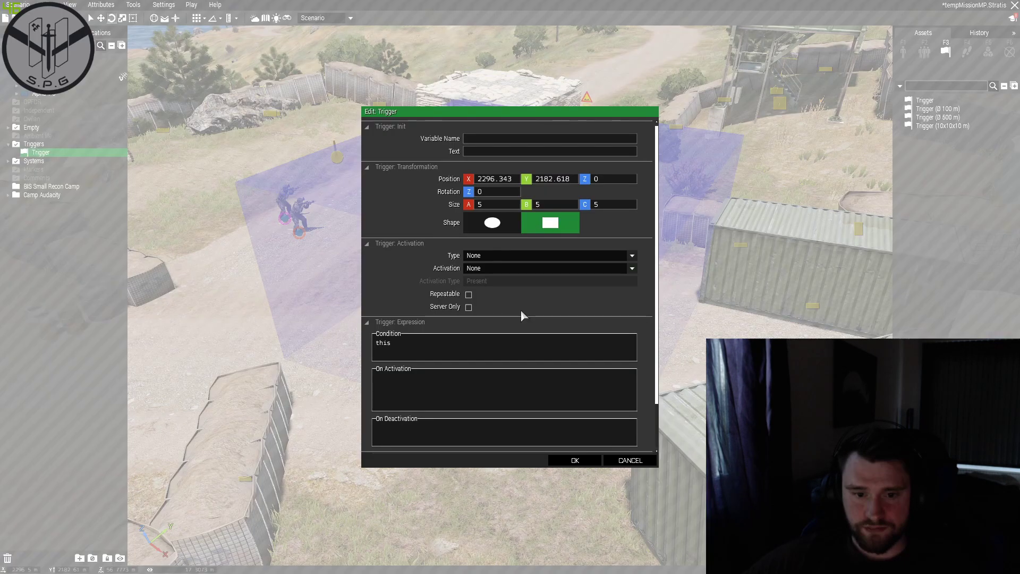
pyautogui.click(466, 268)
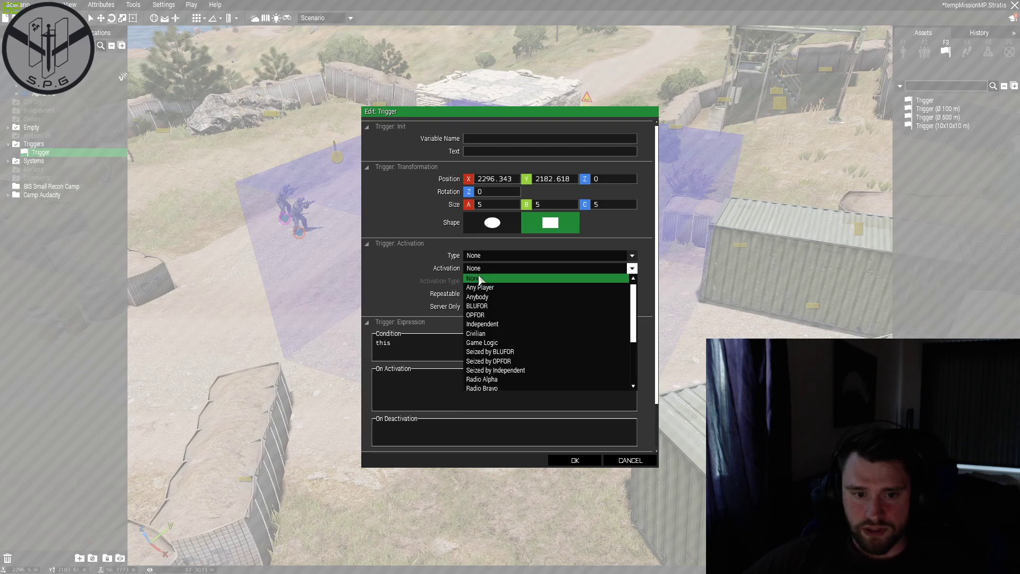
pyautogui.click(505, 307)
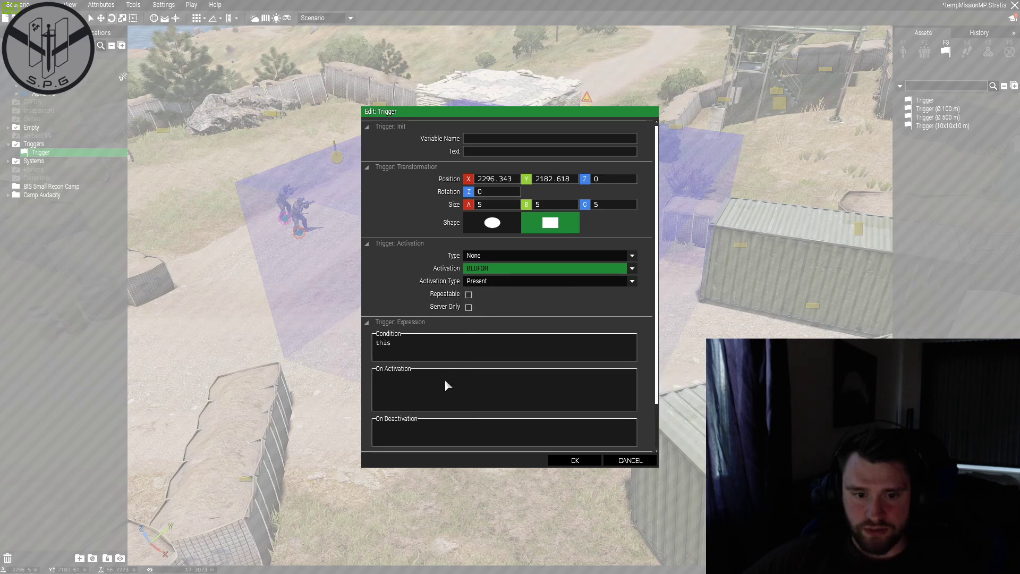
pyautogui.click(446, 392)
pyautogui.write('hint "youre there";')
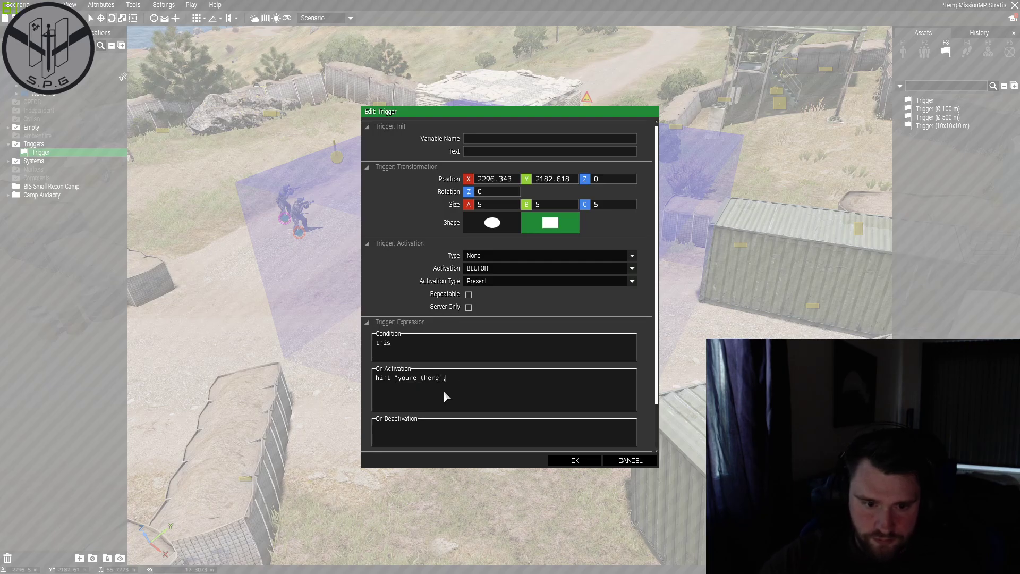
pyautogui.click(574, 461)
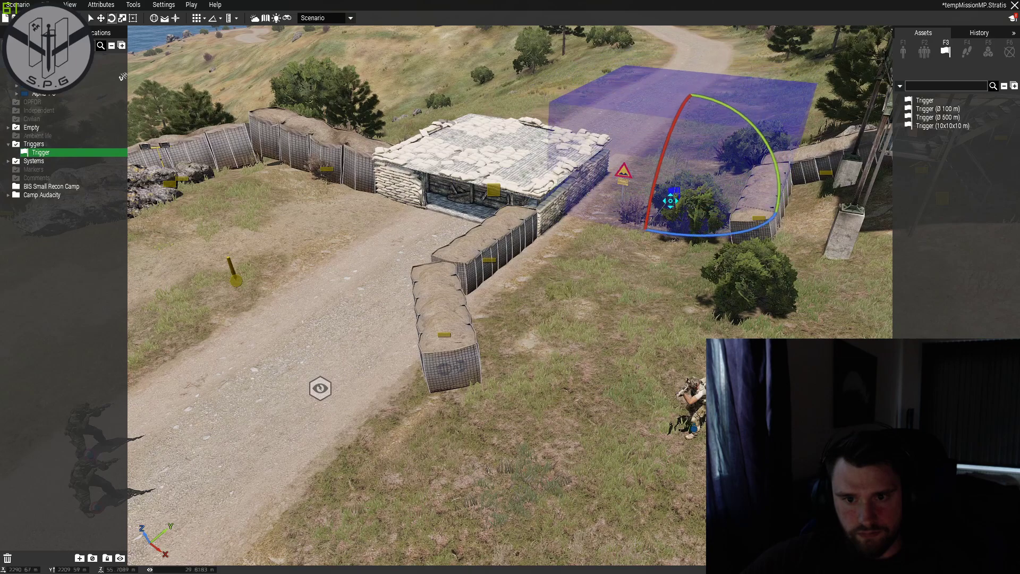
pyautogui.moveTo(671, 200); pyautogui.dragTo(667, 209)
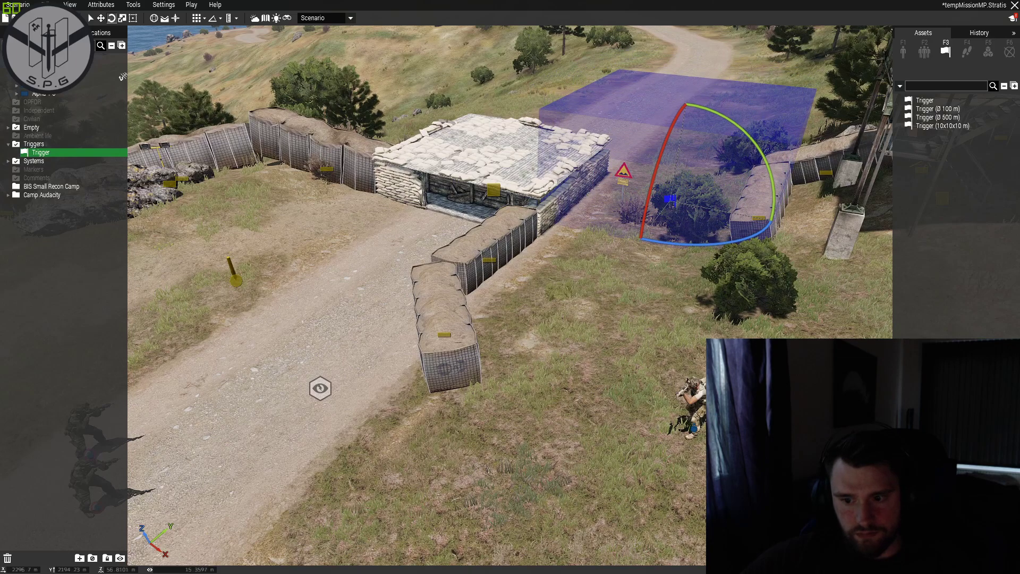
# Play the scenario in multiplayer as Grunt, respawn at Base, and walk up the road through the trigger area to test its hint.
pyautogui.click(754, 414)
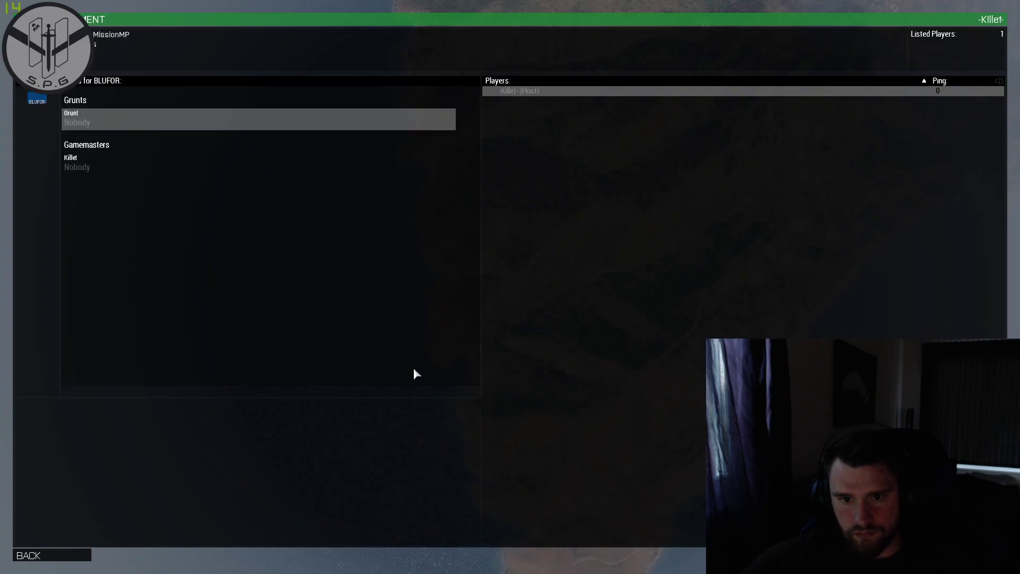
pyautogui.click(98, 124)
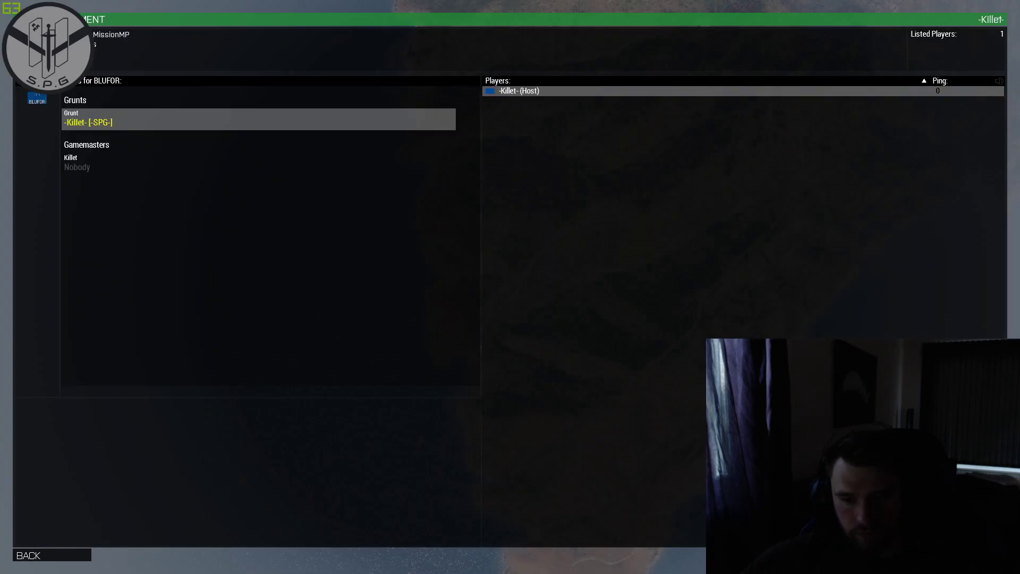
pyautogui.press('Return')
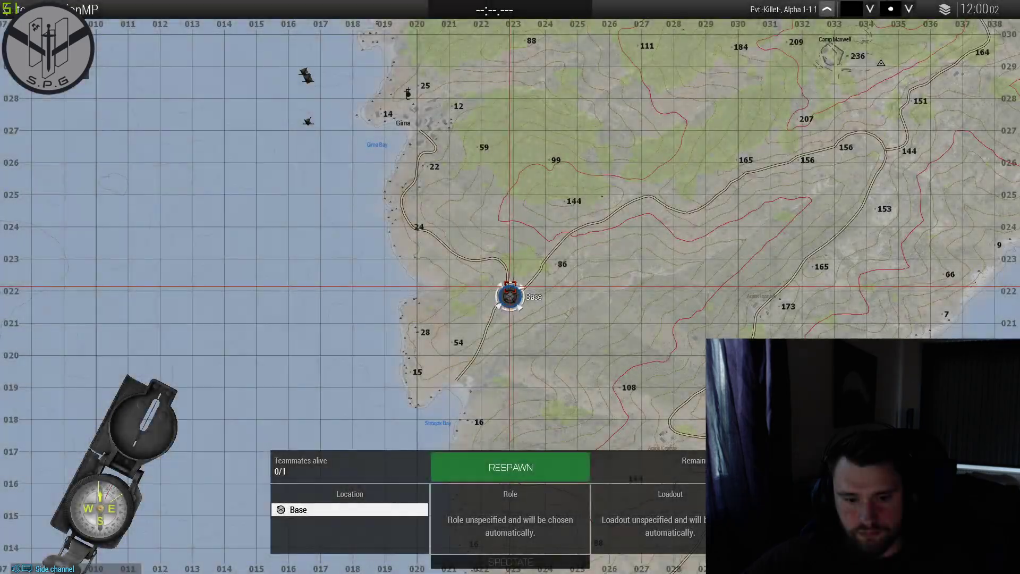
pyautogui.press('w')
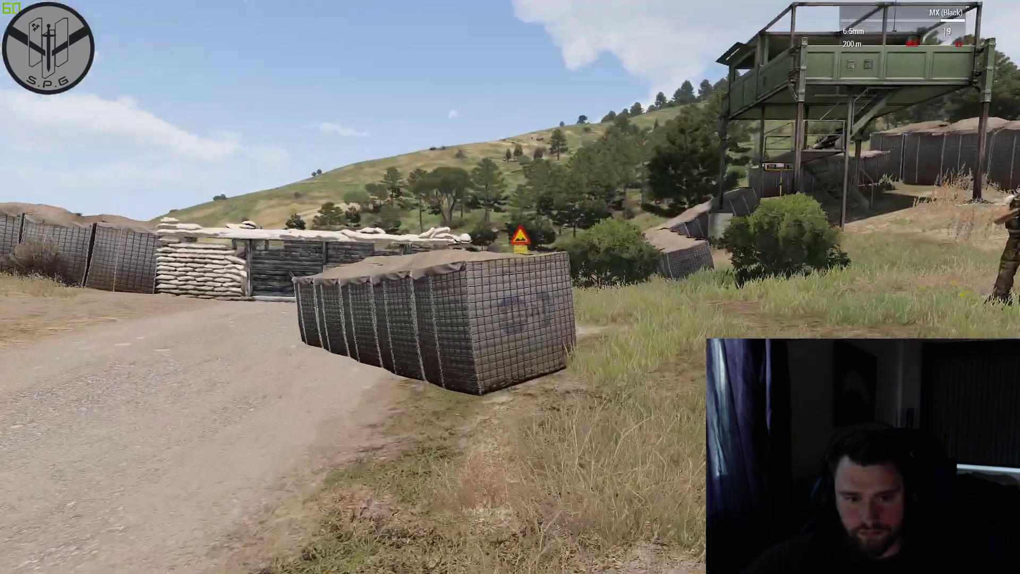
pyautogui.press('w')
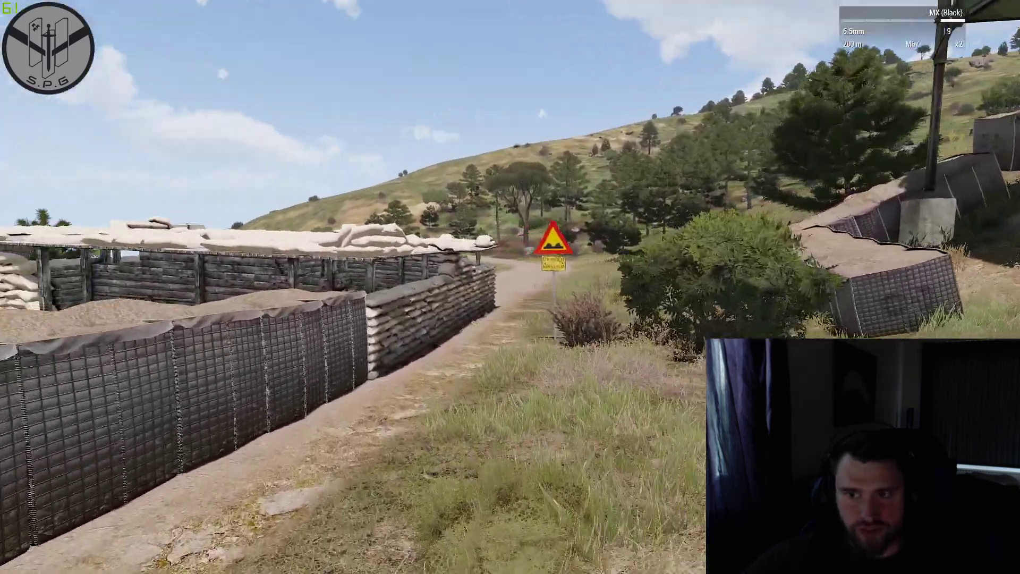
pyautogui.press('w')
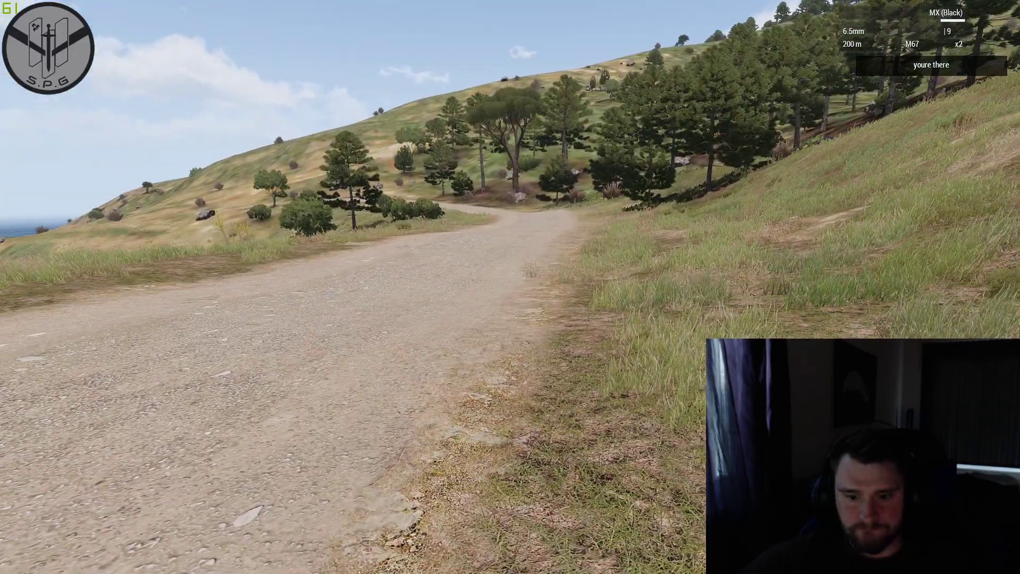
# Abort the test mission, leave the debriefing and role lobby, and return to the scenario editor.
pyautogui.press('Escape')
pyautogui.click(33, 529)
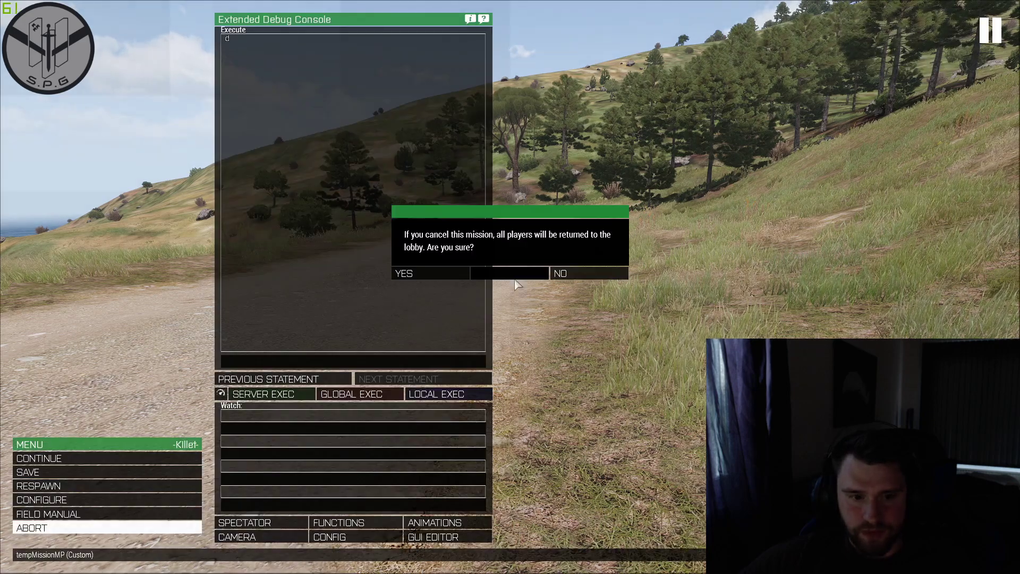
pyautogui.click(432, 273)
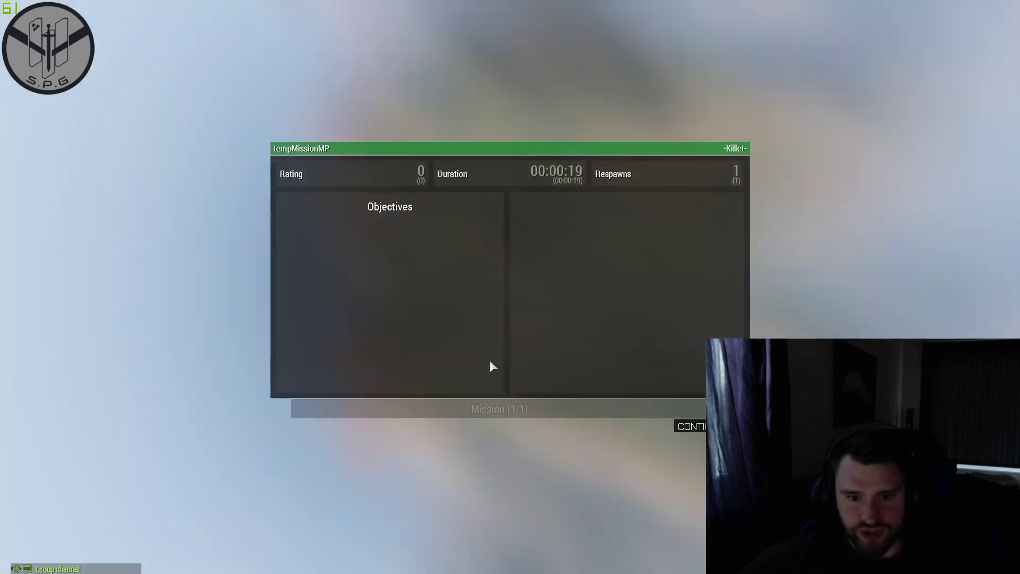
pyautogui.click(715, 426)
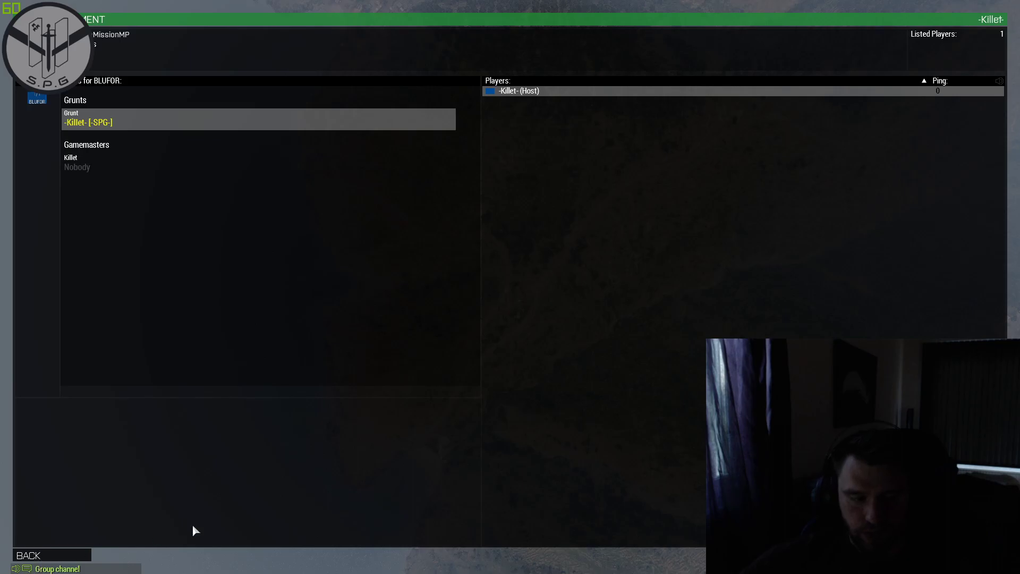
pyautogui.press('Escape')
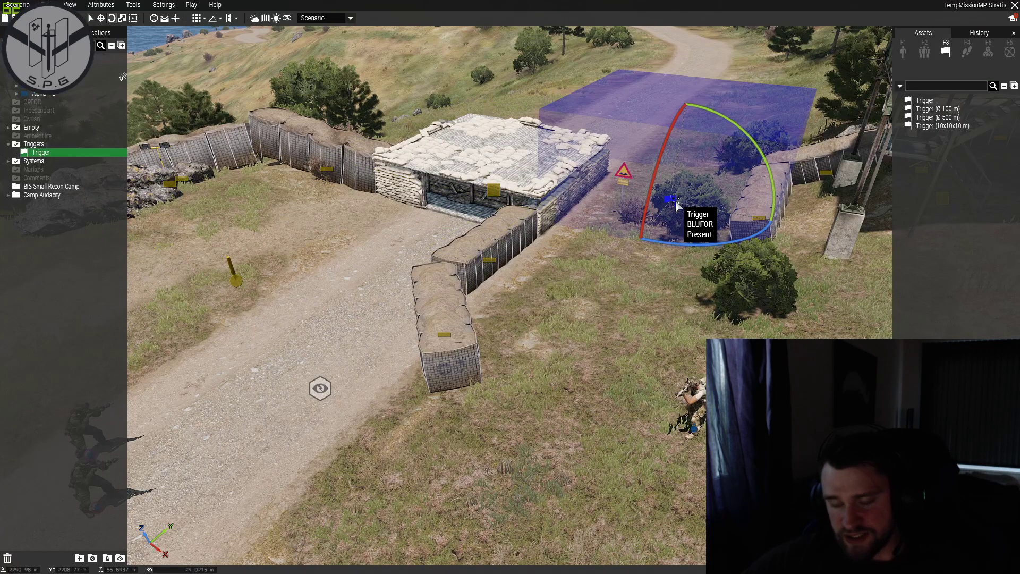
# Delete the BLUFOR trigger near the bunker and the Asst. Missile Specialist (AA) unit standing in the camp.
pyautogui.press('Delete')
pyautogui.moveTo(675, 201); pyautogui.dragTo(559, 206, button='right')
pyautogui.scroll(-2, 560, 206)
pyautogui.press('w')
pyautogui.moveTo(370, 276); pyautogui.dragTo(712, 265, button='right')
pyautogui.moveTo(570, 337); pyautogui.dragTo(470, 348, button='right')
pyautogui.press('s')
pyautogui.moveTo(577, 399); pyautogui.dragTo(503, 250, button='right')
pyautogui.press('s')
pyautogui.click(528, 260)
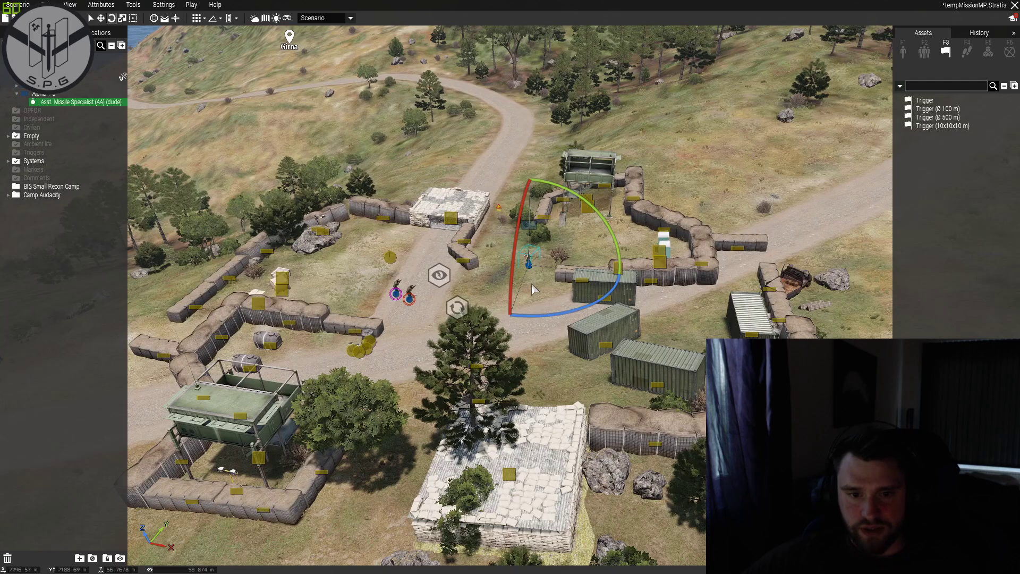
pyautogui.click(533, 290)
pyautogui.press('w')
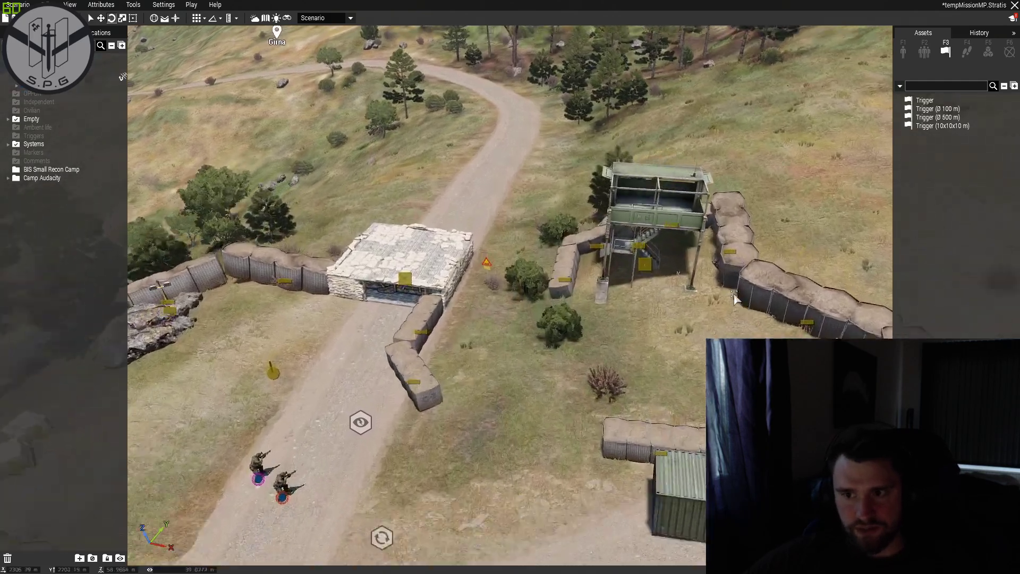
pyautogui.press('w')
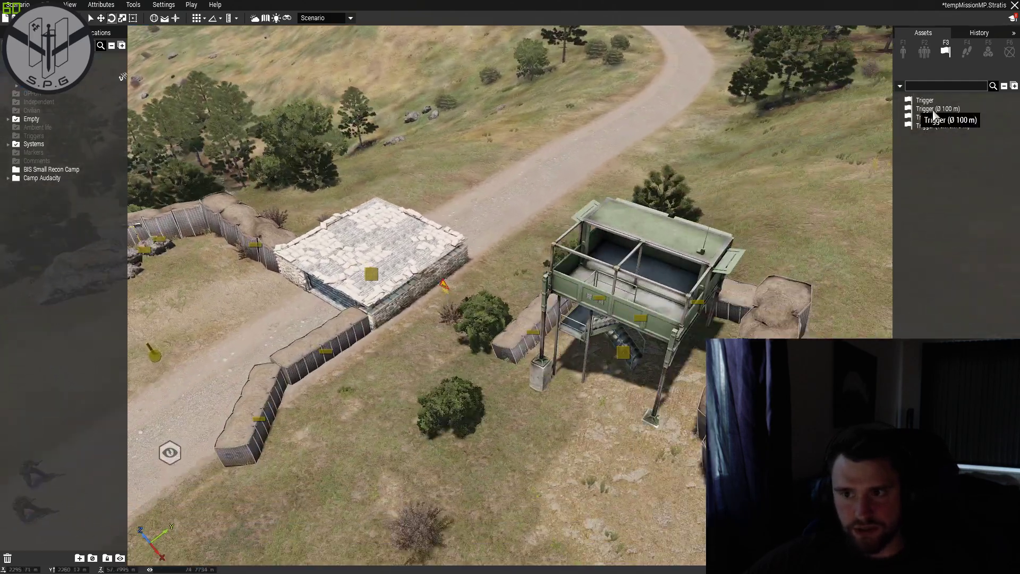
pyautogui.click(933, 112)
pyautogui.rightClick(769, 144)
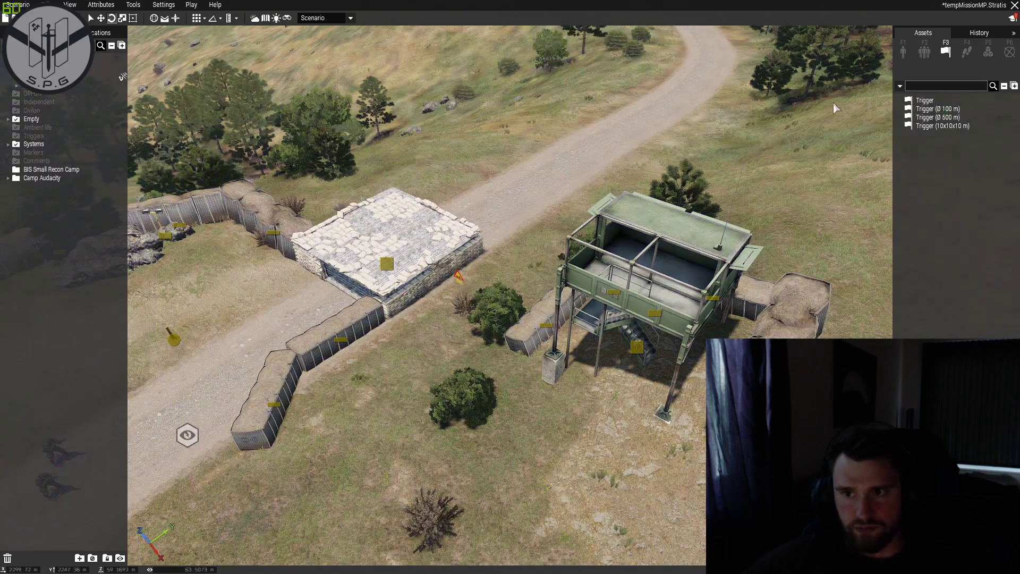
# Search the systems modules for "task".
pyautogui.moveTo(769, 124); pyautogui.dragTo(641, 132, button='right')
pyautogui.press('d')
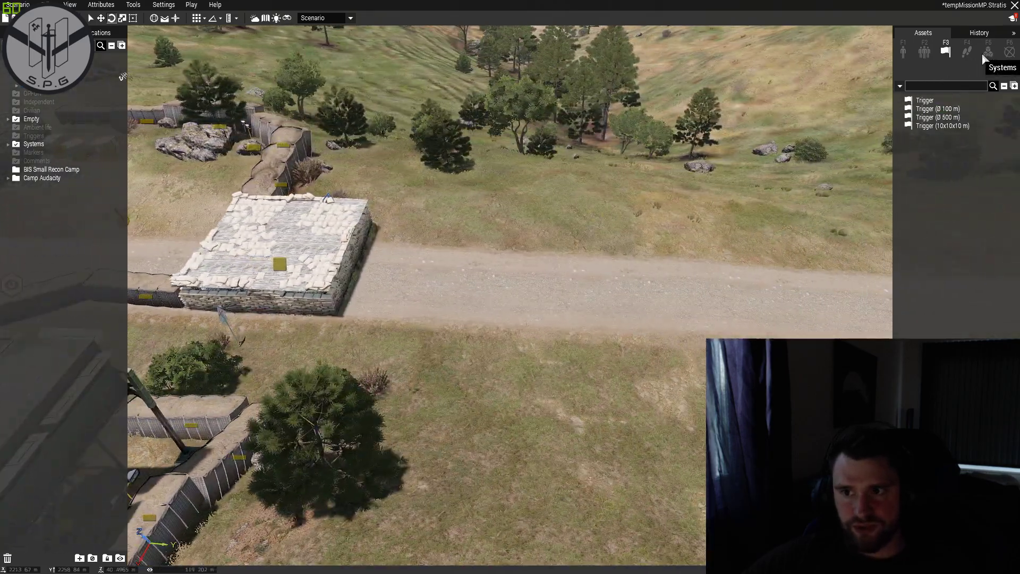
pyautogui.click(987, 52)
pyautogui.click(937, 86)
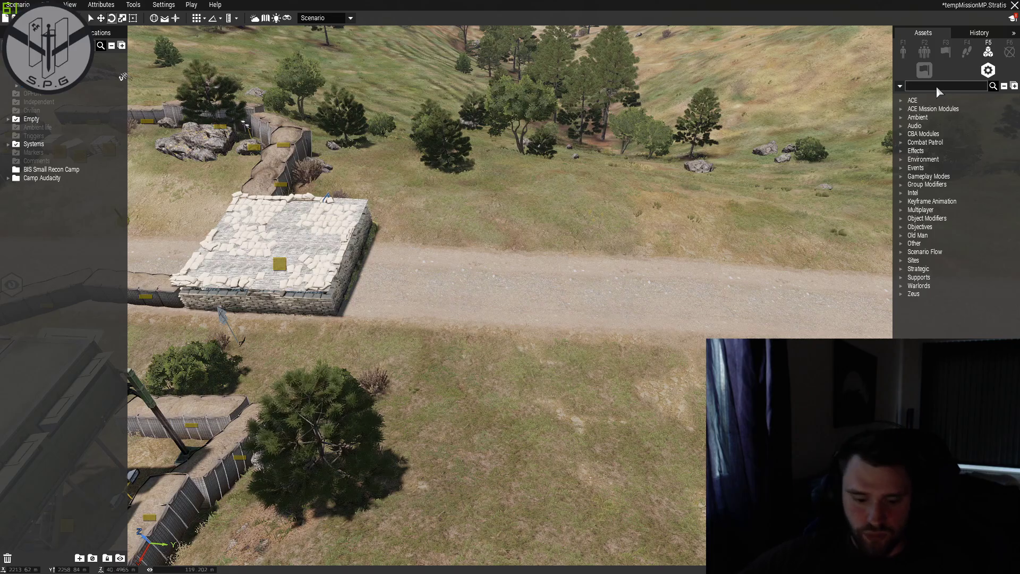
pyautogui.write('task')
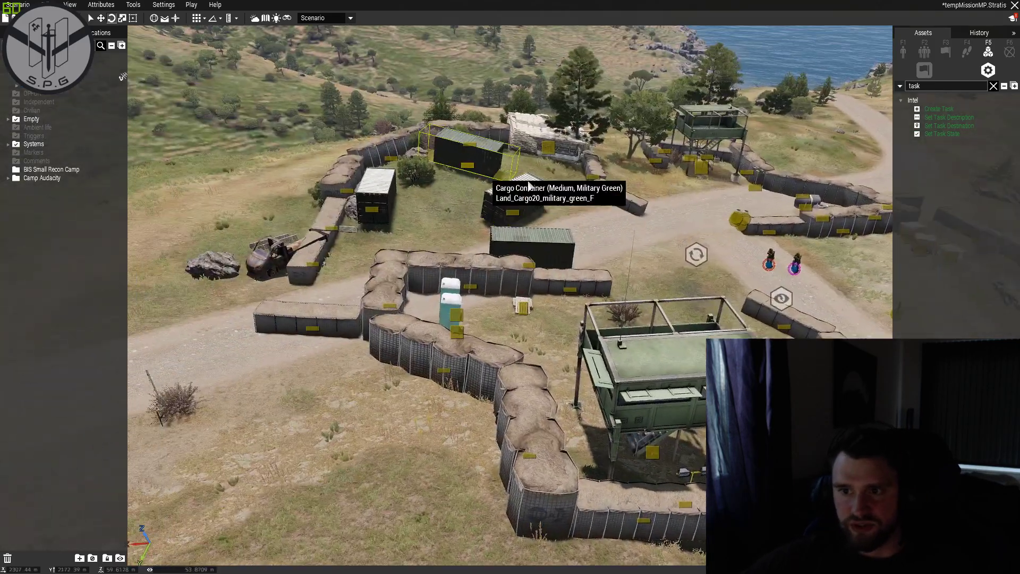
# Place a Create Task module on the dirt road well outside the camp.
pyautogui.moveTo(529, 183); pyautogui.dragTo(717, 285, button='right')
pyautogui.press('w')
pyautogui.click(939, 109)
pyautogui.click(492, 386)
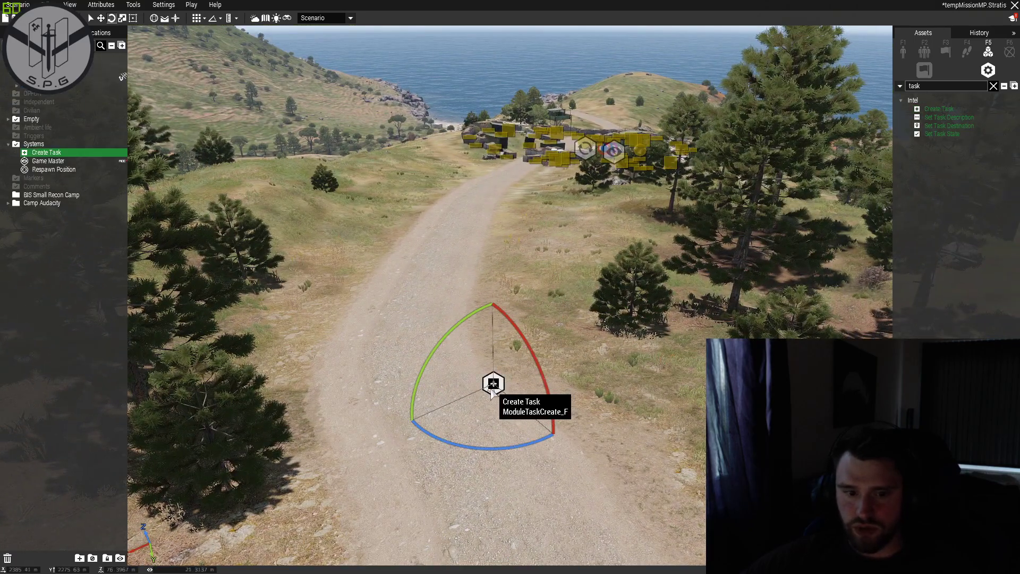
# Open the Create Task module's attributes and set its owner to All playable units.
pyautogui.moveTo(491, 390); pyautogui.dragTo(493, 372, button='right')
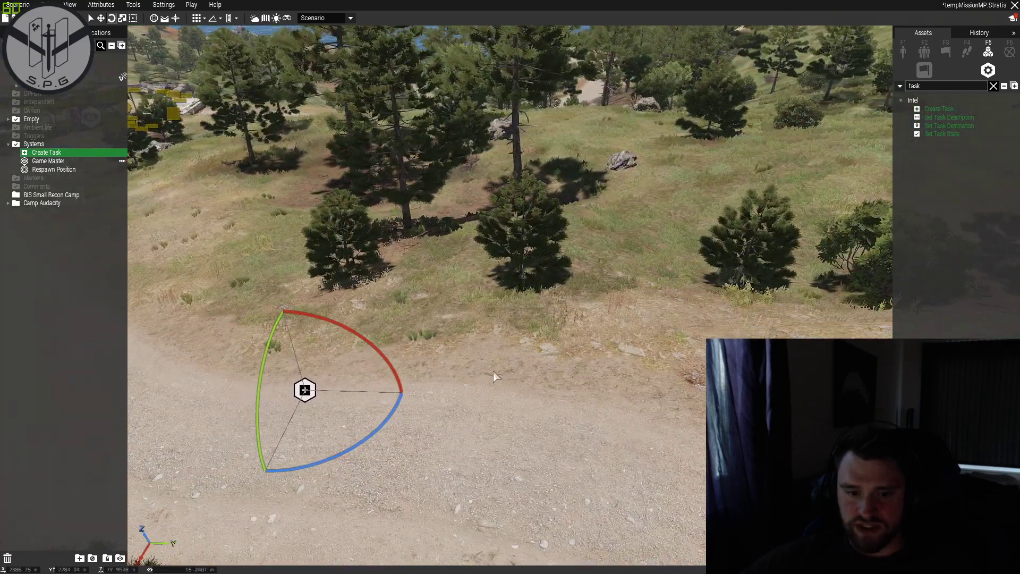
pyautogui.doubleClick(307, 393)
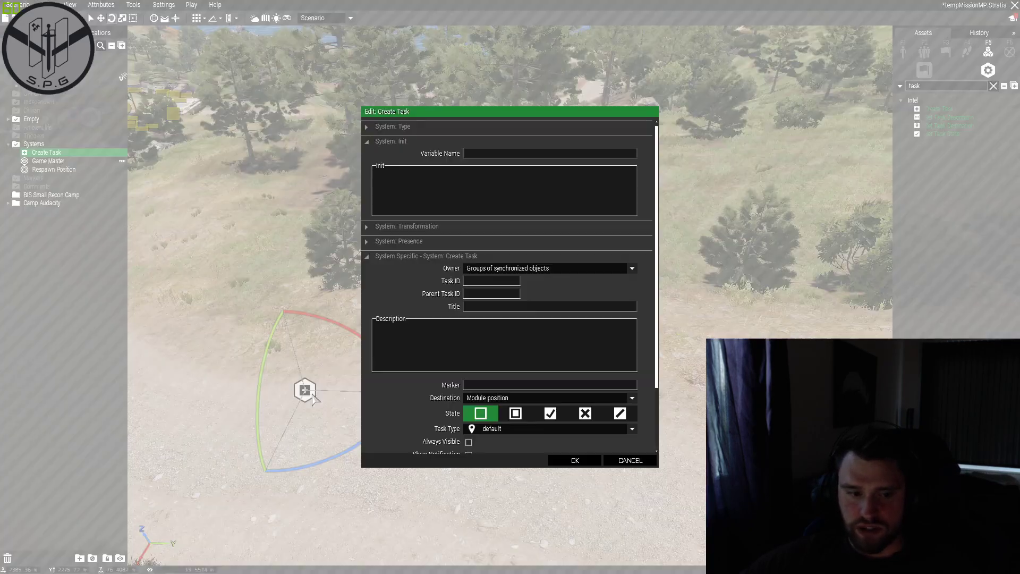
pyautogui.click(488, 269)
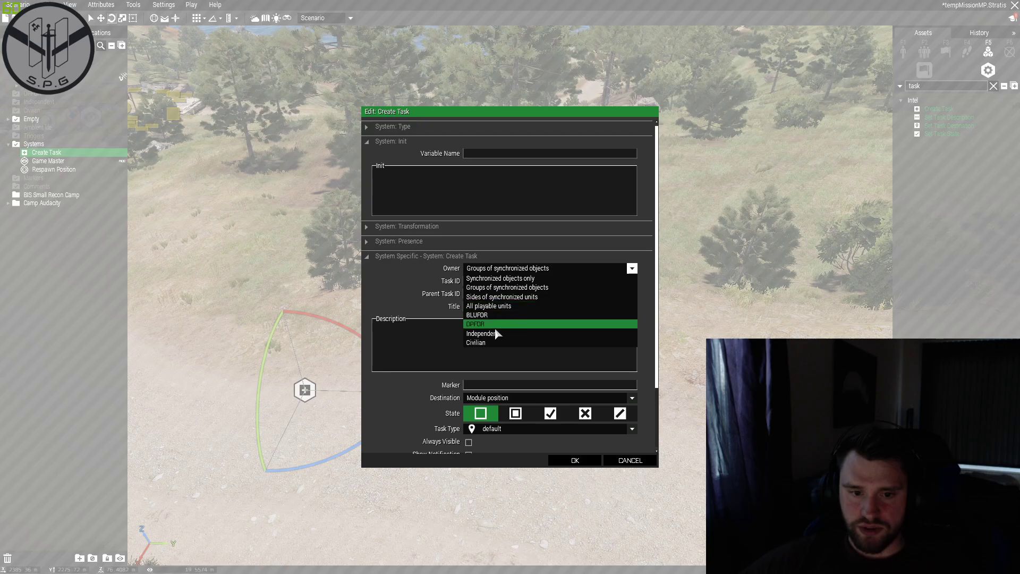
pyautogui.click(498, 308)
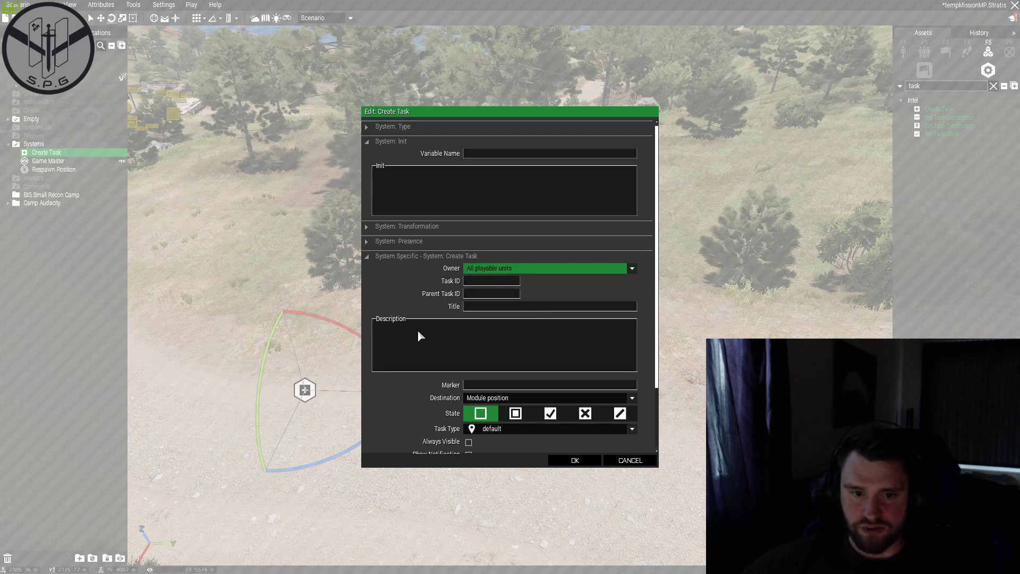
pyautogui.click(488, 270)
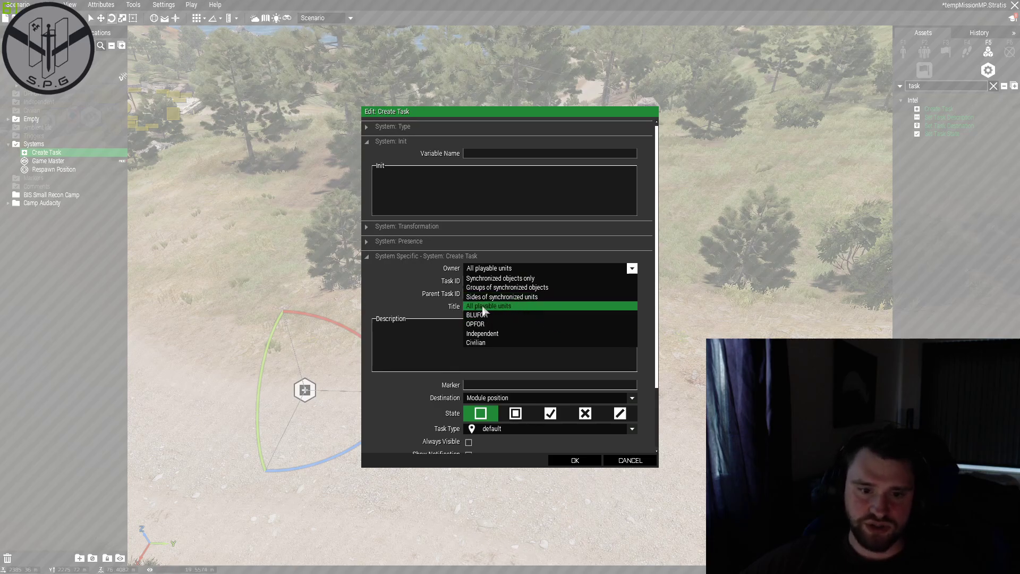
pyautogui.click(508, 308)
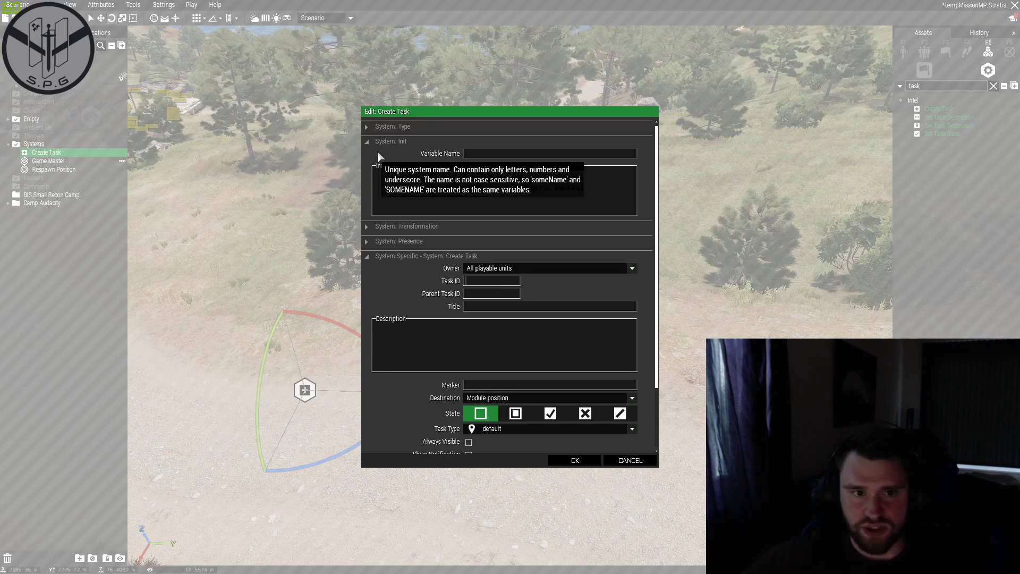
# Set the module's Task ID to task_1 and confirm the attributes.
pyautogui.click(473, 282)
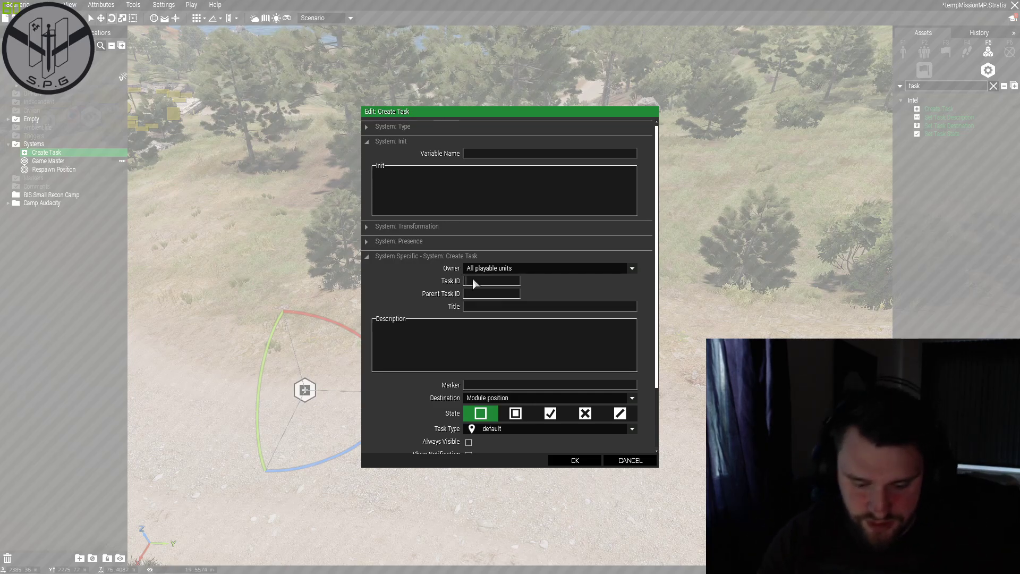
pyautogui.write('task_1')
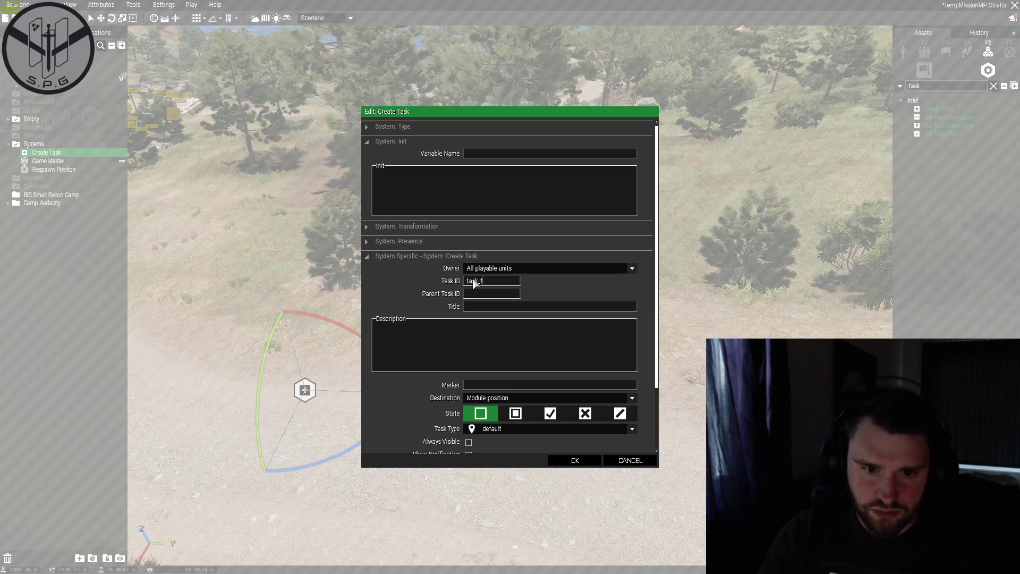
pyautogui.press('Return')
# Reopen the task module's attributes and give it the title "Recon the area" and description "Go here and do your job".
pyautogui.doubleClick(305, 390)
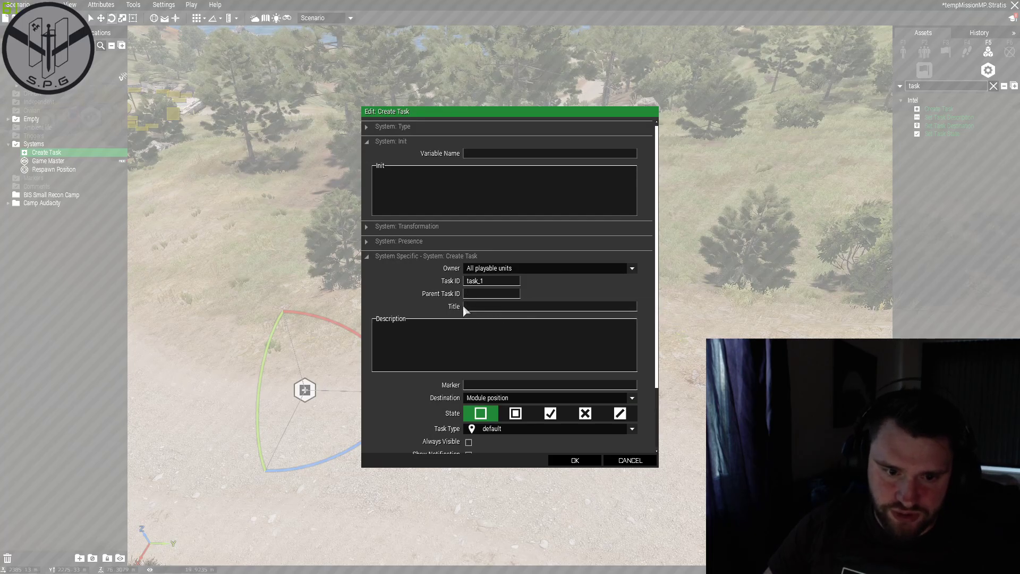
pyautogui.click(479, 307)
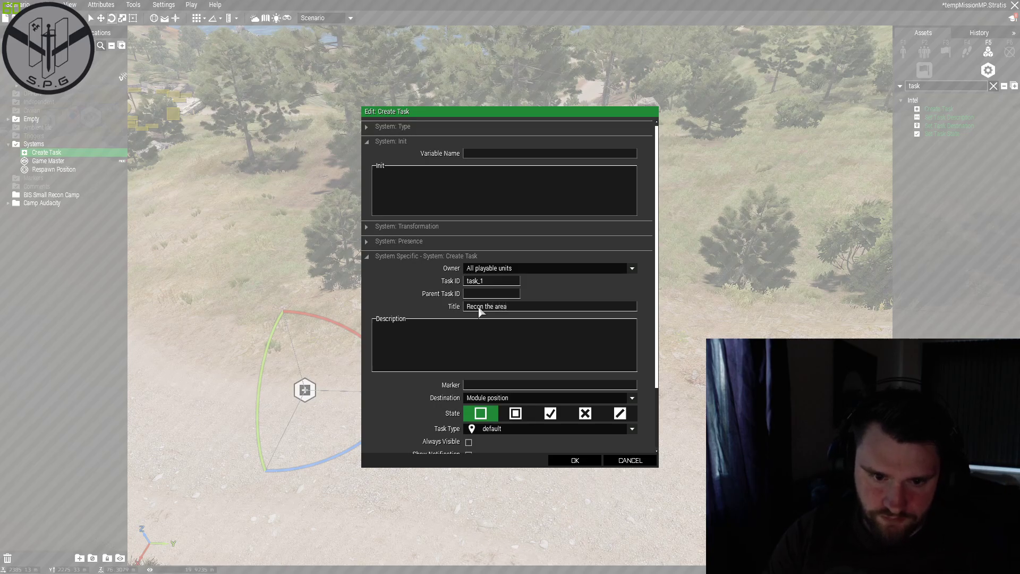
pyautogui.write('Go here and')
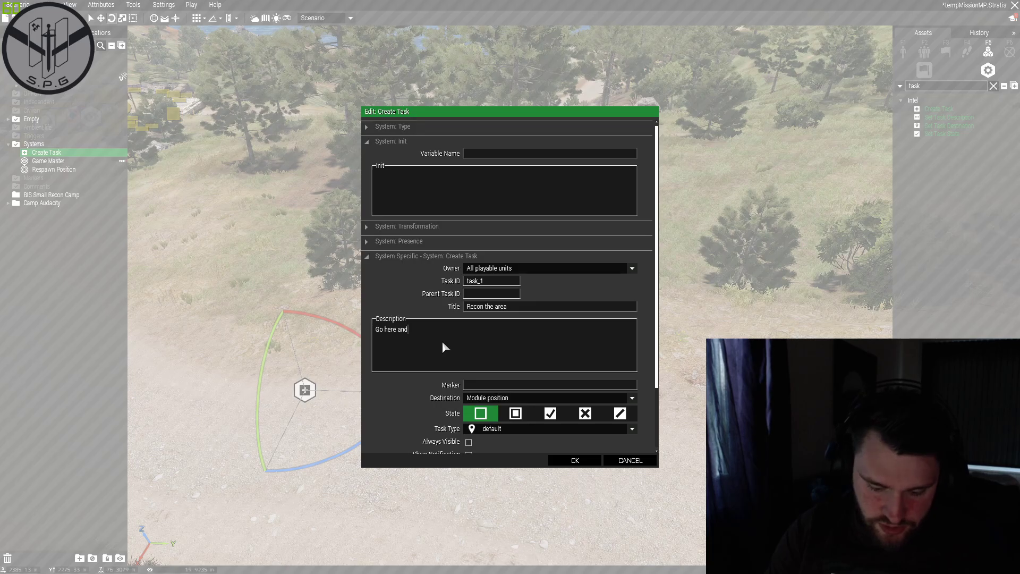
pyautogui.write(' do your j')
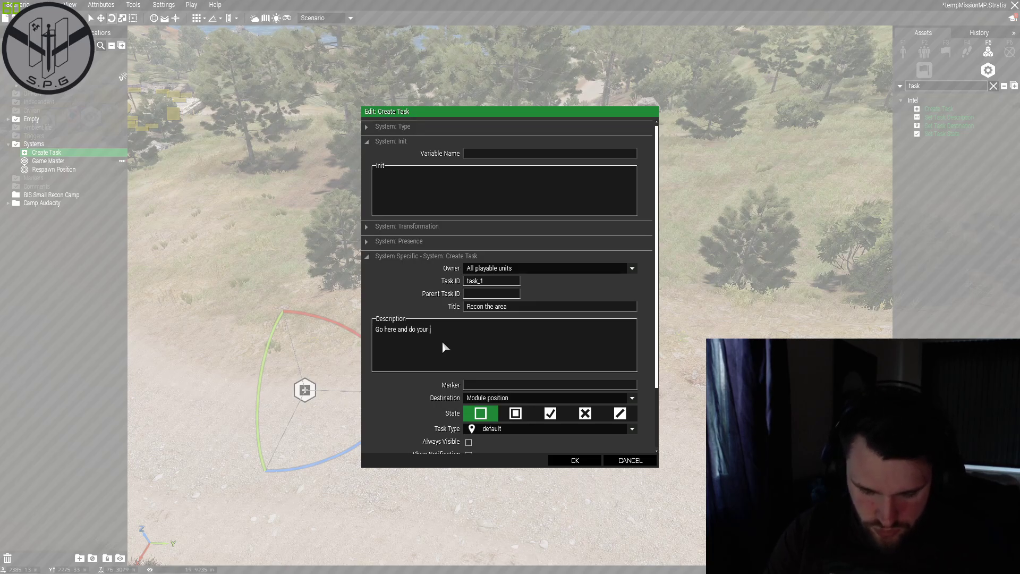
pyautogui.write('ob')
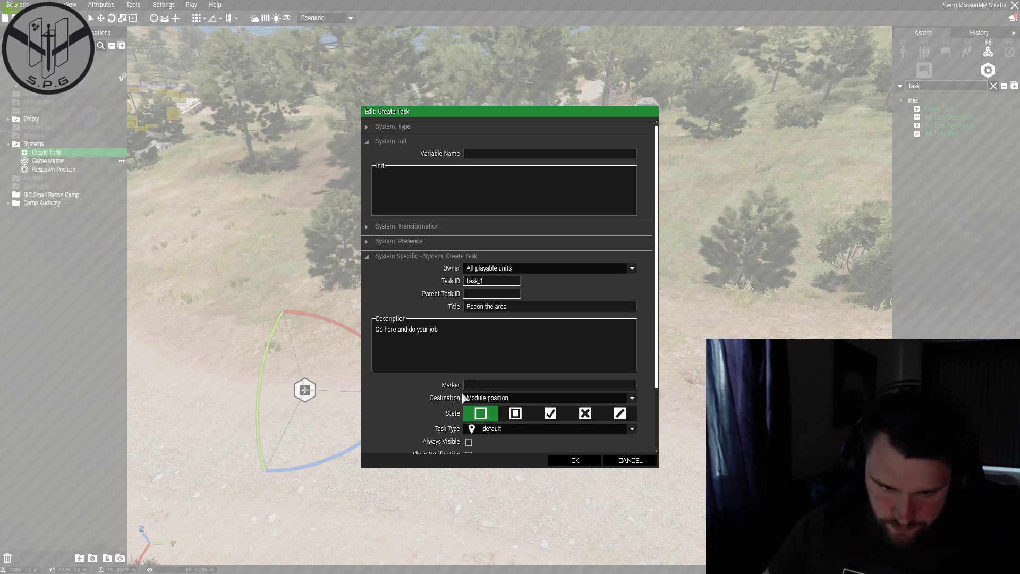
# Try the Disabled destination option for the task, then return it to Module position.
pyautogui.scroll(-2, 464, 398)
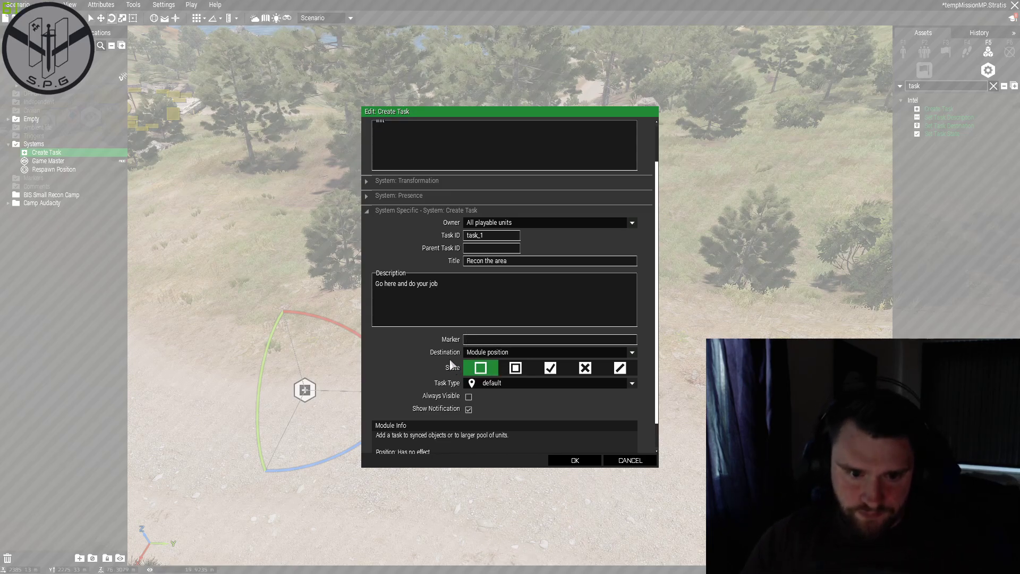
pyautogui.click(486, 353)
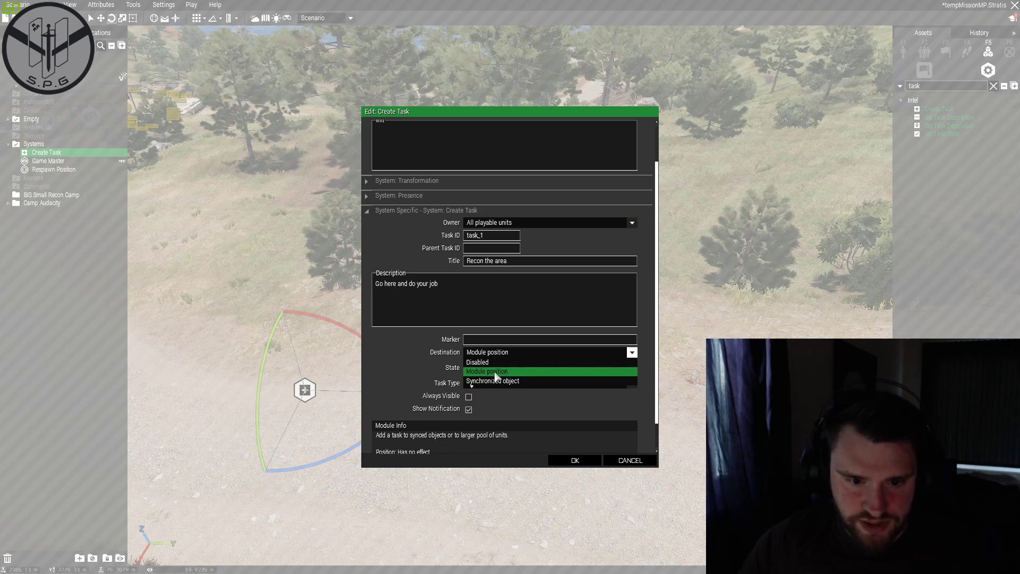
pyautogui.click(497, 372)
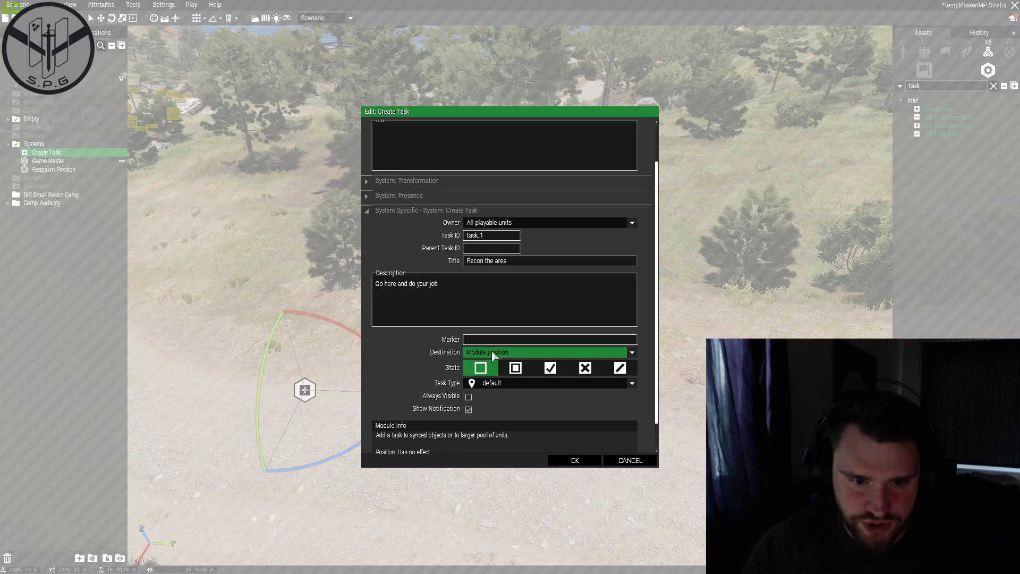
pyautogui.click(492, 349)
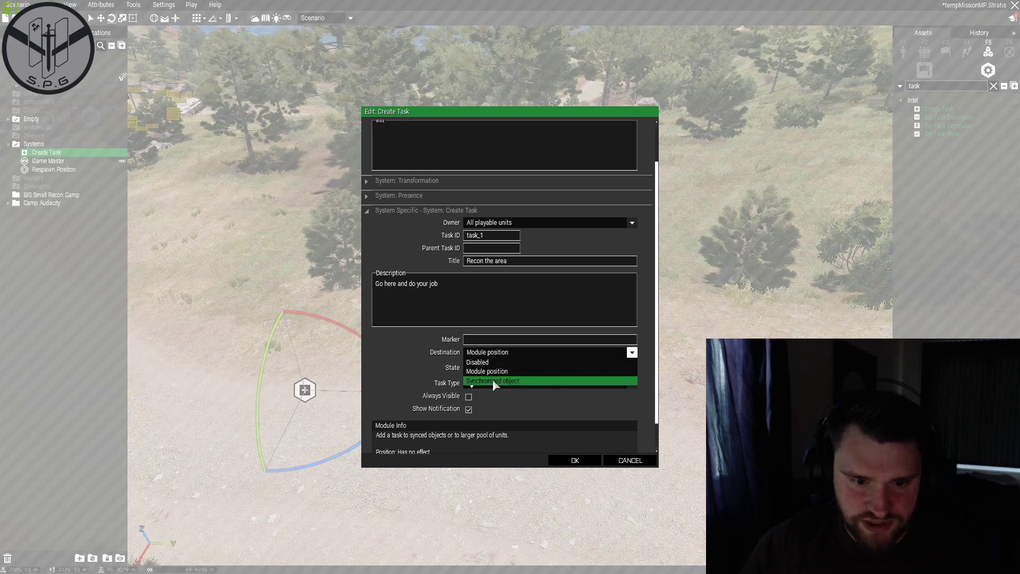
pyautogui.click(495, 371)
pyautogui.click(475, 353)
pyautogui.click(478, 362)
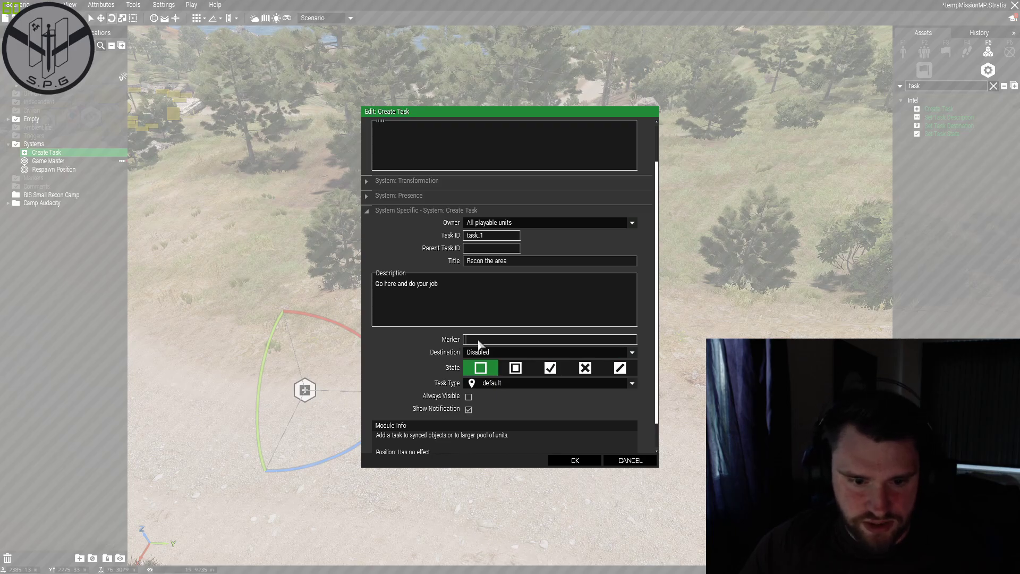
pyautogui.click(481, 352)
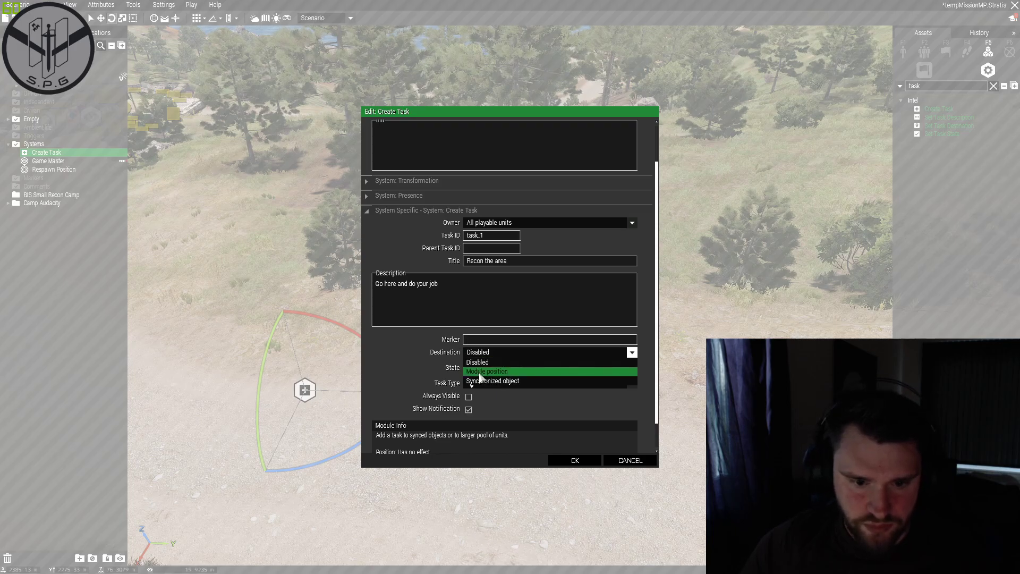
pyautogui.click(481, 371)
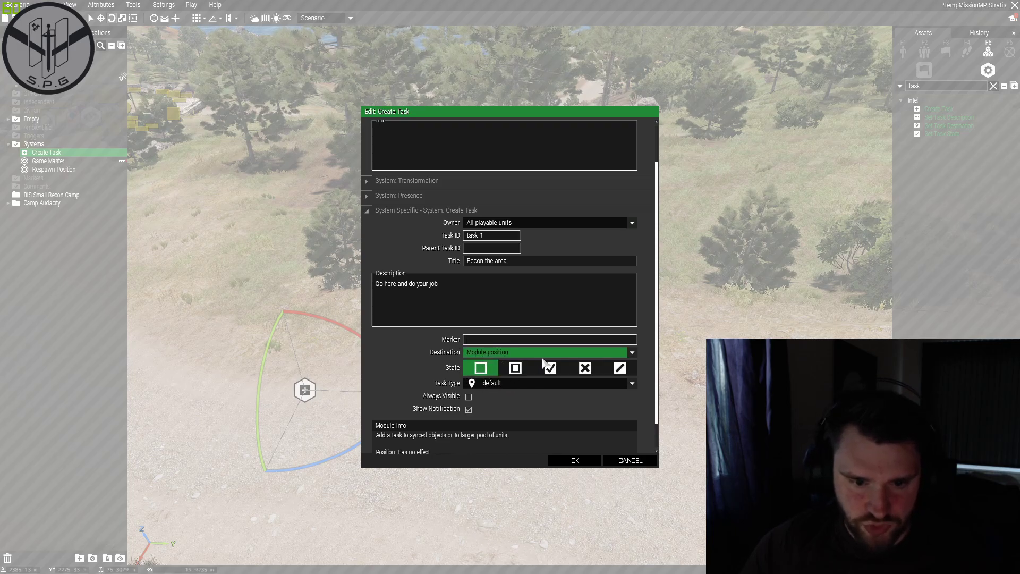
# Set the task's state to Assigned and its task type to walk, and confirm the attributes.
pyautogui.click(514, 368)
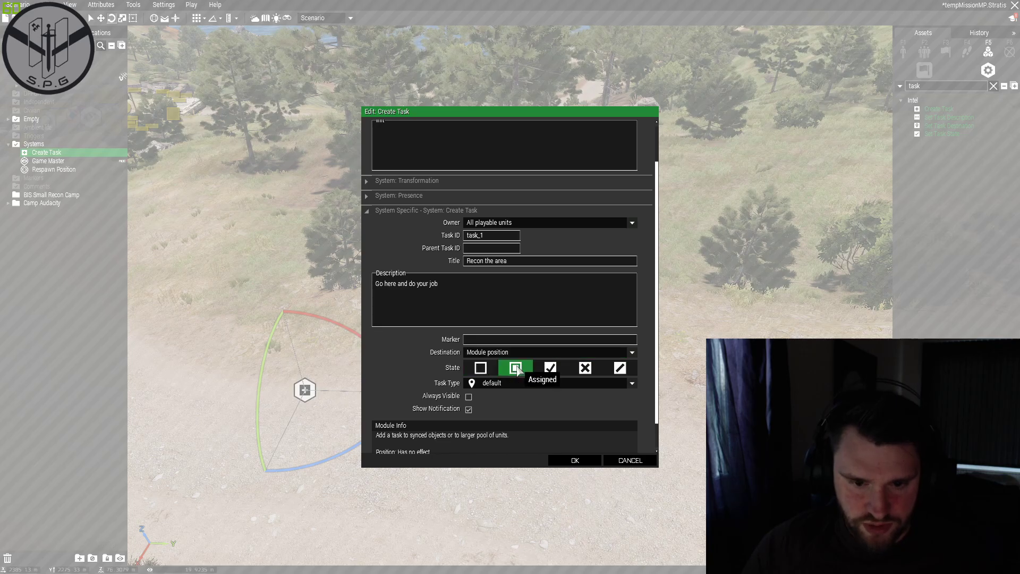
pyautogui.click(489, 384)
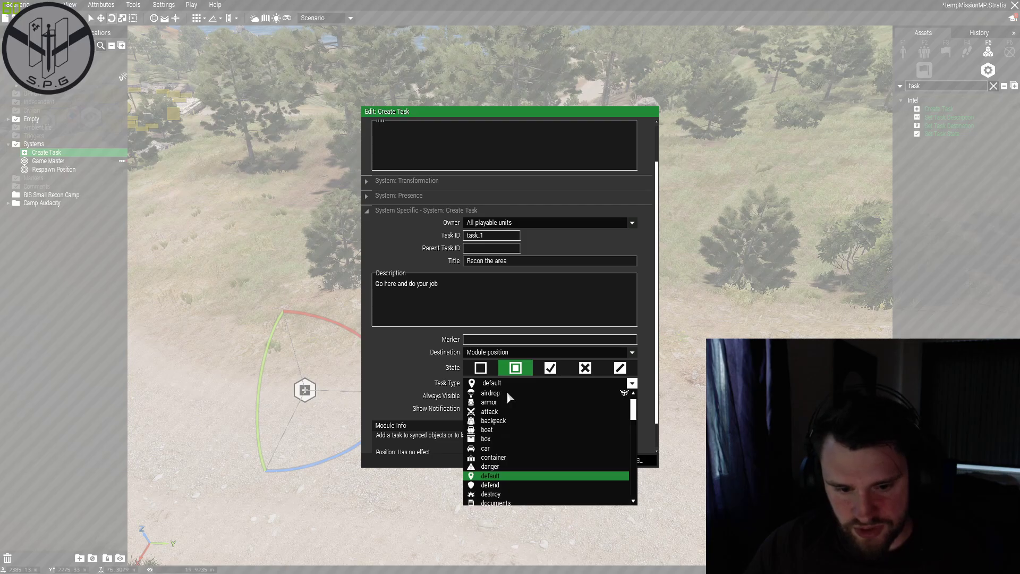
pyautogui.scroll(-7, 557, 453)
pyautogui.scroll(-8, 515, 458)
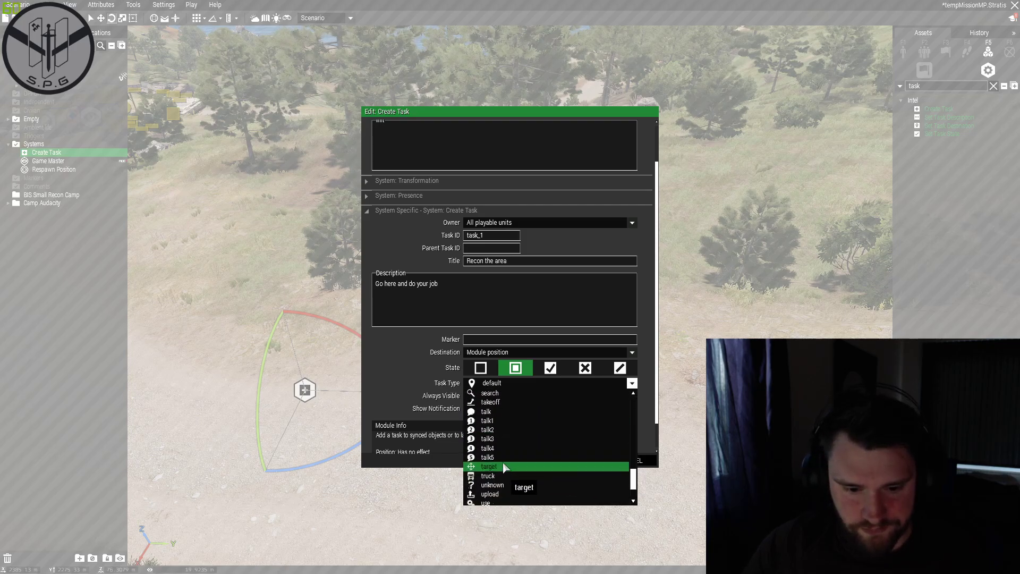
pyautogui.scroll(-3, 504, 468)
pyautogui.scroll(-2, 516, 450)
pyautogui.click(513, 450)
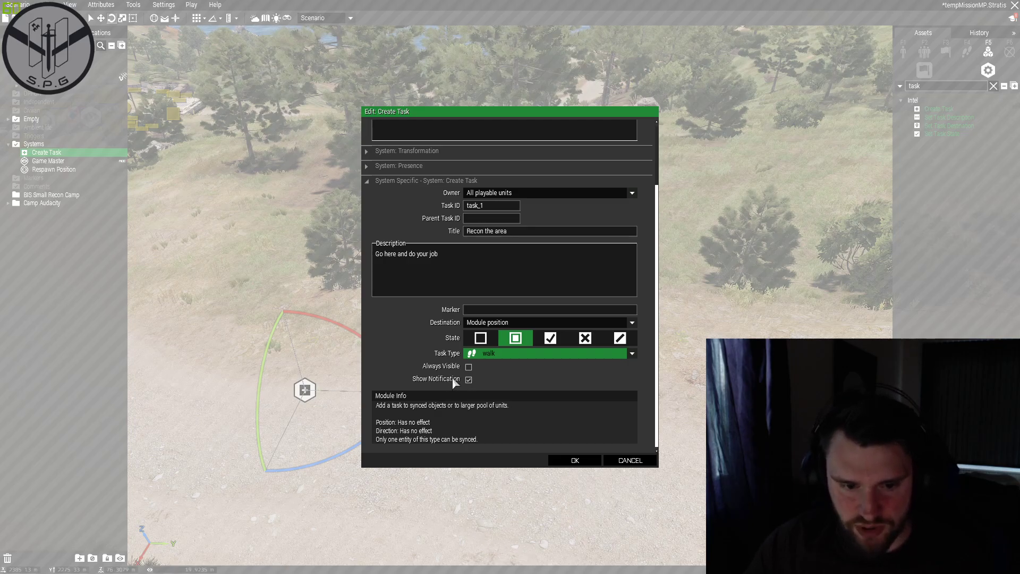
pyautogui.click(575, 461)
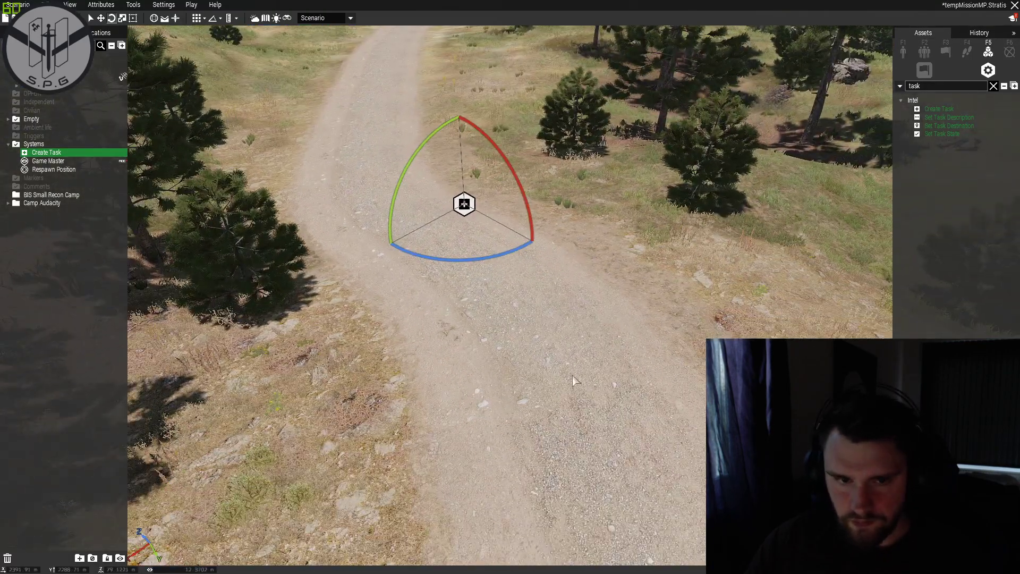
# Move the Create Task module to the grass beside the road, just outside the camp entrance, and deselect it.
pyautogui.press('w')
pyautogui.moveTo(573, 375); pyautogui.dragTo(520, 338, button='right')
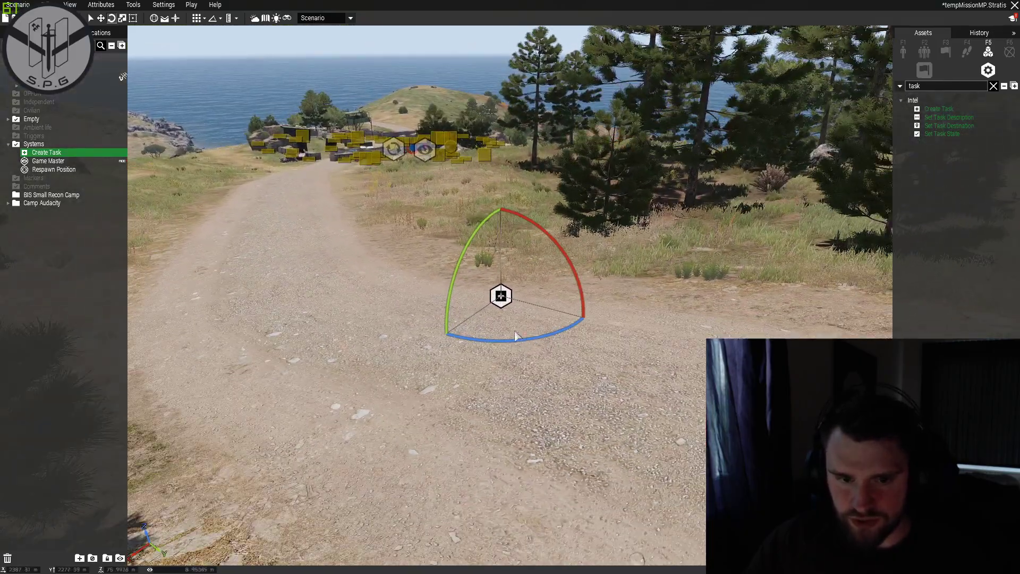
pyautogui.press('q')
pyautogui.moveTo(509, 434); pyautogui.dragTo(544, 231, button='right')
pyautogui.moveTo(544, 230); pyautogui.dragTo(517, 231)
pyautogui.press('w')
pyautogui.press('d')
pyautogui.press('s')
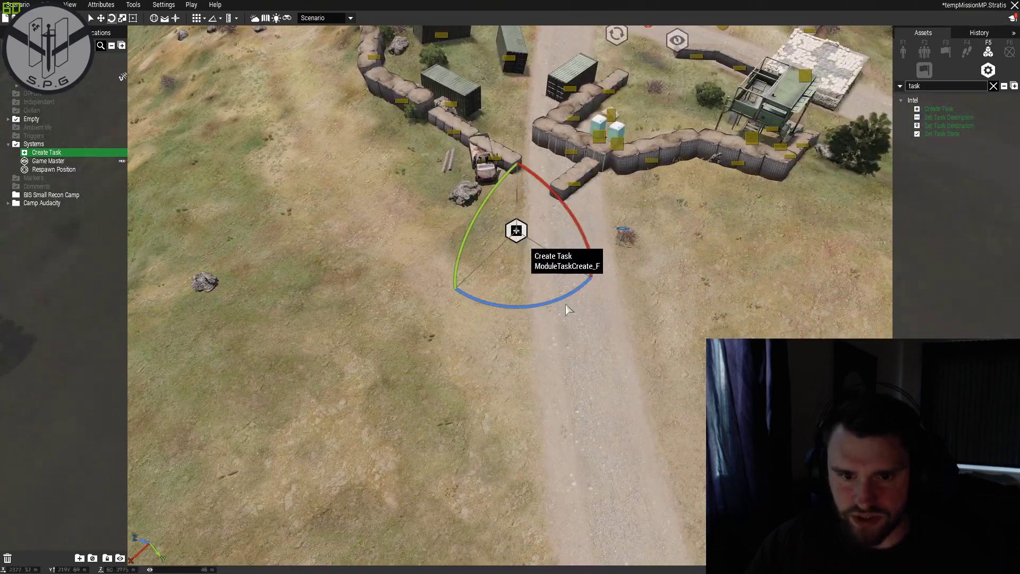
pyautogui.scroll(4, 563, 301)
pyautogui.press('a')
pyautogui.moveTo(620, 167); pyautogui.dragTo(651, 234)
pyautogui.click(738, 362)
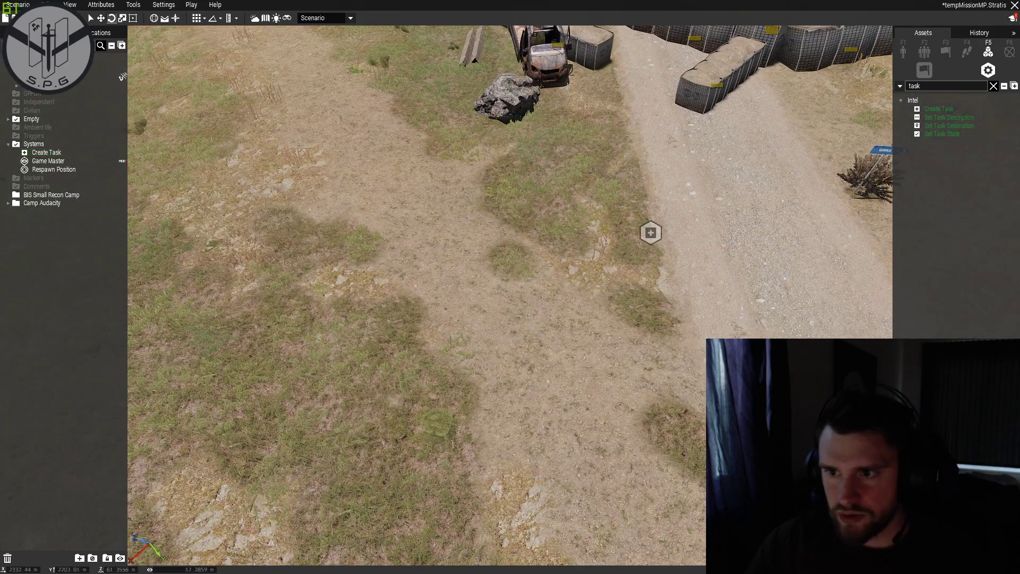
# Review the relocated Create Task module's attributes, including destination, state and task type, and close them.
pyautogui.moveTo(482, 320); pyautogui.dragTo(651, 282, button='right')
pyautogui.press('a')
pyautogui.scroll(3, 644, 323)
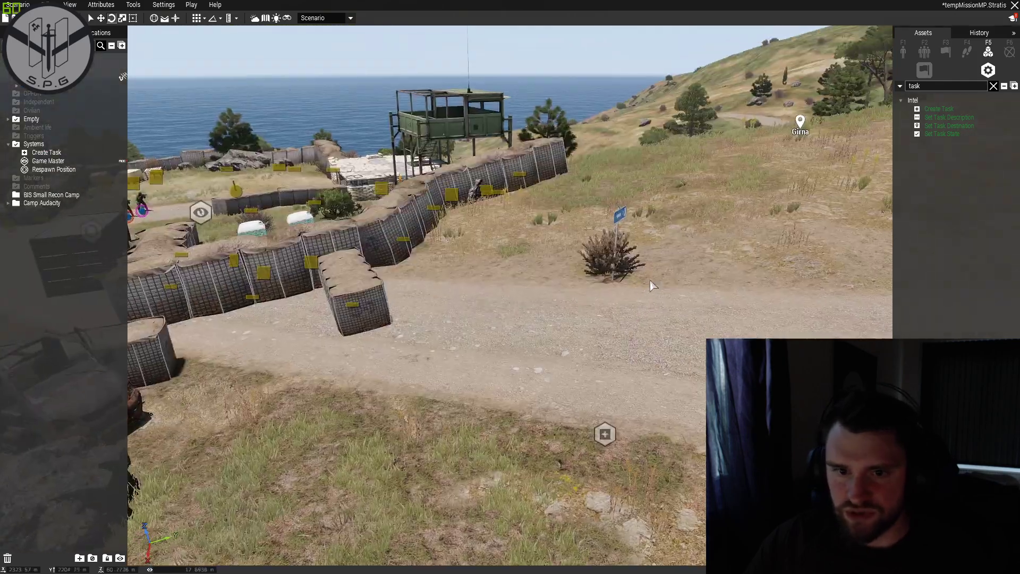
pyautogui.doubleClick(605, 434)
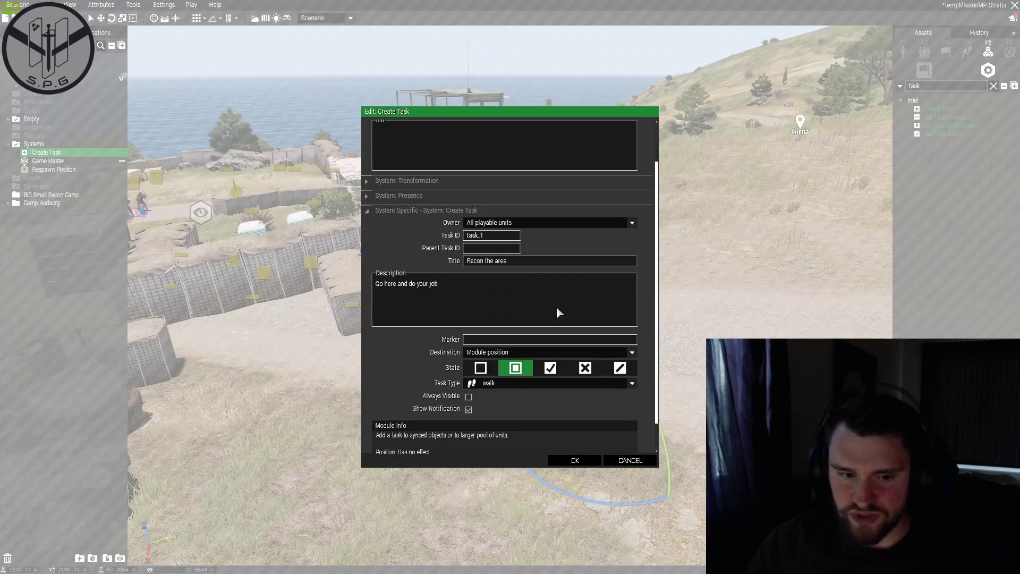
pyautogui.scroll(-1, 562, 309)
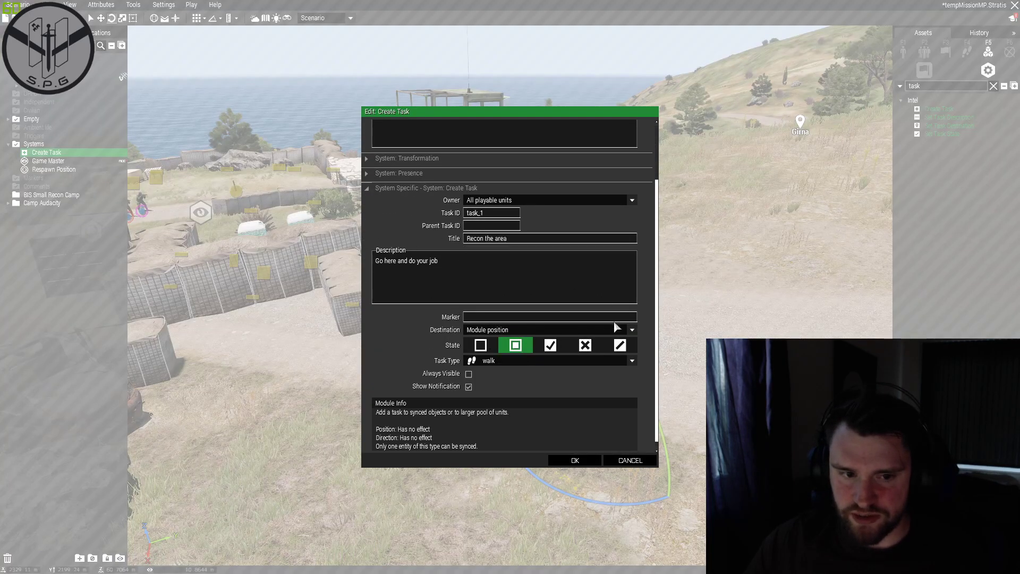
pyautogui.click(575, 461)
pyautogui.scroll(3, 588, 396)
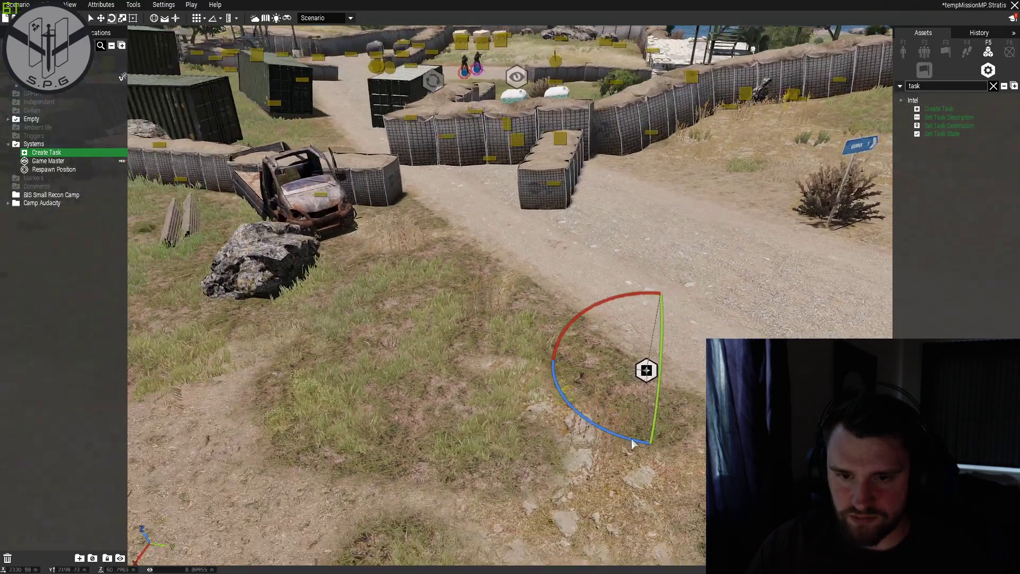
pyautogui.press('w')
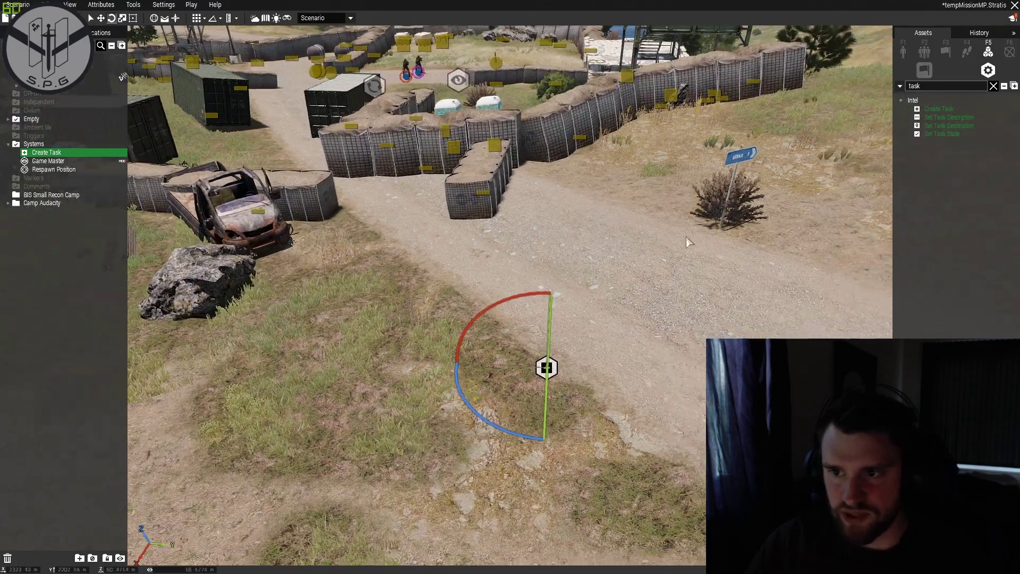
pyautogui.press('s')
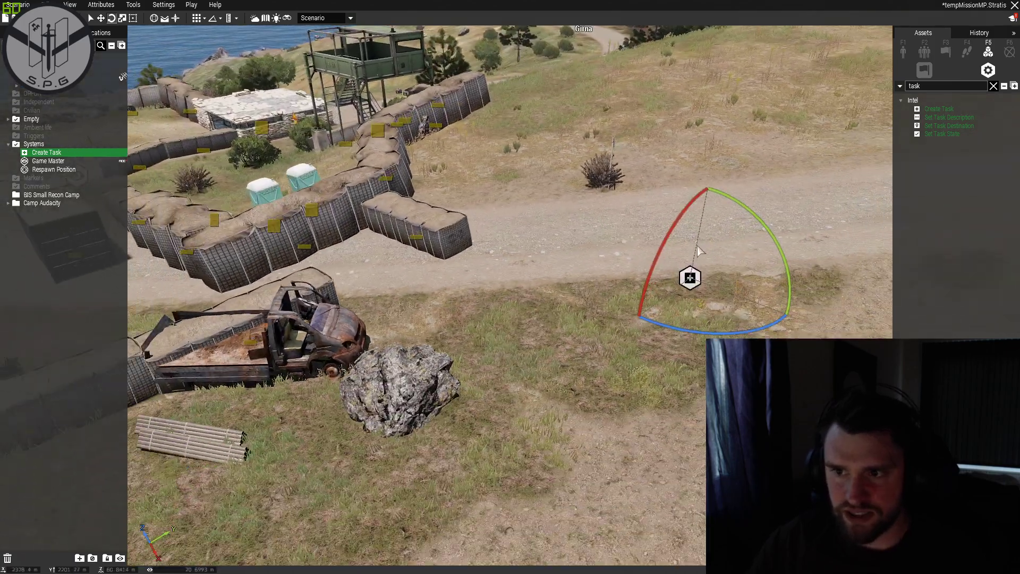
# Place a Set Task State module on the road near Create Task, set its state to the checkmark option, and keep Show Notification enabled.
pyautogui.click(940, 134)
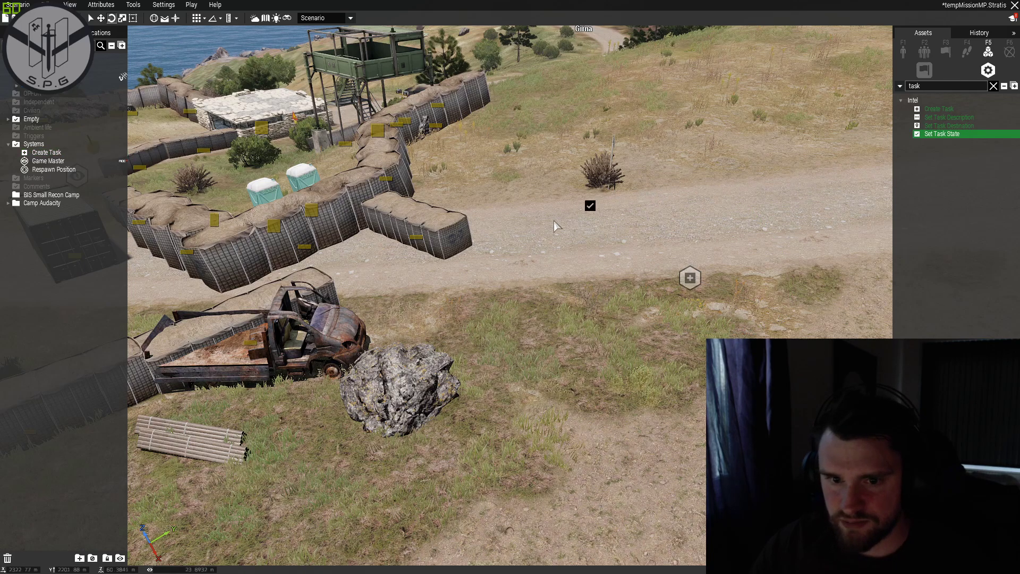
pyautogui.click(578, 217)
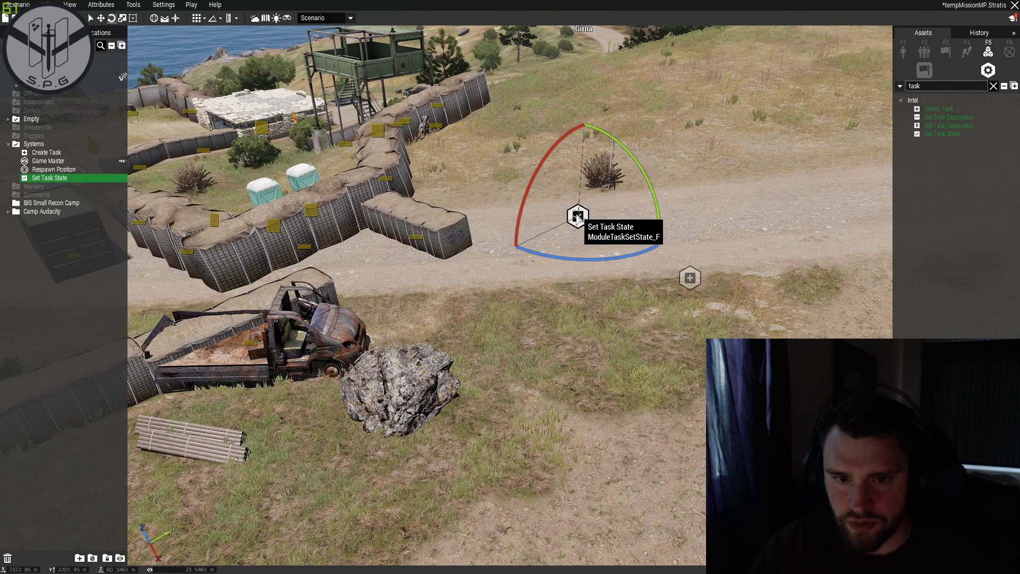
pyautogui.doubleClick(578, 217)
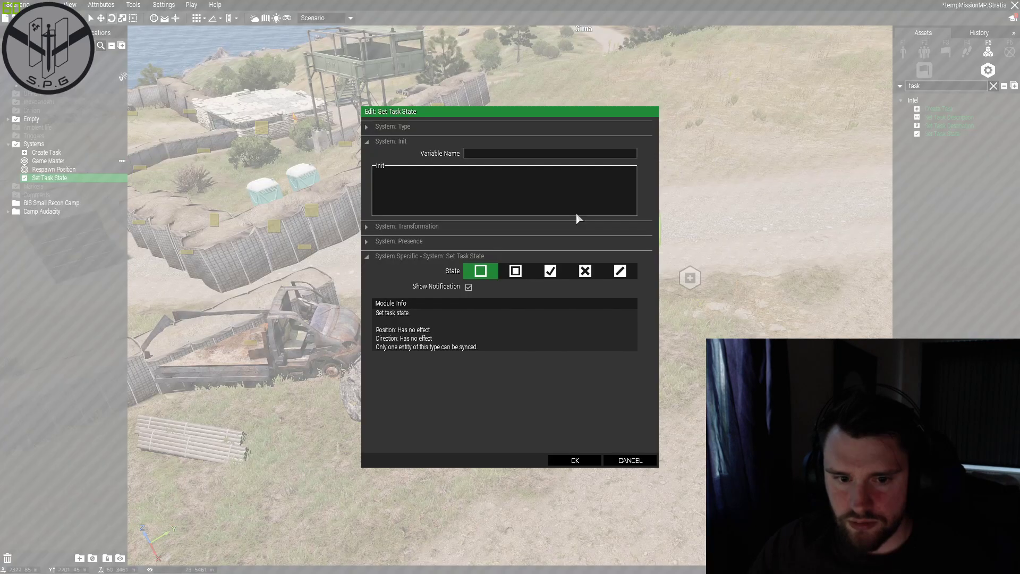
pyautogui.click(549, 271)
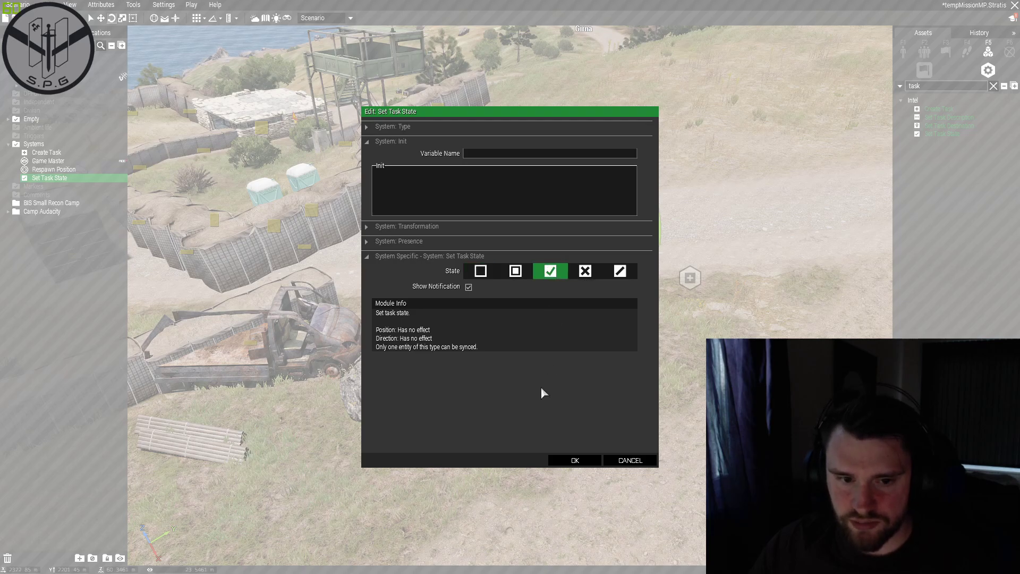
pyautogui.click(573, 461)
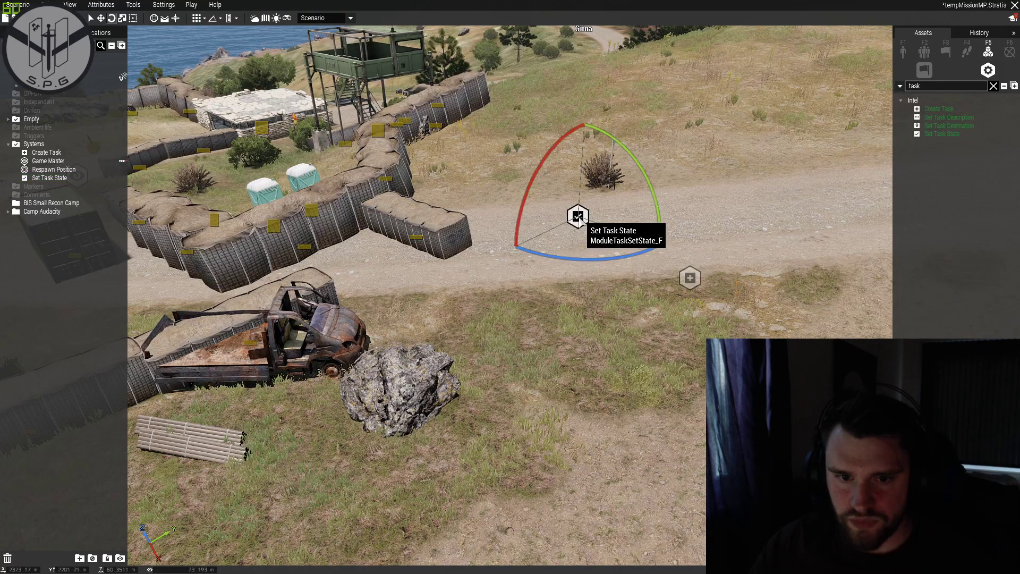
pyautogui.doubleClick(577, 217)
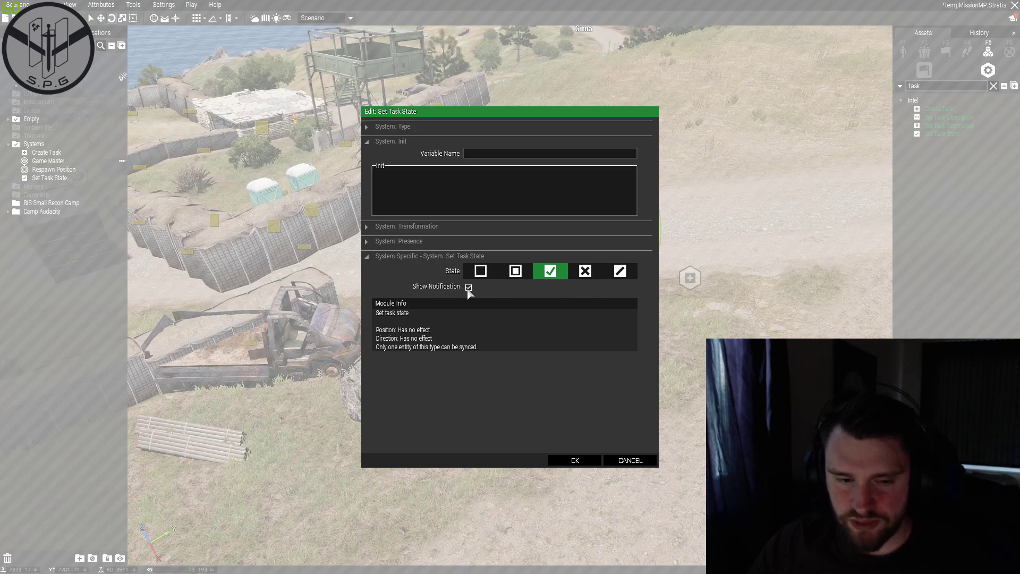
pyautogui.click(579, 461)
# Adjust the Set Task State module's position on the road, sync it to the Create Task module, and clear the selection.
pyautogui.click(665, 344)
pyautogui.press('s')
pyautogui.moveTo(666, 344); pyautogui.dragTo(627, 290, button='right')
pyautogui.click(629, 260)
pyautogui.moveTo(634, 273); pyautogui.dragTo(646, 284)
pyautogui.rightClick(647, 284)
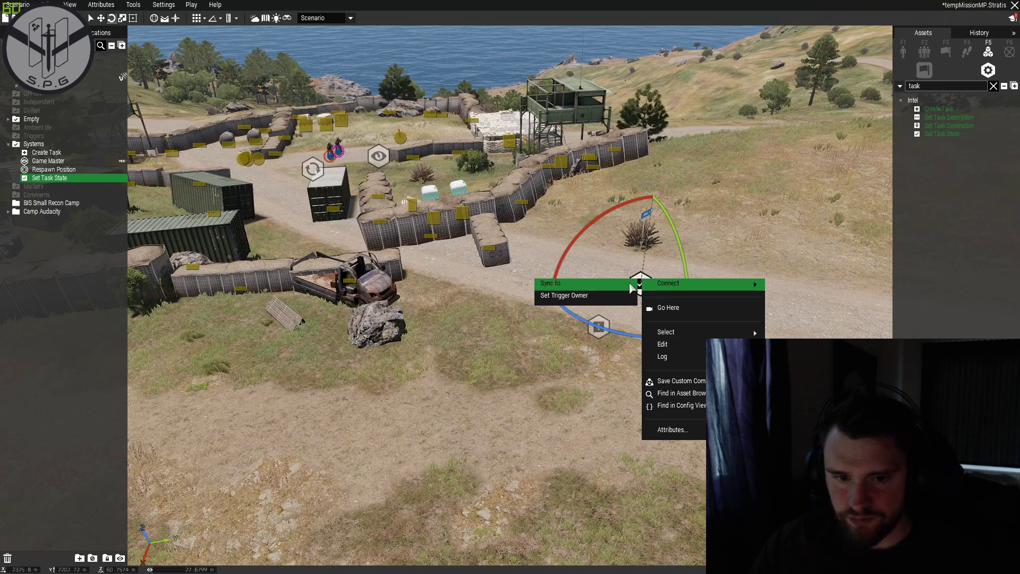
pyautogui.click(610, 287)
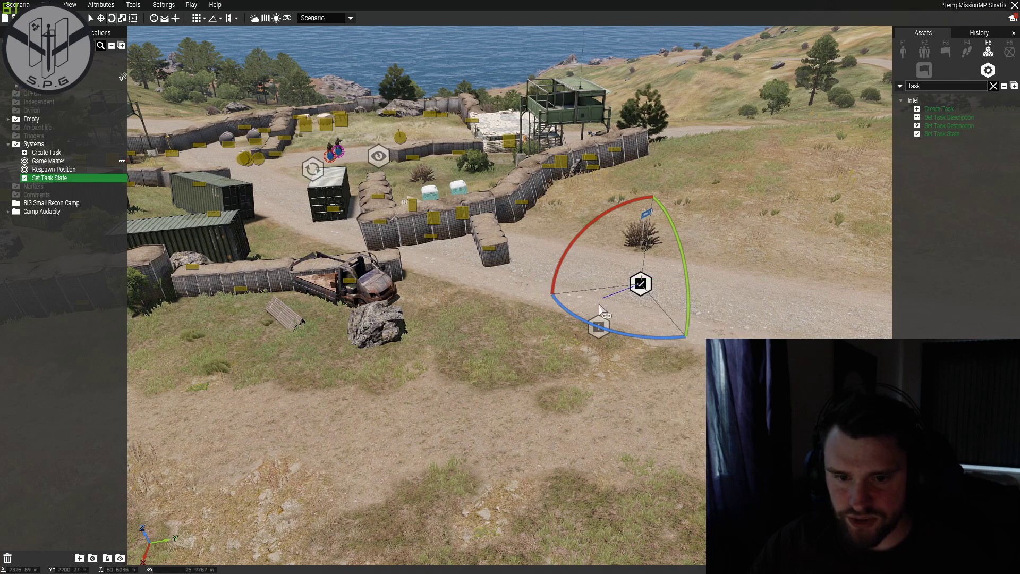
pyautogui.click(595, 333)
pyautogui.click(631, 379)
# Review the Set Task State module's state and notification attributes and close them.
pyautogui.moveTo(561, 338); pyautogui.dragTo(533, 337, button='middle')
pyautogui.click(531, 271)
pyautogui.click(605, 346)
pyautogui.click(557, 344)
pyautogui.click(457, 334)
pyautogui.doubleClick(456, 333)
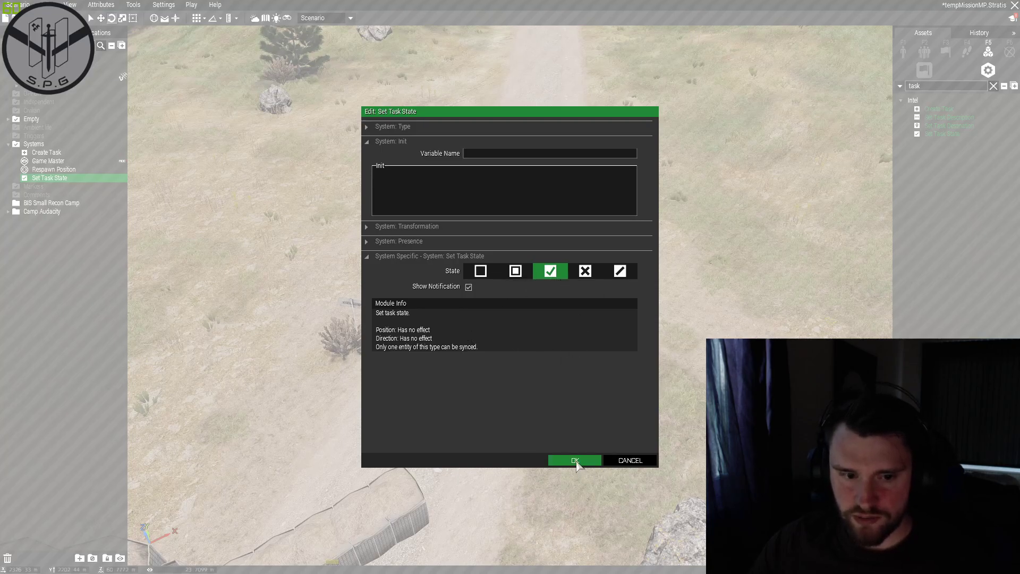
pyautogui.click(575, 460)
# Place a 10x10x10 m trigger on the road between the task modules and rotate it to about 44 degrees to align with the road.
pyautogui.scroll(3, 820, 227)
pyautogui.click(820, 228)
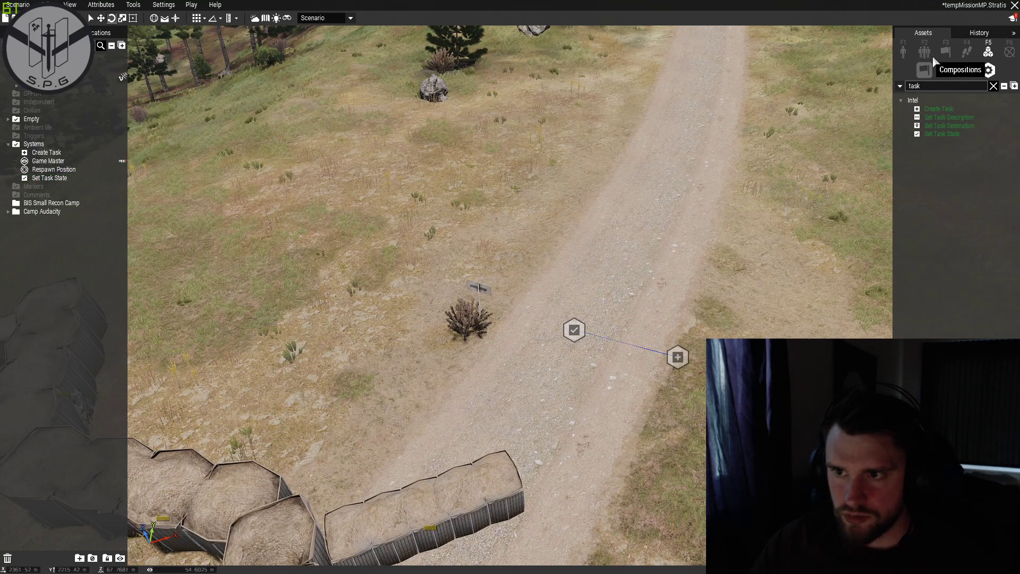
pyautogui.click(944, 69)
pyautogui.press('BackSpace')
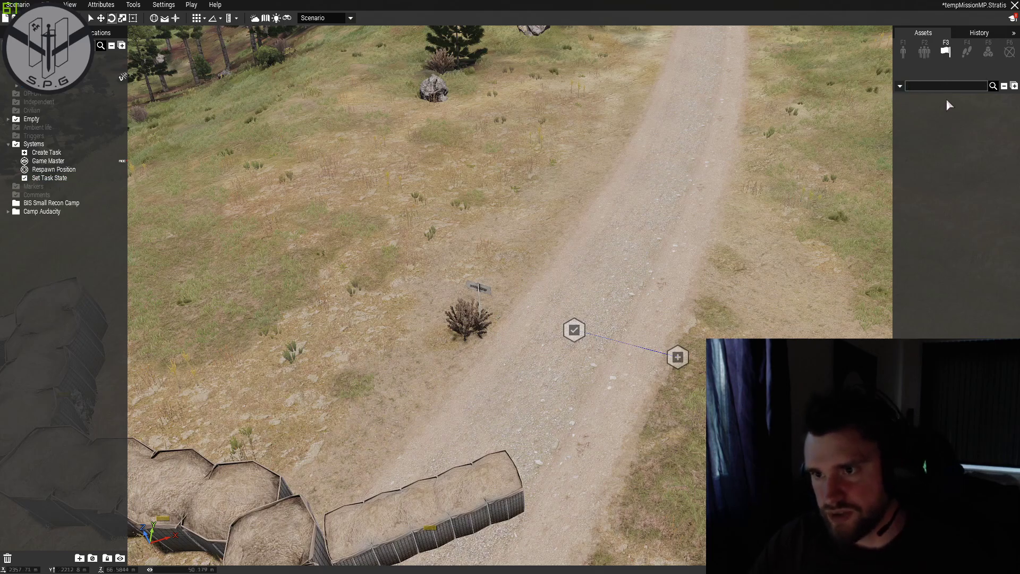
pyautogui.click(936, 127)
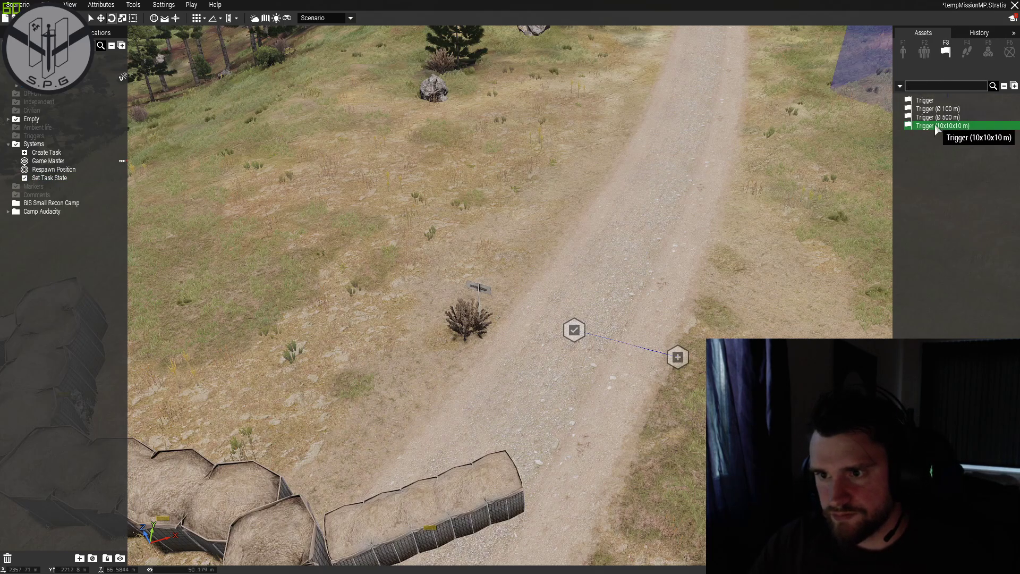
pyautogui.click(622, 382)
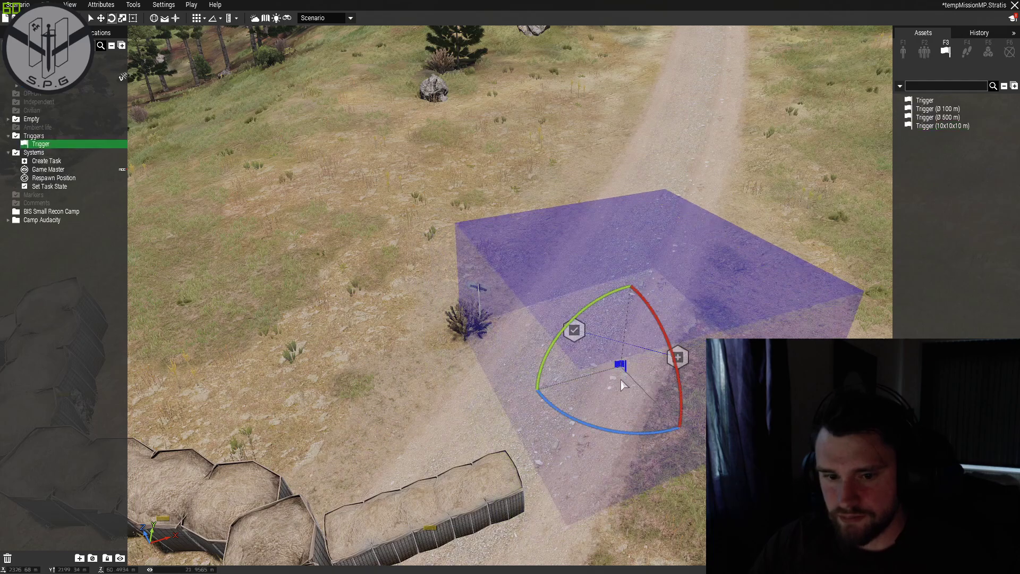
pyautogui.keyDown('shift'); pyautogui.moveTo(624, 366); pyautogui.dragTo(661, 260); pyautogui.keyUp('shift')
# Move Create Task onto the road inside the trigger area and Set Task State out onto the grassy slope, keeping the trigger beneath Create Task.
pyautogui.moveTo(678, 357); pyautogui.dragTo(621, 358)
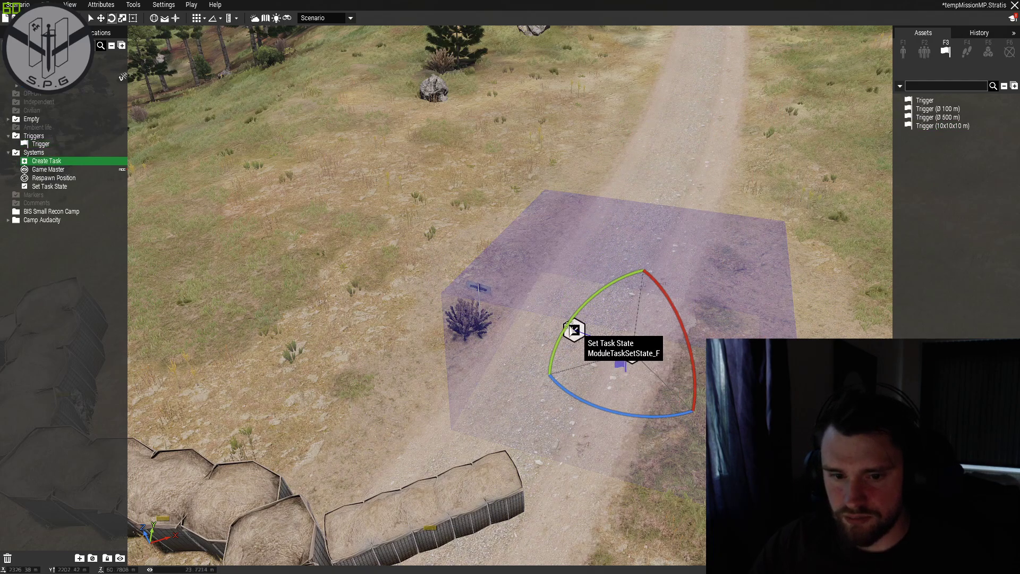
pyautogui.moveTo(574, 331); pyautogui.dragTo(273, 98)
pyautogui.scroll(-2, 274, 98)
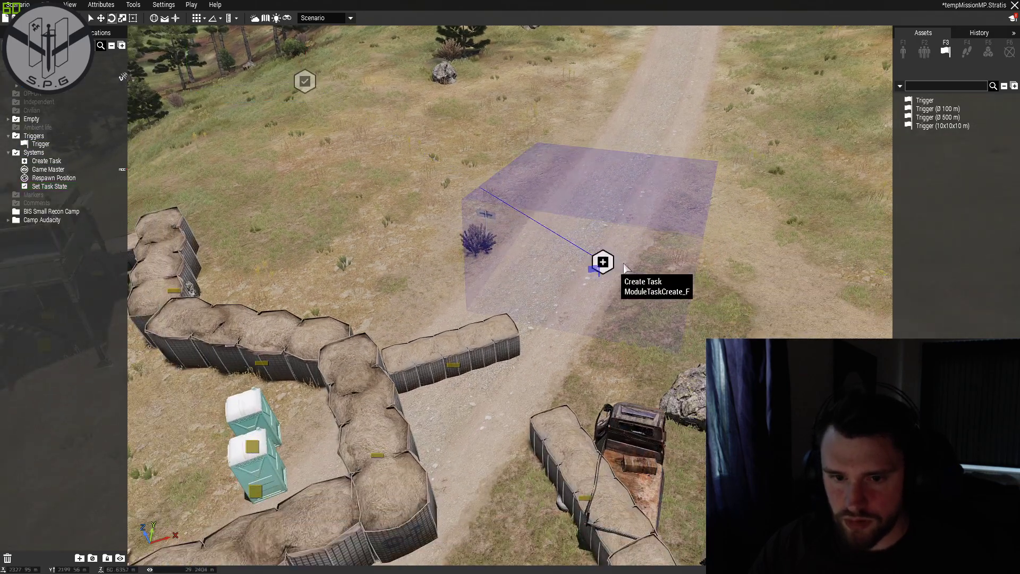
pyautogui.scroll(2, 595, 268)
pyautogui.click(582, 279)
pyautogui.moveTo(587, 280); pyautogui.dragTo(590, 281)
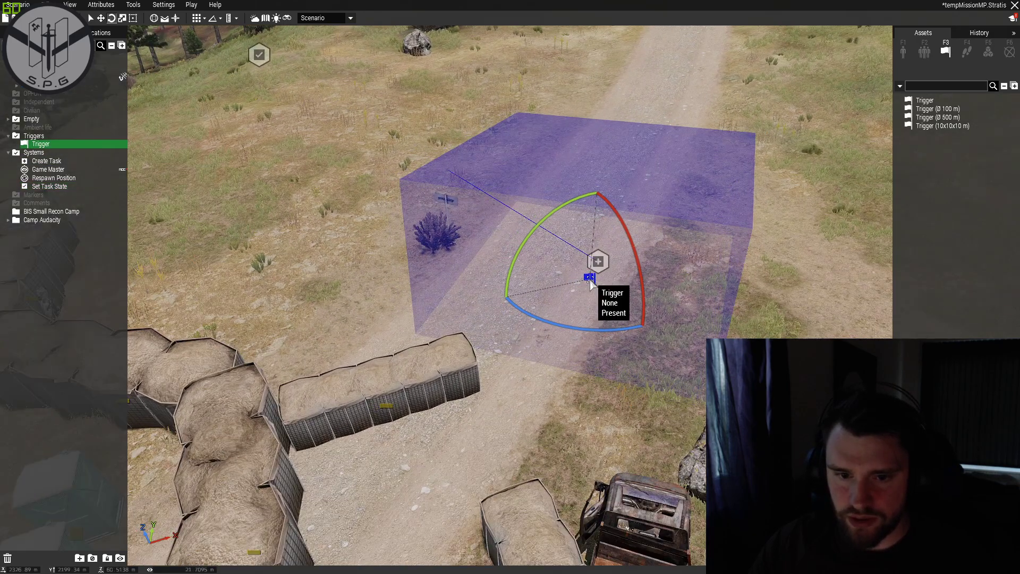
# Set the trigger to activate when BLUFOR is present, make it Server Only, and confirm its attributes.
pyautogui.doubleClick(590, 280)
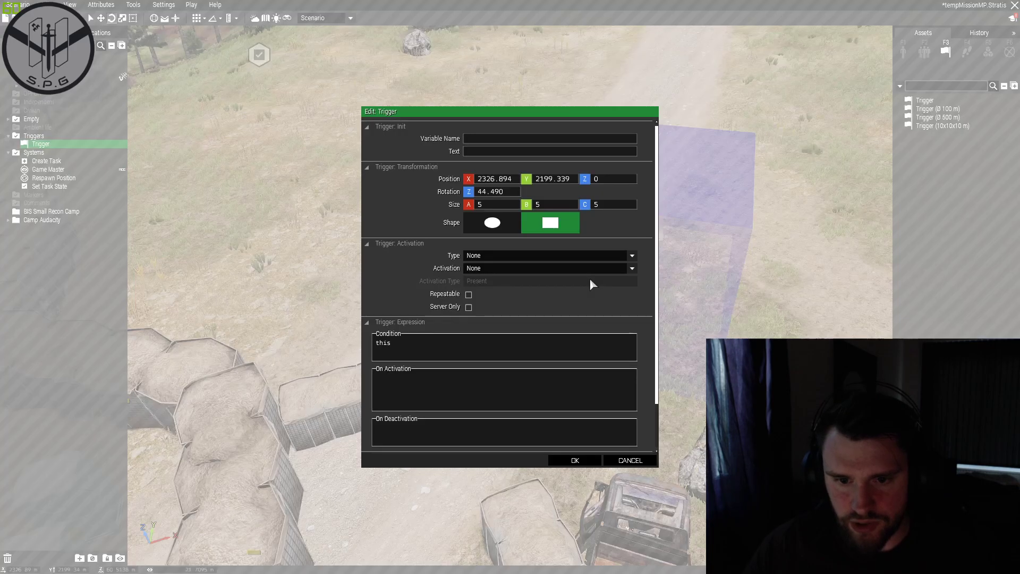
pyautogui.click(482, 269)
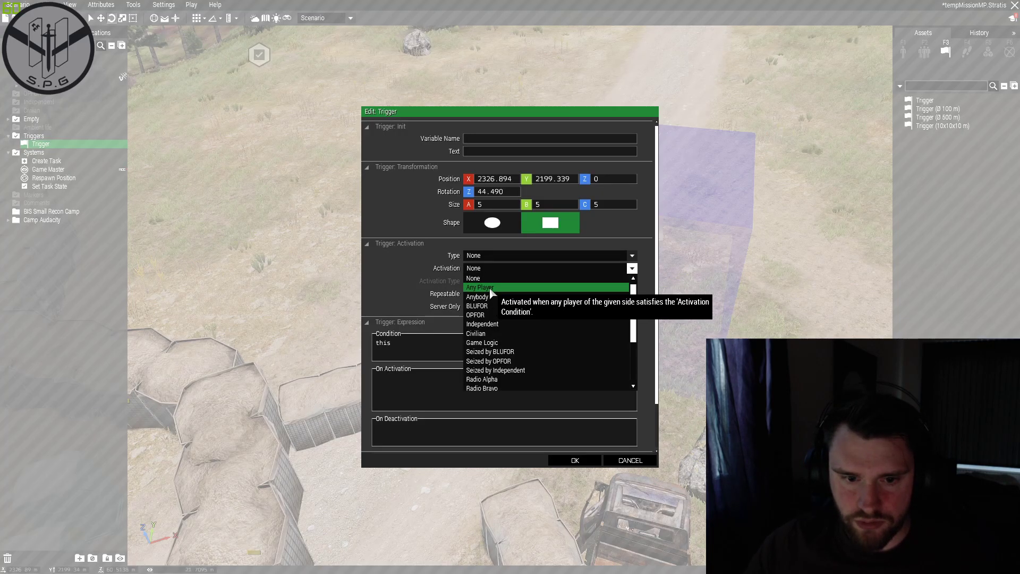
pyautogui.click(490, 287)
pyautogui.click(484, 269)
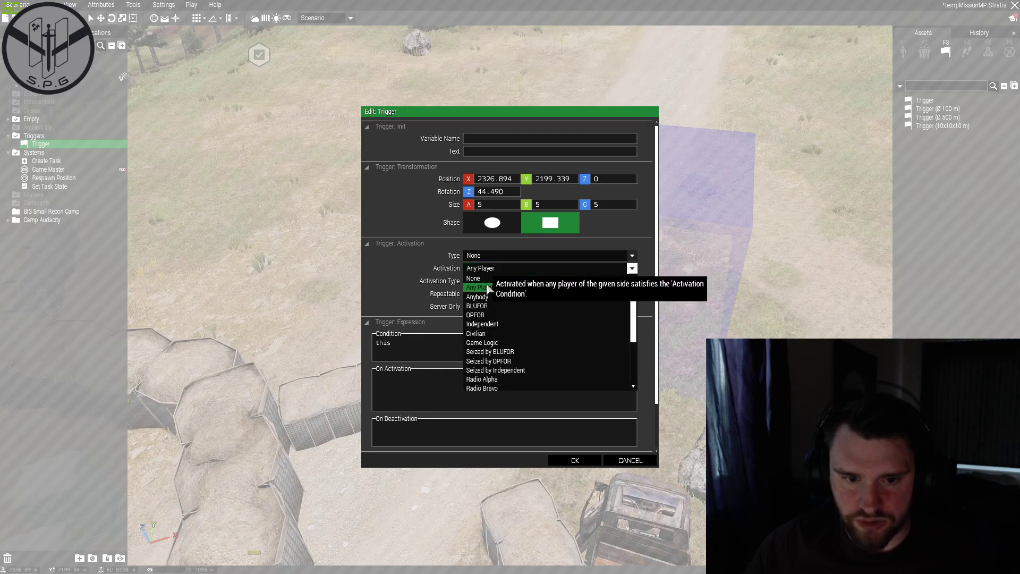
pyautogui.click(476, 305)
pyautogui.click(478, 282)
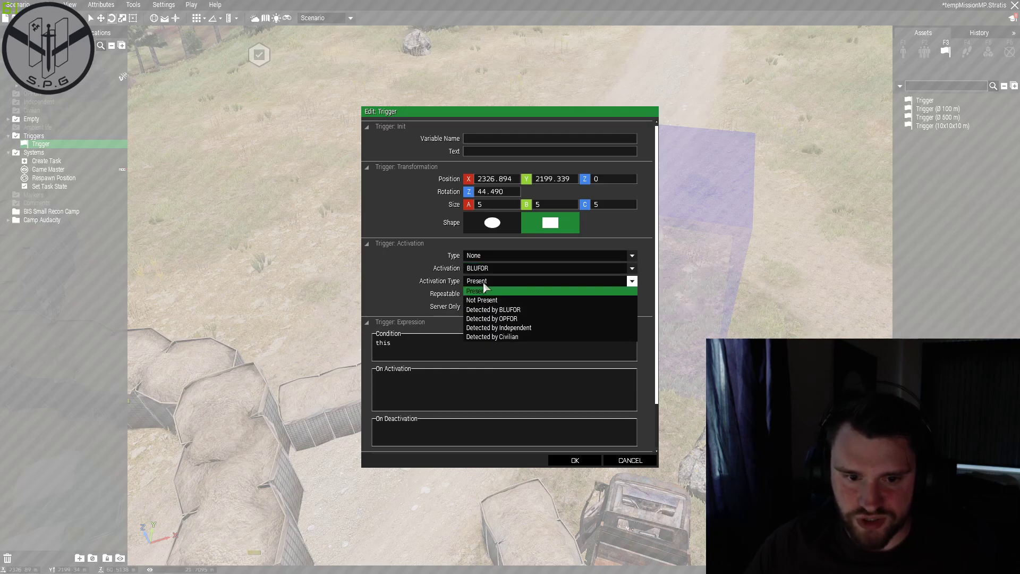
pyautogui.click(486, 292)
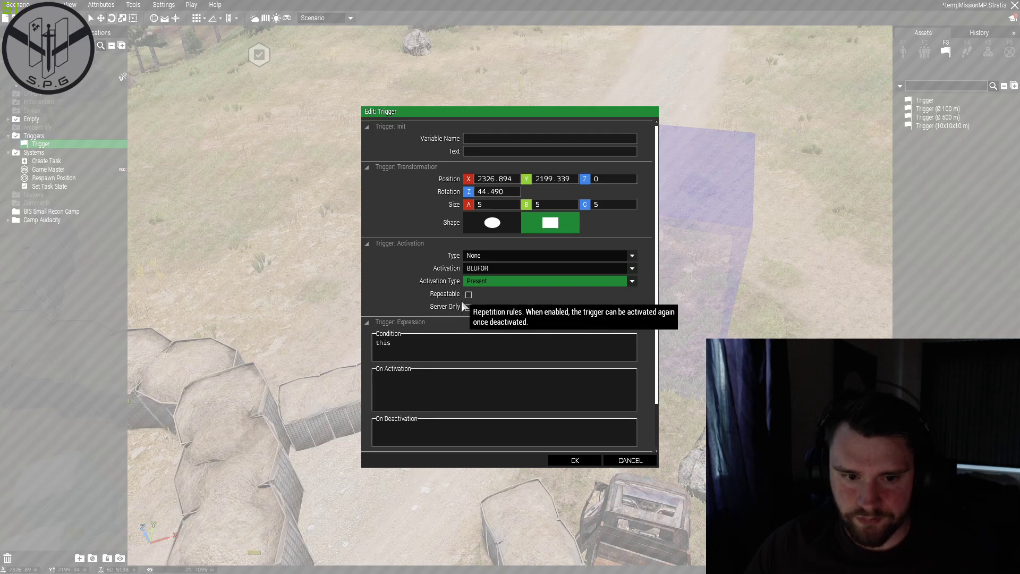
pyautogui.click(470, 308)
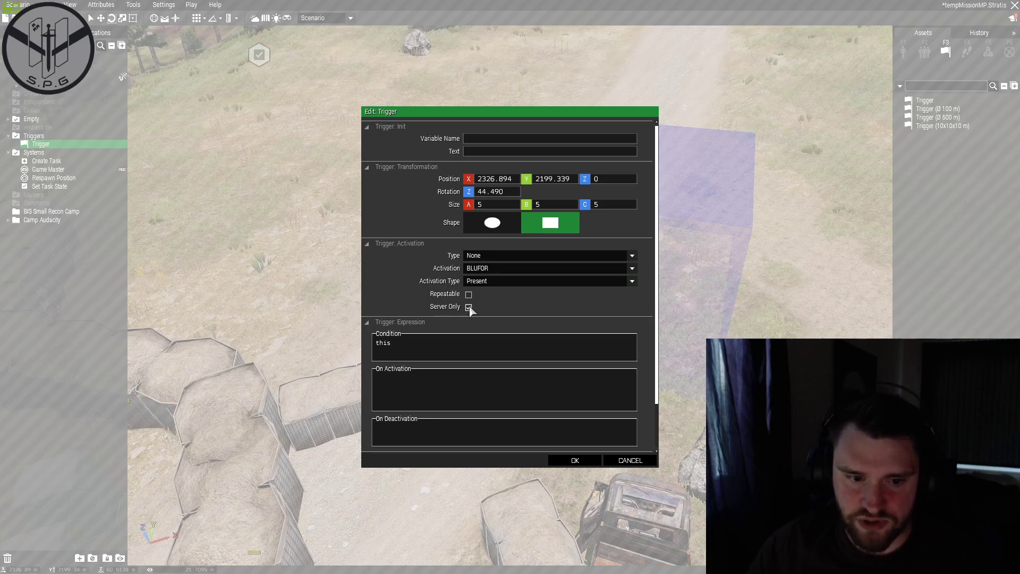
pyautogui.scroll(-1, 503, 360)
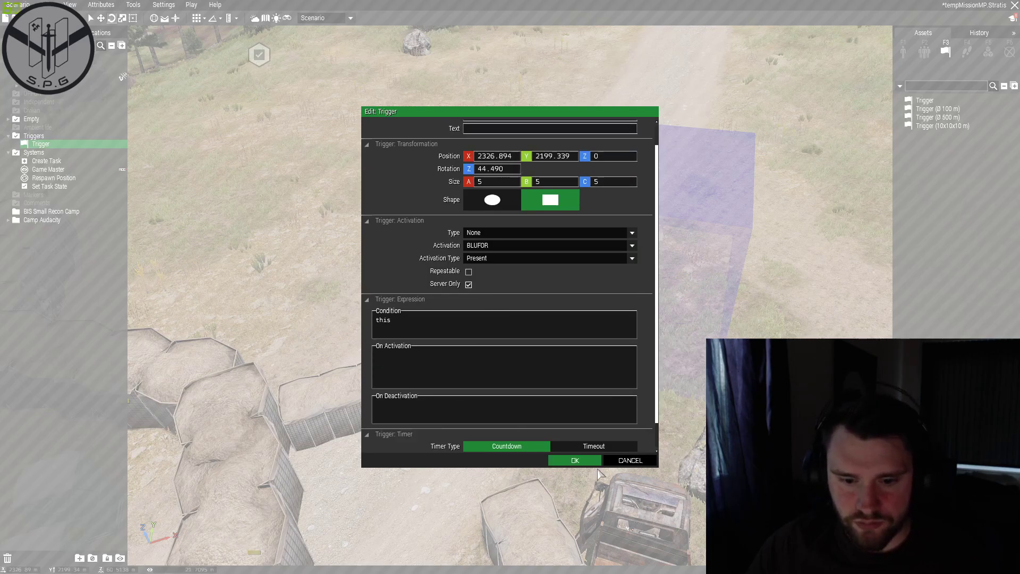
pyautogui.click(574, 461)
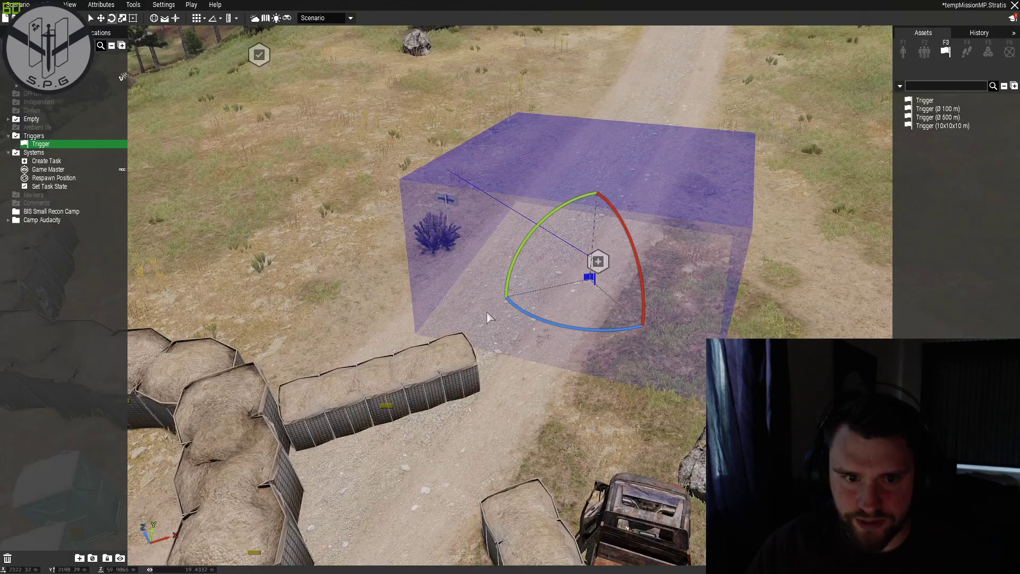
# Try to sync the trigger to the Create Task module after shifting the trigger toward the camp.
pyautogui.moveTo(579, 288); pyautogui.dragTo(571, 317)
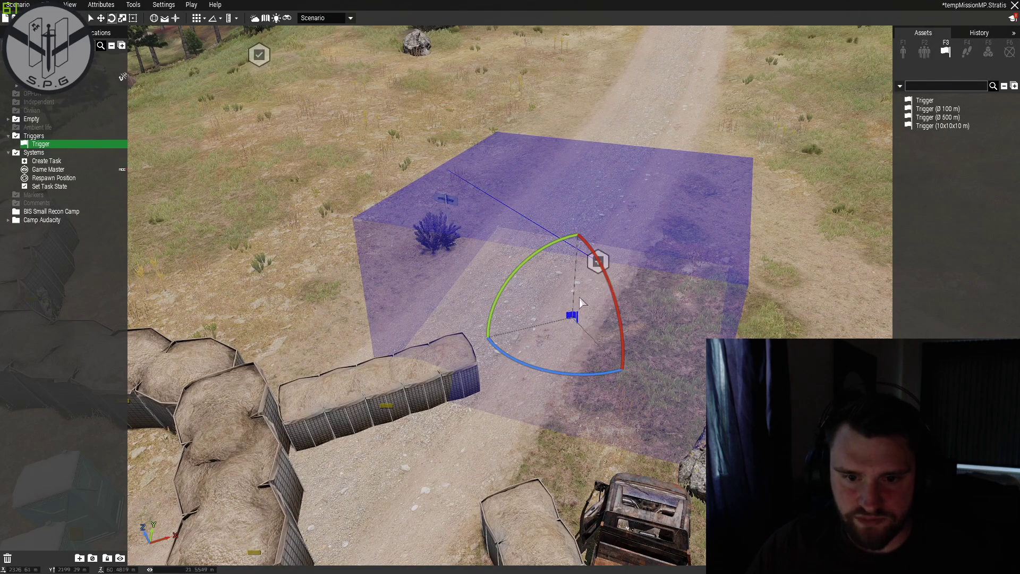
pyautogui.rightClick(572, 318)
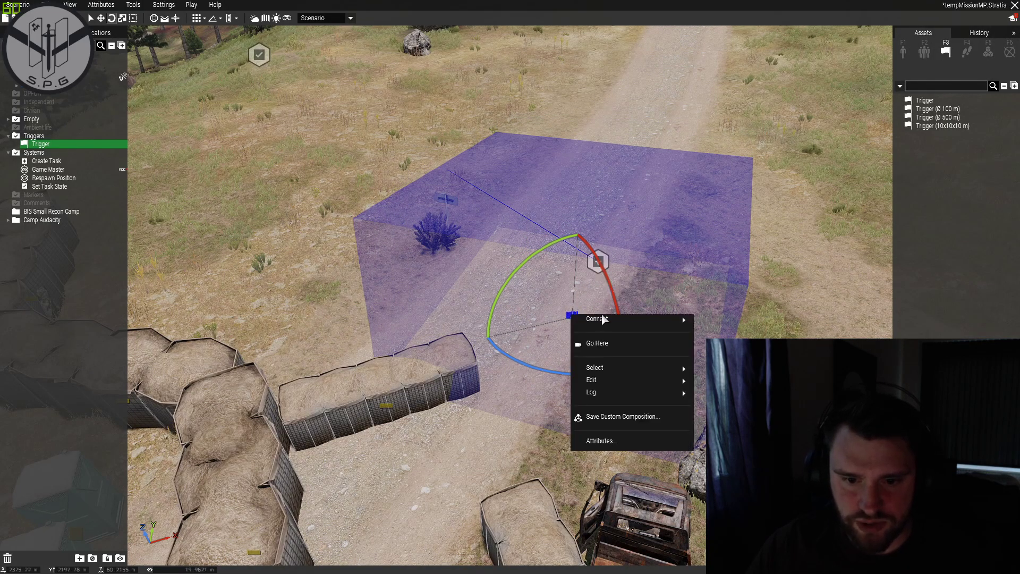
pyautogui.moveTo(605, 319)
pyautogui.click(744, 325)
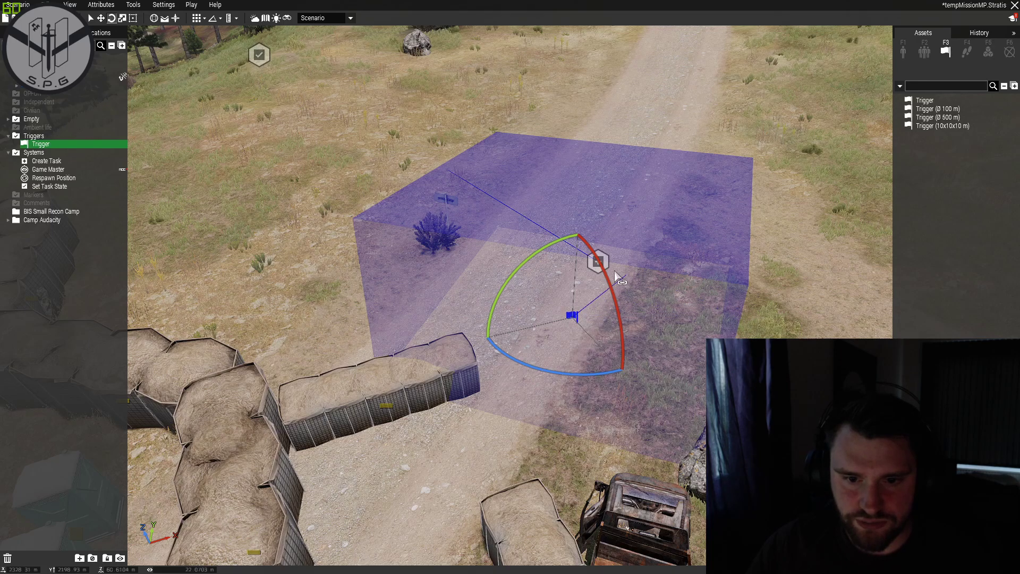
pyautogui.click(597, 267)
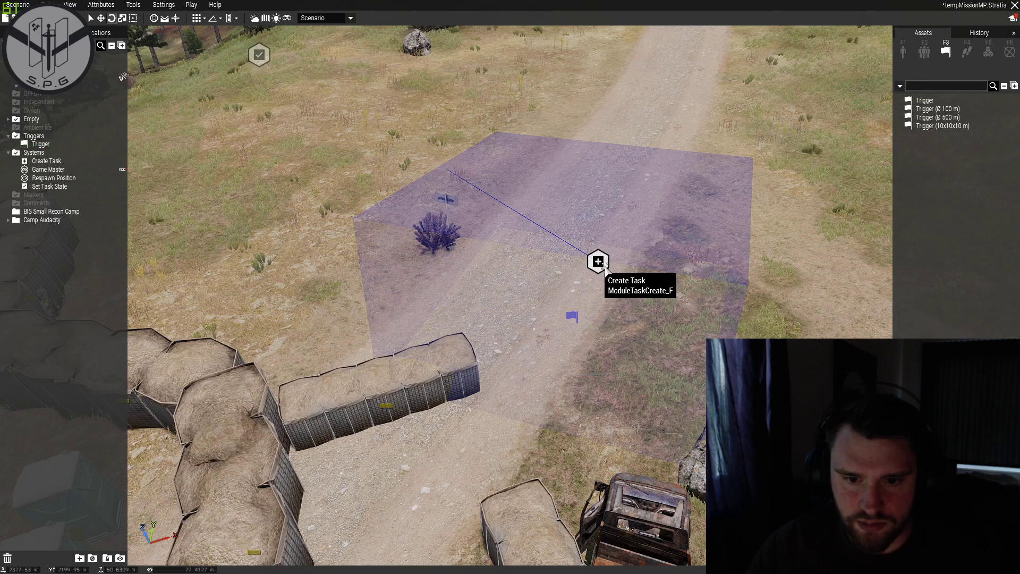
# Move the trigger slightly closer to the camp entrance and sync it to the Create Task module.
pyautogui.moveTo(573, 317); pyautogui.dragTo(587, 341)
pyautogui.rightClick(588, 341)
pyautogui.moveTo(602, 346)
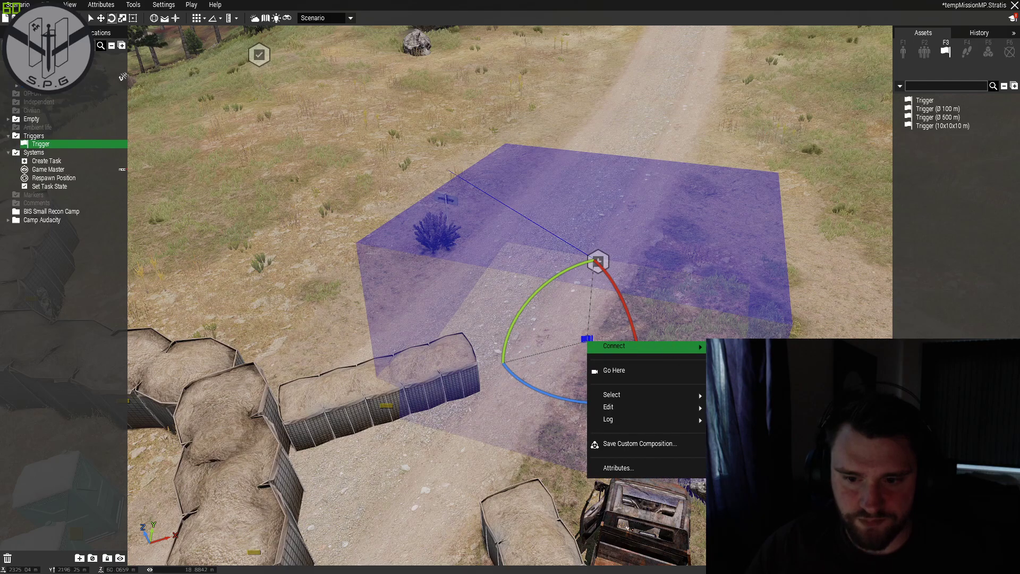
pyautogui.click(744, 352)
pyautogui.click(602, 265)
# Move the Respawn Position module from the camp's central road to the grass beside the containers, near the trigger-side entrance.
pyautogui.moveTo(625, 272); pyautogui.dragTo(478, 272, button='right')
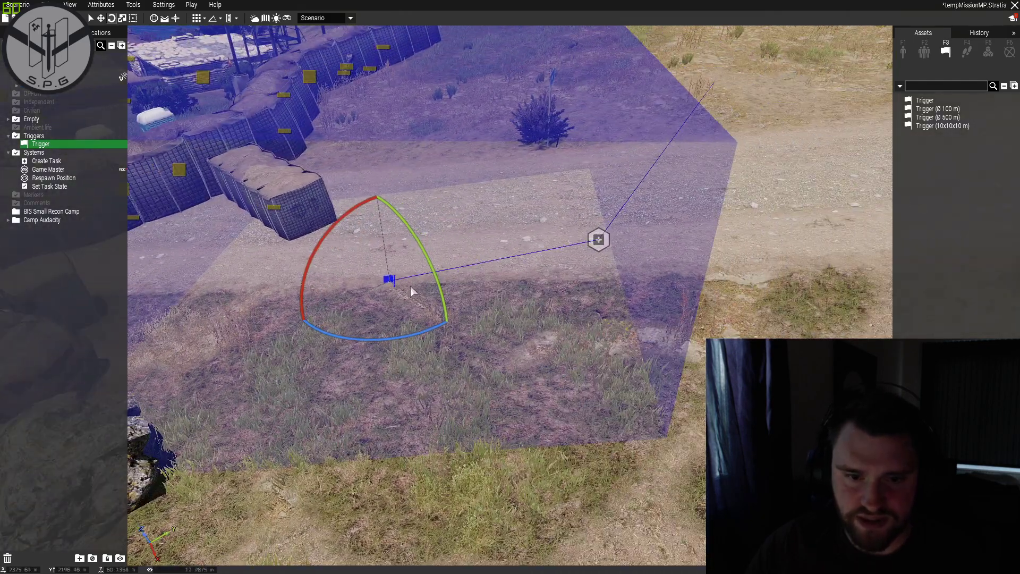
pyautogui.scroll(-5, 597, 237)
pyautogui.moveTo(499, 269); pyautogui.dragTo(548, 289, button='right')
pyautogui.press('a')
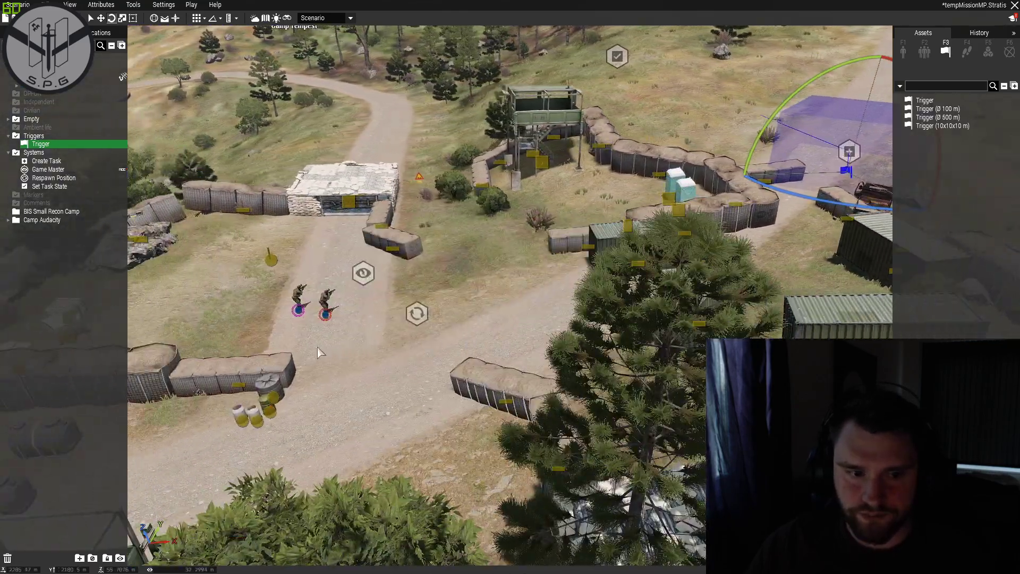
pyautogui.click(346, 306)
pyautogui.click(418, 313)
pyautogui.press('d')
pyautogui.moveTo(417, 314); pyautogui.dragTo(642, 240)
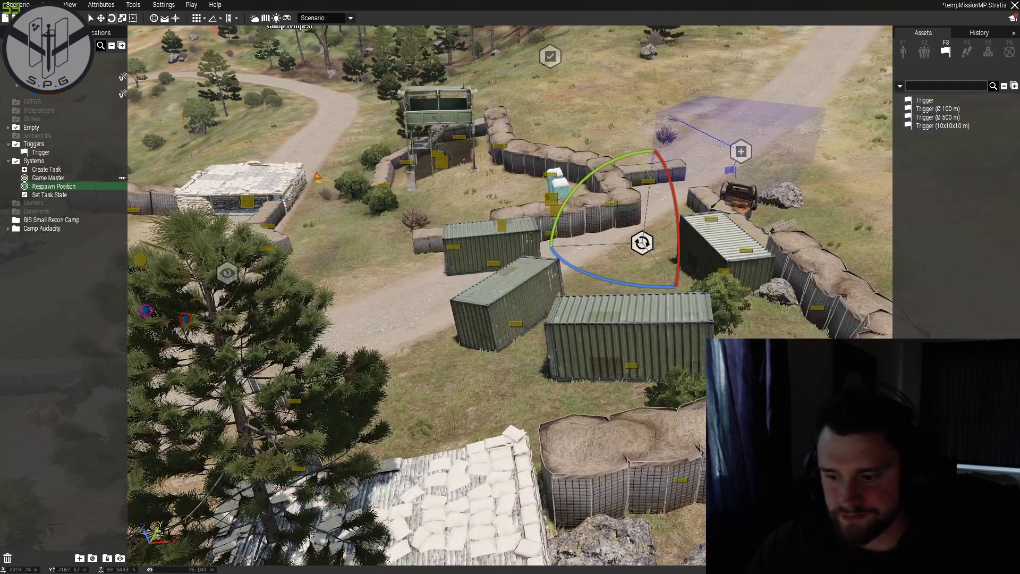
# Launch the mission in multiplayer with the Grunt slot and respawn at the Base location.
pyautogui.hotkey('ctrl', 'p')
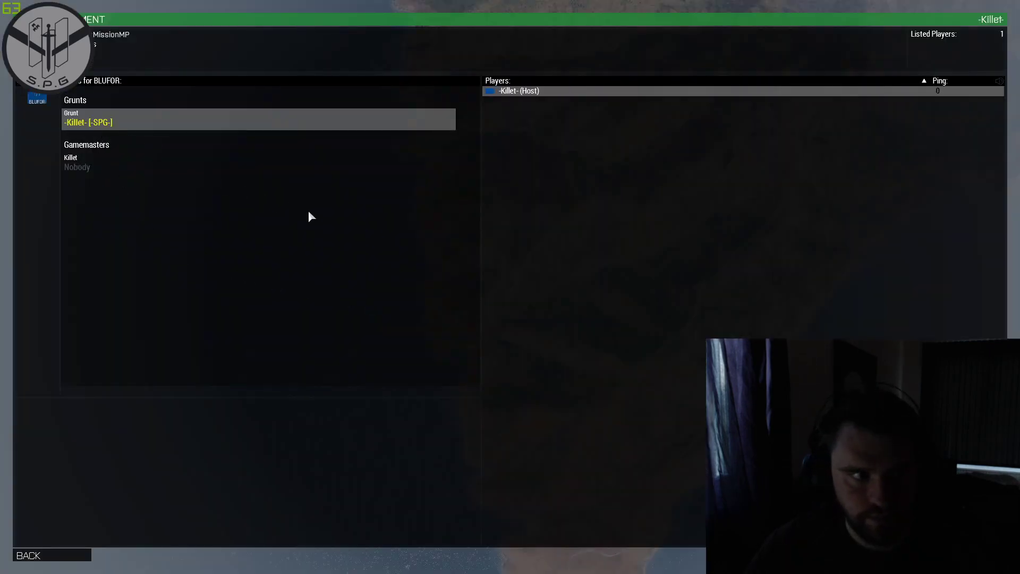
pyautogui.press('Return')
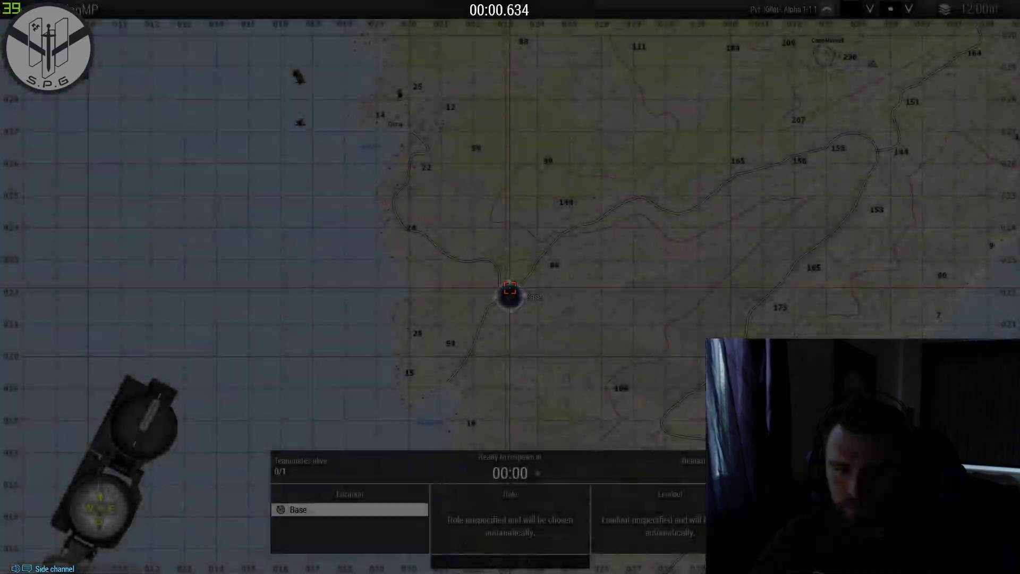
pyautogui.click(542, 457)
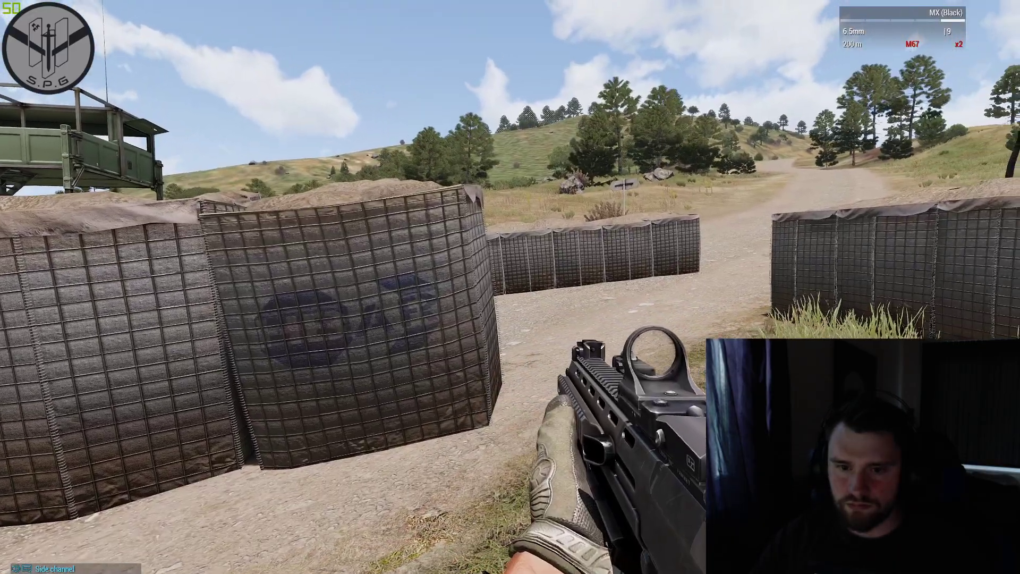
# Move forward toward the camp entrance and check the map for the recon task.
pyautogui.press('w')
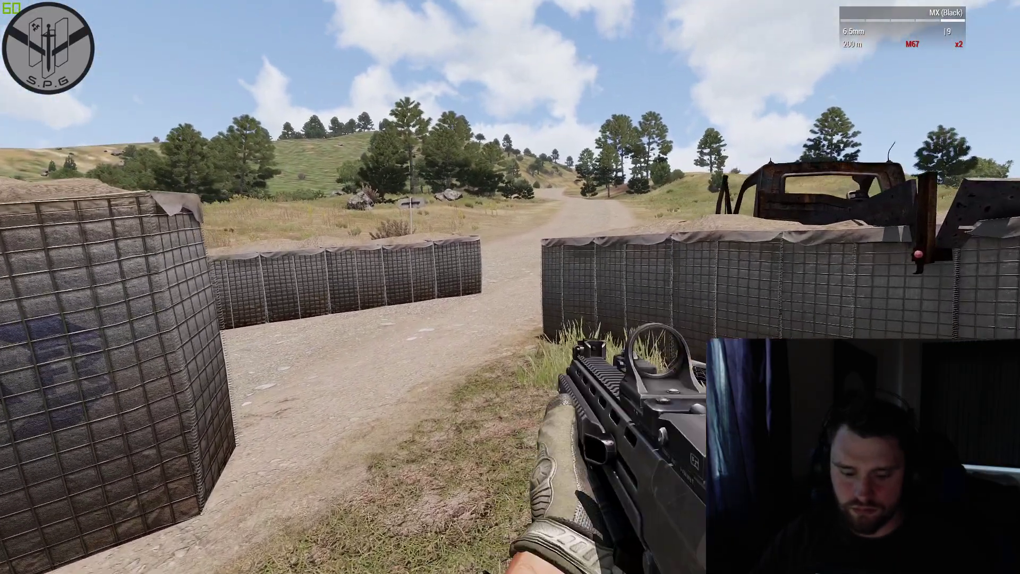
pyautogui.press('m')
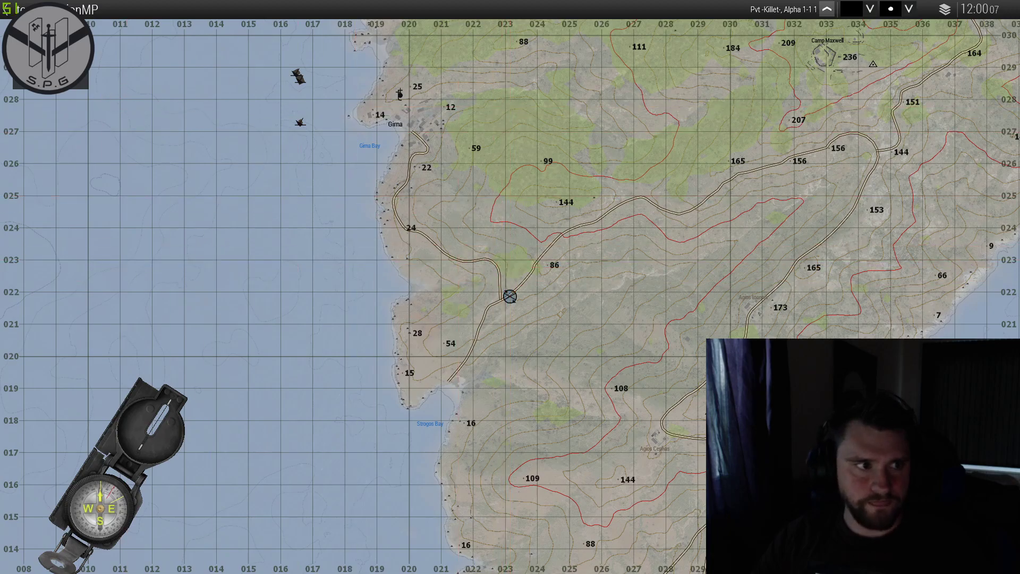
pyautogui.press('m')
# Abort the multiplayer test and return to the scenario editor.
pyautogui.press('Escape')
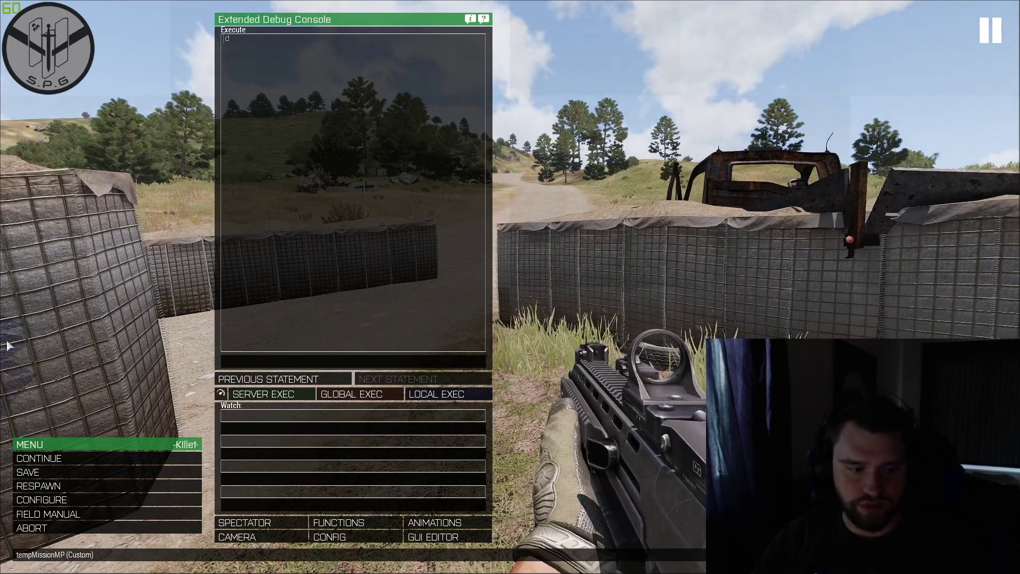
pyautogui.click(48, 514)
pyautogui.click(70, 545)
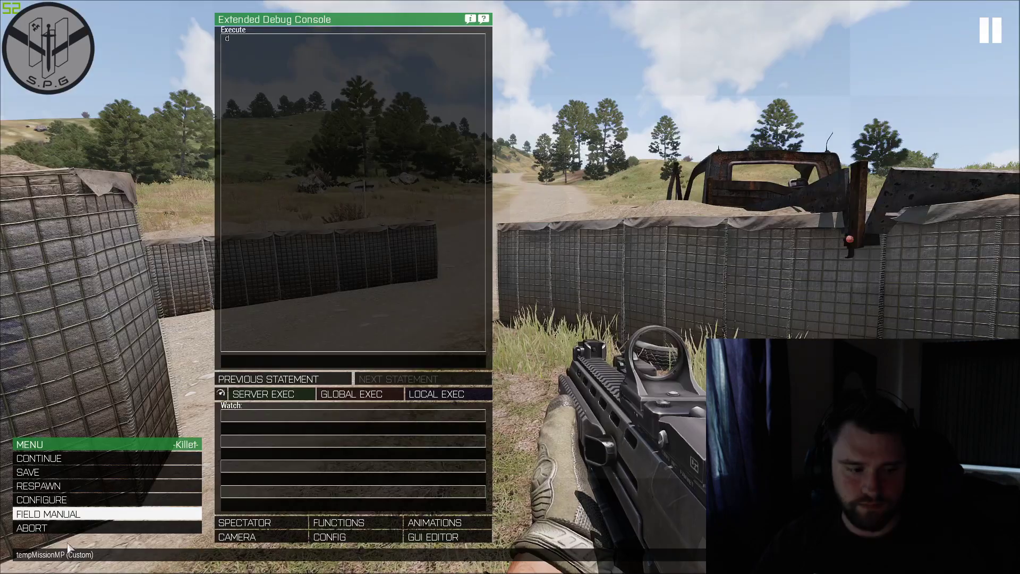
pyautogui.click(53, 528)
pyautogui.click(404, 273)
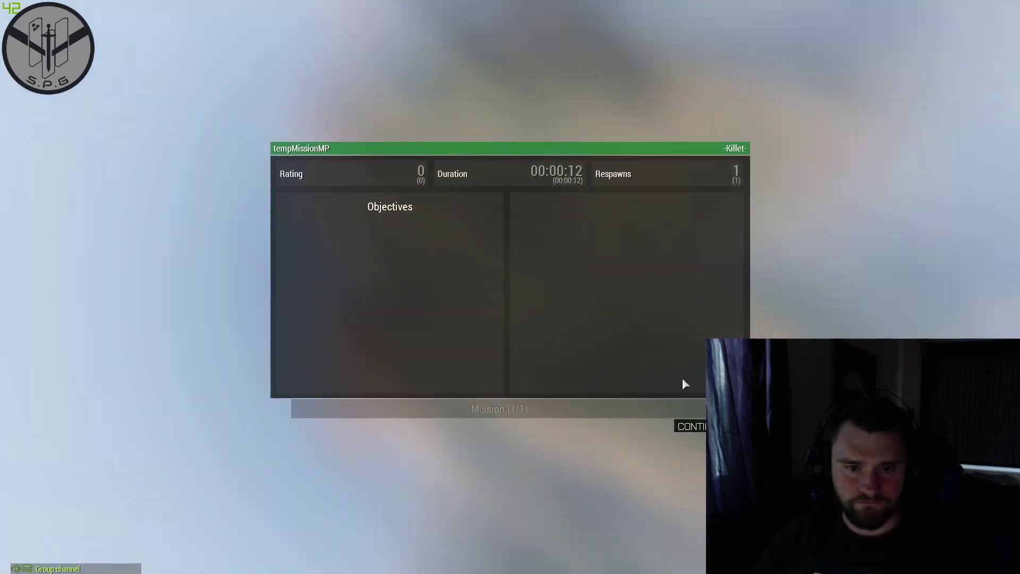
pyautogui.click(697, 426)
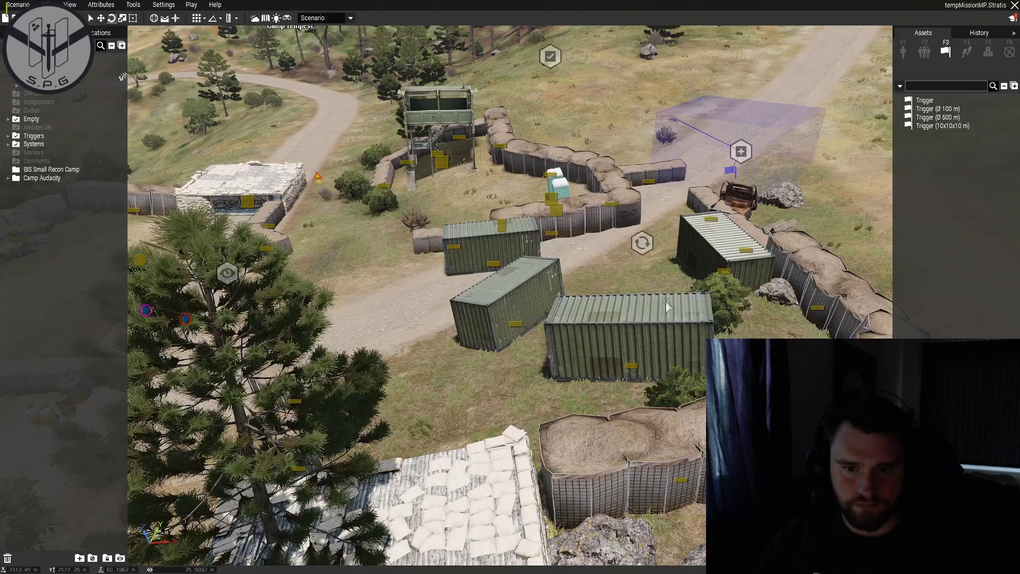
# Review the Create Task module's attributes and move the module out of the trigger area, farther along the road.
pyautogui.scroll(-5, 607, 288)
pyautogui.scroll(2, 668, 240)
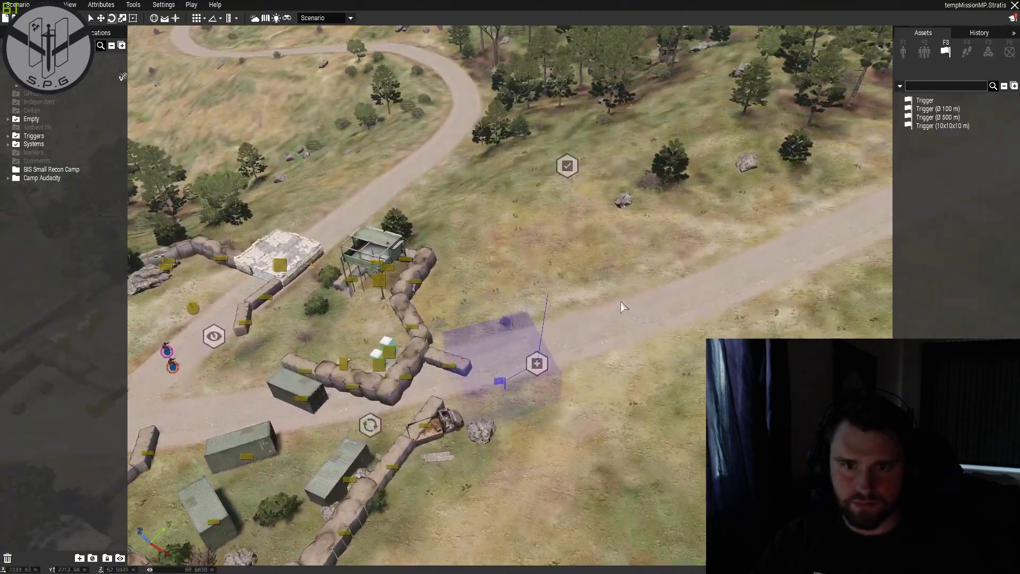
pyautogui.doubleClick(537, 370)
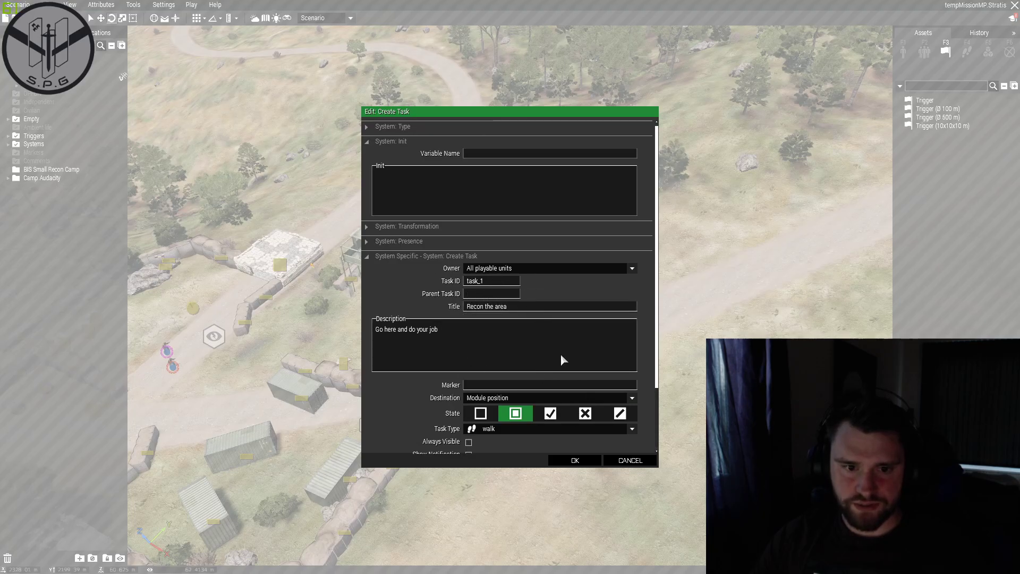
pyautogui.click(572, 461)
pyautogui.moveTo(551, 367); pyautogui.dragTo(640, 341)
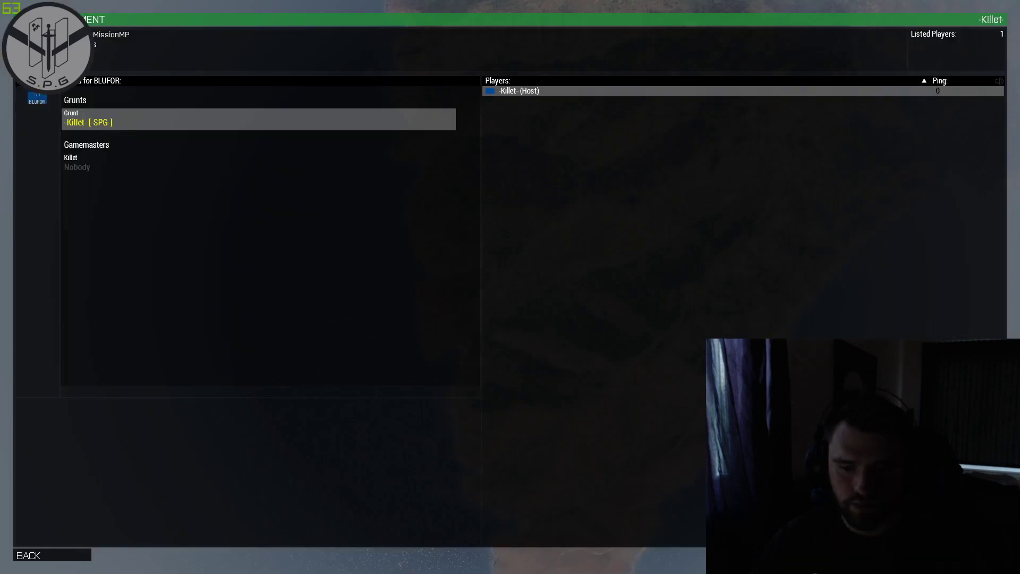
# Launch the mission in multiplayer with the Grunt slot, respawn at Base, and check the map for any assigned task.
pyautogui.press('Return')
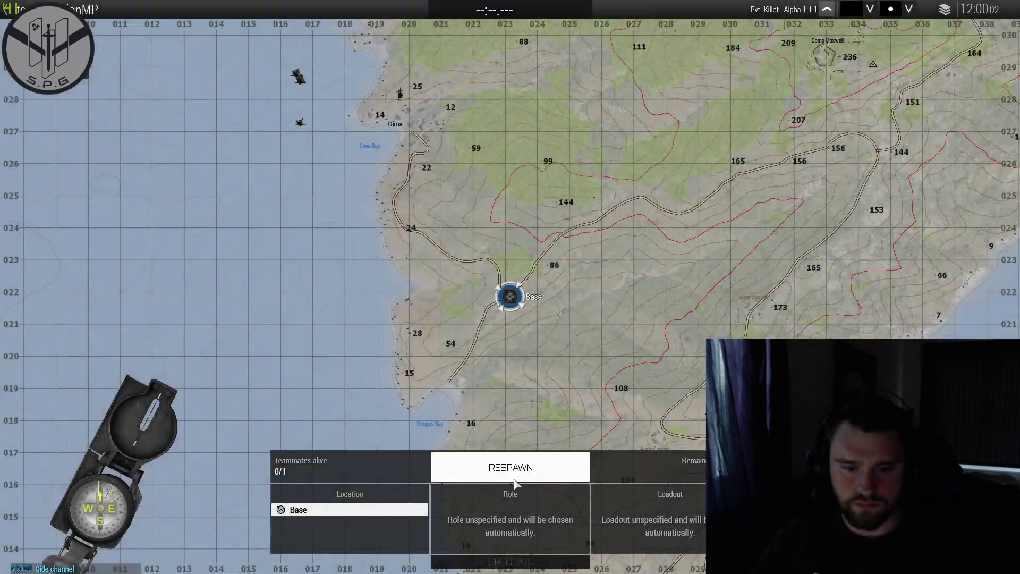
pyautogui.click(510, 467)
pyautogui.press('m')
pyautogui.moveTo(226, 110); pyautogui.dragTo(245, 122, button='right')
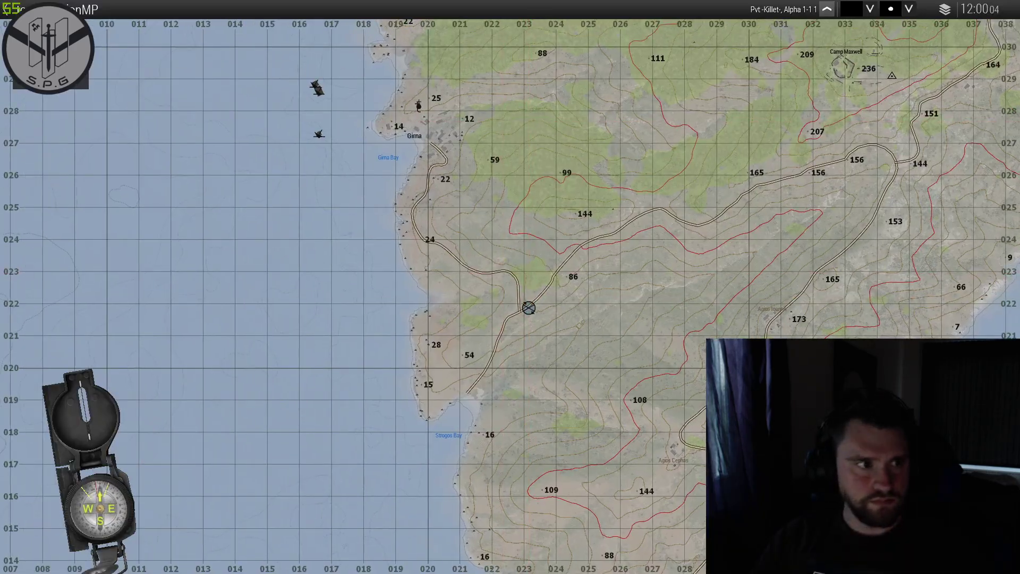
pyautogui.click(50, 37)
pyautogui.click(51, 47)
pyautogui.click(50, 65)
pyautogui.click(50, 48)
pyautogui.click(50, 47)
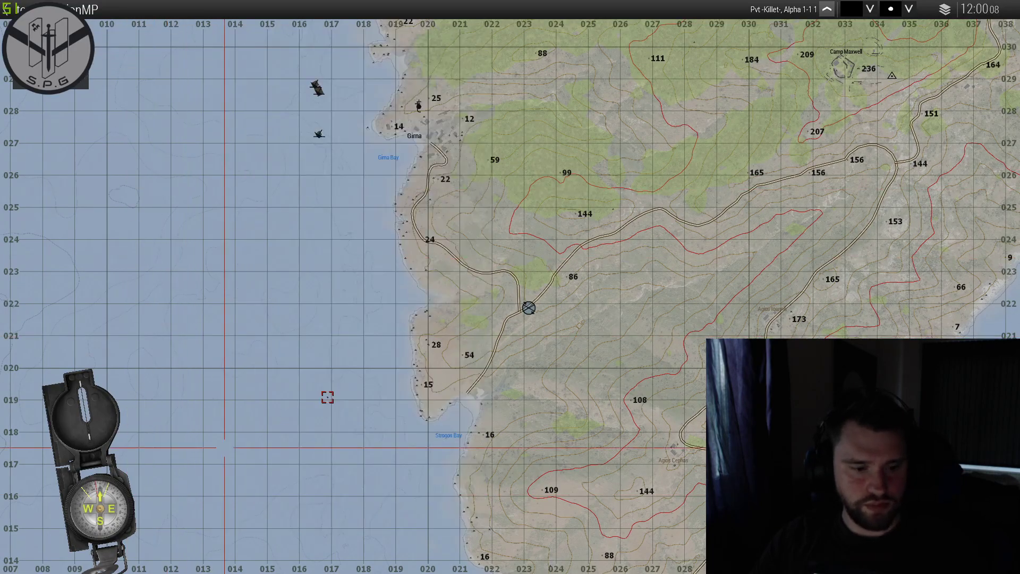
# Walk out through the camp entrance into the trigger area and check the map for the recon task.
pyautogui.press('m')
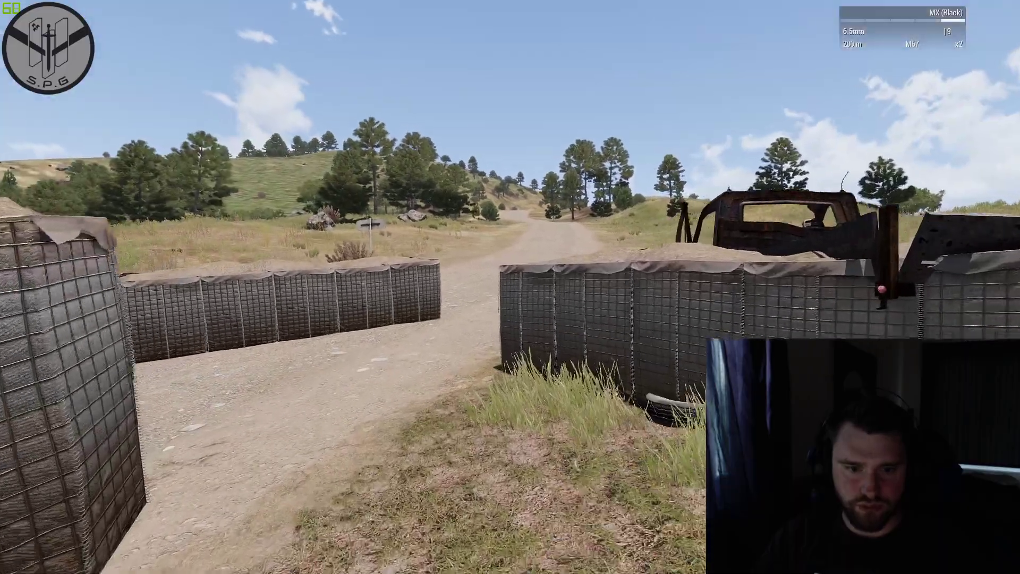
pyautogui.press('w')
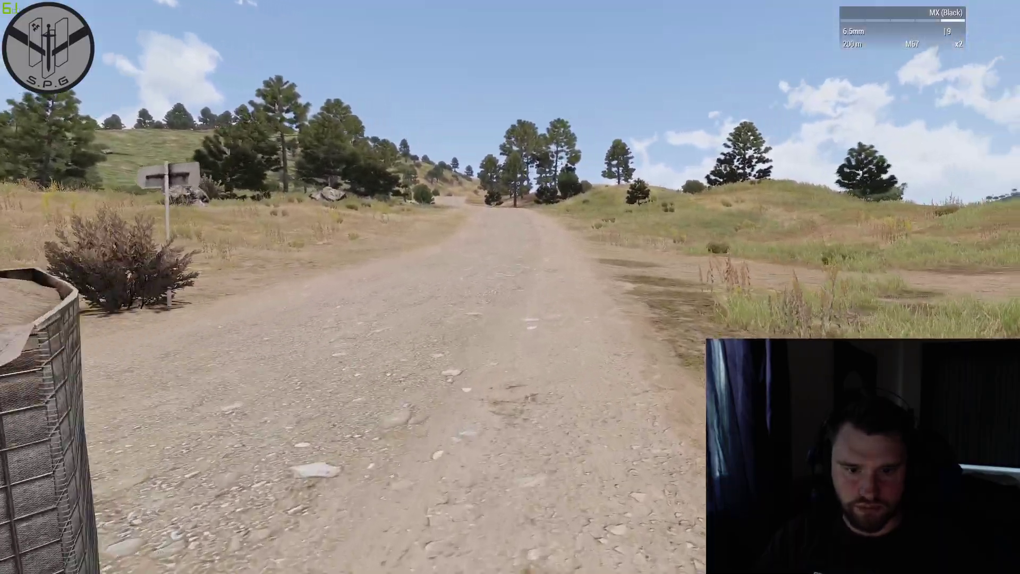
pyautogui.press('m')
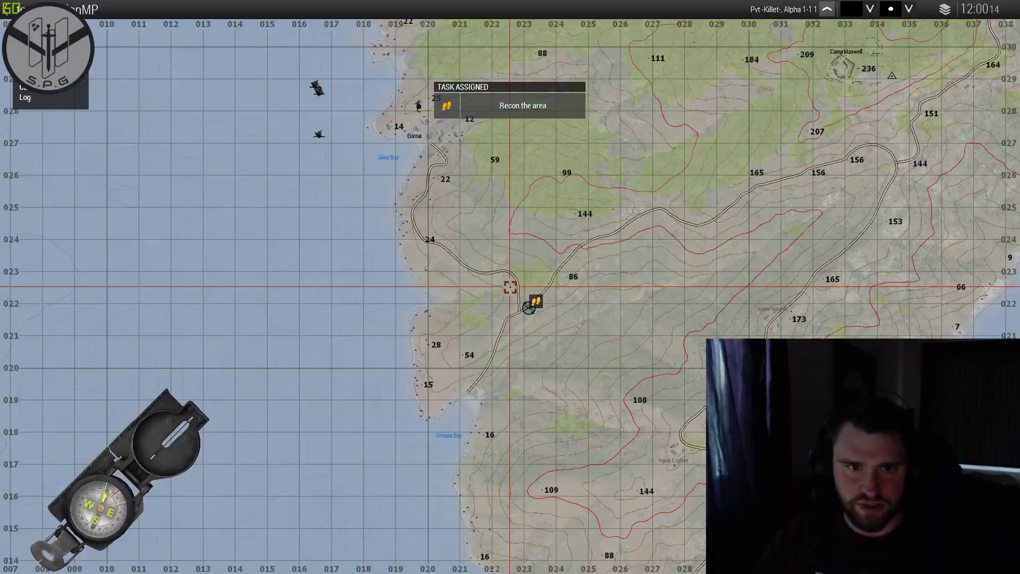
pyautogui.press('m')
# Abort the test run and go back to editing the scenario.
pyautogui.press('Escape')
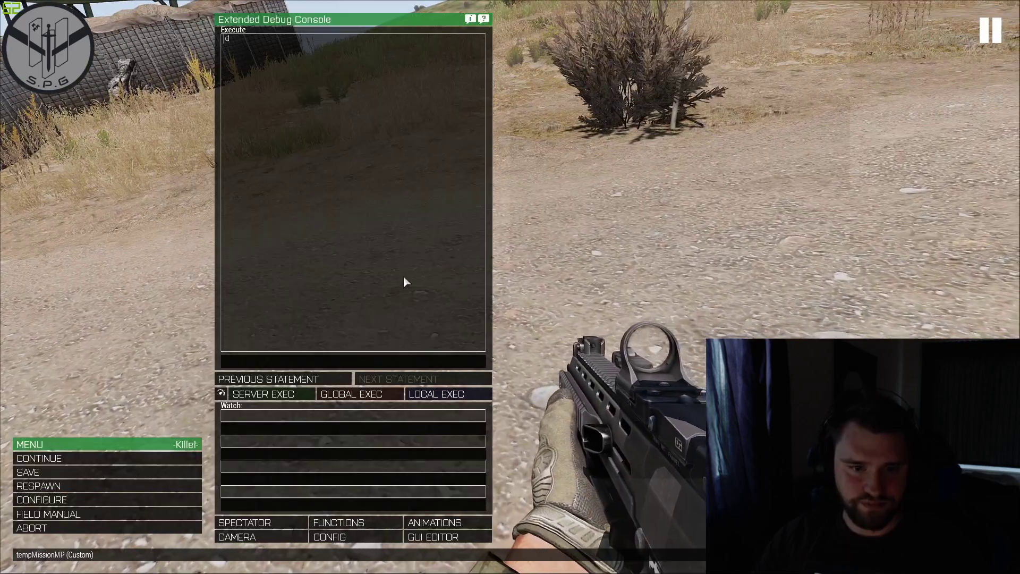
pyautogui.click(32, 528)
pyautogui.click(431, 274)
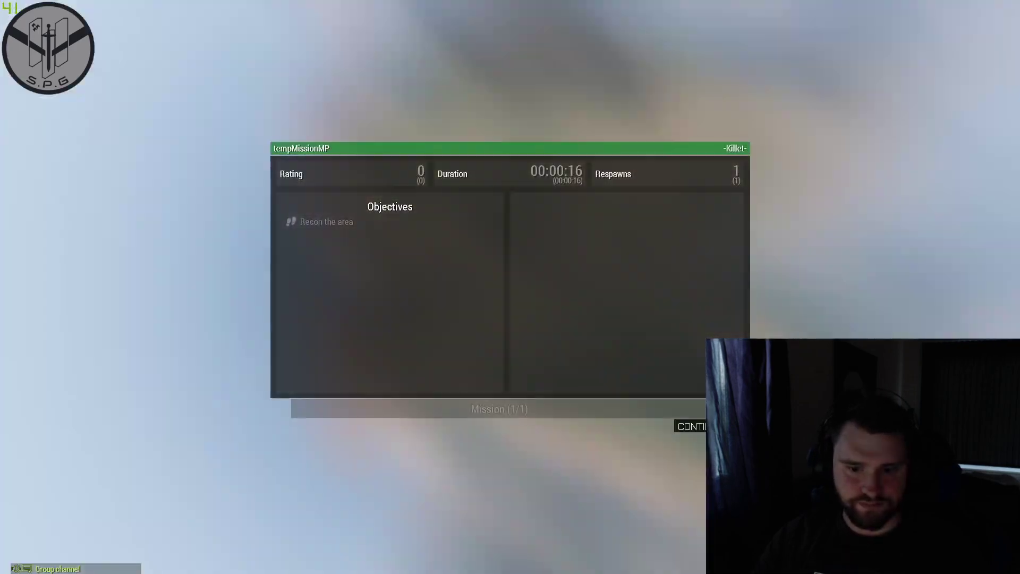
pyautogui.click(689, 427)
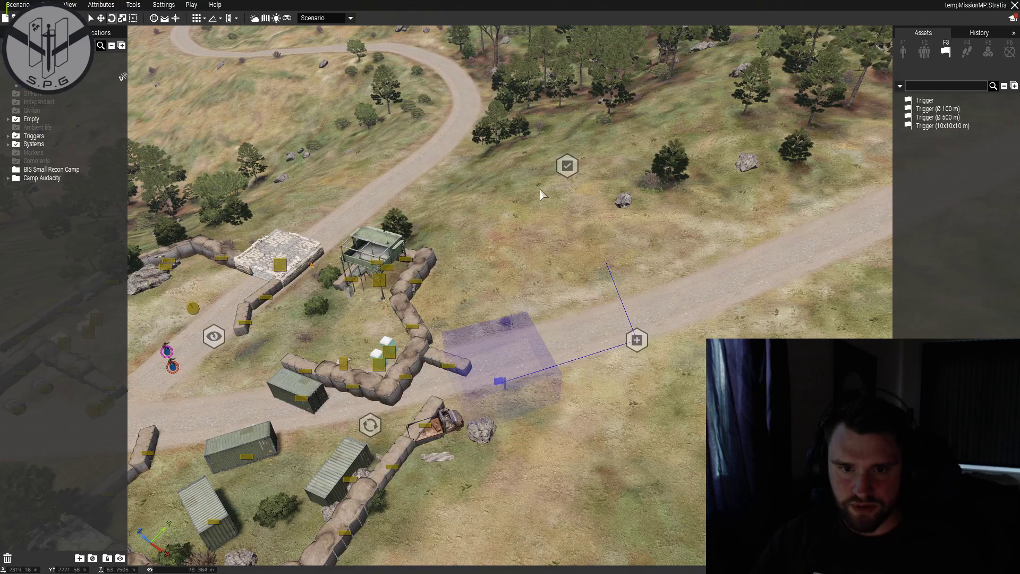
# Review the state settings of the Set Task State module and the attributes of the Create Task module.
pyautogui.doubleClick(567, 165)
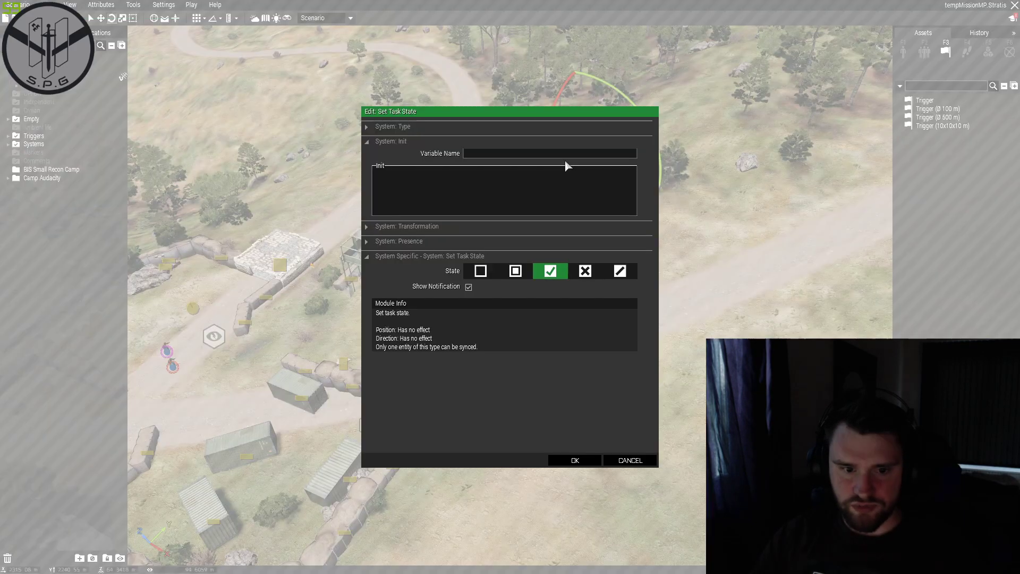
pyautogui.click(589, 460)
pyautogui.doubleClick(638, 338)
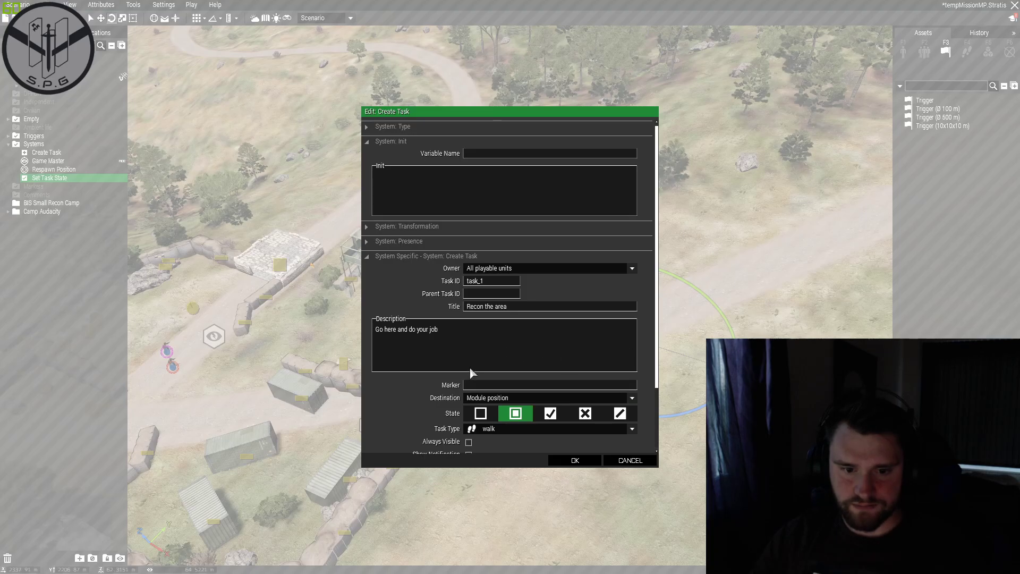
pyautogui.scroll(-3, 475, 378)
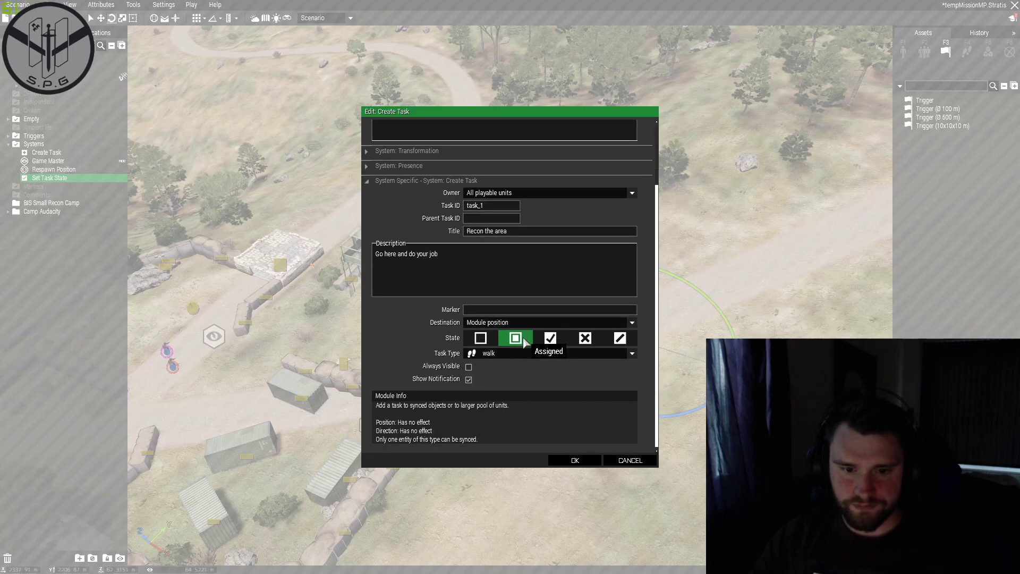
pyautogui.click(580, 462)
pyautogui.scroll(3, 643, 324)
pyautogui.doubleClick(647, 319)
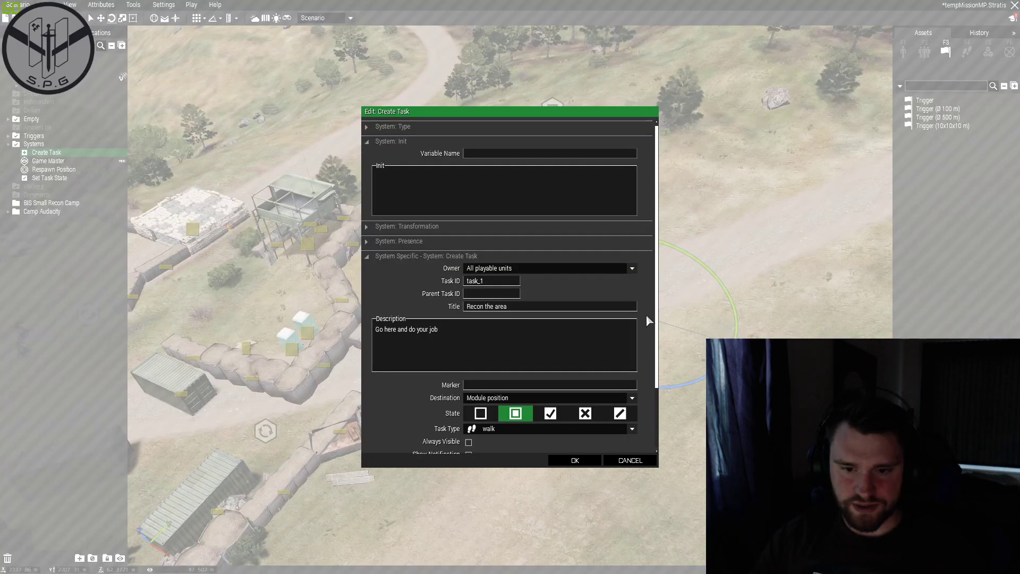
pyautogui.click(577, 460)
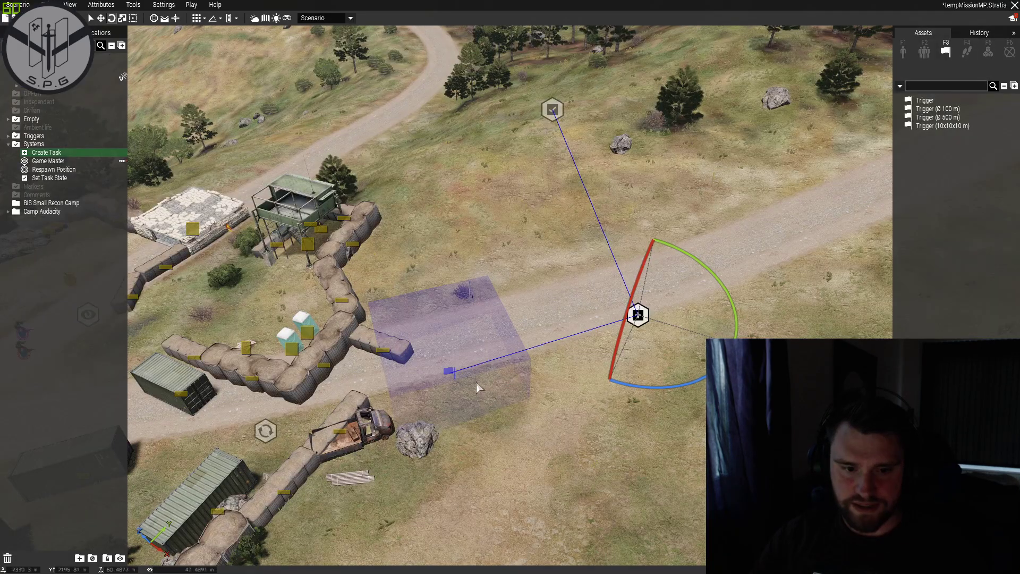
# Remove the sync between the trigger at the camp entrance and the Create Task module.
pyautogui.click(451, 372)
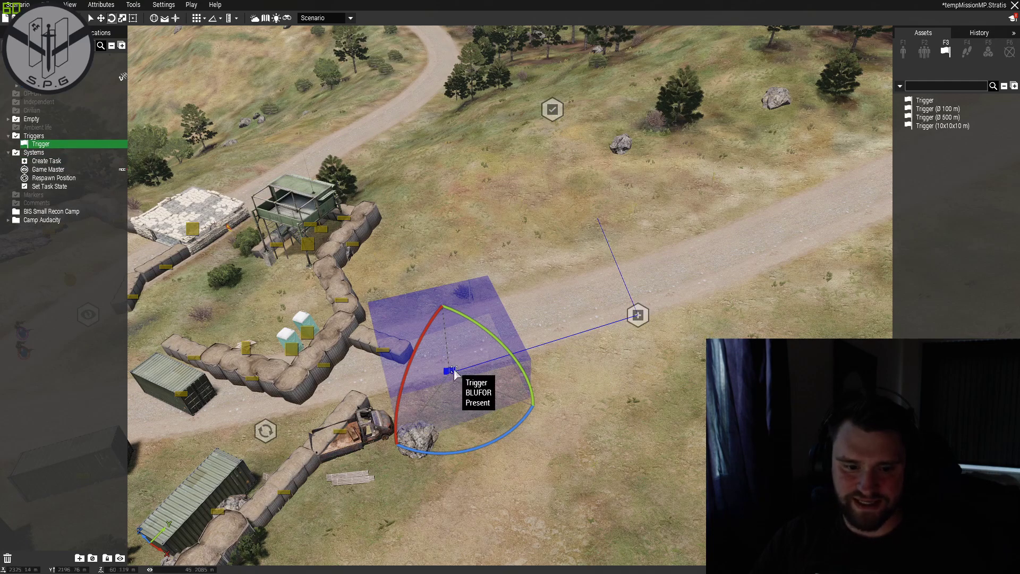
pyautogui.scroll(2, 457, 374)
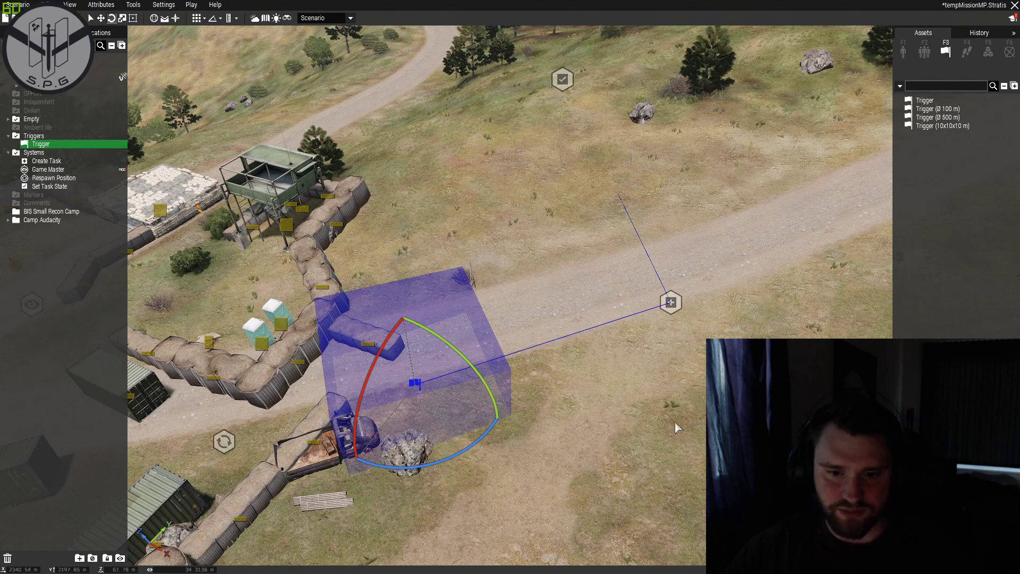
pyautogui.scroll(-3, 677, 422)
pyautogui.rightClick(518, 411)
pyautogui.moveTo(571, 418)
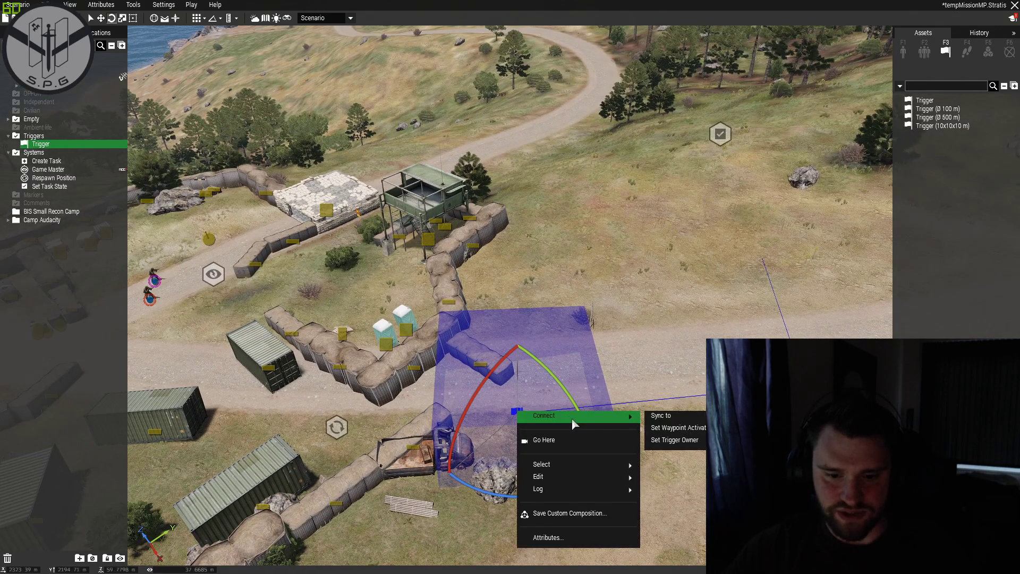
pyautogui.click(661, 416)
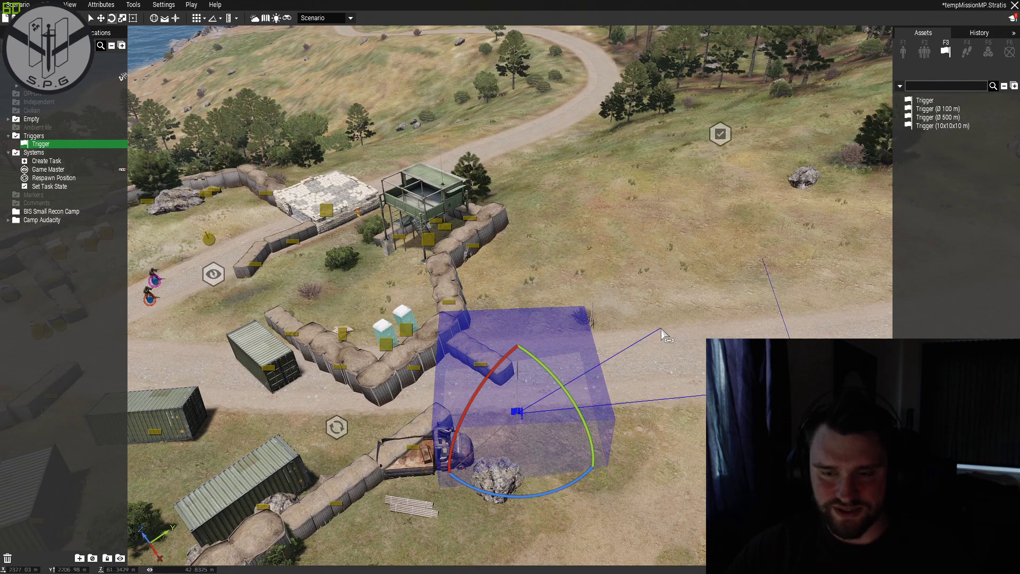
# Sync the trigger at the camp entrance to the Set Task State module.
pyautogui.rightClick(517, 412)
pyautogui.moveTo(627, 416)
pyautogui.click(668, 417)
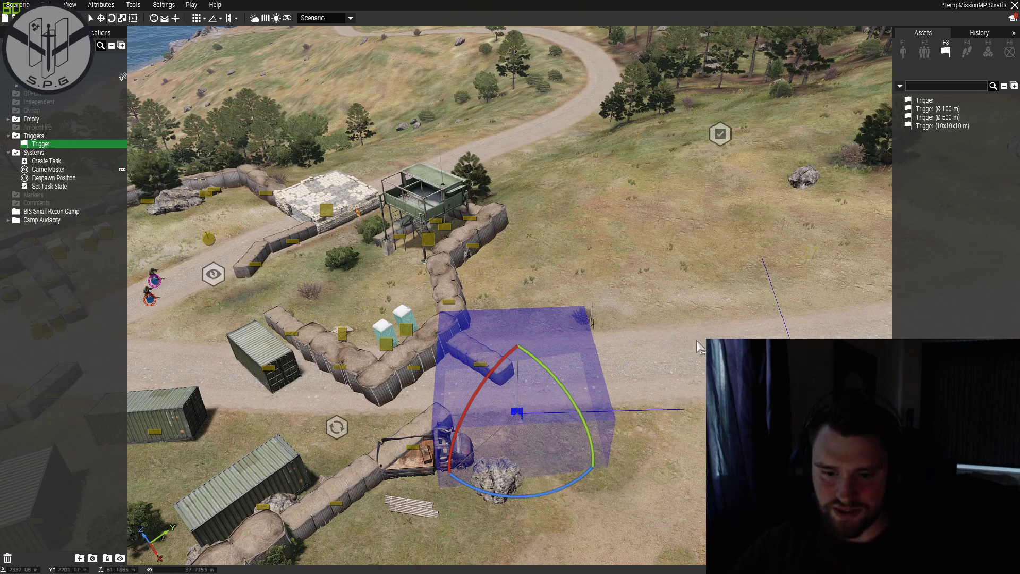
pyautogui.click(720, 134)
# Launch the mission in multiplayer with the Grunt slot and respawn at the Base location.
pyautogui.hotkey('ctrl', 'p')
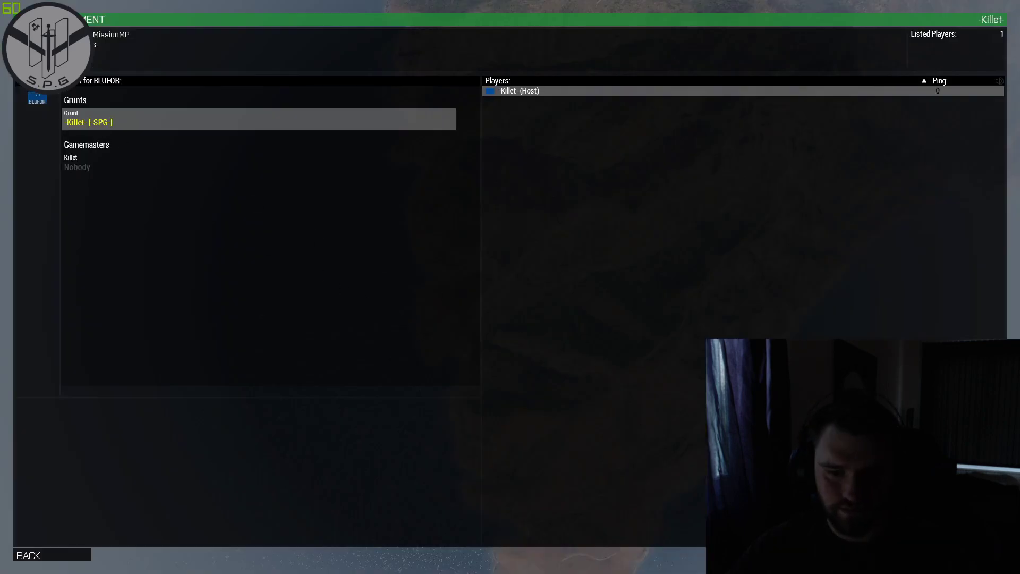
pyautogui.press('Return')
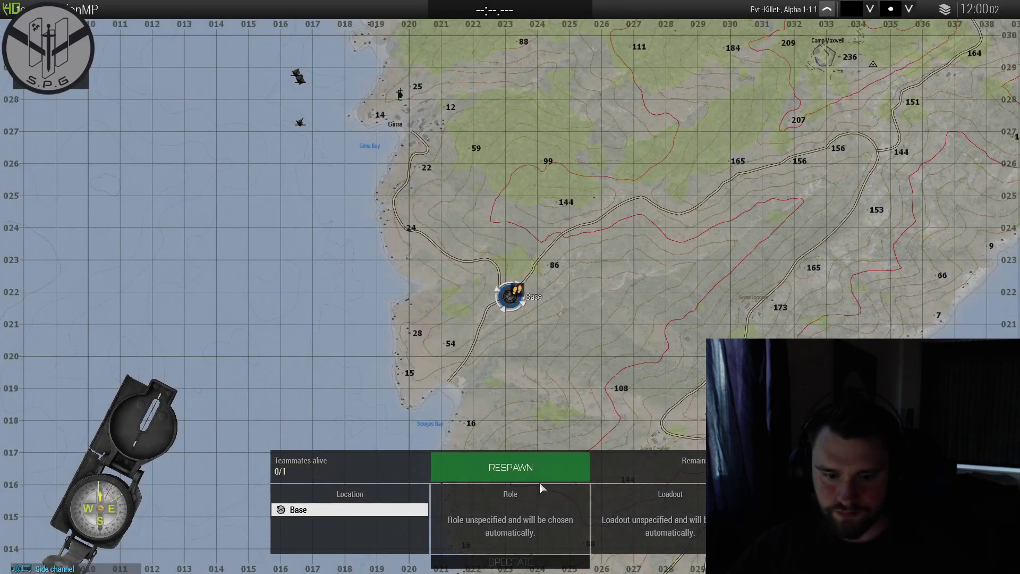
pyautogui.click(538, 475)
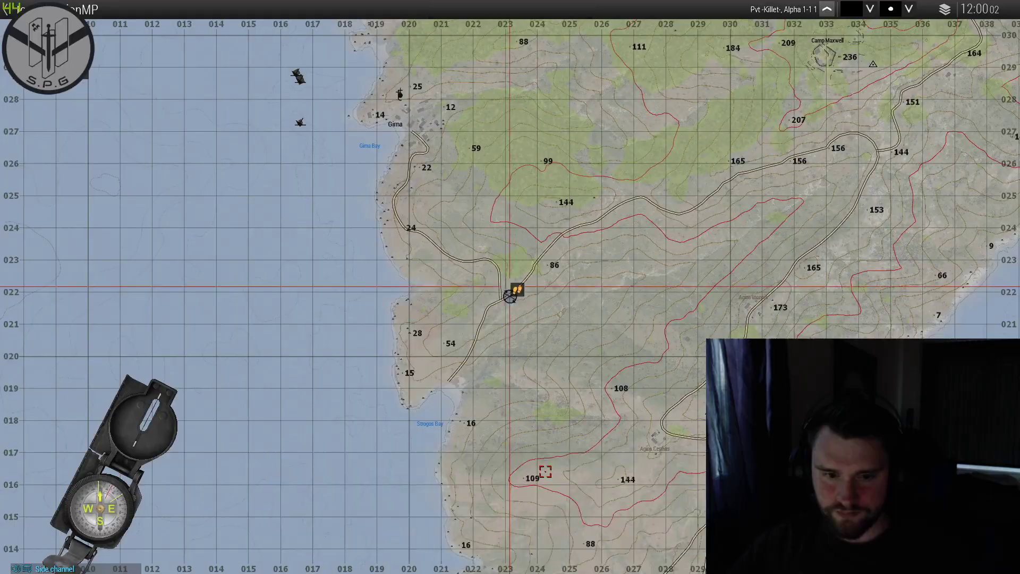
# Read the details of the Recon the area task on the in-game map.
pyautogui.press('m')
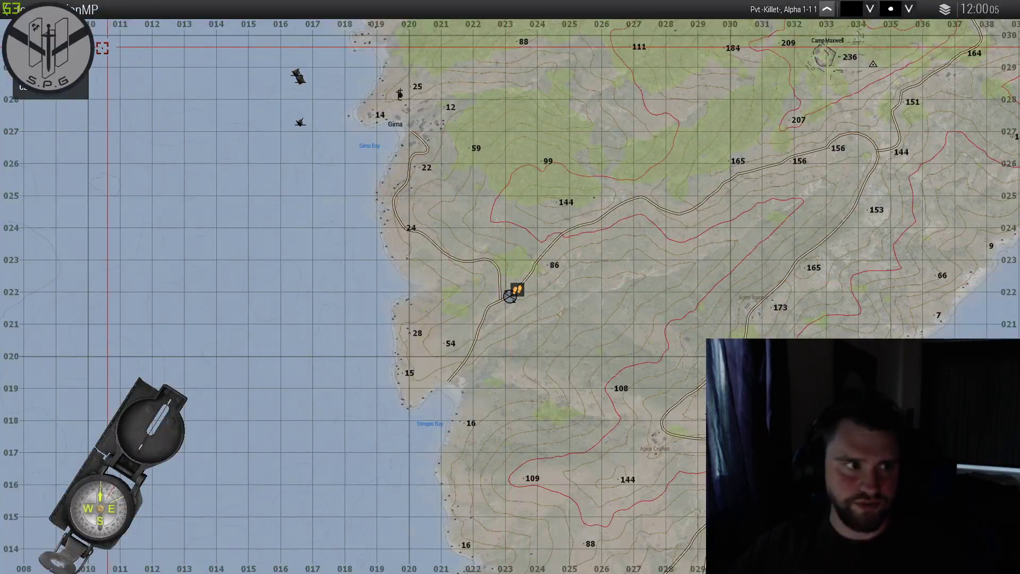
pyautogui.click(41, 41)
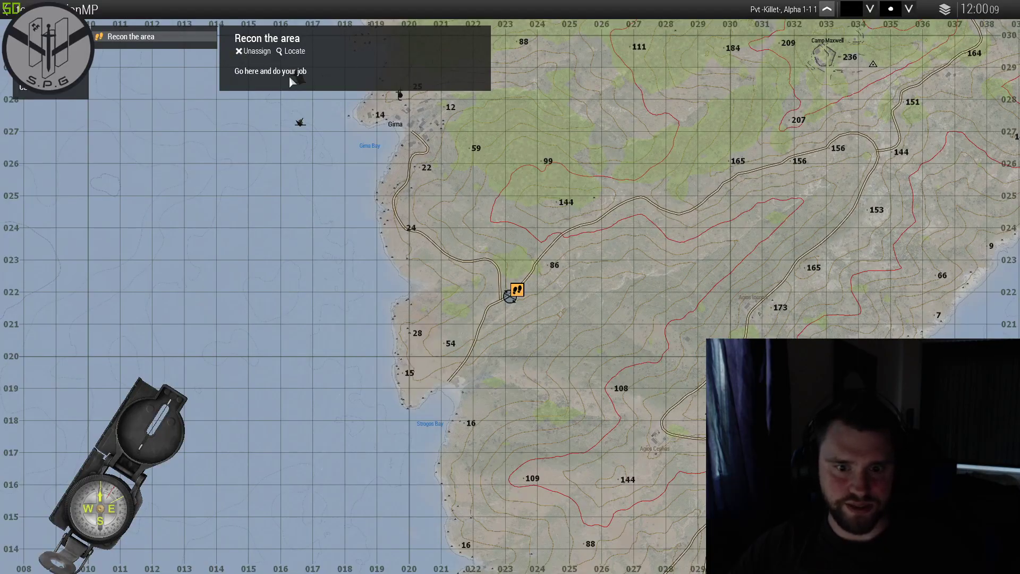
pyautogui.press('m')
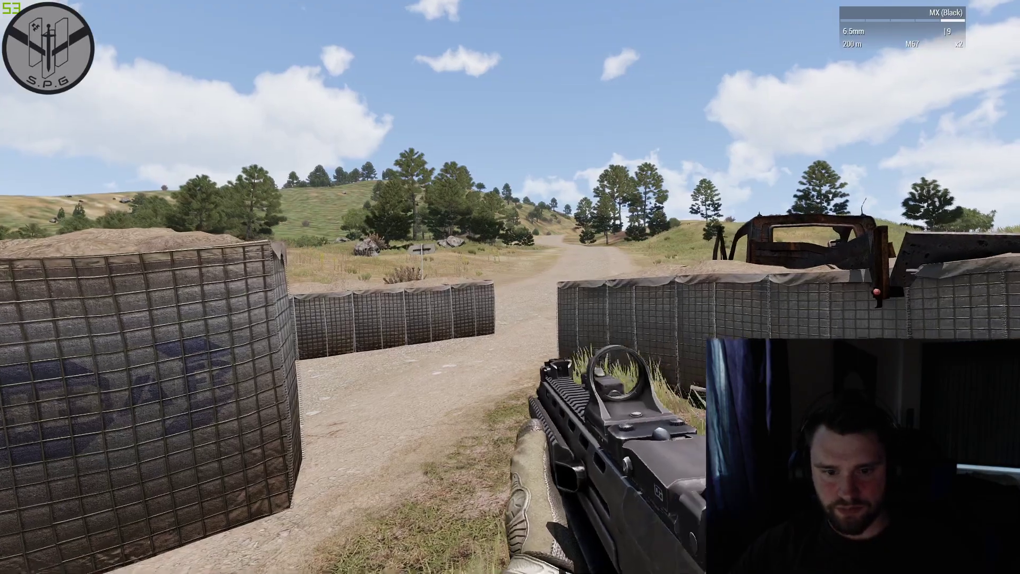
# Walk along the road into the trigger area outside the camp entrance and recheck the Recon the area task on the map.
pyautogui.press('w')
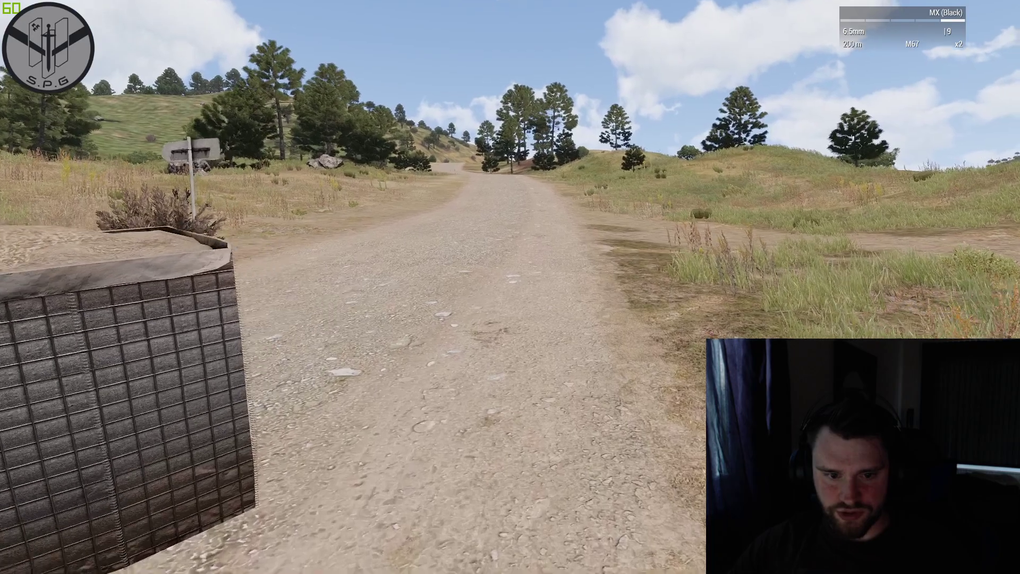
pyautogui.press('w')
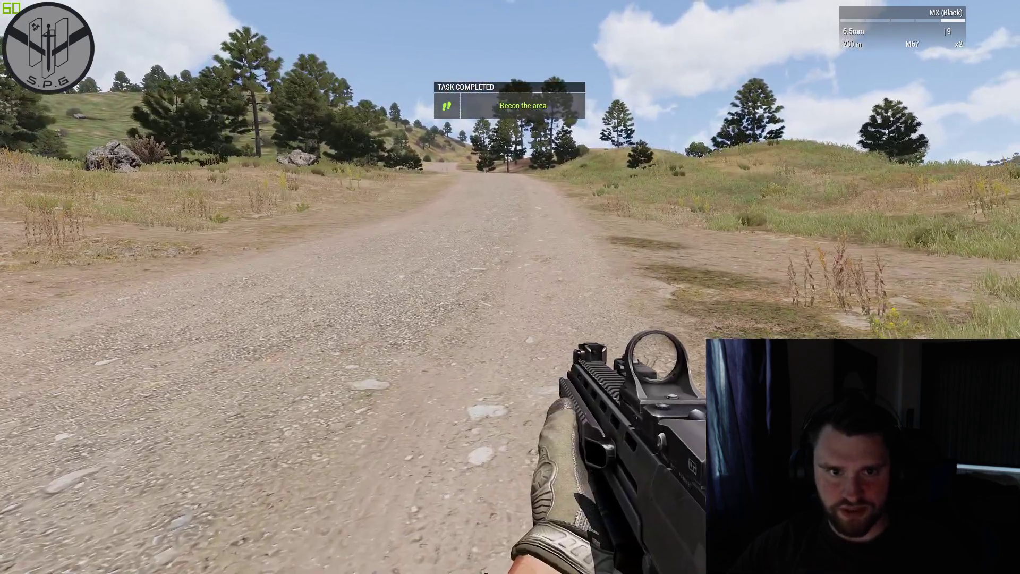
pyautogui.press('m')
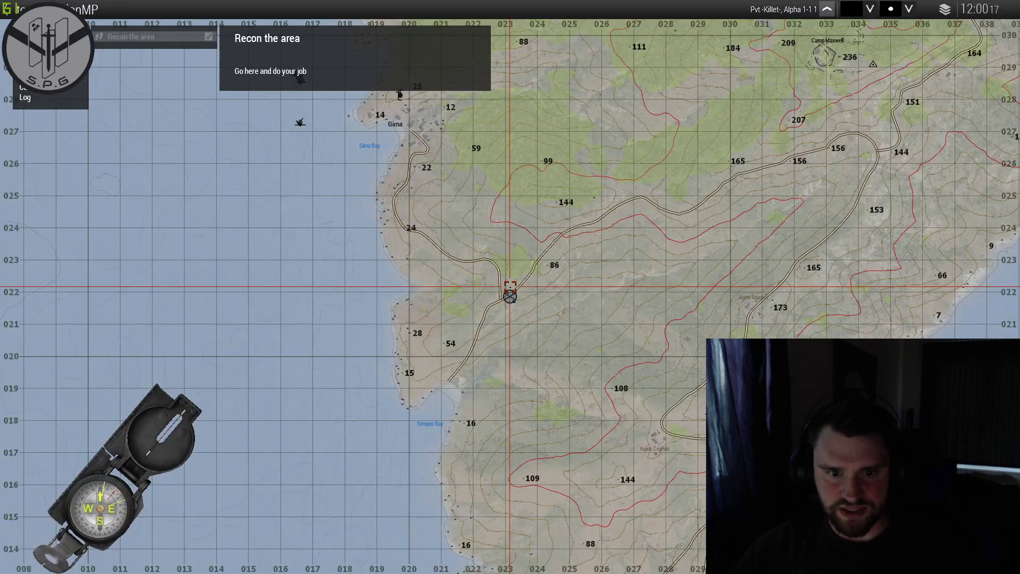
pyautogui.press('m')
# Abort the running mission and return to the scenario editor.
pyautogui.press('Escape')
pyautogui.click(20, 530)
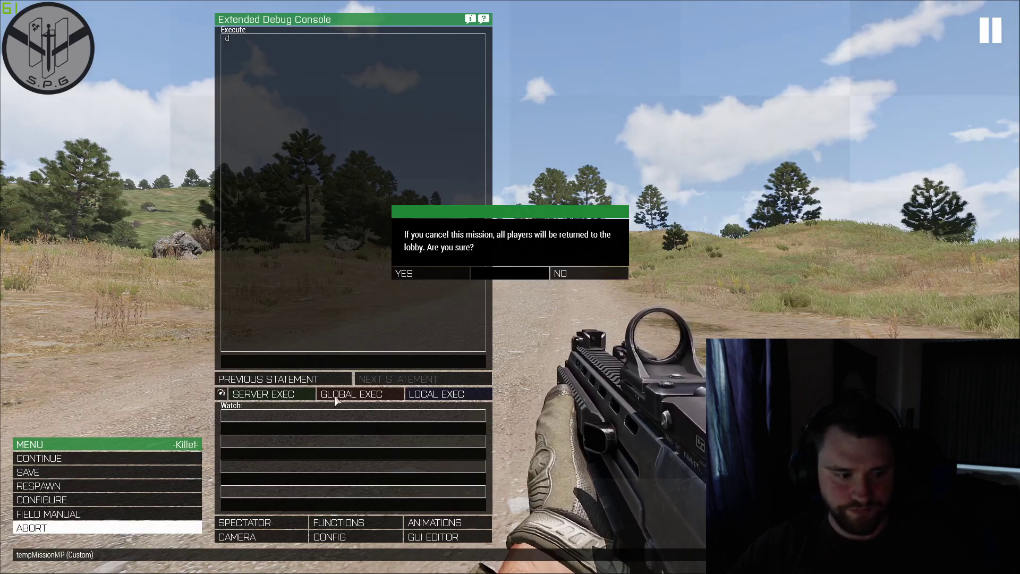
pyautogui.click(402, 273)
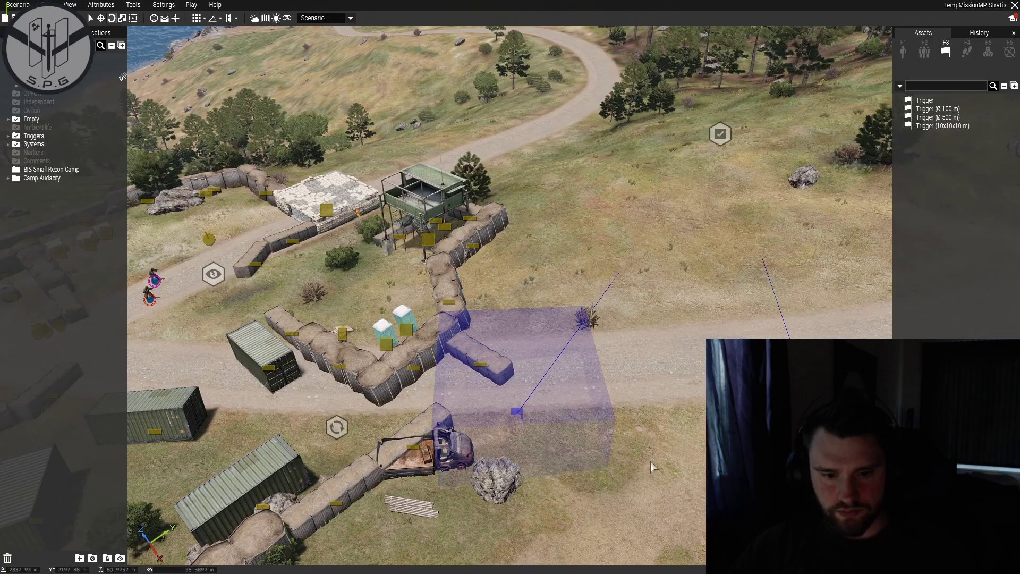
# Move the trigger from the camp entrance up the road to the Create Task module.
pyautogui.moveTo(651, 463); pyautogui.dragTo(691, 462, button='right')
pyautogui.press('s')
pyautogui.press('w')
pyautogui.press('s')
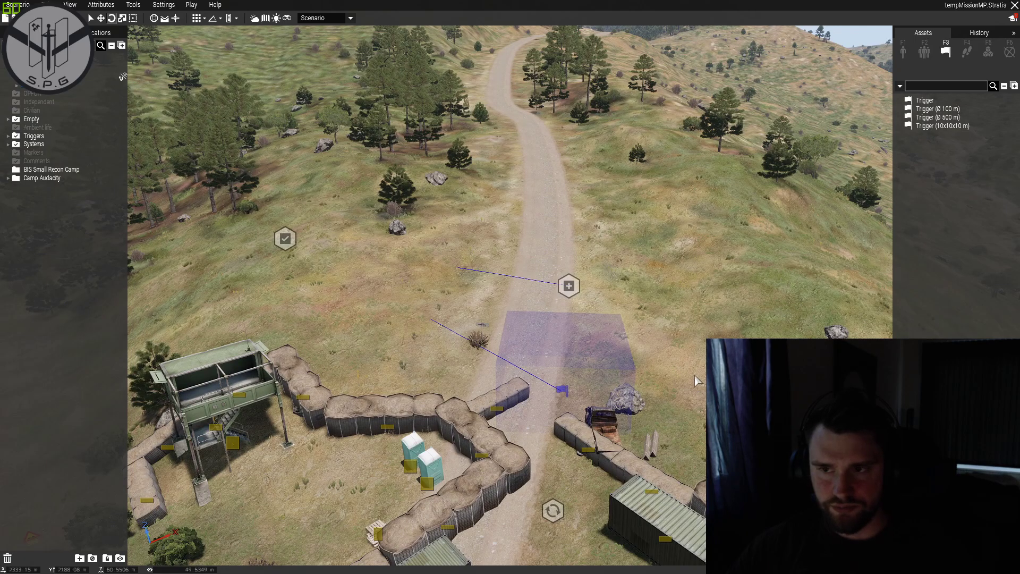
pyautogui.moveTo(620, 264); pyautogui.dragTo(566, 265, button='right')
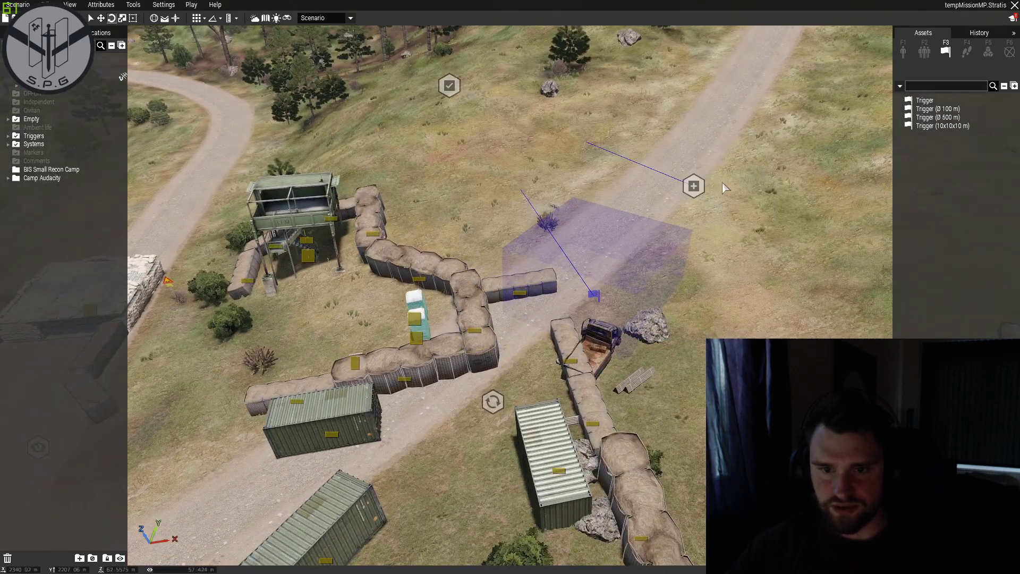
pyautogui.moveTo(593, 296); pyautogui.dragTo(685, 186)
pyautogui.press('d')
pyautogui.moveTo(786, 271); pyautogui.dragTo(626, 300, button='right')
pyautogui.press('w')
pyautogui.moveTo(701, 291); pyautogui.dragTo(640, 319, button='right')
pyautogui.press('d')
pyautogui.moveTo(510, 359); pyautogui.dragTo(462, 363)
pyautogui.press('d')
pyautogui.press('s')
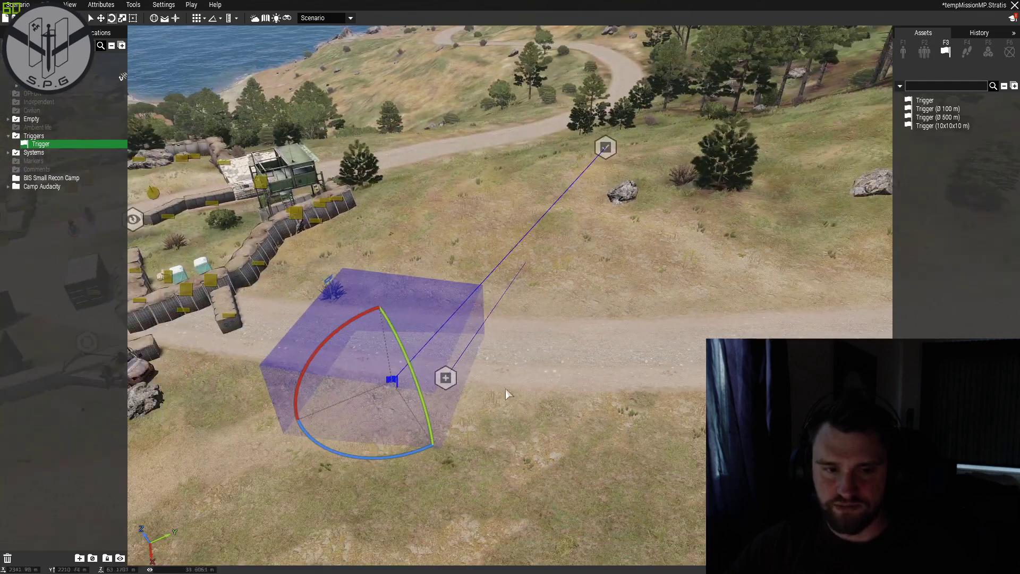
pyautogui.click(490, 418)
pyautogui.moveTo(397, 407); pyautogui.dragTo(409, 409)
pyautogui.press('a')
pyautogui.click(535, 438)
pyautogui.click(530, 384)
pyautogui.moveTo(554, 411); pyautogui.dragTo(521, 404, button='right')
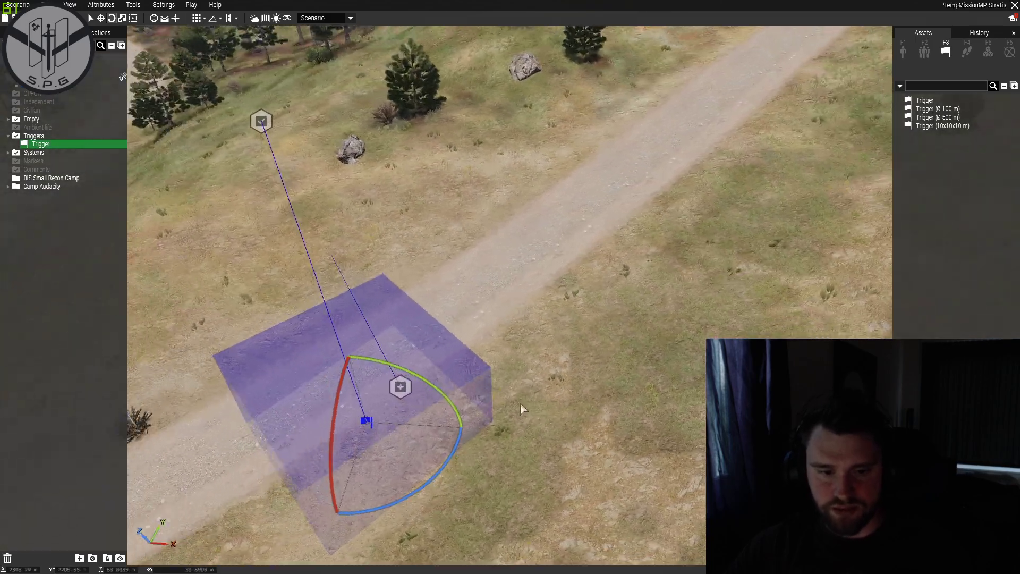
# Duplicate the Create Task module beside the road, farther from the camp than the trigger.
pyautogui.click(400, 387)
pyautogui.hotkey('ctrl', 'c')
pyautogui.hotkey('ctrl', 'v')
# Give the duplicated Create Task module the ID task_2, the title "Kill the dude" and the description "Kill the guy".
pyautogui.doubleClick(742, 147)
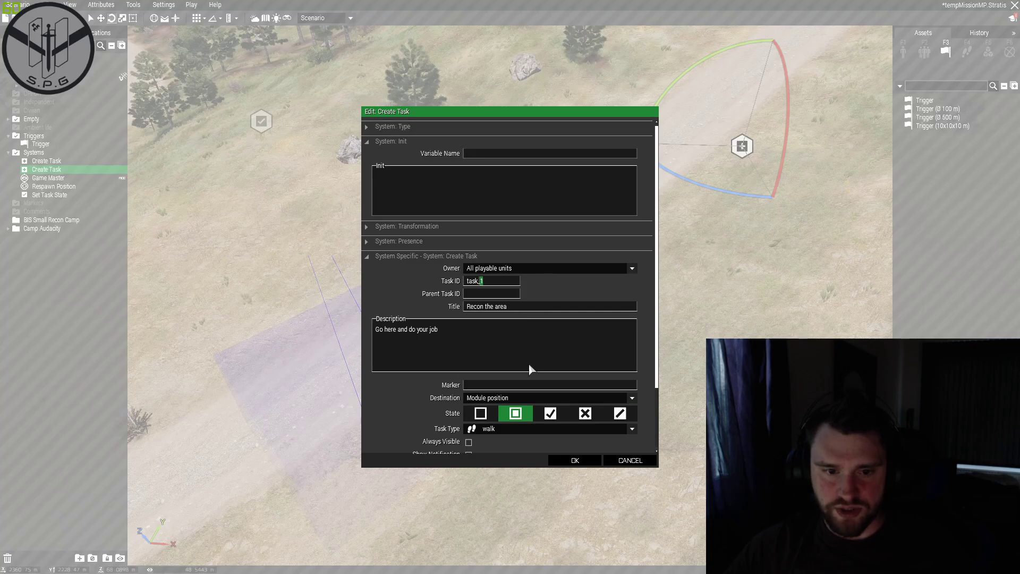
pyautogui.moveTo(507, 307); pyautogui.dragTo(474, 306)
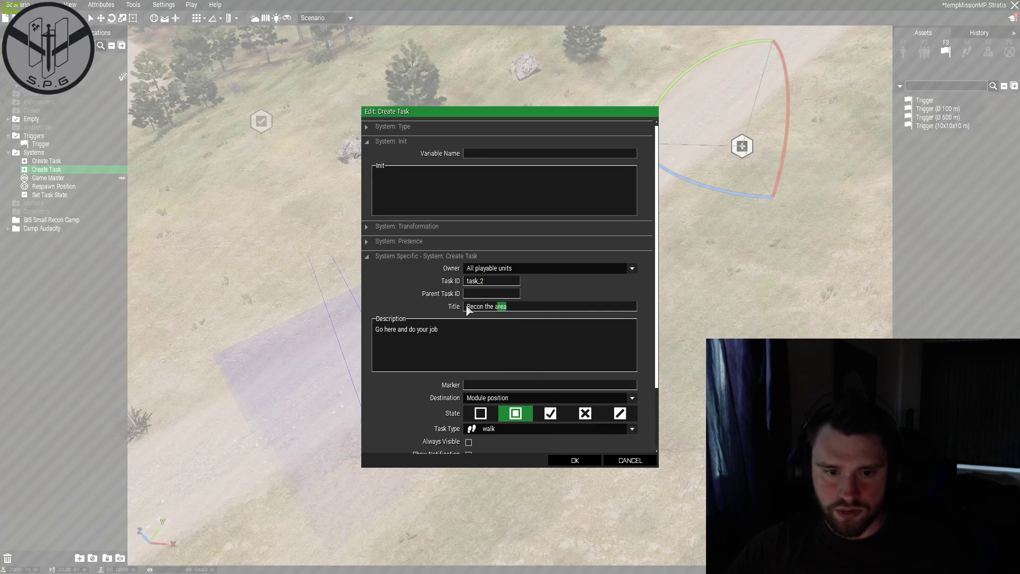
pyautogui.write('Kill the dude')
pyautogui.press('Tab')
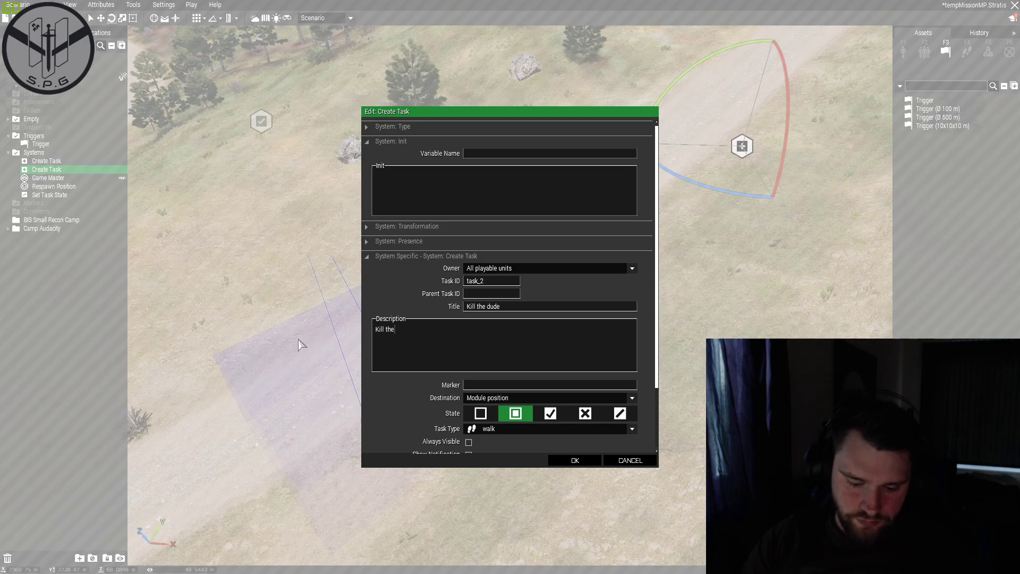
pyautogui.write('y')
pyautogui.press('Return')
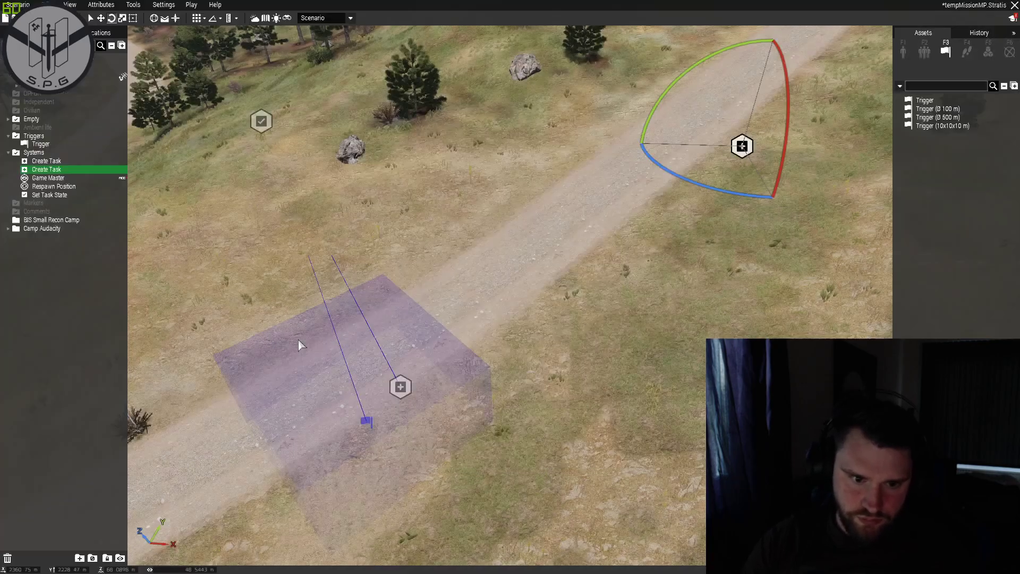
pyautogui.scroll(-3, 299, 340)
pyautogui.press('s')
pyautogui.press('a')
pyautogui.press('s')
pyautogui.press('a')
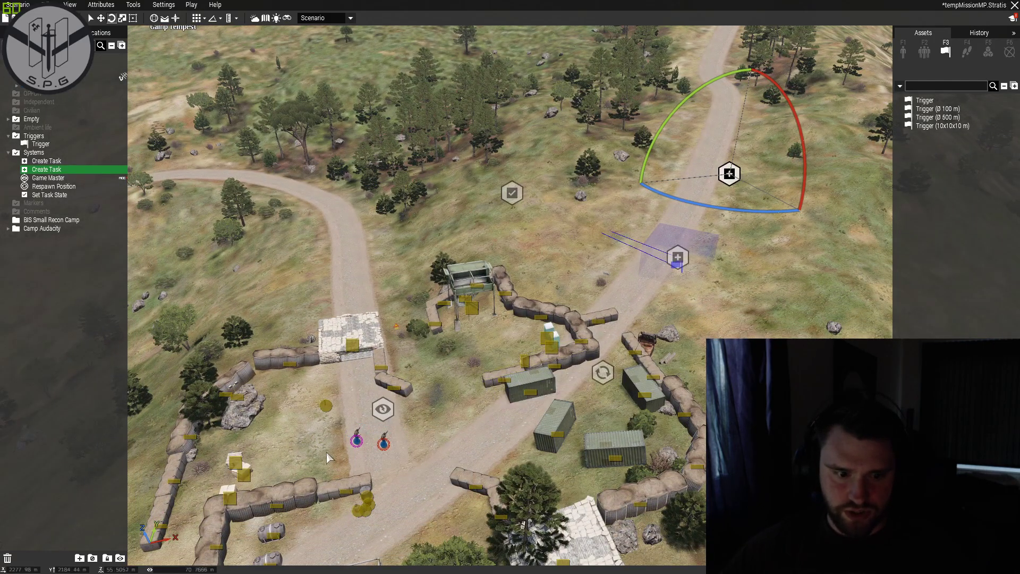
pyautogui.click(356, 440)
pyautogui.hotkey('ctrl', 'v')
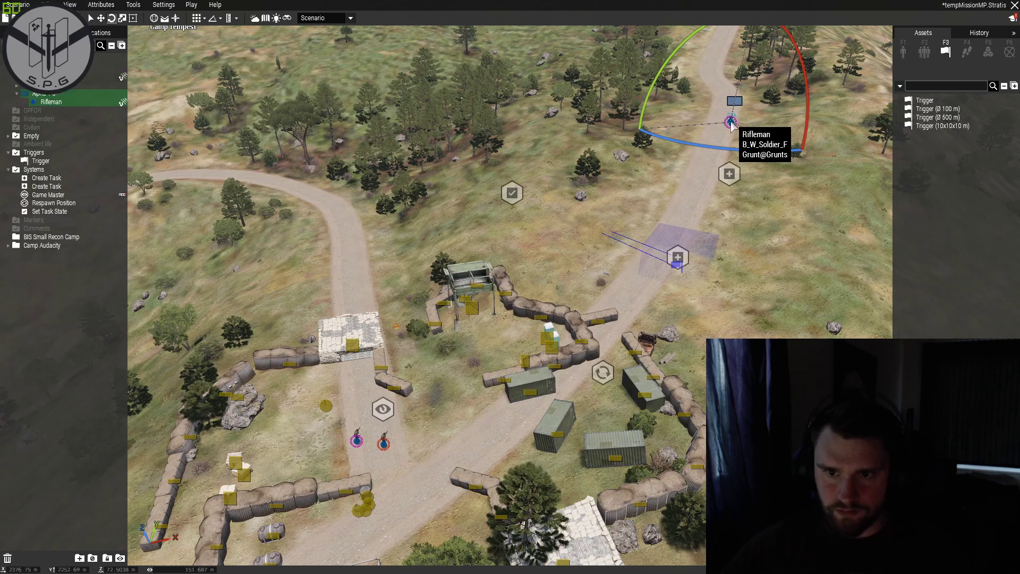
pyautogui.scroll(6, 739, 128)
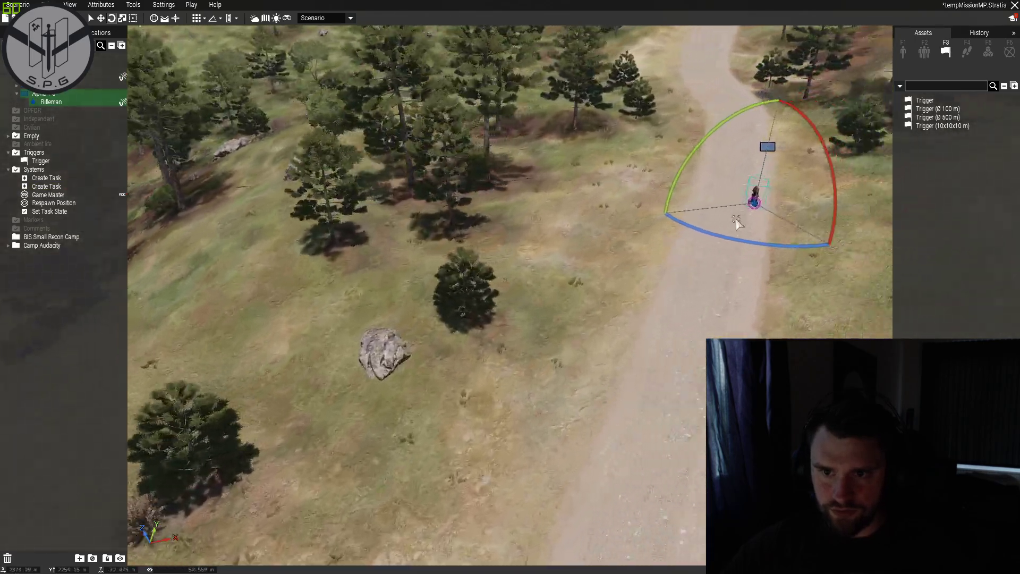
pyautogui.scroll(3, 737, 224)
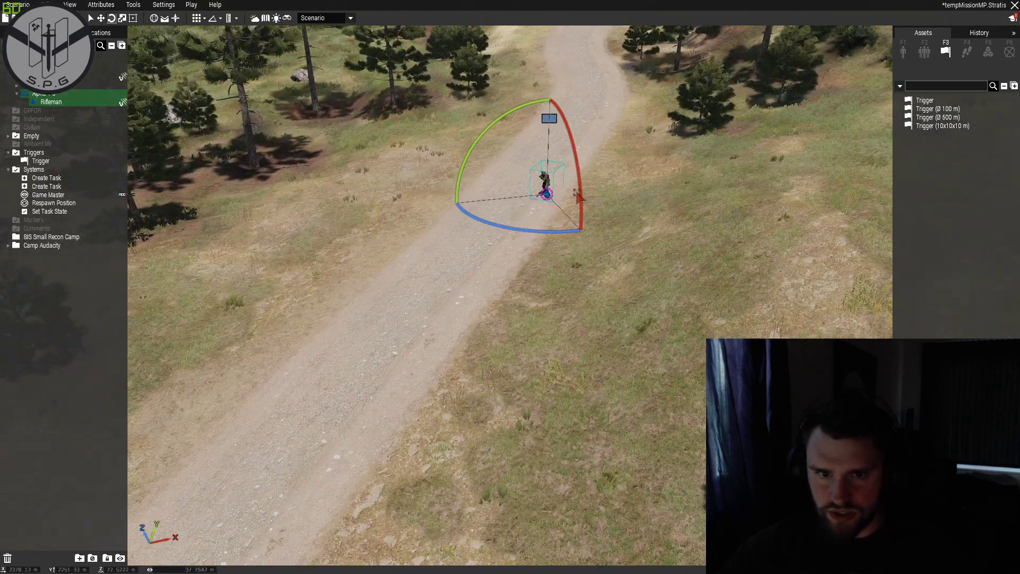
pyautogui.press('Delete')
# Place a civilian Utility Worker on the road beyond the duplicated Create Task module.
pyautogui.click(904, 50)
pyautogui.click(982, 70)
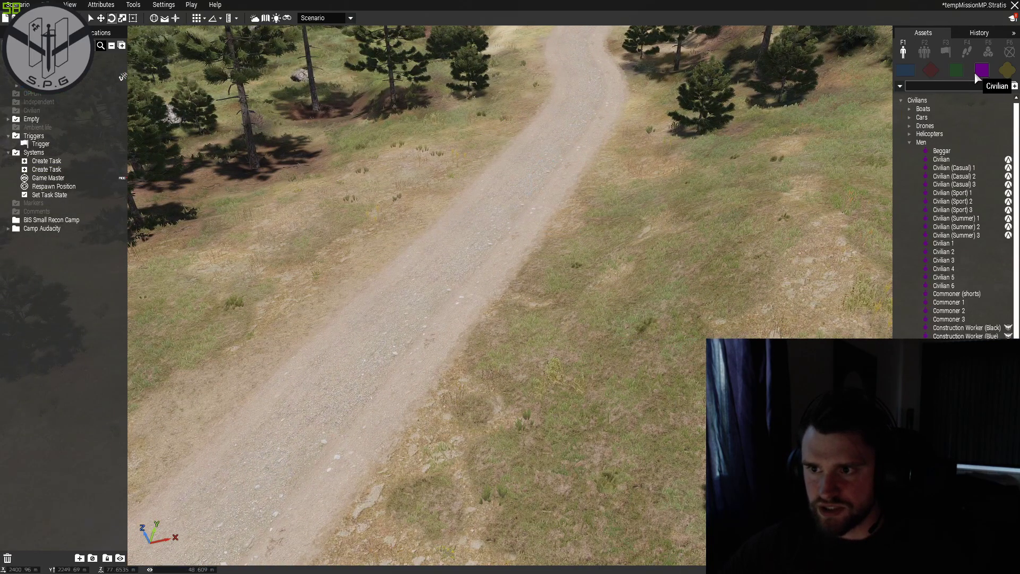
pyautogui.scroll(-5, 950, 203)
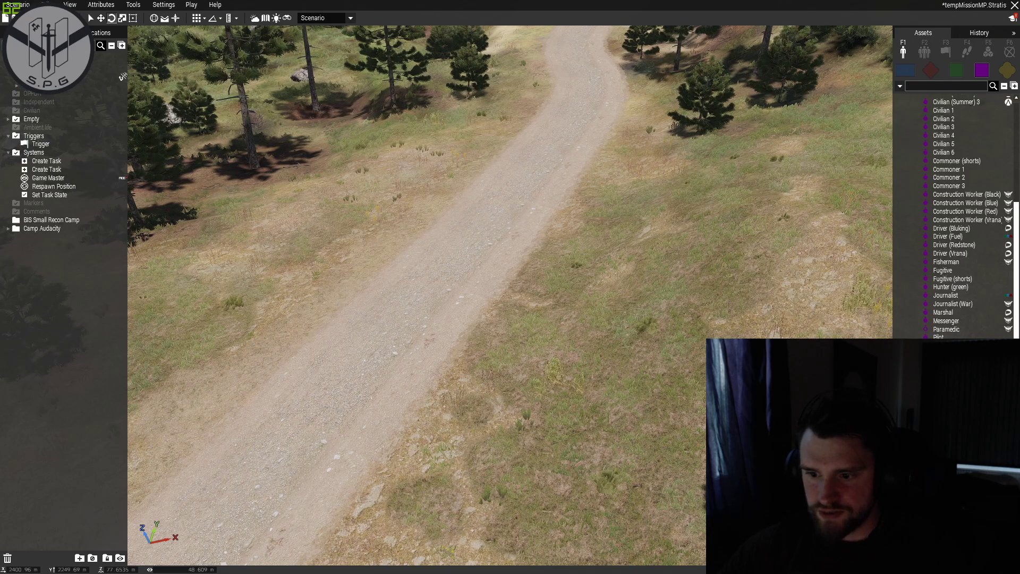
pyautogui.click(511, 282)
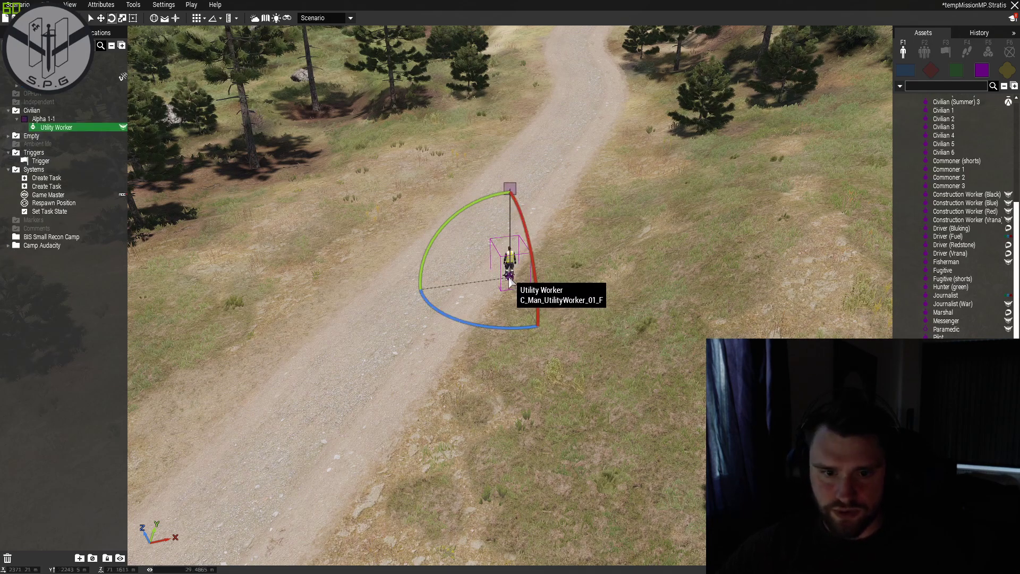
# Set the Utility Worker's variable name to dude.
pyautogui.scroll(3, 490, 261)
pyautogui.scroll(3, 490, 261)
pyautogui.moveTo(490, 261); pyautogui.dragTo(538, 349, button='right')
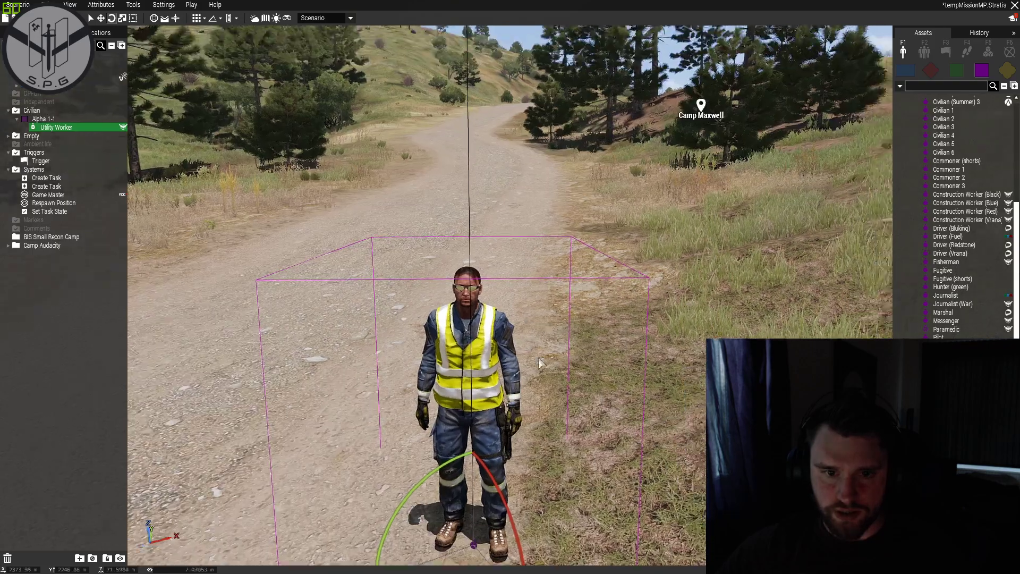
pyautogui.scroll(-2, 538, 350)
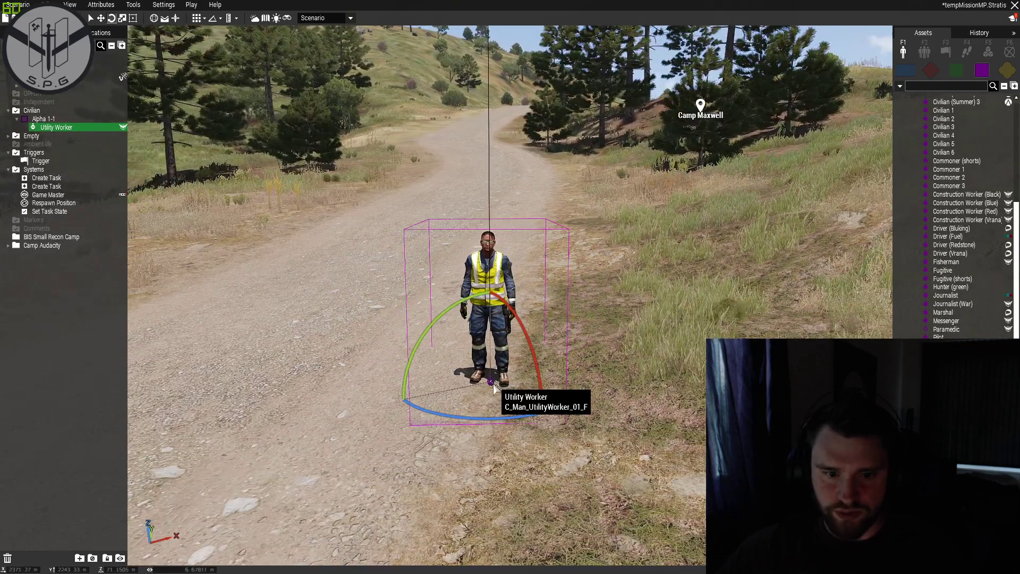
pyautogui.doubleClick(492, 386)
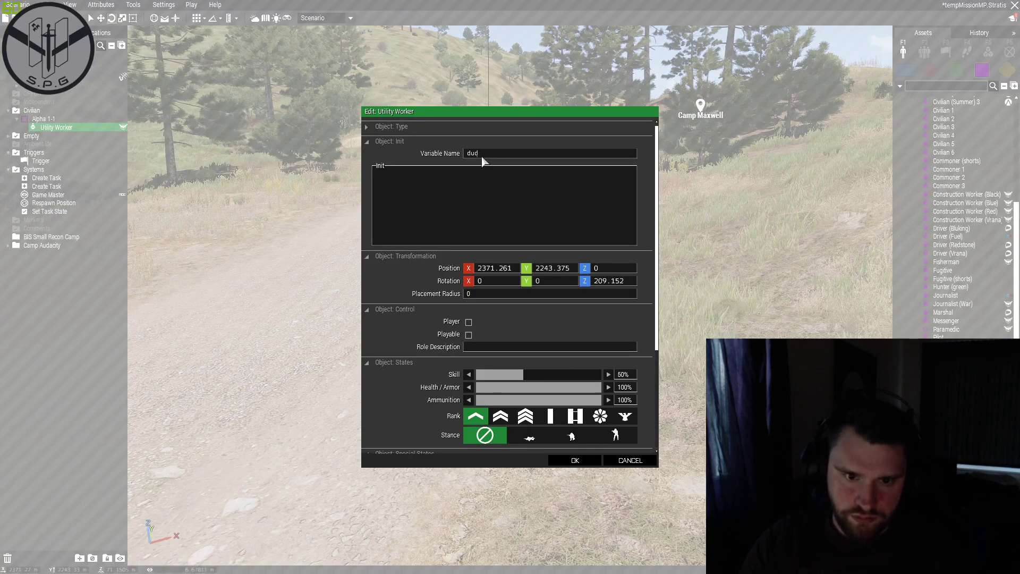
pyautogui.press('Return')
# Sync the trigger on the road to the "Kill the dude" Create Task module.
pyautogui.scroll(-3, 532, 266)
pyautogui.moveTo(690, 362); pyautogui.dragTo(436, 334, button='right')
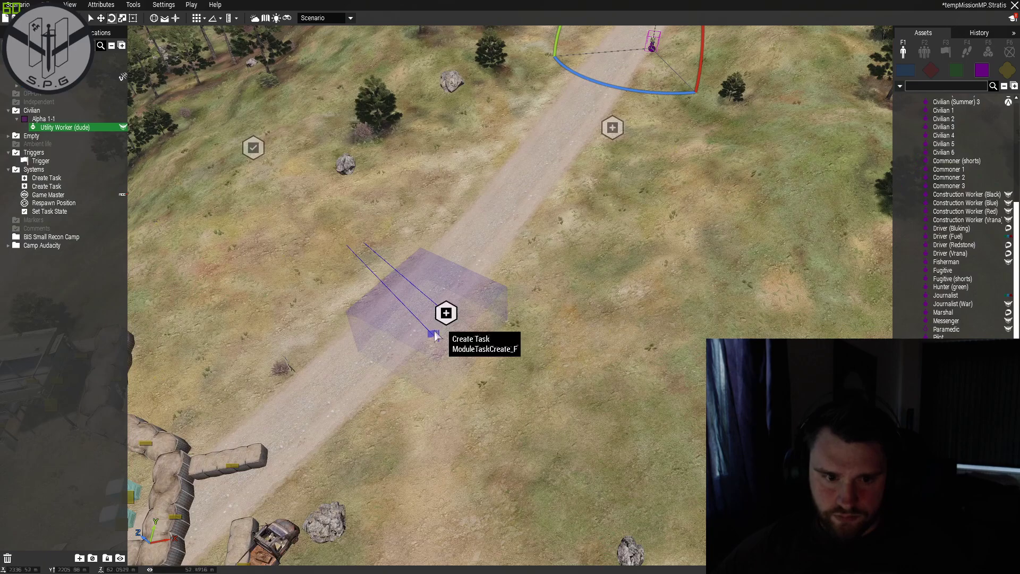
pyautogui.click(433, 336)
pyautogui.rightClick(433, 337)
pyautogui.moveTo(511, 341)
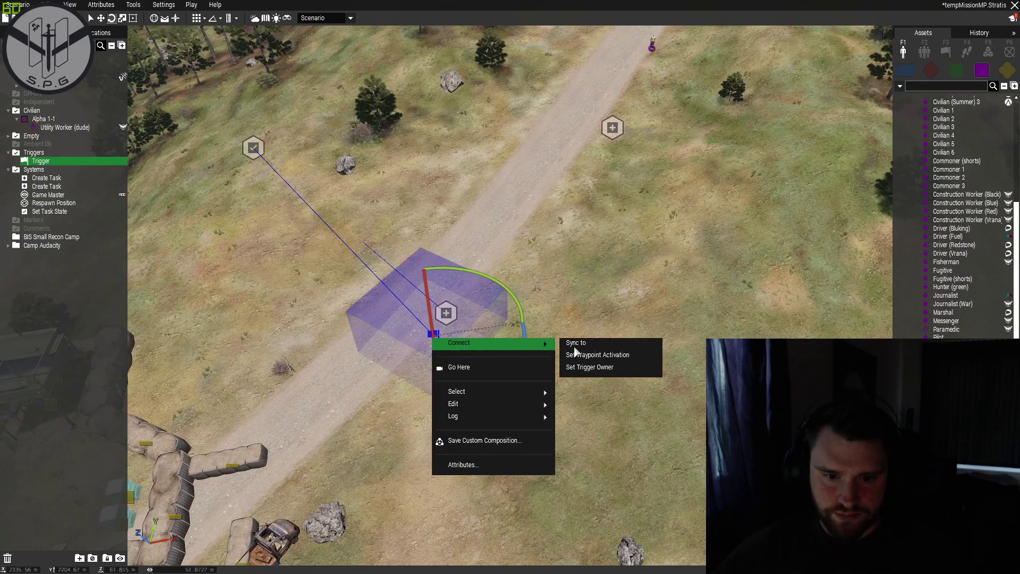
pyautogui.click(615, 340)
pyautogui.click(613, 128)
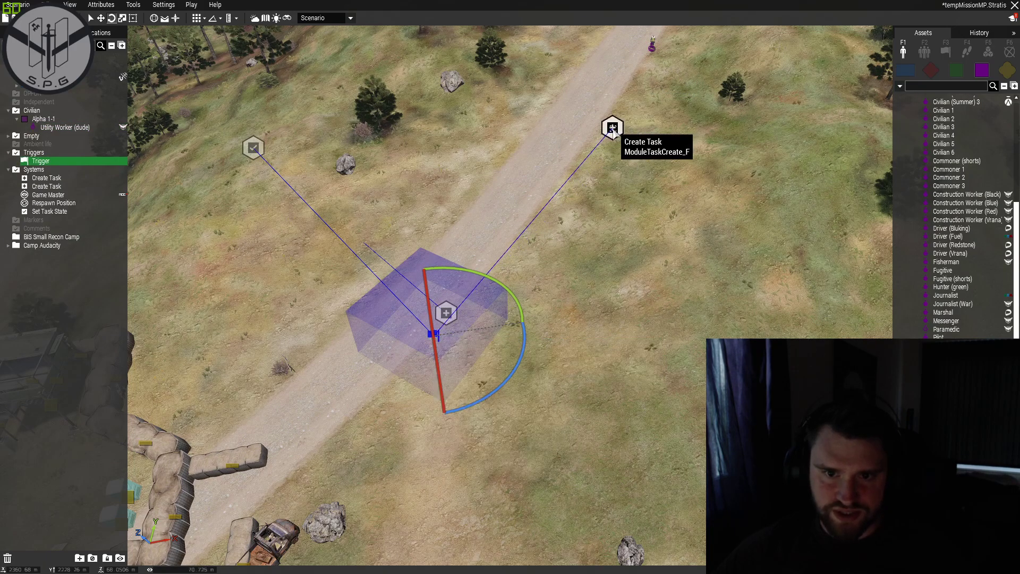
# Set the task type of the "Kill the dude" Create Task module to kill.
pyautogui.doubleClick(612, 128)
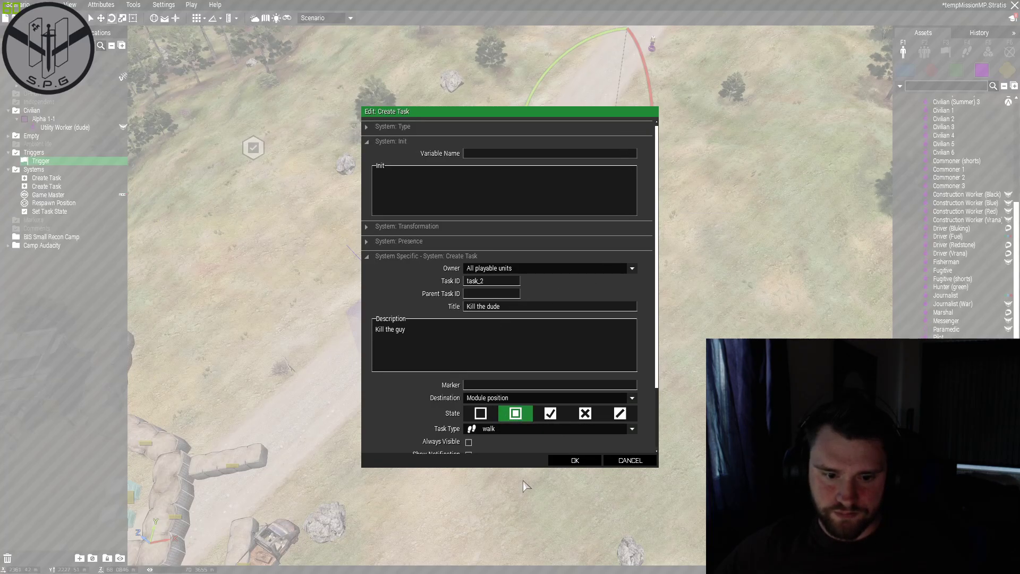
pyautogui.scroll(-2, 516, 452)
pyautogui.click(500, 384)
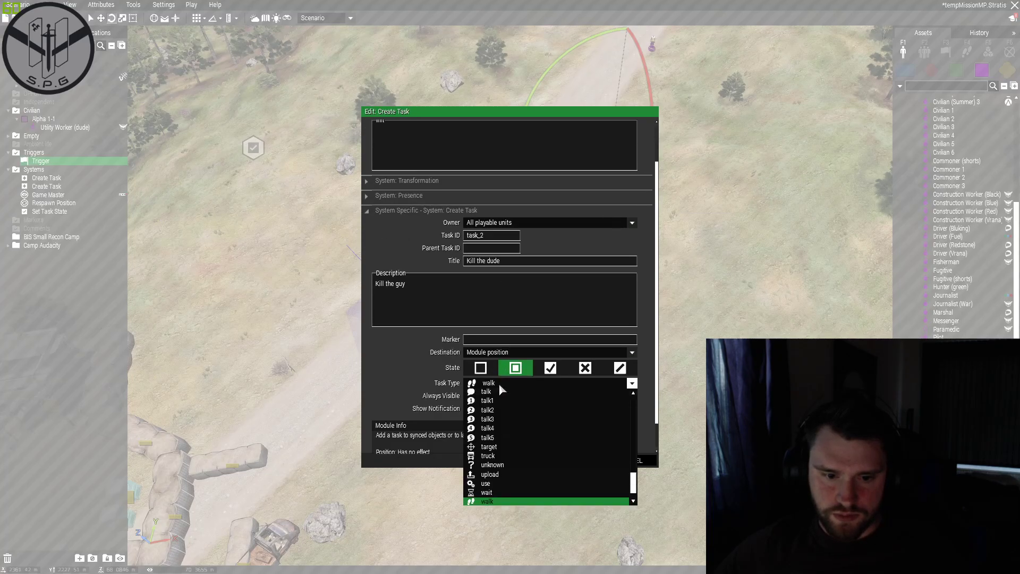
pyautogui.scroll(-1, 507, 419)
pyautogui.scroll(2, 511, 445)
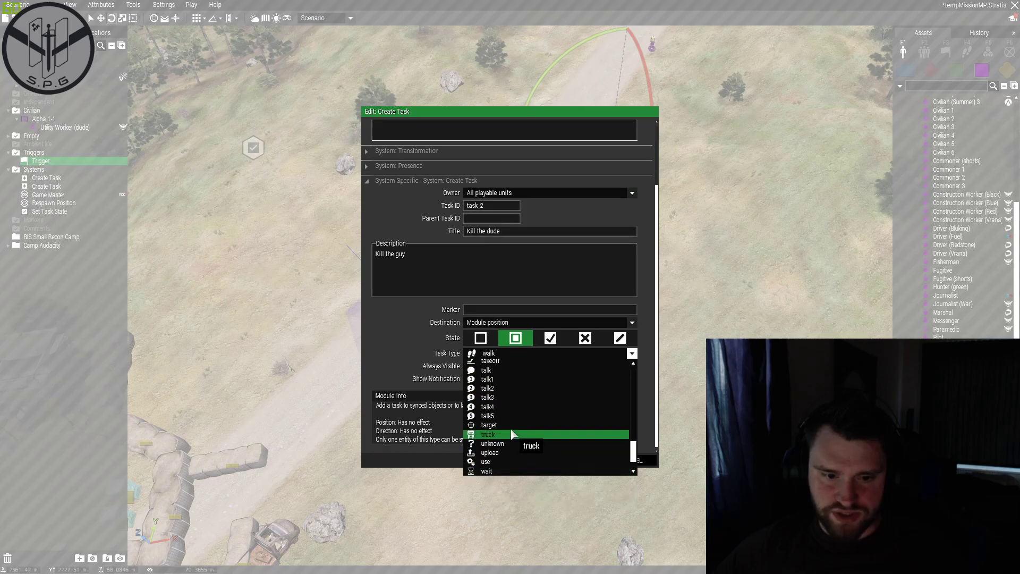
pyautogui.scroll(12, 509, 420)
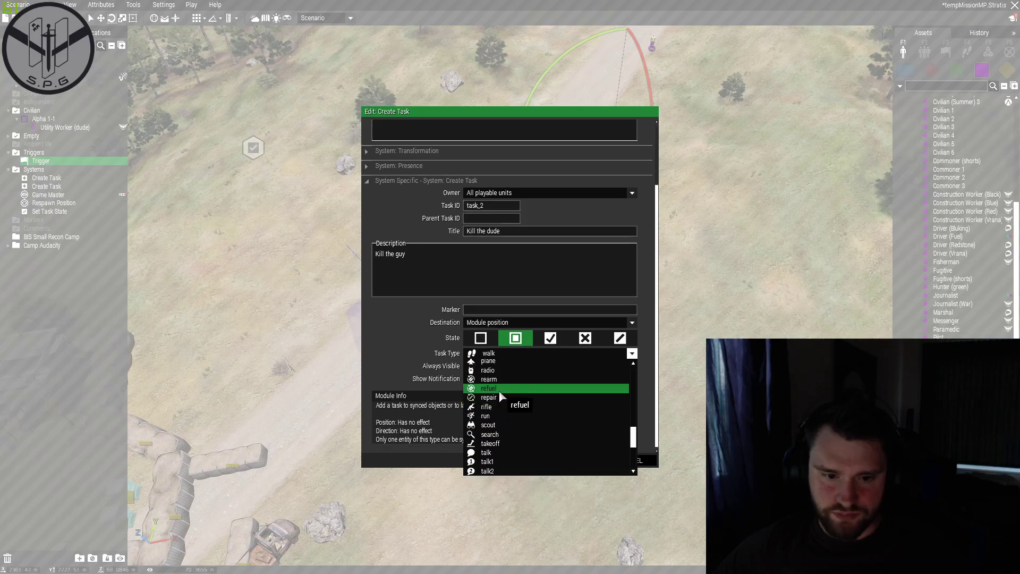
pyautogui.scroll(15, 497, 404)
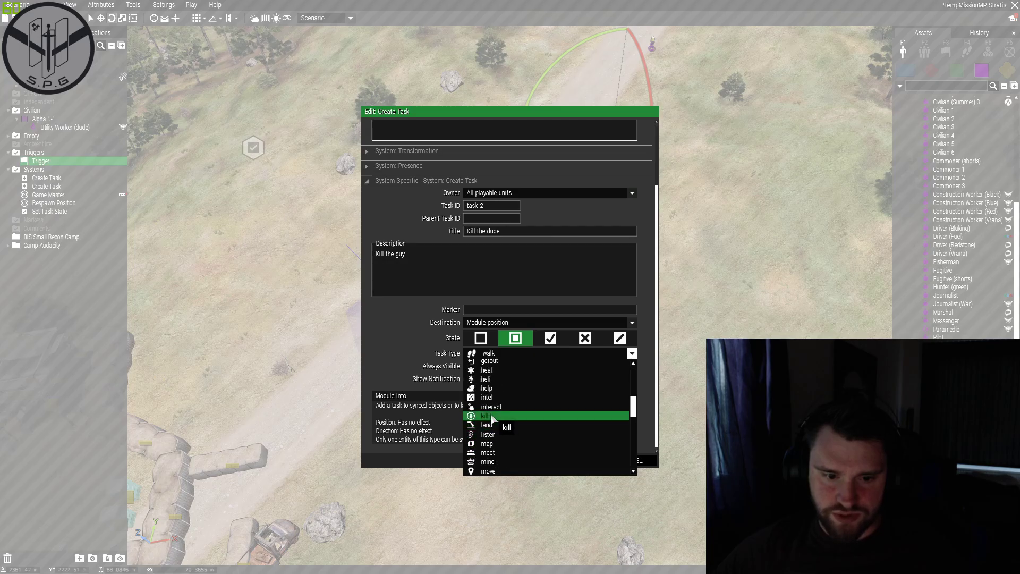
pyautogui.click(494, 418)
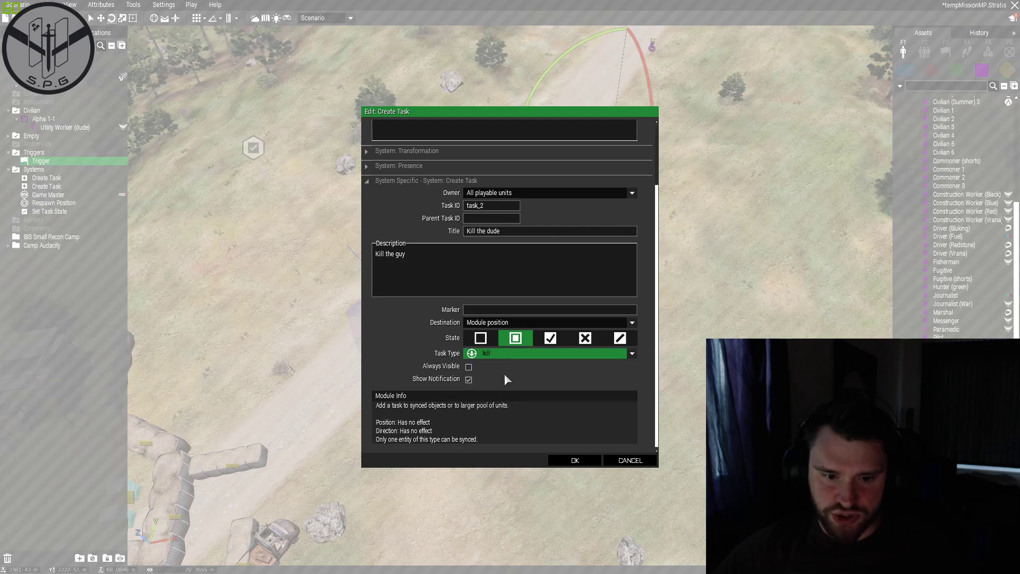
# Launch the mission in multiplayer with the Grunt slot, respawn at Base and check the assigned task on the map.
pyautogui.click(568, 461)
pyautogui.click(675, 296)
pyautogui.scroll(5, 699, 335)
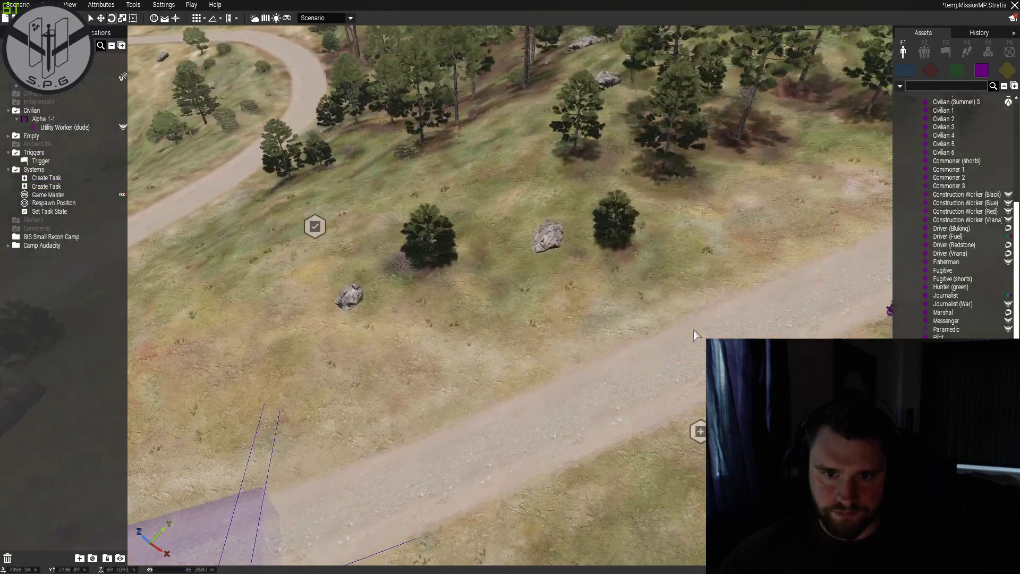
pyautogui.scroll(-3, 672, 355)
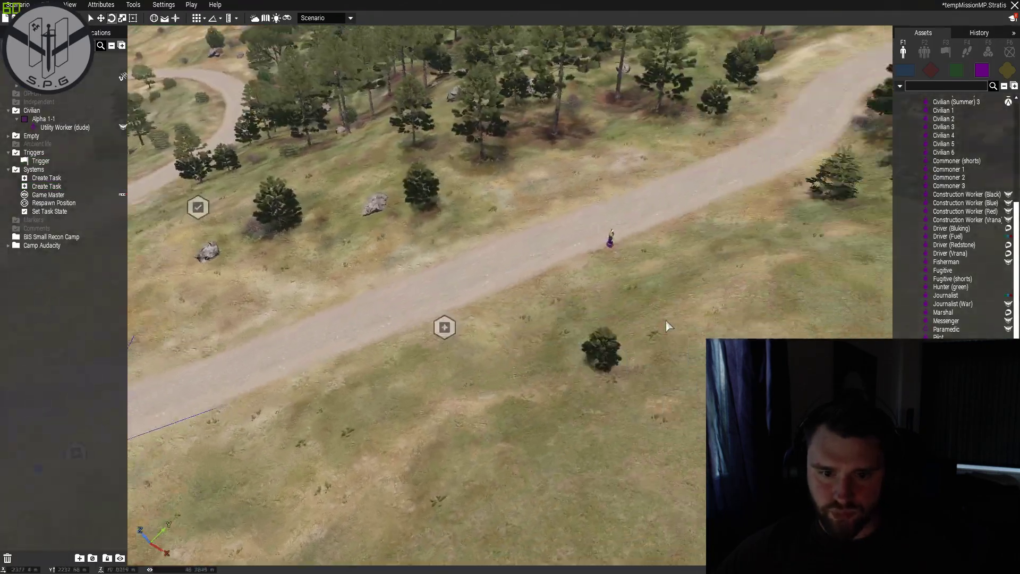
pyautogui.scroll(2, 555, 335)
pyautogui.moveTo(556, 335); pyautogui.dragTo(504, 334, button='right')
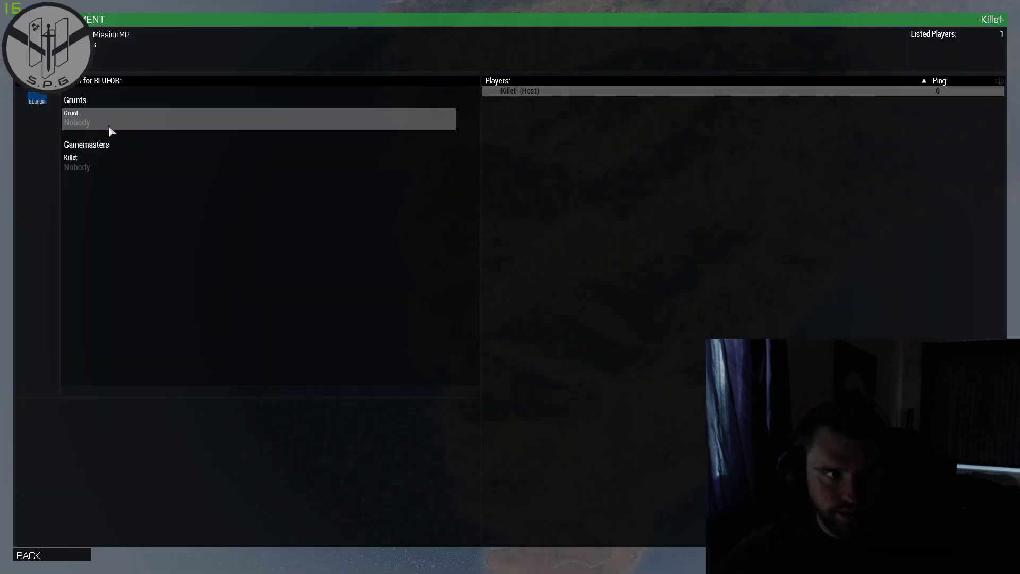
pyautogui.click(109, 126)
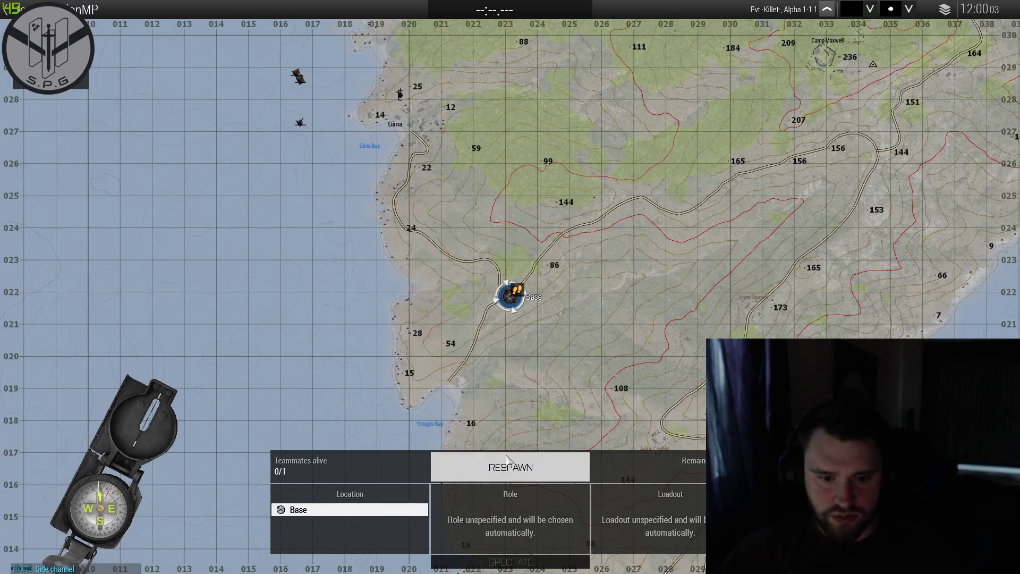
pyautogui.press('m')
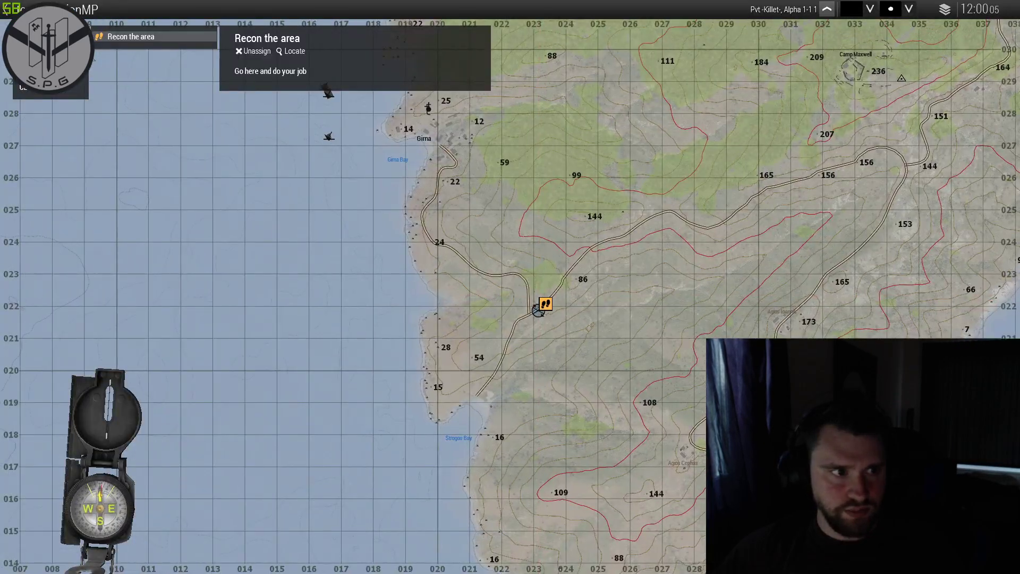
pyautogui.press('m')
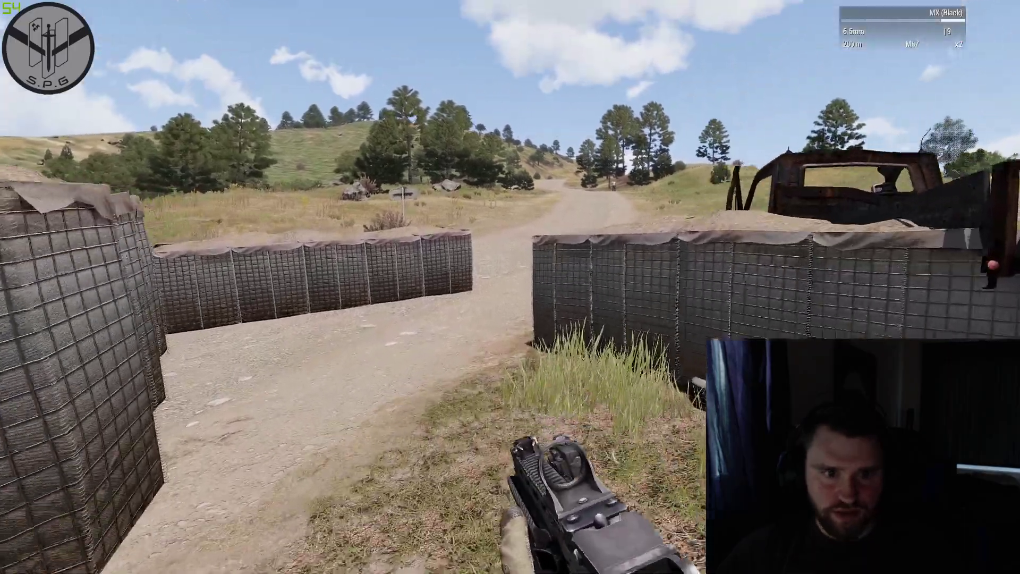
# Walk down the road through the recon trigger to test whether the "Kill the dude" task gets assigned.
pyautogui.press('w')
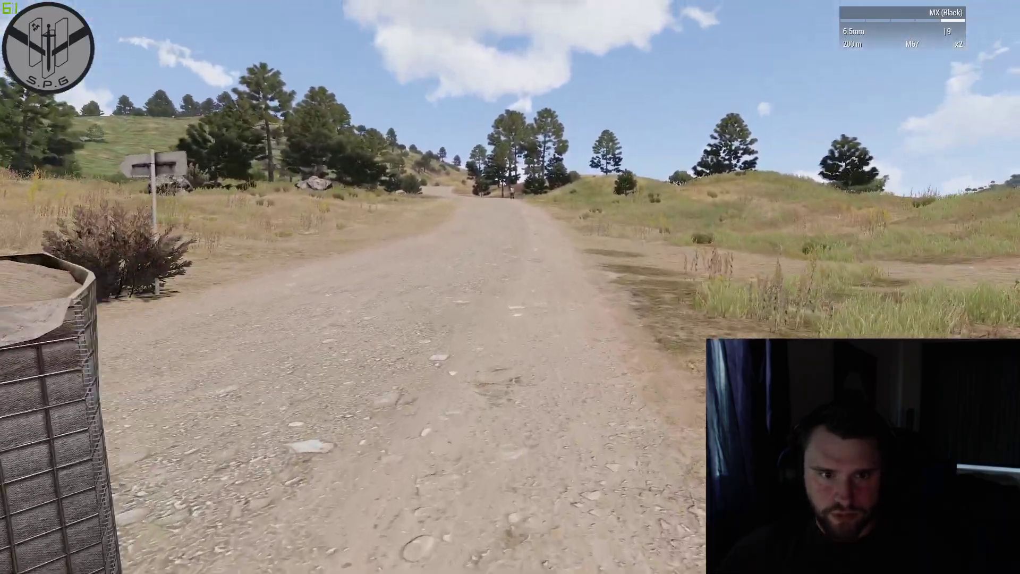
pyautogui.press('w')
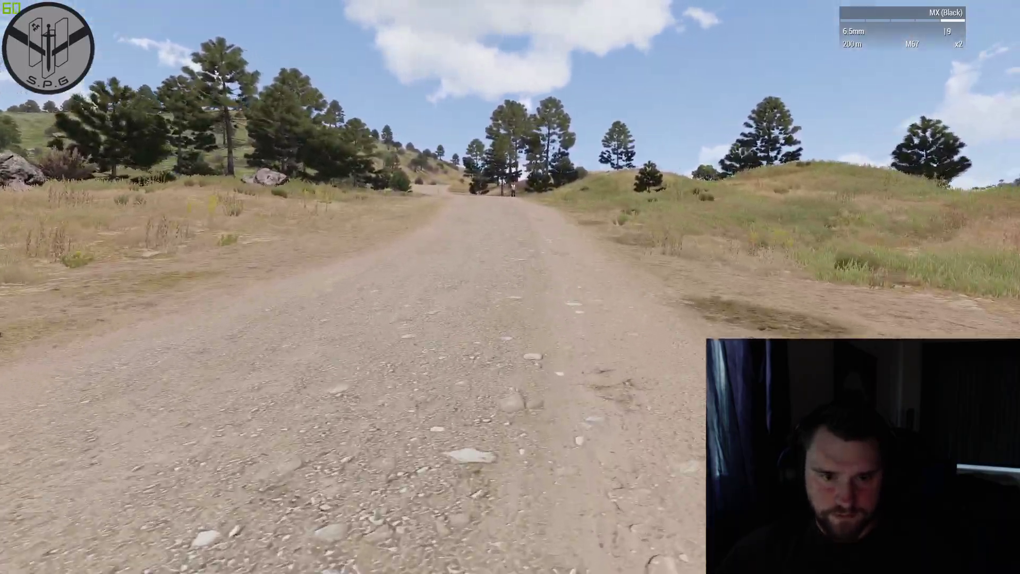
pyautogui.press('w')
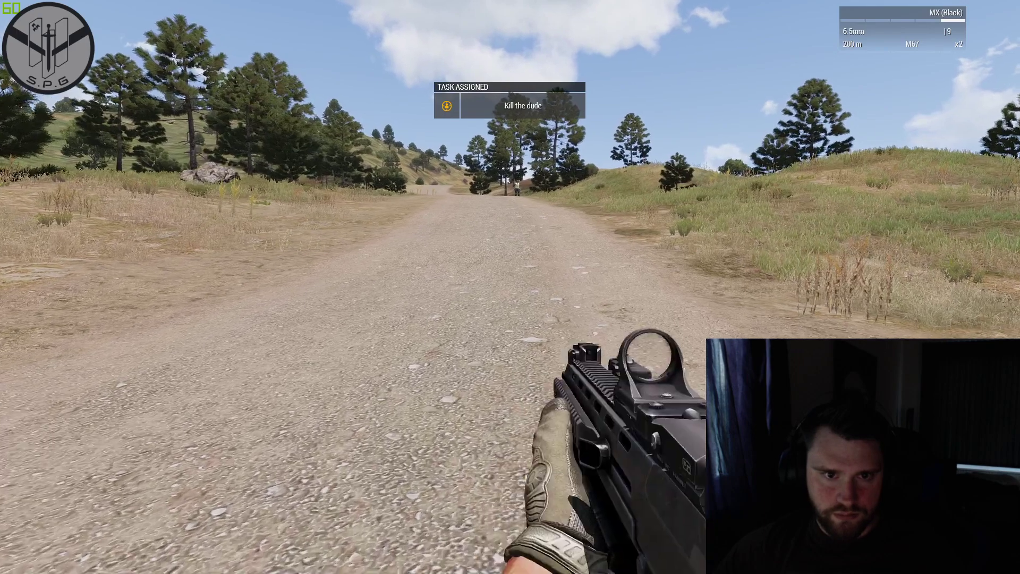
pyautogui.press('m')
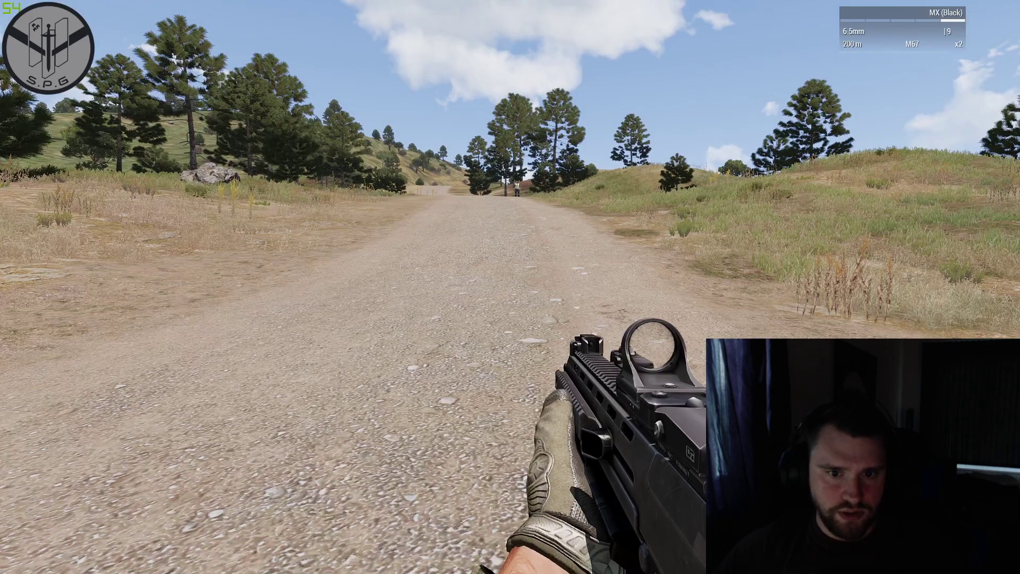
pyautogui.press('KP_Add')
pyautogui.press('KP_Subtract')
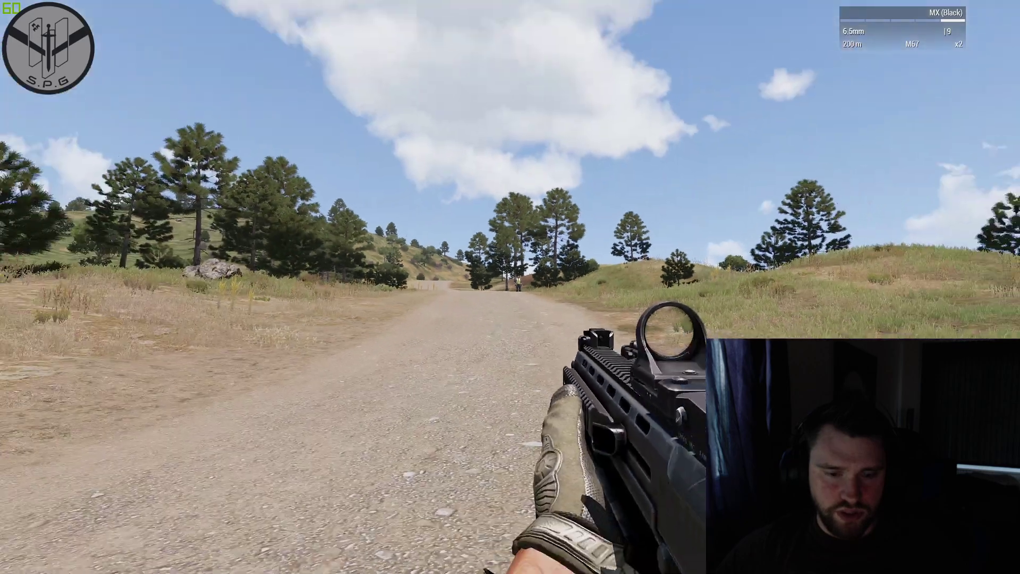
pyautogui.press('Escape')
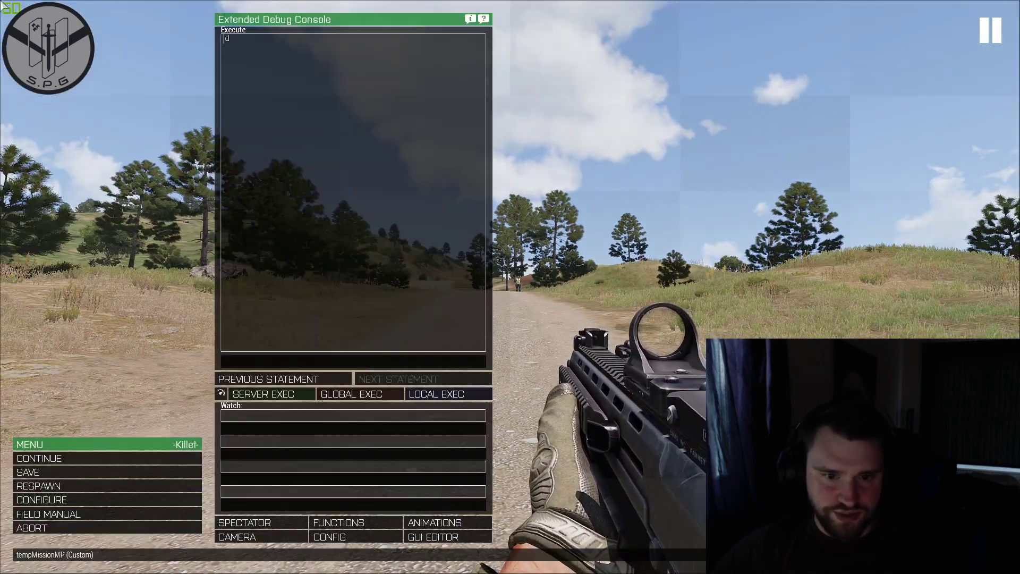
pyautogui.click(32, 528)
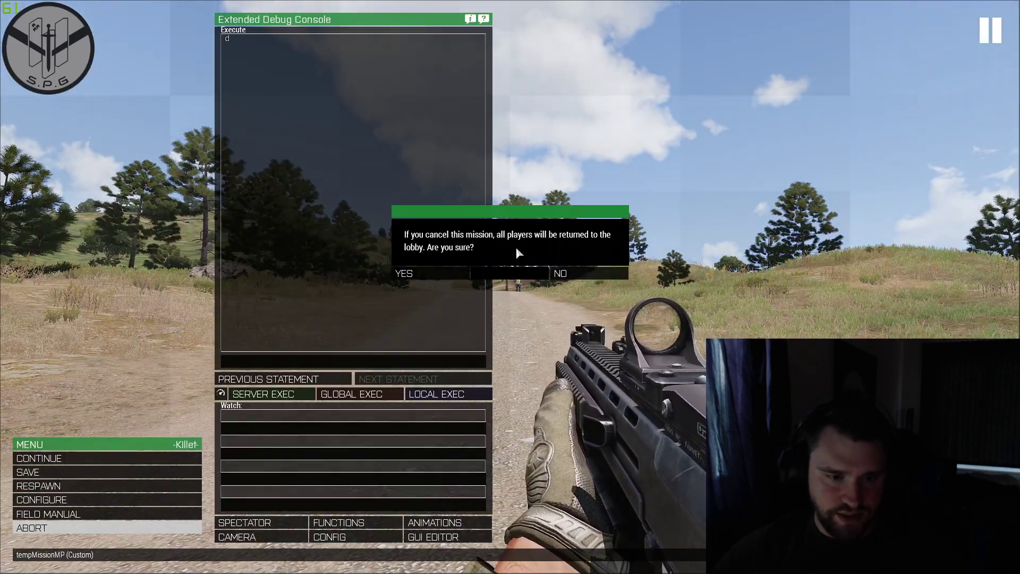
pyautogui.click(553, 273)
pyautogui.press('Escape')
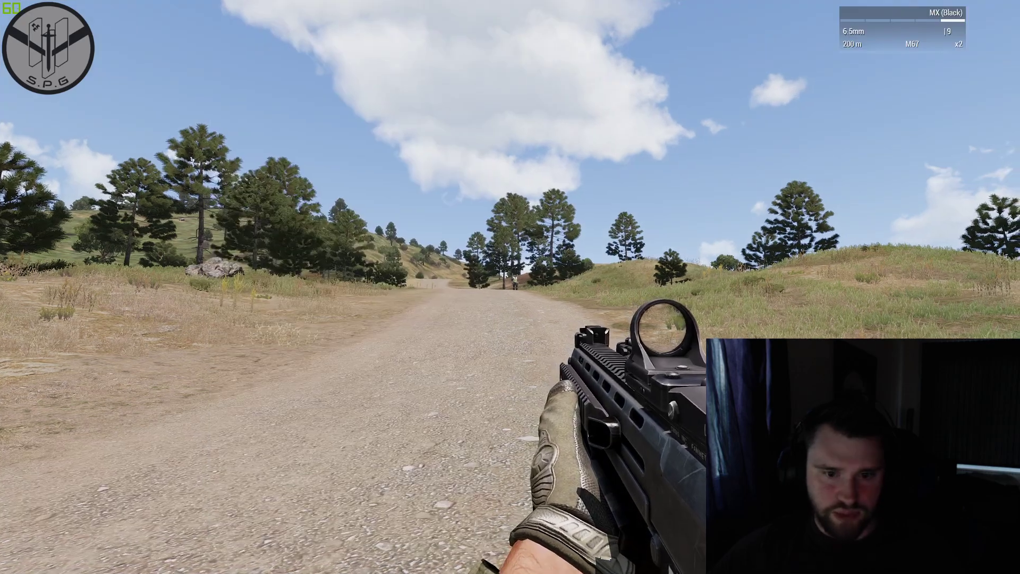
# Shoot the Utility Worker on the road and check the "Kill the dude" task on the map.
pyautogui.rightClick(510, 287)
pyautogui.click(510, 287)
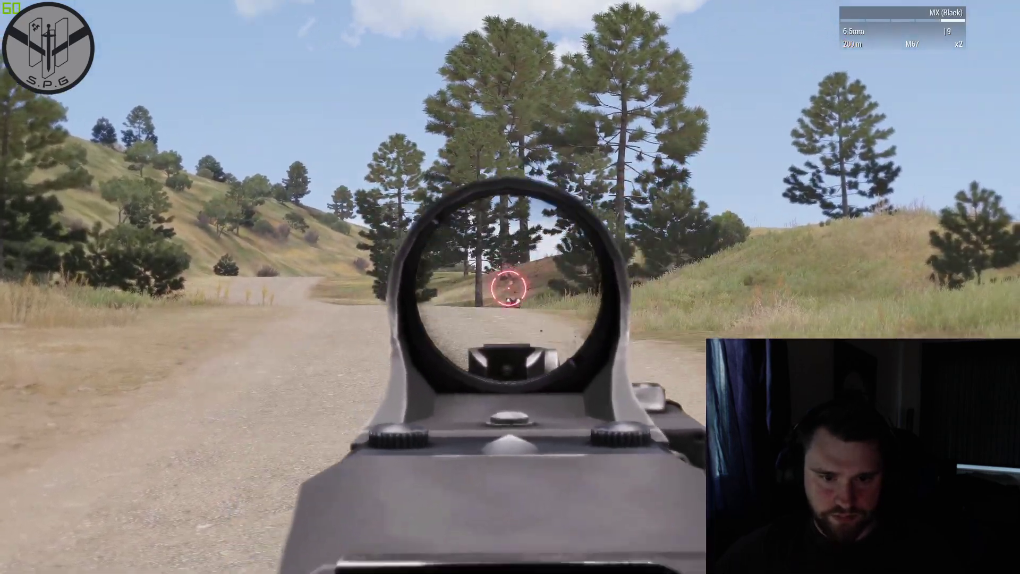
pyautogui.rightClick(511, 287)
pyautogui.press('m')
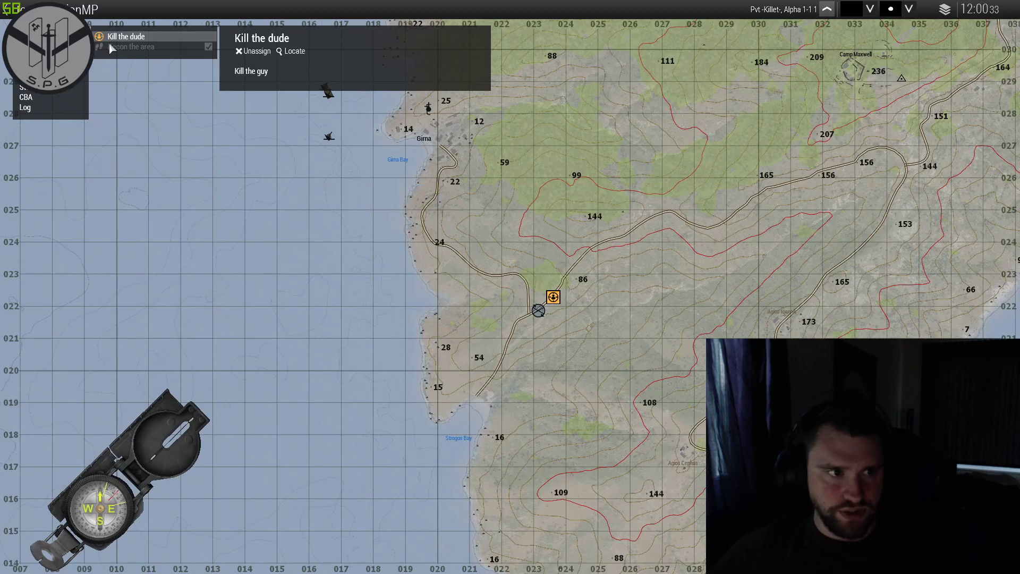
pyautogui.press('m')
# Abort the test mission and return to the scenario editor.
pyautogui.press('Escape')
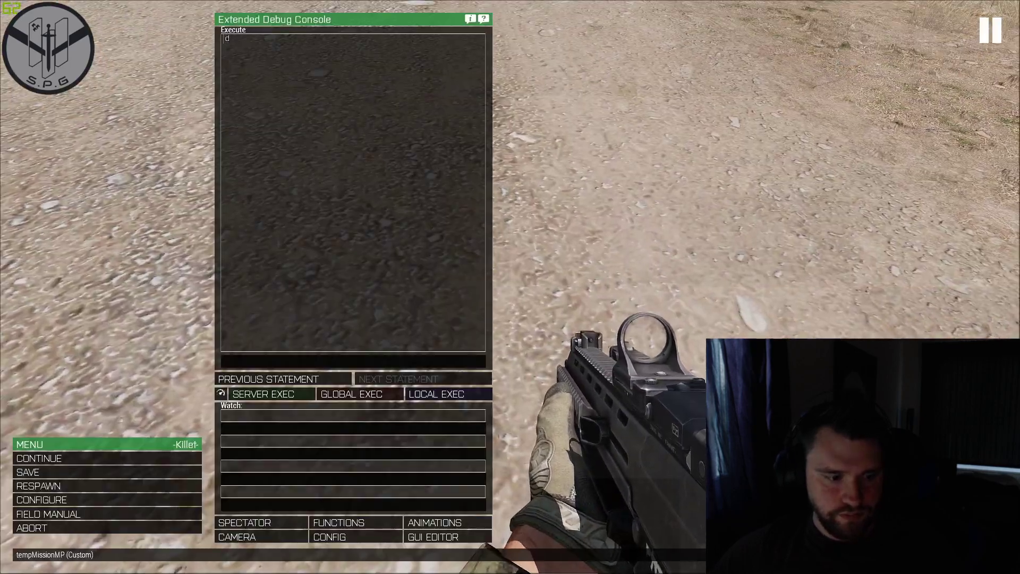
pyautogui.click(89, 529)
pyautogui.click(588, 283)
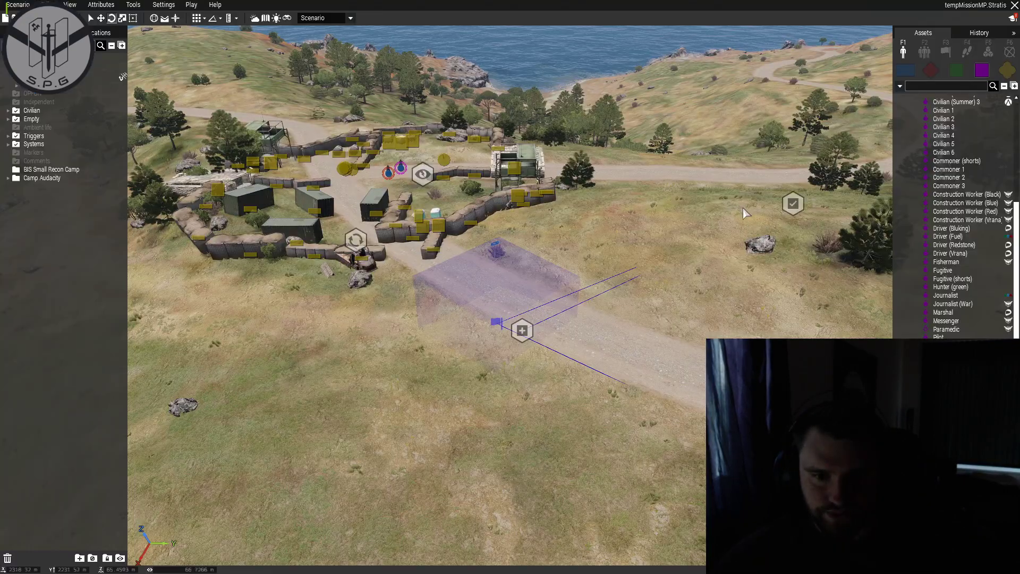
# Place a new plain trigger on the grass beside the road, near the "Kill the dude" Create Task module.
pyautogui.press('w')
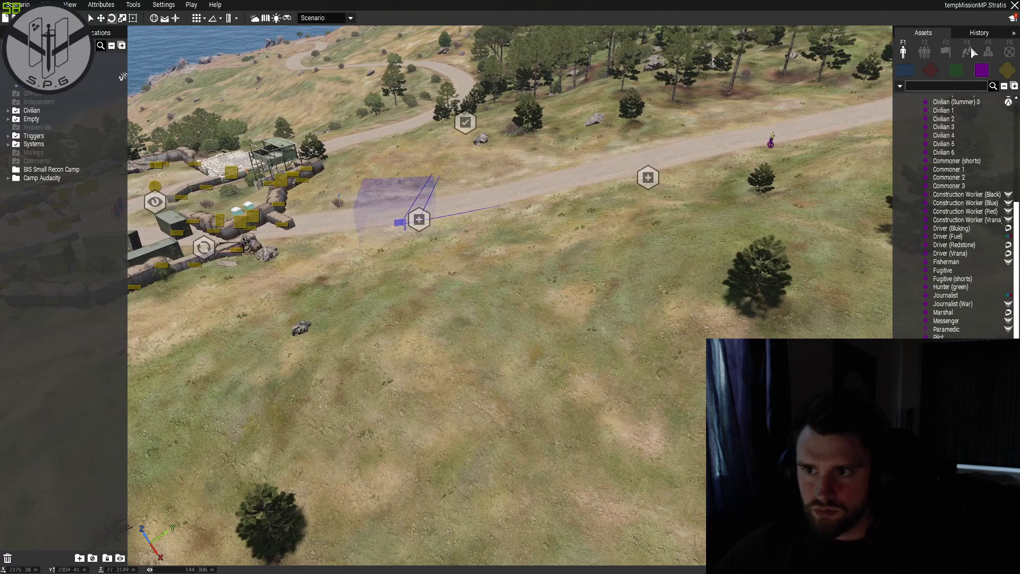
pyautogui.click(948, 55)
pyautogui.click(928, 101)
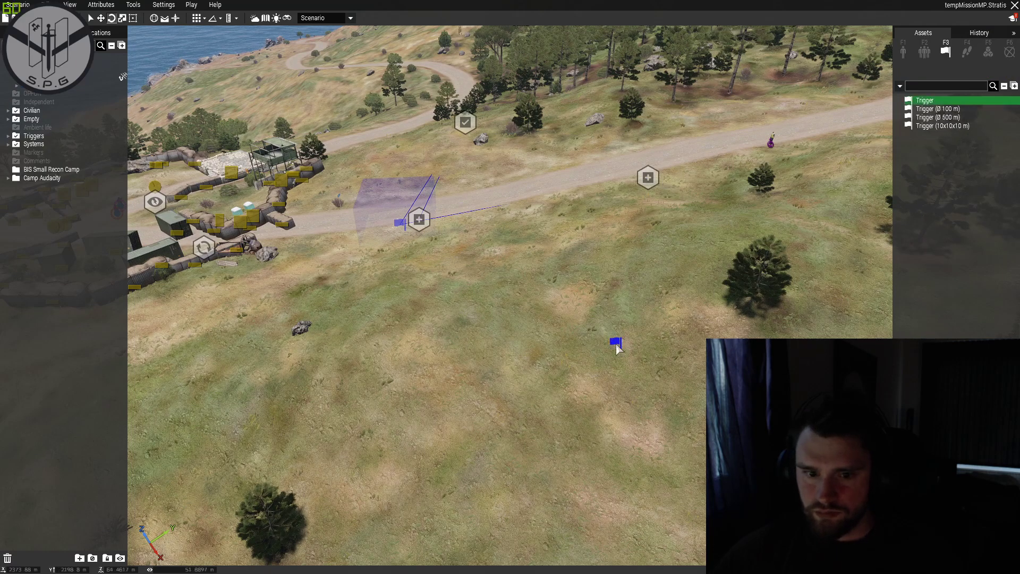
pyautogui.click(616, 342)
# Make the new trigger server only and set its condition to !alive dude.
pyautogui.doubleClick(616, 343)
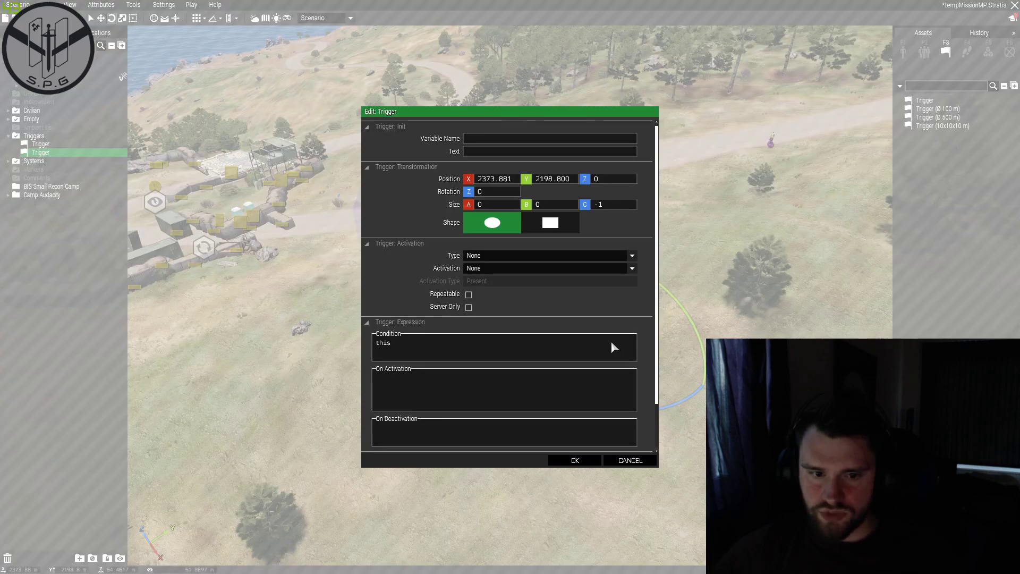
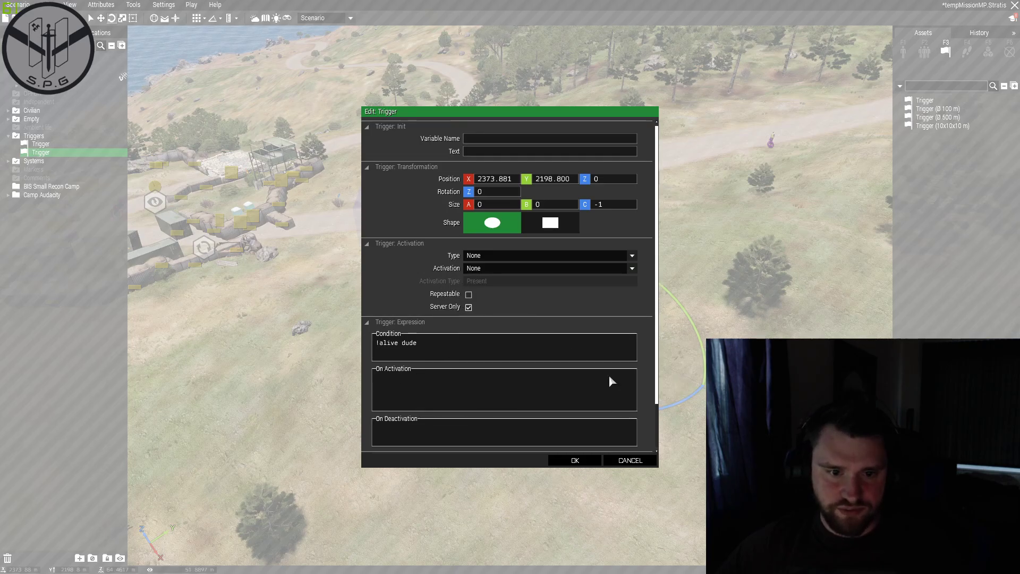
pyautogui.click(574, 464)
pyautogui.doubleClick(615, 344)
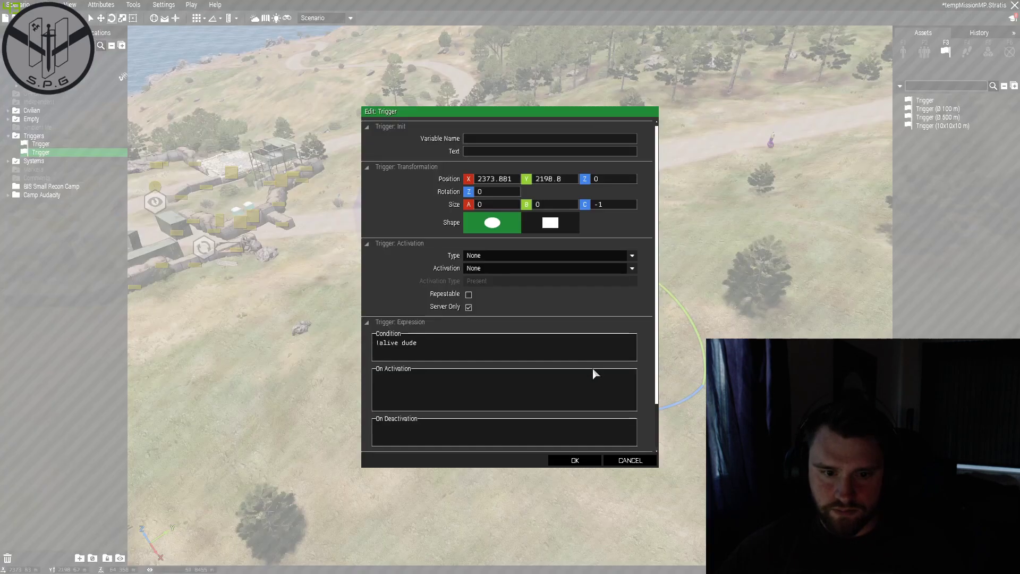
pyautogui.click(575, 460)
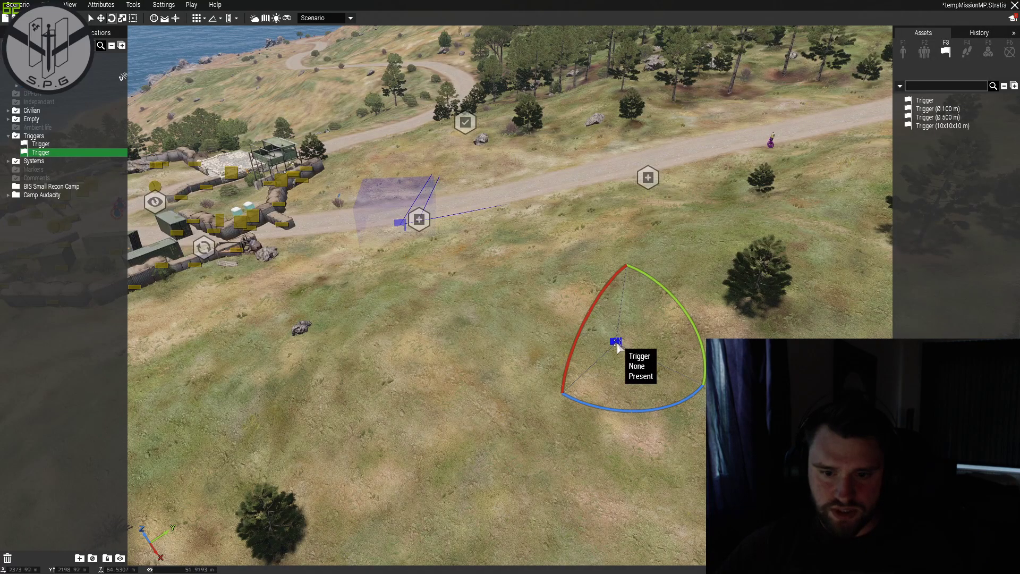
# Duplicate the Set Task State module beside the tree near the new trigger, keeping its state as Succeeded.
pyautogui.rightClick(617, 343)
pyautogui.click(644, 346)
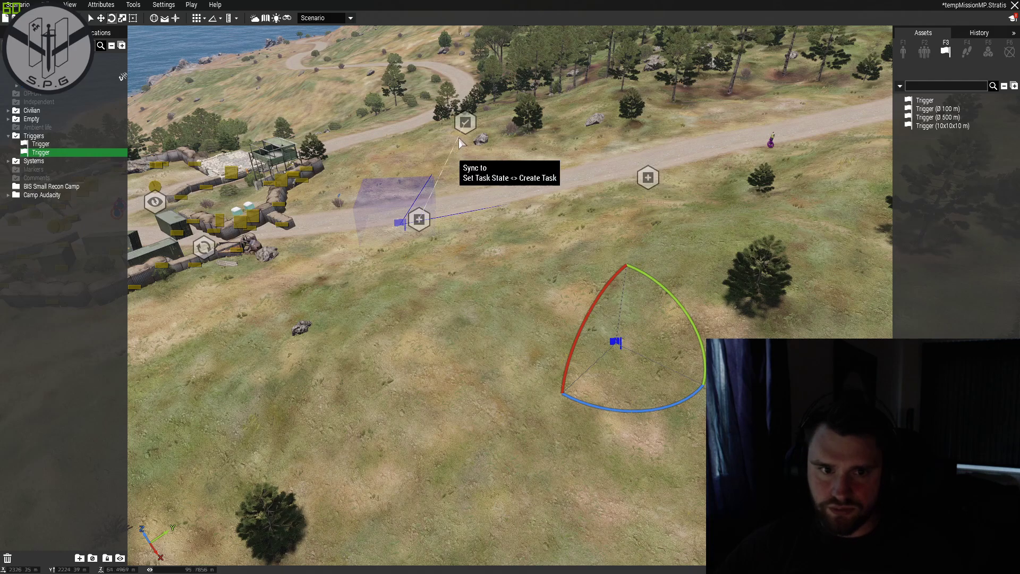
pyautogui.click(466, 123)
pyautogui.hotkey('ctrl', 'c')
pyautogui.hotkey('ctrl', 'v')
pyautogui.moveTo(721, 240); pyautogui.dragTo(752, 253)
pyautogui.doubleClick(751, 251)
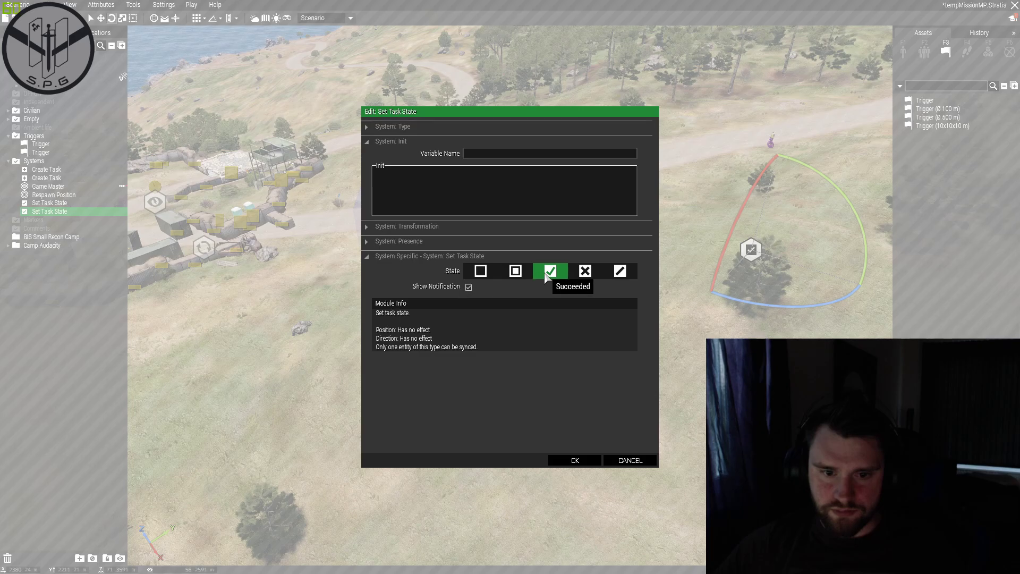
pyautogui.click(566, 461)
# Sync the !alive dude trigger to the duplicated Set Task State module.
pyautogui.click(613, 341)
pyautogui.rightClick(613, 342)
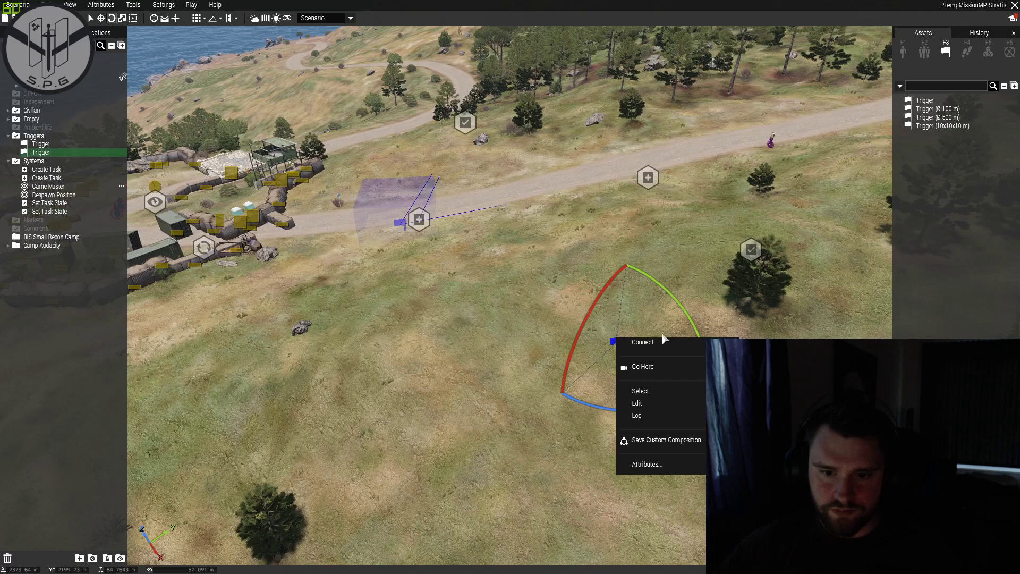
pyautogui.doubleClick(751, 251)
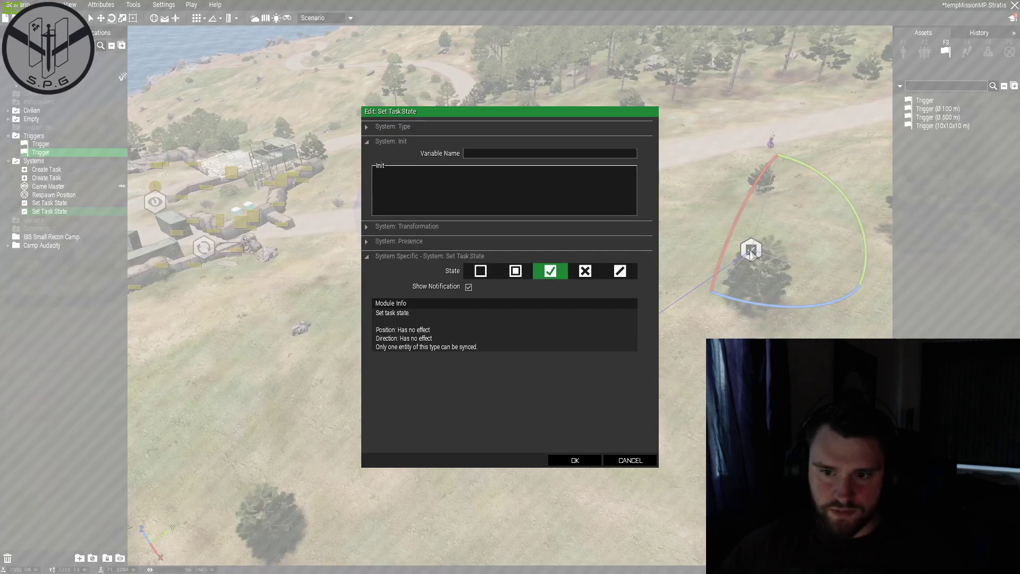
pyautogui.click(574, 460)
# Move the duplicated Set Task State module closer to the "Kill the dude" Create Task module and sync the two.
pyautogui.moveTo(751, 250); pyautogui.dragTo(694, 246)
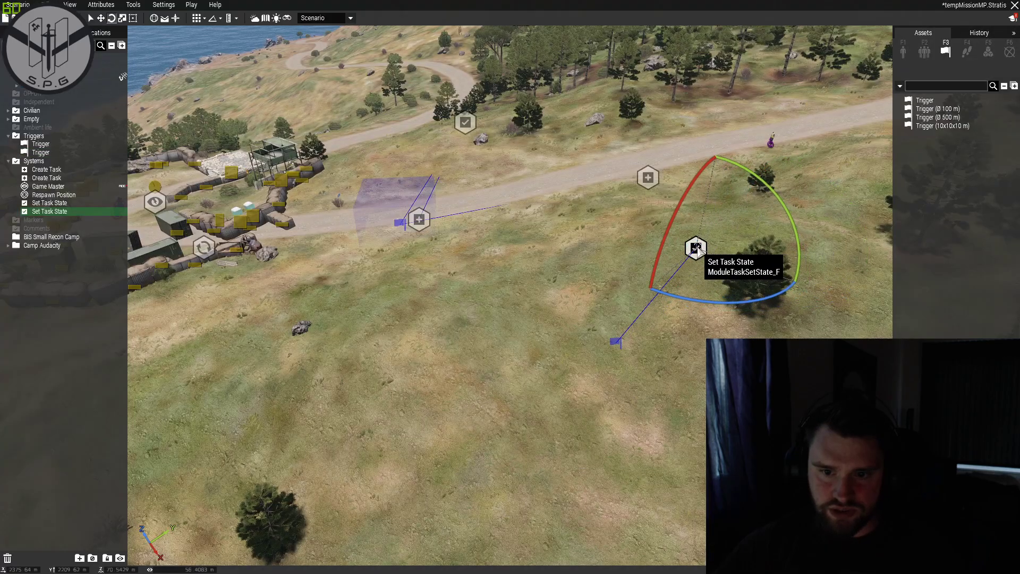
pyautogui.scroll(2, 696, 250)
pyautogui.rightClick(696, 249)
pyautogui.moveTo(743, 255)
pyautogui.click(669, 252)
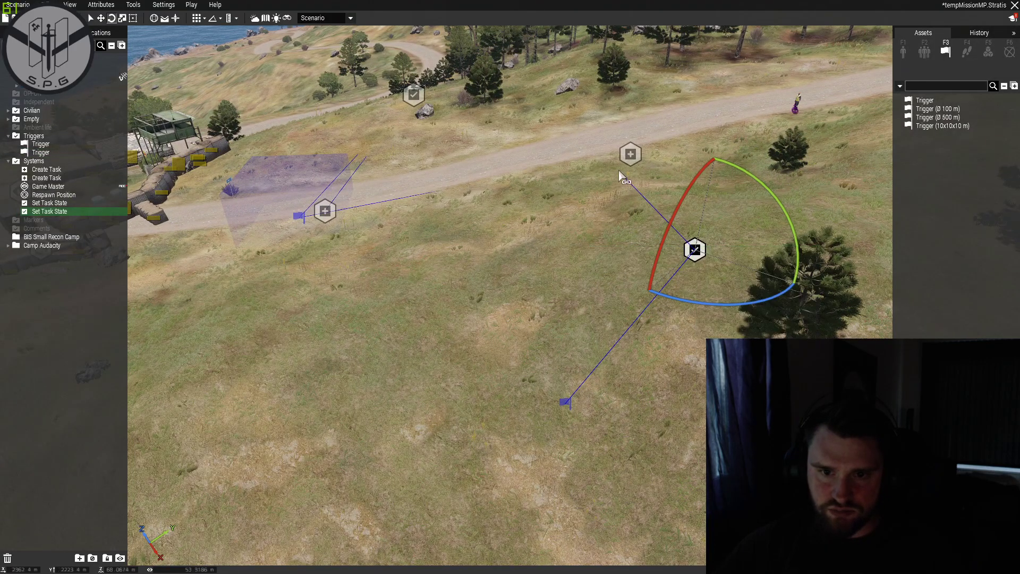
pyautogui.click(630, 157)
# Review the sync connections between the triggers, Create Task modules and Set Task State modules along the road.
pyautogui.press('a')
pyautogui.moveTo(477, 298); pyautogui.dragTo(591, 310, button='right')
pyautogui.scroll(-3, 591, 310)
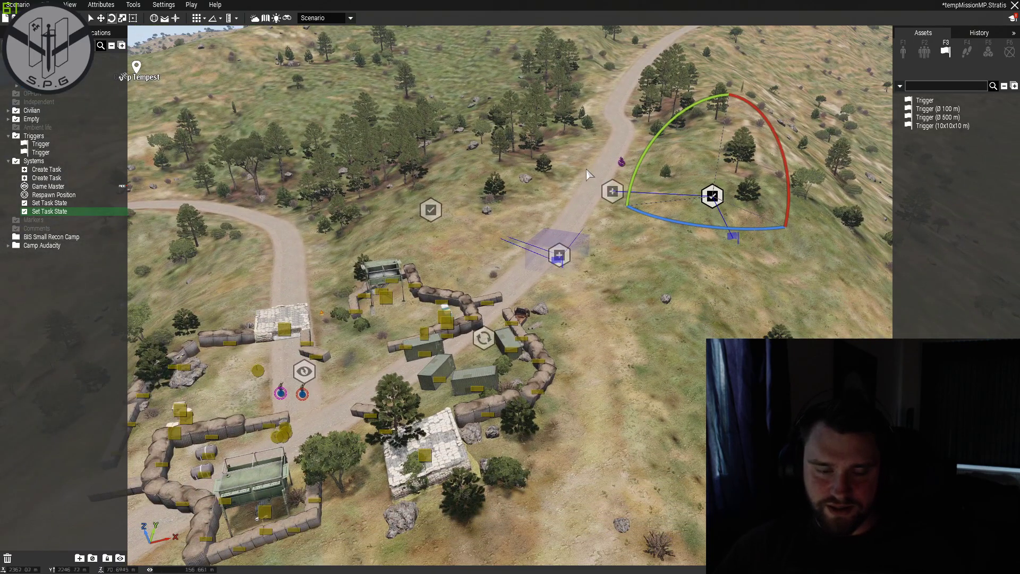
pyautogui.scroll(3, 574, 160)
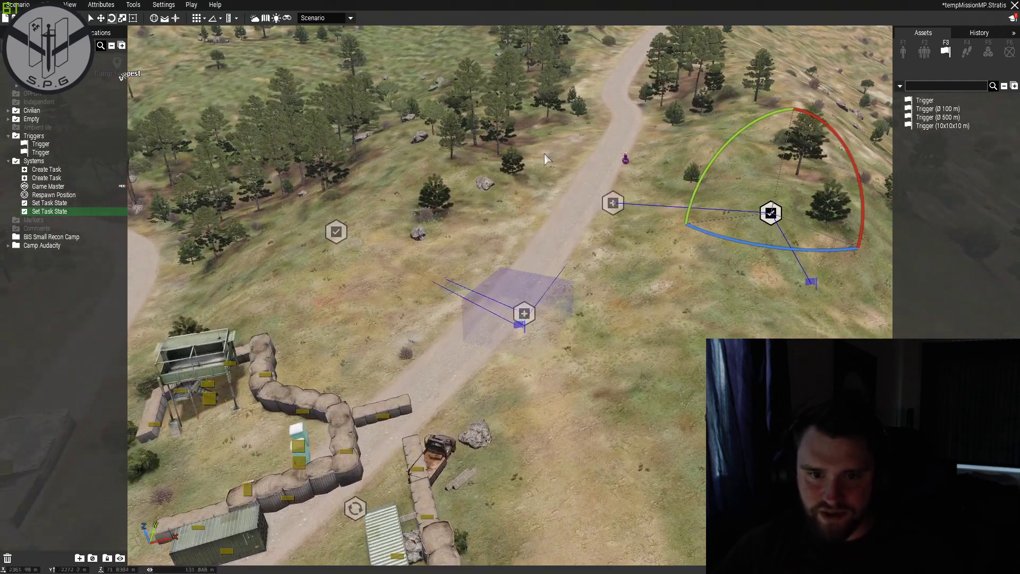
pyautogui.scroll(3, 521, 261)
pyautogui.press('d')
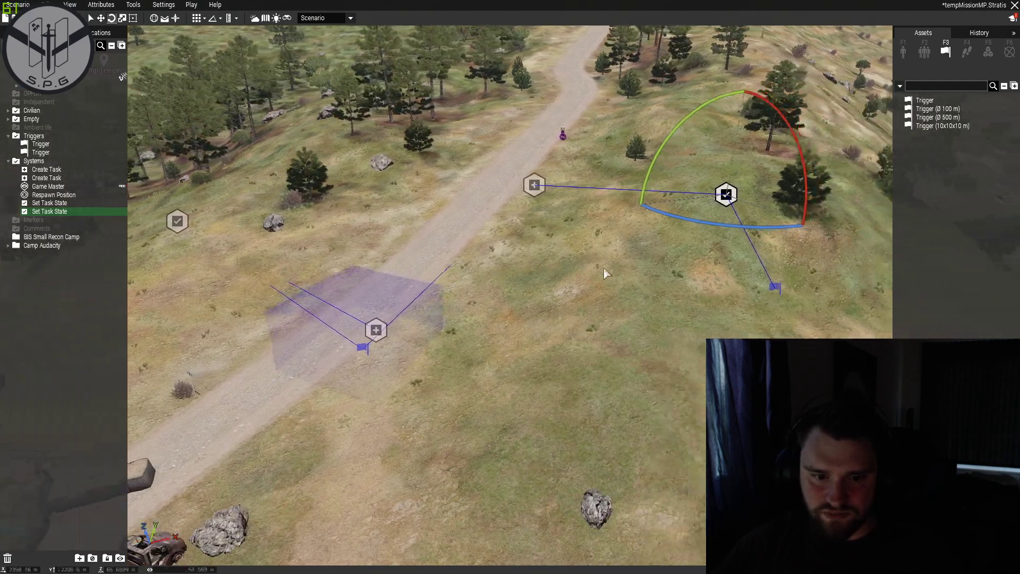
pyautogui.scroll(-2, 478, 294)
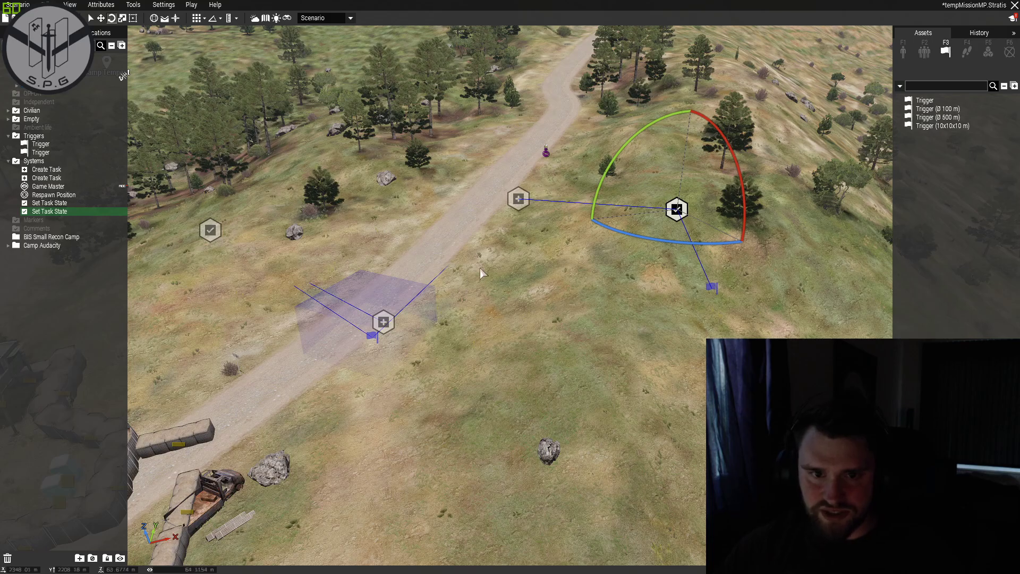
pyautogui.scroll(-4, 532, 325)
pyautogui.press('a')
pyautogui.moveTo(638, 328); pyautogui.dragTo(649, 290, button='right')
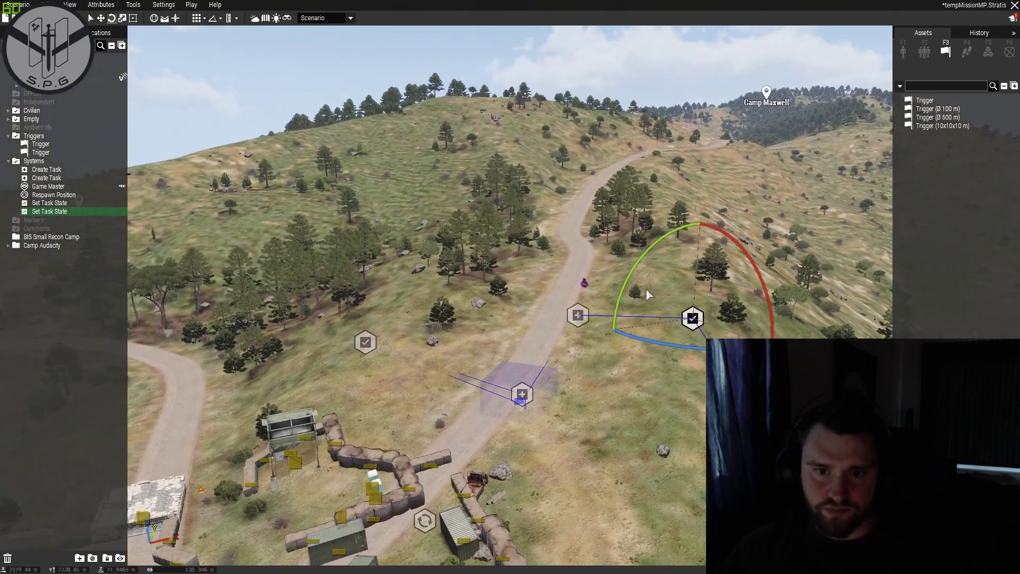
# Examine the duplicated Set Task State module's links to its trigger and kill task, then the recon trigger area beside the camp.
pyautogui.scroll(3, 590, 286)
pyautogui.scroll(3, 614, 361)
pyautogui.press('d')
pyautogui.moveTo(586, 308); pyautogui.dragTo(596, 324, button='right')
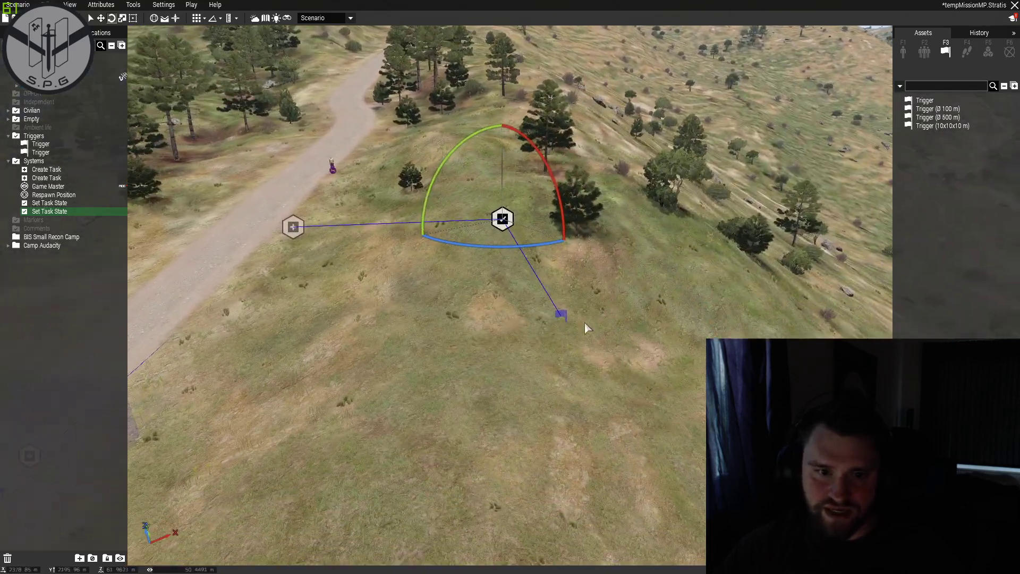
pyautogui.press('a')
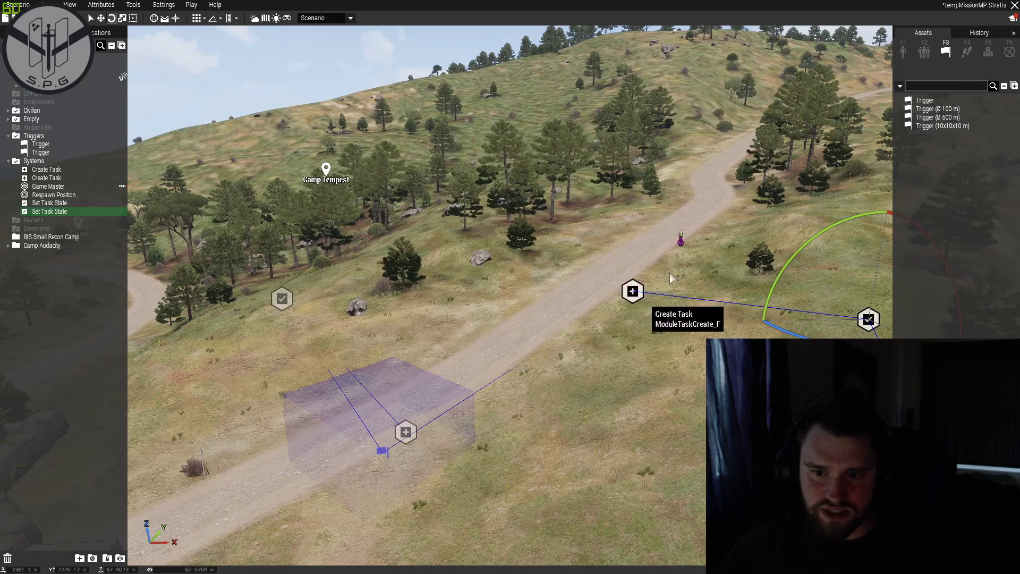
pyautogui.moveTo(563, 275); pyautogui.dragTo(537, 317, button='right')
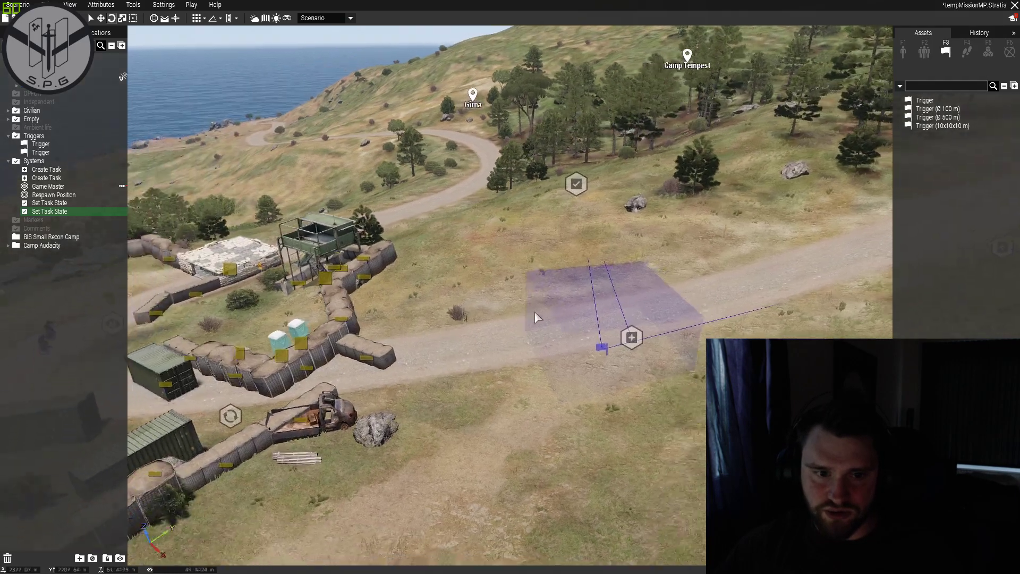
pyautogui.scroll(-3, 539, 318)
pyautogui.moveTo(409, 367); pyautogui.dragTo(427, 373, button='right')
pyautogui.press('a')
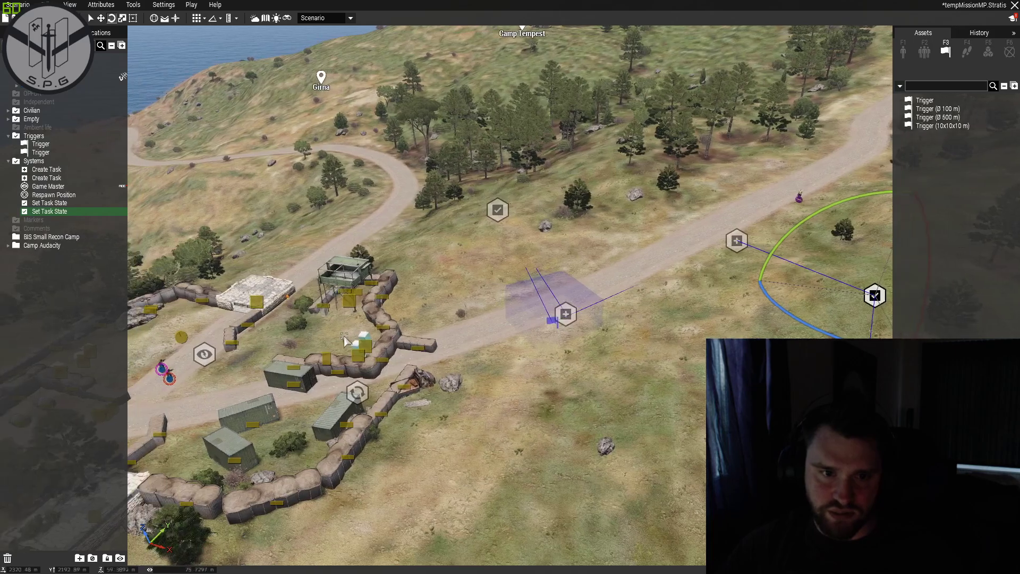
pyautogui.press('a')
pyautogui.moveTo(583, 306); pyautogui.dragTo(621, 304, button='right')
pyautogui.press('s')
pyautogui.press('a')
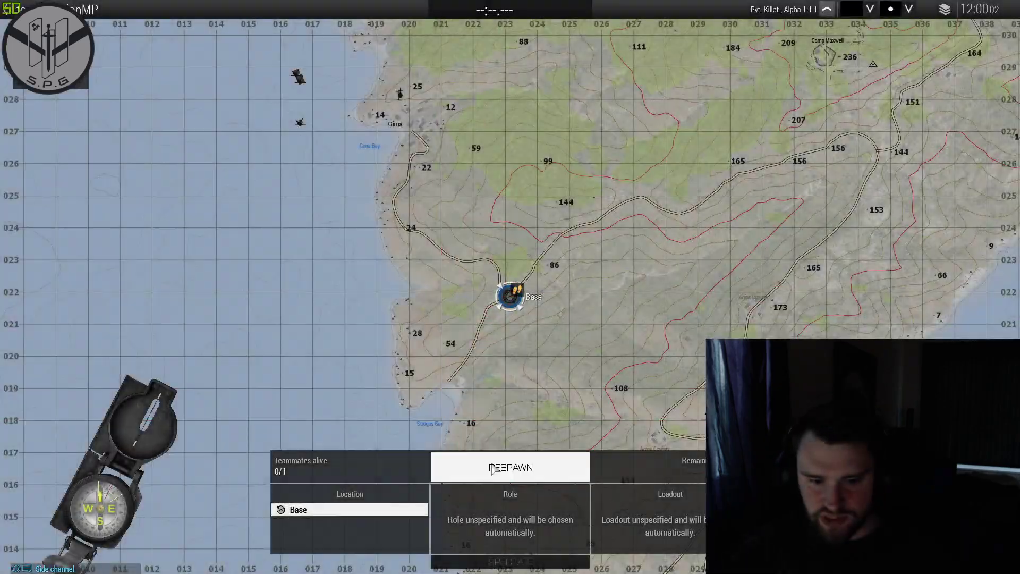
# Respawn at Base in the multiplayer test and run up the road to the civilian.
pyautogui.click(511, 467)
pyautogui.press('w')
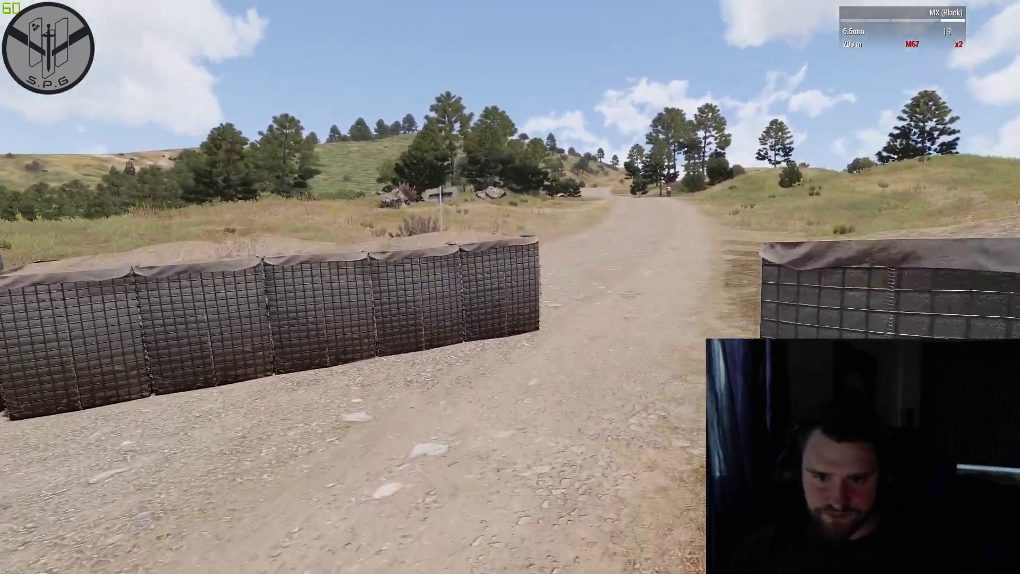
pyautogui.press('w')
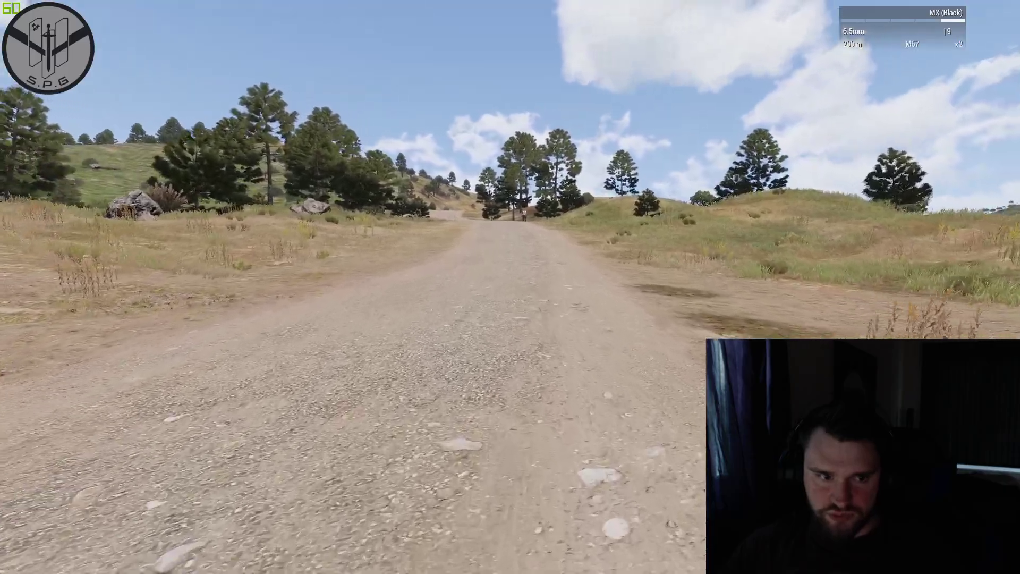
pyautogui.press('w')
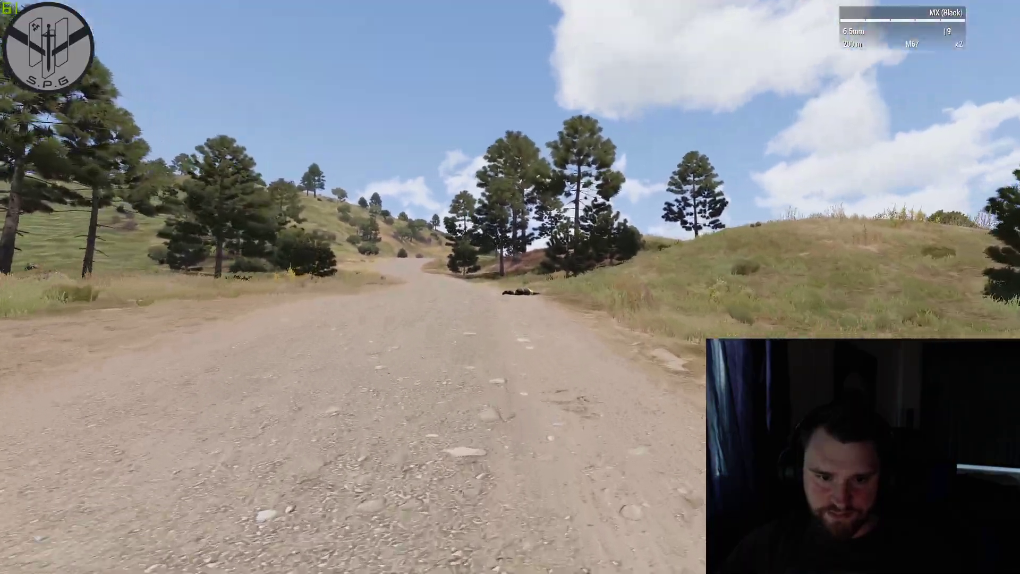
pyautogui.press('w')
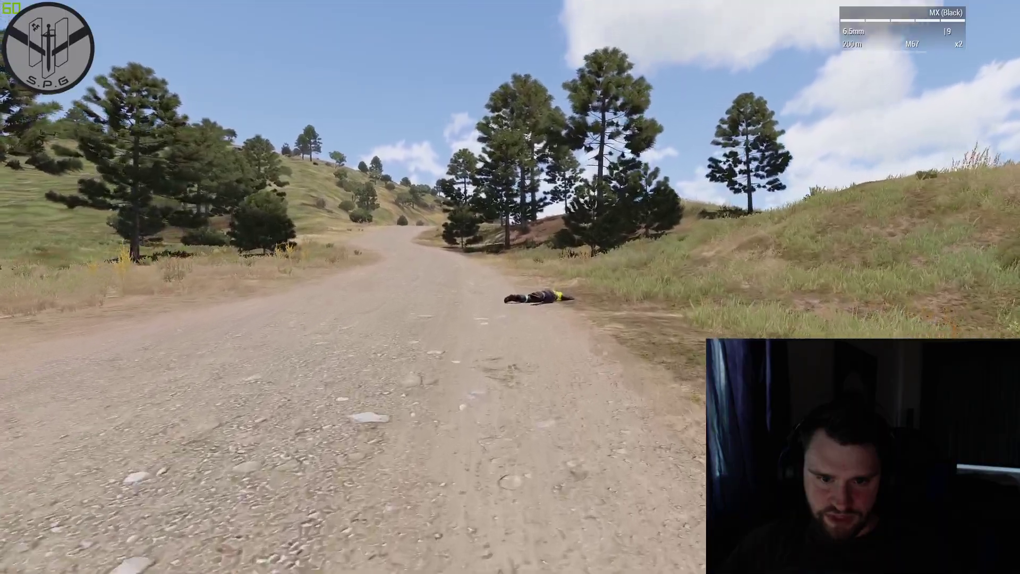
pyautogui.press('w')
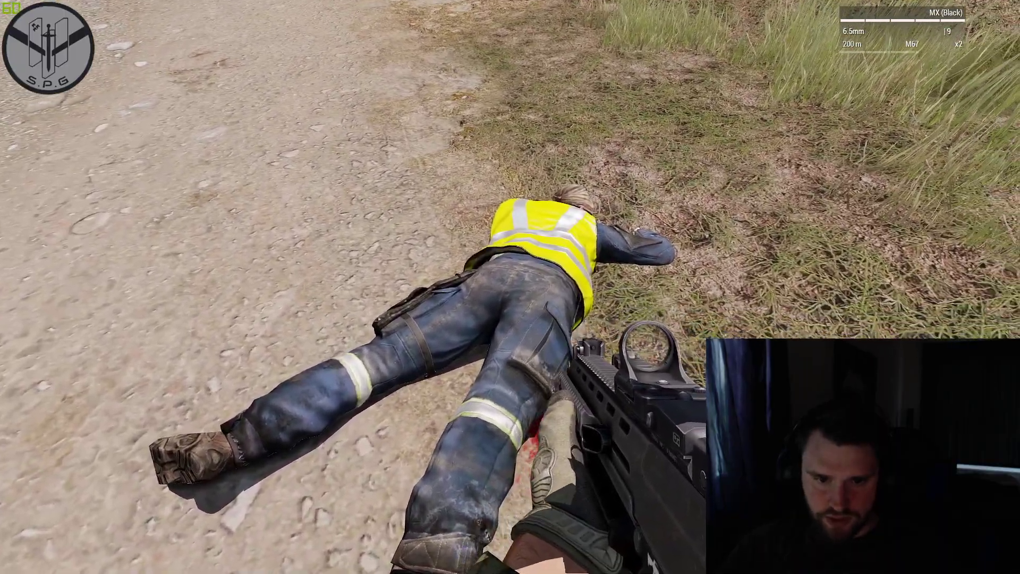
# Shoot the civilian lying on the road to test the "Kill the dude" task, and look back toward the camp.
pyautogui.click(510, 287)
pyautogui.click(511, 287)
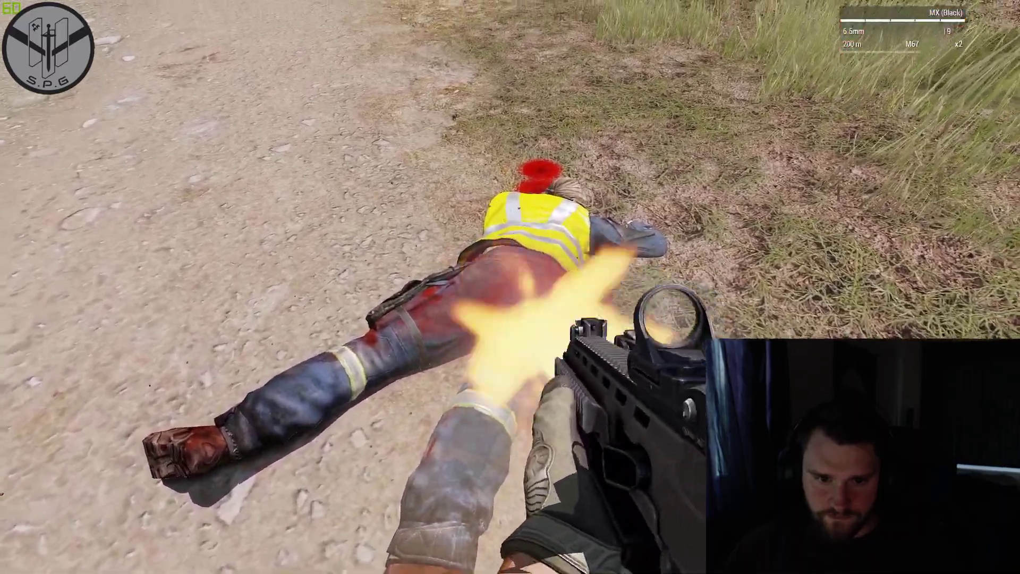
pyautogui.press('w')
pyautogui.click(511, 287)
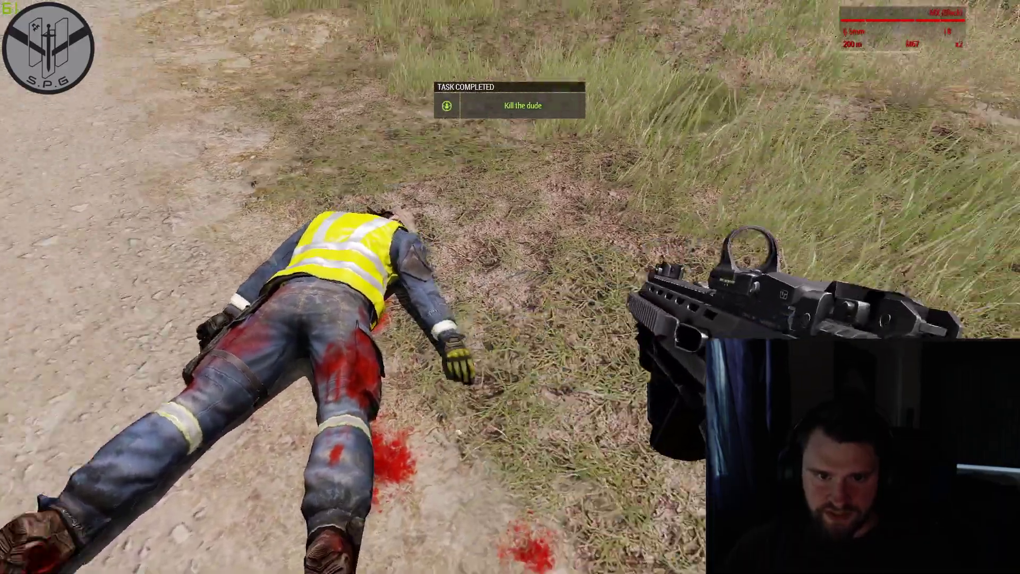
pyautogui.press('w')
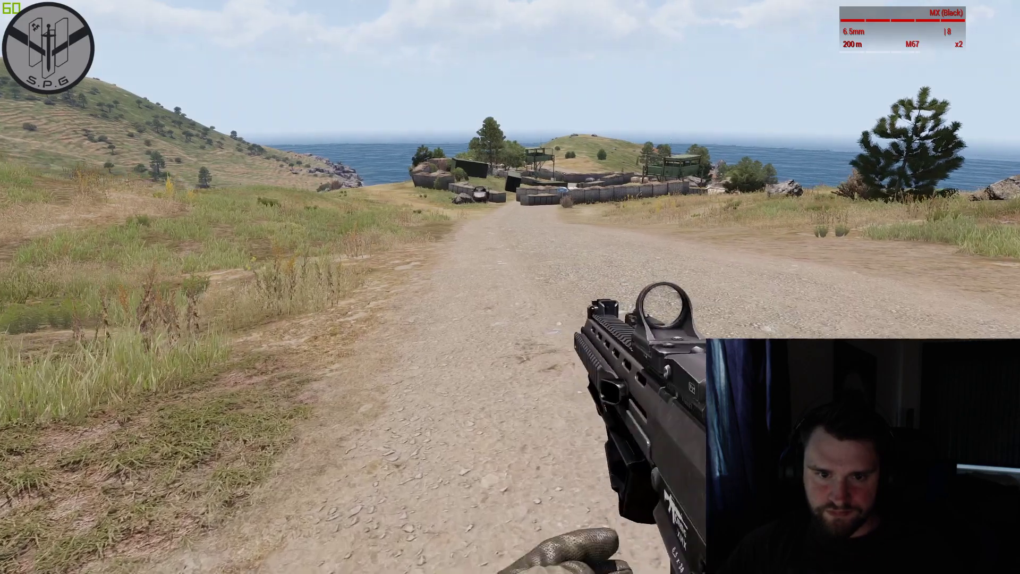
pyautogui.press('ctrl')
pyautogui.press('ctrl')
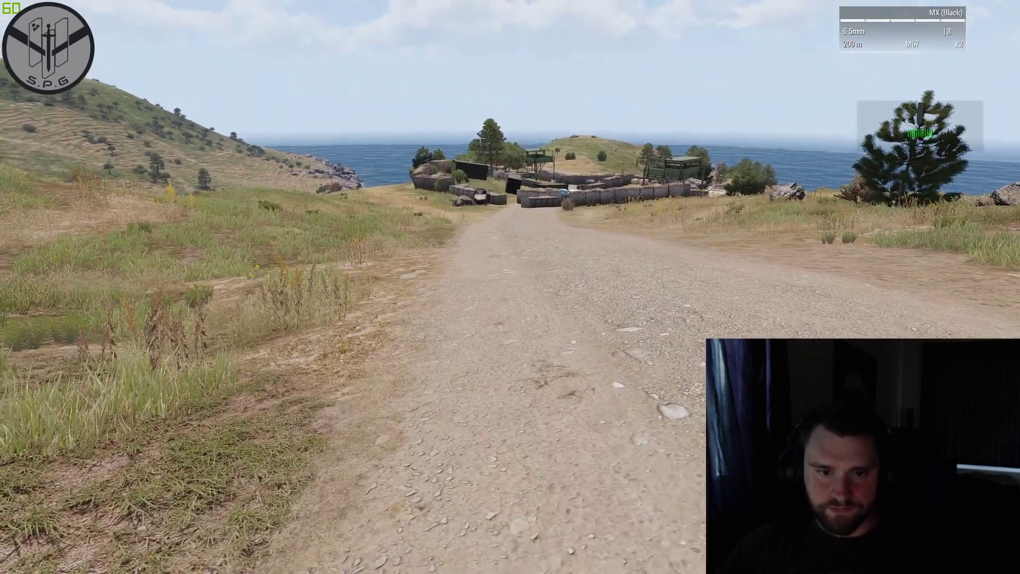
# Abort the test mission, continue past the objectives debriefing and return to the editor.
pyautogui.press('Escape')
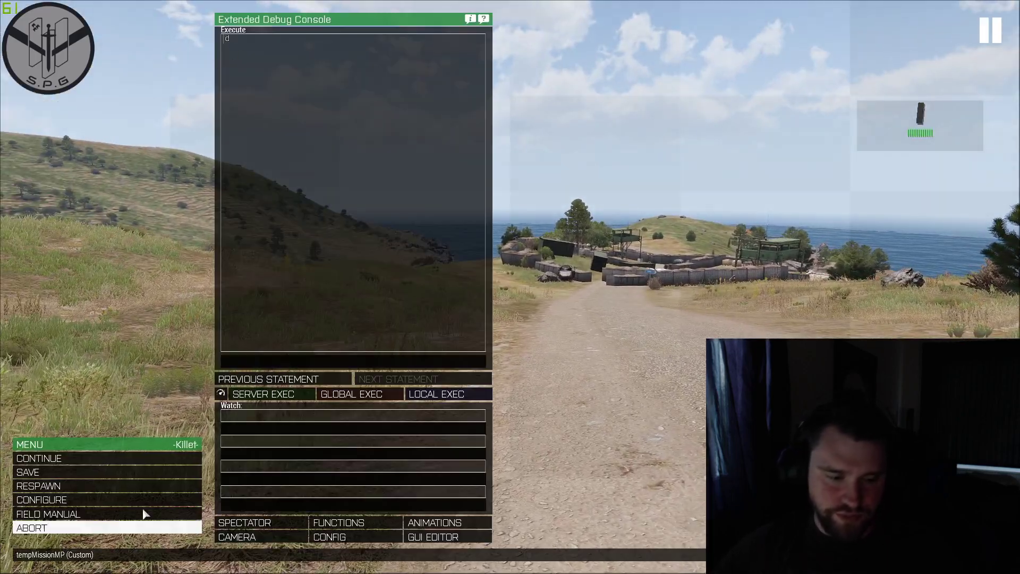
pyautogui.press('Escape')
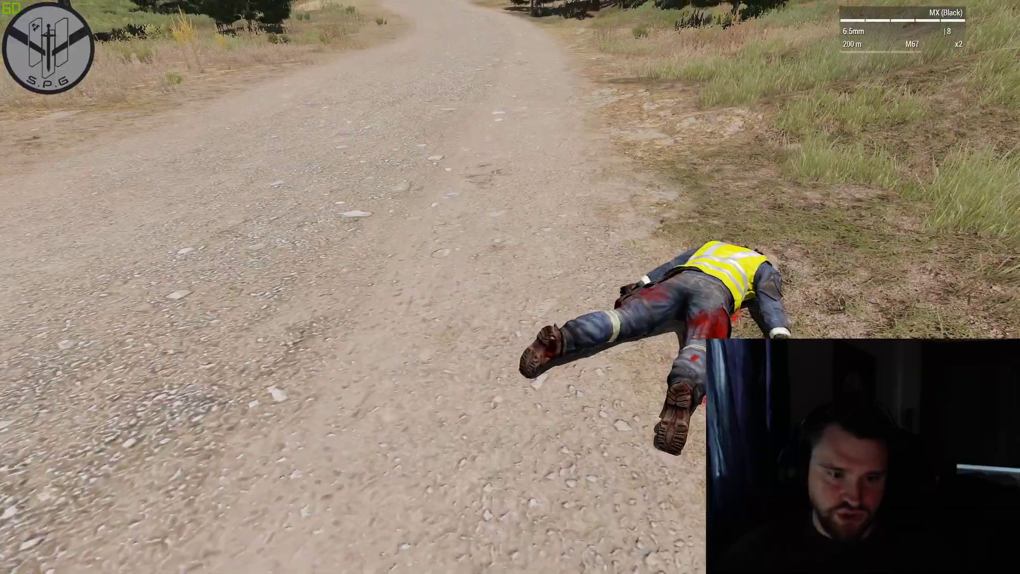
pyautogui.press('Escape')
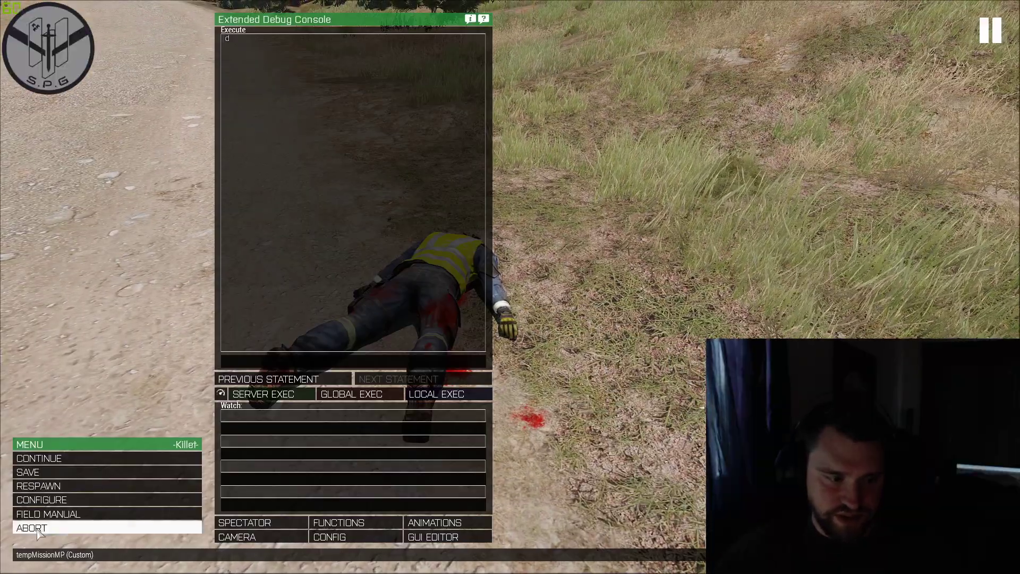
pyautogui.click(64, 528)
pyautogui.press('Return')
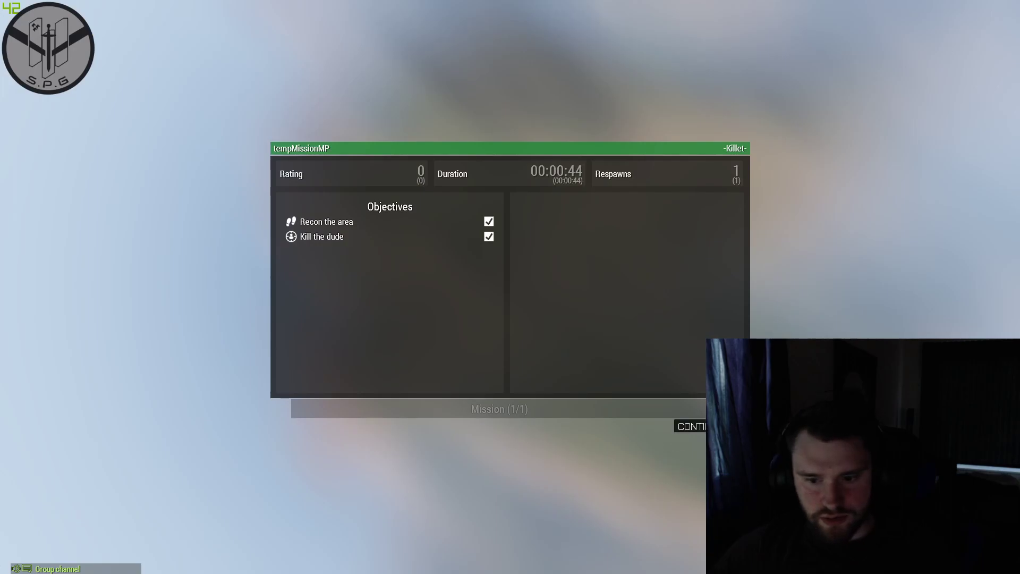
pyautogui.press('Return')
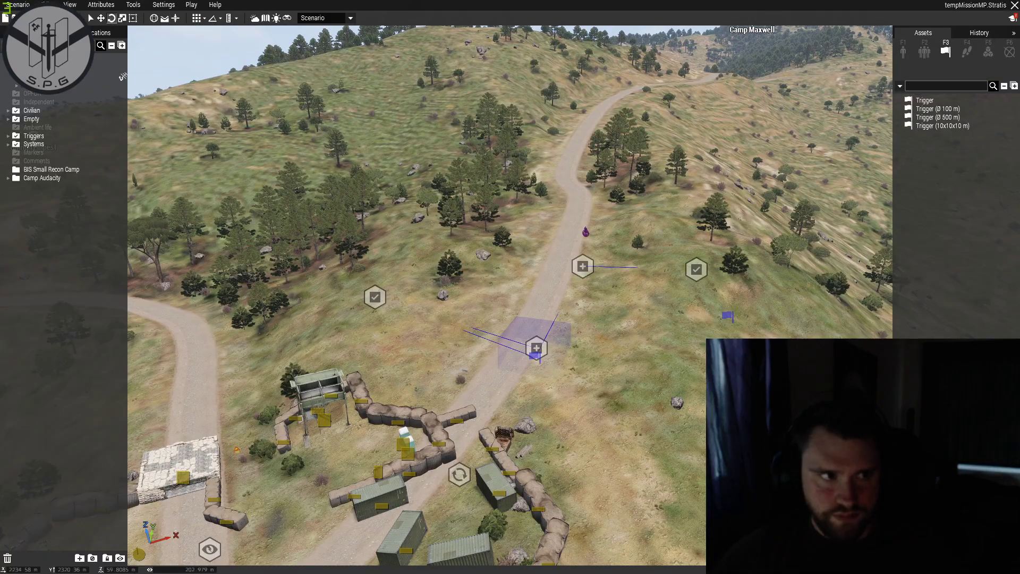
# Check the AI Fatal Injuries setting in the ACE Medical mission addon options and accept the dialog.
pyautogui.click(164, 6)
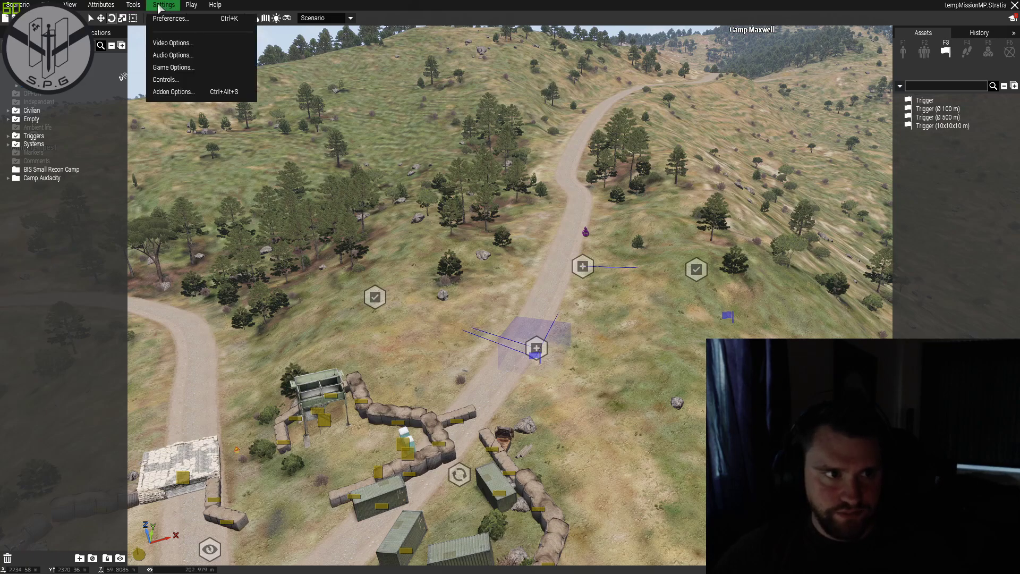
pyautogui.moveTo(129, 8)
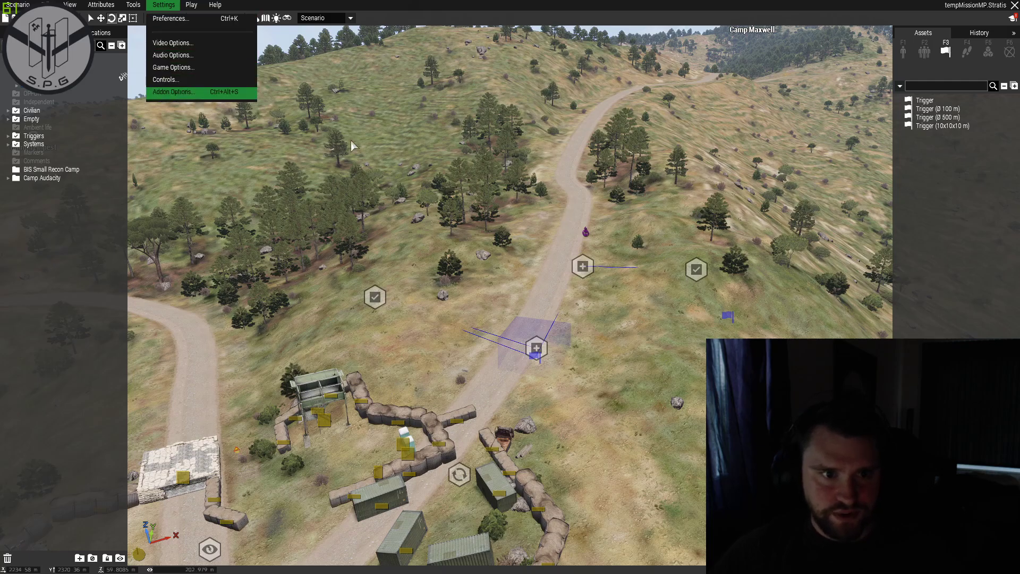
pyautogui.hotkey('ctrl', 'alt', 's')
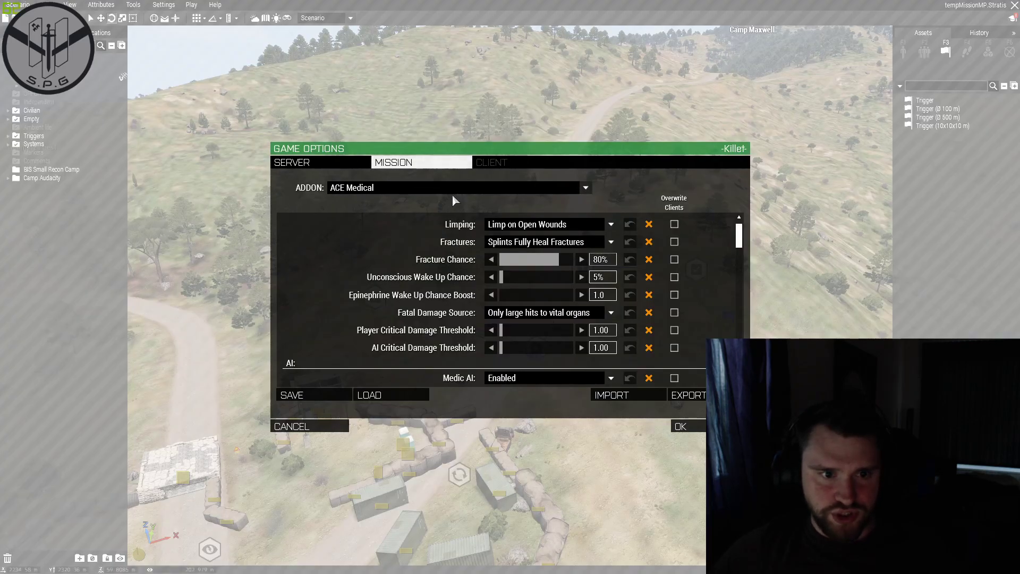
pyautogui.scroll(-9, 559, 304)
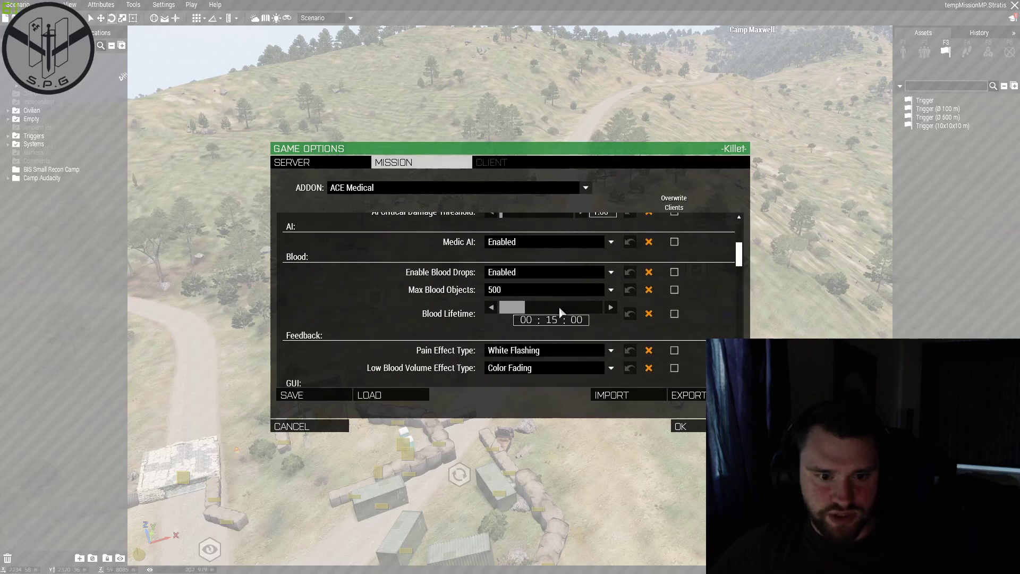
pyautogui.scroll(-3, 485, 314)
pyautogui.scroll(-6, 503, 327)
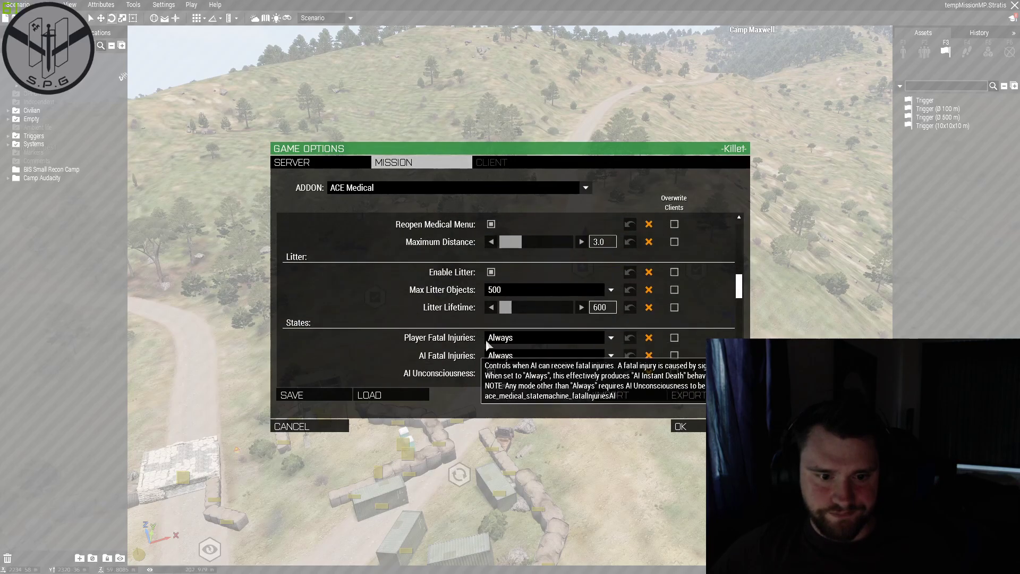
pyautogui.click(685, 426)
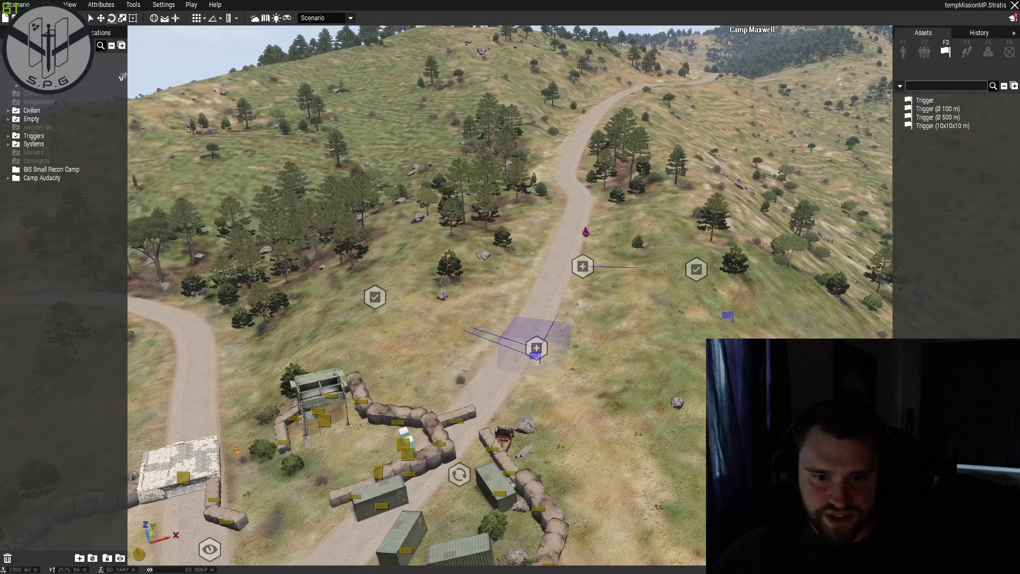
# Move the civilian Utility Worker further onto the road and start the multiplayer test in the Grunt slot.
pyautogui.click(586, 233)
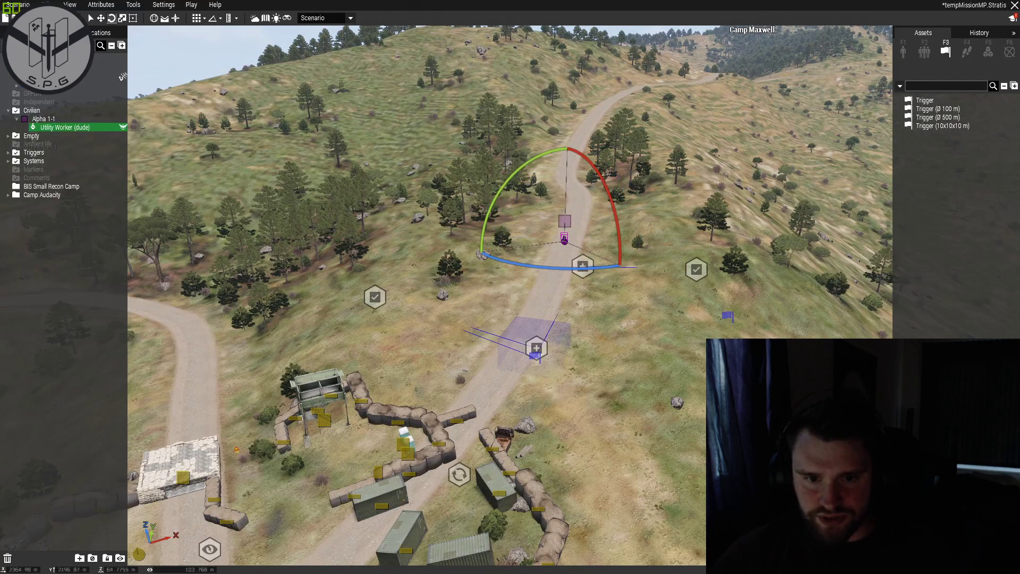
pyautogui.scroll(2, 598, 285)
pyautogui.scroll(2, 598, 285)
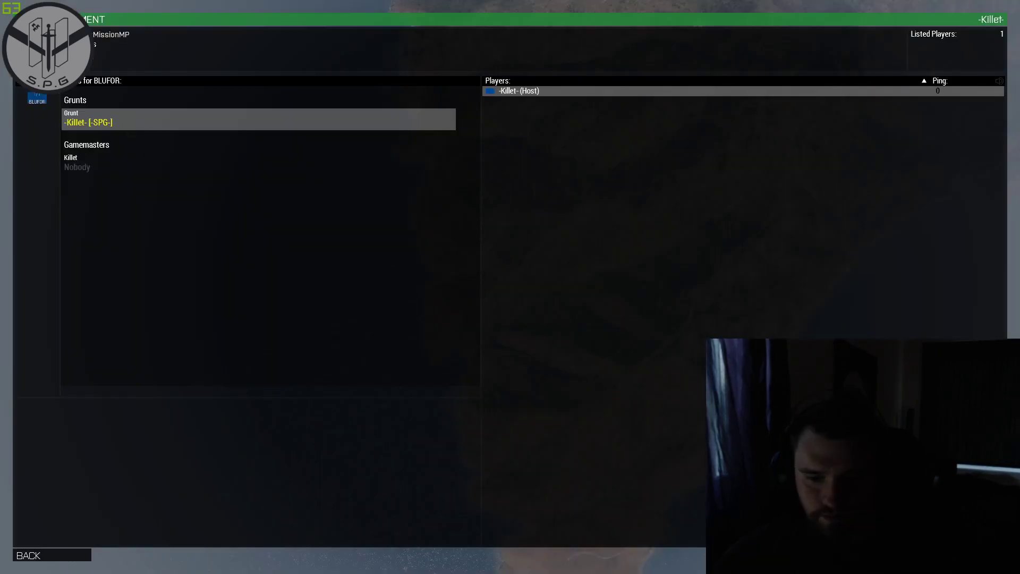
pyautogui.press('Return')
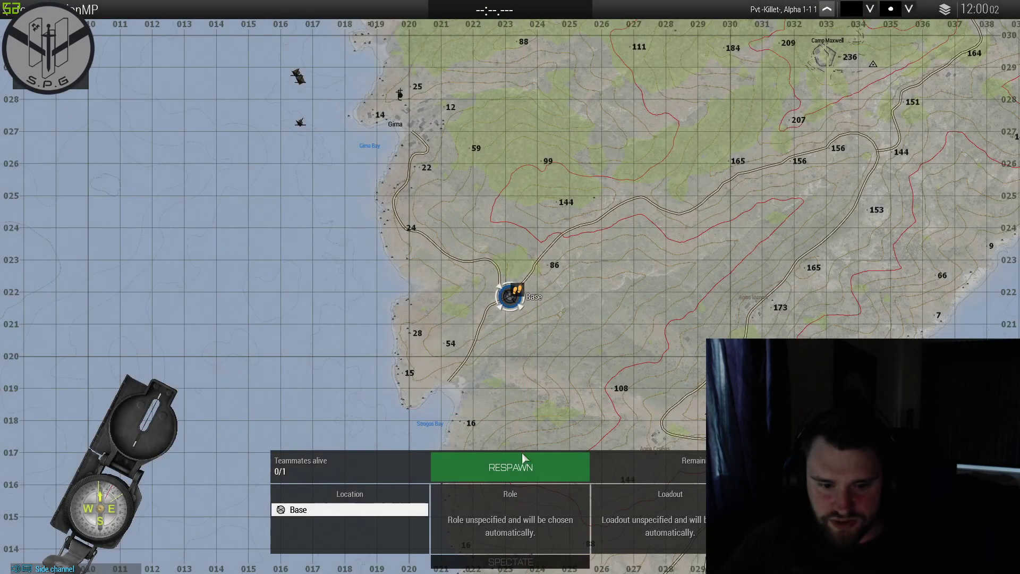
# Respawn at Base and run up the road through the recon area until the kill task is assigned.
pyautogui.click(520, 464)
pyautogui.hotkey('shift', 'w')
pyautogui.press('w')
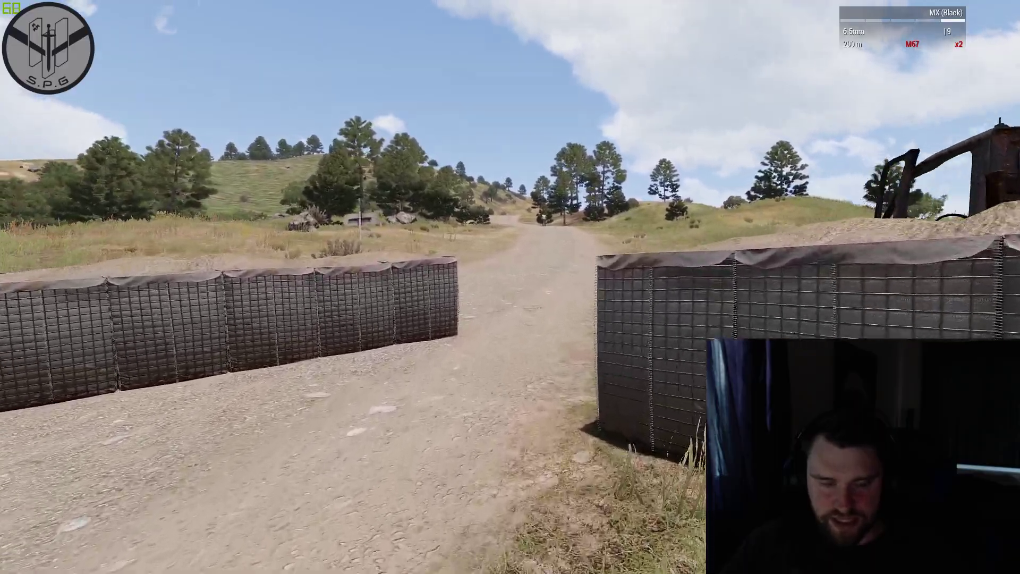
pyautogui.press('w')
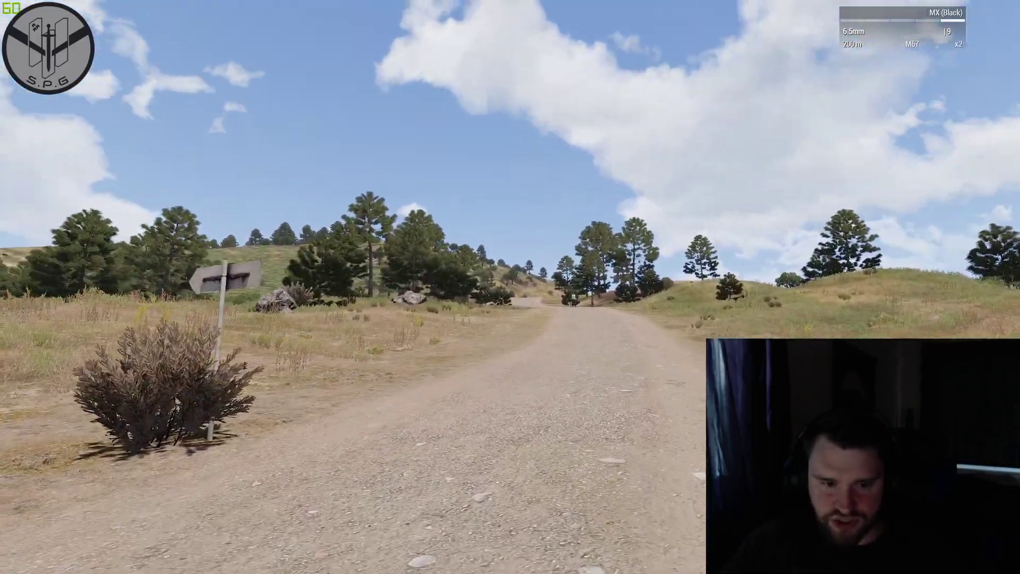
pyautogui.press('w')
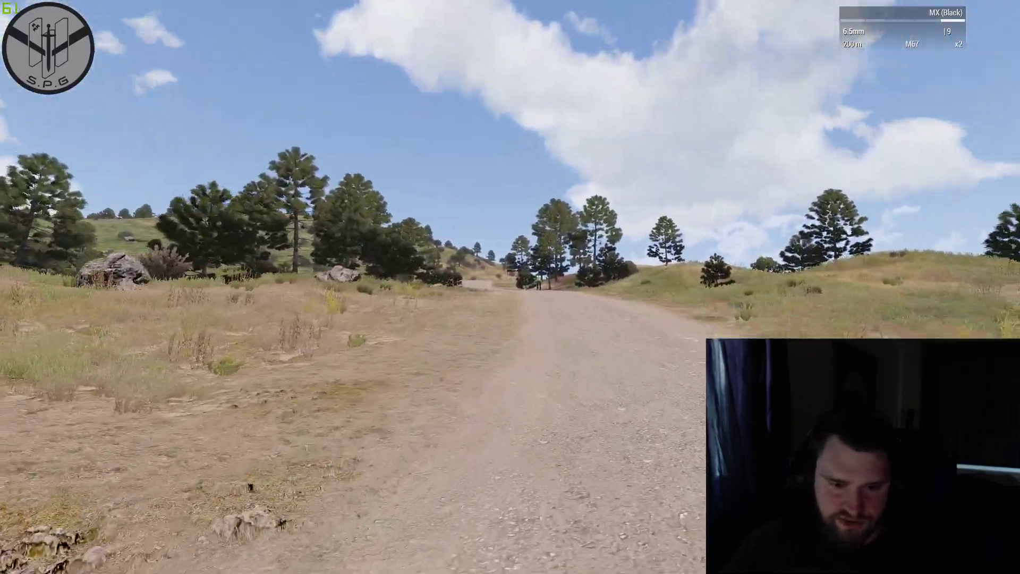
pyautogui.press('w')
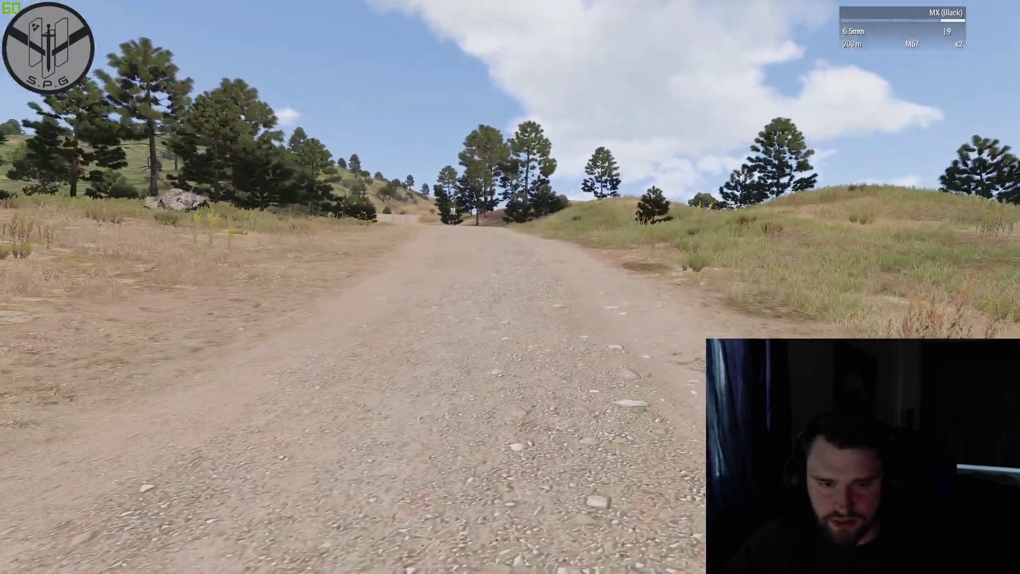
pyautogui.press('w')
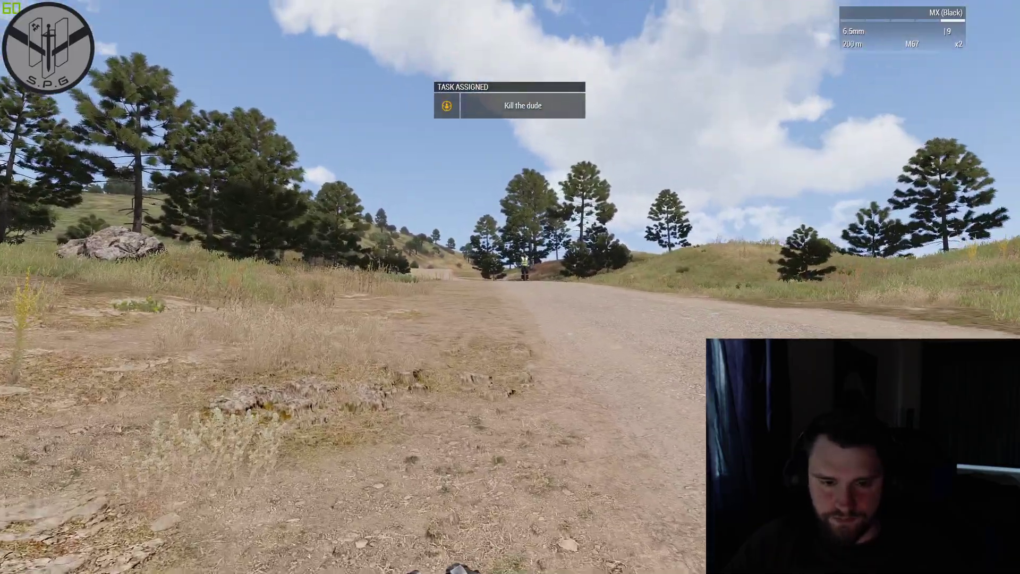
# Aim through the rifle sight and shoot the standing civilian from a distance to retest the kill task.
pyautogui.rightClick(510, 287)
pyautogui.click(510, 287)
pyautogui.rightClick(510, 287)
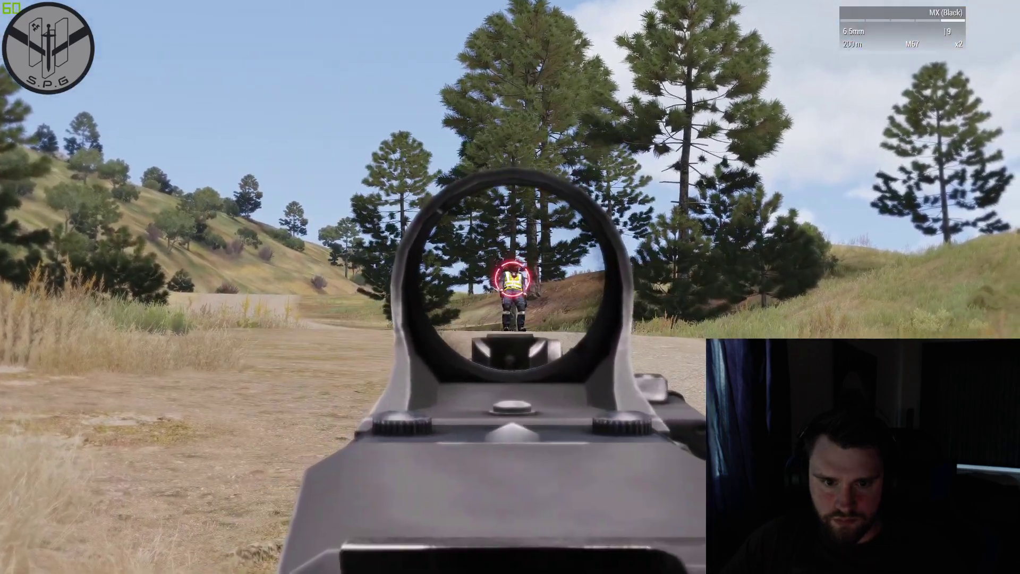
pyautogui.rightClick(510, 287)
pyautogui.rightClick(510, 287)
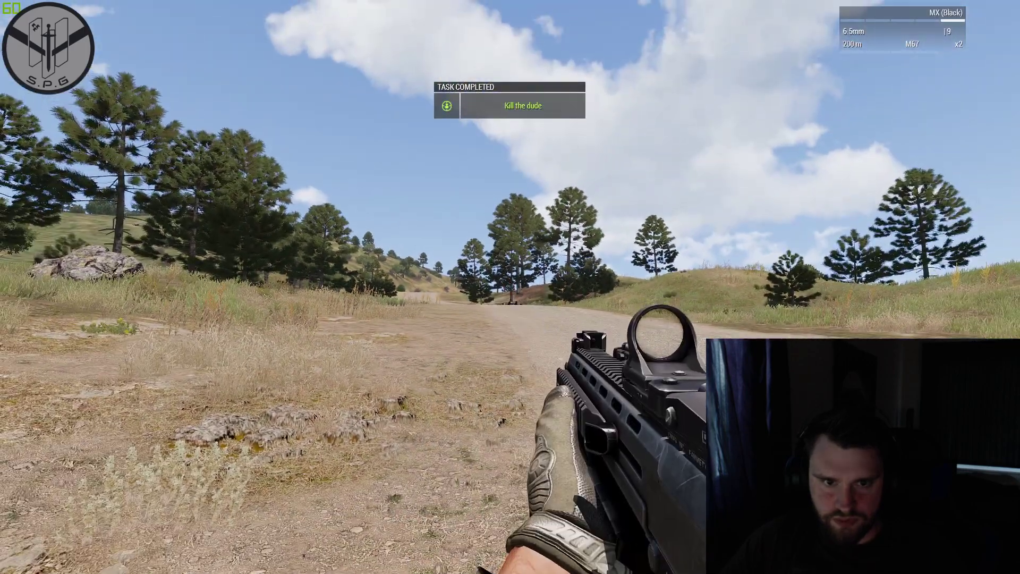
# Abort the multiplayer test mission and return to the scenario editor.
pyautogui.press('Escape')
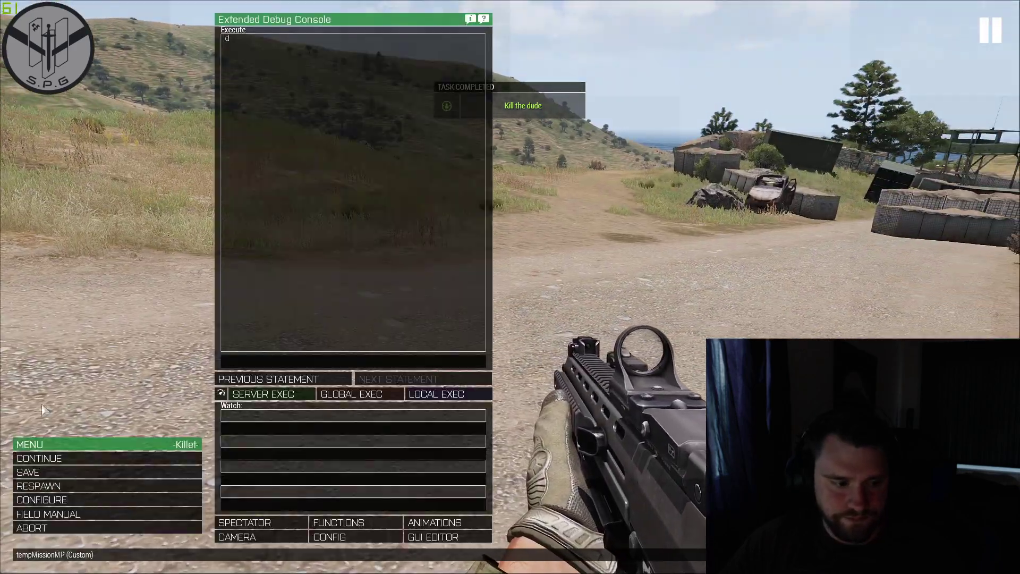
pyautogui.click(32, 527)
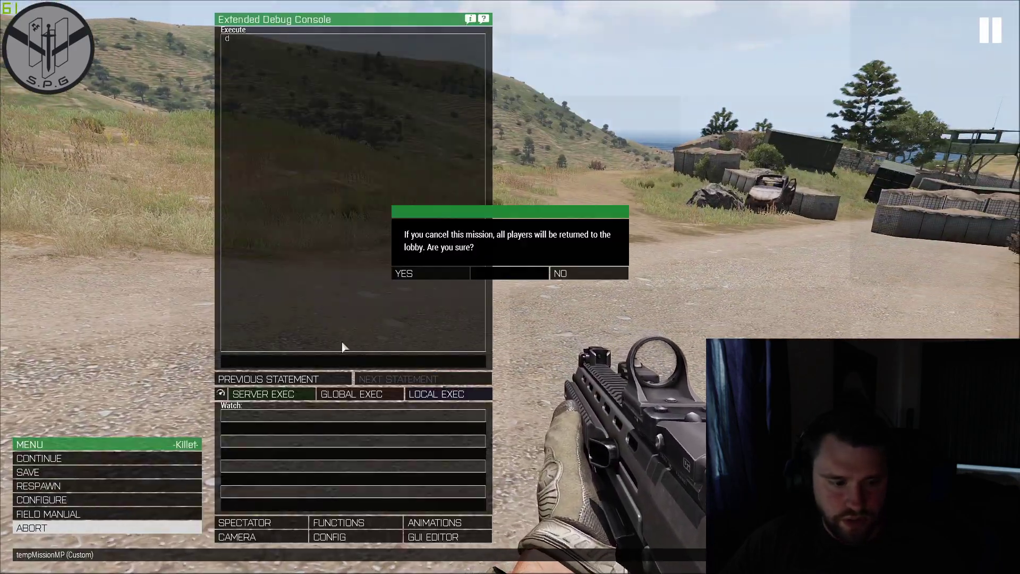
pyautogui.click(438, 273)
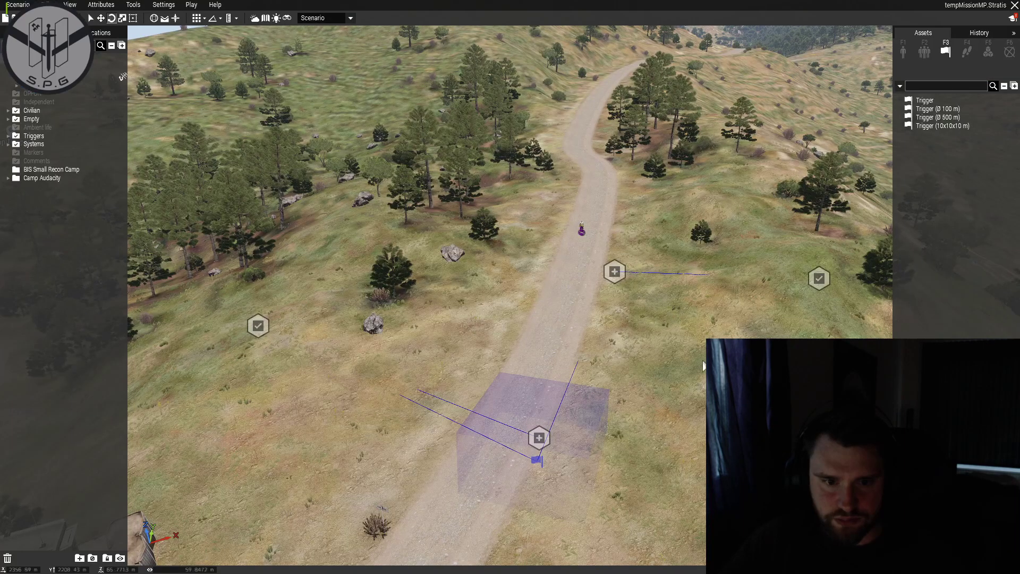
# Look over the camp, the player units, the road triggers and the task modules in the editor scene.
pyautogui.moveTo(703, 367); pyautogui.dragTo(610, 389, button='right')
pyautogui.scroll(-4, 611, 389)
pyautogui.scroll(3, 517, 376)
pyautogui.moveTo(517, 375); pyautogui.dragTo(433, 418, button='right')
pyautogui.scroll(3, 564, 404)
pyautogui.scroll(-2, 432, 417)
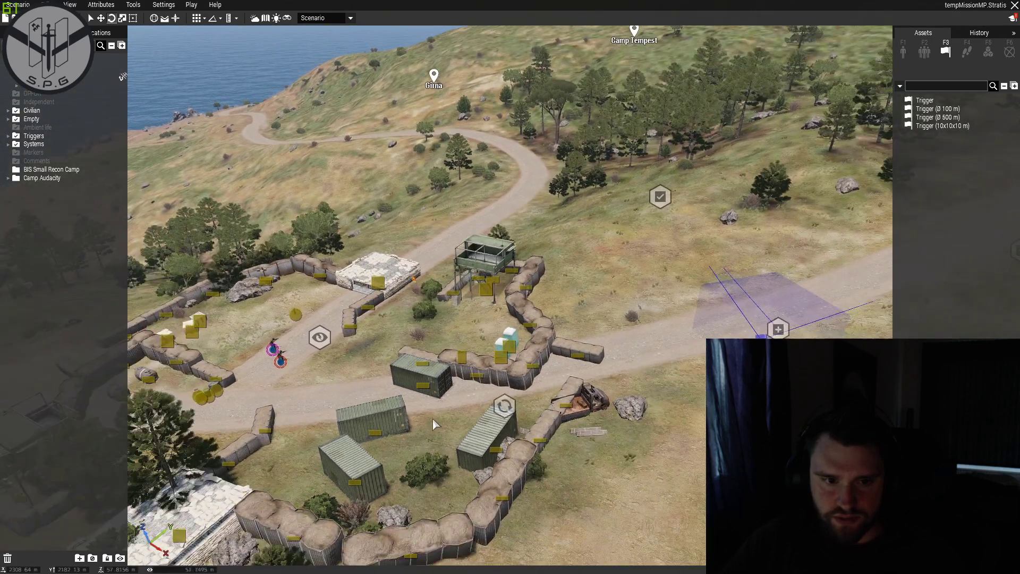
pyautogui.scroll(-3, 433, 420)
pyautogui.moveTo(433, 420); pyautogui.dragTo(534, 388, button='right')
pyautogui.scroll(3, 540, 382)
pyautogui.scroll(-4, 398, 384)
pyautogui.scroll(-1, 489, 237)
pyautogui.scroll(-3, 489, 237)
pyautogui.moveTo(489, 237); pyautogui.dragTo(465, 250, button='right')
pyautogui.scroll(1, 479, 317)
pyautogui.moveTo(399, 337); pyautogui.dragTo(451, 326, button='right')
pyautogui.scroll(2, 452, 326)
pyautogui.scroll(-2, 453, 321)
pyautogui.scroll(2, 453, 323)
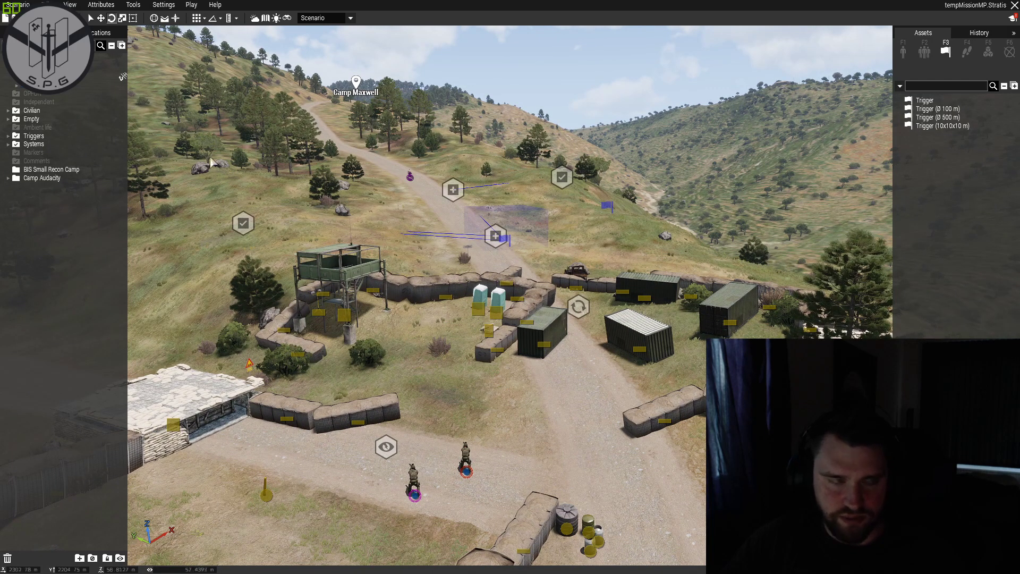
# Save the scenario under the new name Recon_and_Kill in the MPMissions folder.
pyautogui.click(19, 4)
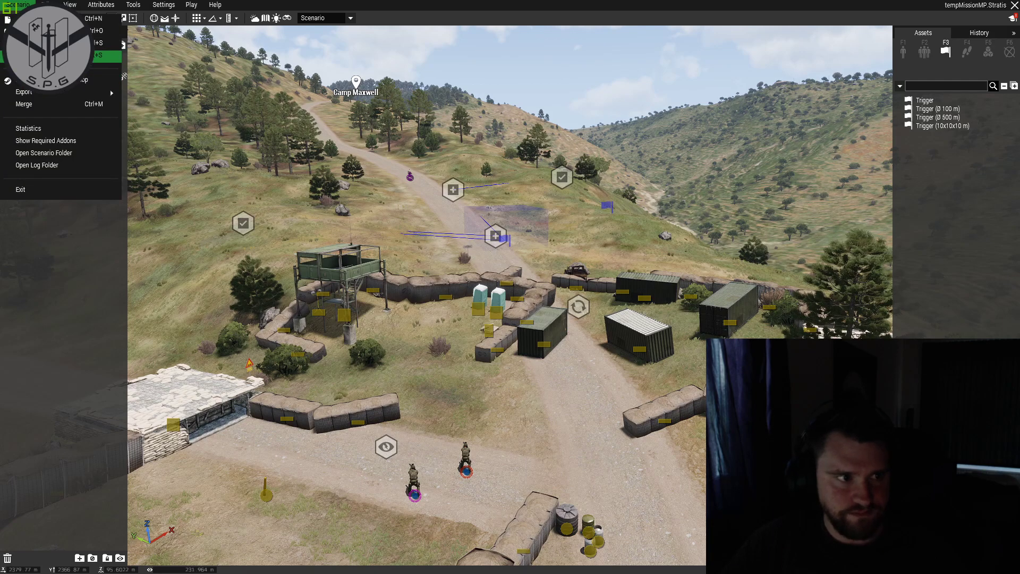
pyautogui.hotkey('ctrl', 'shift', 's')
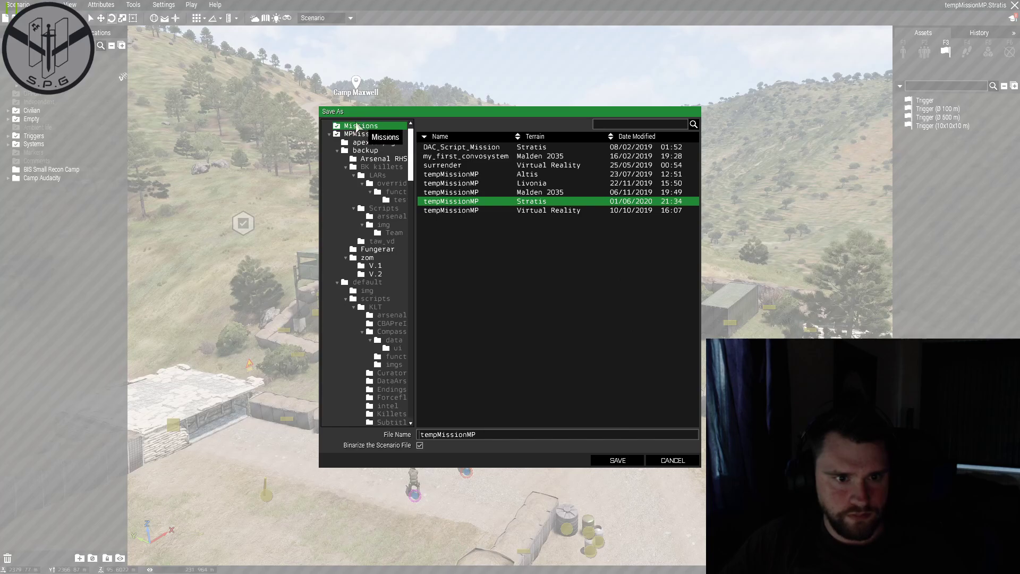
pyautogui.click(360, 135)
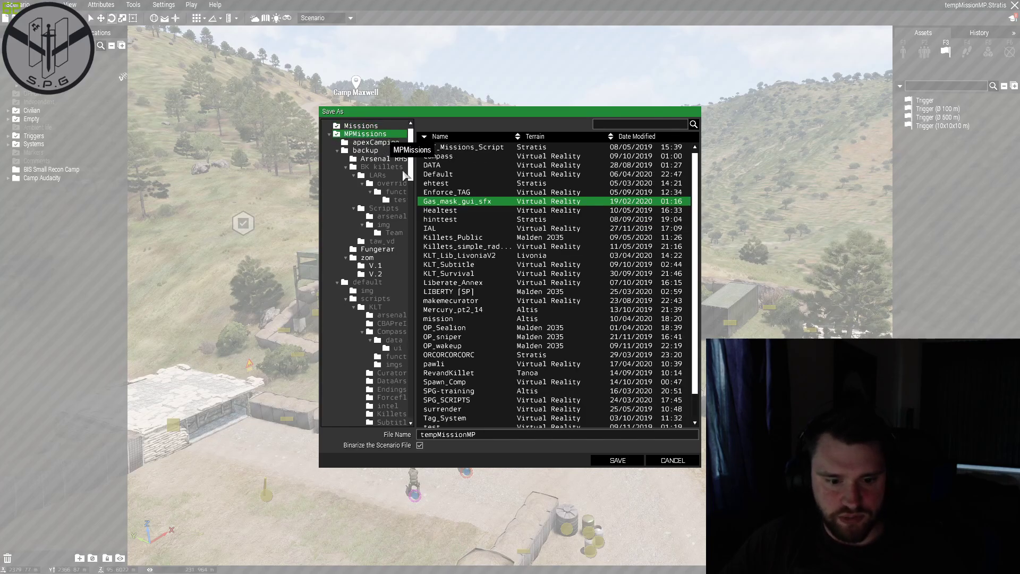
pyautogui.moveTo(482, 437); pyautogui.dragTo(362, 449)
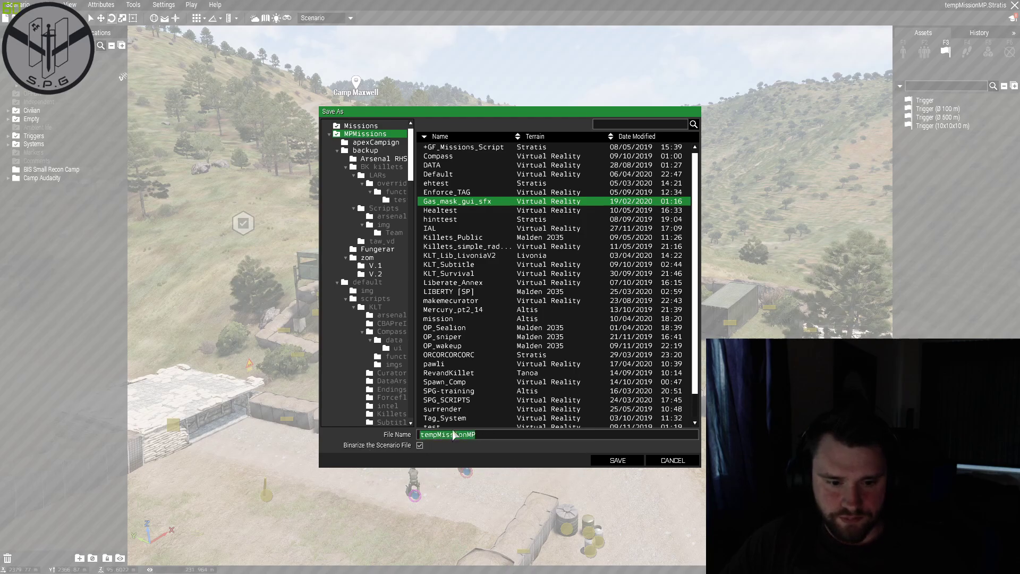
pyautogui.press('BackSpace')
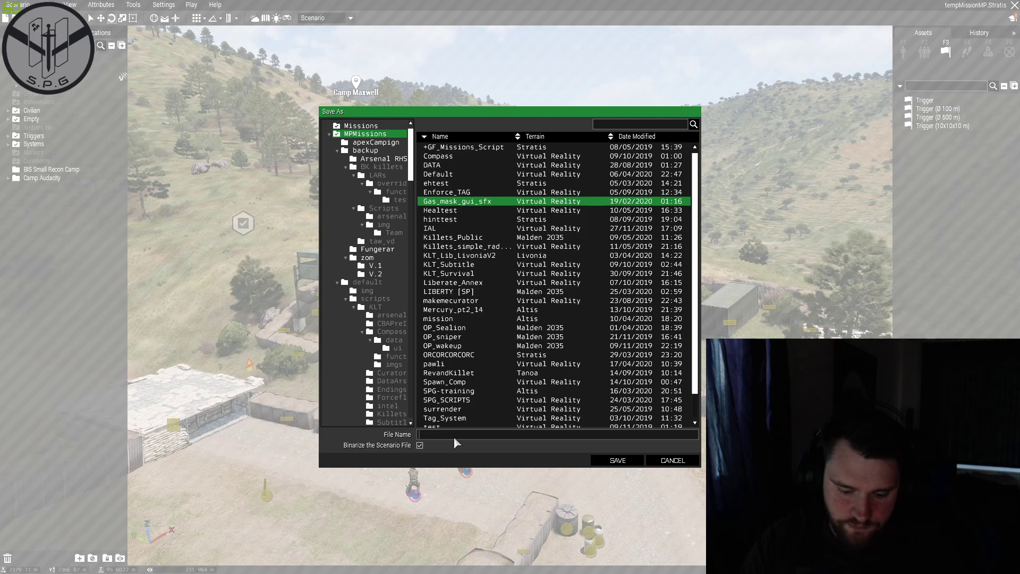
pyautogui.write('Recon_and_')
pyautogui.hotkey('shift', 'Left')
pyautogui.hotkey('shift', 'Left')
pyautogui.hotkey('shift', 'Left')
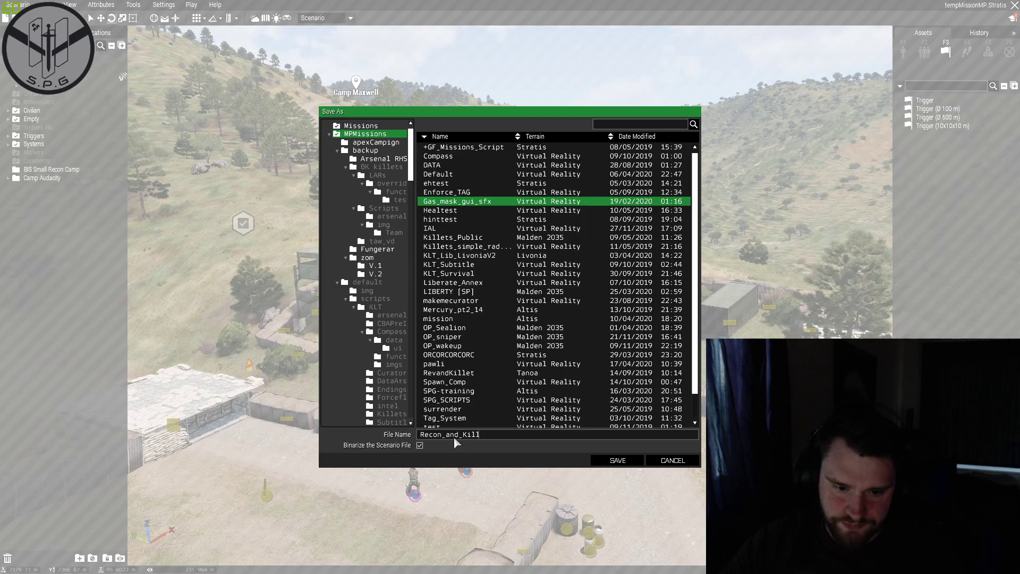
pyautogui.click(624, 464)
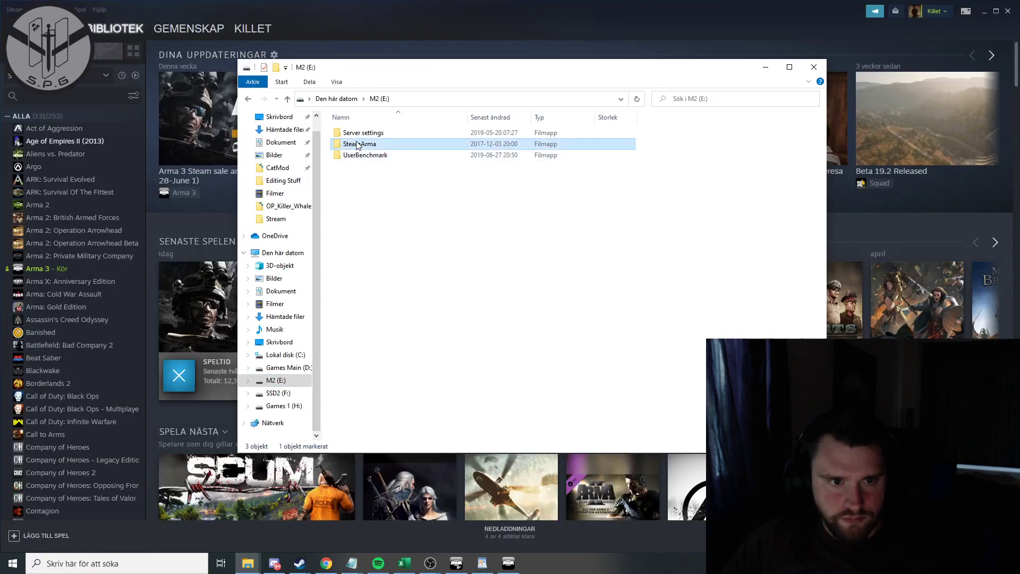
# Switch to File Explorer and open the MPMissions folder inside SteamArma > steamapps > common > Arma 3 on drive E.
pyautogui.doubleClick(353, 144)
pyautogui.click(352, 146)
pyautogui.doubleClick(351, 147)
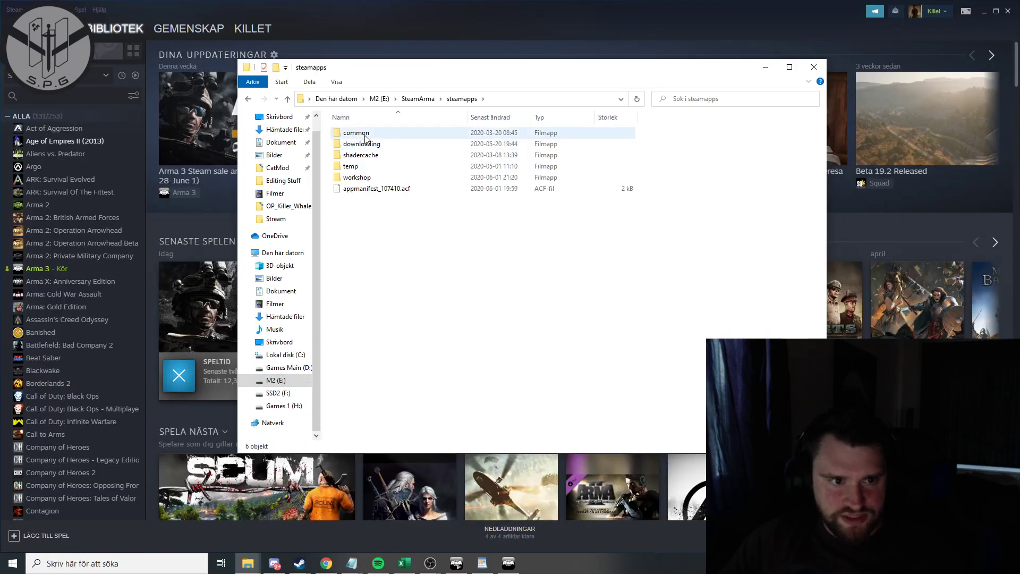
pyautogui.moveTo(386, 255); pyautogui.dragTo(456, 295)
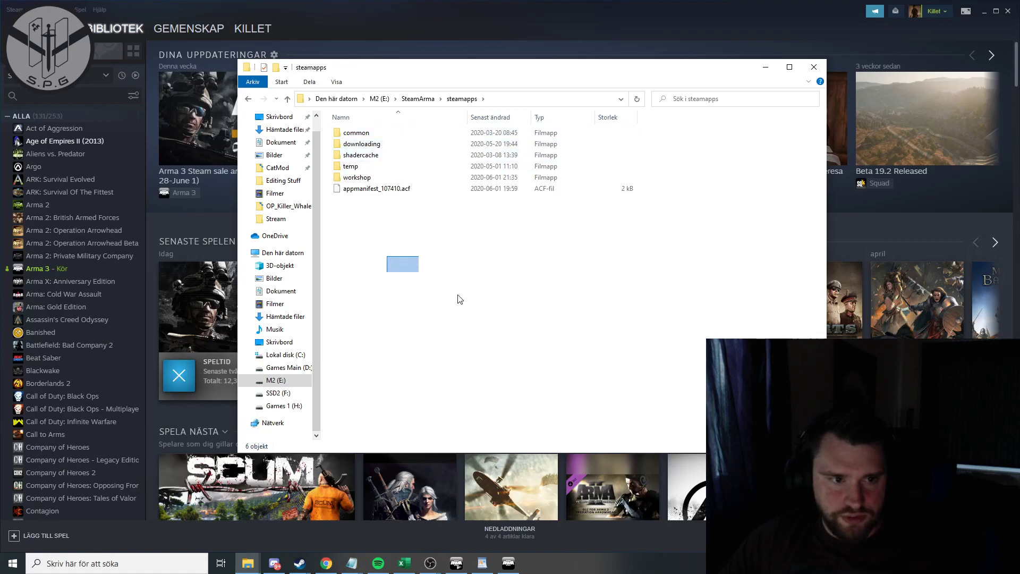
pyautogui.doubleClick(386, 134)
pyautogui.doubleClick(383, 134)
pyautogui.scroll(-3, 404, 207)
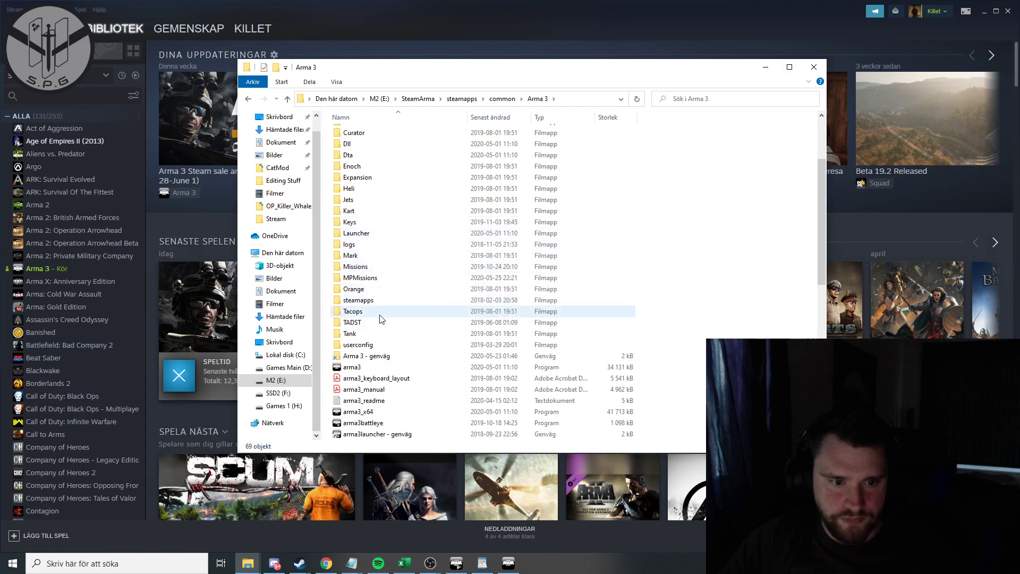
pyautogui.doubleClick(381, 279)
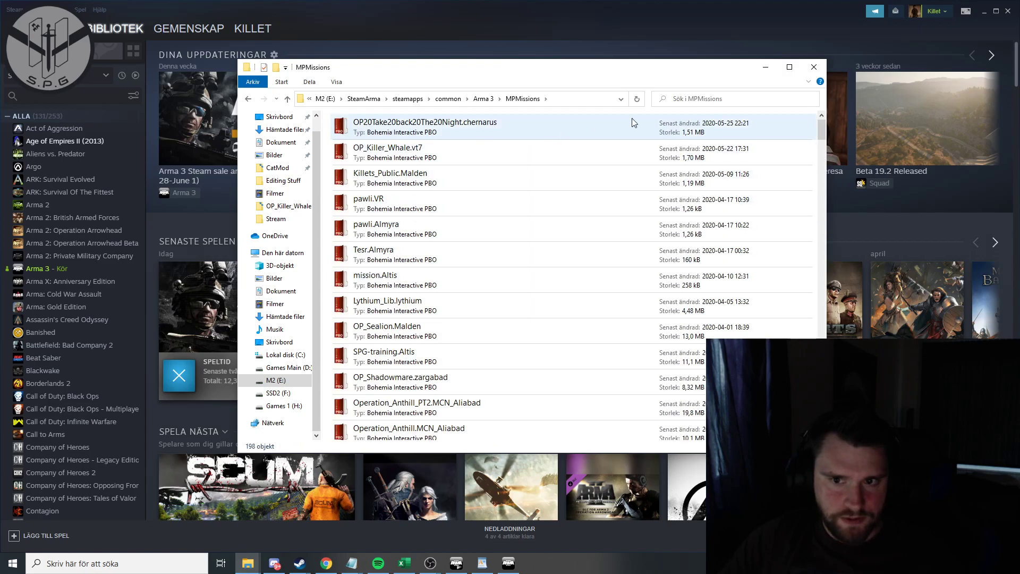
# Look through the MPMissions files for the saved mission, jumping to names that start with R.
pyautogui.scroll(-6, 565, 161)
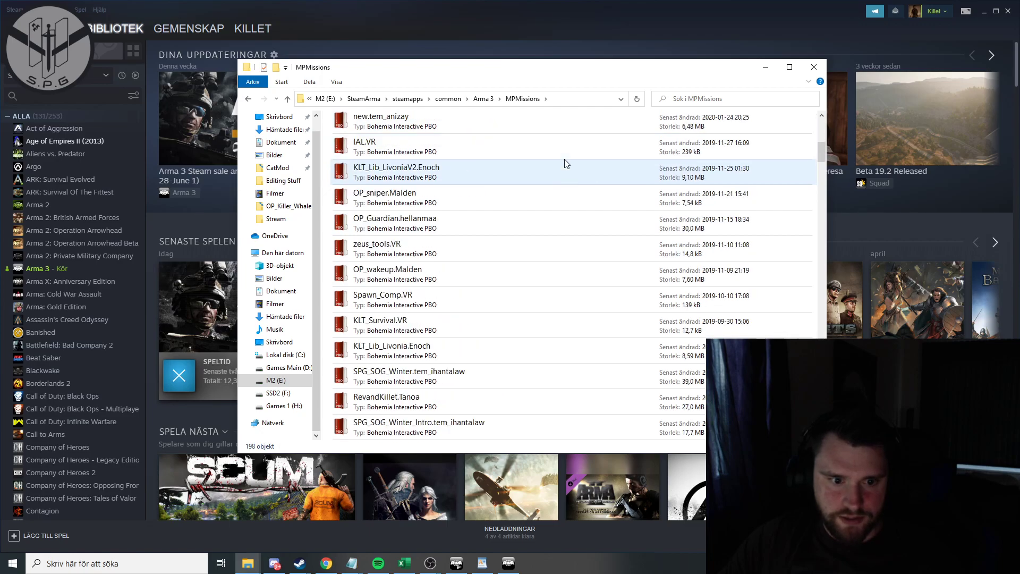
pyautogui.scroll(-4, 565, 162)
pyautogui.click(565, 163)
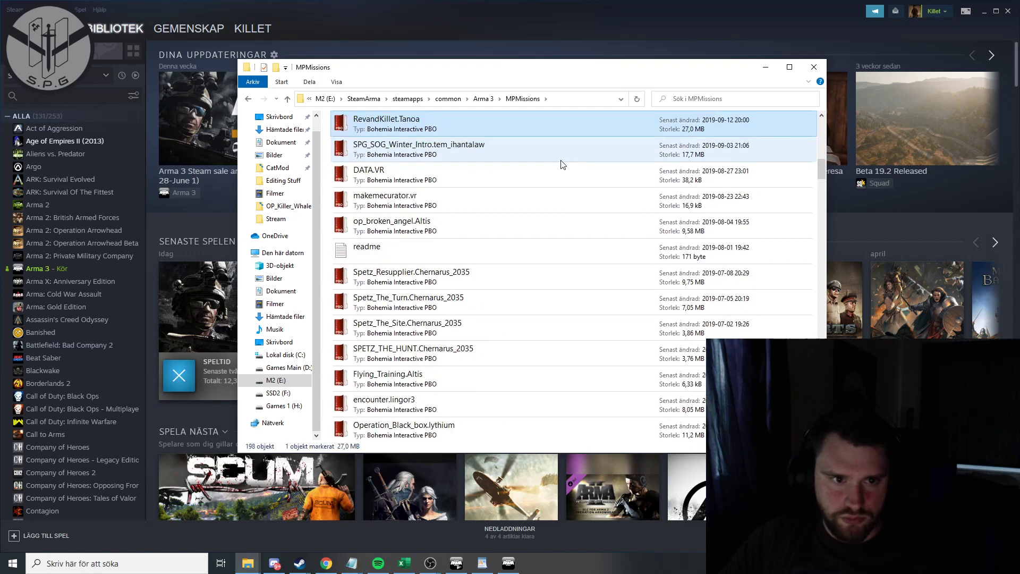
pyautogui.press('r')
pyautogui.press('r')
pyautogui.press('r')
pyautogui.press('r')
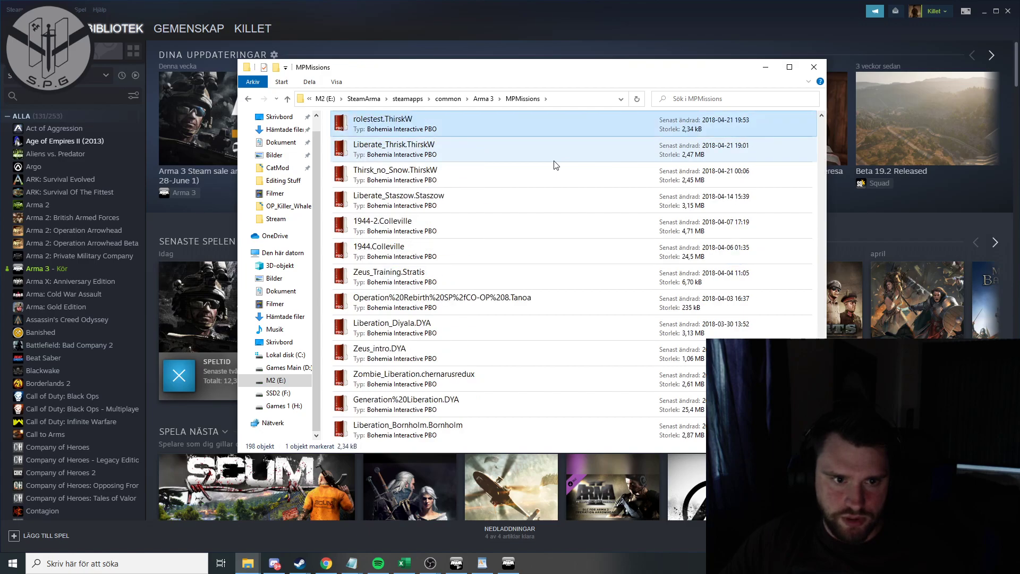
pyautogui.press('r')
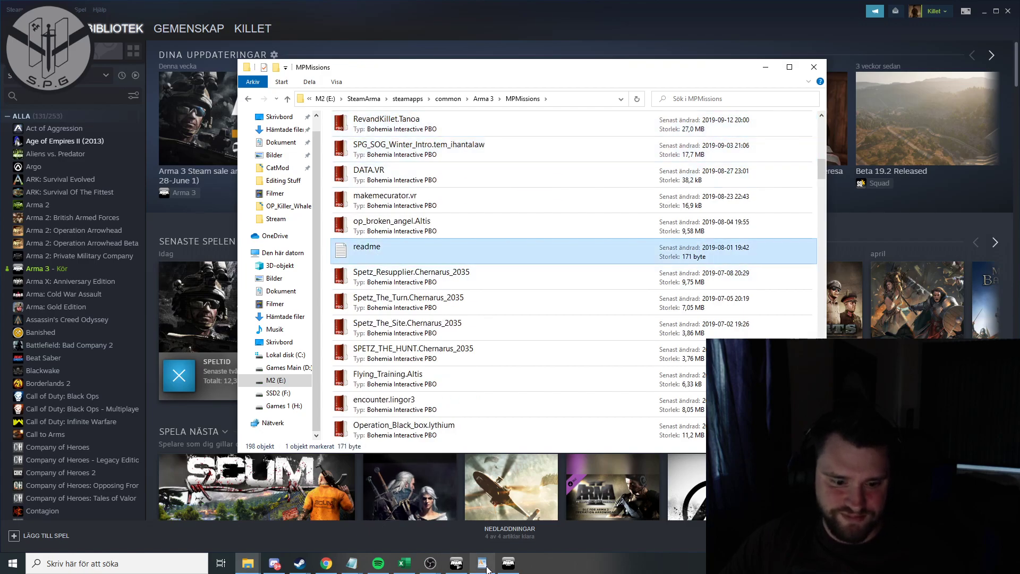
pyautogui.click(509, 564)
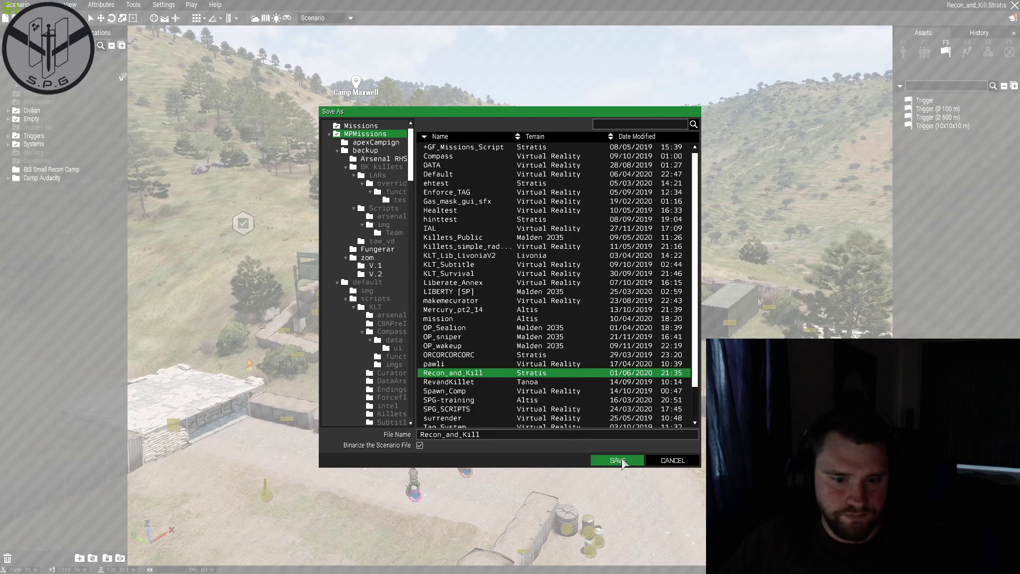
pyautogui.click(625, 462)
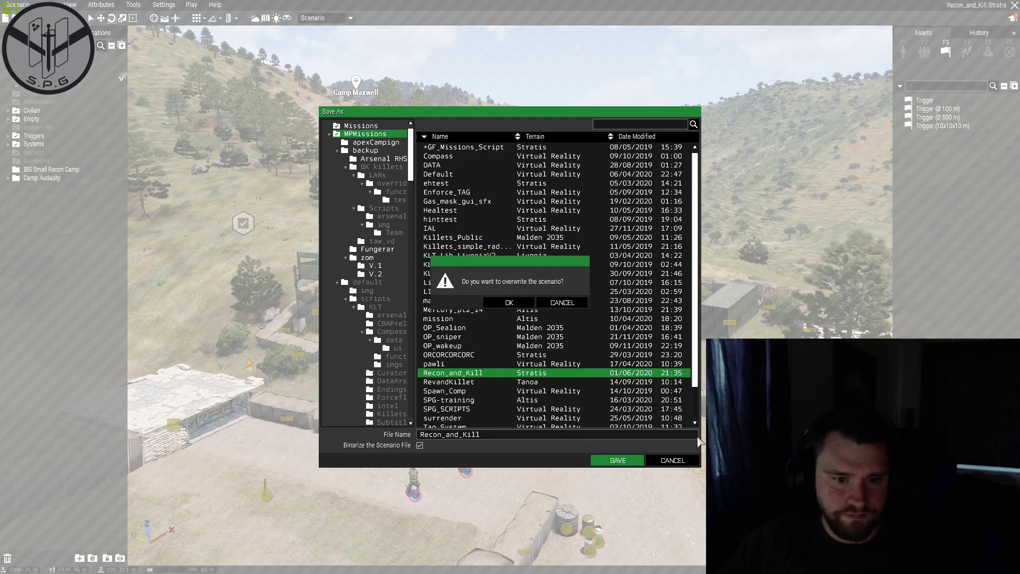
pyautogui.click(566, 306)
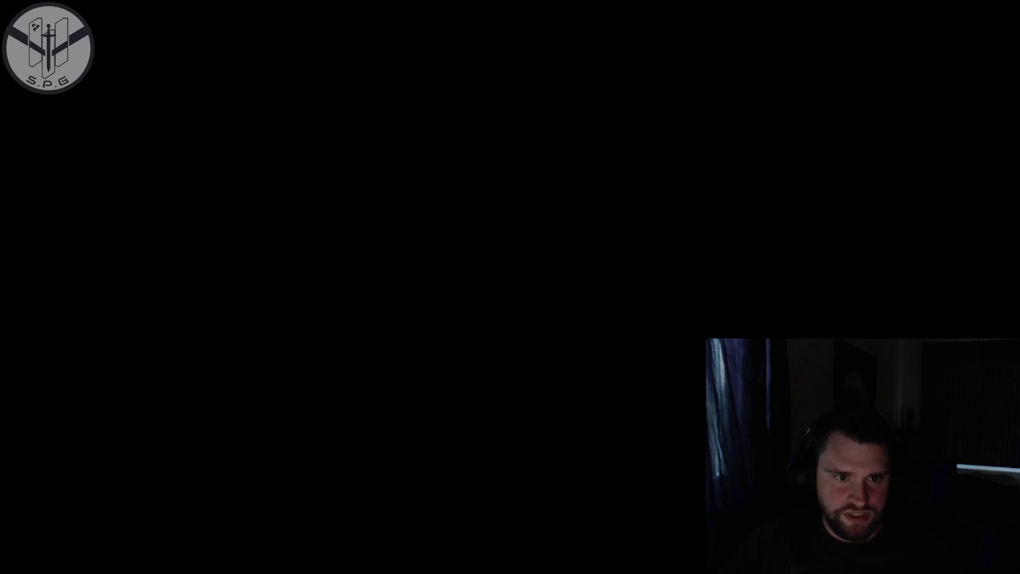
# Switch back to File Explorer and reopen the Arma 3 MPMissions folder to recheck its most recent files.
pyautogui.hotkey('alt', 'Tab')
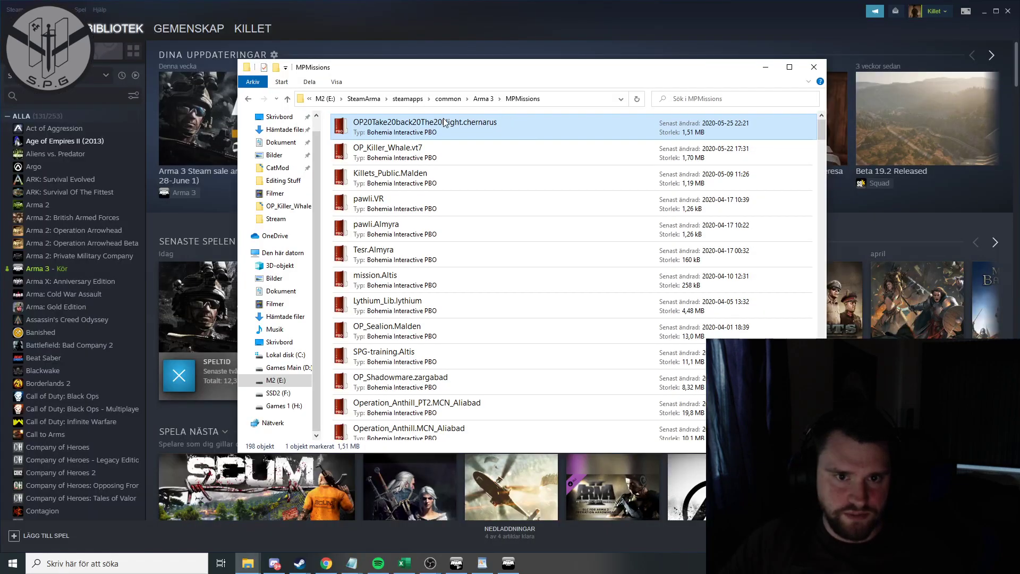
pyautogui.click(357, 129)
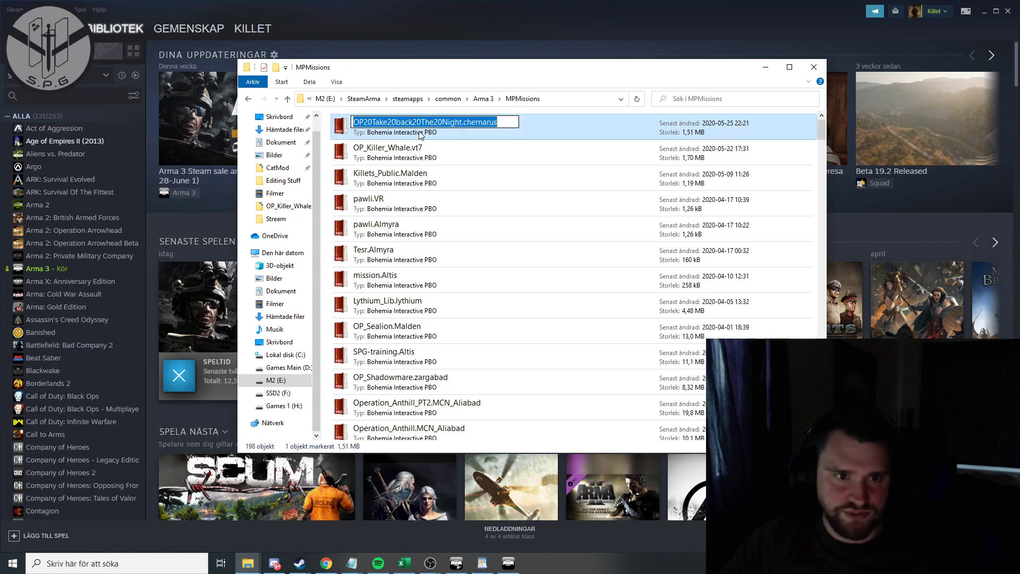
pyautogui.click(376, 155)
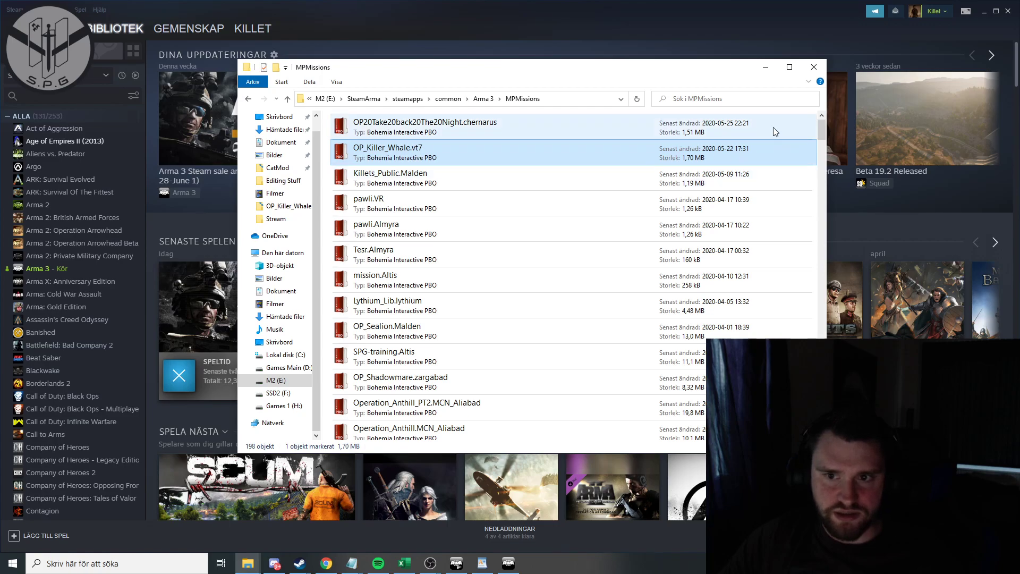
pyautogui.click(483, 98)
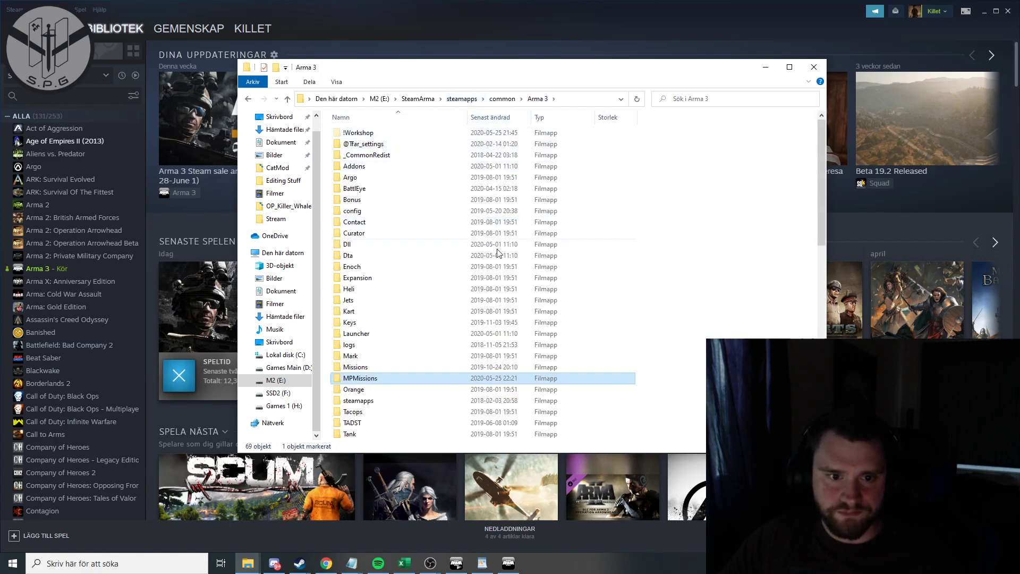
pyautogui.doubleClick(358, 381)
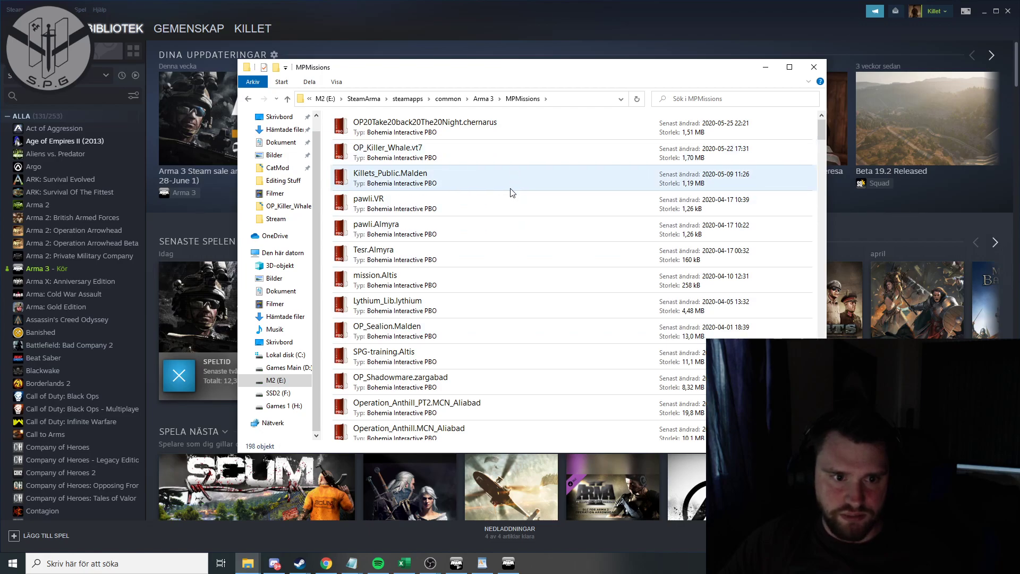
# Return to Arma 3 and look through the Save As folder tree under MPMissions to find where the mission is stored.
pyautogui.click(508, 563)
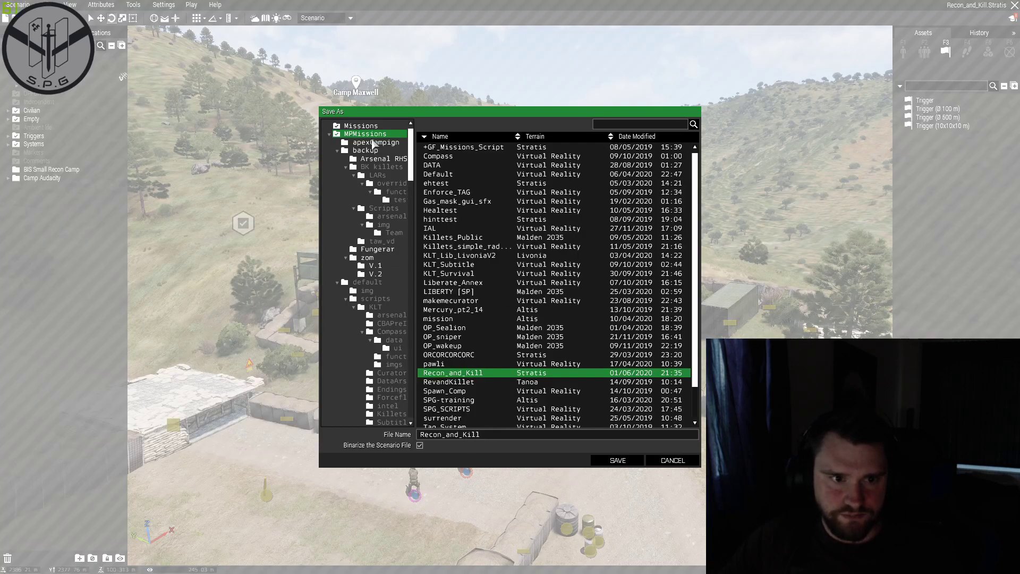
pyautogui.scroll(-8, 387, 223)
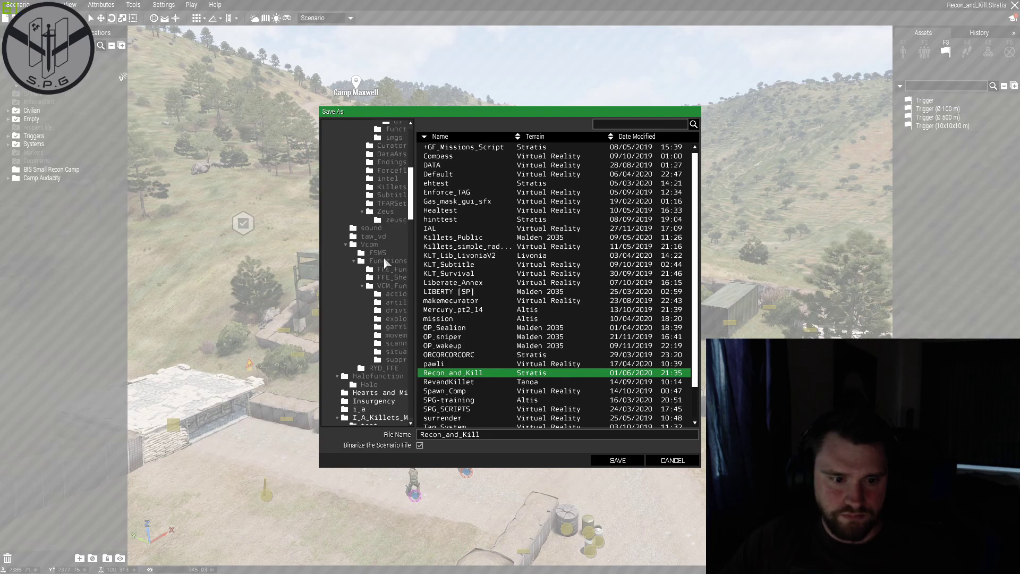
pyautogui.scroll(2, 386, 259)
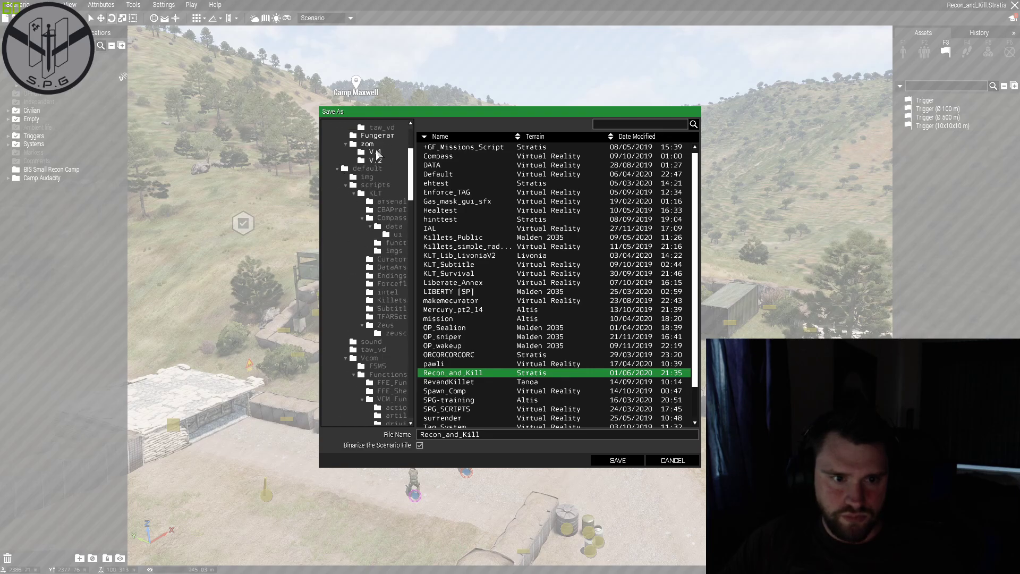
pyautogui.scroll(2, 391, 180)
pyautogui.scroll(-10, 392, 229)
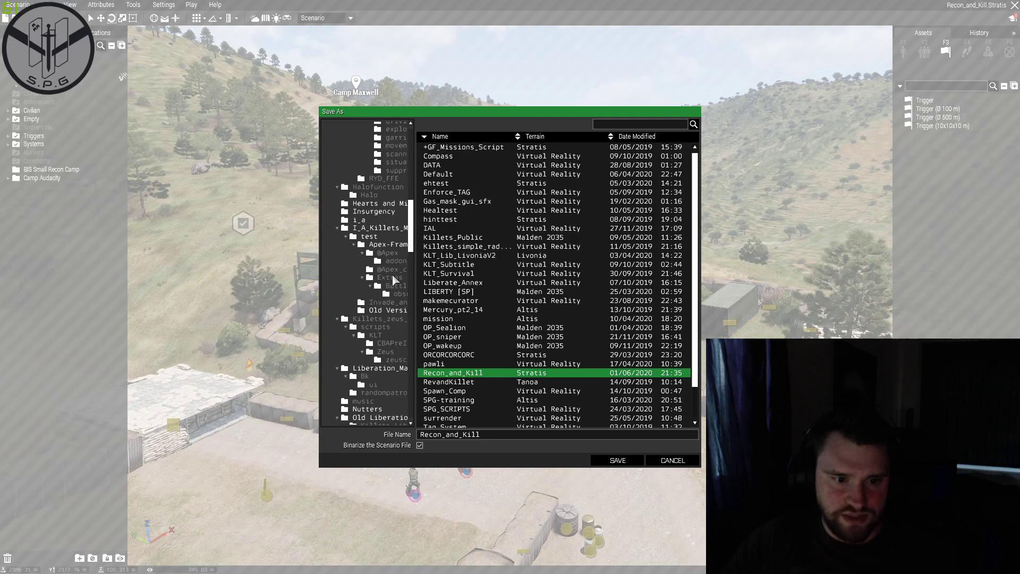
pyautogui.scroll(-8, 393, 280)
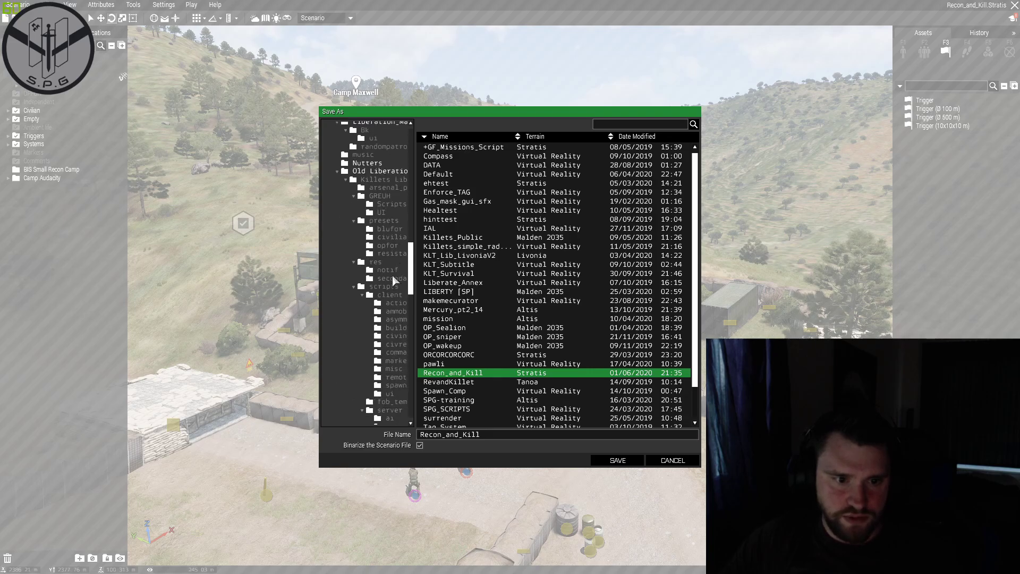
pyautogui.scroll(-1, 394, 280)
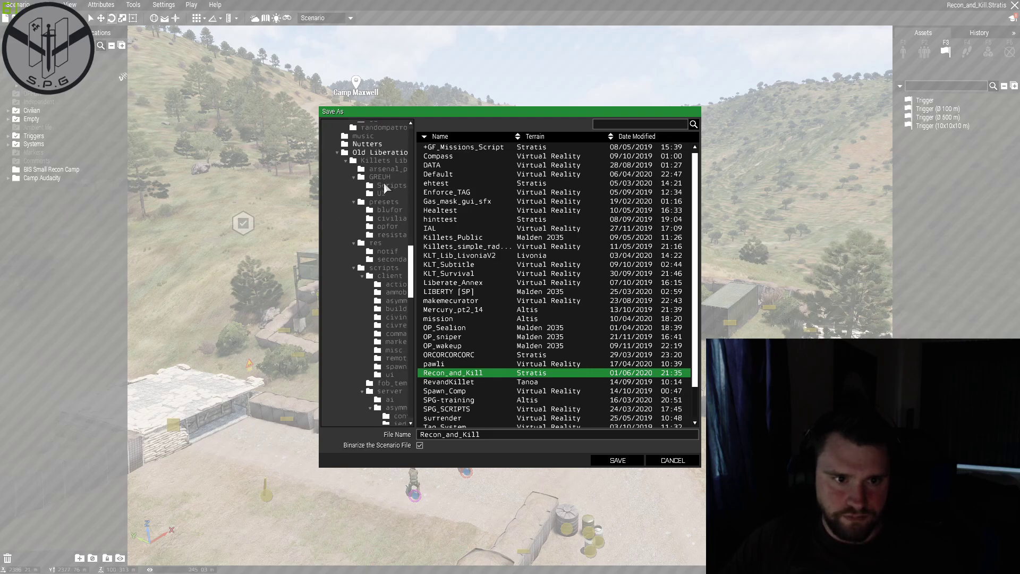
pyautogui.scroll(-3, 387, 192)
pyautogui.scroll(-6, 386, 201)
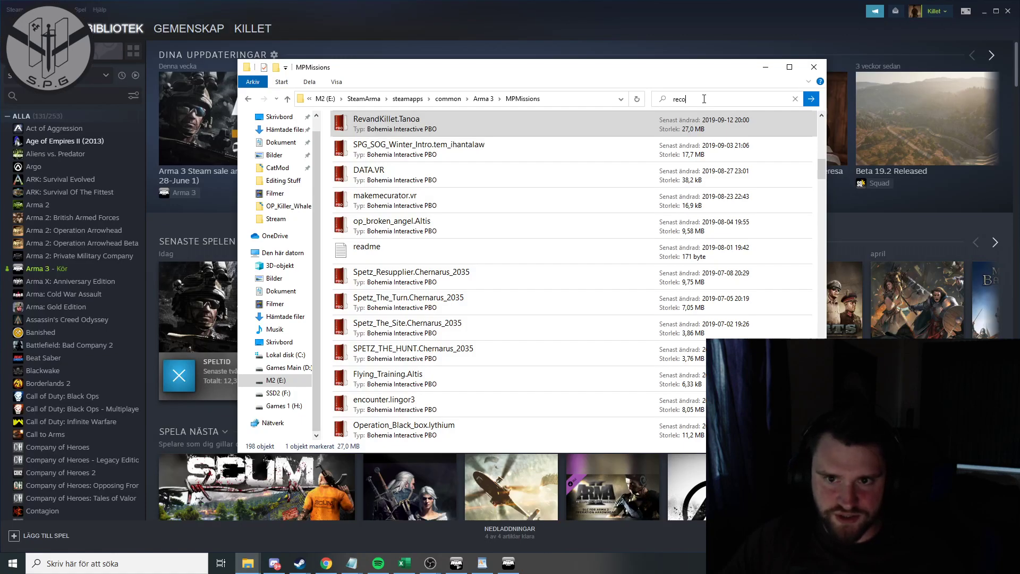
# Search the MPMissions folder for "recon" and browse drive E again to SteamArma > steamapps > common.
pyautogui.write('n')
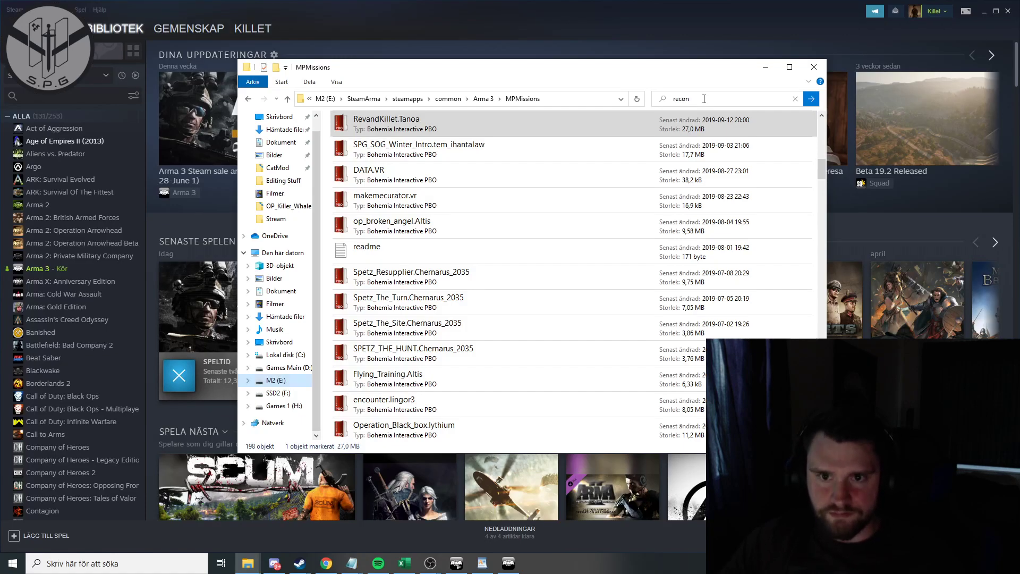
pyautogui.press('Return')
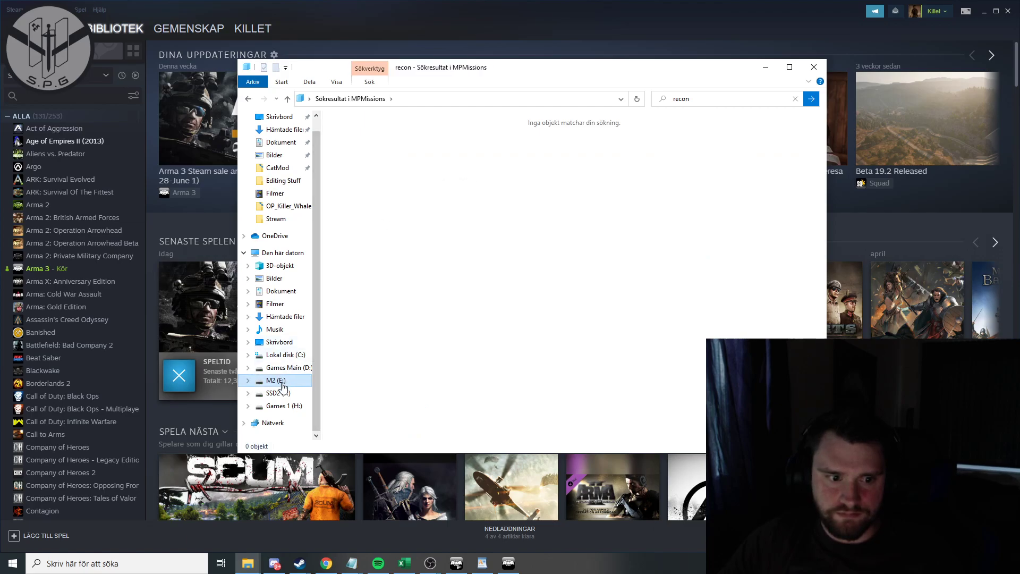
pyautogui.click(282, 368)
pyautogui.click(277, 380)
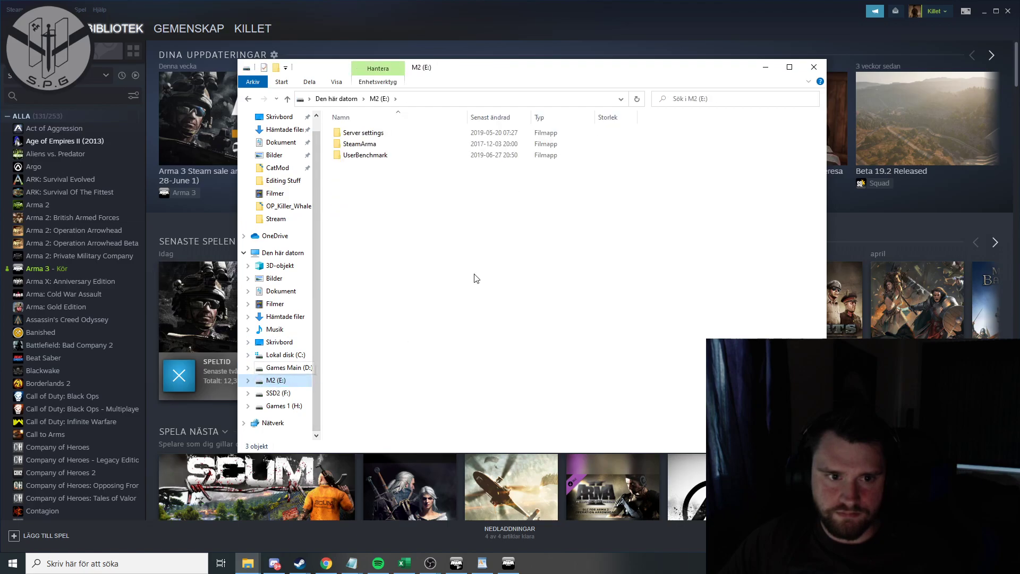
pyautogui.doubleClick(401, 154)
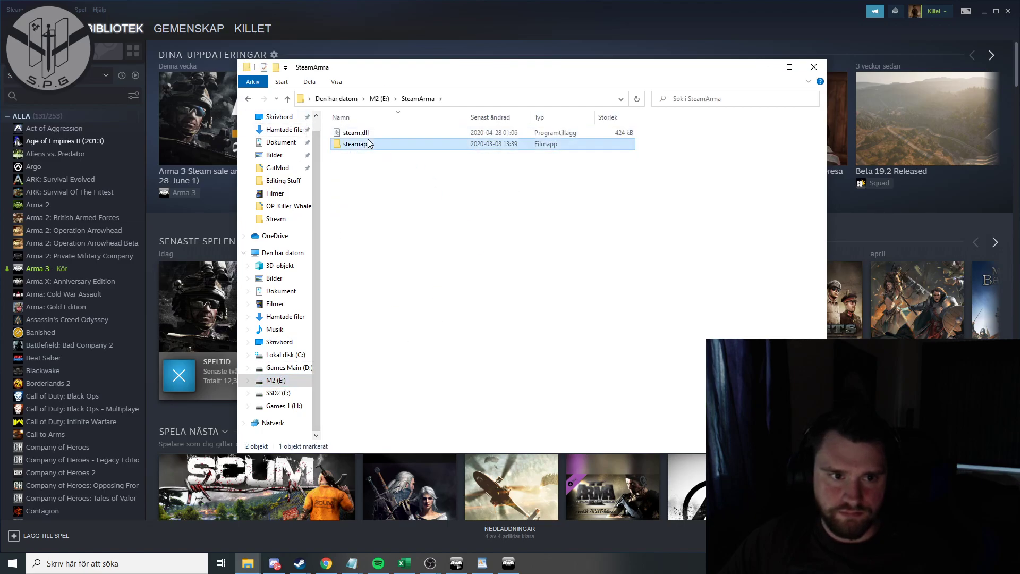
pyautogui.doubleClick(356, 144)
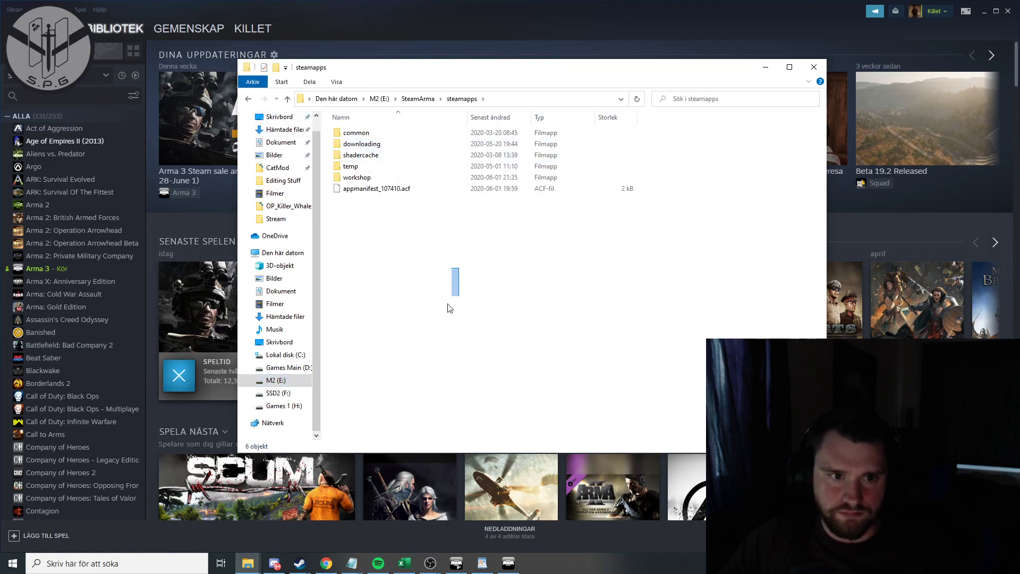
pyautogui.doubleClick(375, 133)
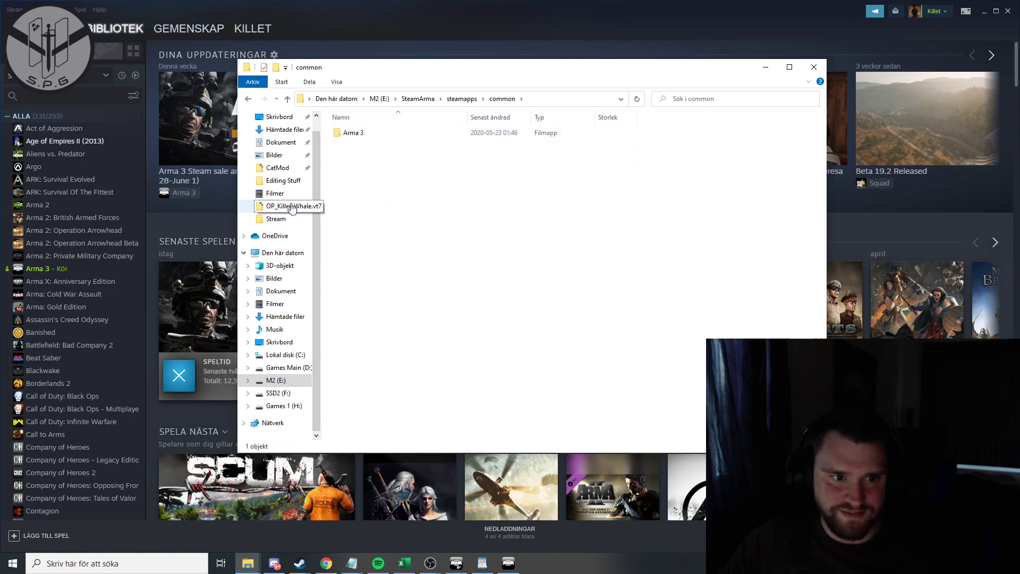
# Open the Recon_and_Kill.Stratis folder in the profile's mpmissions folder under Documents > Arma 3 - Other Profiles.
pyautogui.click(509, 563)
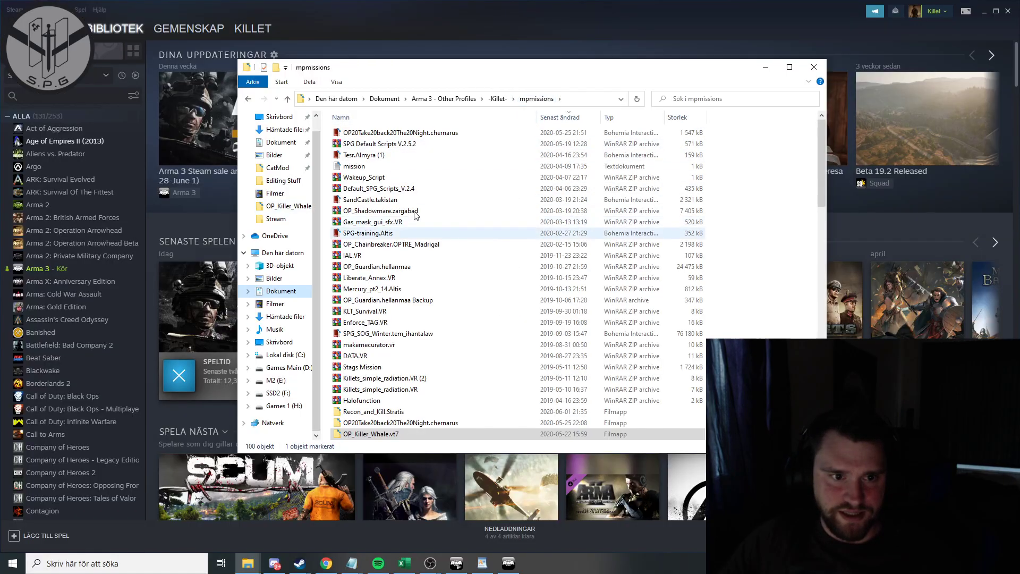
pyautogui.scroll(-2, 382, 302)
pyautogui.doubleClick(394, 379)
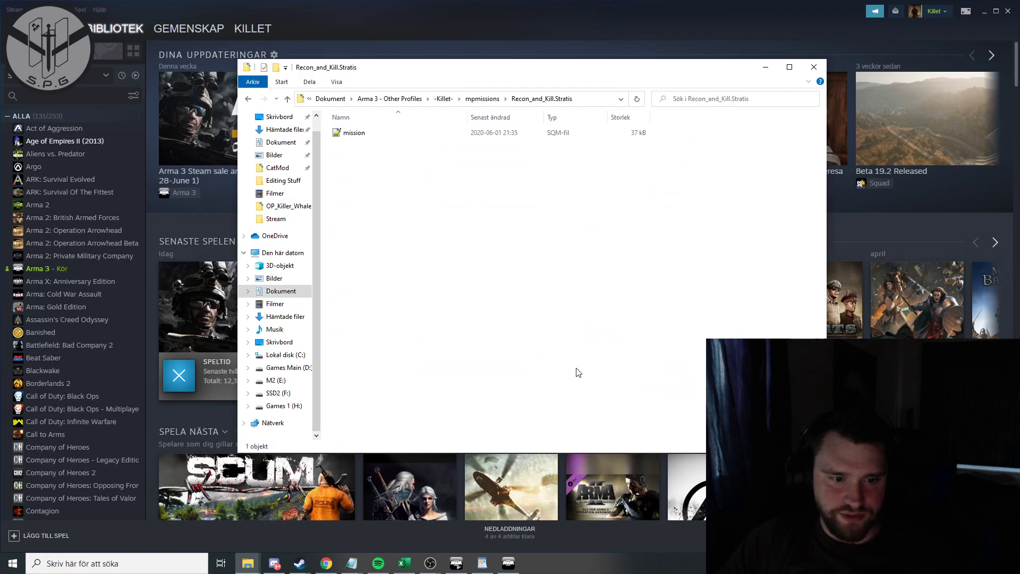
# Switch to Arma 3 to check the Save As entry for Recon_and_Kill, cancel the dialog, and return to File Explorer.
pyautogui.click(508, 564)
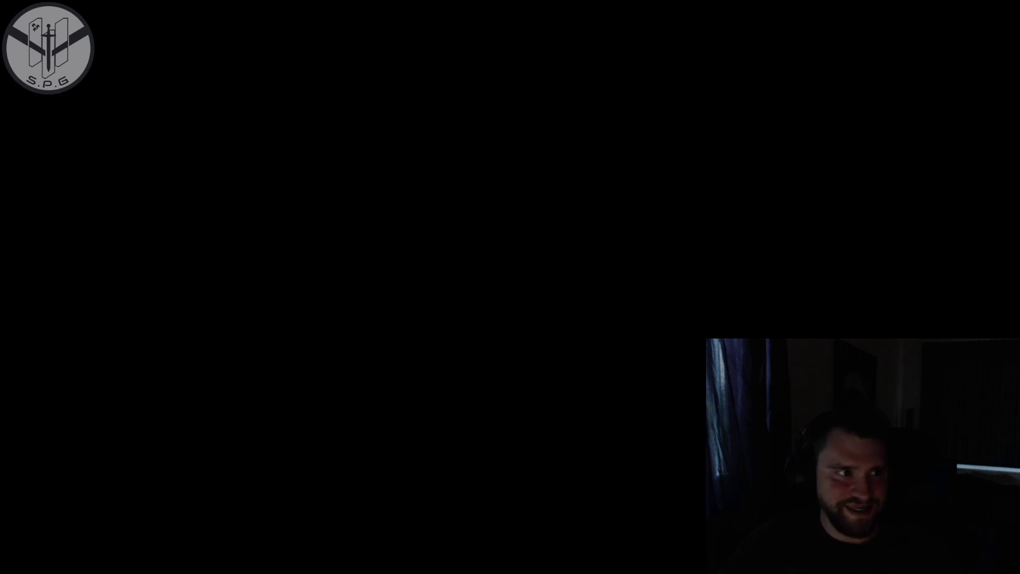
pyautogui.click(21, 6)
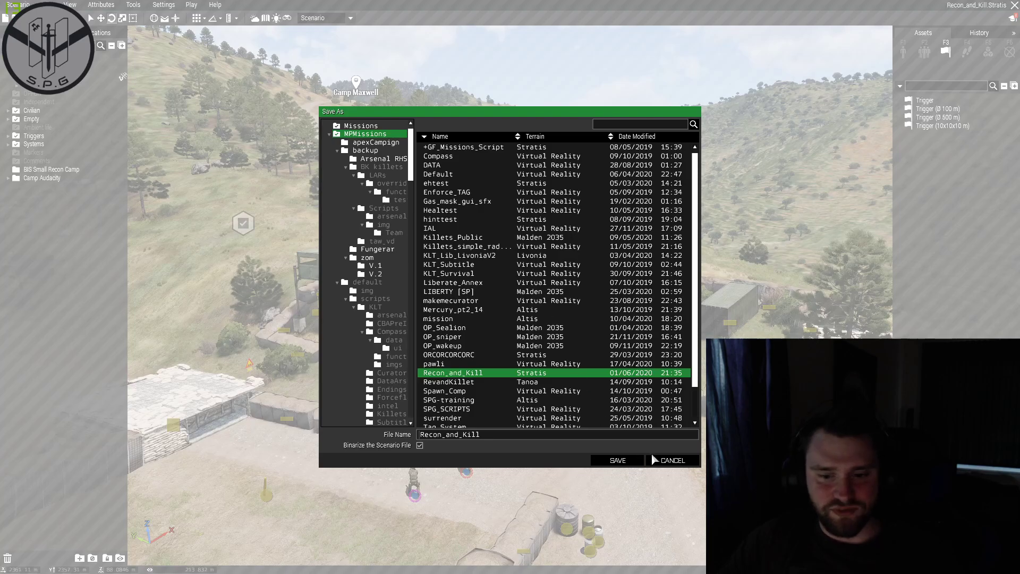
pyautogui.click(659, 461)
pyautogui.hotkey('alt', 'Tab')
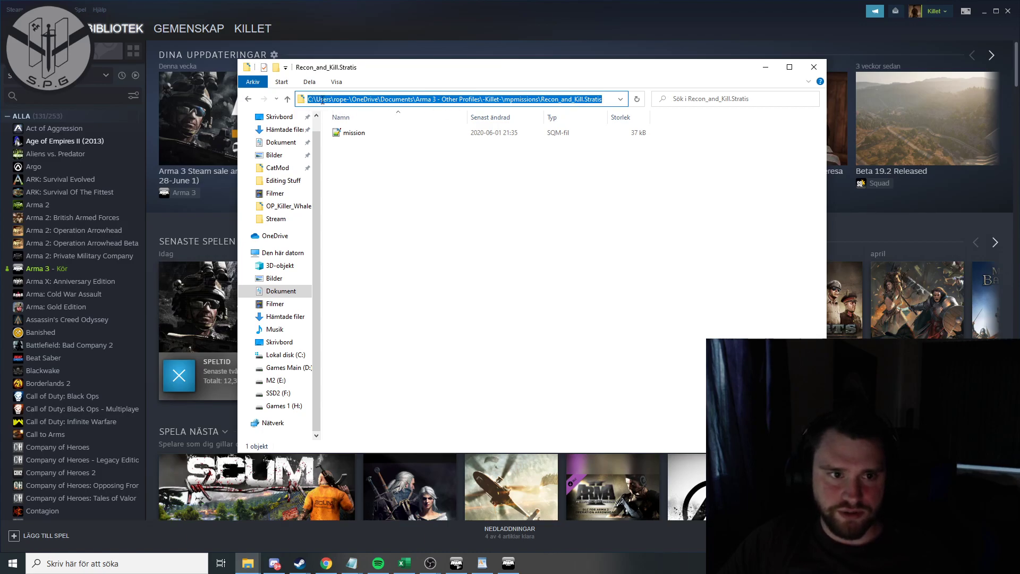
# Examine the full folder path of the saved Recon_and_Kill.Stratis mission, highlighting the Arma 3 - Other Profiles part.
pyautogui.click(435, 99)
pyautogui.moveTo(416, 99); pyautogui.dragTo(481, 98)
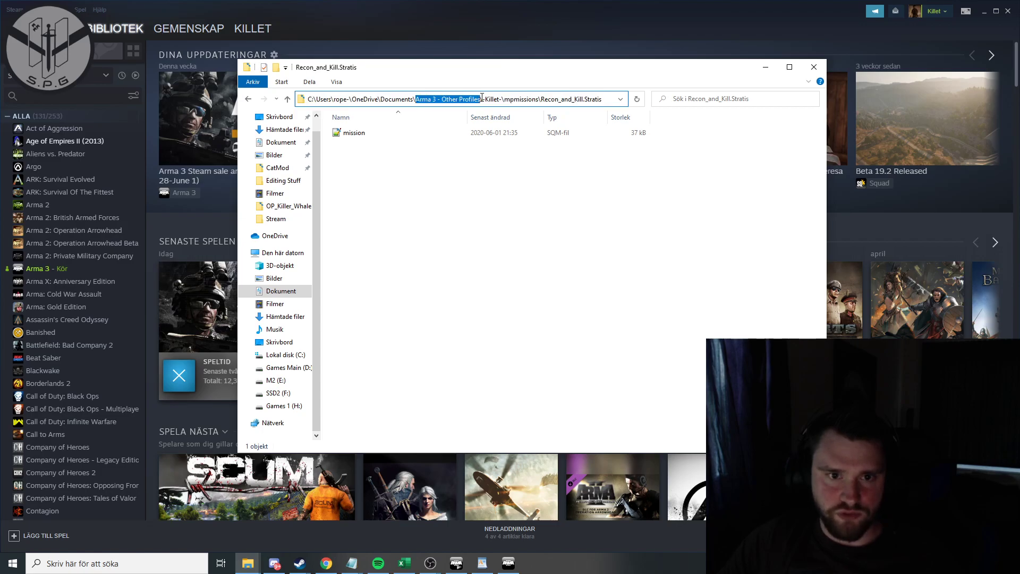
pyautogui.click(423, 98)
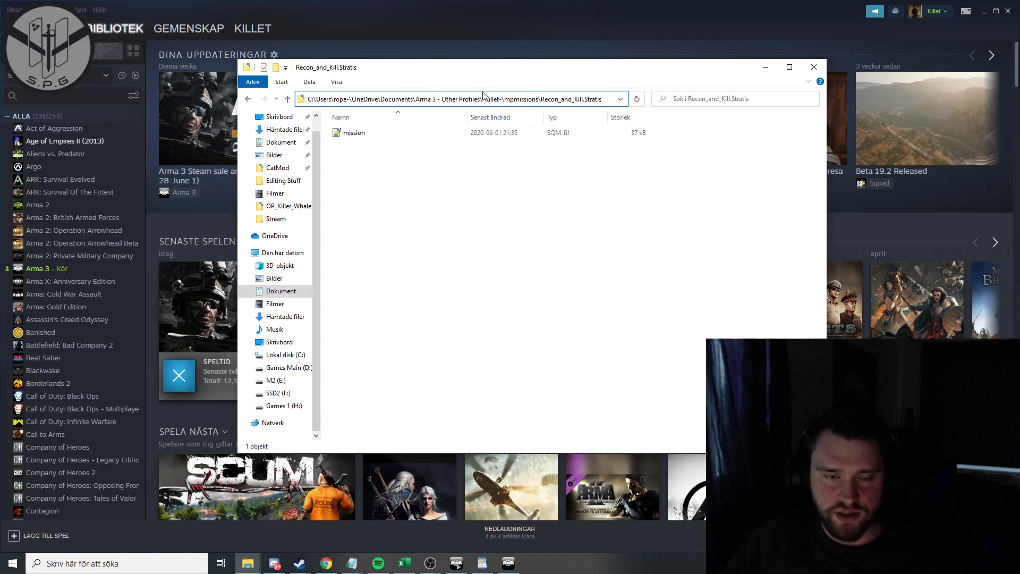
pyautogui.moveTo(543, 236); pyautogui.dragTo(531, 229)
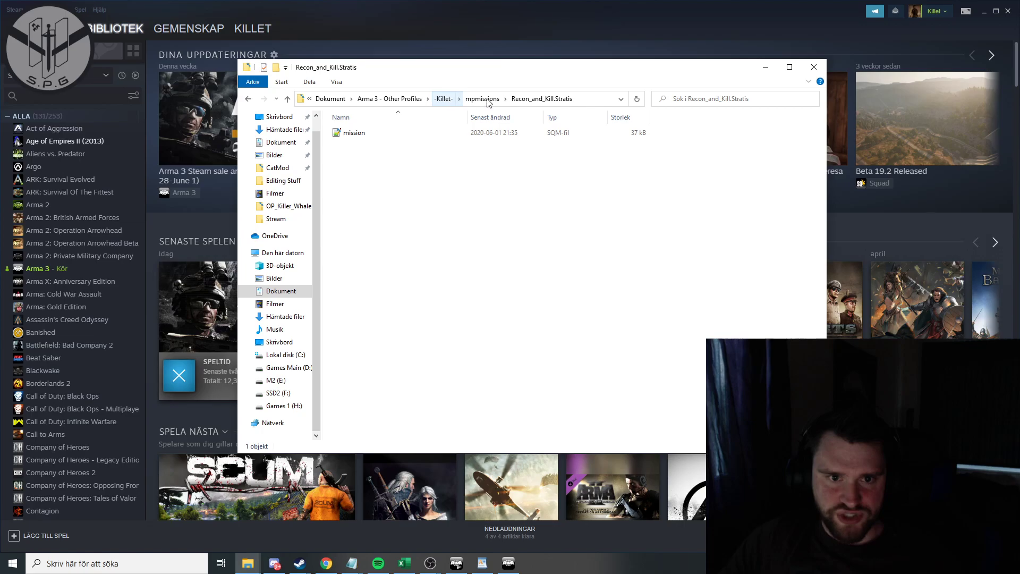
pyautogui.click(550, 99)
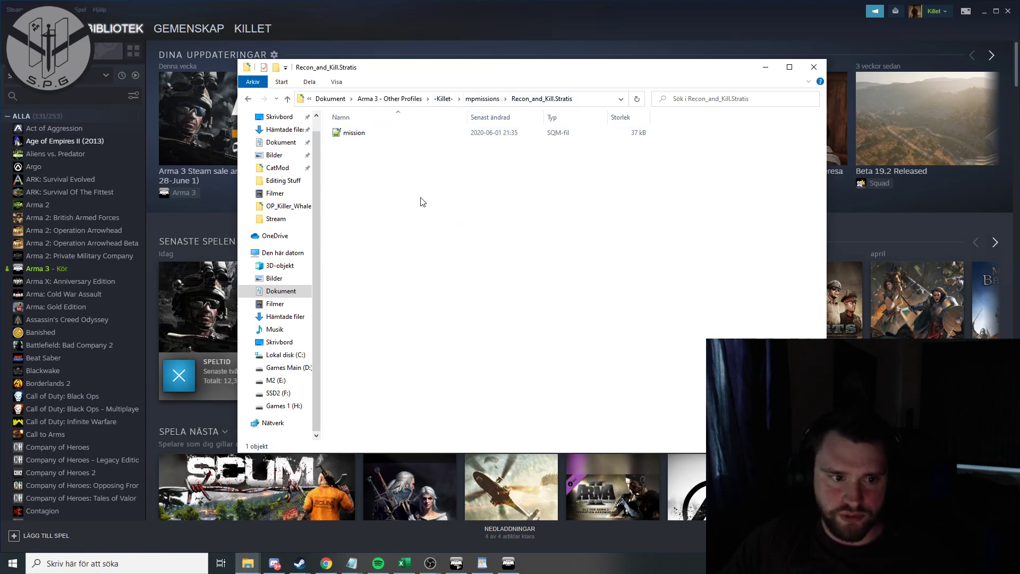
pyautogui.moveTo(422, 288); pyautogui.dragTo(469, 321)
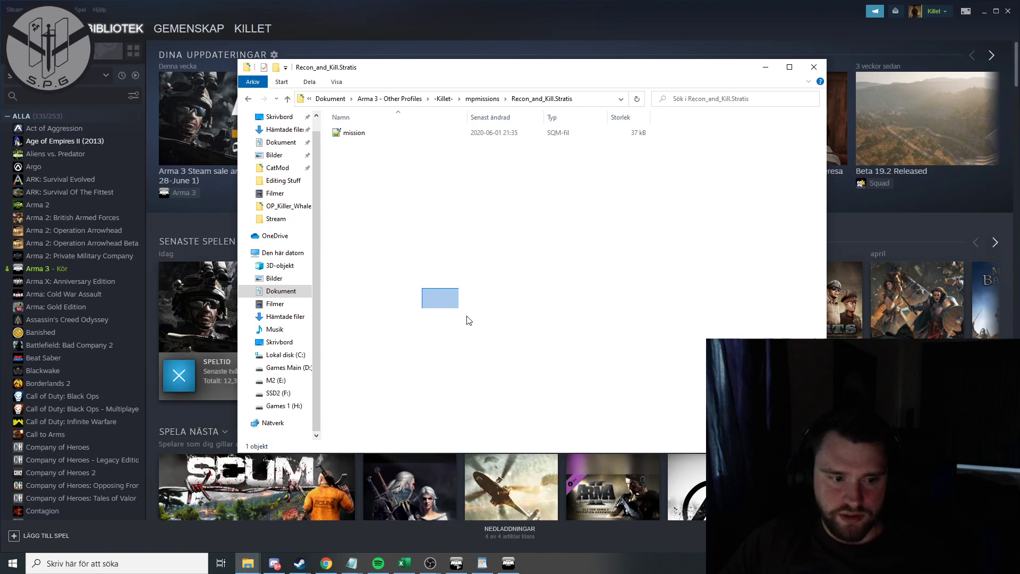
# Open the MPMissions folder on drive E under SteamArma > steamapps > common > Arma 3.
pyautogui.click(276, 381)
pyautogui.doubleClick(360, 144)
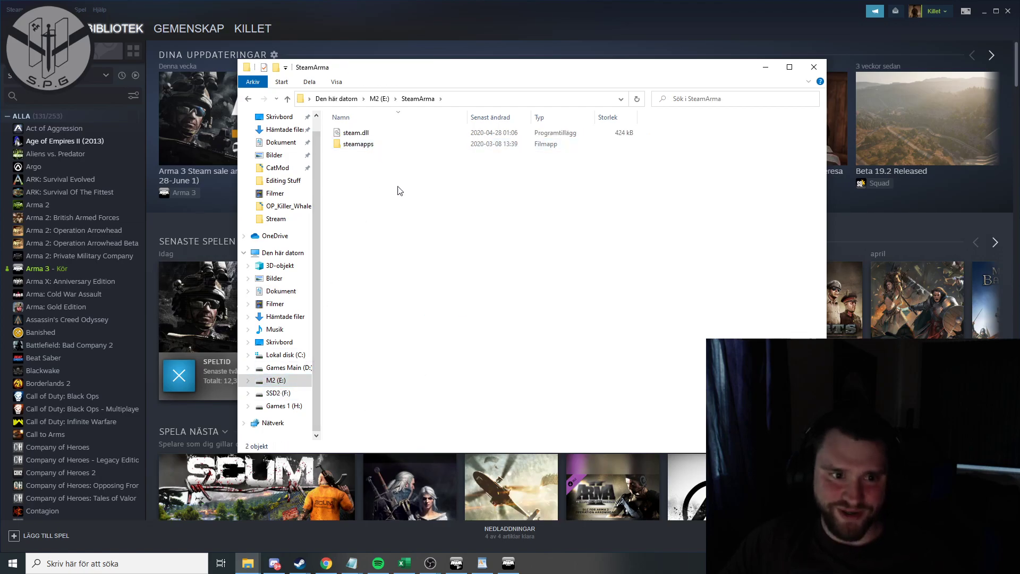
pyautogui.doubleClick(366, 144)
pyautogui.doubleClick(362, 133)
pyautogui.doubleClick(375, 133)
pyautogui.scroll(-2, 375, 237)
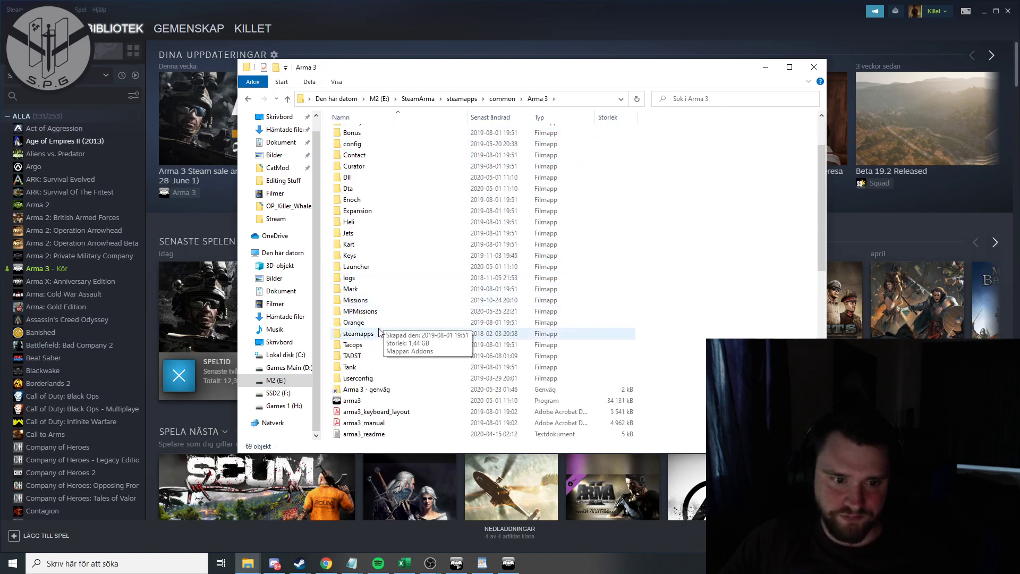
pyautogui.doubleClick(378, 317)
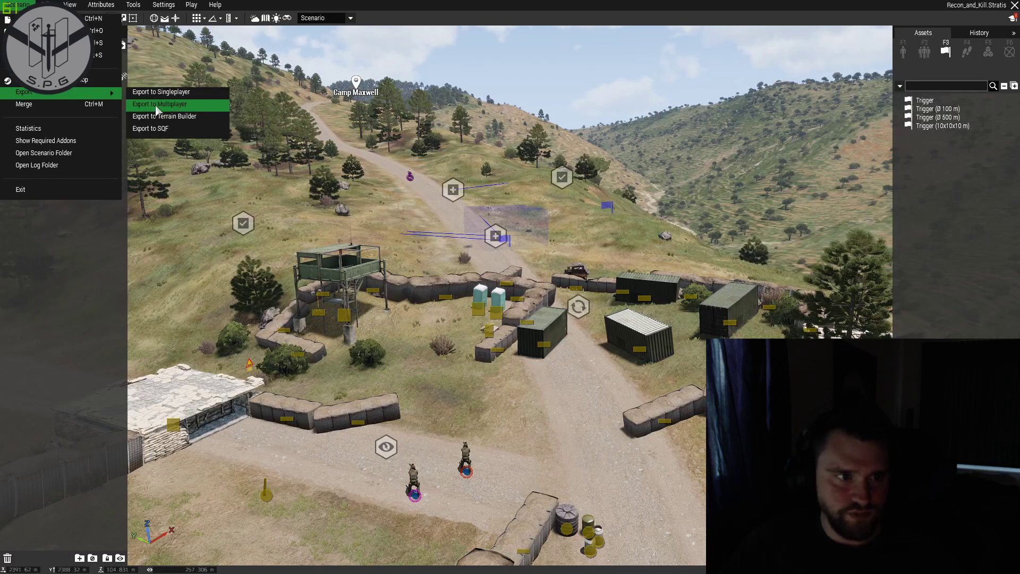
# Switch to Arma 3 and export the Recon_and_Kill scenario to multiplayer.
pyautogui.click(156, 108)
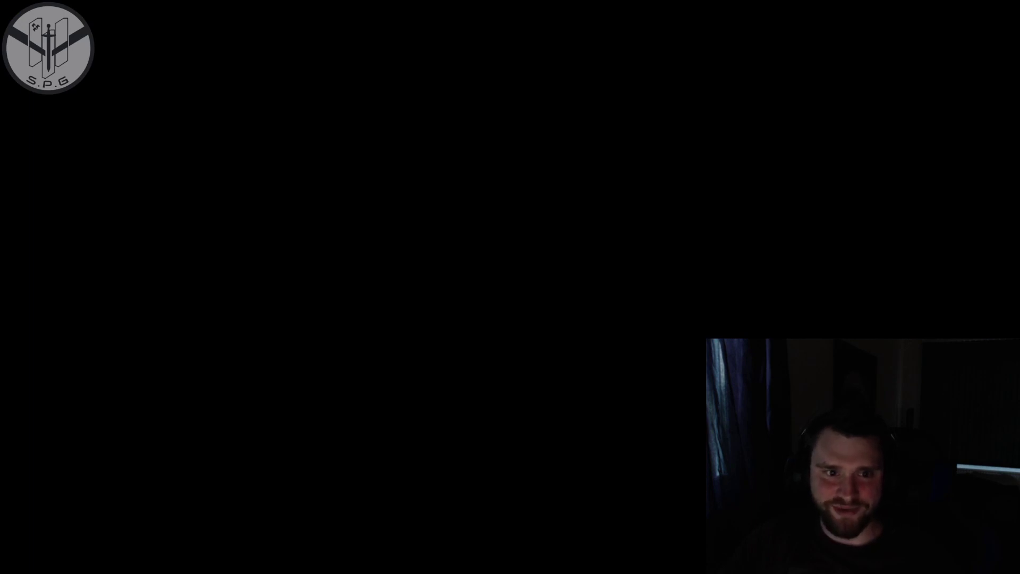
# Examine the exported Recon_and_Kill.Stratis PBO in the Arma 3 MPMissions folder, highlighting its file name without renaming it.
pyautogui.press('F2')
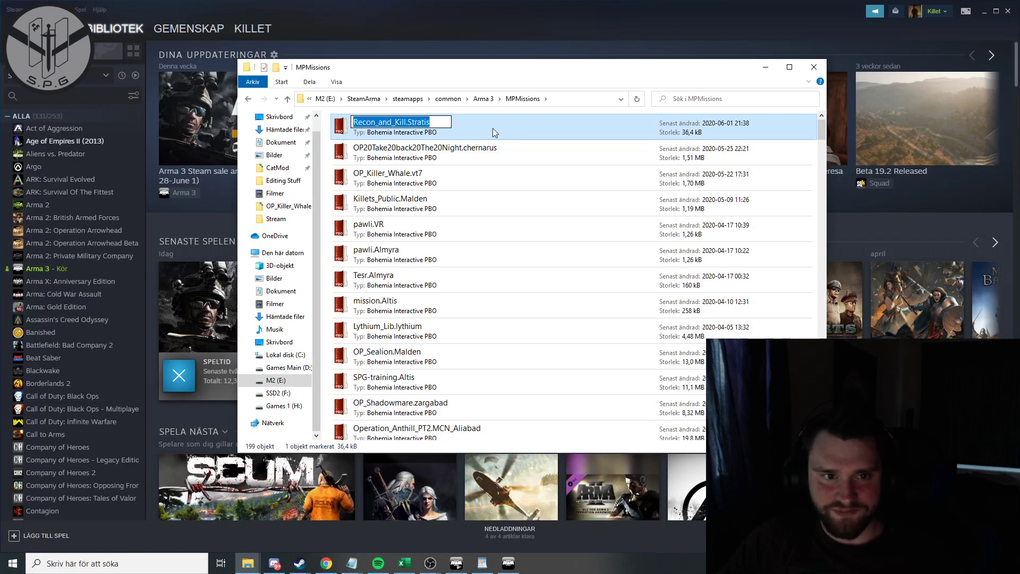
pyautogui.moveTo(450, 121); pyautogui.dragTo(378, 121)
pyautogui.hotkey('ctrl', 'a')
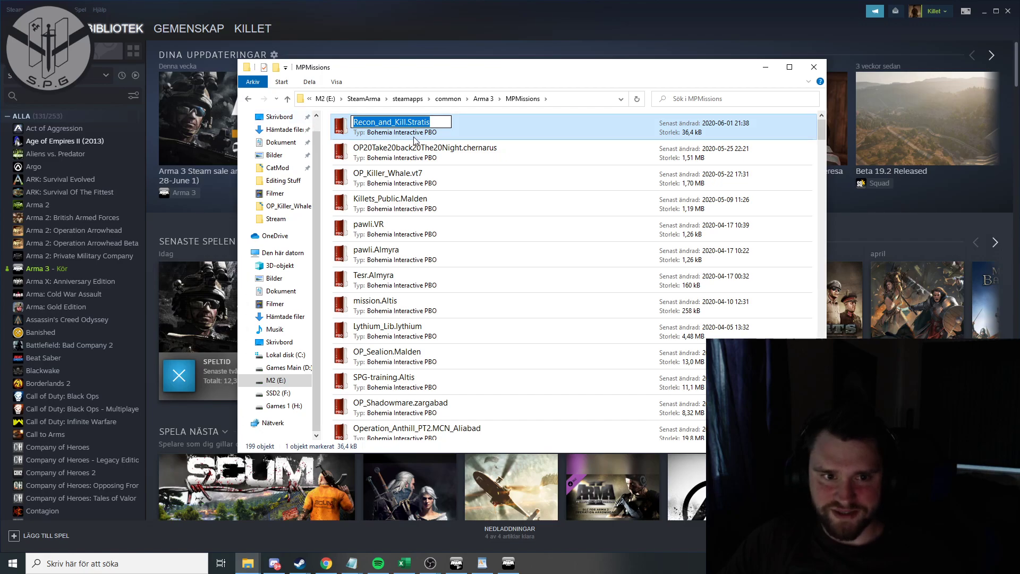
pyautogui.click(438, 122)
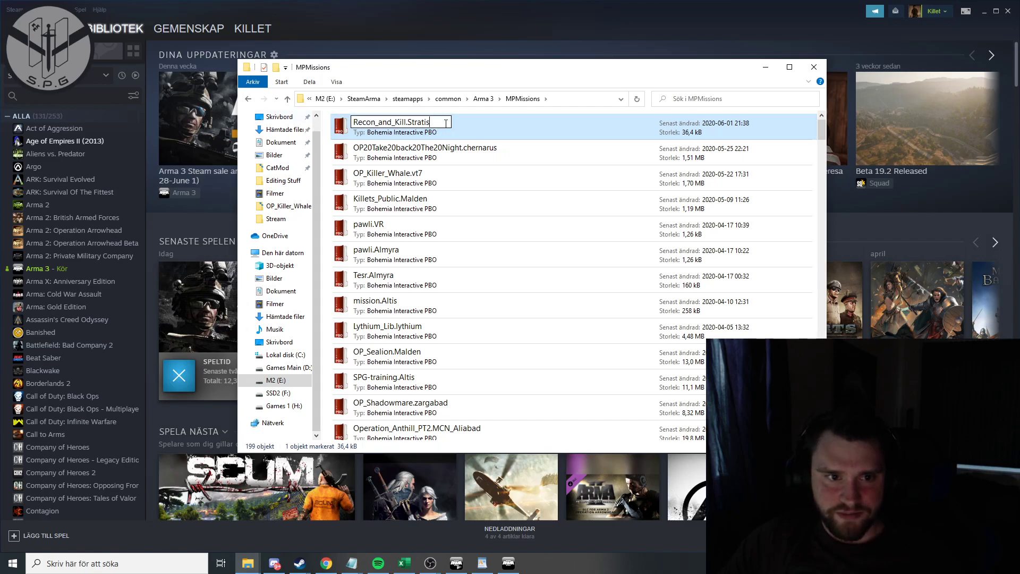
pyautogui.click(500, 123)
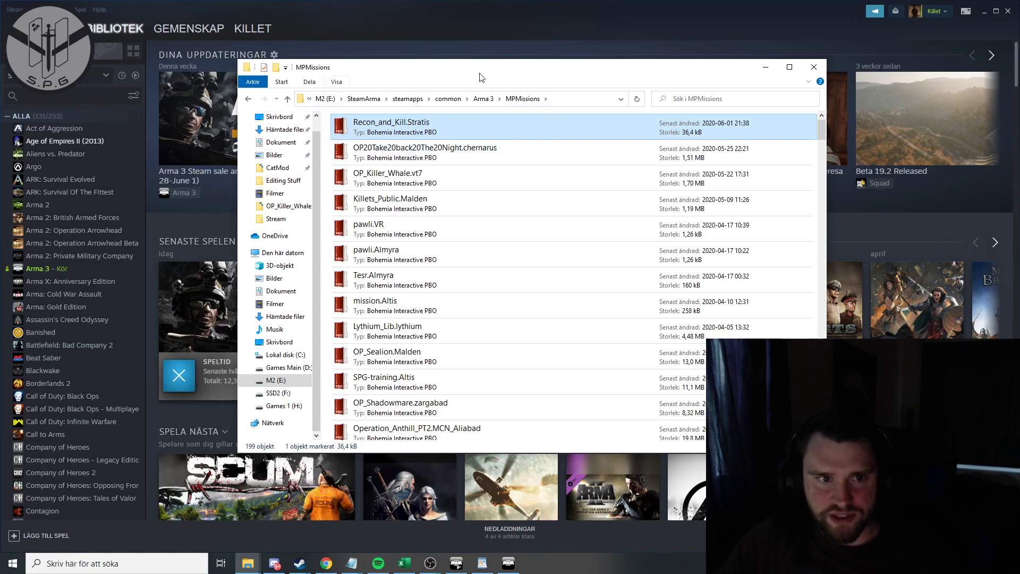
pyautogui.click(497, 124)
pyautogui.click(480, 162)
pyautogui.click(477, 124)
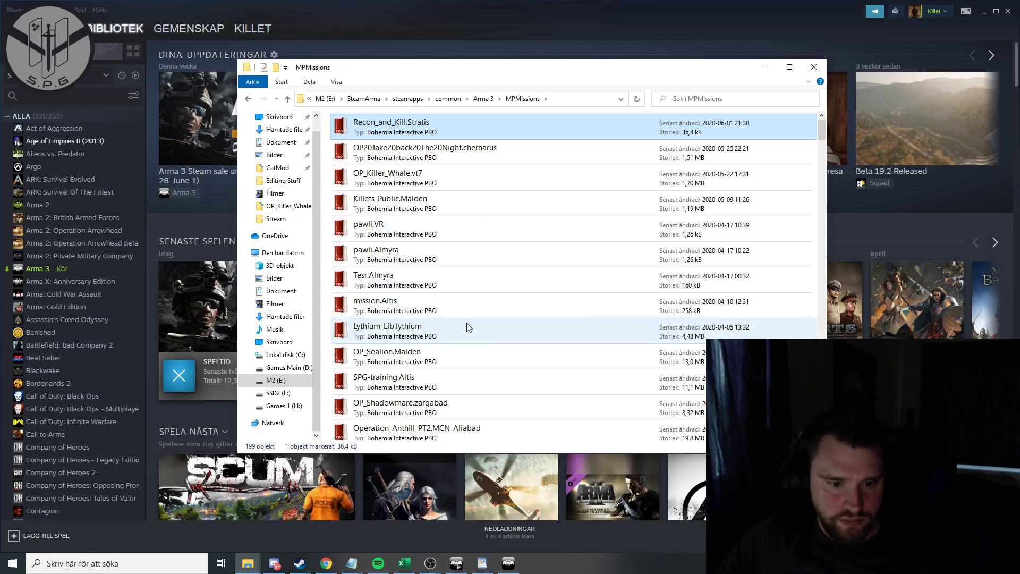
pyautogui.scroll(-3, 470, 327)
pyautogui.scroll(3, 452, 265)
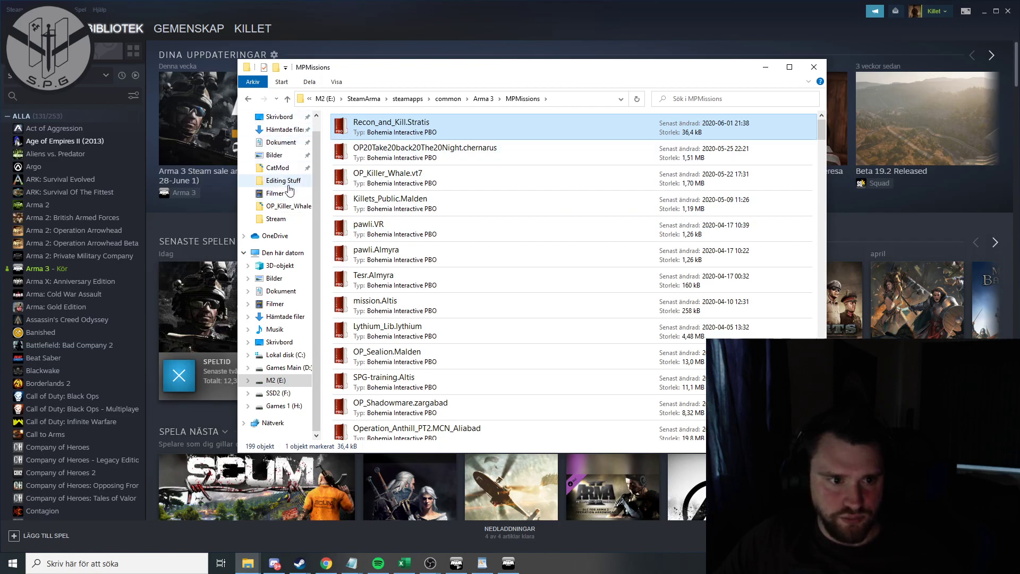
# Go back to the profile's mpmissions folder in Documents and reopen Recon_and_Kill.Stratis to view its mission file.
pyautogui.click(273, 206)
pyautogui.click(485, 99)
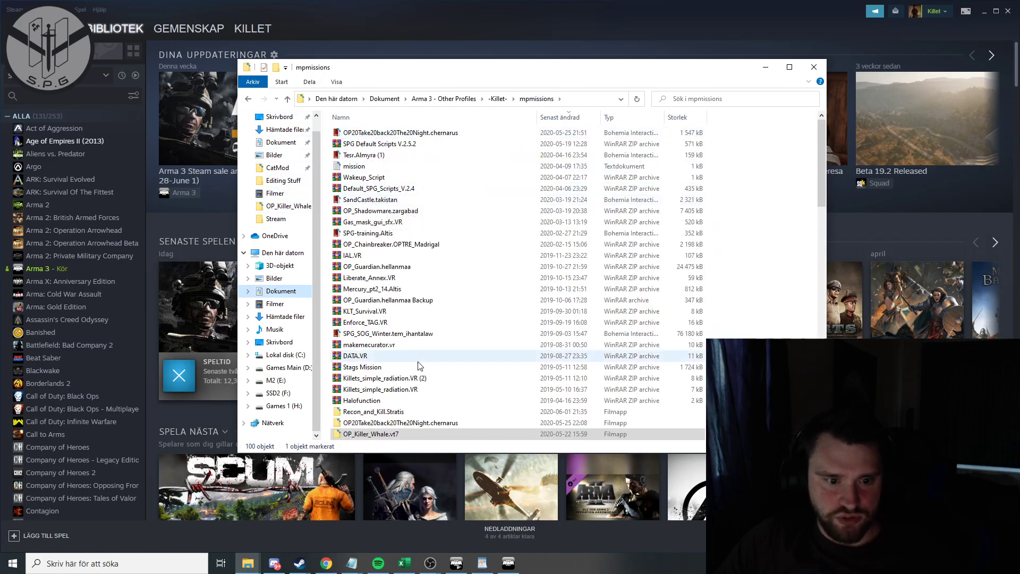
pyautogui.scroll(-2, 404, 361)
pyautogui.doubleClick(387, 346)
pyautogui.moveTo(442, 201); pyautogui.dragTo(553, 226)
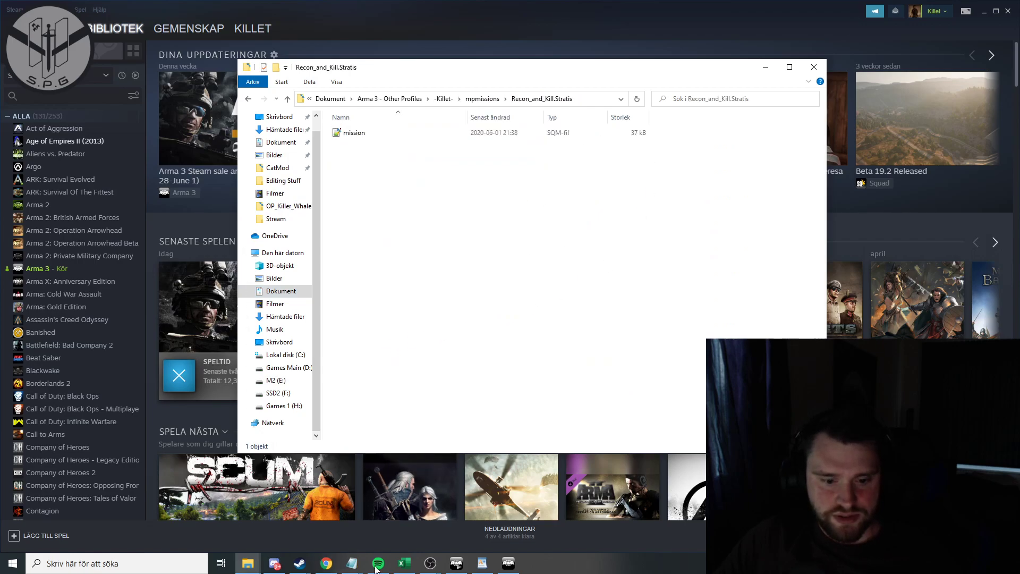
# Switch to Arma 3 and save the scenario under MPMissions as Recon_and_Kill_V2.
pyautogui.click(507, 566)
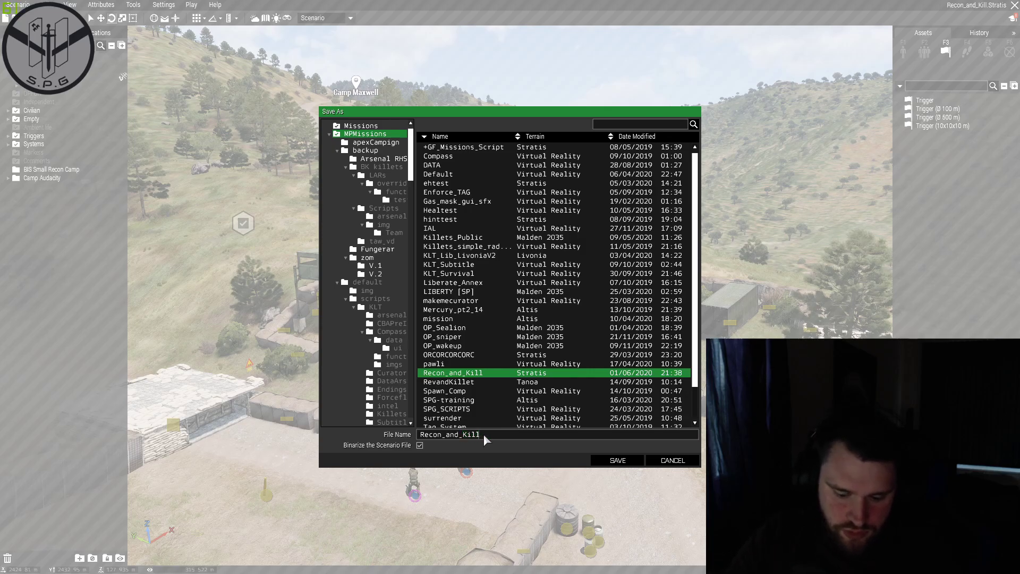
pyautogui.write('_V2')
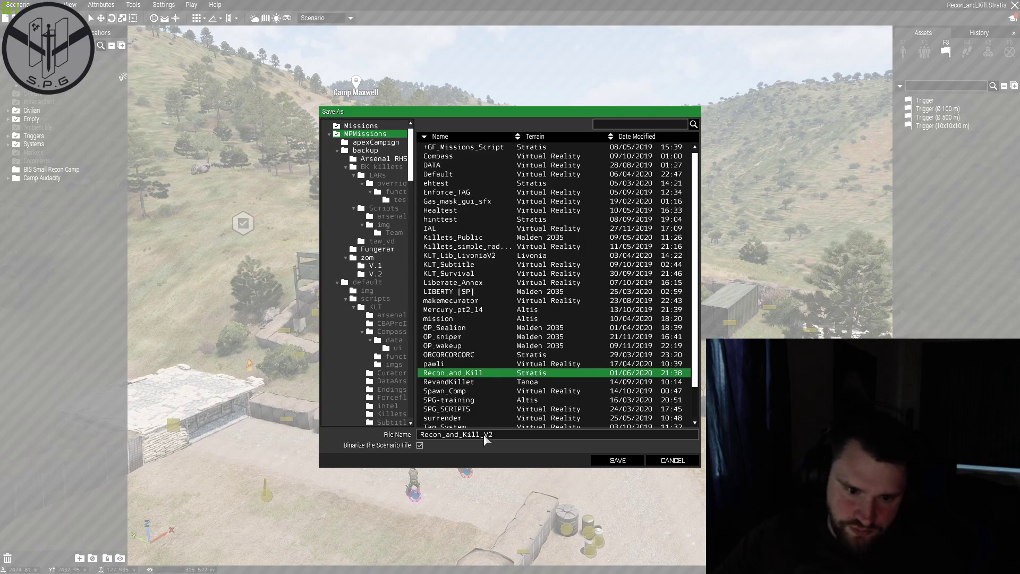
pyautogui.click(617, 460)
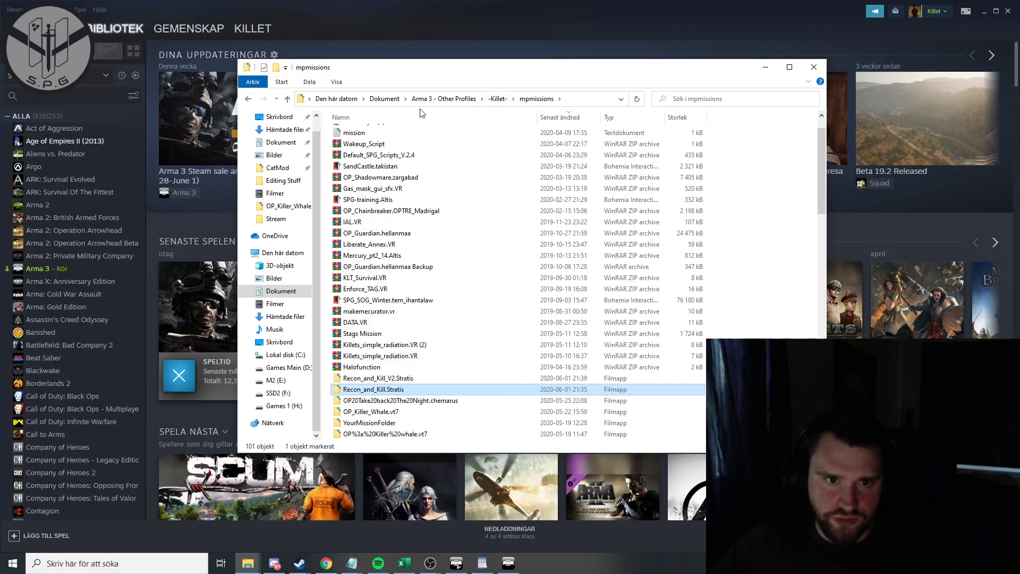
# Open the mission file from the Recon_and_Kill_V2.Stratis folder in Notepad++ to view its contents, and return to Arma 3.
pyautogui.click(356, 382)
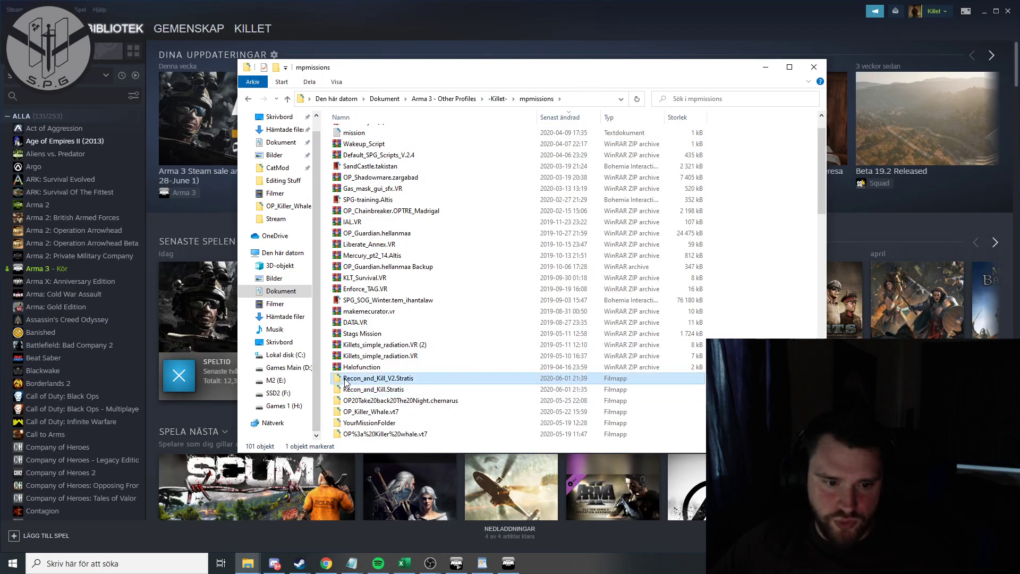
pyautogui.doubleClick(346, 382)
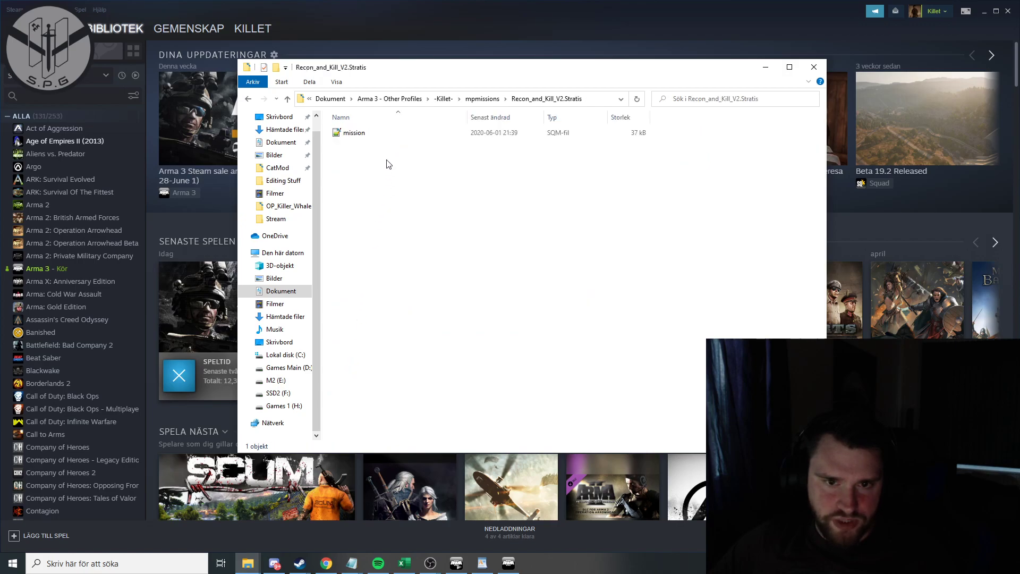
pyautogui.click(379, 132)
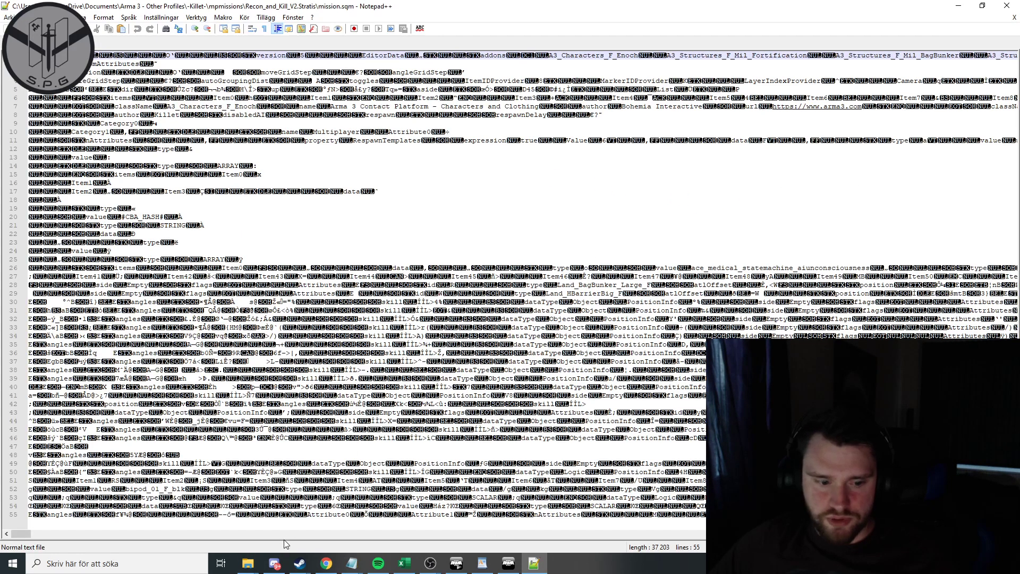
pyautogui.click(509, 563)
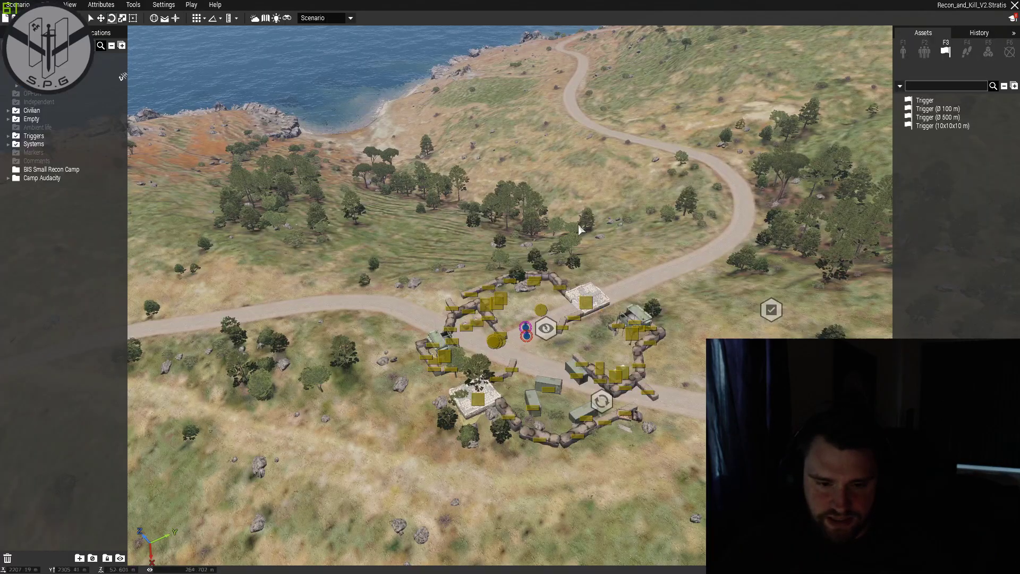
pyautogui.moveTo(580, 228); pyautogui.dragTo(499, 257, button='right')
pyautogui.press('w')
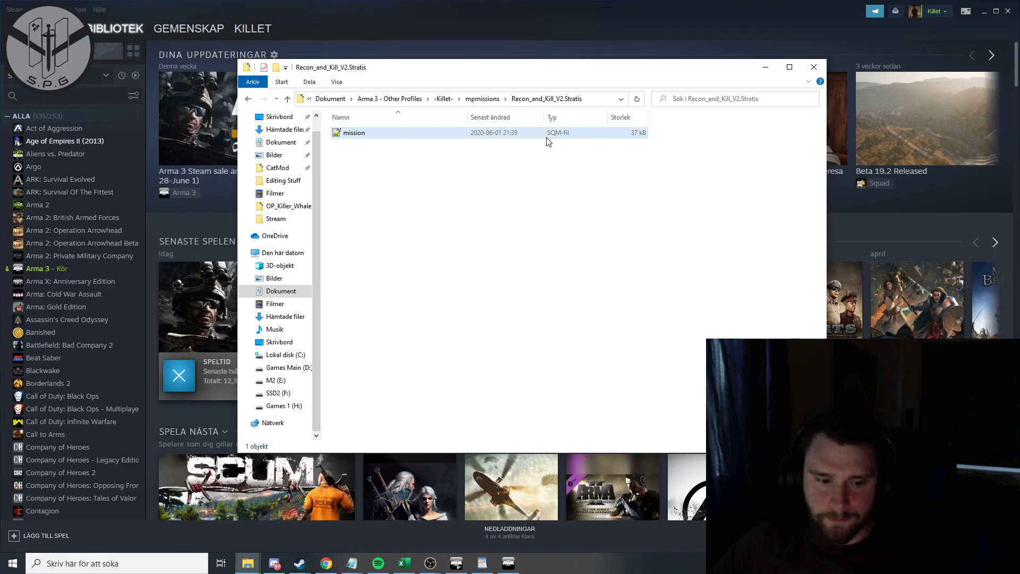
pyautogui.moveTo(327, 567)
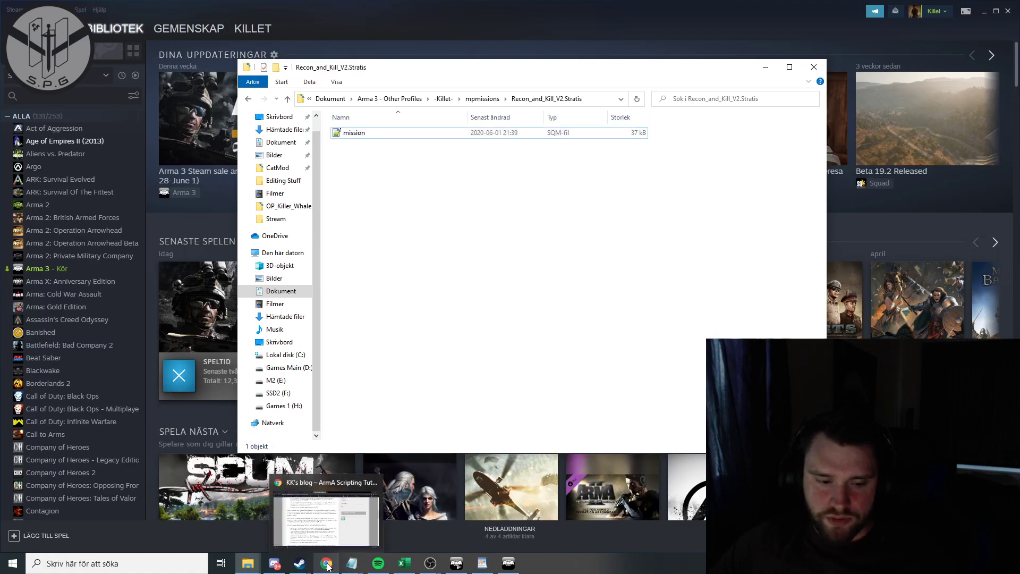
pyautogui.moveTo(686, 387); pyautogui.dragTo(340, 124)
pyautogui.click(489, 208)
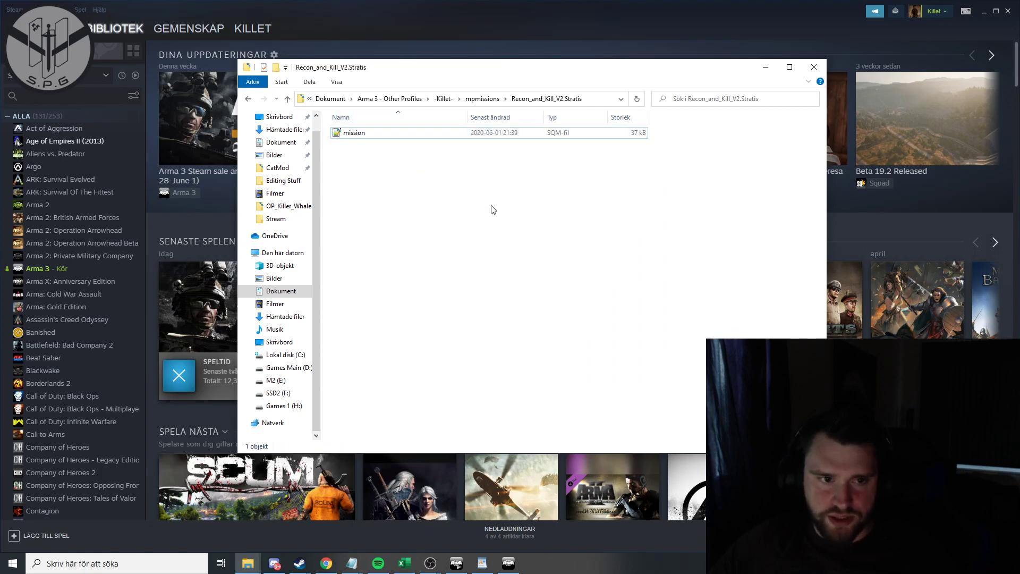
pyautogui.moveTo(517, 212); pyautogui.dragTo(609, 230)
pyautogui.moveTo(672, 260); pyautogui.dragTo(422, 252)
pyautogui.moveTo(754, 345); pyautogui.dragTo(321, 118)
pyautogui.click(548, 215)
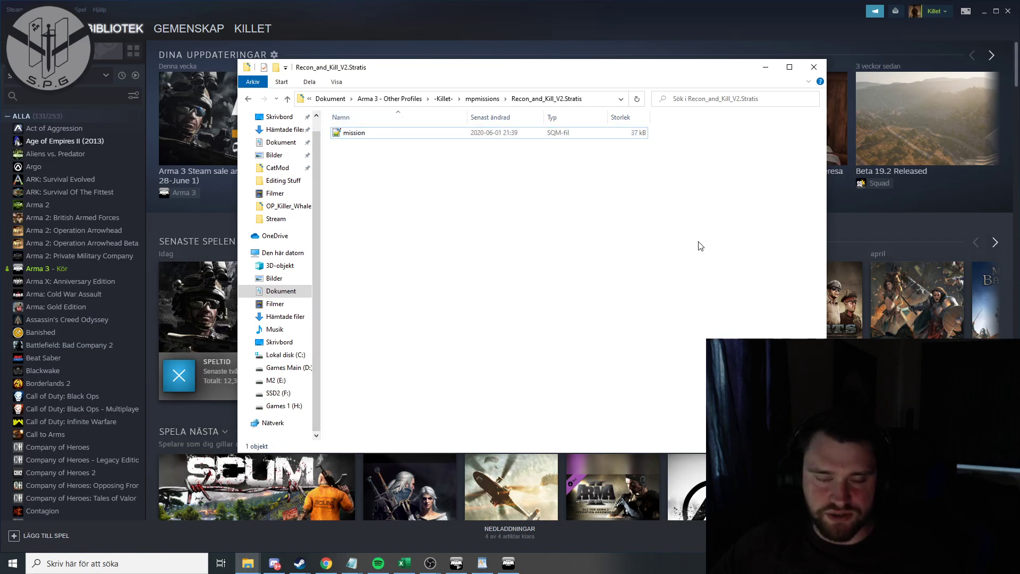
pyautogui.moveTo(742, 364); pyautogui.dragTo(327, 128)
pyautogui.click(419, 193)
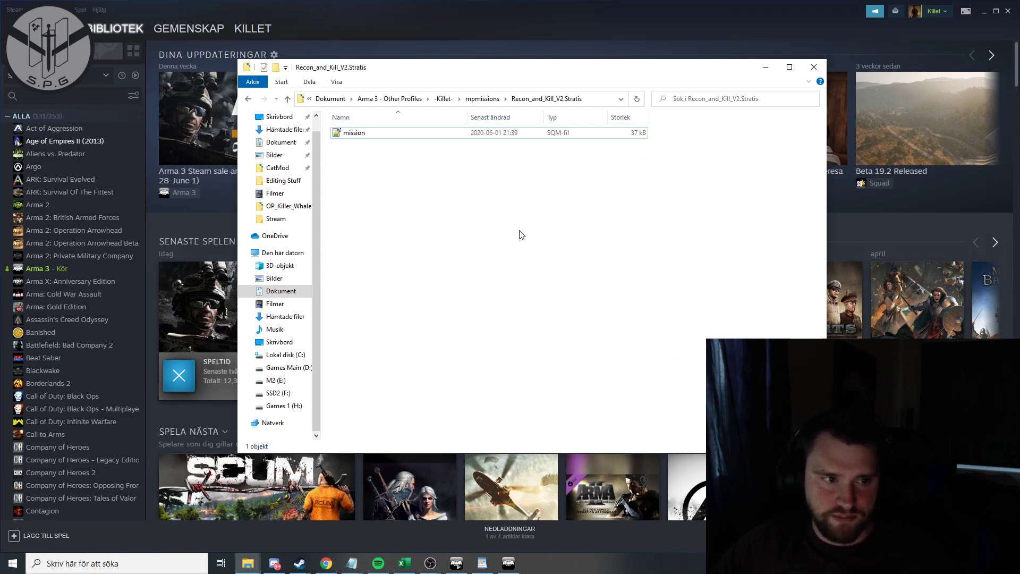
pyautogui.moveTo(483, 217); pyautogui.dragTo(314, 129)
pyautogui.click(420, 171)
pyautogui.moveTo(668, 216); pyautogui.dragTo(635, 245)
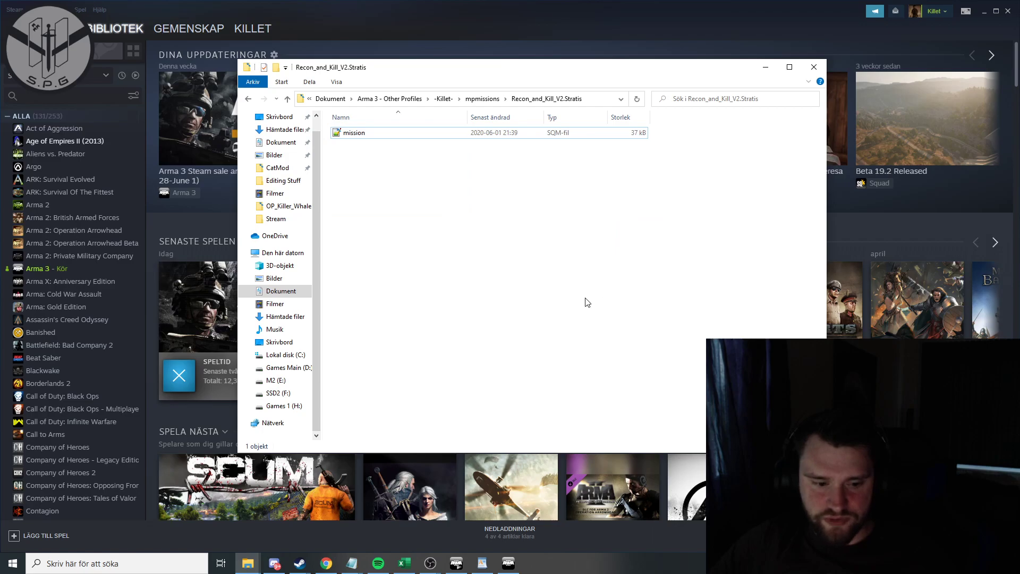
# Switch to Chrome and look over the Initialization Order page on the Bohemia Interactive community wiki.
pyautogui.click(325, 563)
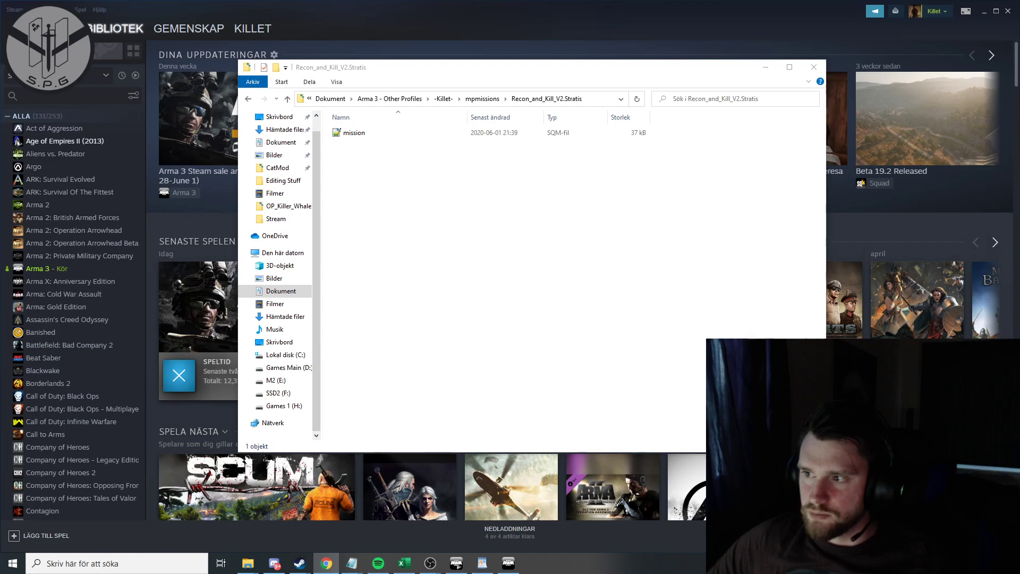
pyautogui.moveTo(1019, 120)
pyautogui.mouseDown()
pyautogui.moveTo(898, 91)
pyautogui.moveTo(1019, 101)
pyautogui.mouseUp()
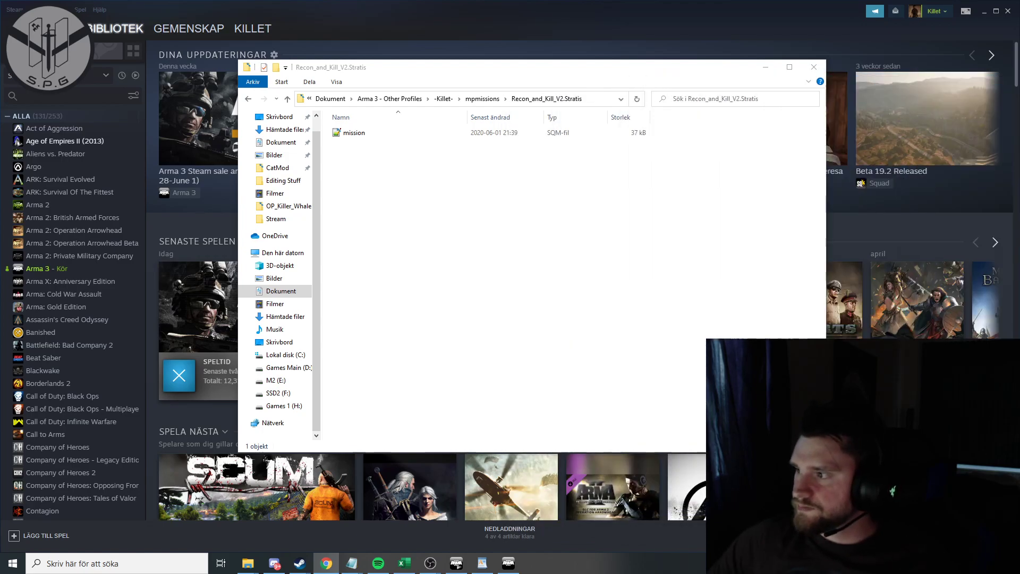
pyautogui.moveTo(1019, 120); pyautogui.dragTo(637, 110)
pyautogui.doubleClick(637, 110)
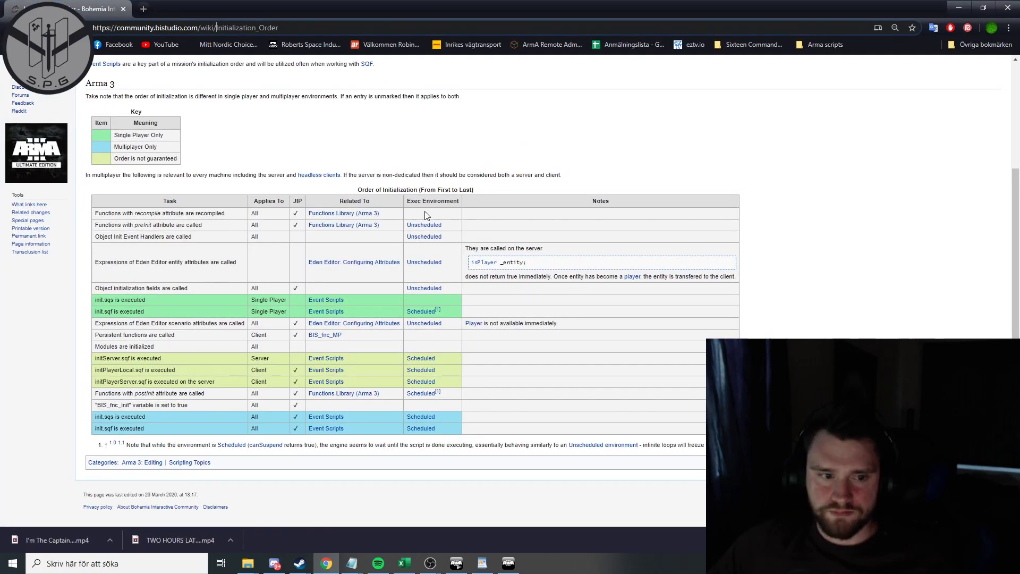
pyautogui.scroll(3, 200, 152)
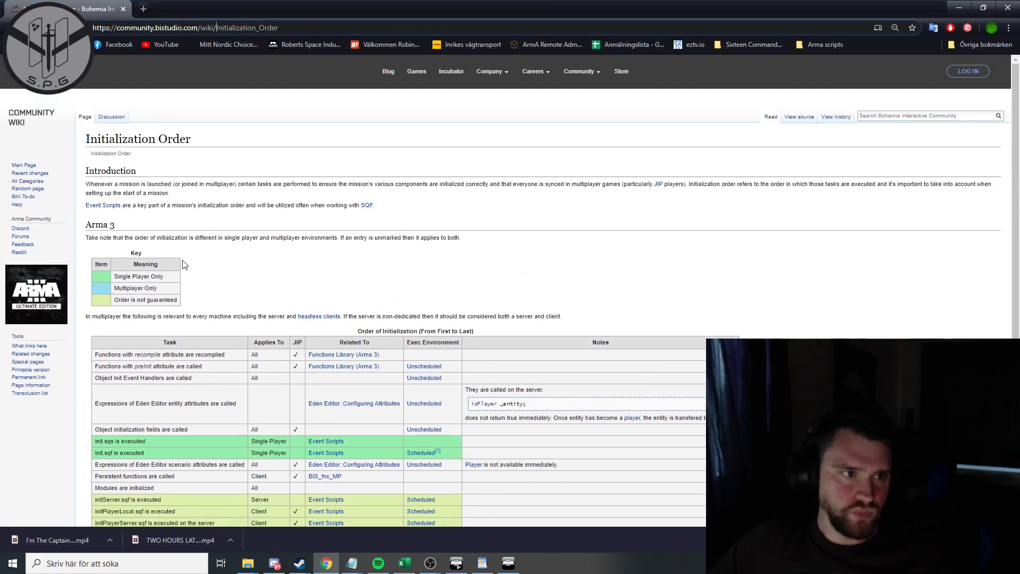
pyautogui.scroll(-2, 359, 109)
pyautogui.scroll(2, 351, 122)
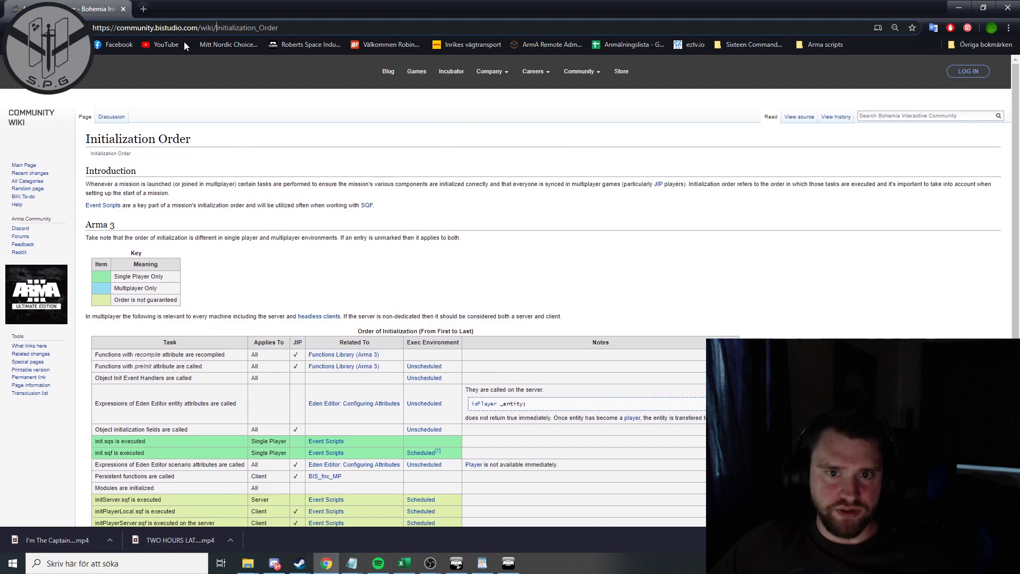
pyautogui.scroll(-3, 314, 167)
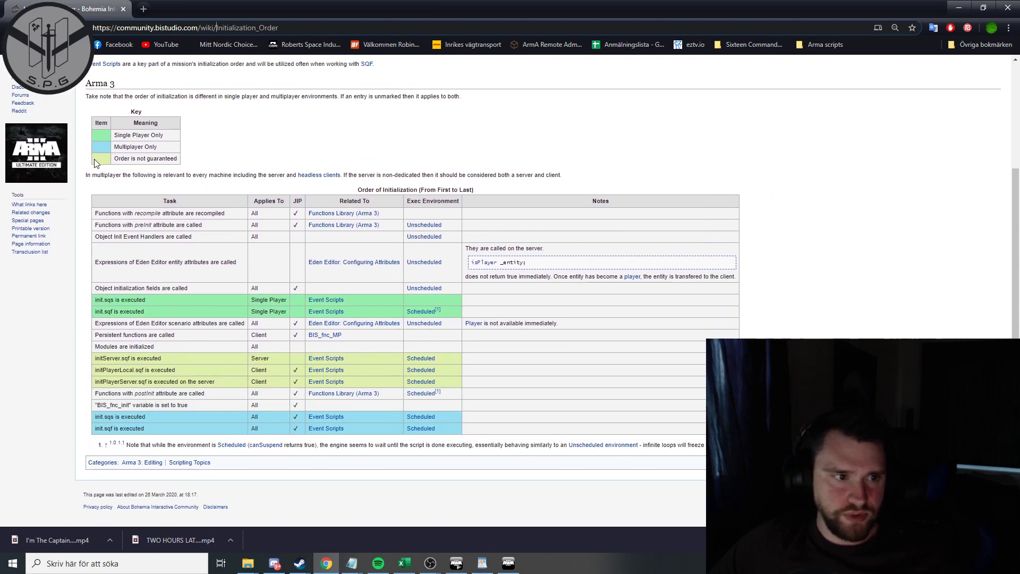
pyautogui.scroll(3, 104, 167)
# Examine the Arma 3 order of initialization table, highlighting the page title, the initServer and initPlayer script entries, and init.sqf.
pyautogui.moveTo(85, 140); pyautogui.dragTo(200, 137)
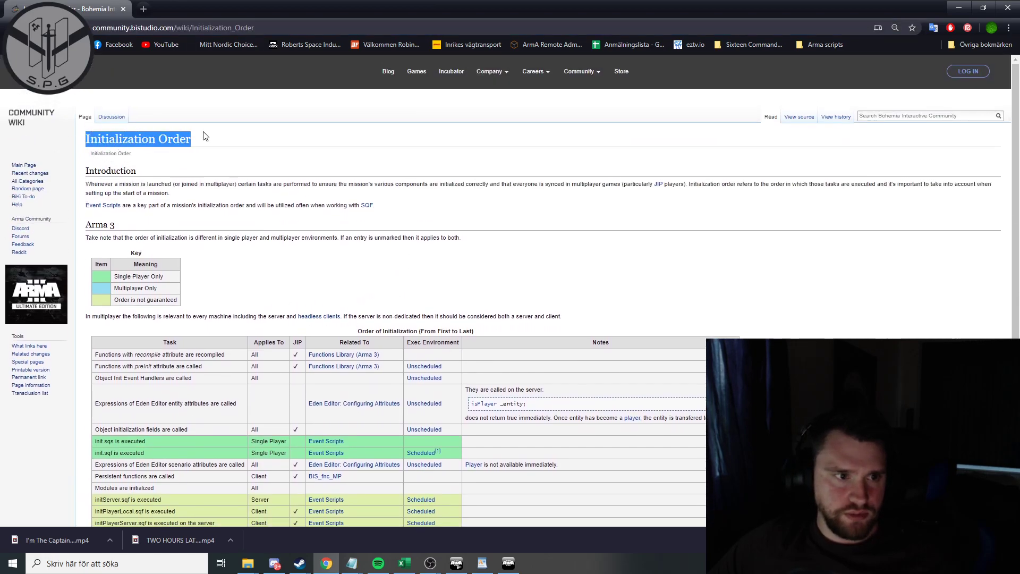
pyautogui.scroll(-2, 221, 233)
pyautogui.scroll(-1, 211, 203)
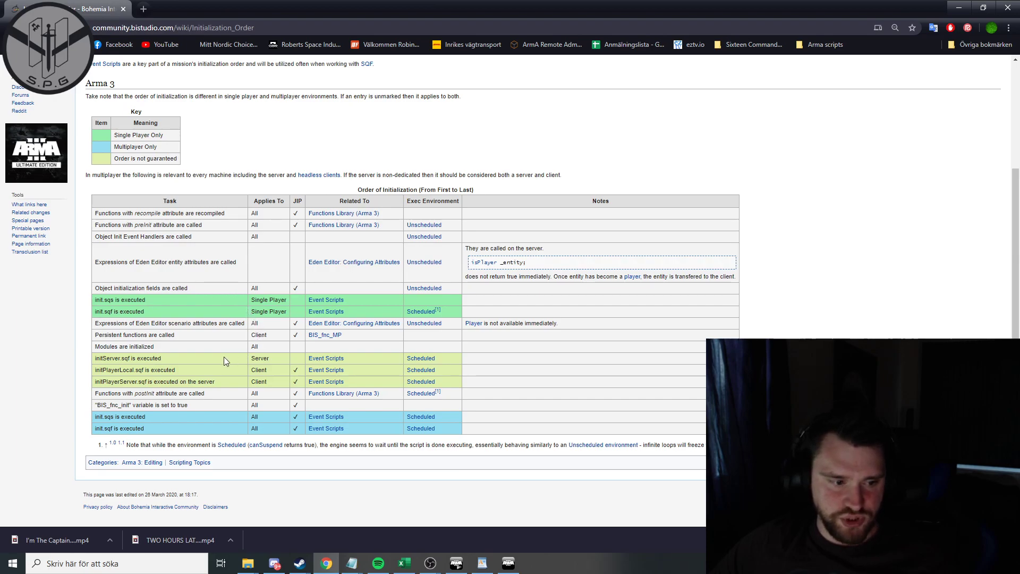
pyautogui.moveTo(93, 361); pyautogui.dragTo(146, 384)
pyautogui.click(97, 383)
pyautogui.click(100, 311)
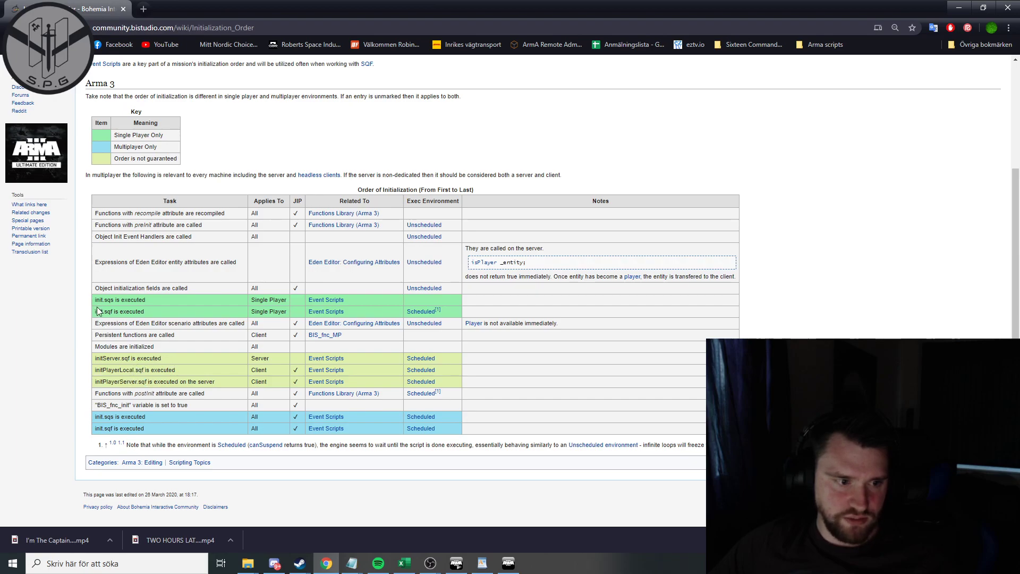
pyautogui.moveTo(96, 314); pyautogui.dragTo(113, 312)
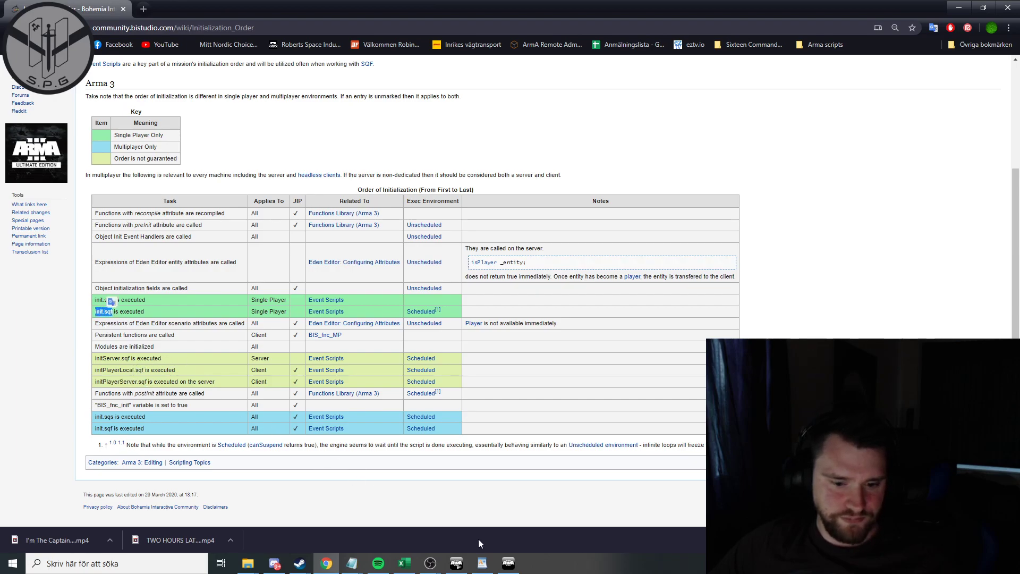
pyautogui.click(192, 309)
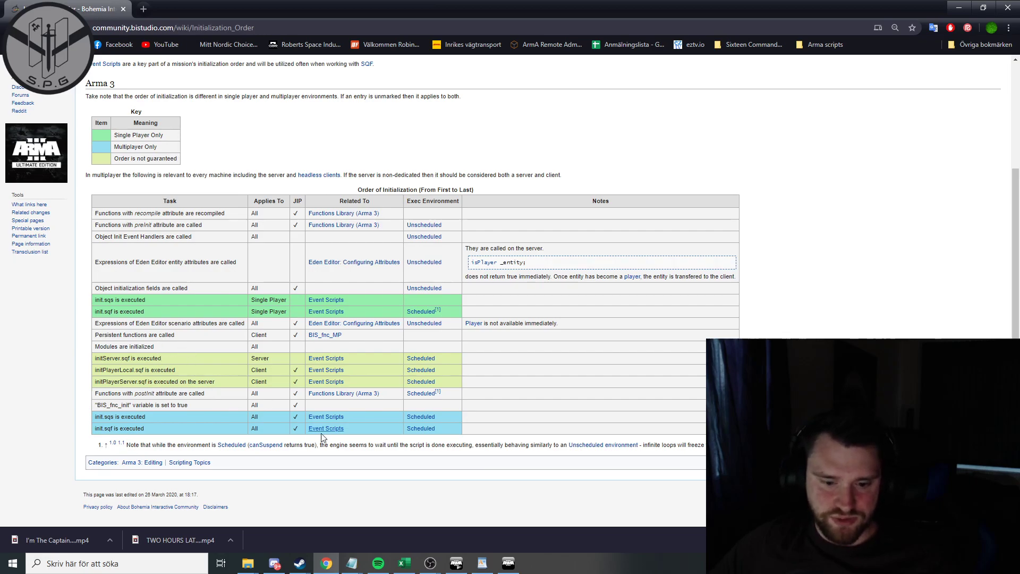
# Switch to the Recon_and_Kill_V2.Stratis folder in File Explorer and create a new text document named init.
pyautogui.moveTo(248, 564)
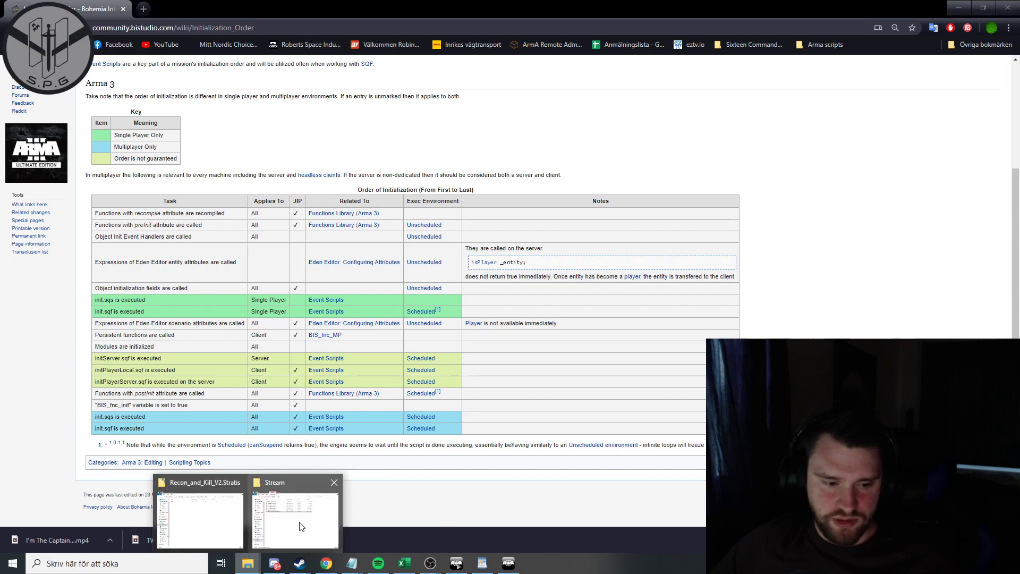
pyautogui.click(189, 509)
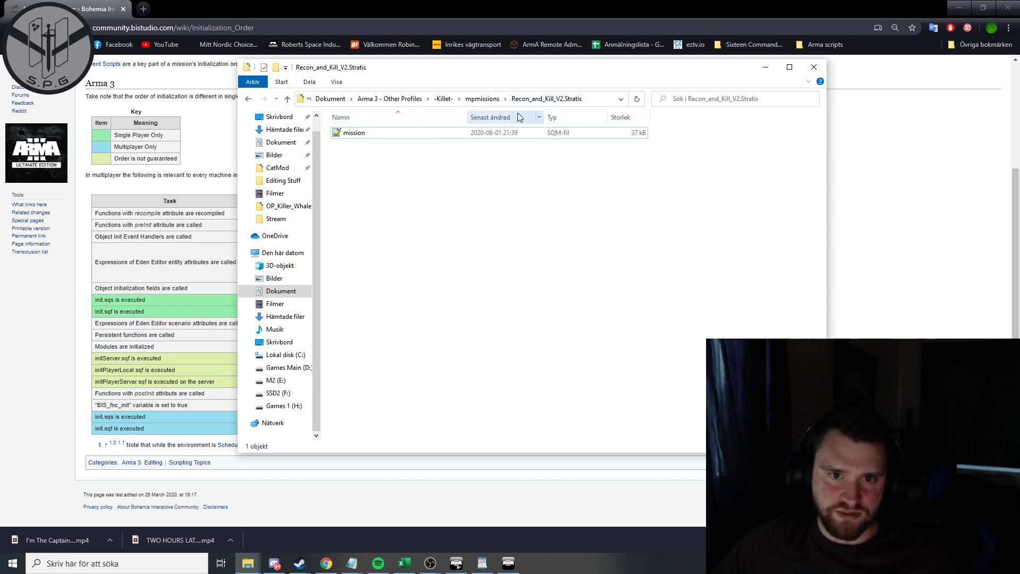
pyautogui.rightClick(381, 168)
pyautogui.moveTo(423, 292)
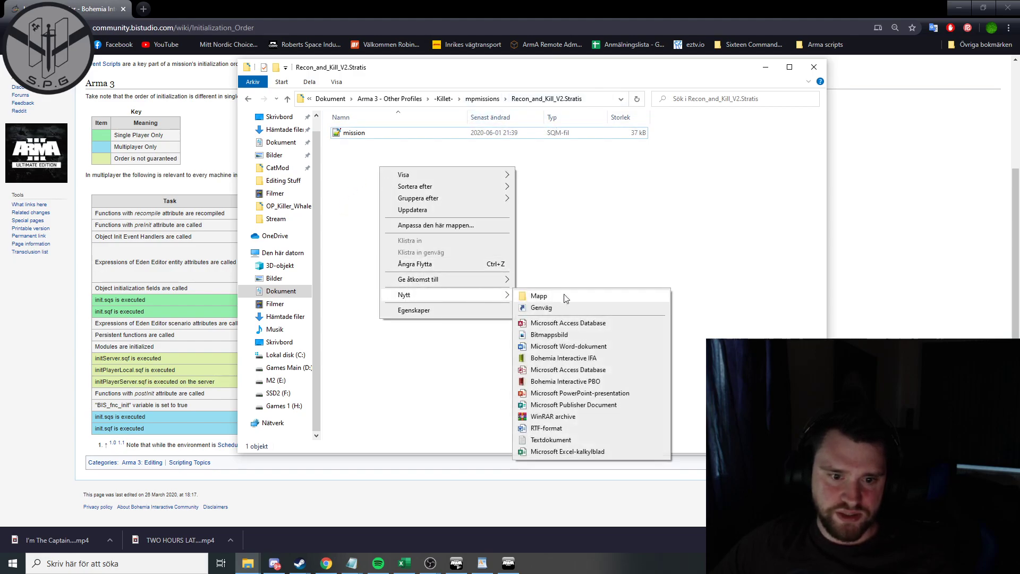
pyautogui.click(546, 441)
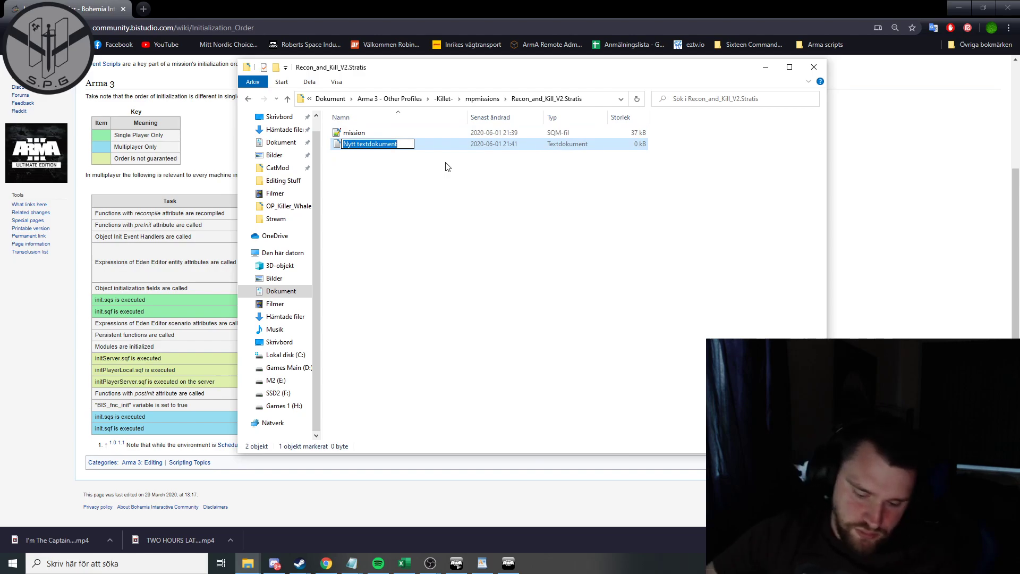
pyautogui.write('init')
pyautogui.press('Return')
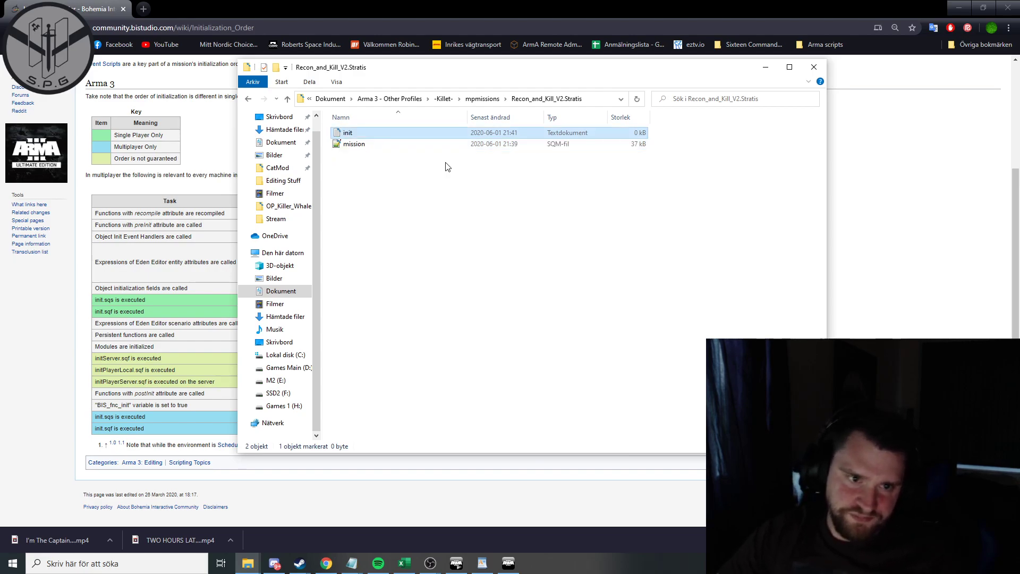
# Open the init text document in Notepad, save it as init.sqf with the all-files format, and delete the leftover text document.
pyautogui.press('Return')
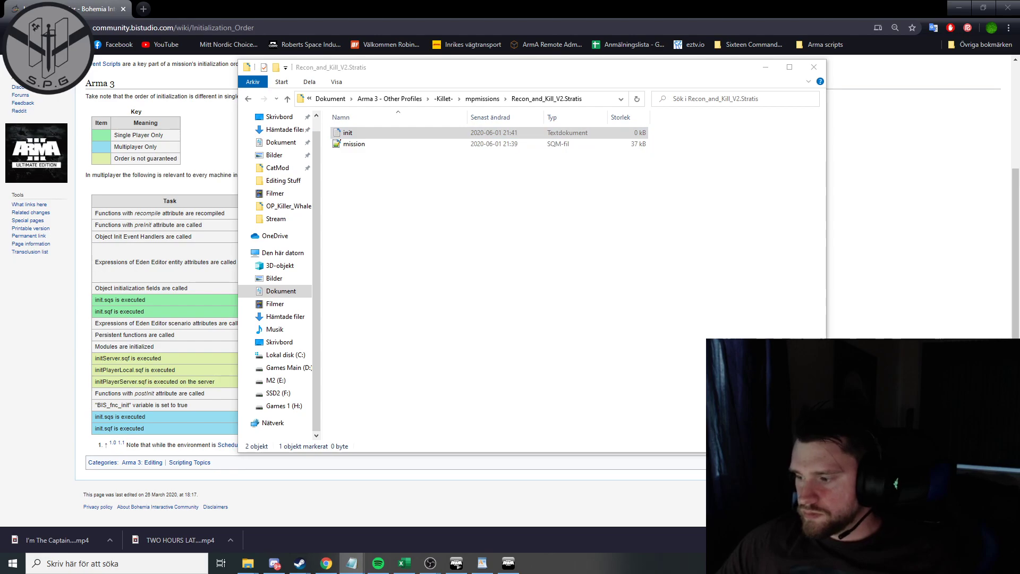
pyautogui.click(238, 176)
pyautogui.click(275, 235)
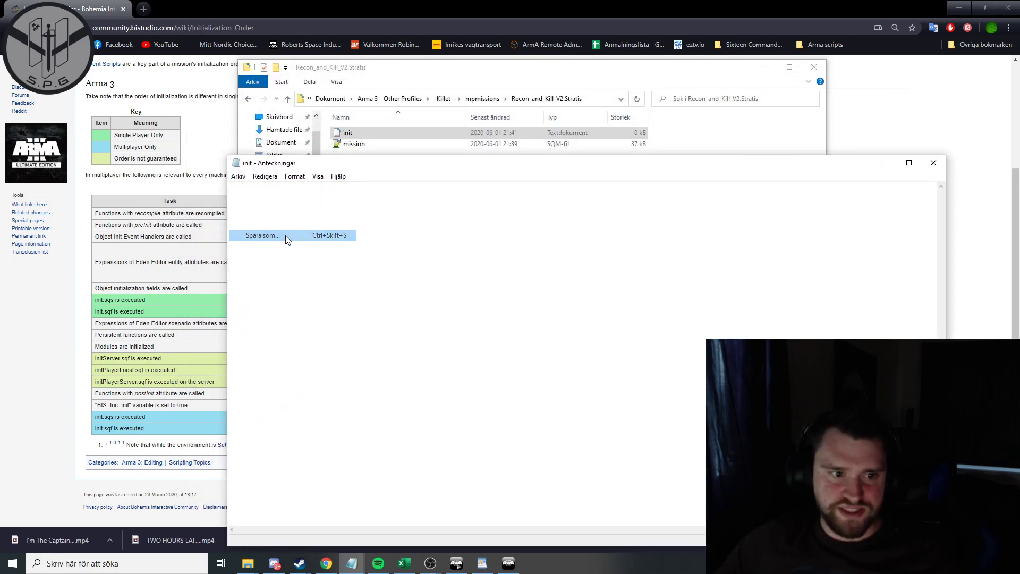
pyautogui.click(398, 429)
pyautogui.click(317, 436)
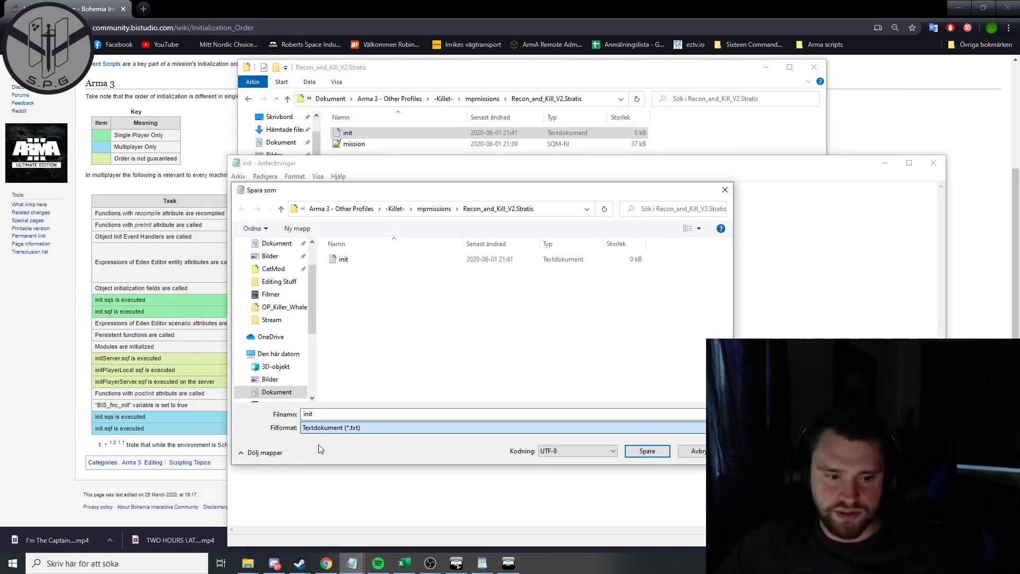
pyautogui.click(340, 428)
pyautogui.click(317, 447)
pyautogui.click(334, 415)
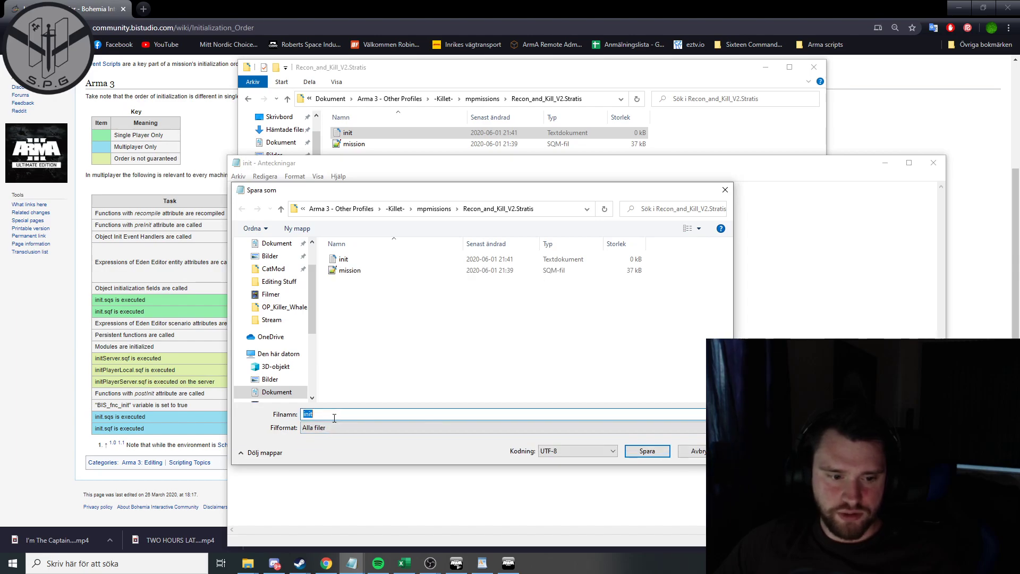
pyautogui.write('.sqf')
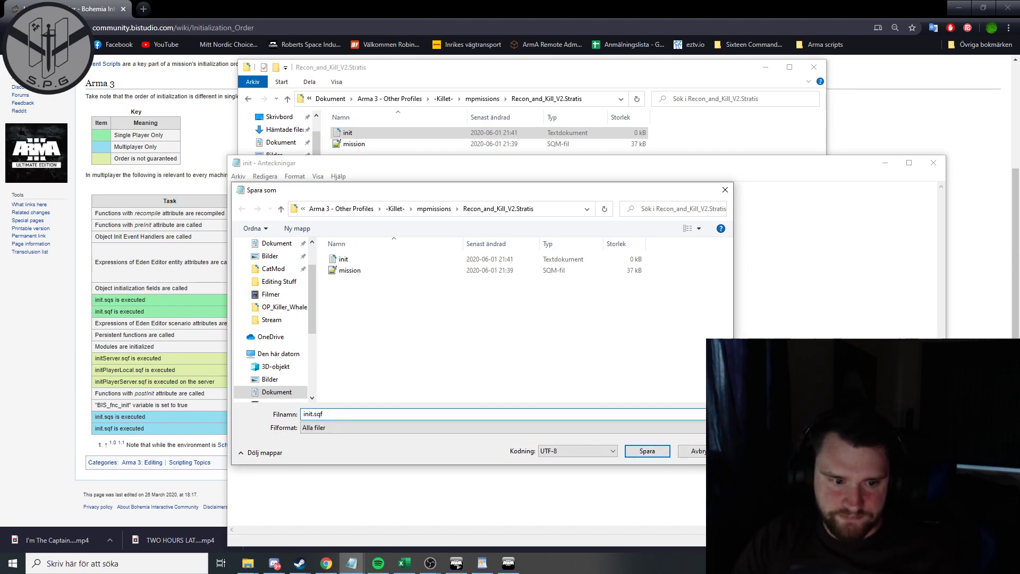
pyautogui.press('Return')
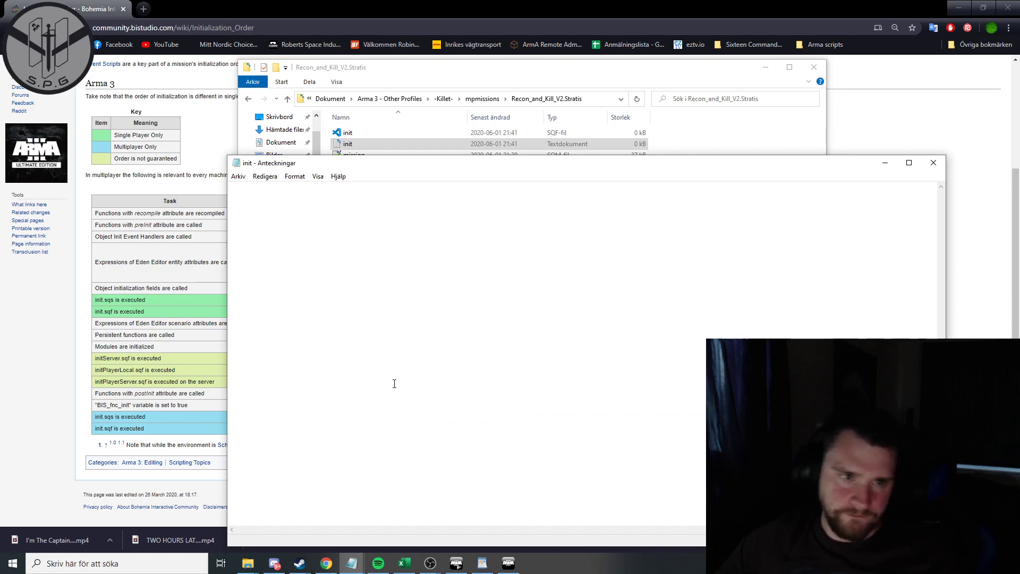
pyautogui.click(933, 163)
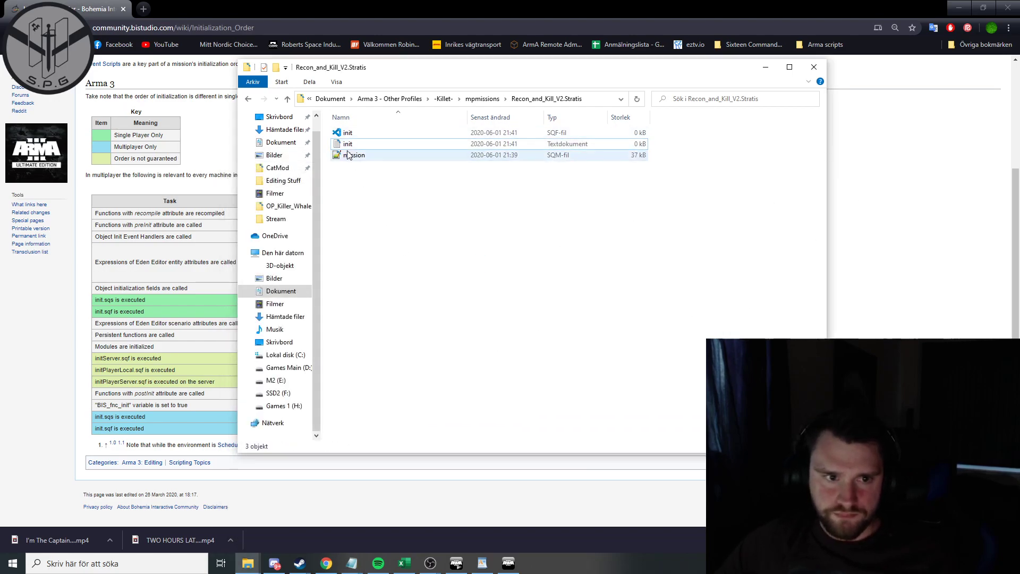
pyautogui.press('Delete')
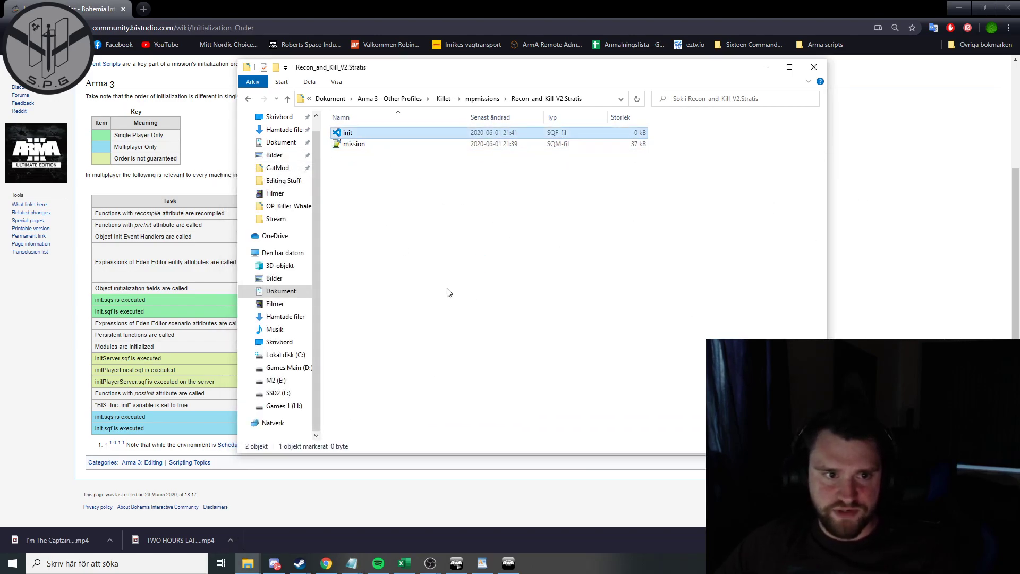
# Open init.sqf in Visual Studio Code, write hint "welcome to my awesome mission"; as its only line, and save the file.
pyautogui.doubleClick(553, 134)
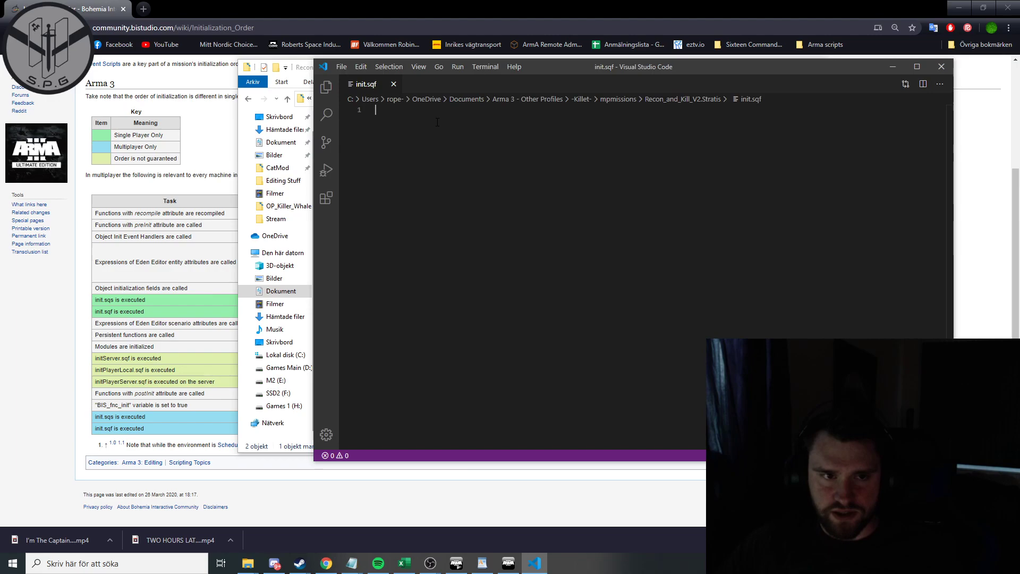
pyautogui.moveTo(612, 74); pyautogui.dragTo(435, 116)
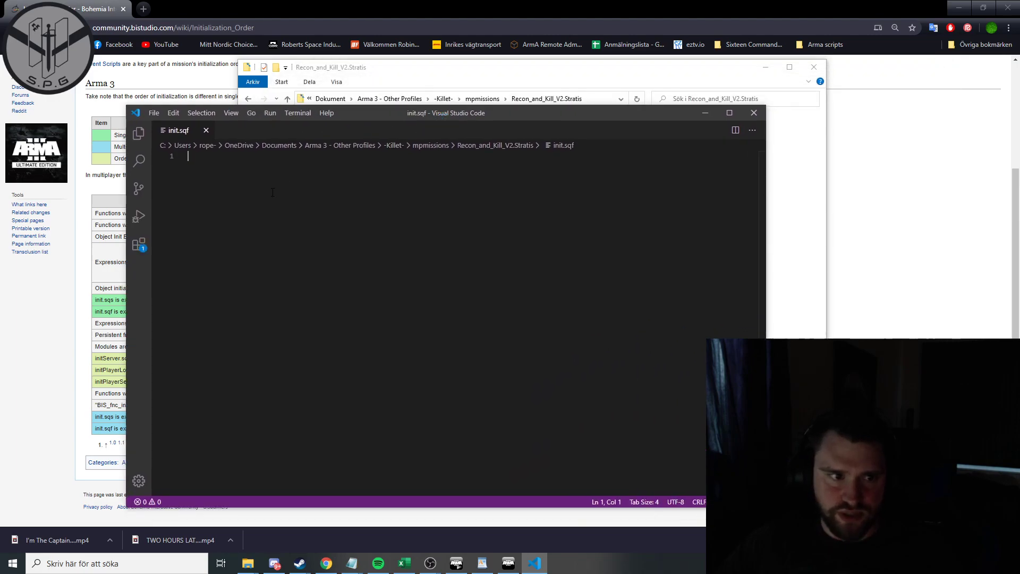
pyautogui.write('hint')
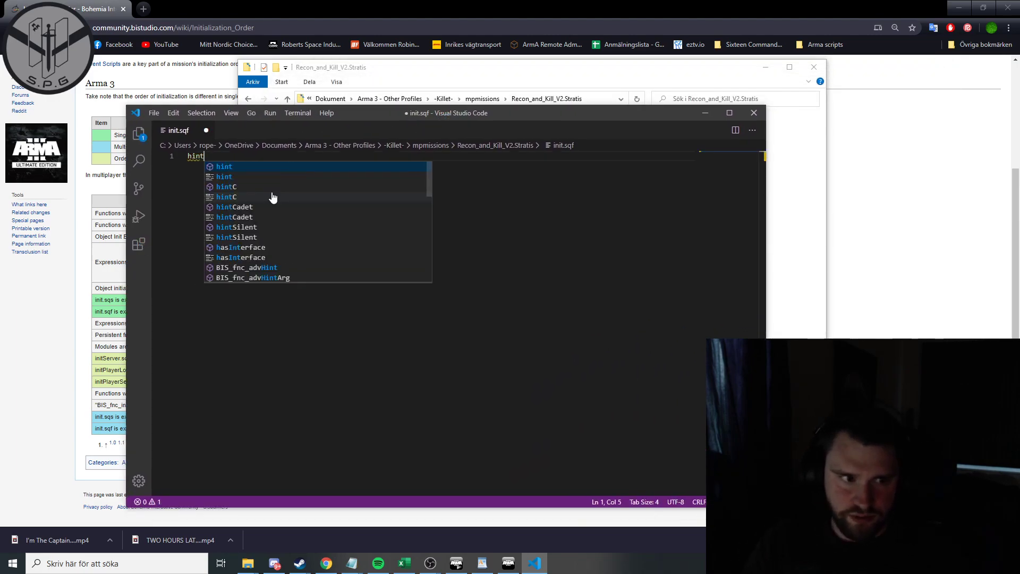
pyautogui.write(' "welxc')
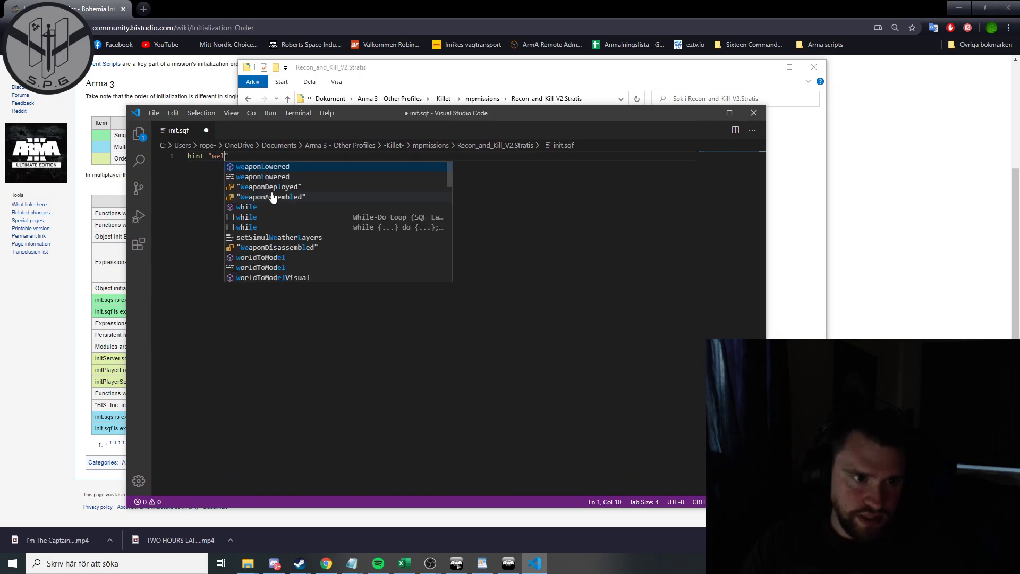
pyautogui.write('me to my awesom')
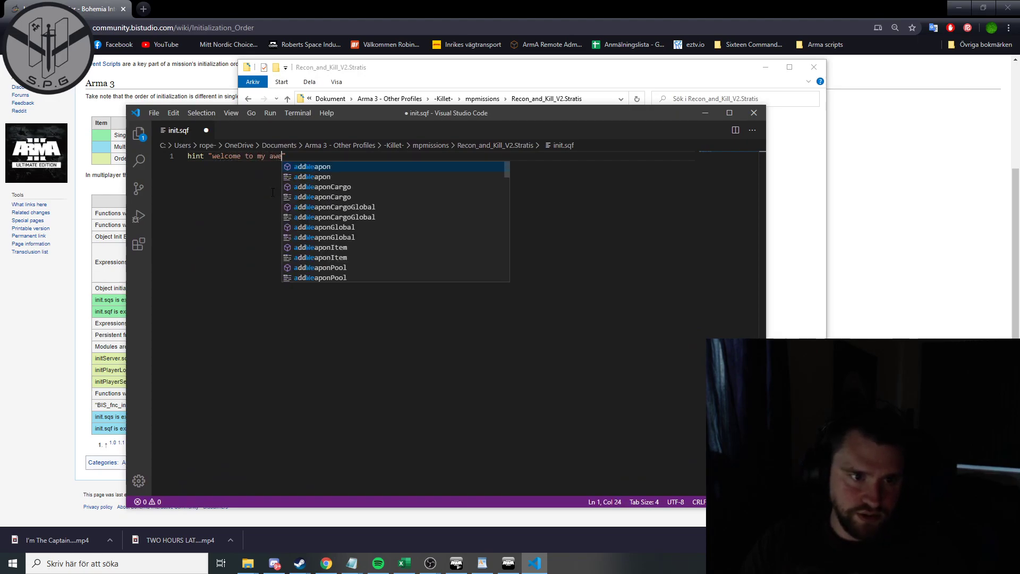
pyautogui.write('e mission')
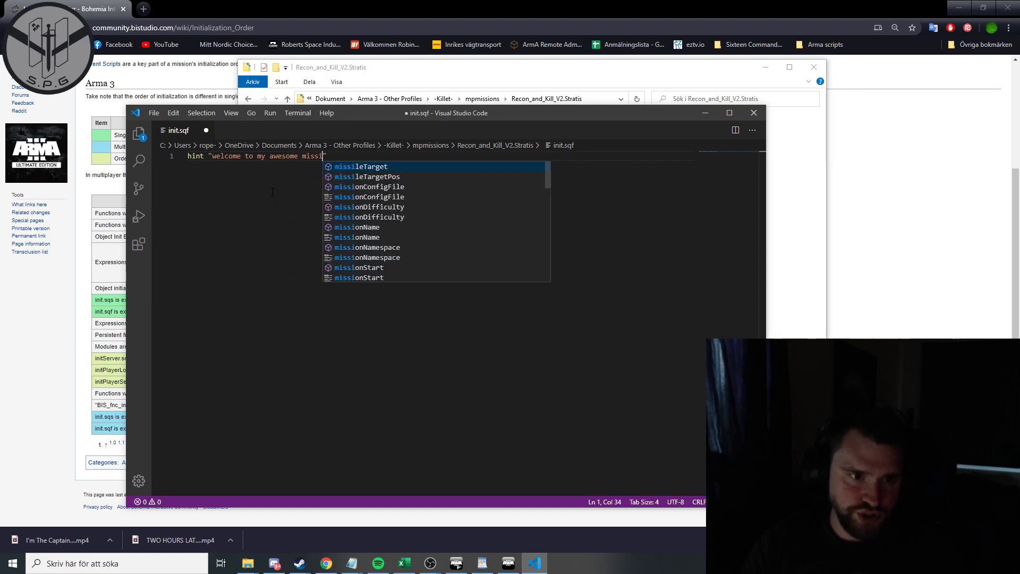
pyautogui.write('"')
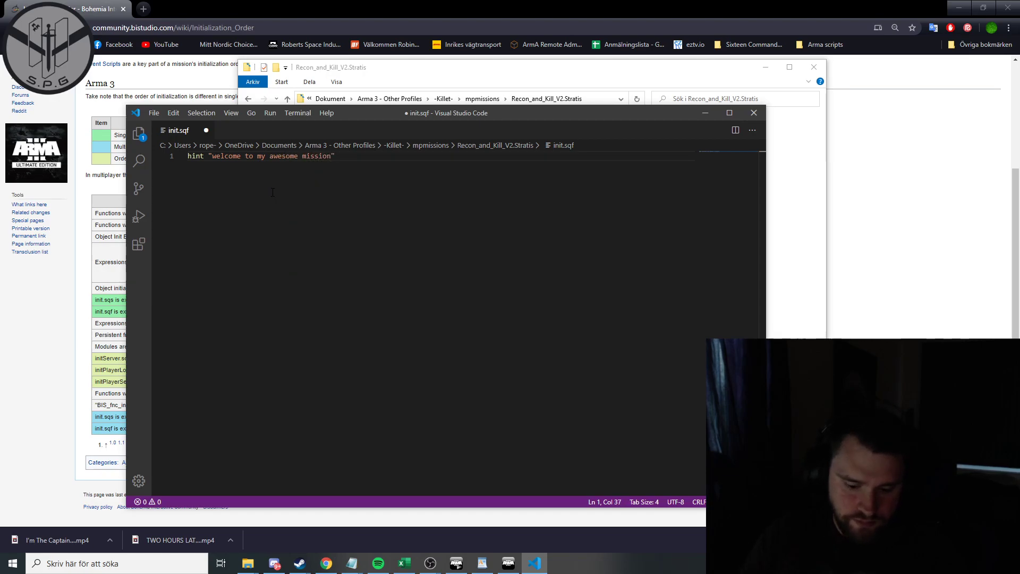
pyautogui.press('Left')
pyautogui.press('Left')
pyautogui.press('Left')
pyautogui.press('Left')
pyautogui.press('Left')
pyautogui.press('Left')
pyautogui.press('Left')
pyautogui.press('Left')
pyautogui.hotkey('ctrl', 's')
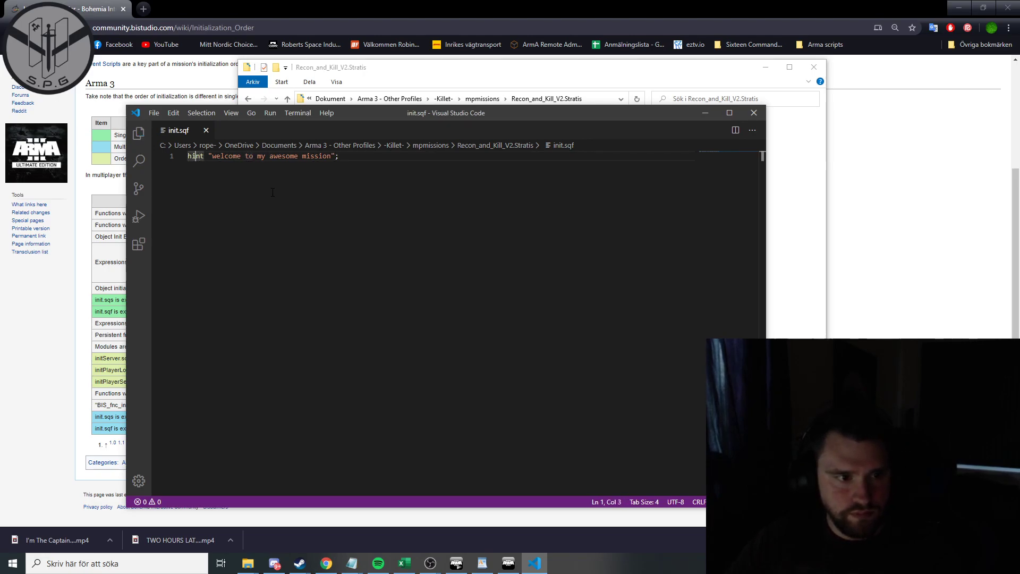
# Add a [] spawn { } block with sleep 10; above the hint, and move the hint line inside the block before the sleep.
pyautogui.press('Return')
pyautogui.press('Return')
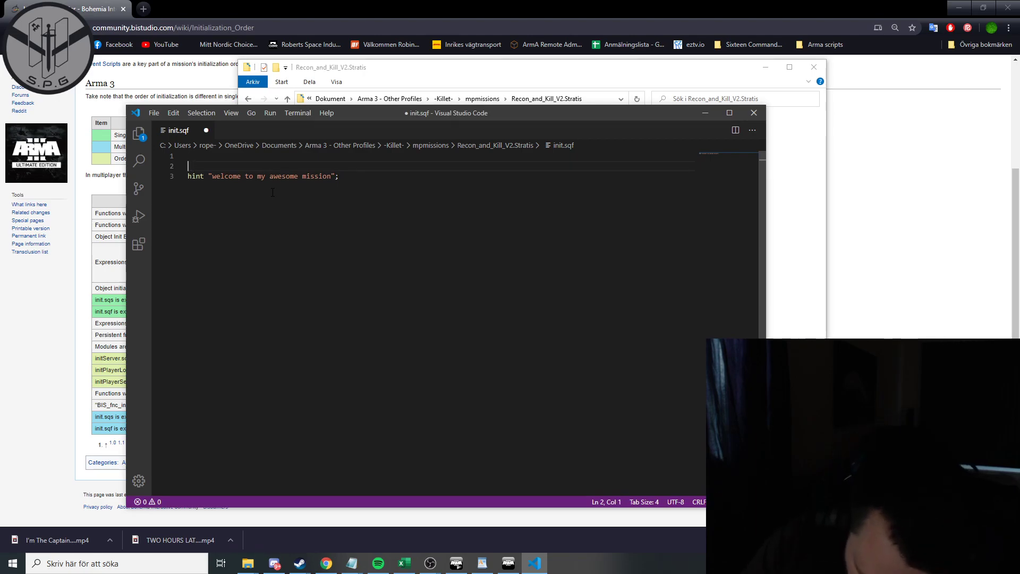
pyautogui.write('[] spawn {')
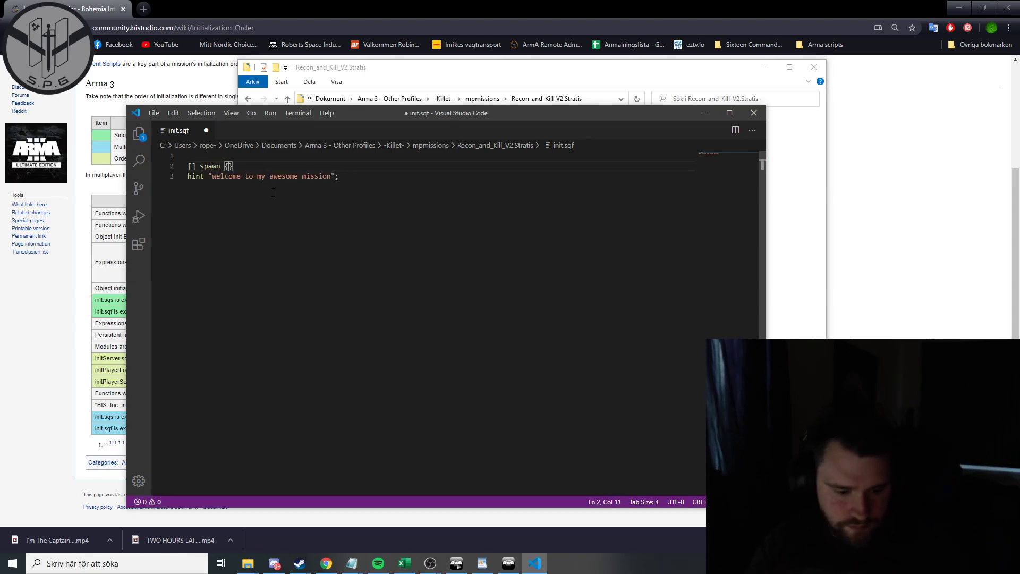
pyautogui.write('sleep 10;')
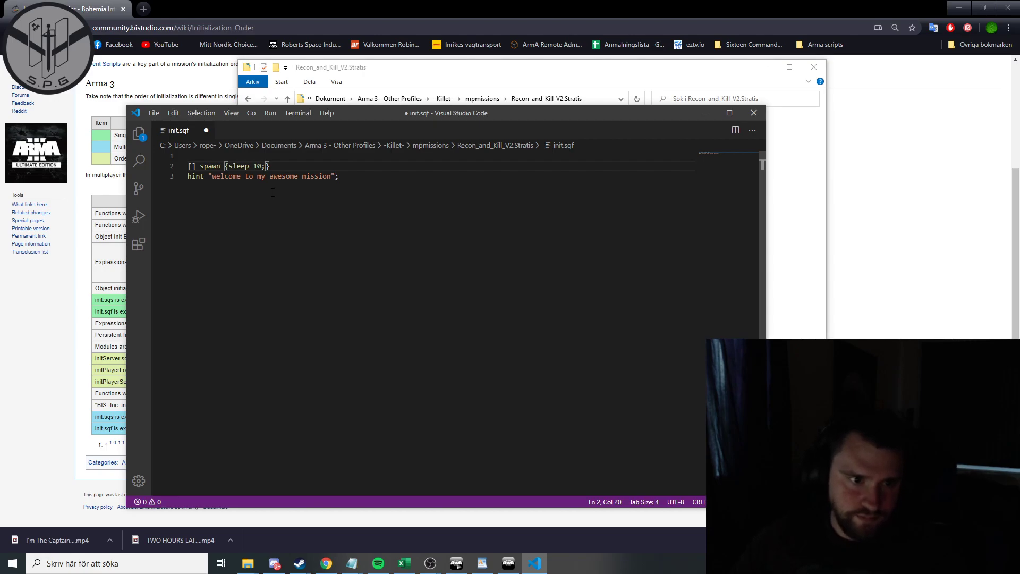
pyautogui.press('Return')
pyautogui.press('Return')
pyautogui.press('Return')
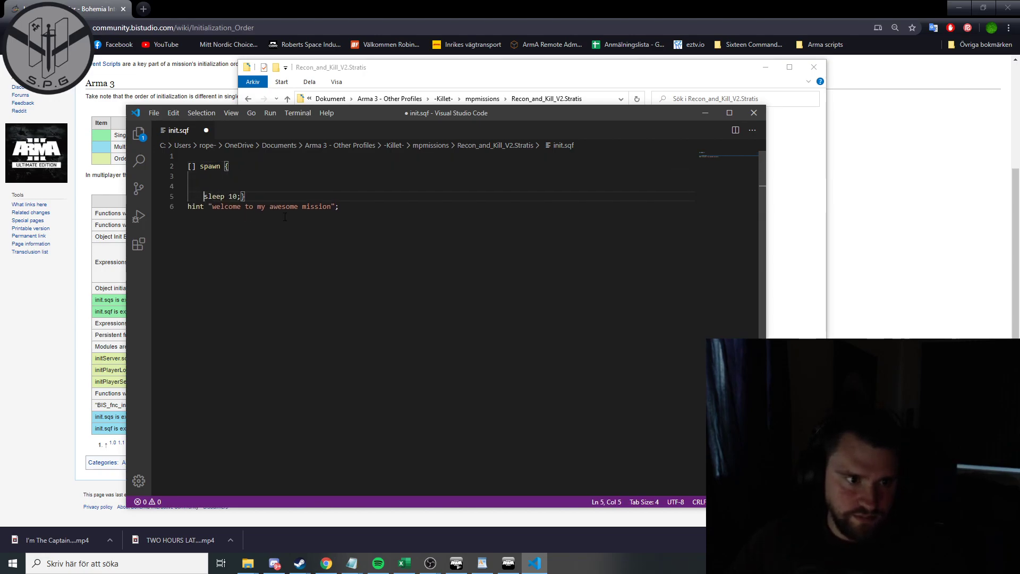
pyautogui.moveTo(340, 207); pyautogui.dragTo(183, 210)
pyautogui.hotkey('ctrl', 'x')
pyautogui.press('Up')
pyautogui.press('Up')
pyautogui.hotkey('ctrl', 'v')
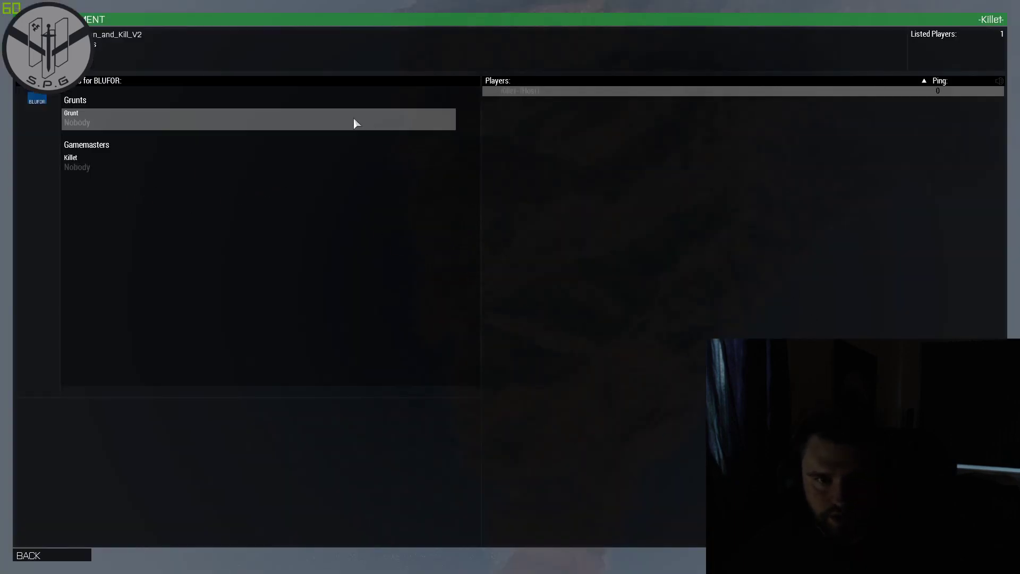
# Test the Recon_and_Kill_V2 mission in Arma 3 by taking the Grunt slot and respawning at Base.
pyautogui.click(251, 118)
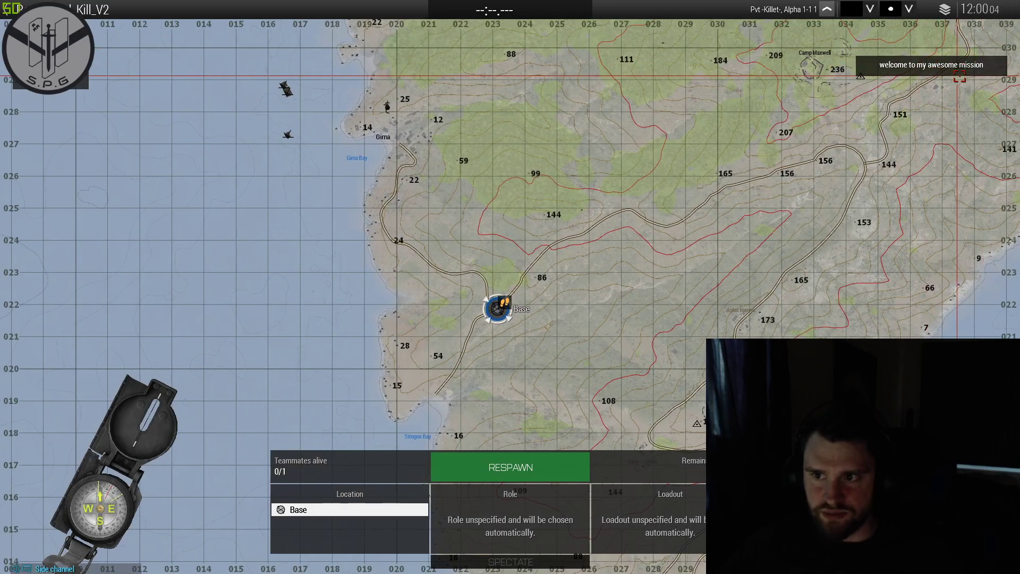
pyautogui.click(511, 467)
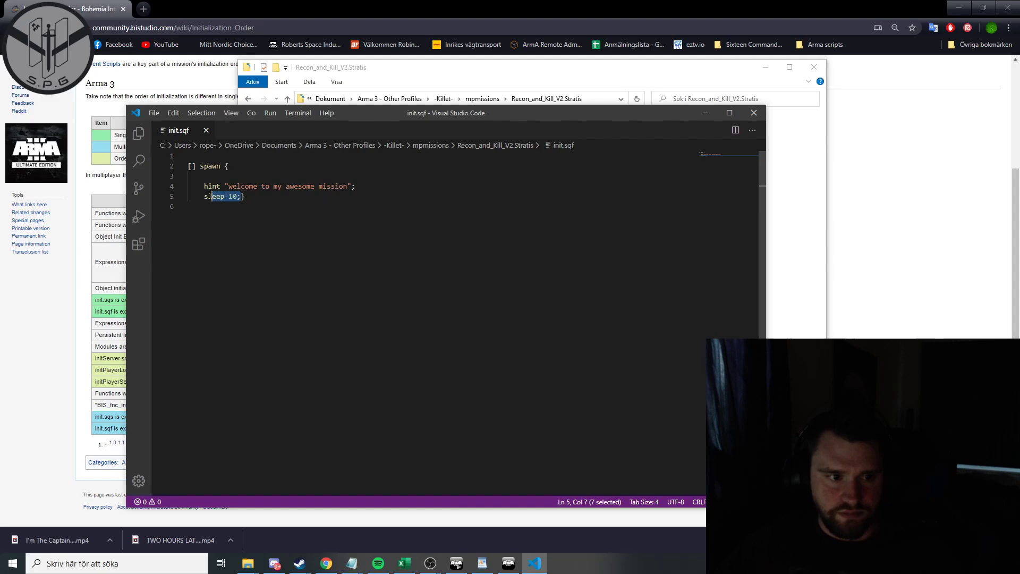
# Switch to init.sqf in Visual Studio Code, move sleep 10; ahead of the hint inside the spawn block, and save.
pyautogui.press('BackSpace')
pyautogui.write('sleep 10;')
pyautogui.hotkey('ctrl', 's')
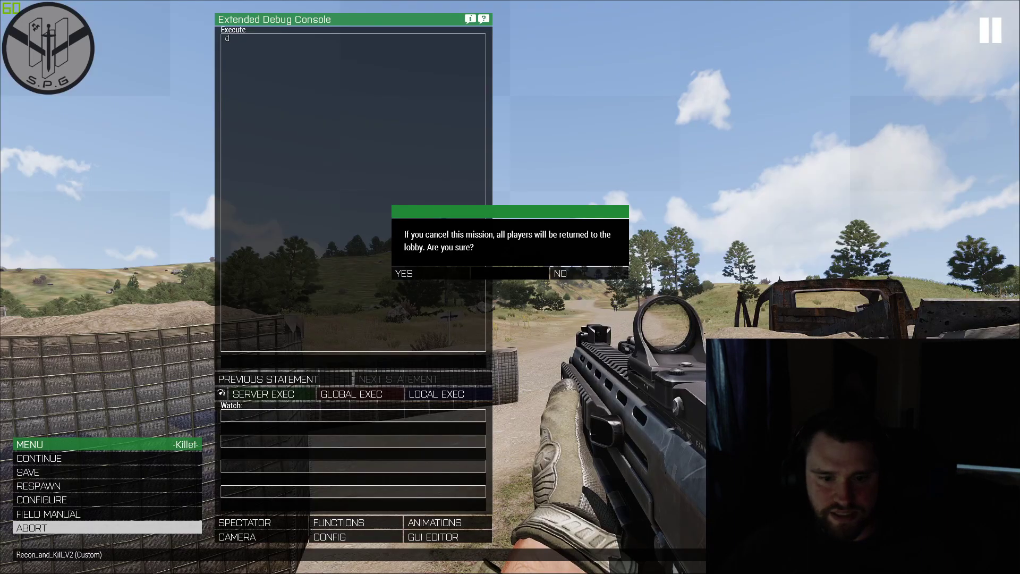
# Abort the running test in Arma 3, restart the mission, and respawn at Base to check the delayed welcome hint.
pyautogui.press('Return')
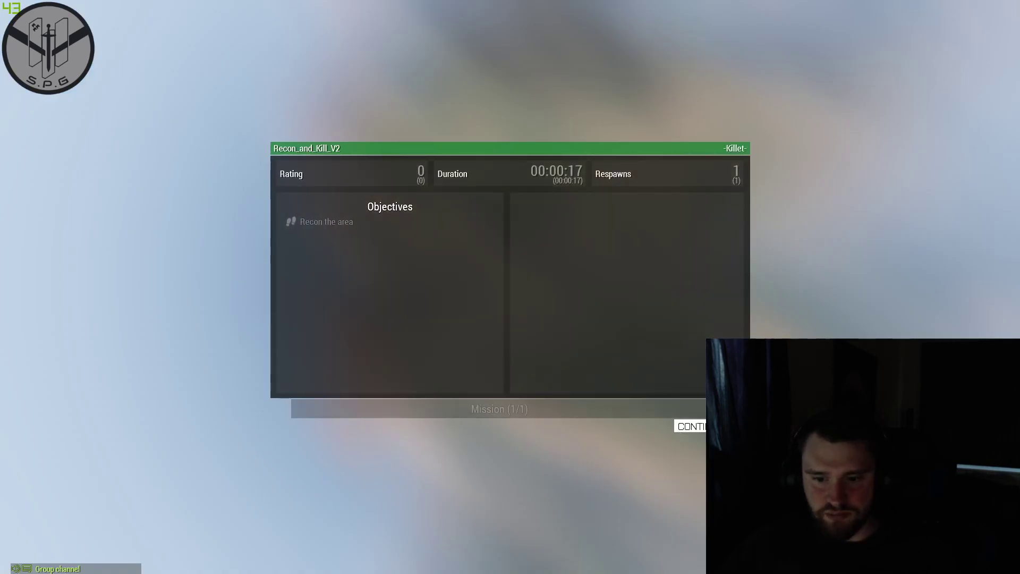
pyautogui.press('Return')
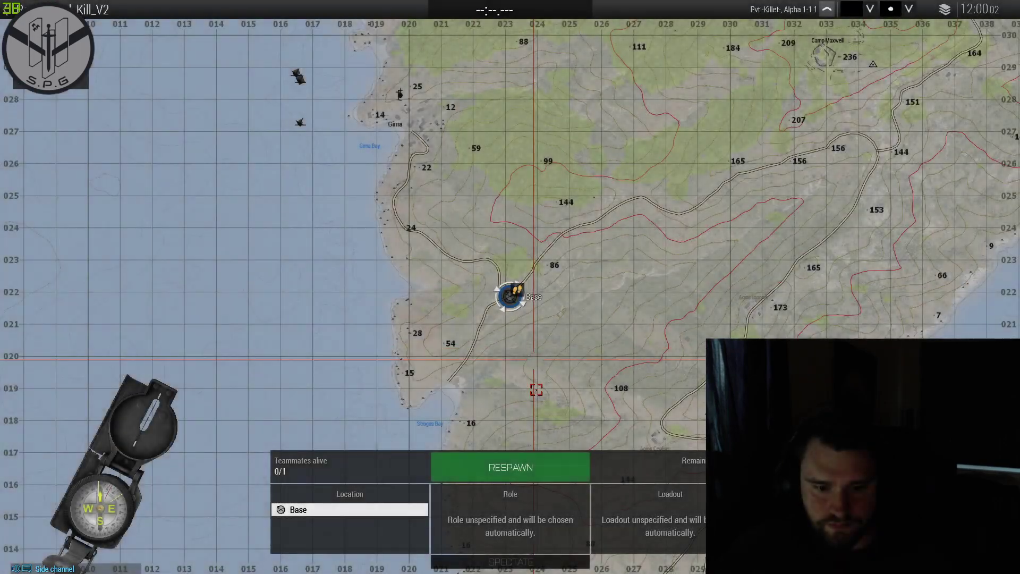
pyautogui.click(537, 470)
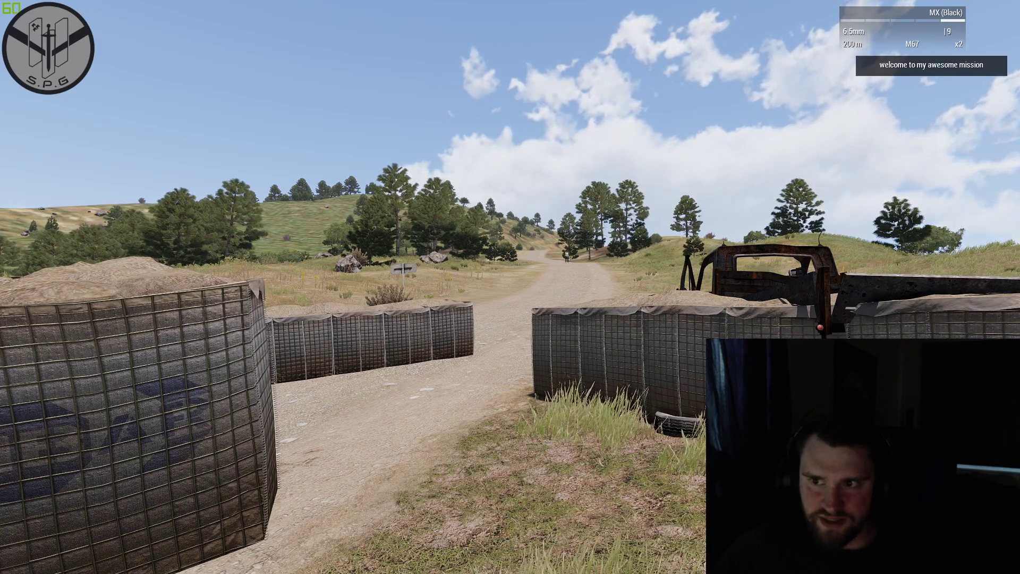
# Abort the mission test and continue past the debriefing to return to the scenario editor.
pyautogui.press('Escape')
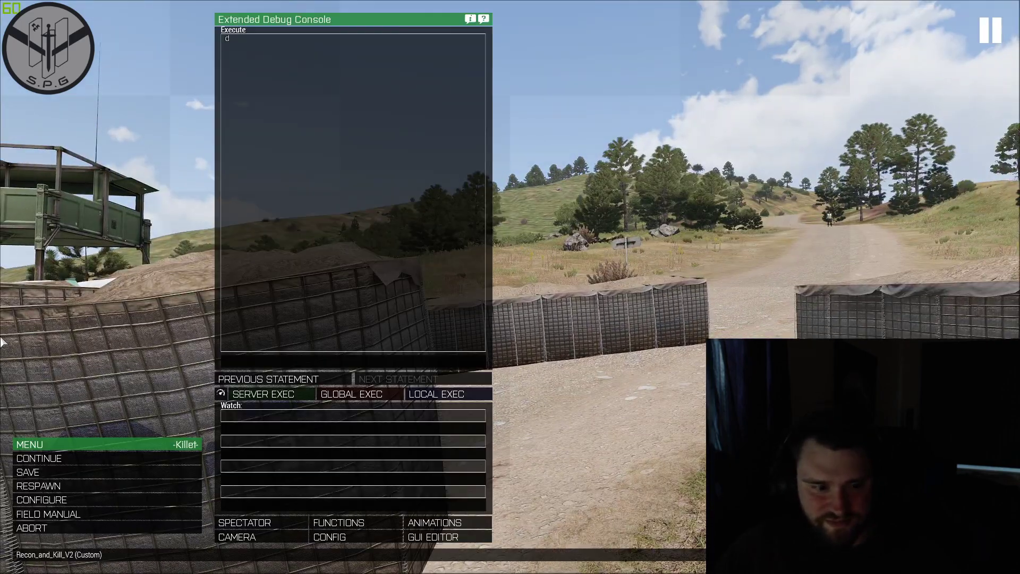
pyautogui.click(90, 528)
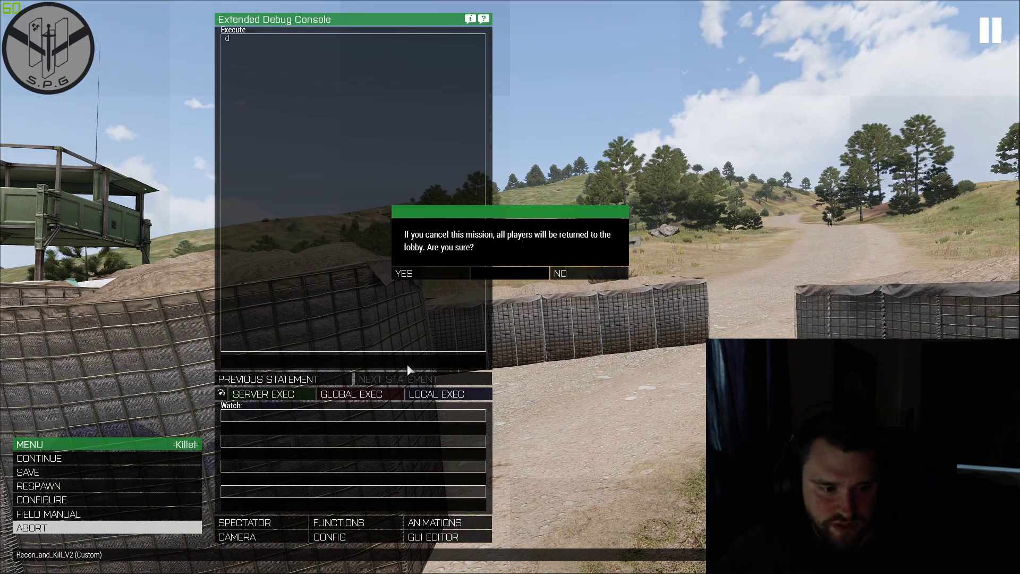
pyautogui.click(433, 272)
pyautogui.click(691, 427)
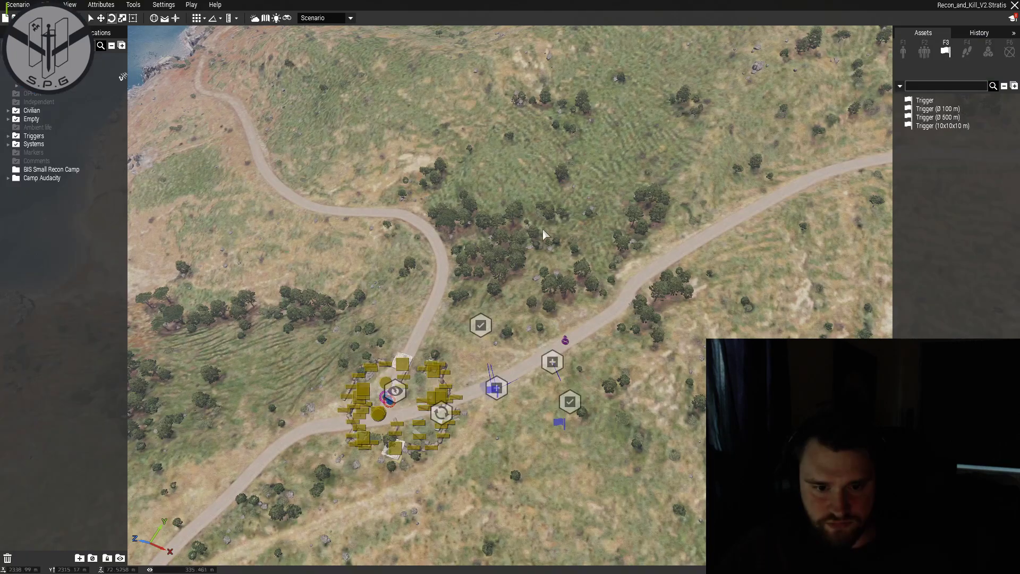
# Examine the base camp, its respawn point, triggers and task modules, and the surrounding roads from several angles in the editor.
pyautogui.scroll(5, 646, 327)
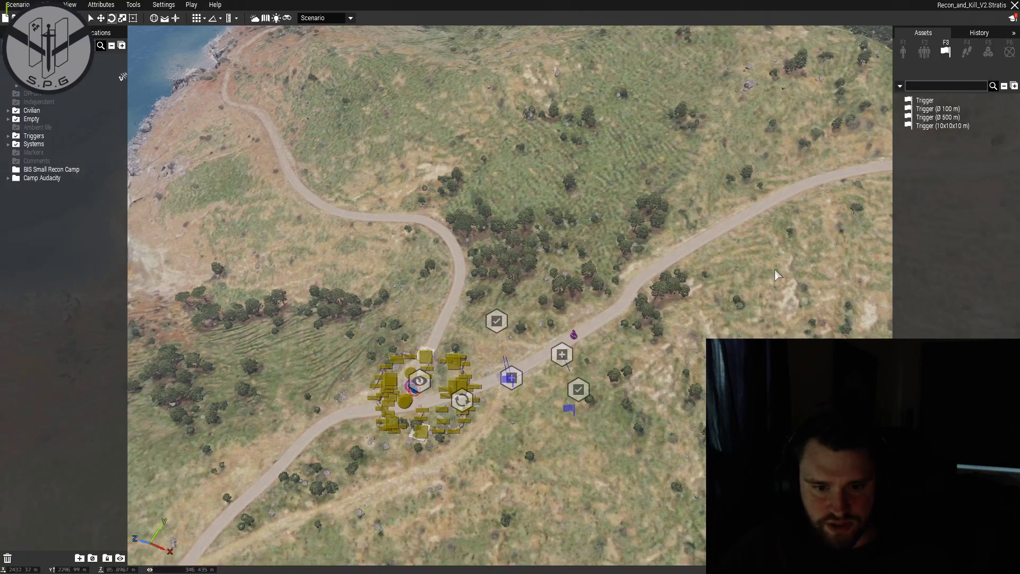
pyautogui.press('m')
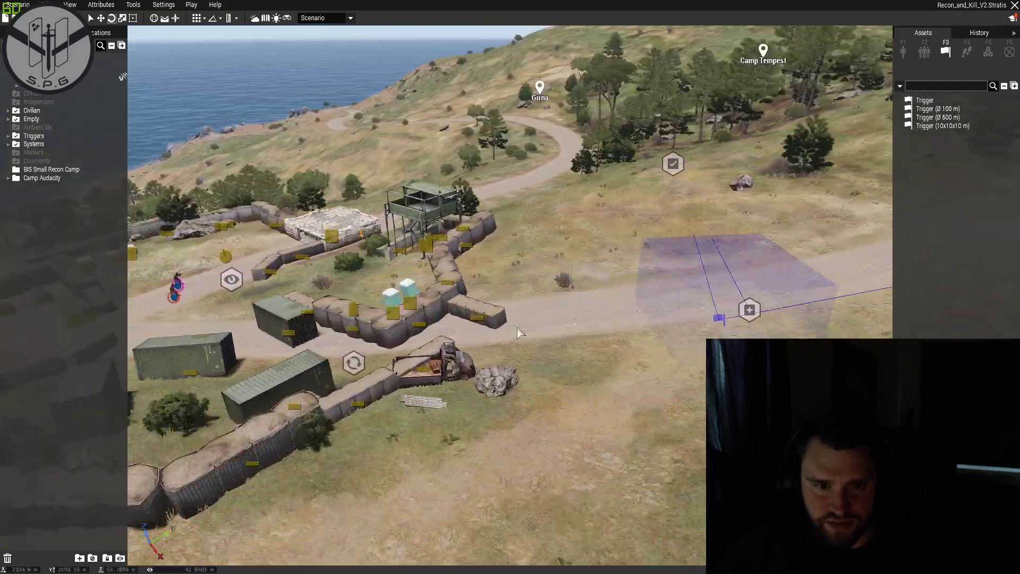
pyautogui.moveTo(518, 327); pyautogui.dragTo(469, 412, button='right')
pyautogui.scroll(3, 469, 412)
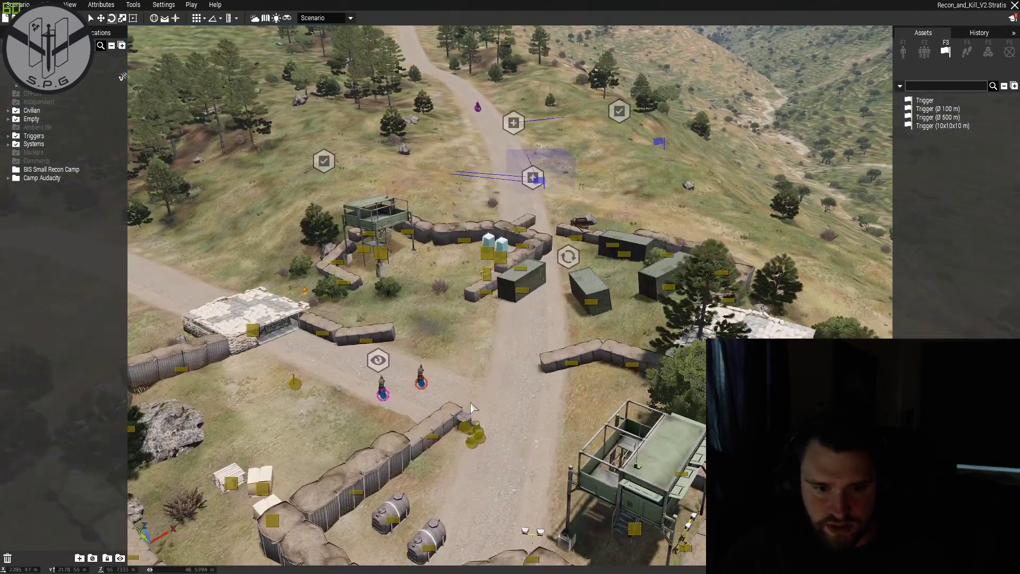
pyautogui.moveTo(475, 404)
pyautogui.mouseDown(button='right')
pyautogui.moveTo(589, 404)
pyautogui.moveTo(623, 389)
pyautogui.moveTo(697, 383)
pyautogui.moveTo(512, 383)
pyautogui.moveTo(525, 436)
pyautogui.moveTo(514, 405)
pyautogui.moveTo(589, 474)
pyautogui.moveTo(539, 405)
pyautogui.mouseUp(button='right')
pyautogui.scroll(3, 597, 391)
pyautogui.scroll(-3, 695, 381)
pyautogui.scroll(-5, 512, 384)
pyautogui.press('d')
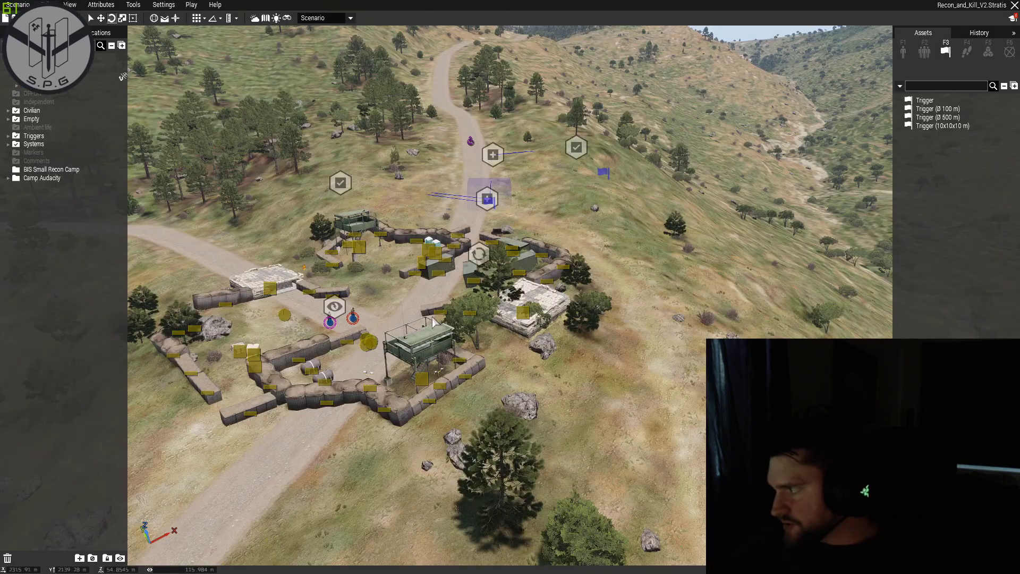
pyautogui.press('a')
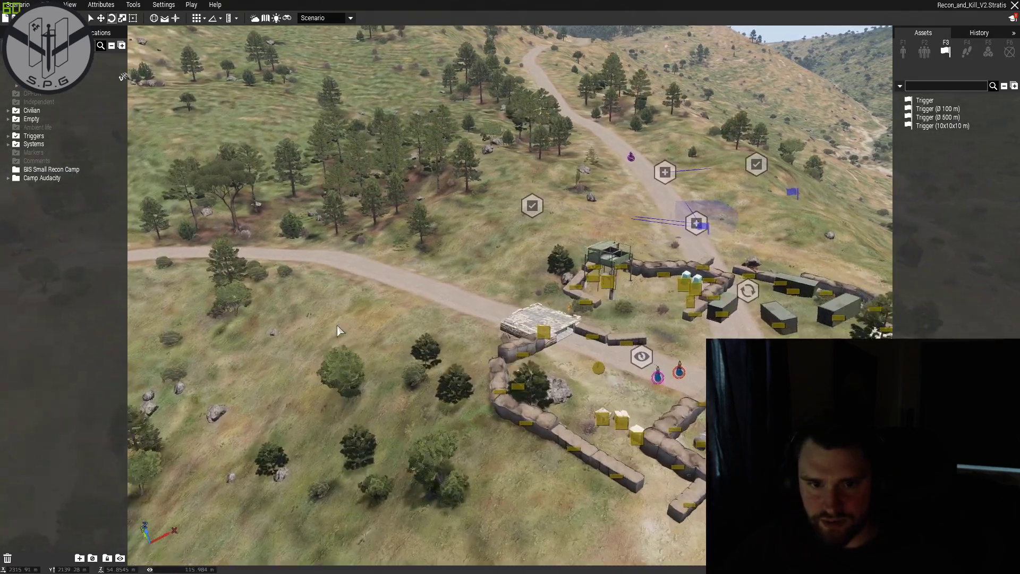
pyautogui.press('w')
pyautogui.moveTo(337, 325); pyautogui.dragTo(683, 335, button='right')
pyautogui.press('a')
pyautogui.press('s')
pyautogui.press('d')
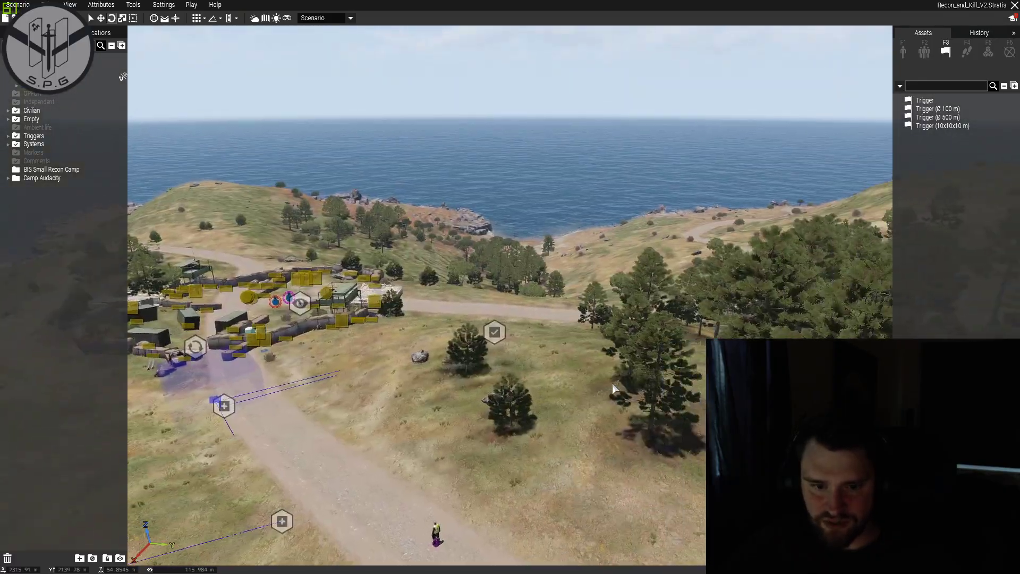
pyautogui.press('w')
pyautogui.moveTo(567, 390); pyautogui.dragTo(350, 392, button='right')
pyautogui.press('s')
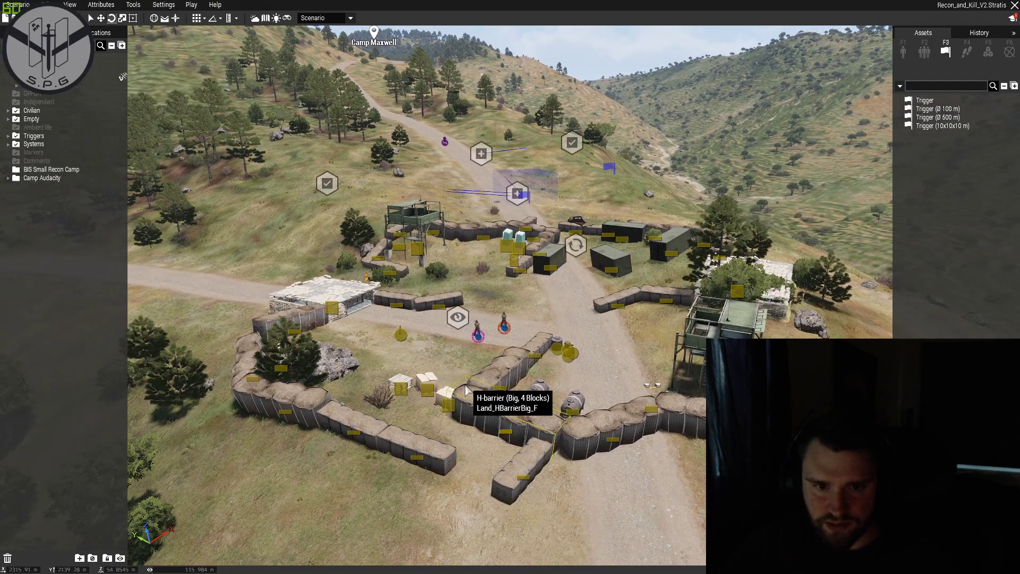
pyautogui.moveTo(465, 391); pyautogui.dragTo(335, 373, button='right')
pyautogui.moveTo(417, 409); pyautogui.dragTo(365, 416, button='right')
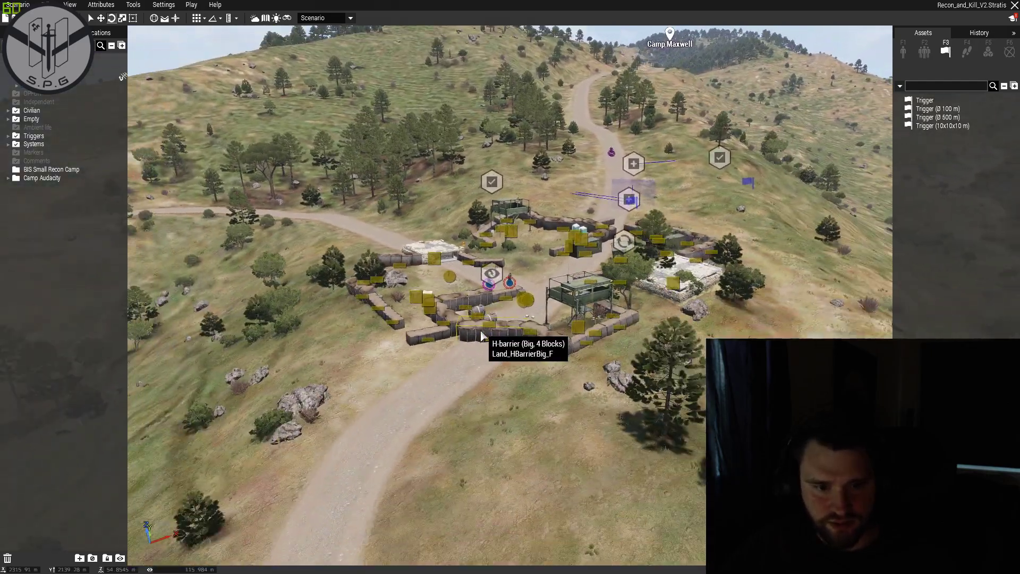
pyautogui.moveTo(481, 335); pyautogui.dragTo(528, 344, button='right')
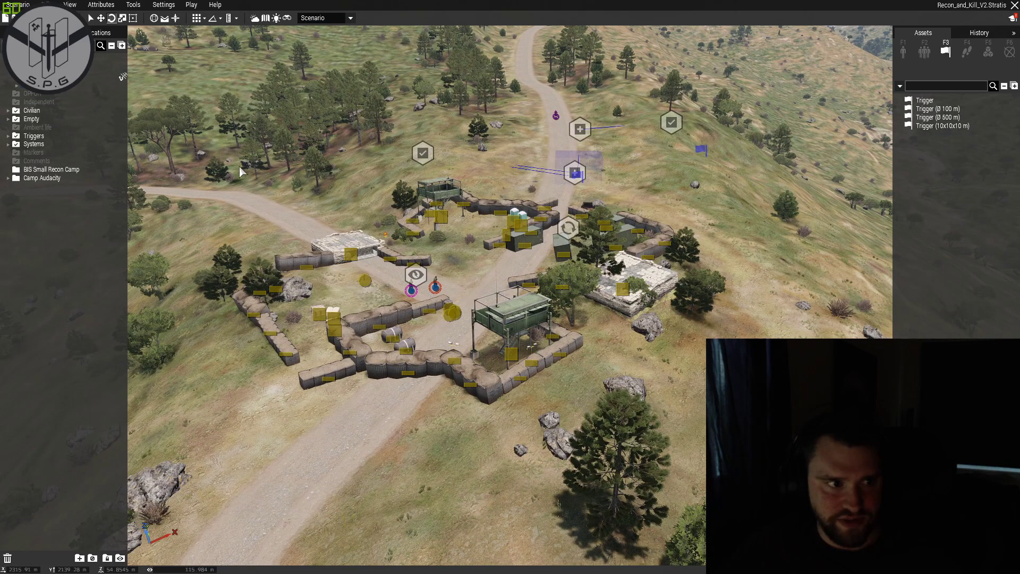
pyautogui.scroll(-4, 245, 154)
pyautogui.moveTo(524, 231); pyautogui.dragTo(554, 253, button='right')
pyautogui.scroll(-4, 554, 253)
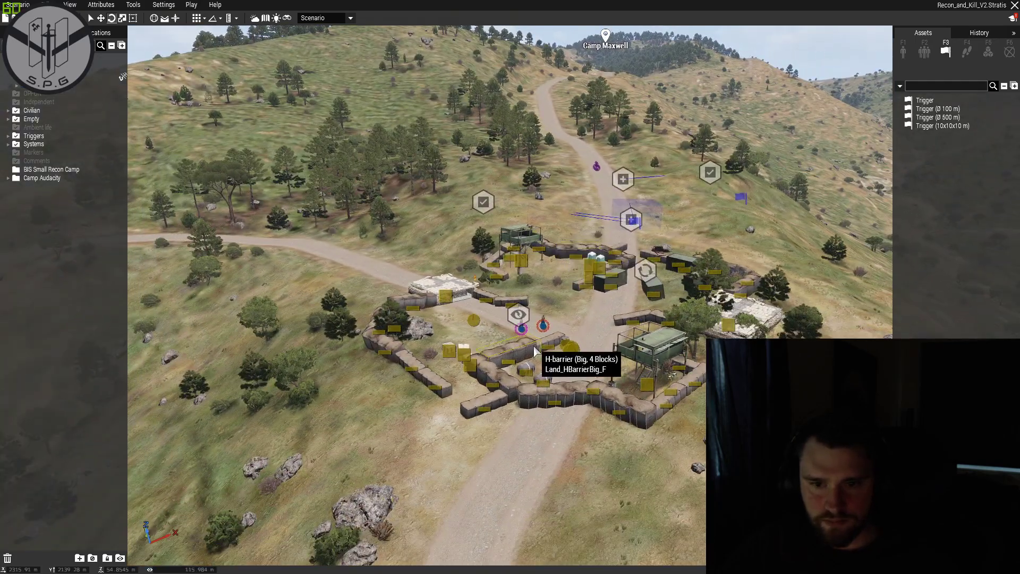